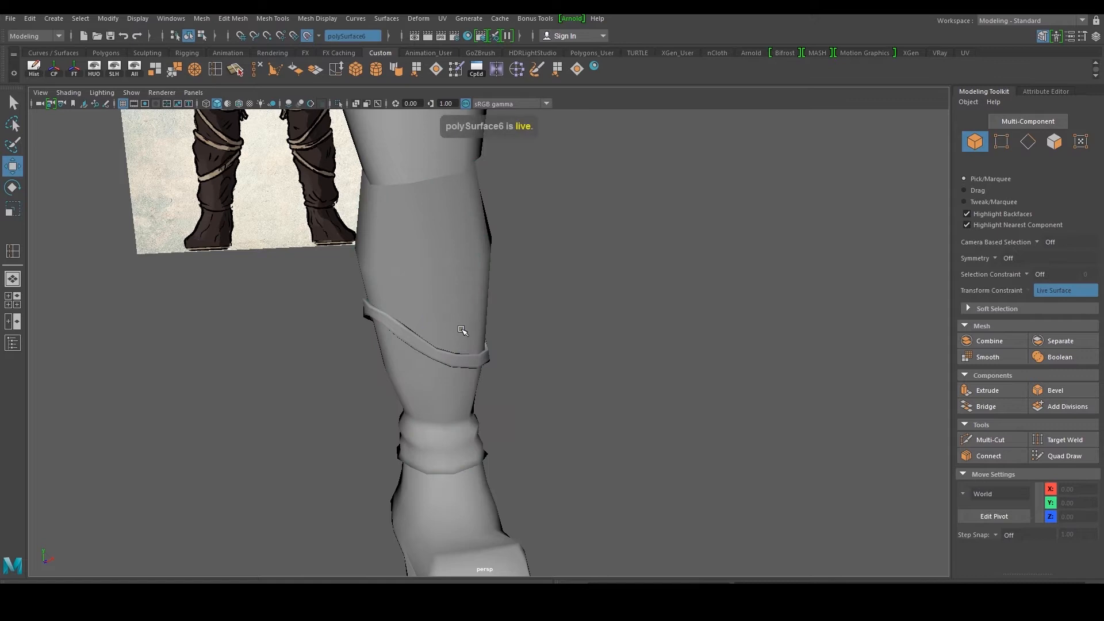
Start Quad Draw in the front view and place points along both edges of the reference strap above the existing calf strap
{"action": "key", "text": "space"}
{"action": "key", "text": "space"}
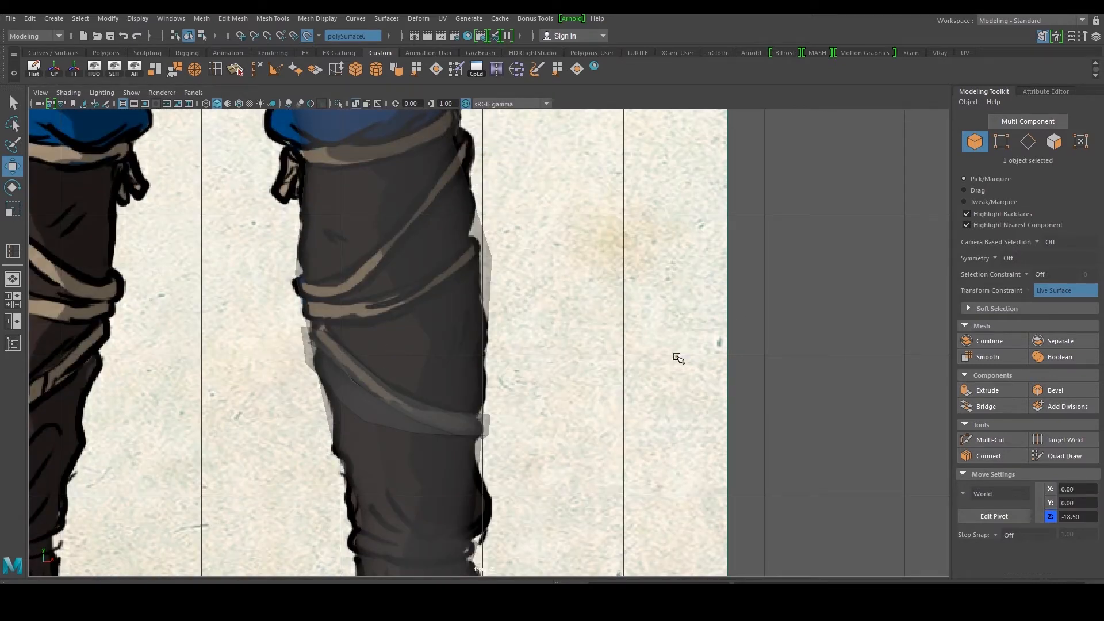
{"action": "right_click", "coordinate": [637, 354], "text": "shift"}
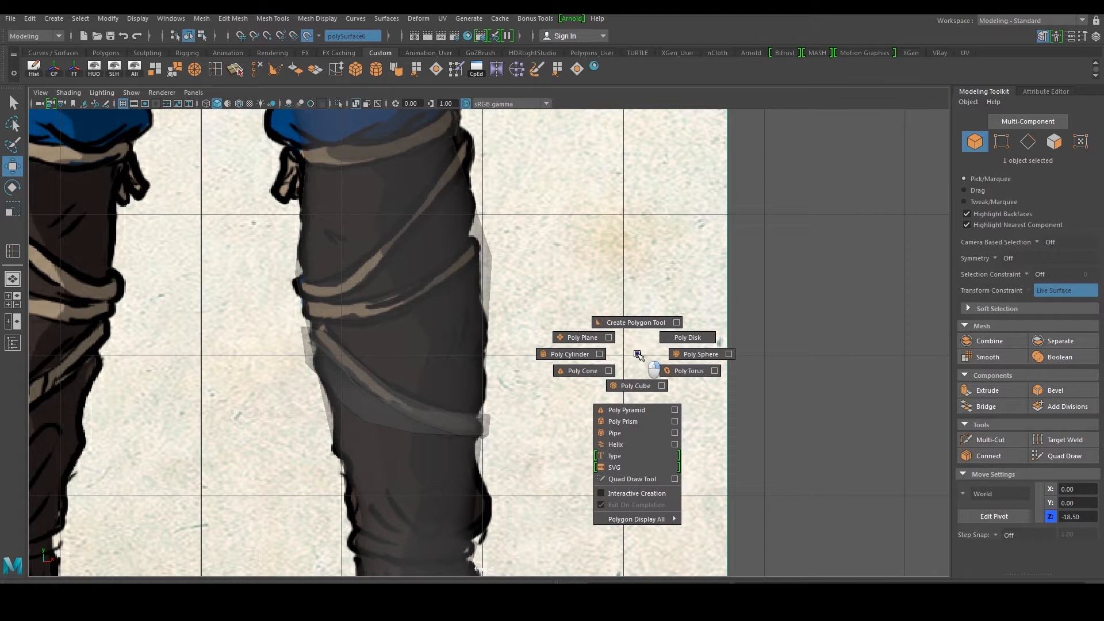
{"action": "left_click", "coordinate": [633, 478]}
{"action": "scroll", "coordinate": [446, 352], "scroll_direction": "up", "scroll_amount": 1}
{"action": "scroll", "coordinate": [371, 310], "scroll_direction": "up", "scroll_amount": 3}
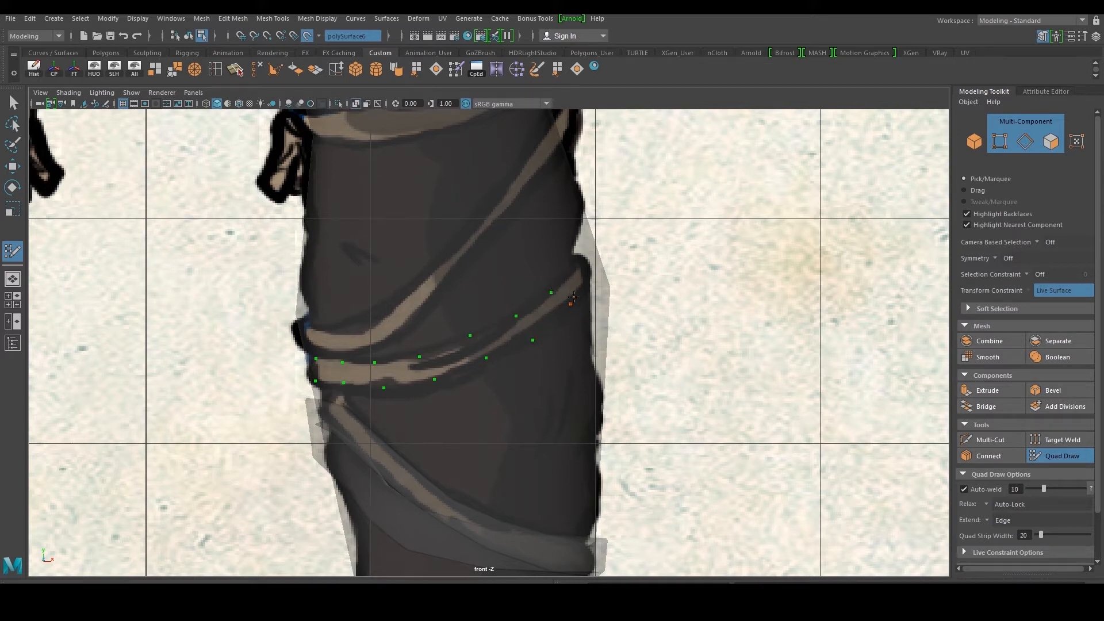
Fill the points on the front of the calf with a continuous strip of quads in the perspective view
{"action": "key", "text": "space"}
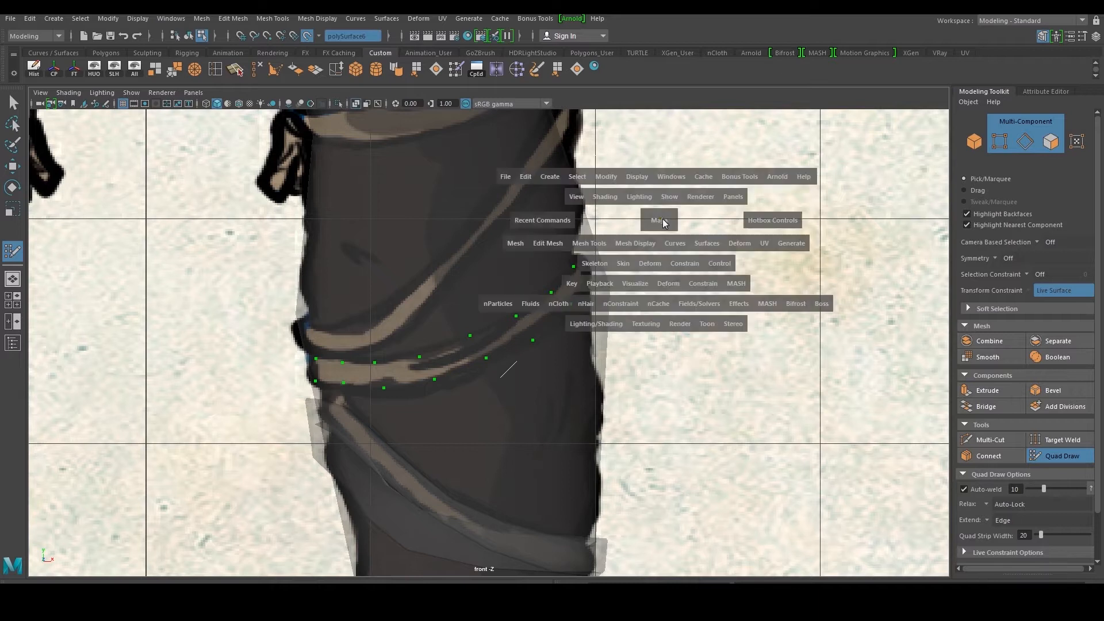
{"action": "key", "text": "space"}
{"action": "middle_click_drag", "start_coordinate": [457, 250], "coordinate": [517, 288], "text": "alt"}
{"action": "left_click_drag", "start_coordinate": [425, 299], "coordinate": [451, 291], "text": "alt"}
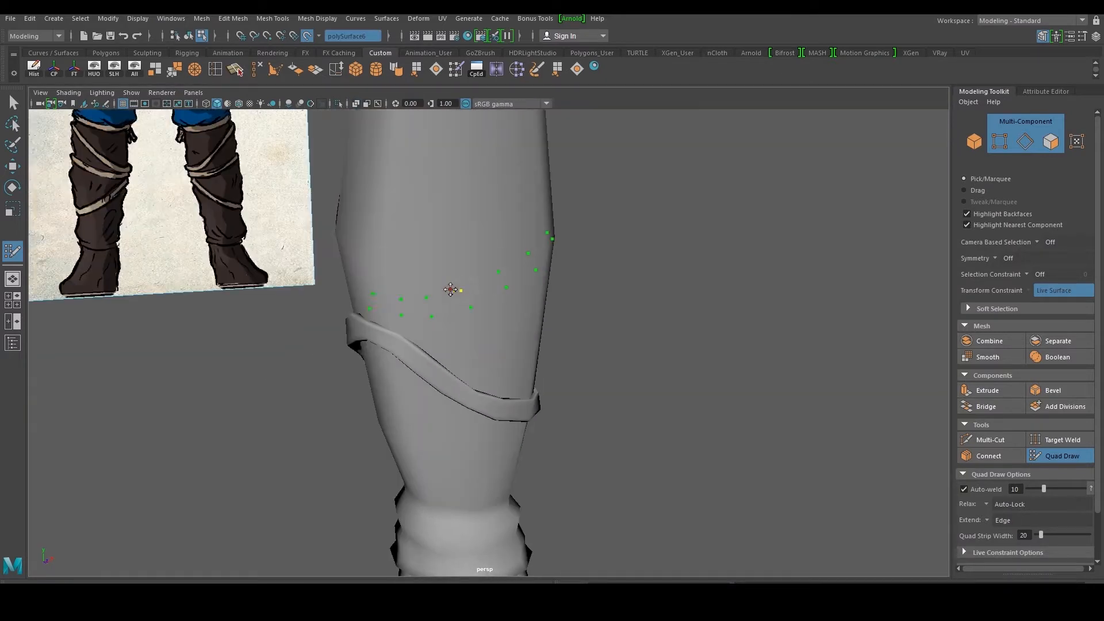
{"action": "left_click", "coordinate": [385, 305], "text": "shift"}
{"action": "left_click", "coordinate": [411, 308], "text": "shift"}
{"action": "left_click", "coordinate": [447, 305], "text": "shift"}
{"action": "left_click", "coordinate": [483, 293], "text": "shift"}
{"action": "left_click", "coordinate": [517, 276], "text": "shift"}
{"action": "left_click", "coordinate": [540, 255], "text": "shift"}
Extend the quad strip around the side of the calf with more points and filled quads
{"action": "left_click_drag", "start_coordinate": [571, 261], "coordinate": [460, 269], "text": "alt"}
{"action": "left_click_drag", "start_coordinate": [529, 255], "coordinate": [439, 290], "text": "alt"}
{"action": "left_click", "coordinate": [439, 271], "text": "shift"}
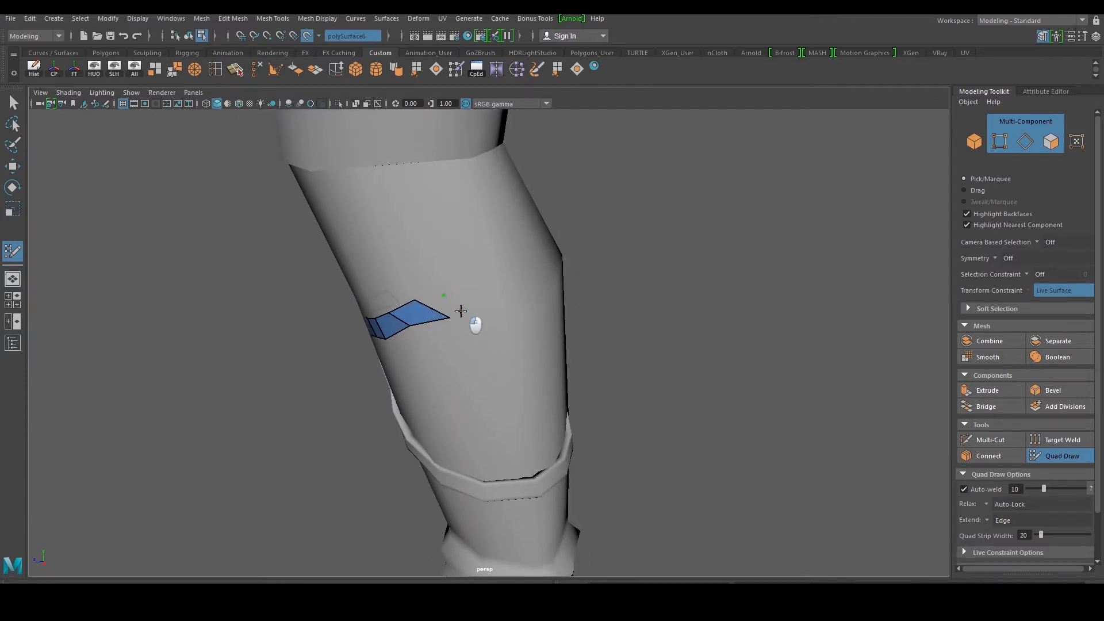
{"action": "left_click_drag", "start_coordinate": [501, 306], "coordinate": [550, 321], "text": "alt"}
{"action": "left_click", "coordinate": [494, 318]}
{"action": "left_click", "coordinate": [511, 309]}
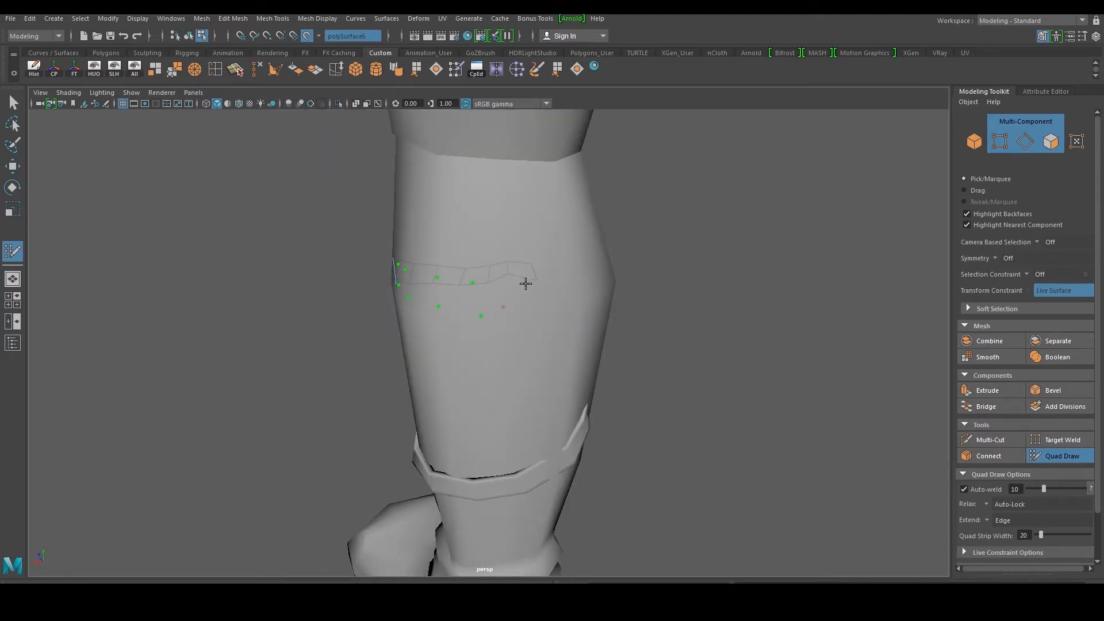
{"action": "left_click_drag", "start_coordinate": [565, 311], "coordinate": [479, 270], "text": "alt"}
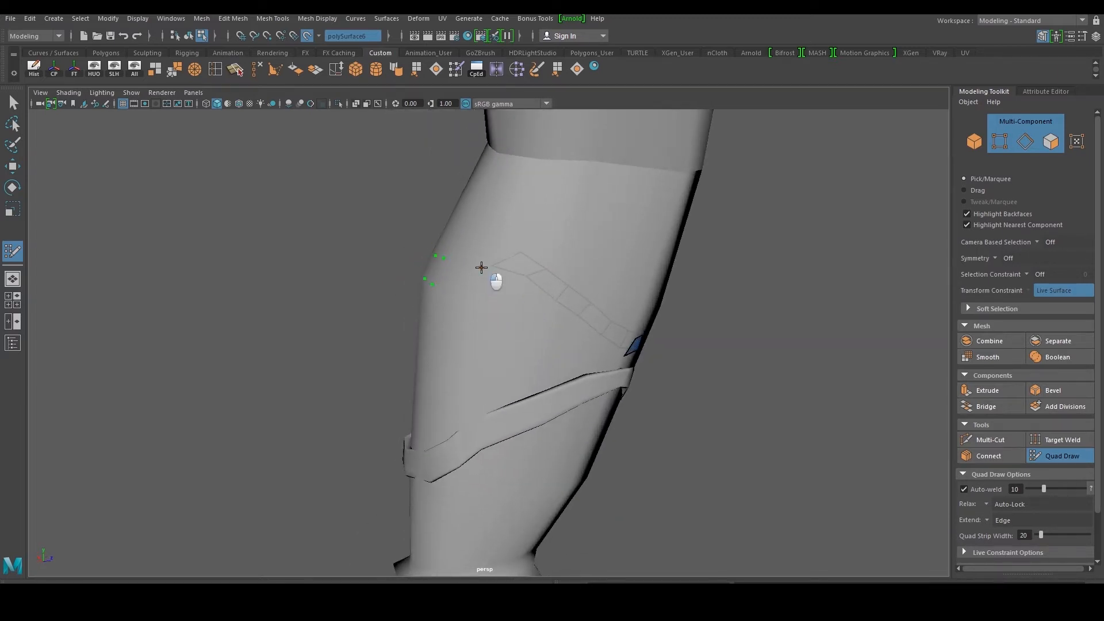
Place strap points across the remaining bare side of the calf and fill quads between them to carry the band around
{"action": "left_click_drag", "start_coordinate": [517, 279], "coordinate": [569, 308], "text": "alt"}
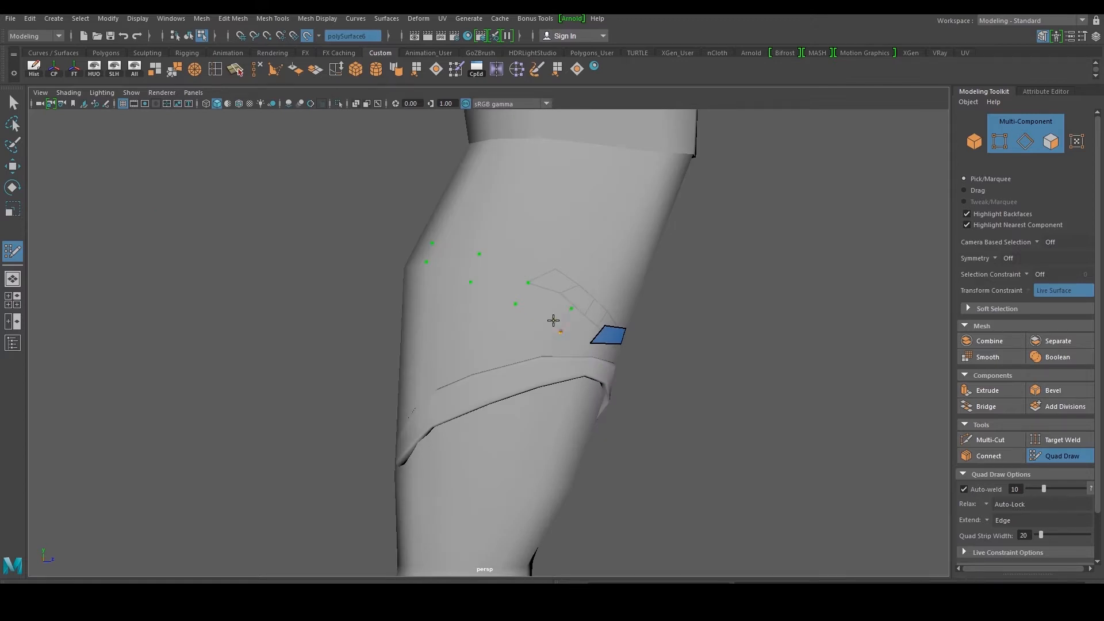
{"action": "left_click_drag", "start_coordinate": [554, 320], "coordinate": [573, 335], "text": "alt"}
{"action": "left_click", "coordinate": [561, 332], "text": "shift"}
{"action": "left_click", "coordinate": [456, 291], "text": "shift"}
{"action": "left_click_drag", "start_coordinate": [456, 291], "coordinate": [423, 271], "text": "alt"}
{"action": "mouse_move", "coordinate": [571, 318]}
{"action": "left_mouse_down"}
{"action": "mouse_move", "coordinate": [532, 330]}
{"action": "mouse_move", "coordinate": [439, 298]}
{"action": "mouse_move", "coordinate": [504, 304]}
{"action": "left_mouse_up"}
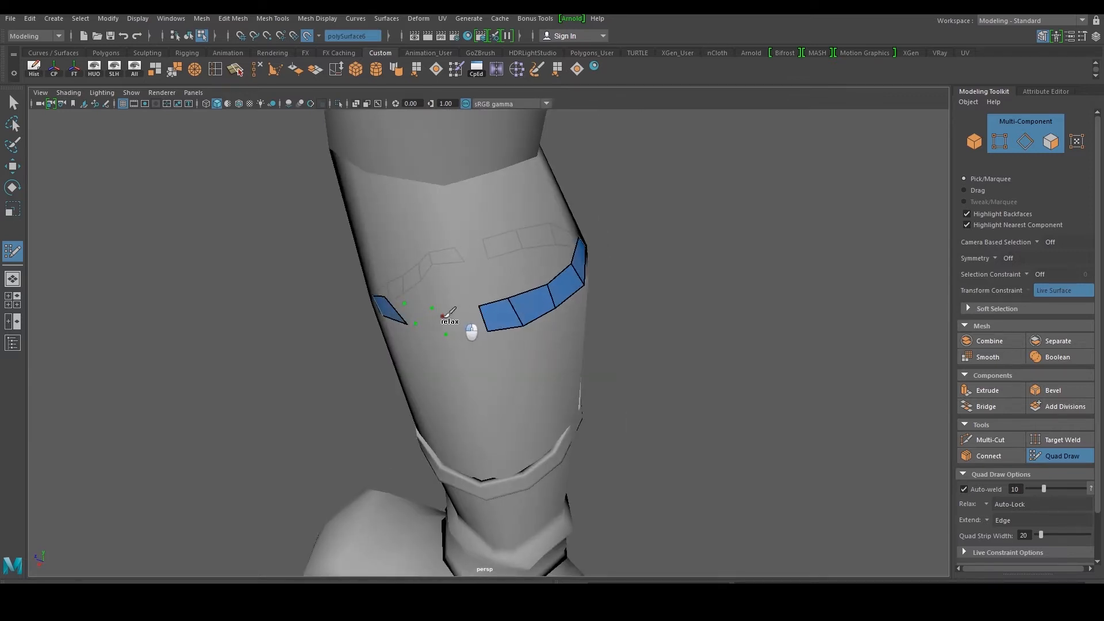
{"action": "left_click", "coordinate": [473, 323], "text": "shift"}
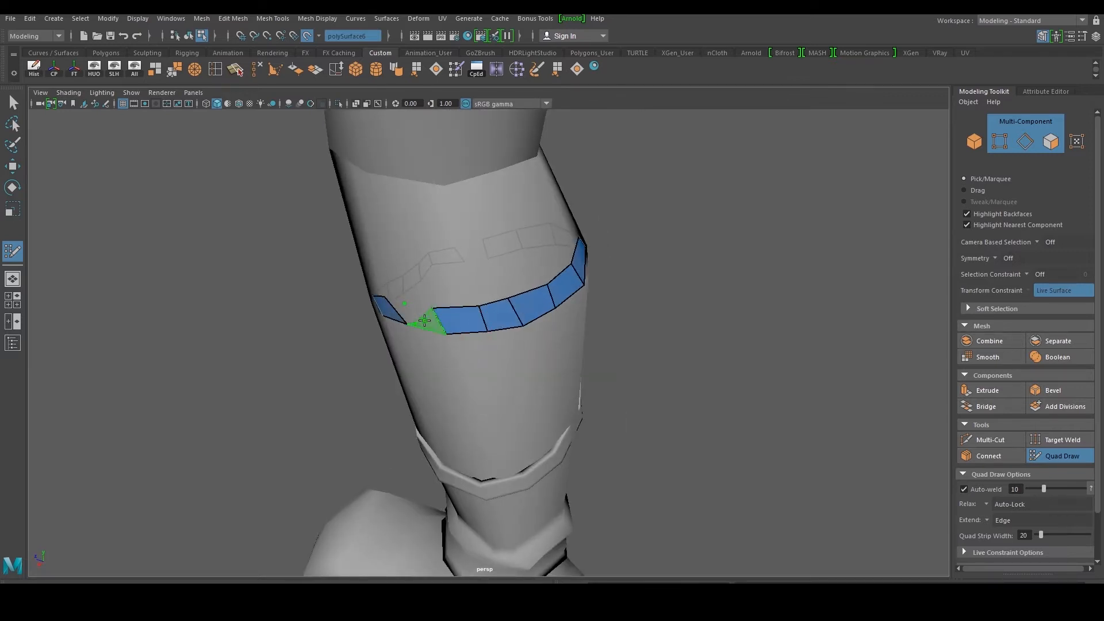
{"action": "left_click_drag", "start_coordinate": [421, 315], "coordinate": [458, 274], "text": "alt"}
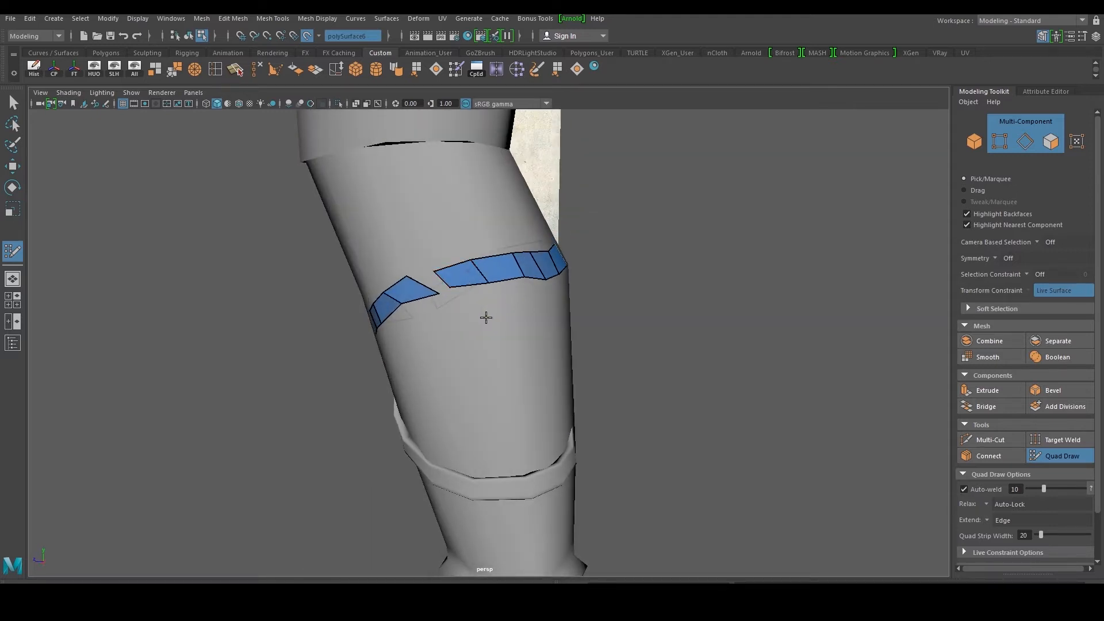
Scale the new strap outward from the calf to about 1.06 in X and 1.03 in Y and Z
{"action": "key", "text": "w"}
{"action": "mouse_move", "coordinate": [500, 316]}
{"action": "left_mouse_down", "text": "alt"}
{"action": "mouse_move", "coordinate": [493, 274]}
{"action": "mouse_move", "coordinate": [505, 288]}
{"action": "left_mouse_up", "text": "alt"}
{"action": "mouse_move", "coordinate": [507, 278]}
{"action": "right_mouse_down"}
{"action": "mouse_move", "coordinate": [516, 294]}
{"action": "mouse_move", "coordinate": [566, 263]}
{"action": "right_mouse_up"}
{"action": "left_click_drag", "start_coordinate": [562, 278], "coordinate": [561, 294], "text": "alt"}
{"action": "key", "text": "r"}
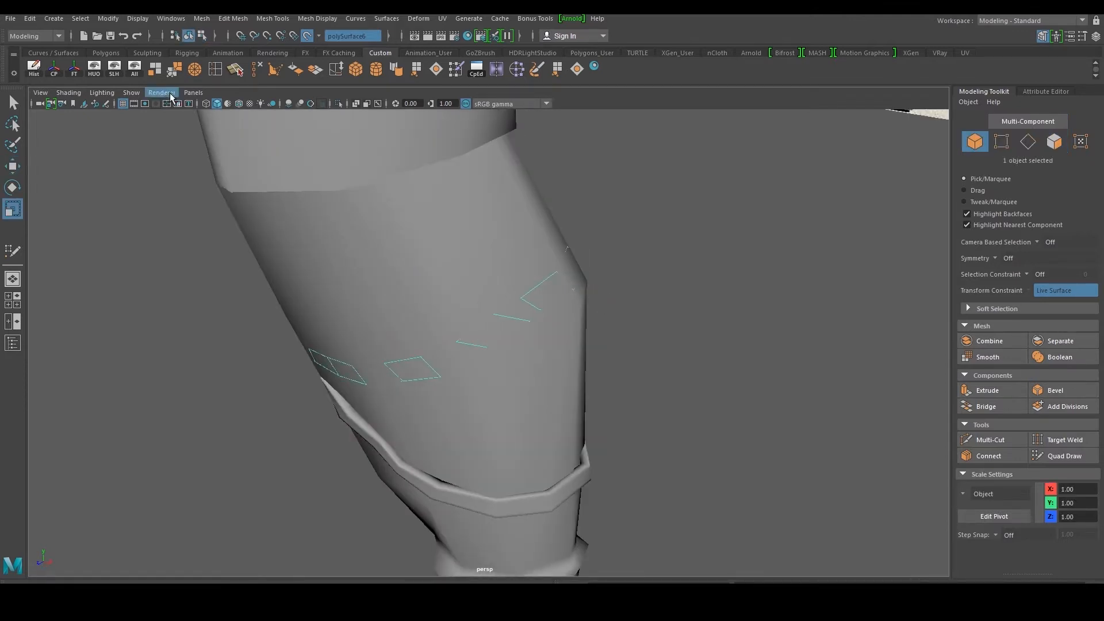
{"action": "left_click_drag", "start_coordinate": [455, 294], "coordinate": [566, 287]}
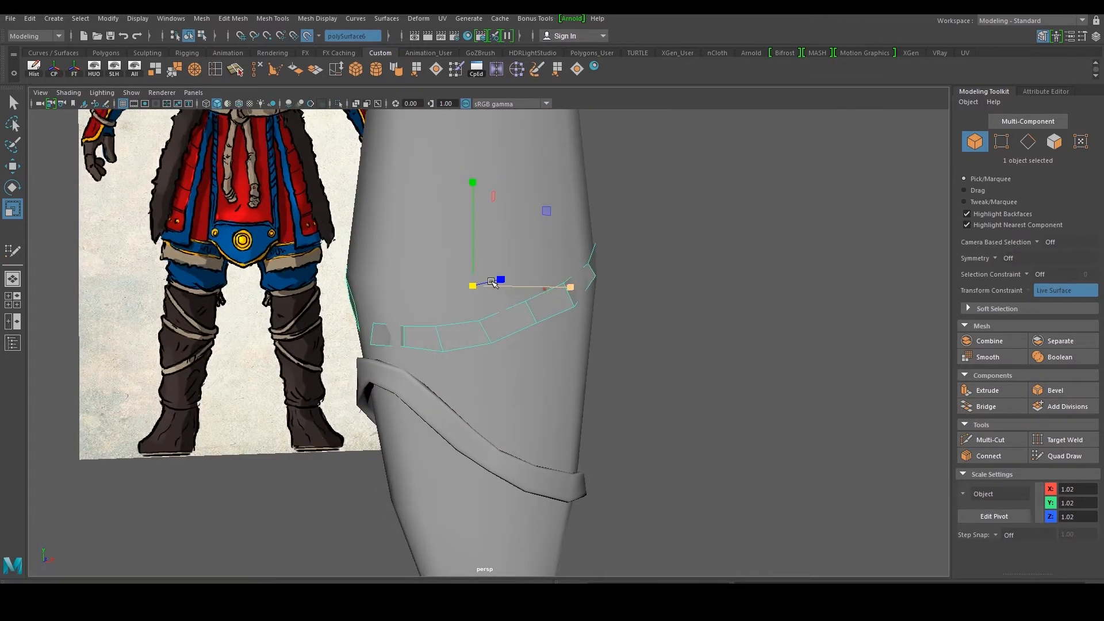
{"action": "left_click_drag", "start_coordinate": [473, 286], "coordinate": [502, 289]}
{"action": "left_click_drag", "start_coordinate": [571, 290], "coordinate": [554, 313]}
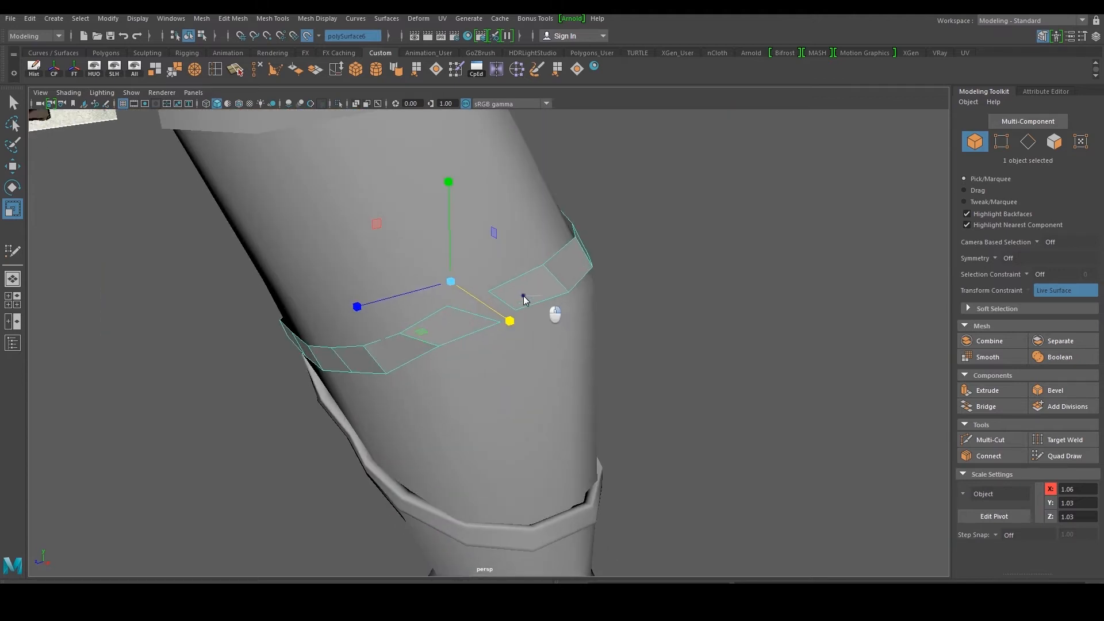
Turn off the live surface and merge the facing vertices to close the gap in the strap at the side
{"action": "key", "text": "F9"}
{"action": "left_click_drag", "start_coordinate": [440, 288], "coordinate": [510, 319]}
{"action": "left_click", "coordinate": [329, 201]}
{"action": "left_click", "coordinate": [307, 37]}
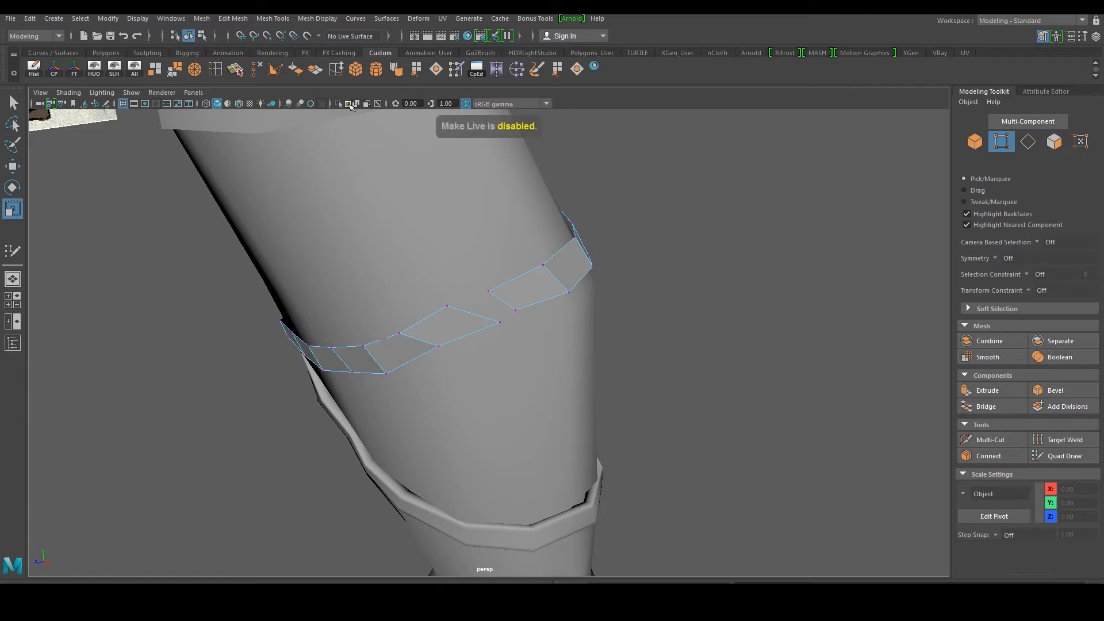
{"action": "left_click_drag", "start_coordinate": [423, 272], "coordinate": [503, 320]}
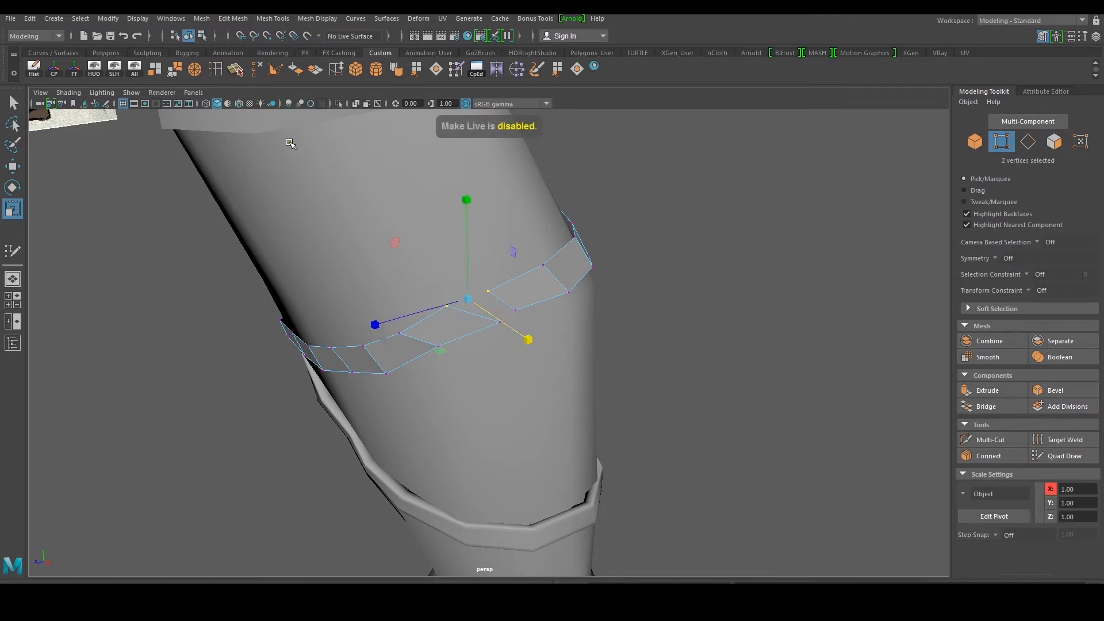
{"action": "left_click", "coordinate": [175, 69]}
{"action": "mouse_move", "coordinate": [481, 348]}
{"action": "left_mouse_down"}
{"action": "mouse_move", "coordinate": [532, 309]}
{"action": "mouse_move", "coordinate": [532, 345]}
{"action": "mouse_move", "coordinate": [466, 348]}
{"action": "left_mouse_up"}
{"action": "key", "text": "g"}
Merge the vertex pairs at the strap's front gap so the band forms a closed loop
{"action": "scroll", "coordinate": [526, 306], "scroll_direction": "down", "scroll_amount": 2}
{"action": "scroll", "coordinate": [436, 345], "scroll_direction": "up", "scroll_amount": 3}
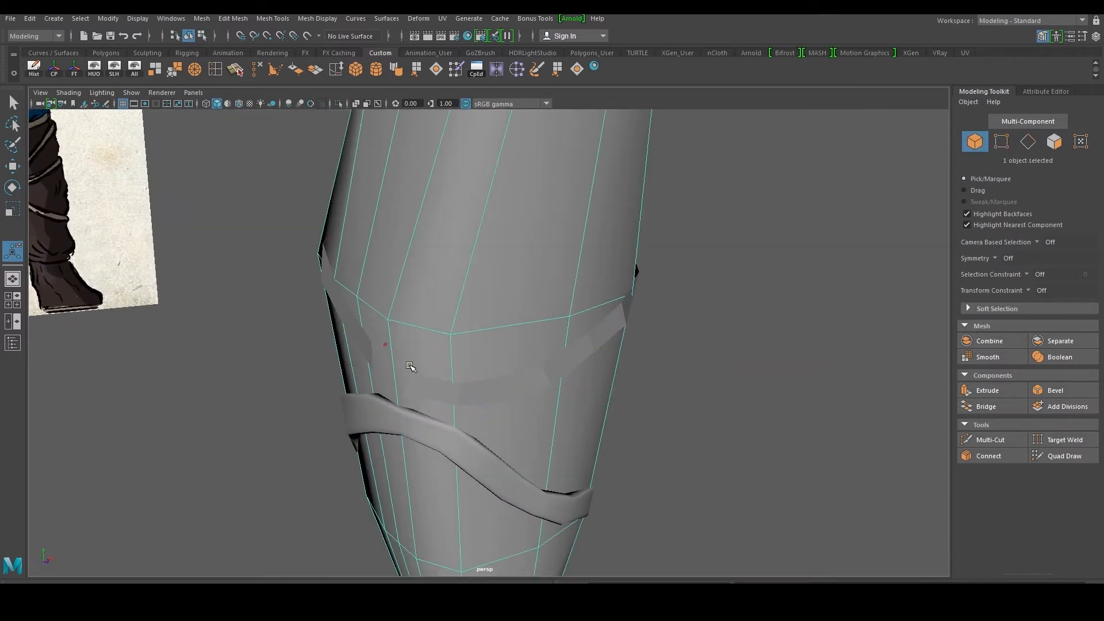
{"action": "left_click_drag", "start_coordinate": [420, 381], "coordinate": [371, 328]}
{"action": "key", "text": "g"}
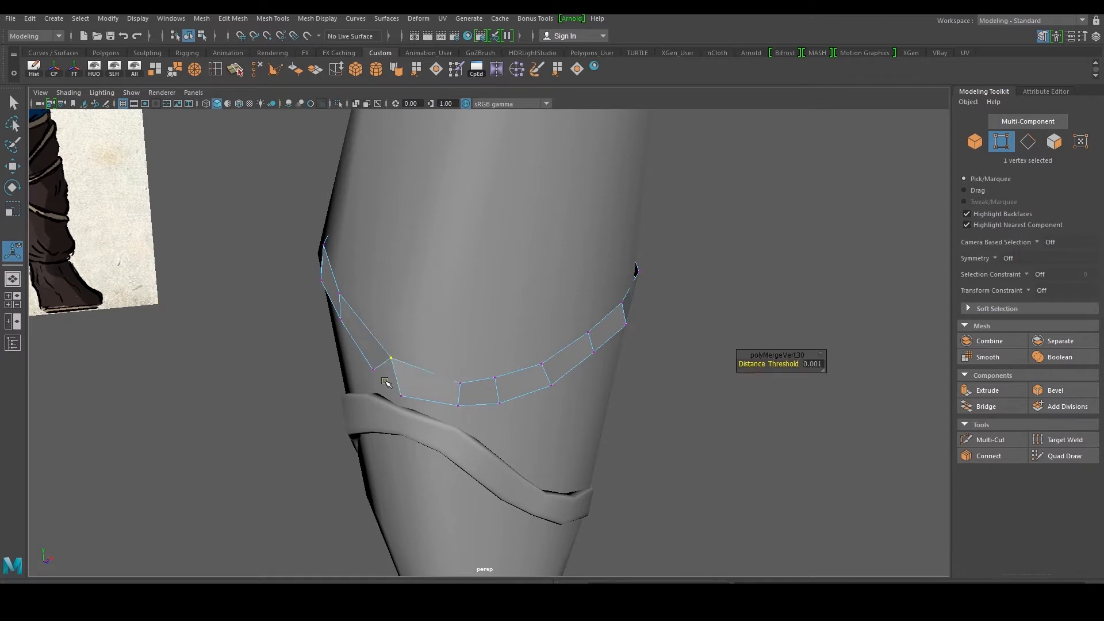
{"action": "left_click_drag", "start_coordinate": [394, 407], "coordinate": [500, 357], "text": "alt"}
{"action": "key", "text": "g"}
{"action": "right_click_drag", "start_coordinate": [497, 278], "coordinate": [531, 296]}
Preview the calf mesh smoothed and scale the strap down to fit closely around it, about 0.99 in X and 0.97 in Y
{"action": "left_click_drag", "start_coordinate": [485, 336], "coordinate": [492, 365], "text": "alt"}
{"action": "scroll", "coordinate": [492, 362], "scroll_direction": "up", "scroll_amount": 3}
{"action": "key", "text": "3"}
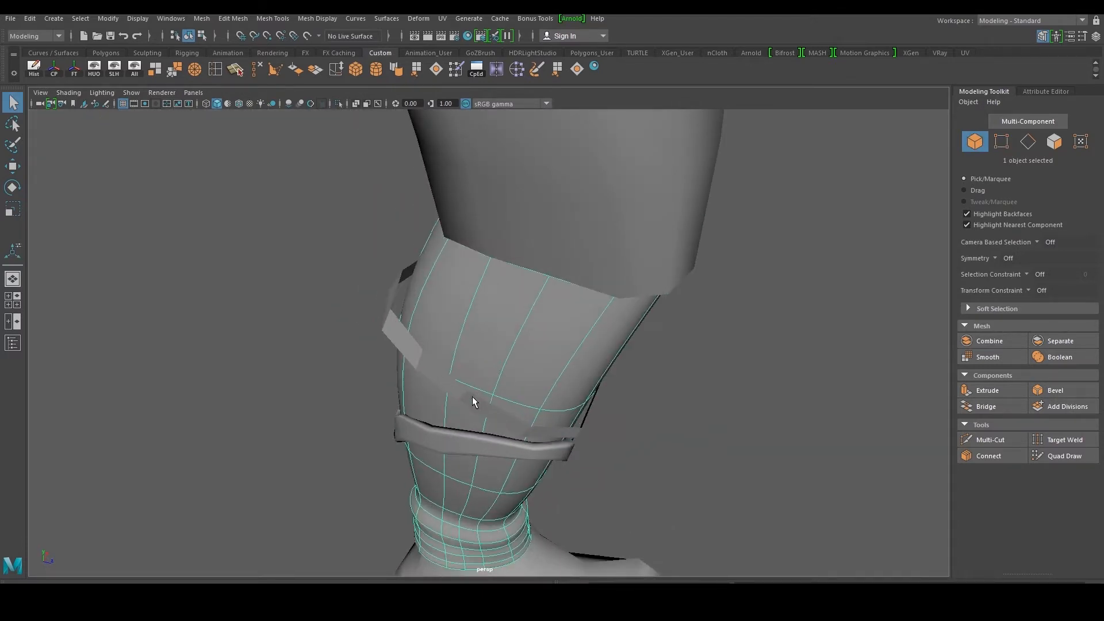
{"action": "left_click", "coordinate": [445, 383]}
{"action": "left_click_drag", "start_coordinate": [445, 388], "coordinate": [411, 375], "text": "alt"}
{"action": "scroll", "coordinate": [477, 375], "scroll_direction": "up", "scroll_amount": 2}
{"action": "key", "text": "r"}
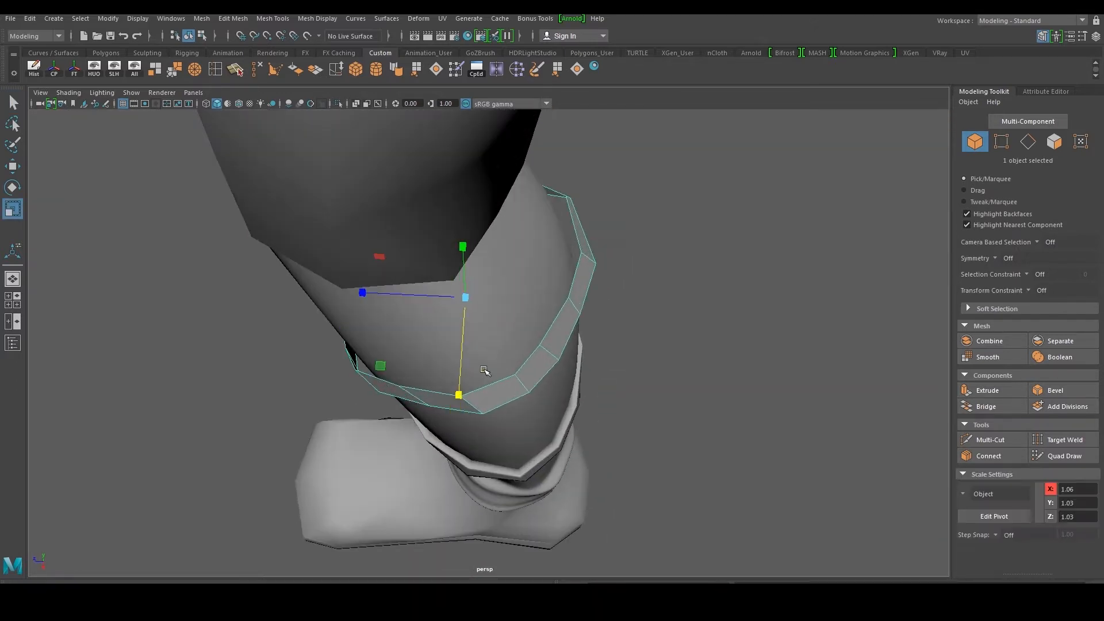
{"action": "left_click_drag", "start_coordinate": [476, 298], "coordinate": [545, 351]}
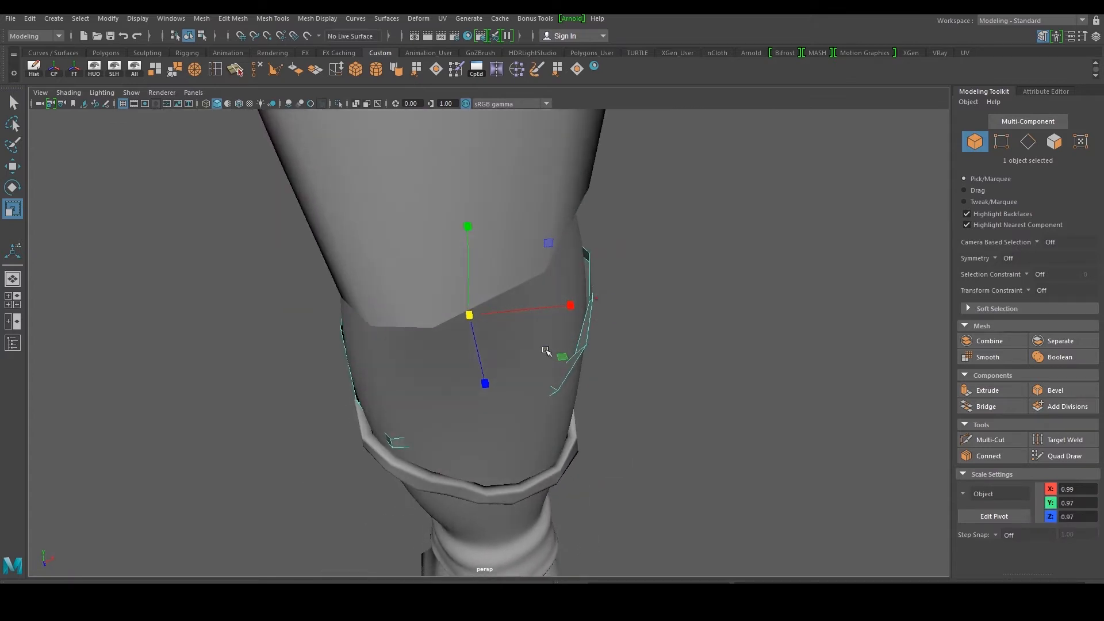
{"action": "left_click_drag", "start_coordinate": [485, 383], "coordinate": [575, 296]}
Select all faces of the strap and extrude them to give the band thickness
{"action": "right_click_drag", "start_coordinate": [591, 281], "coordinate": [594, 308]}
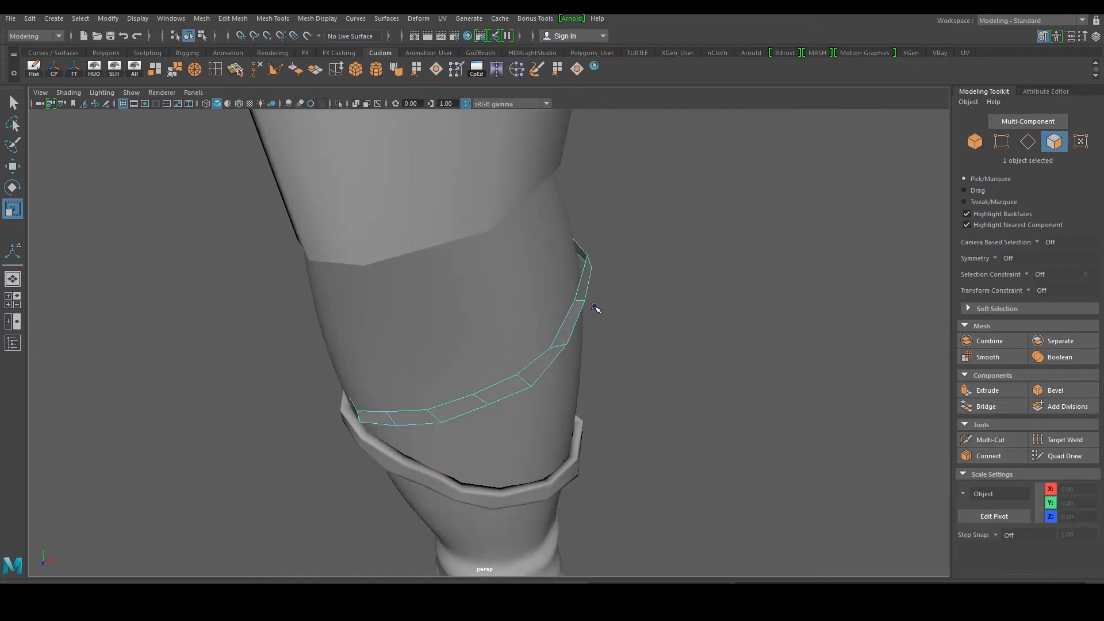
{"action": "scroll", "coordinate": [575, 306], "scroll_direction": "down", "scroll_amount": 4}
{"action": "left_click_drag", "start_coordinate": [333, 224], "coordinate": [616, 443]}
{"action": "scroll", "coordinate": [591, 353], "scroll_direction": "up", "scroll_amount": 3}
{"action": "right_click_drag", "start_coordinate": [591, 352], "coordinate": [426, 364], "text": "shift"}
{"action": "mouse_move", "coordinate": [335, 407]}
{"action": "left_mouse_down"}
{"action": "mouse_move", "coordinate": [354, 414]}
{"action": "mouse_move", "coordinate": [349, 403]}
{"action": "left_mouse_up"}
Reverse the normals of the extruded strap and turn on its smooth preview
{"action": "right_click_drag", "start_coordinate": [560, 289], "coordinate": [610, 261]}
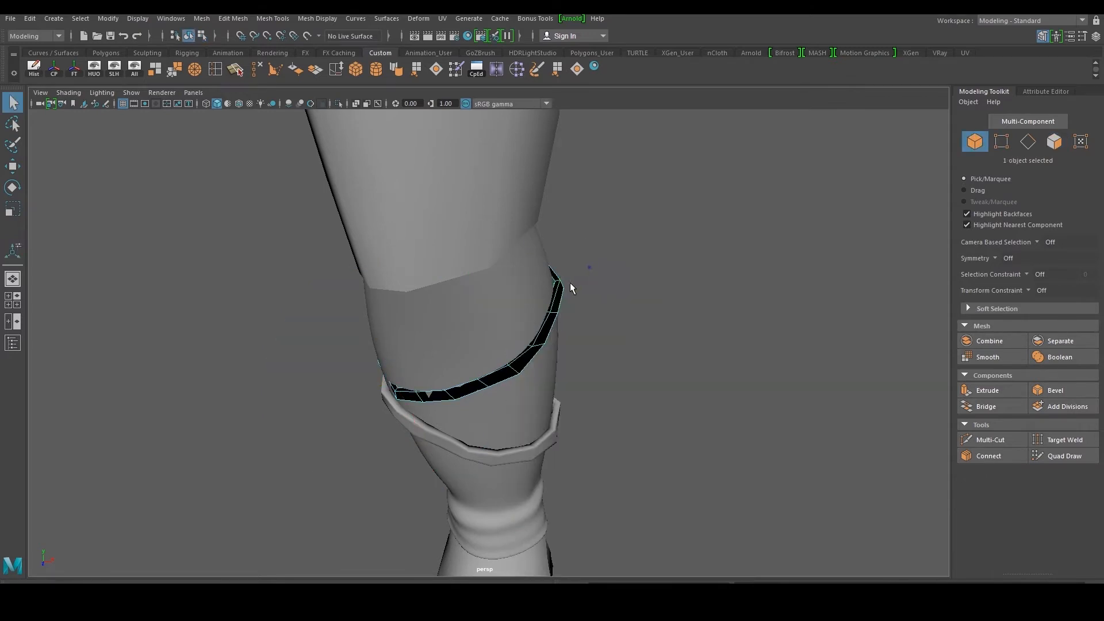
{"action": "left_click", "coordinate": [298, 73]}
{"action": "key", "text": "r"}
{"action": "scroll", "coordinate": [580, 296], "scroll_direction": "up", "scroll_amount": 3}
{"action": "left_click_drag", "start_coordinate": [608, 306], "coordinate": [638, 299], "text": "alt"}
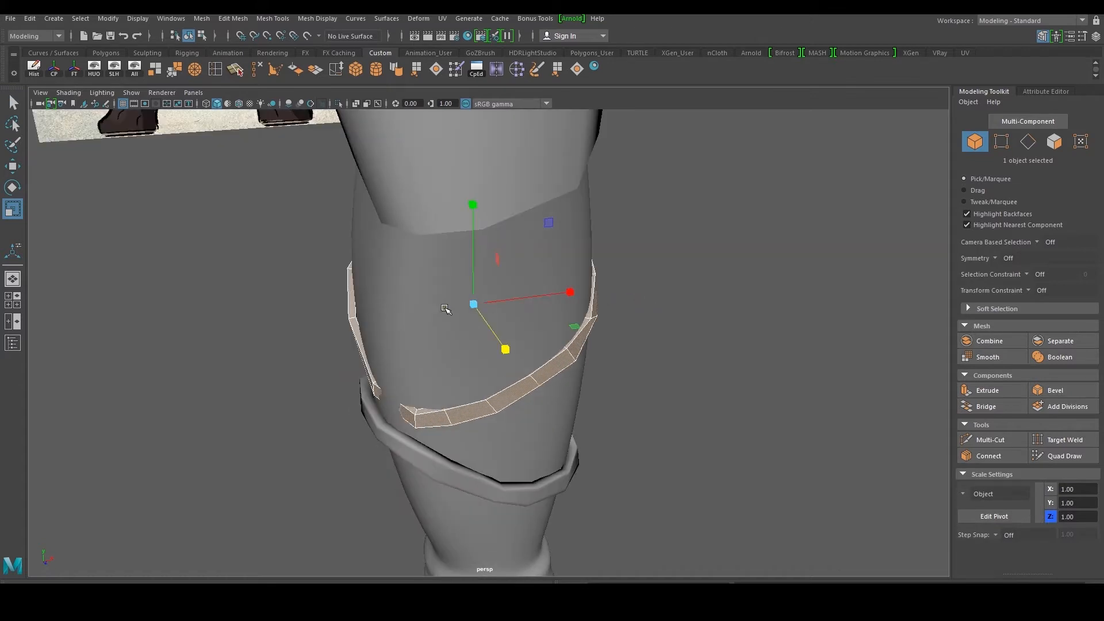
{"action": "key", "text": "3"}
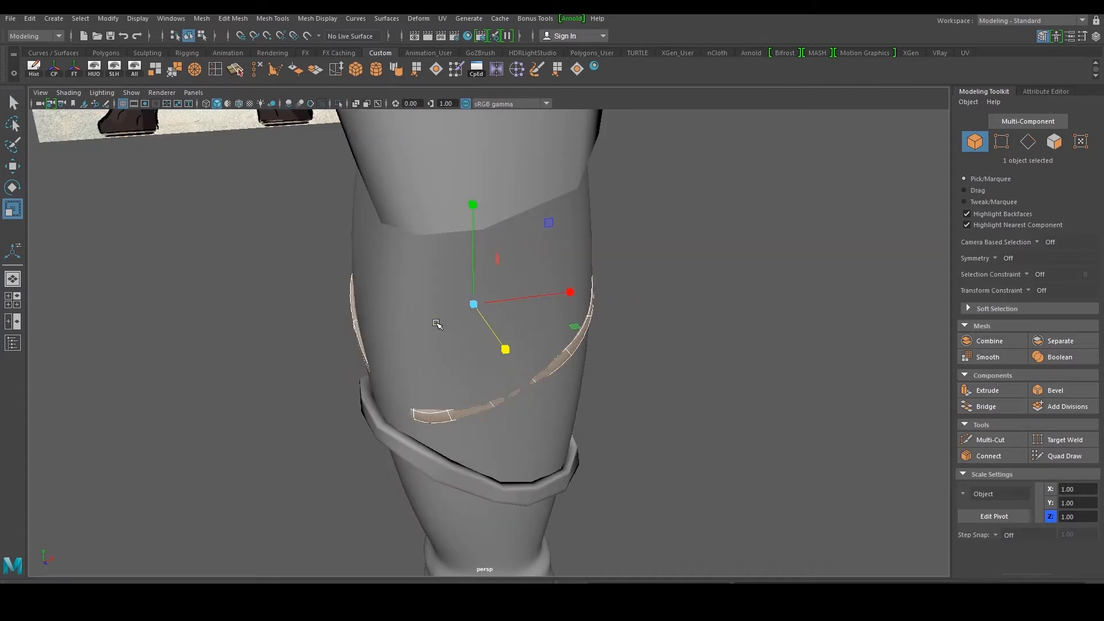
Examine how the smoothed strap sits against the calf and how its edges hold their shape
{"action": "left_click_drag", "start_coordinate": [590, 358], "coordinate": [575, 340], "text": "alt"}
{"action": "right_click_drag", "start_coordinate": [576, 339], "coordinate": [574, 311]}
{"action": "left_click", "coordinate": [562, 355]}
{"action": "middle_click_drag", "start_coordinate": [563, 355], "coordinate": [512, 362], "text": "alt"}
{"action": "scroll", "coordinate": [512, 362], "scroll_direction": "up", "scroll_amount": 1}
{"action": "right_click_drag", "start_coordinate": [513, 363], "coordinate": [535, 336]}
{"action": "left_click", "coordinate": [441, 340]}
{"action": "scroll", "coordinate": [450, 338], "scroll_direction": "down", "scroll_amount": 4}
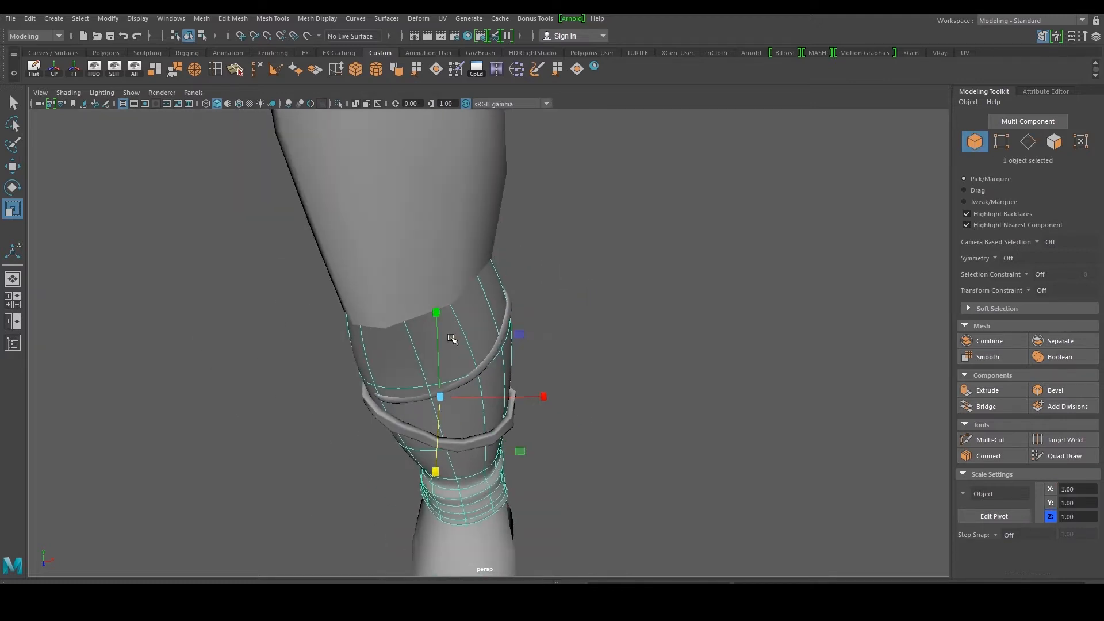
{"action": "left_click", "coordinate": [531, 344]}
{"action": "scroll", "coordinate": [532, 345], "scroll_direction": "up", "scroll_amount": 6}
{"action": "left_click", "coordinate": [526, 342]}
Turn off the strap's smooth preview and insert supporting edge loops near its upper and lower outer edges
{"action": "right_click_drag", "start_coordinate": [526, 341], "coordinate": [527, 310]}
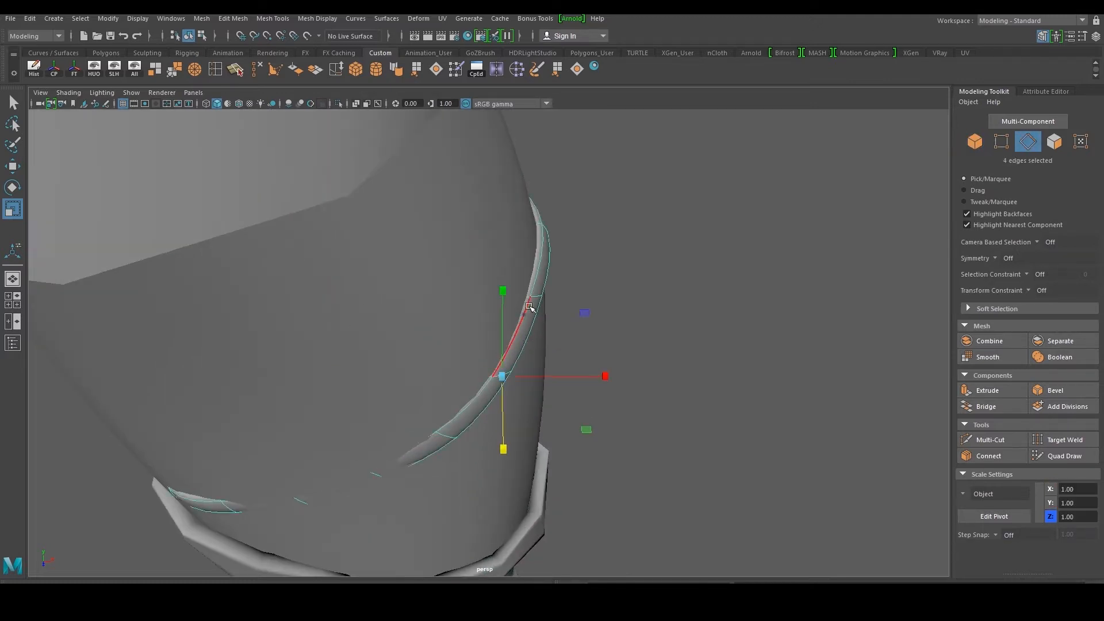
{"action": "double_click", "coordinate": [535, 298]}
{"action": "key", "text": "1"}
{"action": "left_click_drag", "start_coordinate": [509, 361], "coordinate": [489, 307], "text": "alt"}
{"action": "left_click", "coordinate": [215, 69]}
{"action": "left_click_drag", "start_coordinate": [325, 336], "coordinate": [372, 301], "text": "alt"}
{"action": "left_click", "coordinate": [428, 287]}
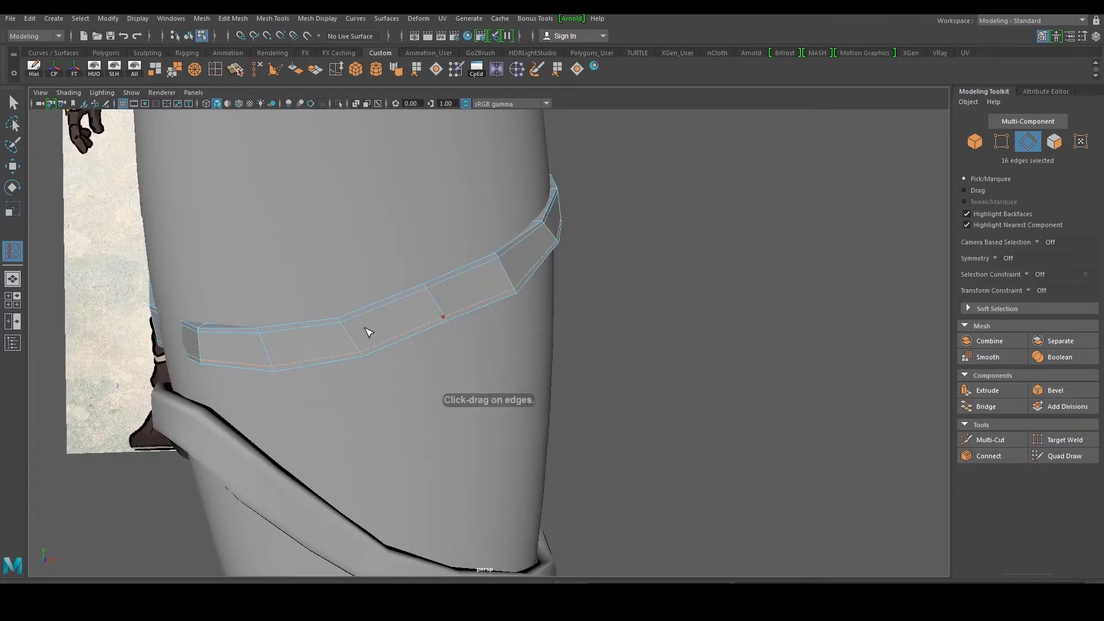
{"action": "middle_click_drag", "start_coordinate": [384, 331], "coordinate": [437, 340], "text": "alt"}
{"action": "scroll", "coordinate": [399, 352], "scroll_direction": "up", "scroll_amount": 3}
{"action": "left_click_drag", "start_coordinate": [363, 340], "coordinate": [396, 350], "text": "alt"}
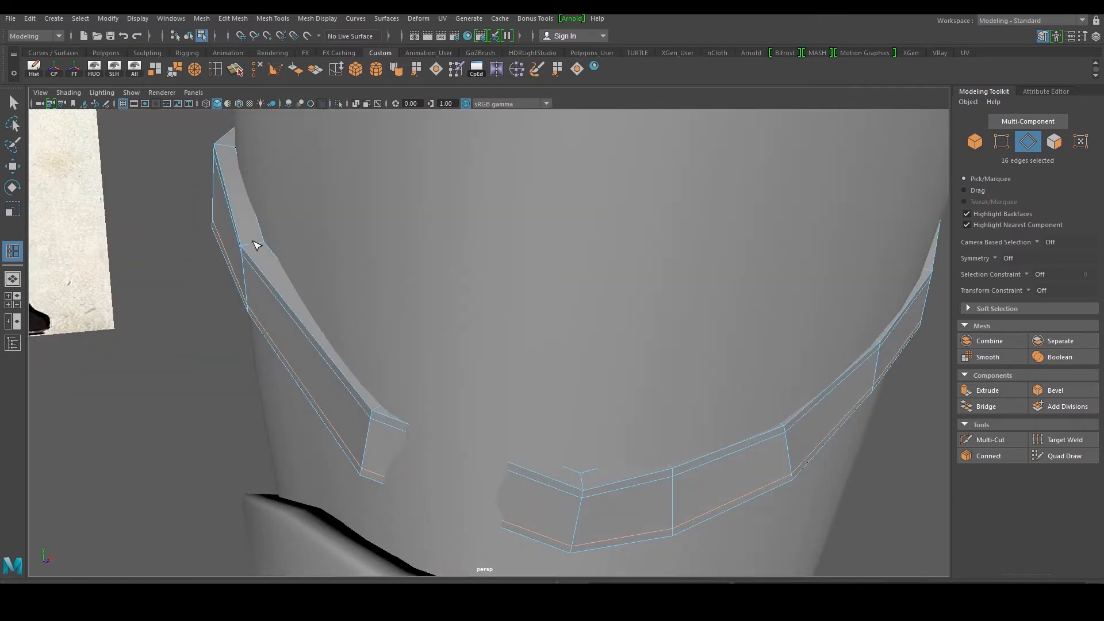
{"action": "left_click_drag", "start_coordinate": [253, 246], "coordinate": [368, 320], "text": "alt"}
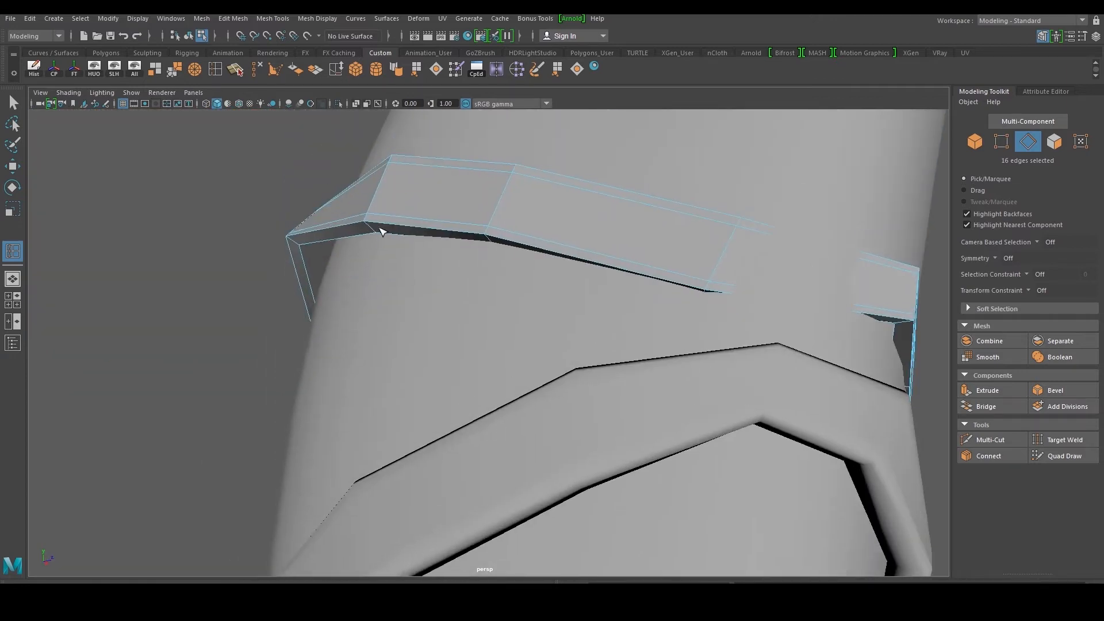
{"action": "left_click_drag", "start_coordinate": [365, 227], "coordinate": [375, 289], "text": "alt"}
Raise the strap's upper supporting edge loop slightly along Y
{"action": "key", "text": "w"}
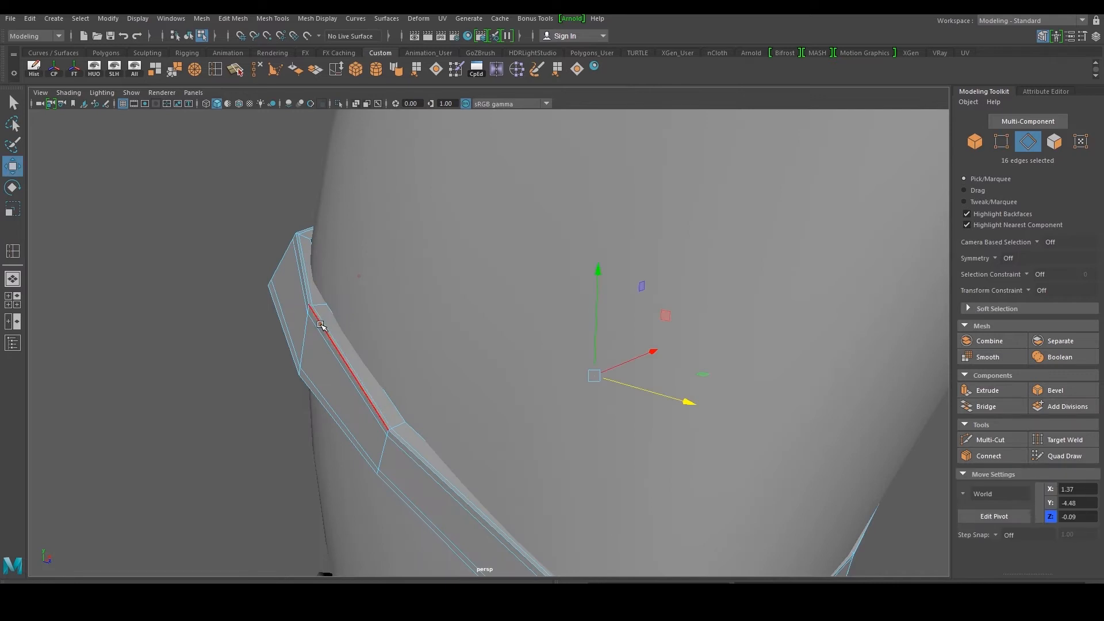
{"action": "double_click", "coordinate": [326, 327]}
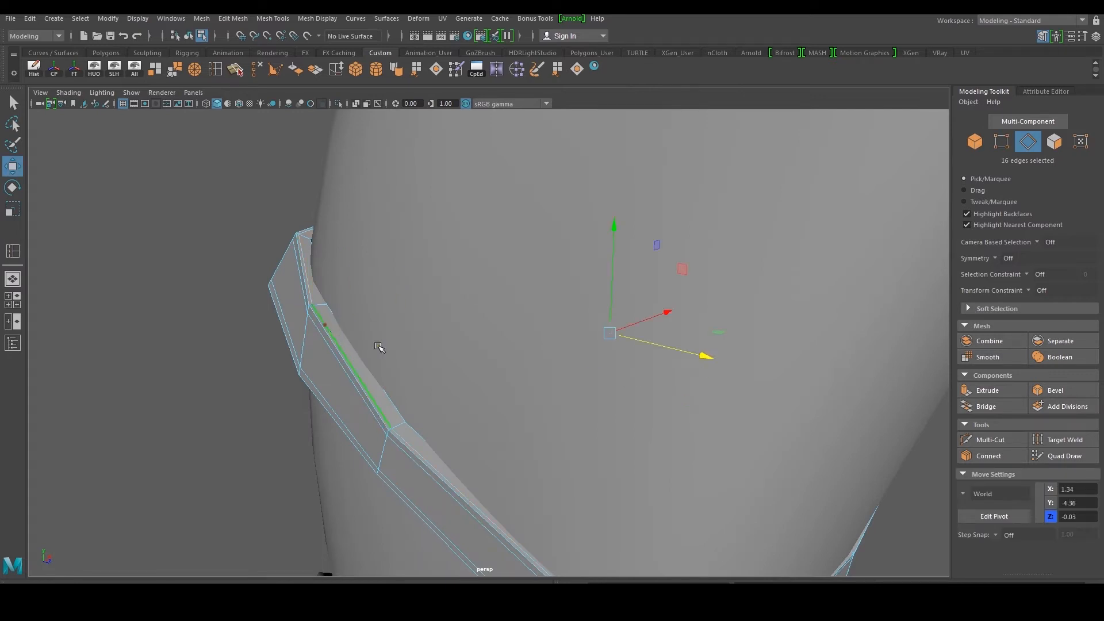
{"action": "middle_click_drag", "start_coordinate": [451, 341], "coordinate": [407, 320], "text": "alt"}
{"action": "left_click_drag", "start_coordinate": [577, 214], "coordinate": [592, 223]}
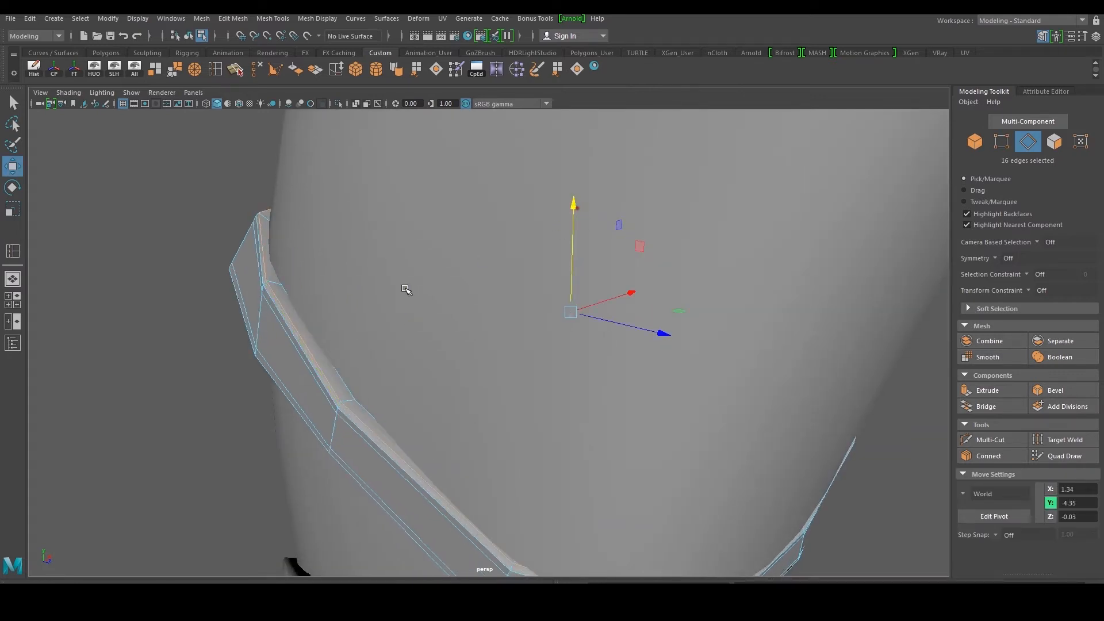
{"action": "left_click_drag", "start_coordinate": [289, 329], "coordinate": [567, 339], "text": "alt"}
{"action": "key", "text": "r"}
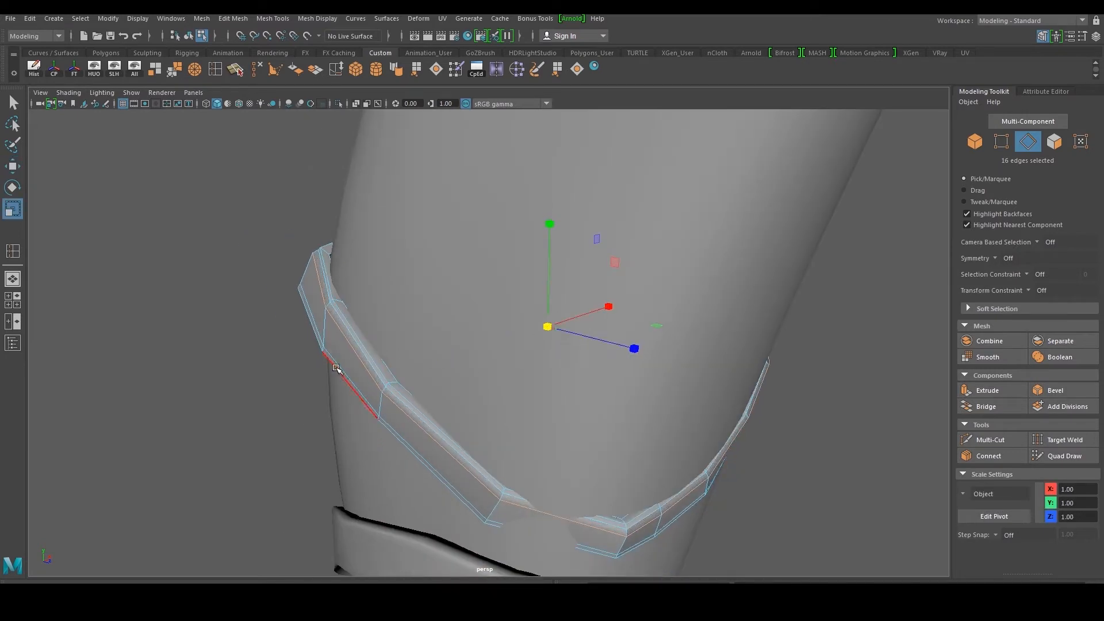
{"action": "left_click", "coordinate": [337, 368], "text": "shift"}
Select the edge loop along the strap's lower border and lower it slightly along Y
{"action": "left_click_drag", "start_coordinate": [539, 353], "coordinate": [410, 272], "text": "alt"}
{"action": "middle_click_drag", "start_coordinate": [411, 272], "coordinate": [402, 338], "text": "alt"}
{"action": "scroll", "coordinate": [402, 339], "scroll_direction": "up", "scroll_amount": 4}
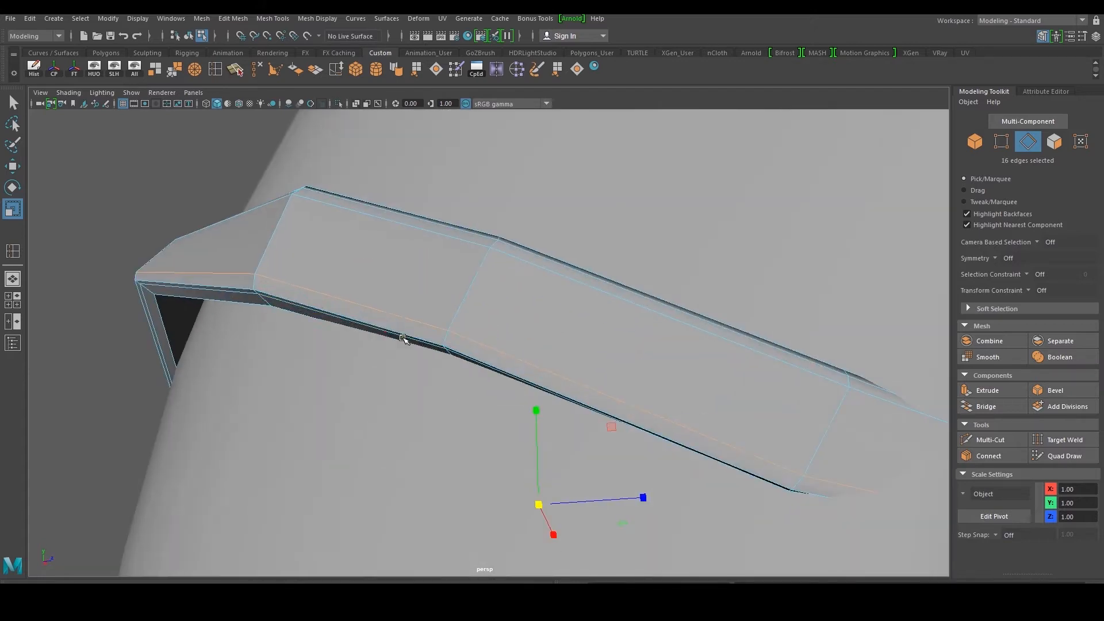
{"action": "double_click", "coordinate": [375, 328]}
{"action": "scroll", "coordinate": [404, 338], "scroll_direction": "down", "scroll_amount": 3}
{"action": "key", "text": "w"}
{"action": "left_click_drag", "start_coordinate": [517, 357], "coordinate": [454, 432]}
{"action": "middle_click_drag", "start_coordinate": [454, 432], "coordinate": [490, 335], "text": "alt"}
{"action": "left_click_drag", "start_coordinate": [472, 369], "coordinate": [505, 377], "text": "alt"}
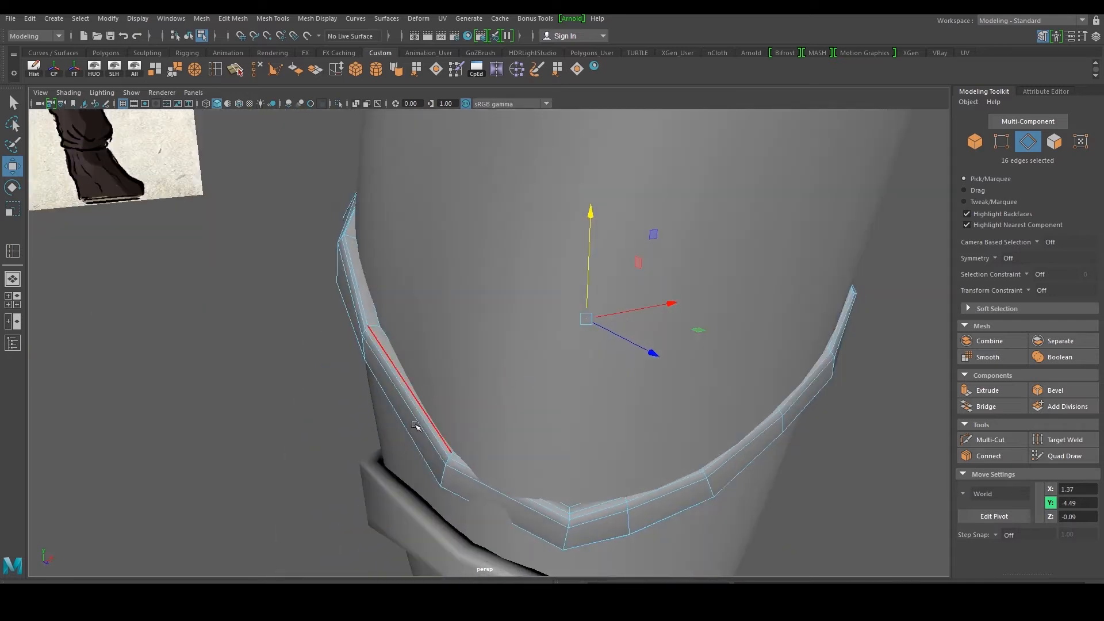
Turn on the strap's smooth preview and reposition the cross edge loops at its lowest front bend along X and Z
{"action": "key", "text": "3"}
{"action": "double_click", "coordinate": [444, 457]}
{"action": "scroll", "coordinate": [449, 458], "scroll_direction": "down", "scroll_amount": 5}
{"action": "left_click_drag", "start_coordinate": [509, 425], "coordinate": [481, 444], "text": "alt"}
{"action": "left_click_drag", "start_coordinate": [529, 401], "coordinate": [504, 399]}
{"action": "double_click", "coordinate": [496, 400]}
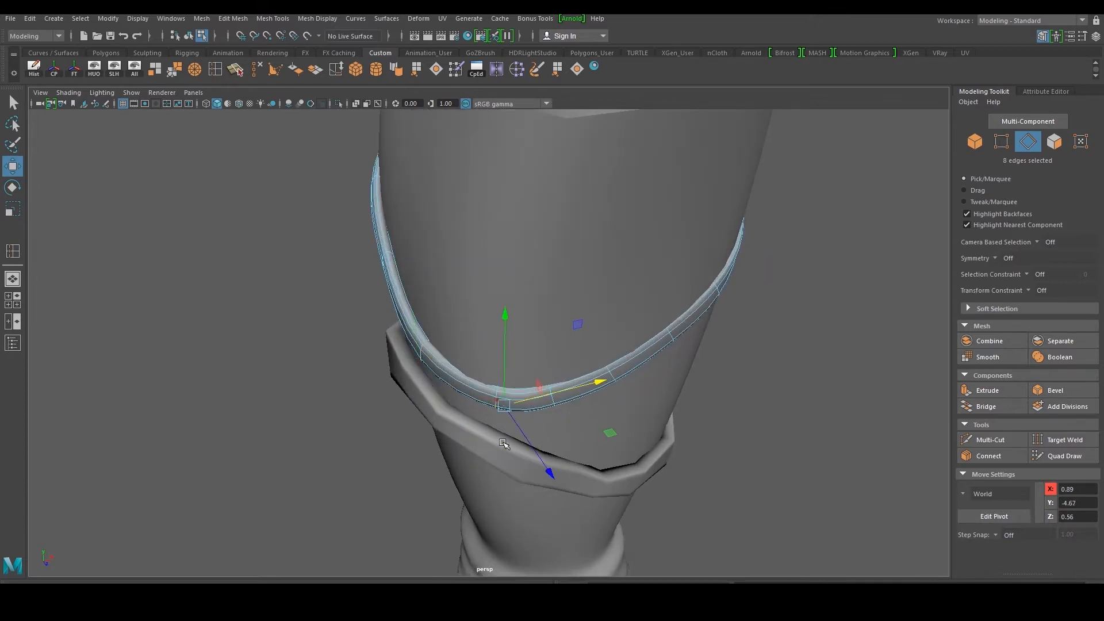
{"action": "left_click_drag", "start_coordinate": [529, 443], "coordinate": [538, 453]}
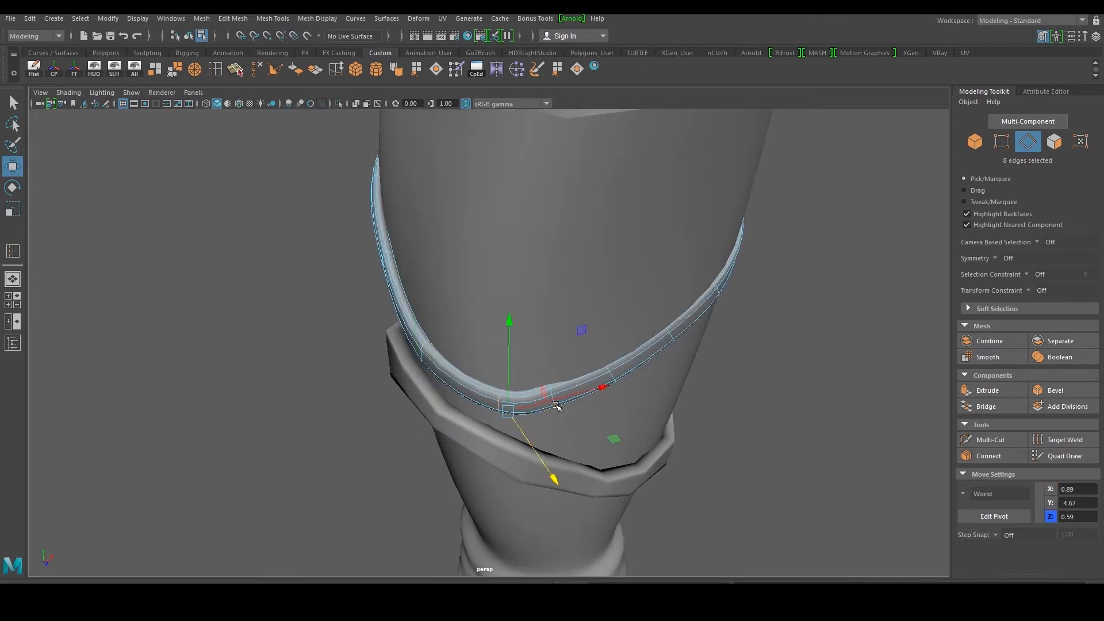
Move the neighbouring cross edge loops along the strap's front so the band sits just off the calf
{"action": "left_click_drag", "start_coordinate": [556, 403], "coordinate": [575, 366], "text": "alt"}
{"action": "double_click", "coordinate": [581, 369]}
{"action": "double_click", "coordinate": [499, 410]}
{"action": "left_click_drag", "start_coordinate": [522, 451], "coordinate": [535, 464]}
{"action": "left_click_drag", "start_coordinate": [545, 425], "coordinate": [571, 405], "text": "alt"}
{"action": "double_click", "coordinate": [559, 351]}
{"action": "left_click_drag", "start_coordinate": [643, 322], "coordinate": [660, 319]}
{"action": "left_click_drag", "start_coordinate": [612, 384], "coordinate": [622, 392]}
Reposition the cross edge loops where the strap rises around the outer side of the calf
{"action": "left_click_drag", "start_coordinate": [678, 327], "coordinate": [702, 318], "text": "alt"}
{"action": "double_click", "coordinate": [612, 318]}
{"action": "left_click_drag", "start_coordinate": [703, 318], "coordinate": [602, 385], "text": "alt"}
{"action": "double_click", "coordinate": [568, 324]}
{"action": "left_click_drag", "start_coordinate": [664, 321], "coordinate": [552, 362]}
Adjust the cross edge loops around the back of the strap to follow the calf surface
{"action": "left_click", "coordinate": [536, 360]}
{"action": "double_click", "coordinate": [536, 360]}
{"action": "left_click_drag", "start_coordinate": [620, 365], "coordinate": [451, 405]}
{"action": "double_click", "coordinate": [454, 468]}
{"action": "double_click", "coordinate": [403, 415]}
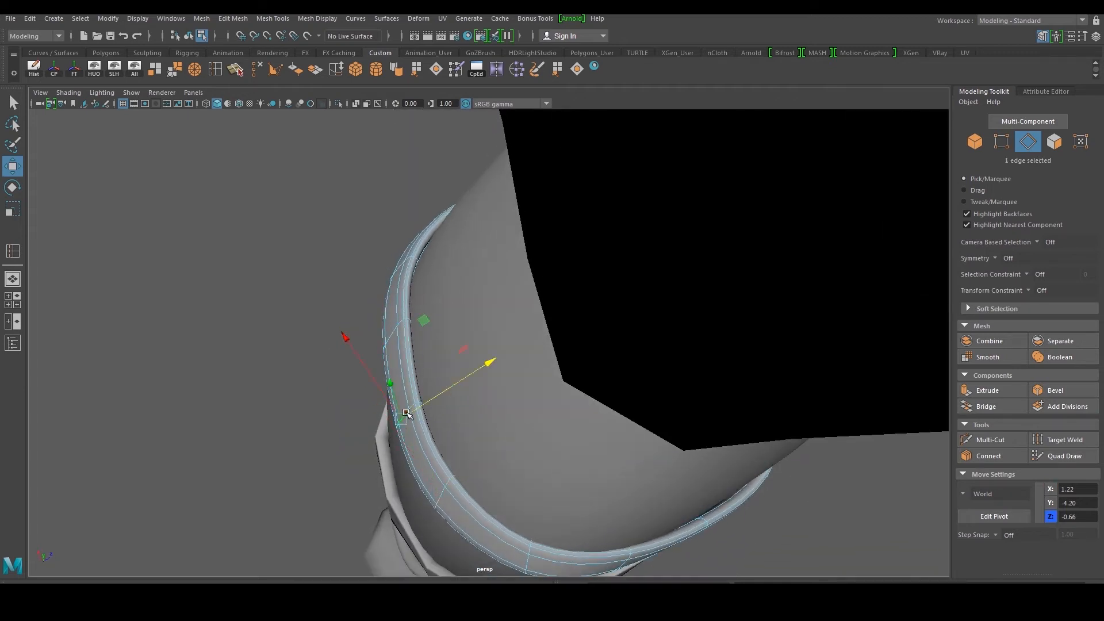
{"action": "left_click_drag", "start_coordinate": [484, 370], "coordinate": [615, 269]}
Select the cross edge loop at the strap's rear corner and adjust its placement against the calf
{"action": "middle_click_drag", "start_coordinate": [614, 269], "coordinate": [455, 331], "text": "alt"}
{"action": "left_click_drag", "start_coordinate": [455, 332], "coordinate": [477, 342], "text": "alt"}
{"action": "double_click", "coordinate": [480, 340]}
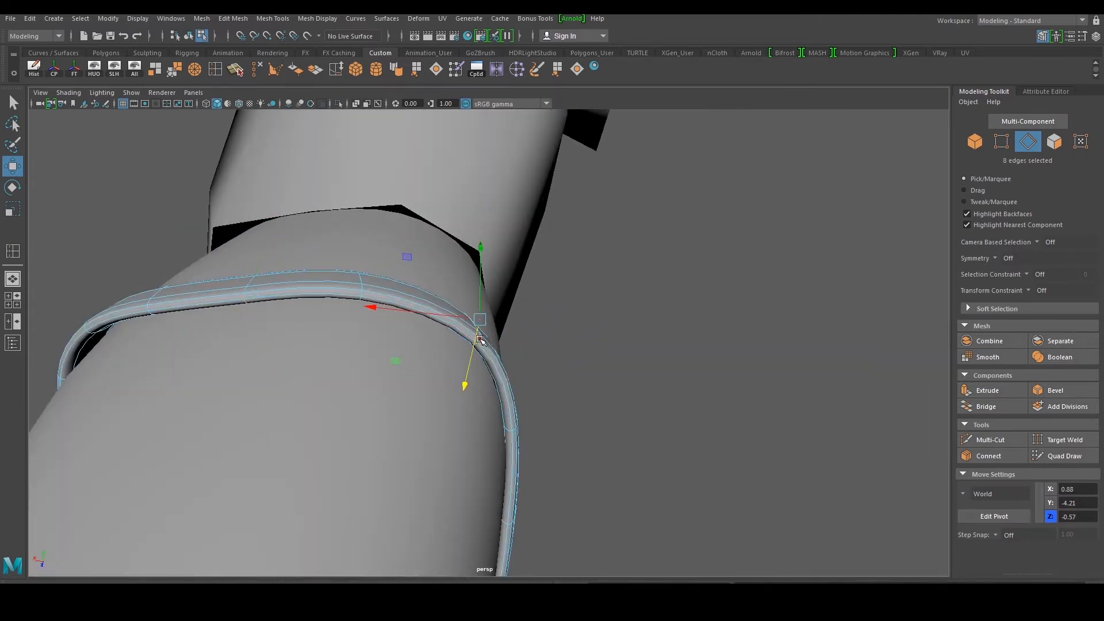
{"action": "scroll", "coordinate": [479, 338], "scroll_direction": "up", "scroll_amount": 1}
{"action": "key", "text": "e"}
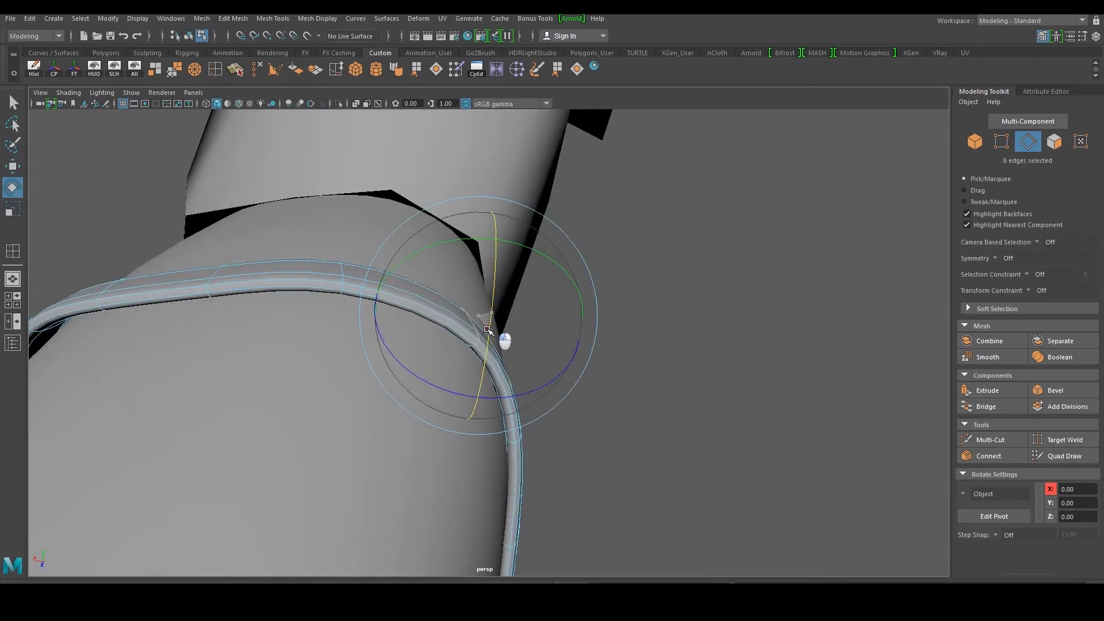
{"action": "key", "text": "w"}
Return to object selection and examine both smoothed straps on the leg beside the reference image
{"action": "left_click_drag", "start_coordinate": [485, 328], "coordinate": [658, 382], "text": "alt"}
{"action": "right_click_drag", "start_coordinate": [653, 307], "coordinate": [818, 272]}
{"action": "left_click", "coordinate": [817, 271]}
{"action": "scroll", "coordinate": [770, 322], "scroll_direction": "down", "scroll_amount": 5}
{"action": "left_click_drag", "start_coordinate": [759, 371], "coordinate": [652, 379], "text": "alt"}
{"action": "left_click", "coordinate": [531, 415]}
{"action": "left_click", "coordinate": [758, 323]}
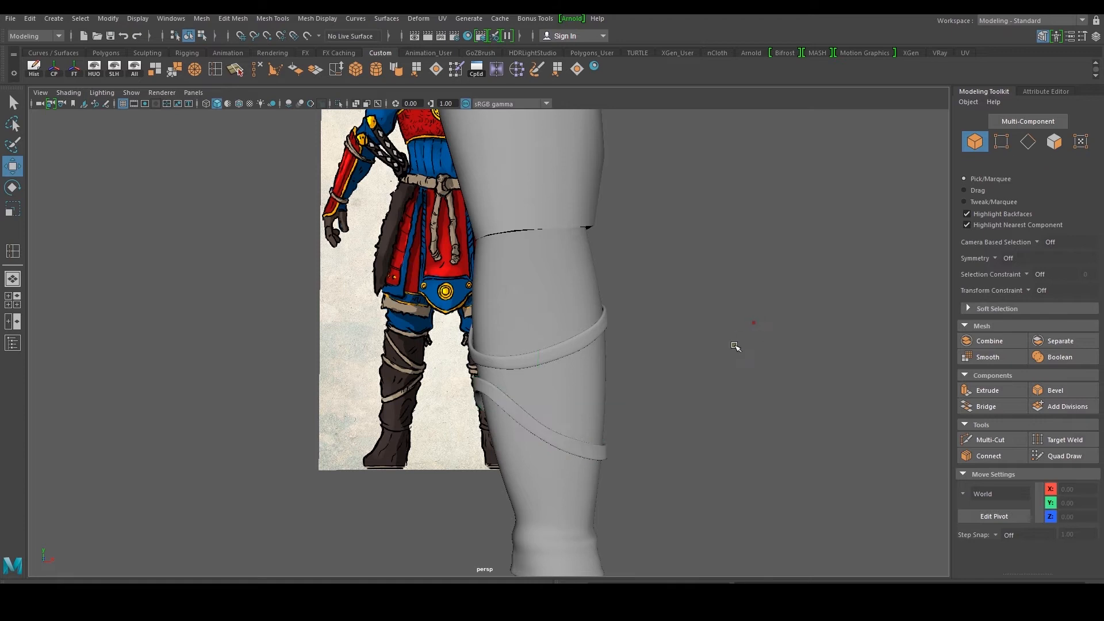
{"action": "scroll", "coordinate": [730, 356], "scroll_direction": "down", "scroll_amount": 4}
{"action": "left_click_drag", "start_coordinate": [719, 374], "coordinate": [653, 382], "text": "alt"}
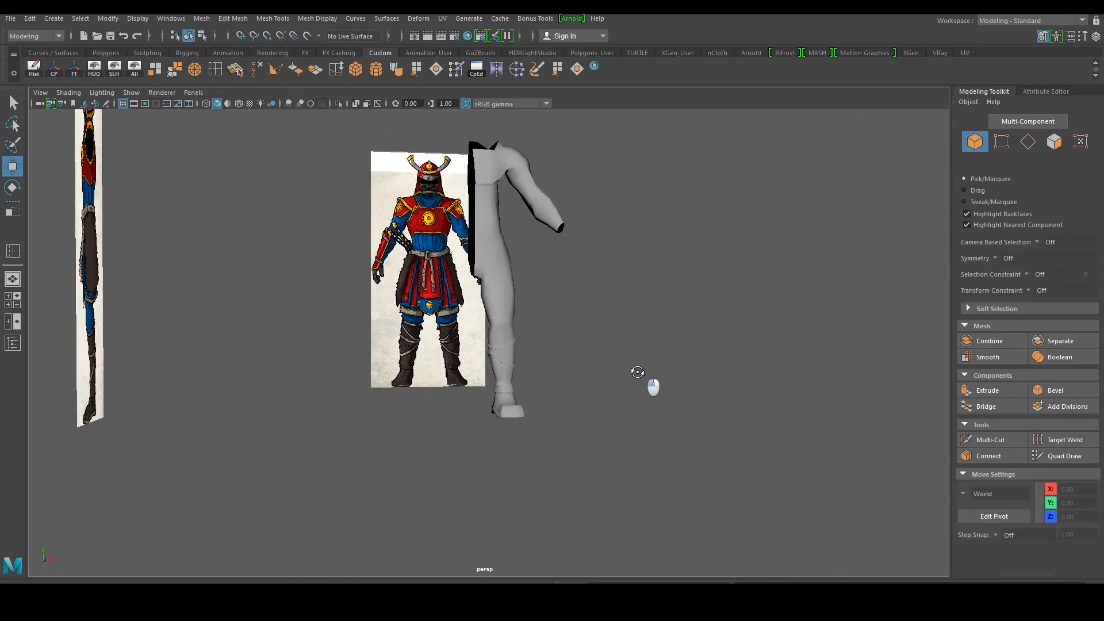
Select the lower strap and nudge a cross edge loop on its inner side along X toward the calf
{"action": "scroll", "coordinate": [615, 362], "scroll_direction": "up", "scroll_amount": 3}
{"action": "mouse_move", "coordinate": [562, 347]}
{"action": "left_mouse_down", "text": "alt"}
{"action": "mouse_move", "coordinate": [532, 342]}
{"action": "mouse_move", "coordinate": [557, 350]}
{"action": "mouse_move", "coordinate": [565, 330]}
{"action": "left_mouse_up", "text": "alt"}
{"action": "scroll", "coordinate": [550, 317], "scroll_direction": "up", "scroll_amount": 4}
{"action": "left_click", "coordinate": [475, 330]}
{"action": "left_click_drag", "start_coordinate": [475, 330], "coordinate": [463, 369], "text": "alt"}
{"action": "middle_click_drag", "start_coordinate": [463, 369], "coordinate": [489, 320], "text": "alt"}
{"action": "right_click_drag", "start_coordinate": [486, 346], "coordinate": [486, 313]}
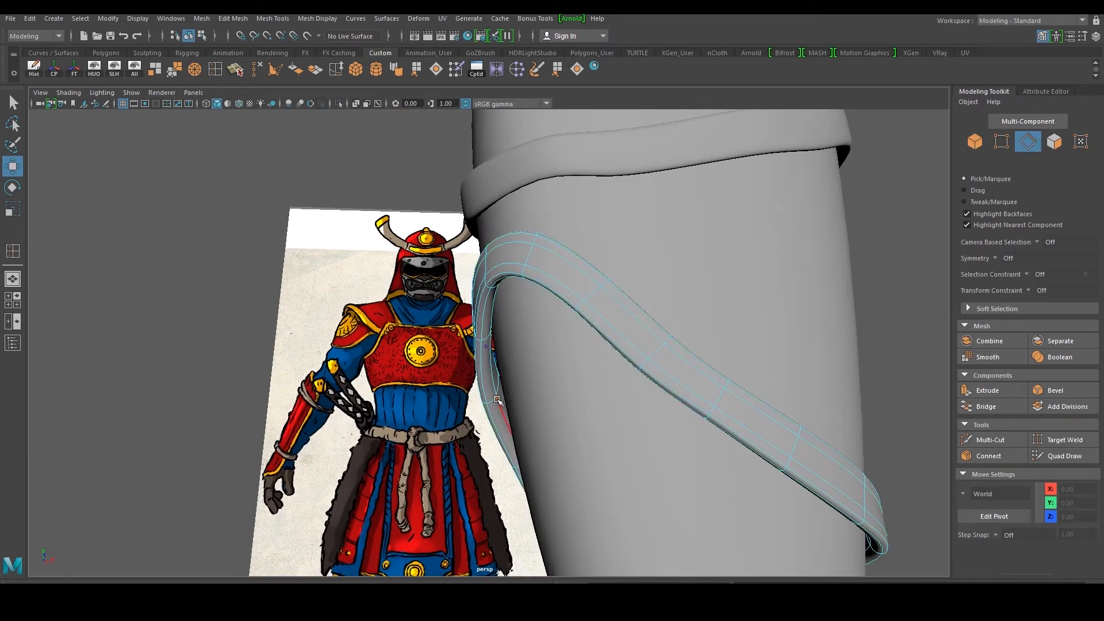
{"action": "double_click", "coordinate": [493, 400]}
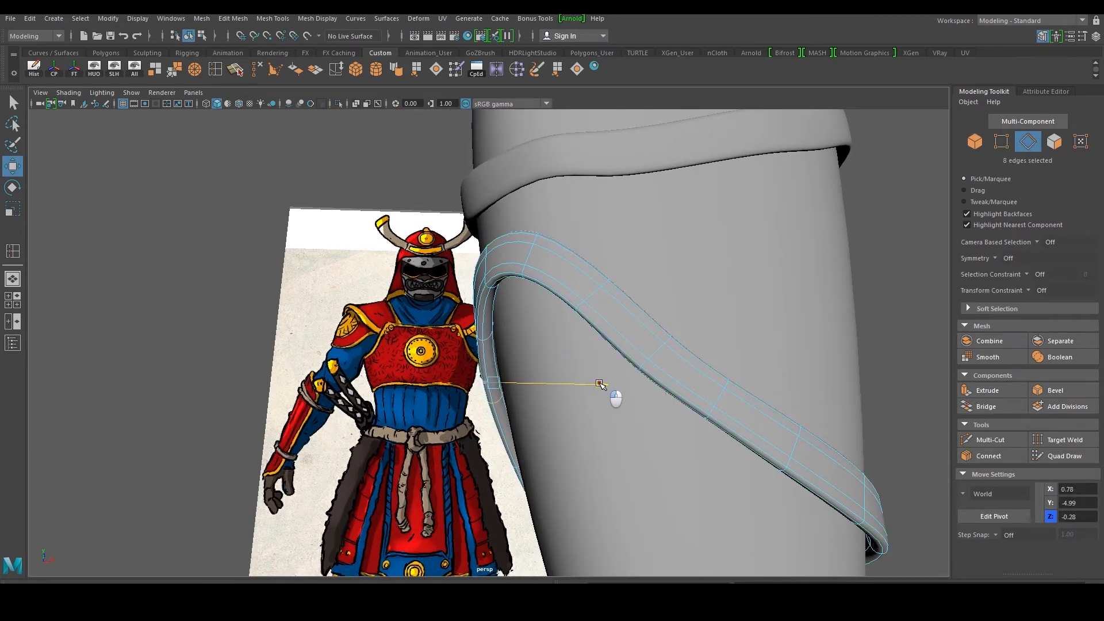
{"action": "left_click_drag", "start_coordinate": [600, 384], "coordinate": [603, 384]}
Move the next cross edge loop up on the lower strap's inner side along X, and return to object selection
{"action": "left_click_drag", "start_coordinate": [603, 384], "coordinate": [473, 339], "text": "alt"}
{"action": "double_click", "coordinate": [485, 338]}
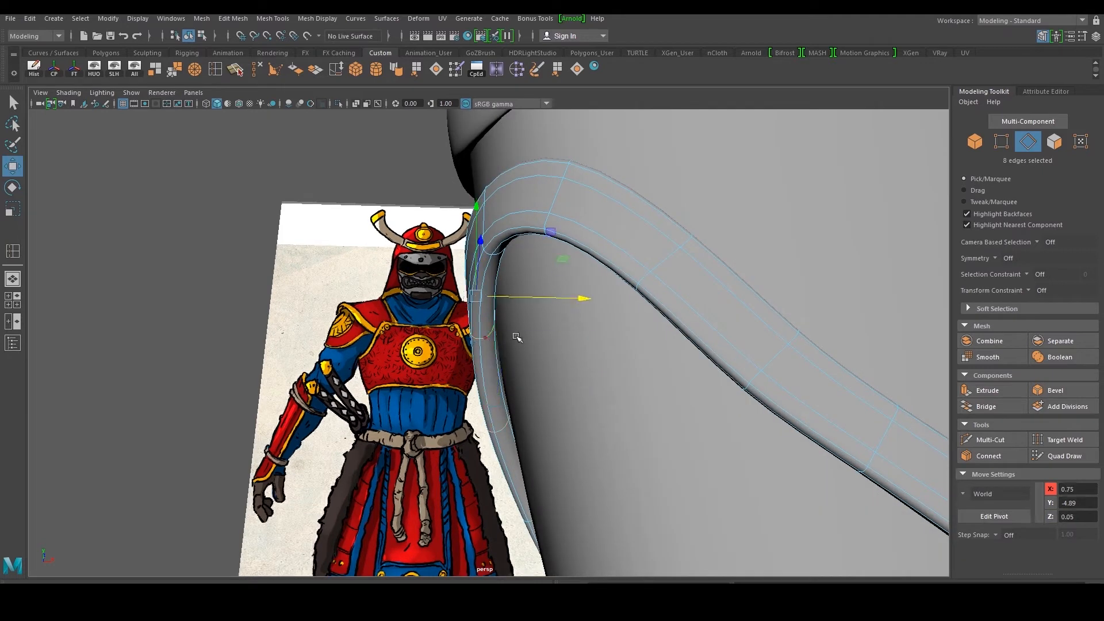
{"action": "left_click_drag", "start_coordinate": [586, 302], "coordinate": [604, 322]}
{"action": "right_click_drag", "start_coordinate": [592, 276], "coordinate": [529, 347]}
{"action": "left_click", "coordinate": [671, 268]}
Select the upper strap and nudge a cross edge loop on its inner side along X
{"action": "left_click_drag", "start_coordinate": [529, 347], "coordinate": [602, 324], "text": "alt"}
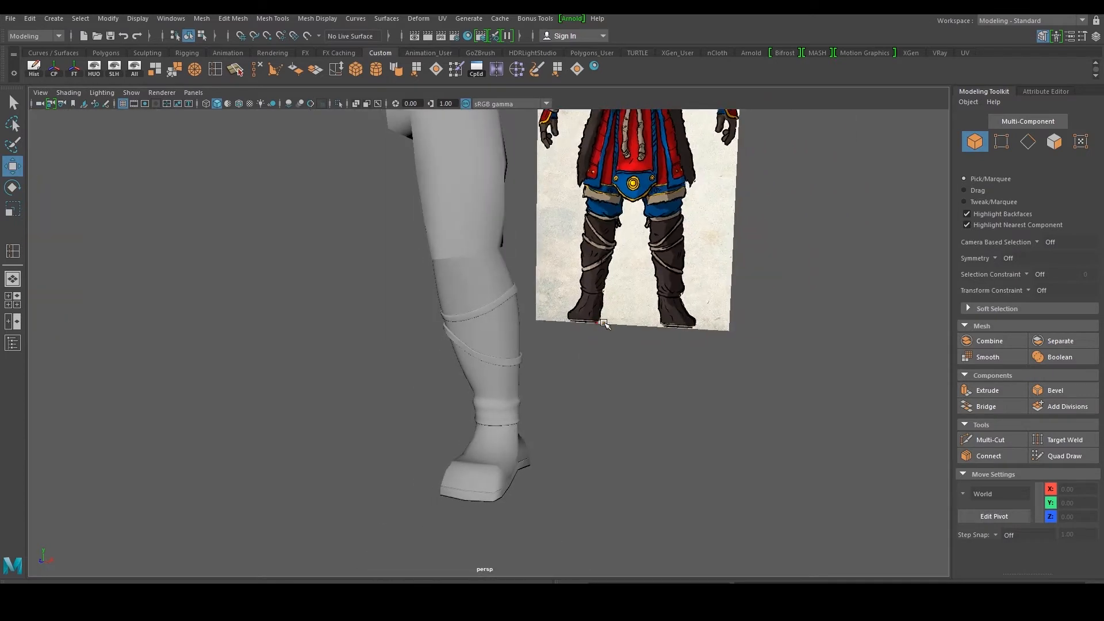
{"action": "right_click_drag", "start_coordinate": [601, 324], "coordinate": [580, 334], "text": "alt"}
{"action": "left_click_drag", "start_coordinate": [580, 333], "coordinate": [621, 331], "text": "alt"}
{"action": "scroll", "coordinate": [575, 331], "scroll_direction": "up", "scroll_amount": 4}
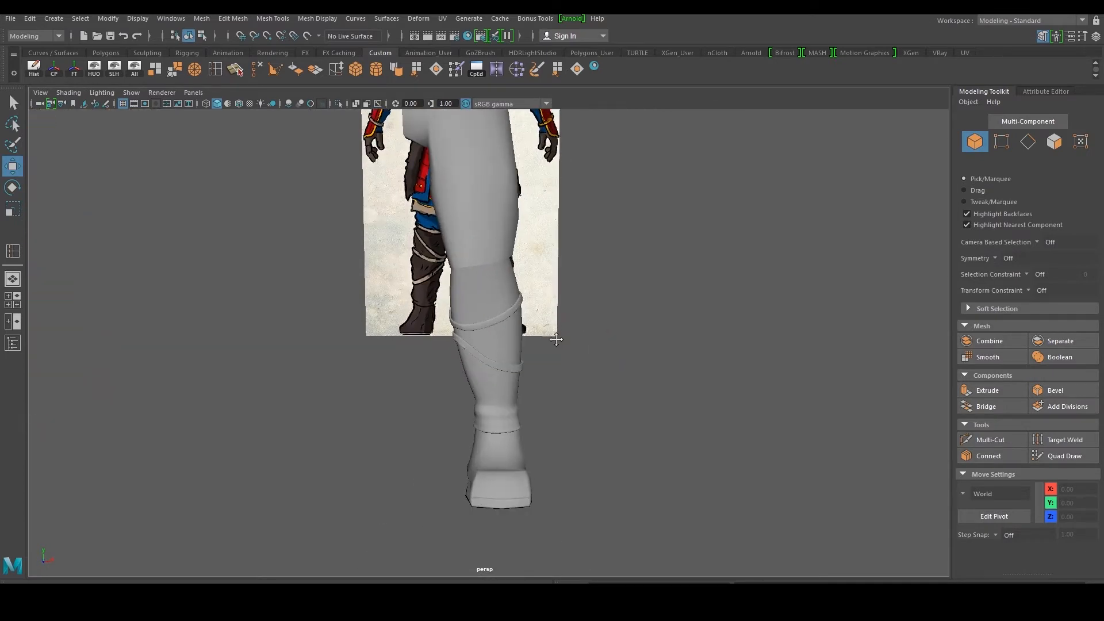
{"action": "middle_click_drag", "start_coordinate": [555, 337], "coordinate": [556, 388], "text": "alt"}
{"action": "left_click_drag", "start_coordinate": [534, 387], "coordinate": [506, 360], "text": "alt"}
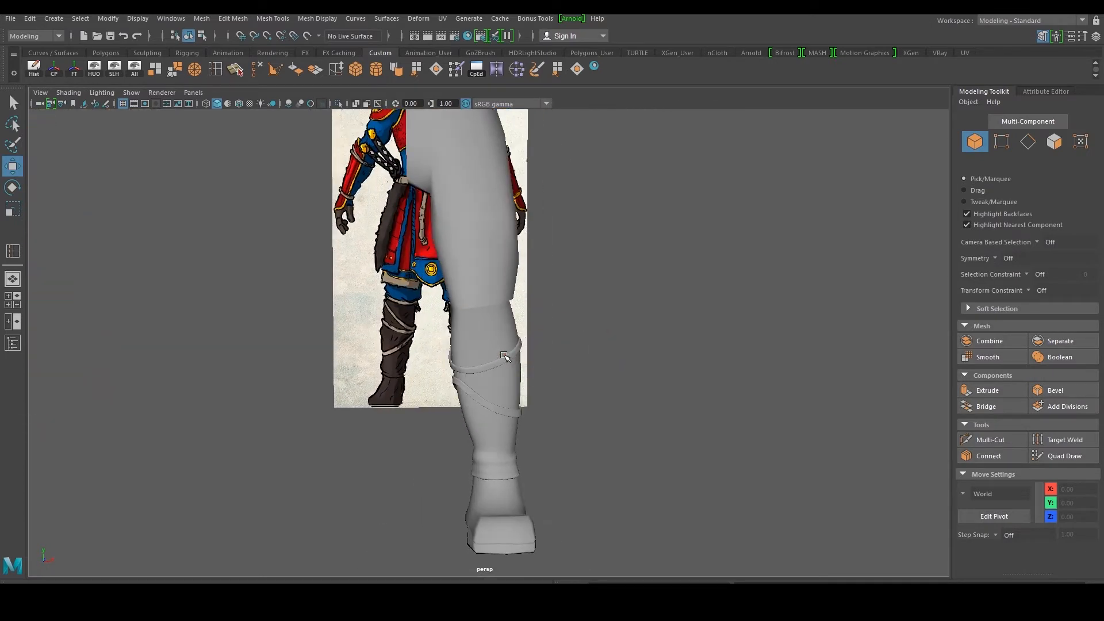
{"action": "scroll", "coordinate": [494, 362], "scroll_direction": "up", "scroll_amount": 10}
{"action": "left_click", "coordinate": [411, 406]}
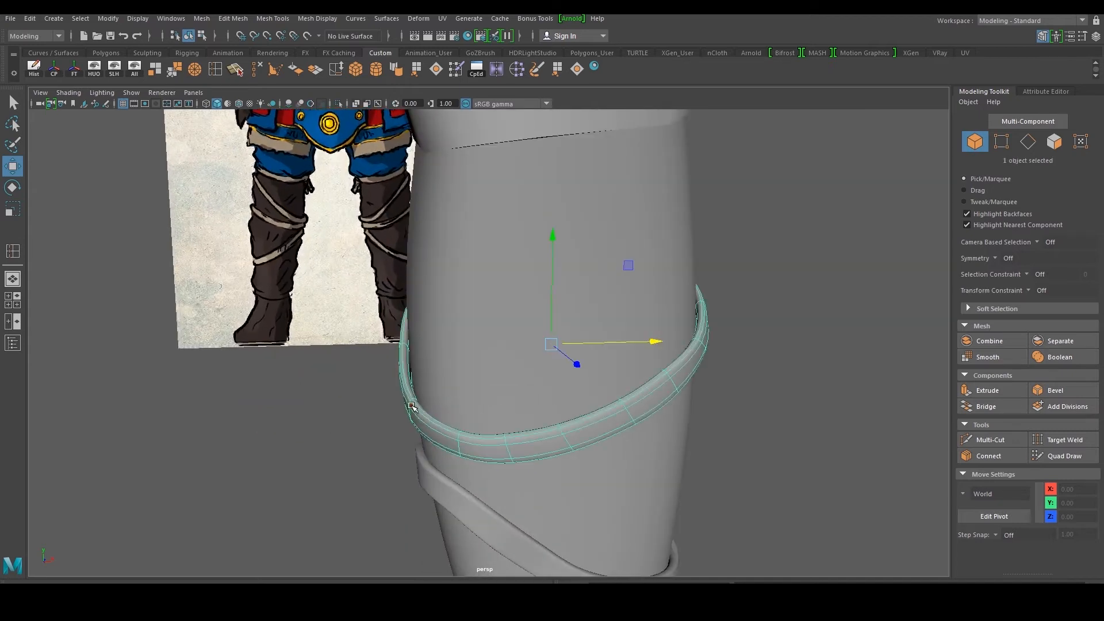
{"action": "key", "text": "F10"}
{"action": "left_click_drag", "start_coordinate": [412, 406], "coordinate": [421, 428], "text": "alt"}
{"action": "double_click", "coordinate": [411, 368]}
{"action": "left_click_drag", "start_coordinate": [504, 371], "coordinate": [505, 368]}
{"action": "middle_click_drag", "start_coordinate": [506, 369], "coordinate": [524, 335], "text": "alt"}
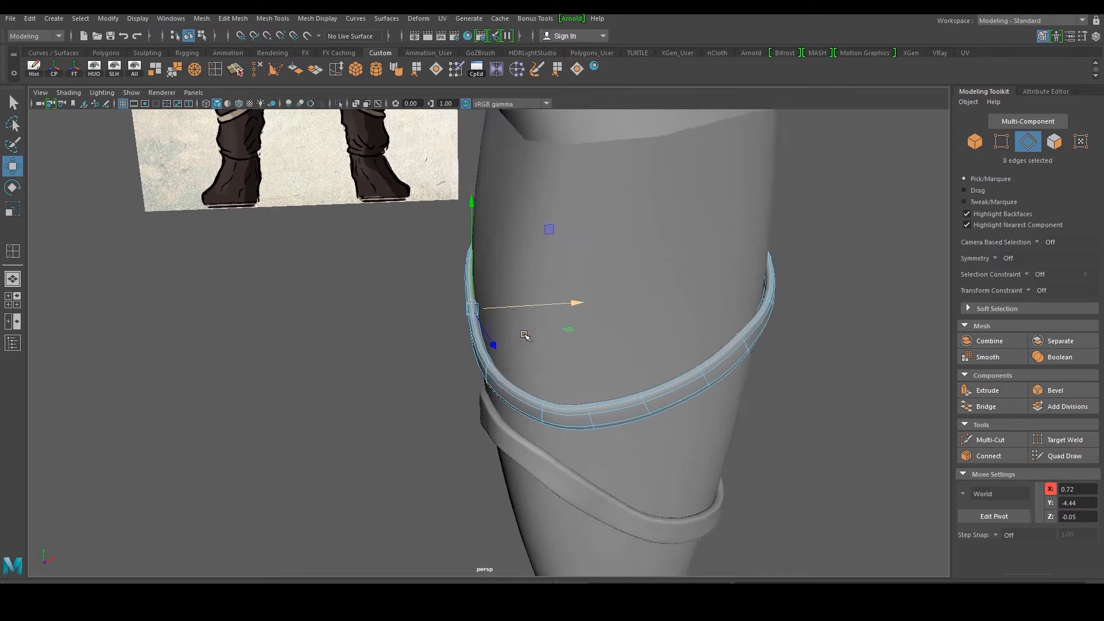
Adjust the adjacent cross edge loop on the upper strap's inner side along X and return to object selection
{"action": "scroll", "coordinate": [524, 335], "scroll_direction": "up", "scroll_amount": 4}
{"action": "double_click", "coordinate": [483, 414]}
{"action": "left_click_drag", "start_coordinate": [585, 415], "coordinate": [581, 415]}
{"action": "right_click_drag", "start_coordinate": [459, 279], "coordinate": [498, 264]}
{"action": "left_click", "coordinate": [384, 271]}
Select the calf mesh, turn off its smooth preview and make it the live surface
{"action": "scroll", "coordinate": [585, 349], "scroll_direction": "down", "scroll_amount": 5}
{"action": "left_click_drag", "start_coordinate": [583, 349], "coordinate": [546, 336], "text": "alt"}
{"action": "scroll", "coordinate": [574, 323], "scroll_direction": "down", "scroll_amount": 4}
{"action": "middle_click_drag", "start_coordinate": [547, 335], "coordinate": [403, 397], "text": "alt"}
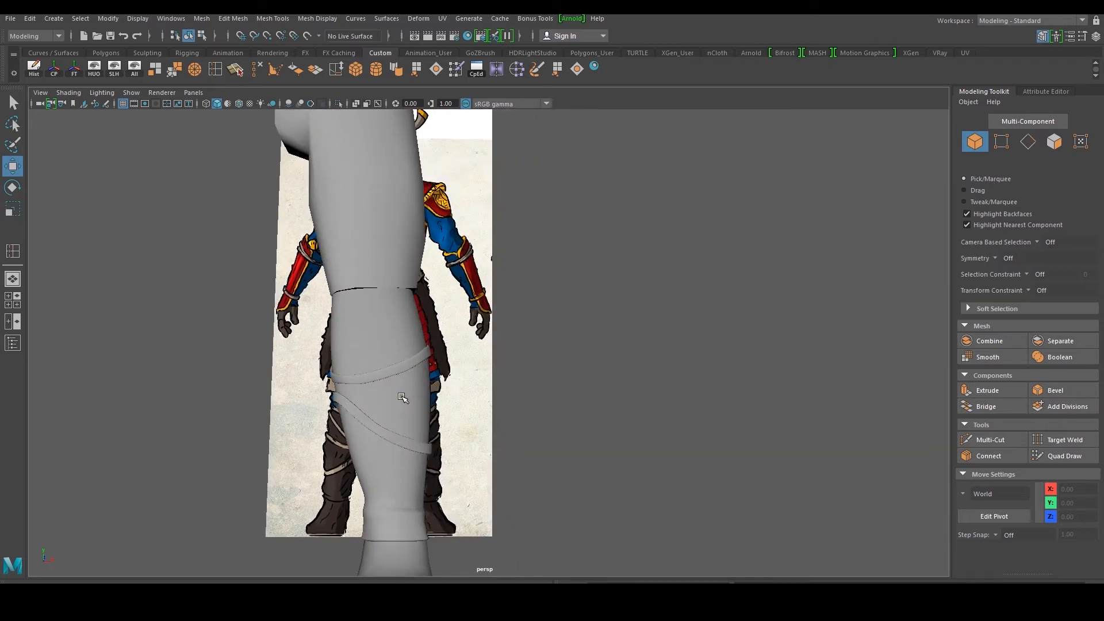
{"action": "left_click", "coordinate": [403, 397]}
{"action": "left_click_drag", "start_coordinate": [402, 397], "coordinate": [400, 391], "text": "alt"}
{"action": "key", "text": "1"}
{"action": "left_click", "coordinate": [308, 36]}
In the front view, place paired Quad Draw points along the reference's upper diagonal calf strap, and return to the perspective view
{"action": "key", "text": "space"}
{"action": "key", "text": "space"}
{"action": "left_click", "coordinate": [362, 388]}
{"action": "left_click", "coordinate": [422, 446]}
{"action": "right_click_drag", "start_coordinate": [675, 372], "coordinate": [689, 497], "text": "shift"}
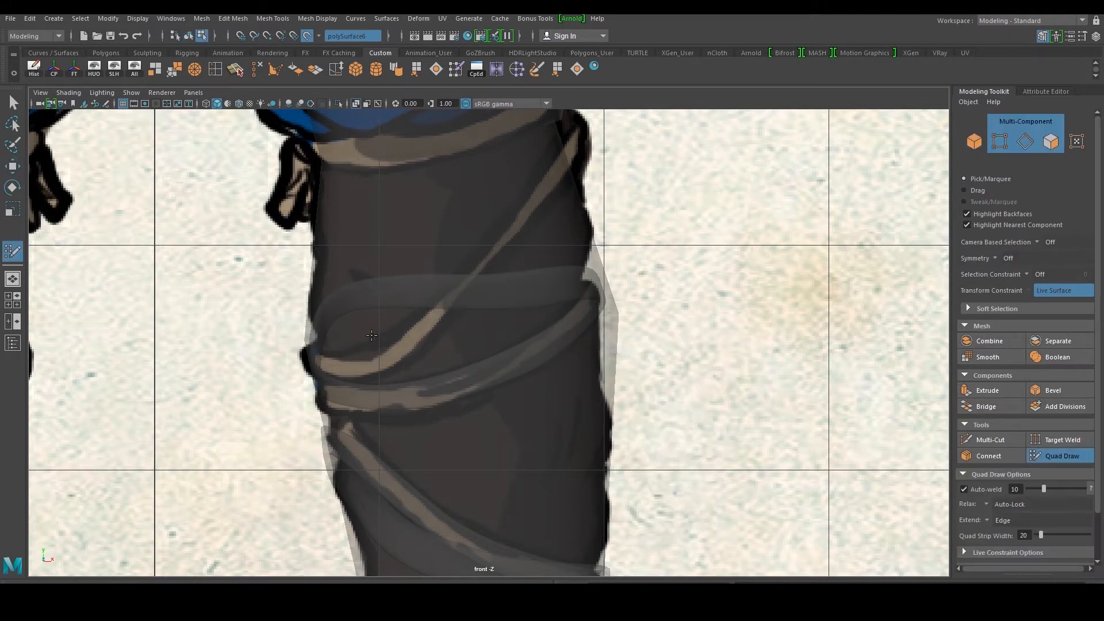
{"action": "middle_click_drag", "start_coordinate": [366, 345], "coordinate": [374, 361], "text": "alt"}
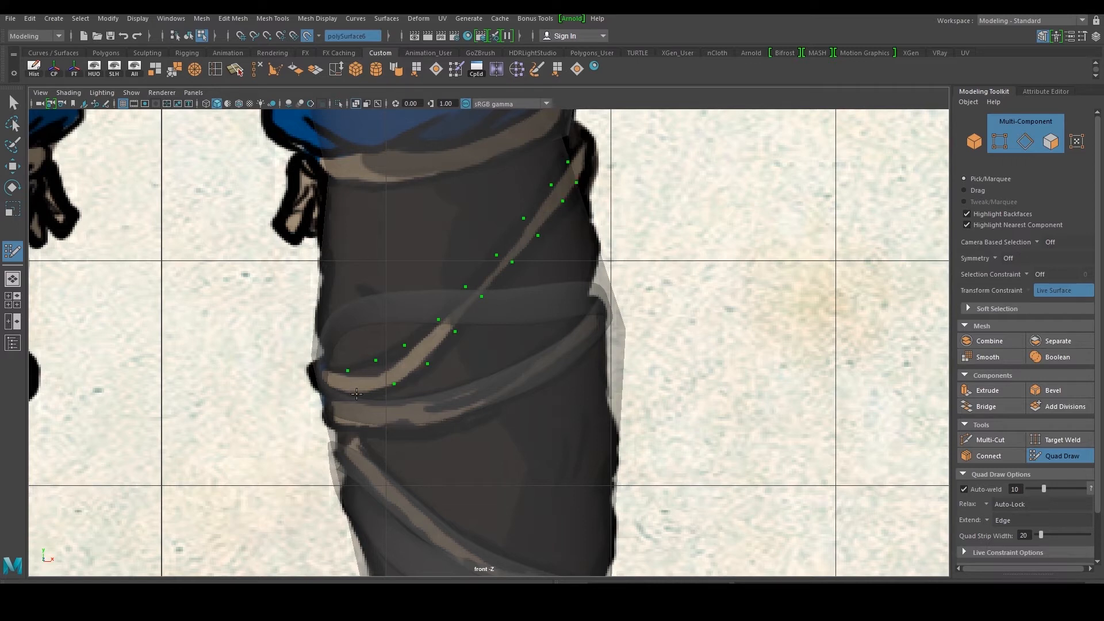
{"action": "key", "text": "space"}
{"action": "key", "text": "space"}
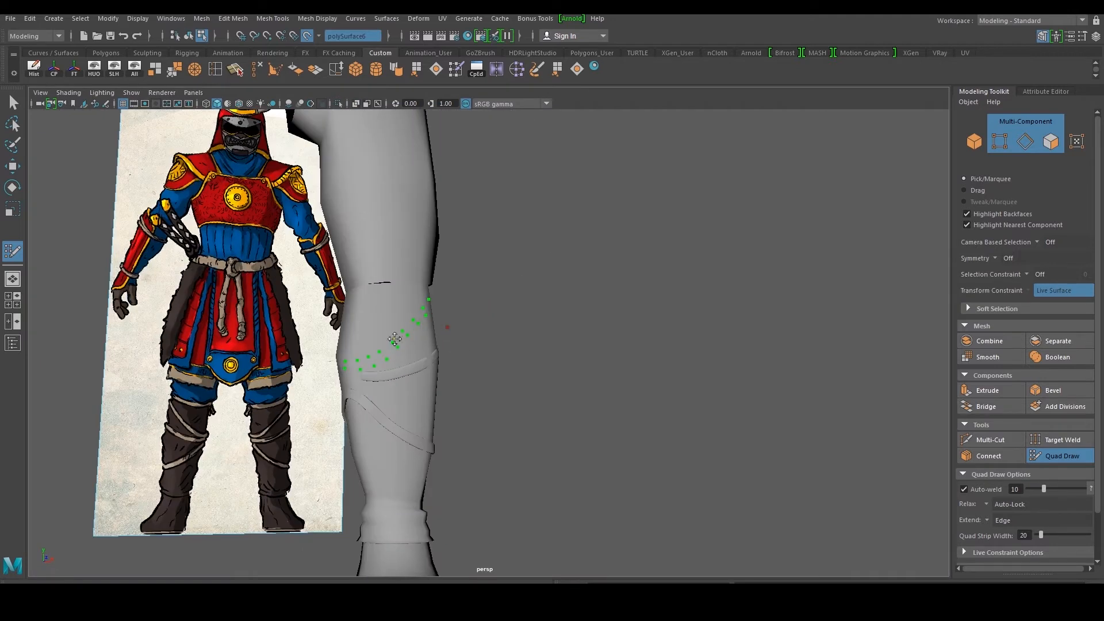
Fill the paired points across the front of the calf with a continuous strip of quads
{"action": "scroll", "coordinate": [395, 340], "scroll_direction": "up", "scroll_amount": 3}
{"action": "mouse_move", "coordinate": [311, 390]}
{"action": "left_mouse_down"}
{"action": "mouse_move", "coordinate": [377, 361]}
{"action": "mouse_move", "coordinate": [458, 290]}
{"action": "mouse_move", "coordinate": [384, 338]}
{"action": "left_mouse_up"}
{"action": "left_click", "coordinate": [372, 345], "text": "shift"}
{"action": "left_click", "coordinate": [410, 299]}
{"action": "left_click", "coordinate": [419, 309]}
{"action": "left_click", "coordinate": [399, 317], "text": "shift"}
Place further paired Quad Draw points around the side and back of the calf to continue the new strap
{"action": "left_click_drag", "start_coordinate": [492, 320], "coordinate": [409, 305], "text": "alt"}
{"action": "middle_click_drag", "start_coordinate": [409, 305], "coordinate": [431, 353], "text": "alt"}
{"action": "scroll", "coordinate": [431, 353], "scroll_direction": "up", "scroll_amount": 3}
{"action": "left_click_drag", "start_coordinate": [431, 353], "coordinate": [370, 347], "text": "alt"}
{"action": "left_click_drag", "start_coordinate": [445, 375], "coordinate": [346, 474], "text": "alt"}
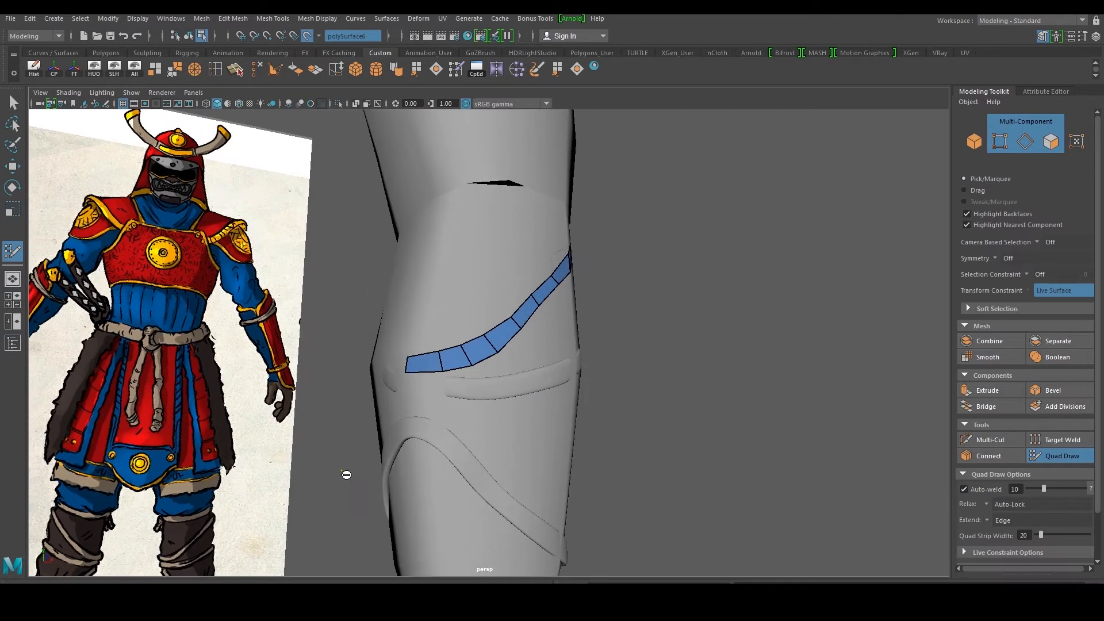
{"action": "left_click_drag", "start_coordinate": [406, 360], "coordinate": [482, 395], "text": "alt"}
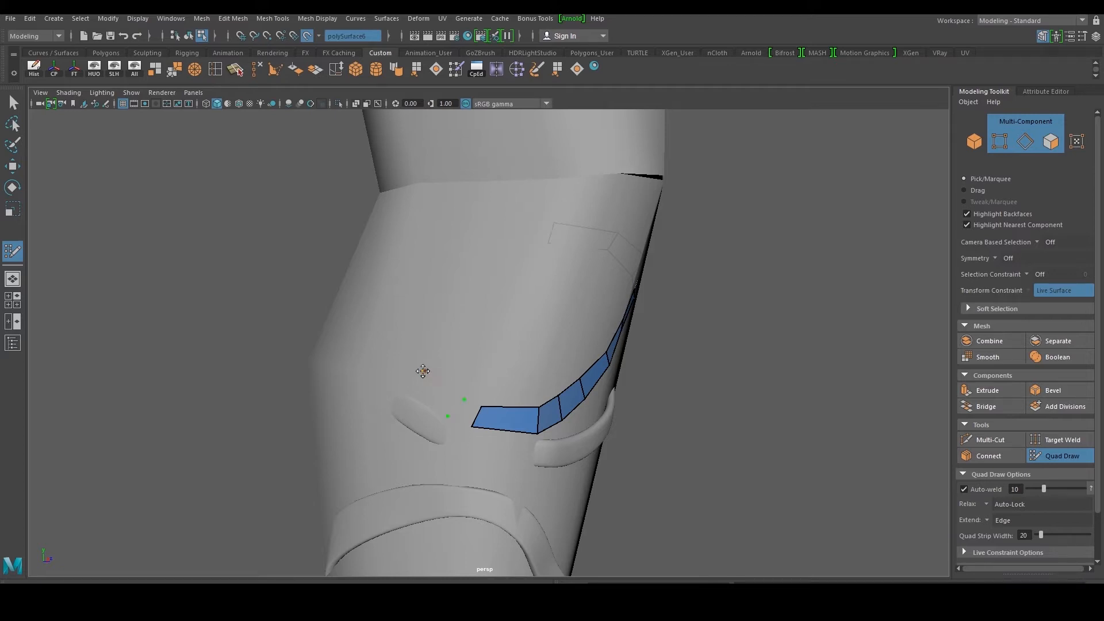
{"action": "left_click_drag", "start_coordinate": [412, 389], "coordinate": [534, 375], "text": "alt"}
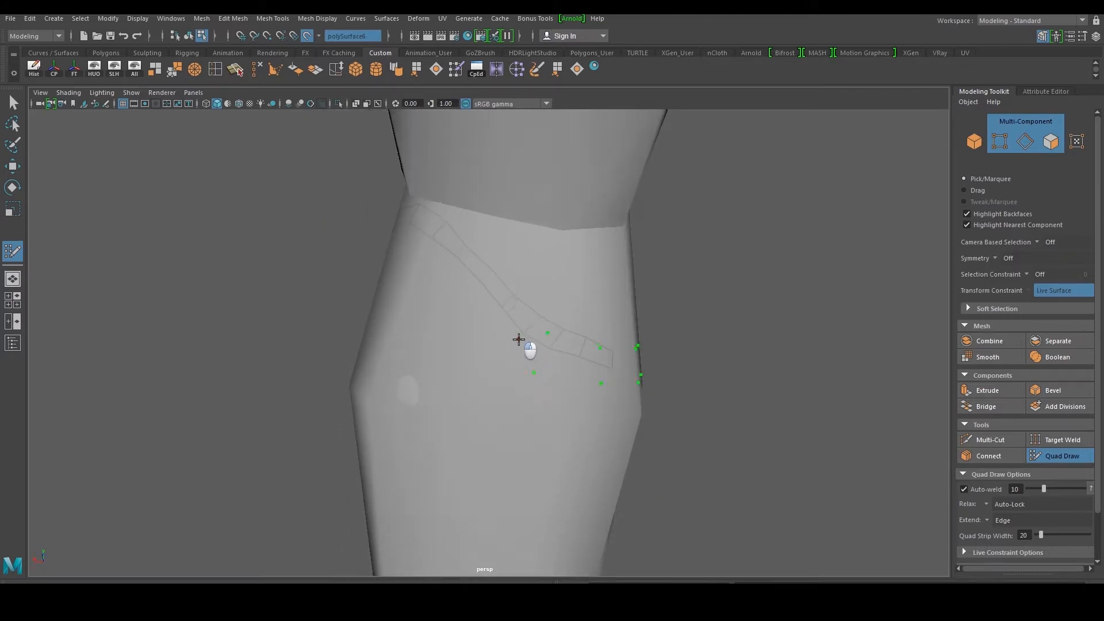
{"action": "left_click_drag", "start_coordinate": [515, 337], "coordinate": [497, 367], "text": "alt"}
{"action": "mouse_move", "coordinate": [505, 328]}
{"action": "left_mouse_down", "text": "alt"}
{"action": "mouse_move", "coordinate": [508, 342]}
{"action": "mouse_move", "coordinate": [467, 353]}
{"action": "mouse_move", "coordinate": [486, 327]}
{"action": "left_mouse_up", "text": "alt"}
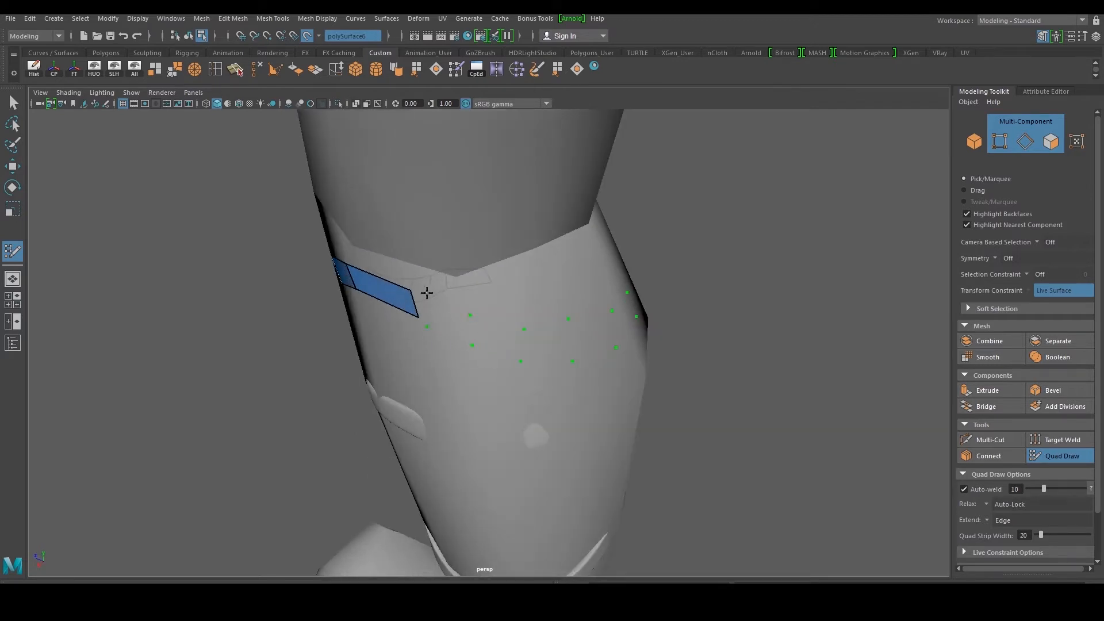
Try to fill the points around the back of the calf with quads
{"action": "left_click", "coordinate": [438, 311], "text": "shift"}
{"action": "left_click", "coordinate": [463, 326], "text": "shift"}
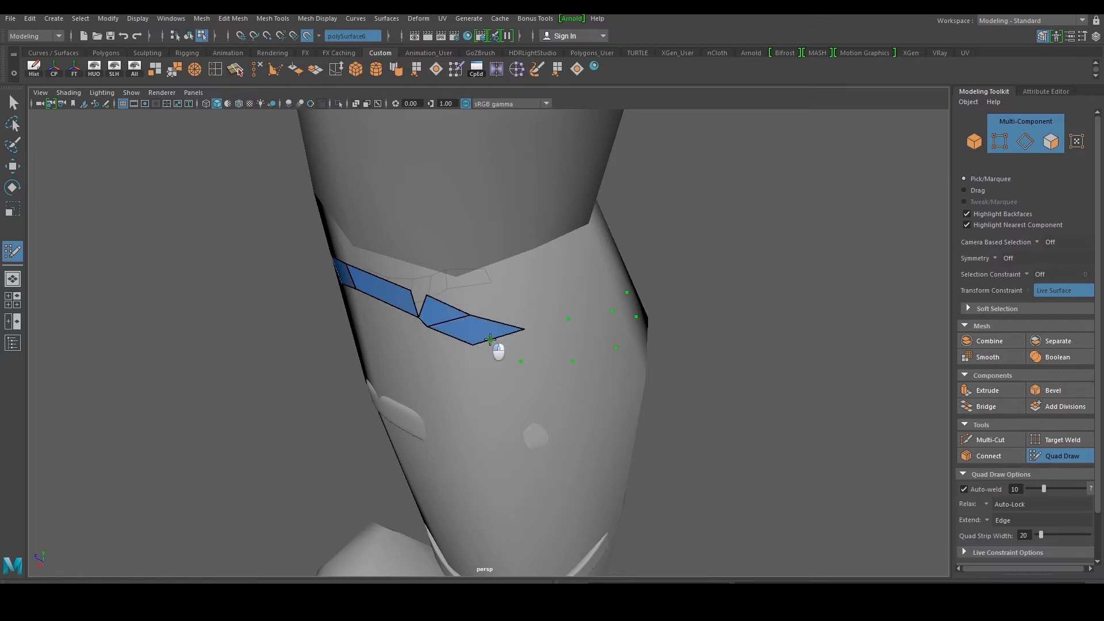
{"action": "left_click", "coordinate": [520, 342], "text": "shift"}
{"action": "left_click", "coordinate": [570, 344], "text": "shift"}
{"action": "left_click", "coordinate": [600, 333], "text": "shift"}
{"action": "left_click_drag", "start_coordinate": [618, 343], "coordinate": [643, 327], "text": "alt"}
Undo the last misaligned quad fills on the back of the calf
{"action": "key", "text": "ctrl+z"}
{"action": "key", "text": "ctrl+z"}
{"action": "key", "text": "ctrl+z"}
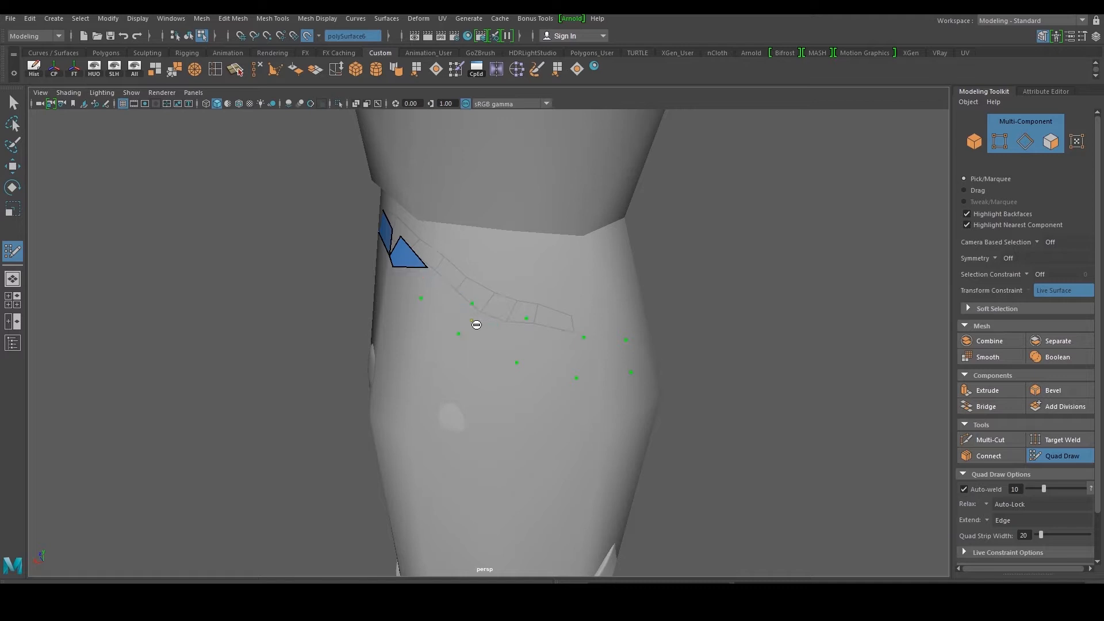
Fill the remaining point pairs around the inner back of the calf with quads, continuing the strap
{"action": "left_click_drag", "start_coordinate": [483, 326], "coordinate": [537, 327], "text": "alt"}
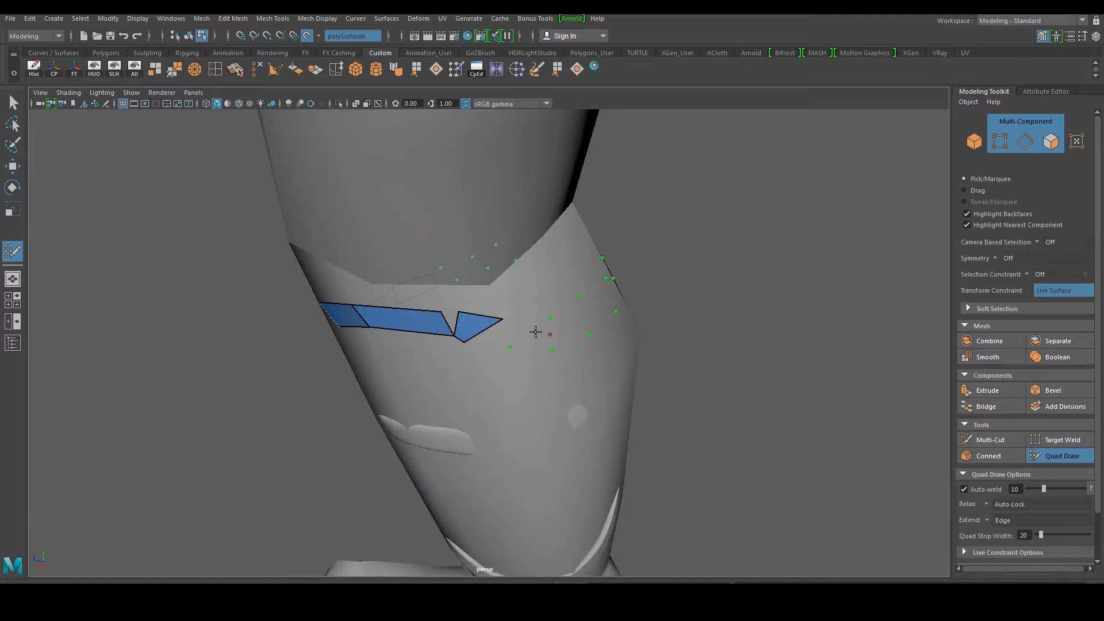
{"action": "left_click", "coordinate": [485, 325], "text": "shift"}
{"action": "left_click", "coordinate": [524, 331], "text": "shift"}
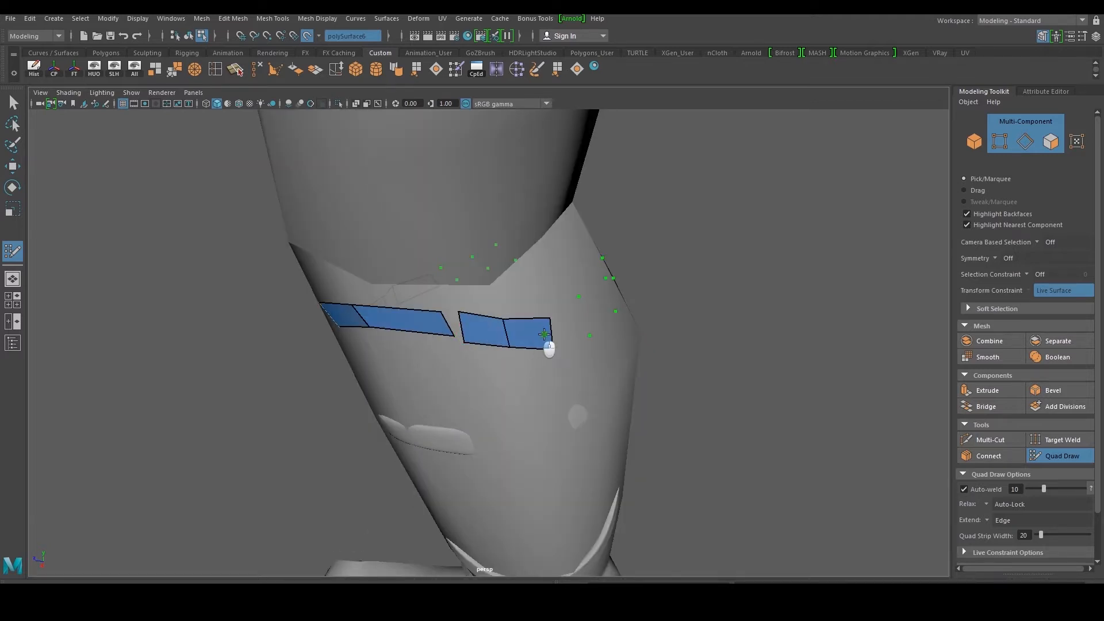
{"action": "left_click", "coordinate": [561, 330], "text": "shift"}
{"action": "left_click", "coordinate": [591, 307], "text": "shift"}
{"action": "left_click_drag", "start_coordinate": [578, 300], "coordinate": [635, 320], "text": "alt"}
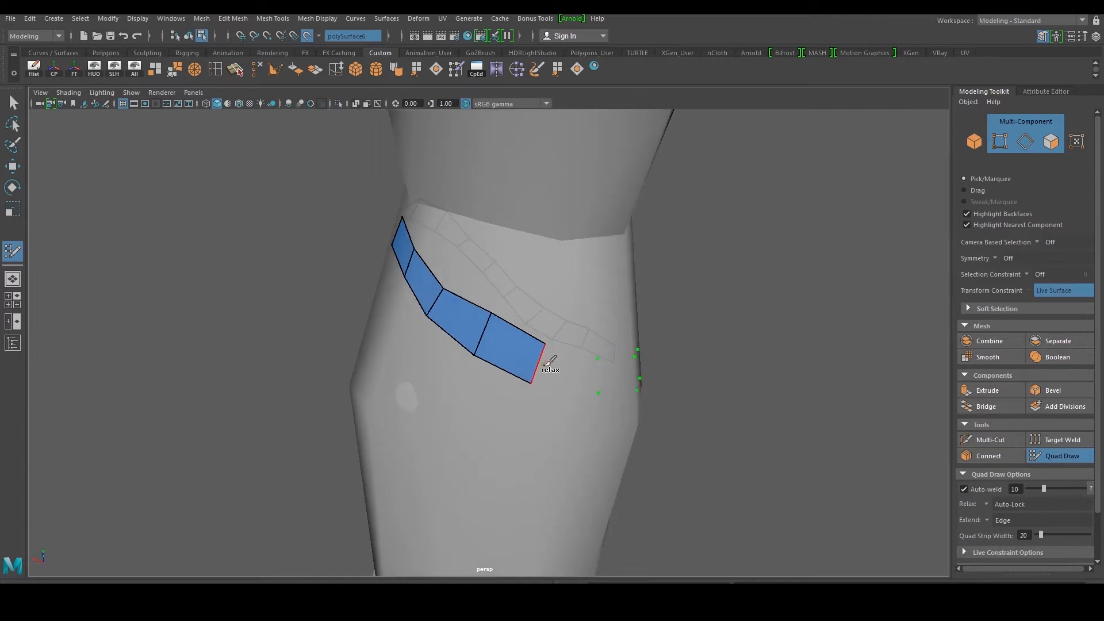
{"action": "left_click", "coordinate": [573, 377], "text": "shift"}
Fill the last point pairs around the other side of the calf so the quad strip meets the strap's existing faces
{"action": "left_click_drag", "start_coordinate": [665, 381], "coordinate": [533, 379], "text": "alt"}
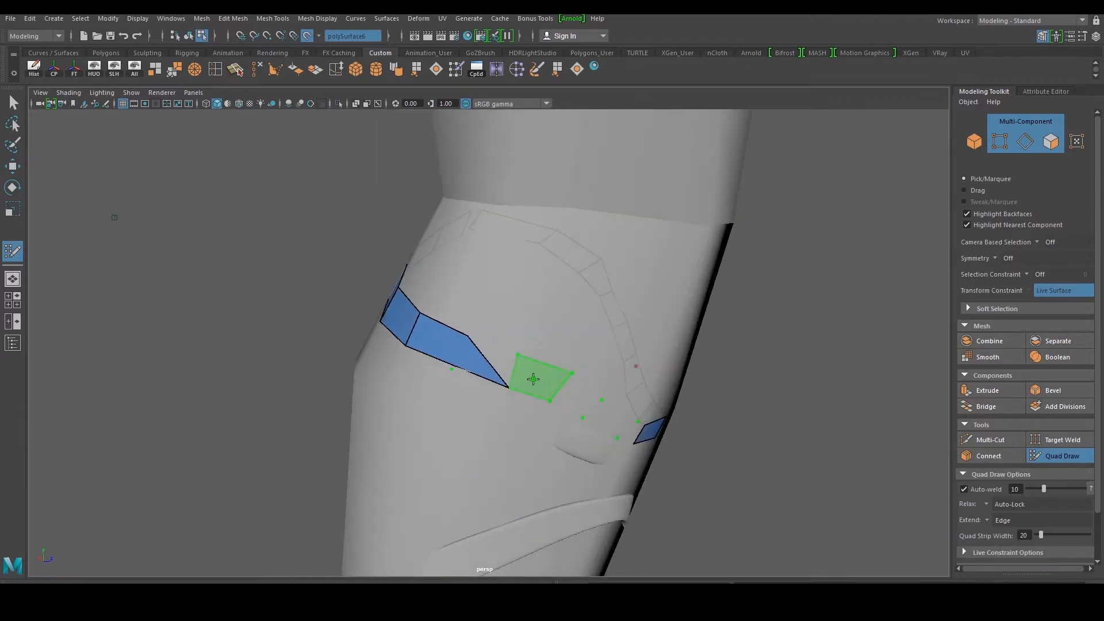
{"action": "left_click", "coordinate": [512, 364], "text": "shift"}
{"action": "left_click", "coordinate": [553, 384], "text": "shift"}
{"action": "left_click", "coordinate": [589, 405], "text": "shift"}
{"action": "left_click", "coordinate": [620, 421], "text": "shift"}
{"action": "left_click_drag", "start_coordinate": [660, 425], "coordinate": [549, 402], "text": "alt"}
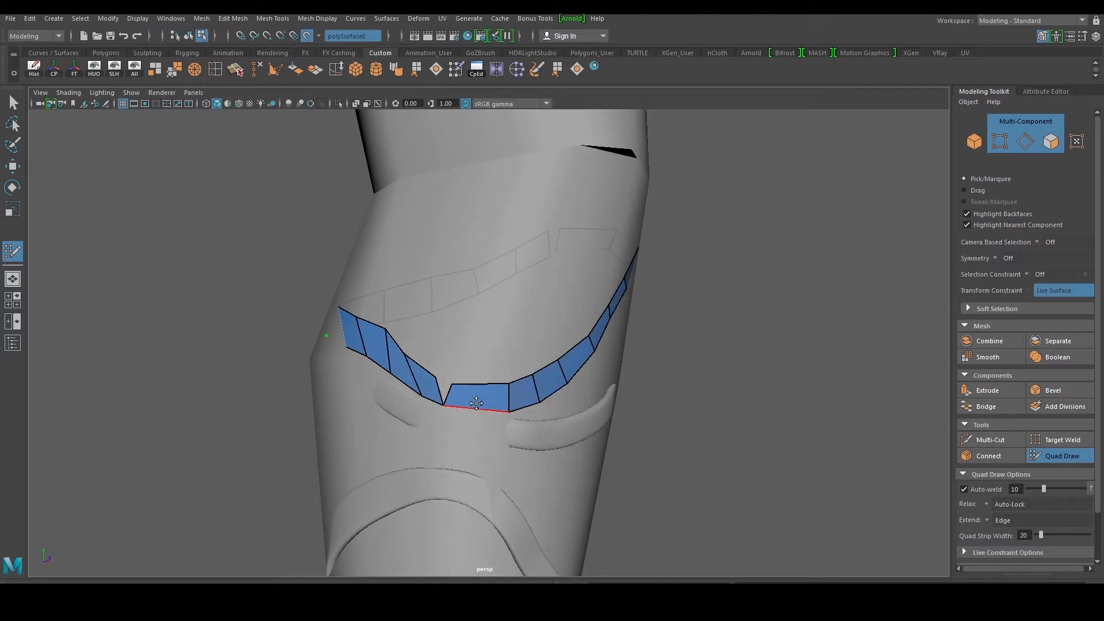
Leave Quad Draw, center the strap's pivot and scale the strap up uniformly to about 1.03
{"action": "key", "text": "w"}
{"action": "mouse_move", "coordinate": [475, 381]}
{"action": "left_mouse_down", "text": "alt"}
{"action": "mouse_move", "coordinate": [572, 360]}
{"action": "mouse_move", "coordinate": [542, 364]}
{"action": "left_mouse_up", "text": "alt"}
{"action": "right_click_drag", "start_coordinate": [527, 277], "coordinate": [600, 253]}
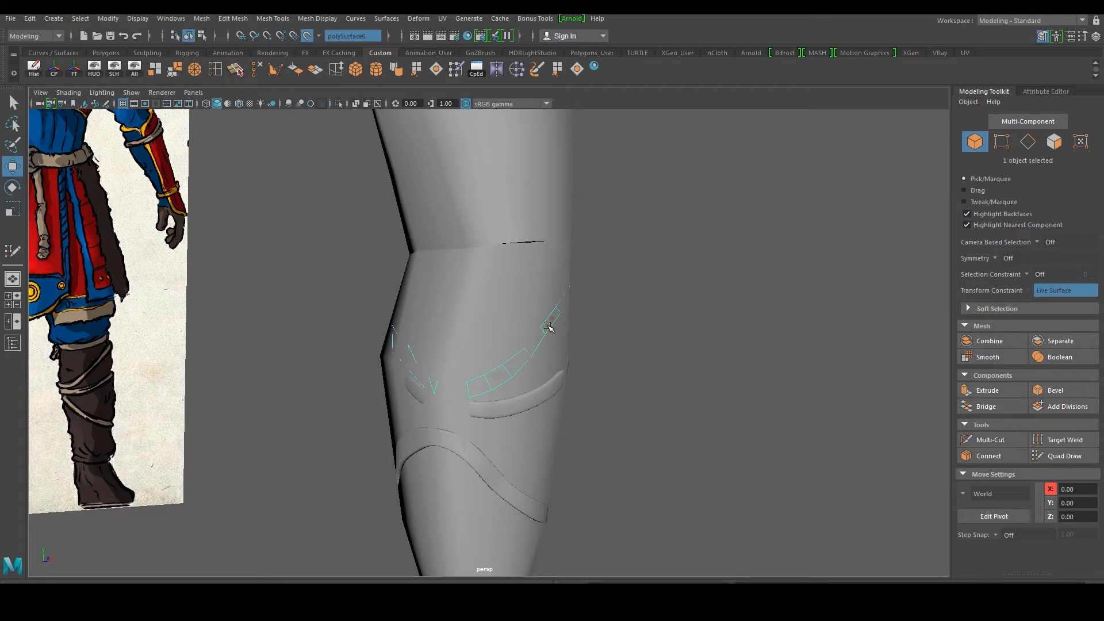
{"action": "key", "text": "r"}
{"action": "left_click", "coordinate": [54, 71]}
{"action": "left_click_drag", "start_coordinate": [477, 326], "coordinate": [484, 327]}
{"action": "left_click_drag", "start_coordinate": [569, 320], "coordinate": [358, 344], "text": "alt"}
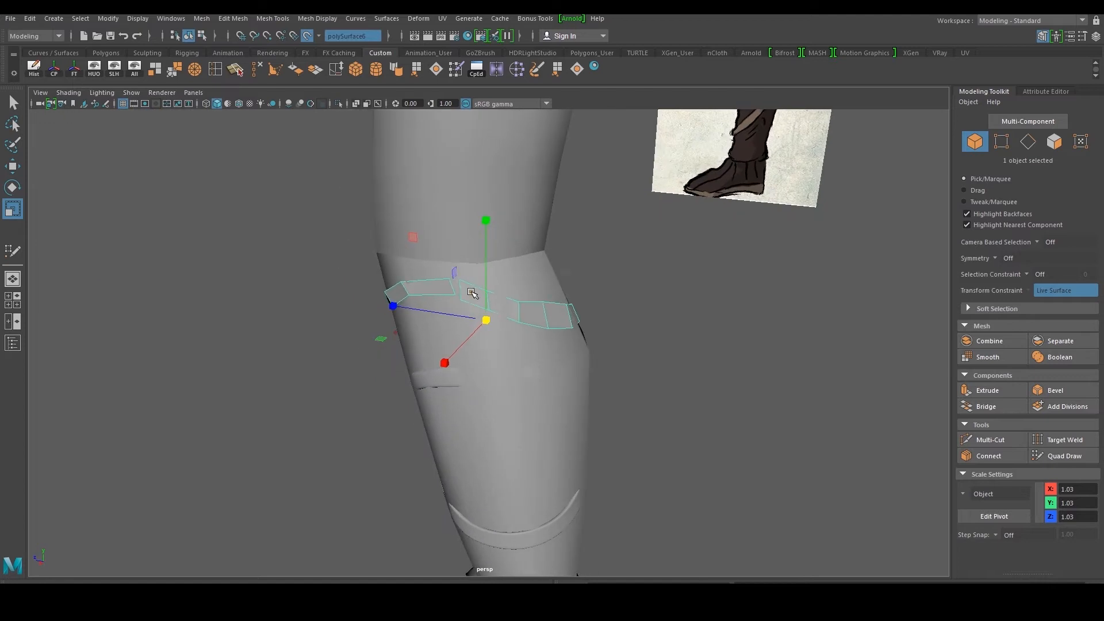
Disable the live surface and merge the split lower and upper vertex pairs at the strap's back gap
{"action": "scroll", "coordinate": [471, 291], "scroll_direction": "up", "scroll_amount": 2}
{"action": "left_click", "coordinate": [310, 40]}
{"action": "scroll", "coordinate": [422, 251], "scroll_direction": "up", "scroll_amount": 2}
{"action": "right_click_drag", "start_coordinate": [434, 249], "coordinate": [396, 236]}
{"action": "left_click_drag", "start_coordinate": [411, 246], "coordinate": [449, 267]}
{"action": "middle_click_drag", "start_coordinate": [408, 239], "coordinate": [403, 272], "text": "alt"}
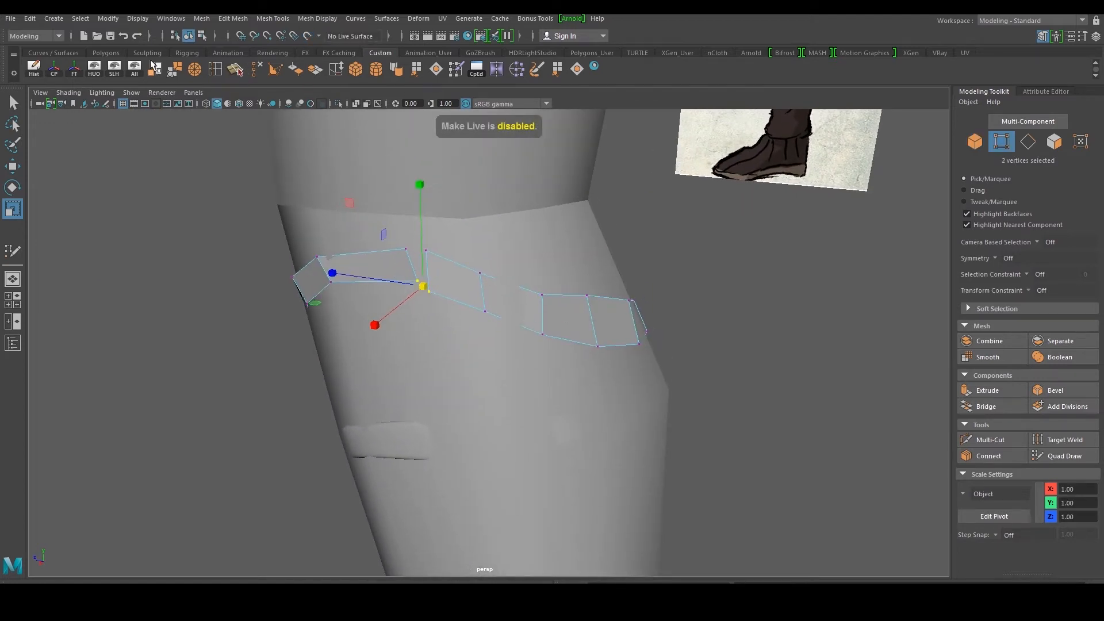
{"action": "left_click", "coordinate": [175, 69]}
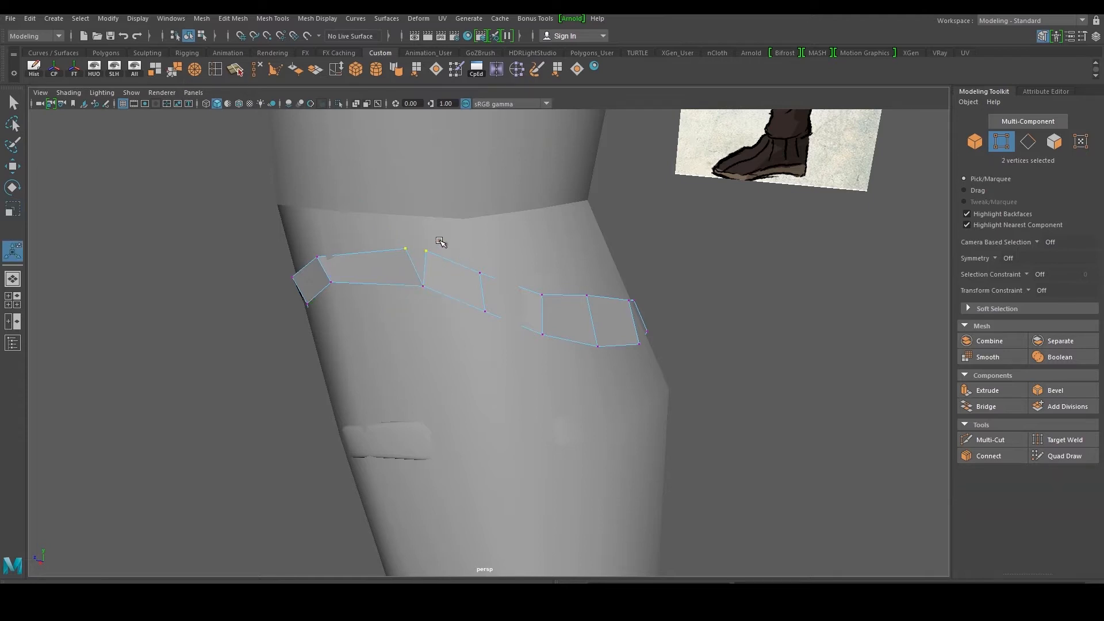
{"action": "key", "text": "g"}
Merge the split upper vertices at the remaining gap on the strap's inner side
{"action": "scroll", "coordinate": [420, 299], "scroll_direction": "down", "scroll_amount": 3}
{"action": "left_click_drag", "start_coordinate": [411, 330], "coordinate": [679, 328], "text": "alt"}
{"action": "scroll", "coordinate": [547, 379], "scroll_direction": "up", "scroll_amount": 4}
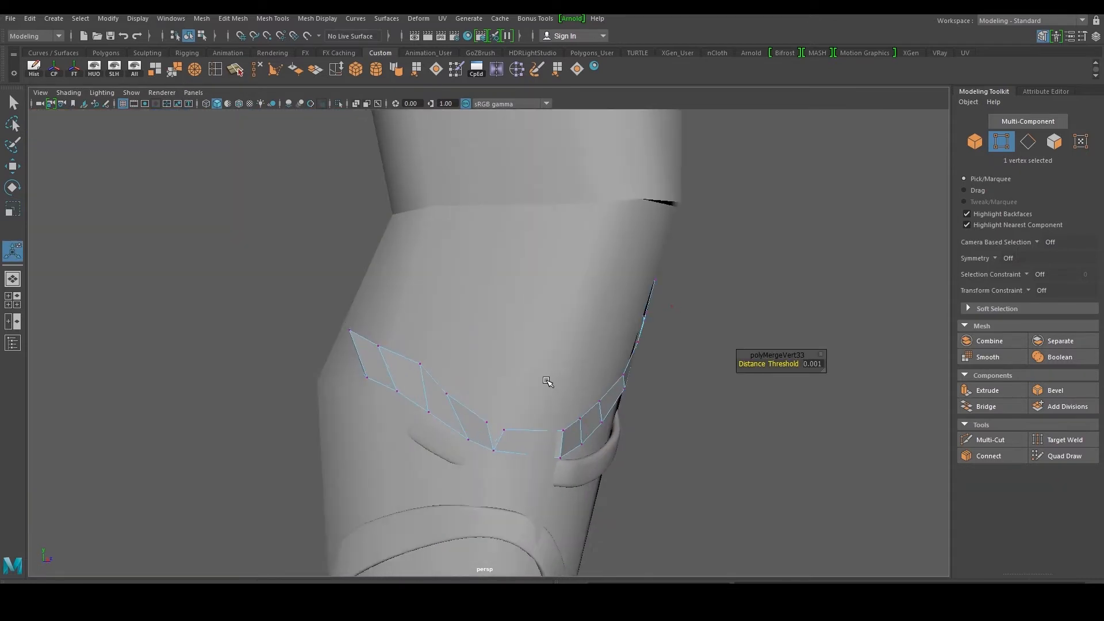
{"action": "middle_click_drag", "start_coordinate": [500, 432], "coordinate": [481, 363], "text": "alt"}
{"action": "left_click_drag", "start_coordinate": [481, 353], "coordinate": [505, 369]}
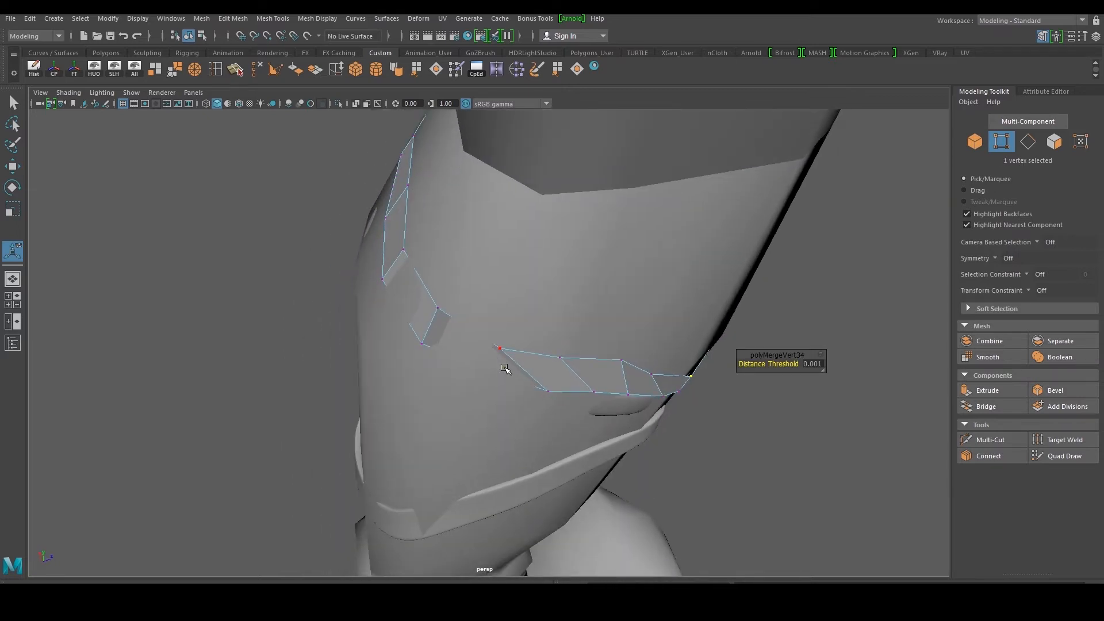
{"action": "key", "text": "q"}
{"action": "key", "text": "F11"}
{"action": "left_click", "coordinate": [509, 368]}
{"action": "key", "text": "ctrl+z"}
{"action": "key", "text": "ctrl+z"}
Move a face and a neighbouring vertex on the strap's inner back clear of the calf surface, then return to object selection
{"action": "right_click_drag", "start_coordinate": [556, 367], "coordinate": [559, 317]}
{"action": "left_click_drag", "start_coordinate": [503, 362], "coordinate": [525, 353], "text": "alt"}
{"action": "key", "text": "w"}
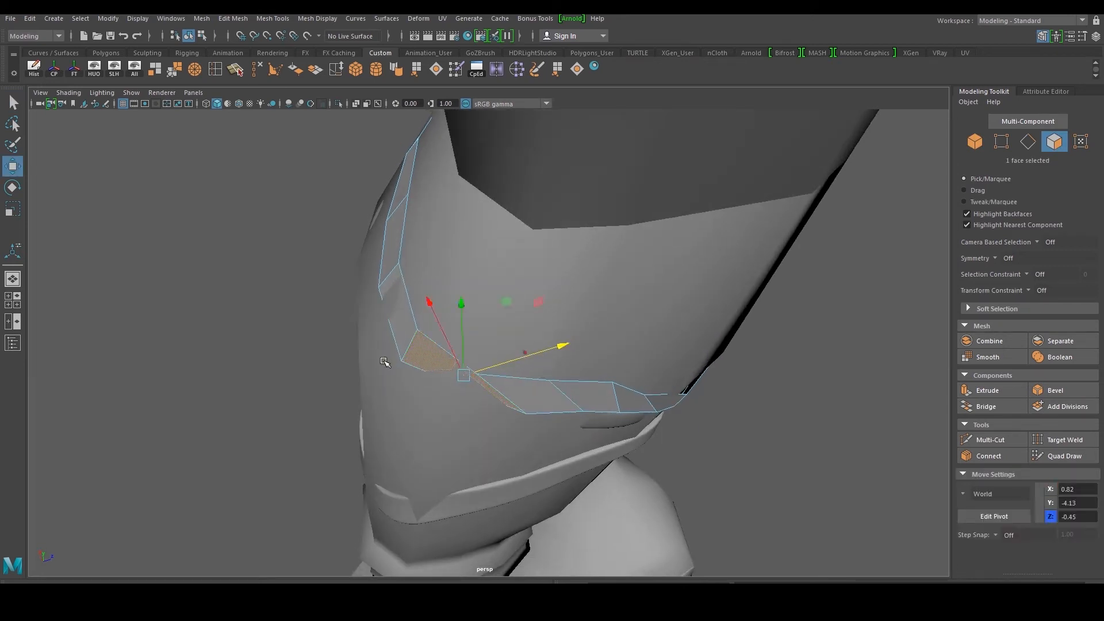
{"action": "right_click_drag", "start_coordinate": [409, 353], "coordinate": [410, 334]}
{"action": "left_click", "coordinate": [415, 365]}
{"action": "left_click_drag", "start_coordinate": [553, 359], "coordinate": [543, 374]}
{"action": "right_click_drag", "start_coordinate": [494, 405], "coordinate": [472, 406]}
{"action": "left_click", "coordinate": [510, 417]}
{"action": "mouse_move", "coordinate": [566, 408]}
{"action": "left_mouse_down"}
{"action": "mouse_move", "coordinate": [422, 353]}
{"action": "mouse_move", "coordinate": [557, 388]}
{"action": "left_mouse_up"}
{"action": "scroll", "coordinate": [511, 357], "scroll_direction": "down", "scroll_amount": 3}
{"action": "left_click_drag", "start_coordinate": [511, 357], "coordinate": [766, 313], "text": "alt"}
{"action": "right_click_drag", "start_coordinate": [767, 313], "coordinate": [555, 313], "text": "alt"}
{"action": "left_click_drag", "start_coordinate": [555, 314], "coordinate": [644, 307], "text": "alt"}
{"action": "right_click_drag", "start_coordinate": [556, 275], "coordinate": [608, 235]}
{"action": "left_click", "coordinate": [595, 312]}
Compare the strap with the reference from the front and turn on smooth preview for the calf mesh
{"action": "scroll", "coordinate": [596, 313], "scroll_direction": "down", "scroll_amount": 5}
{"action": "scroll", "coordinate": [495, 332], "scroll_direction": "up", "scroll_amount": 4}
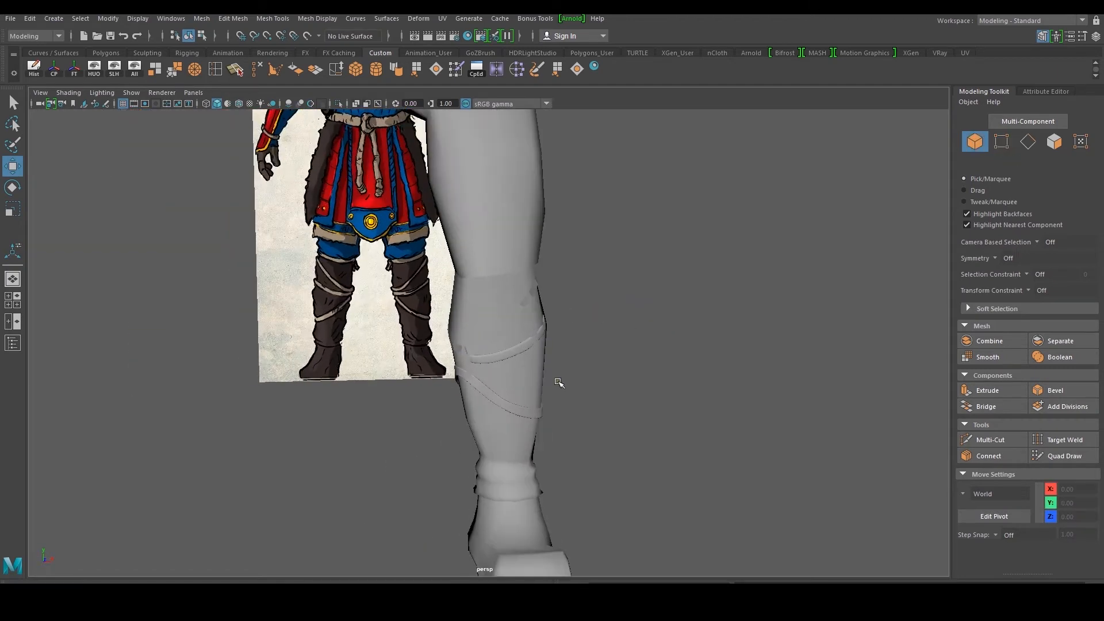
{"action": "left_click", "coordinate": [516, 344]}
{"action": "scroll", "coordinate": [516, 343], "scroll_direction": "up", "scroll_amount": 2}
{"action": "left_click", "coordinate": [452, 358]}
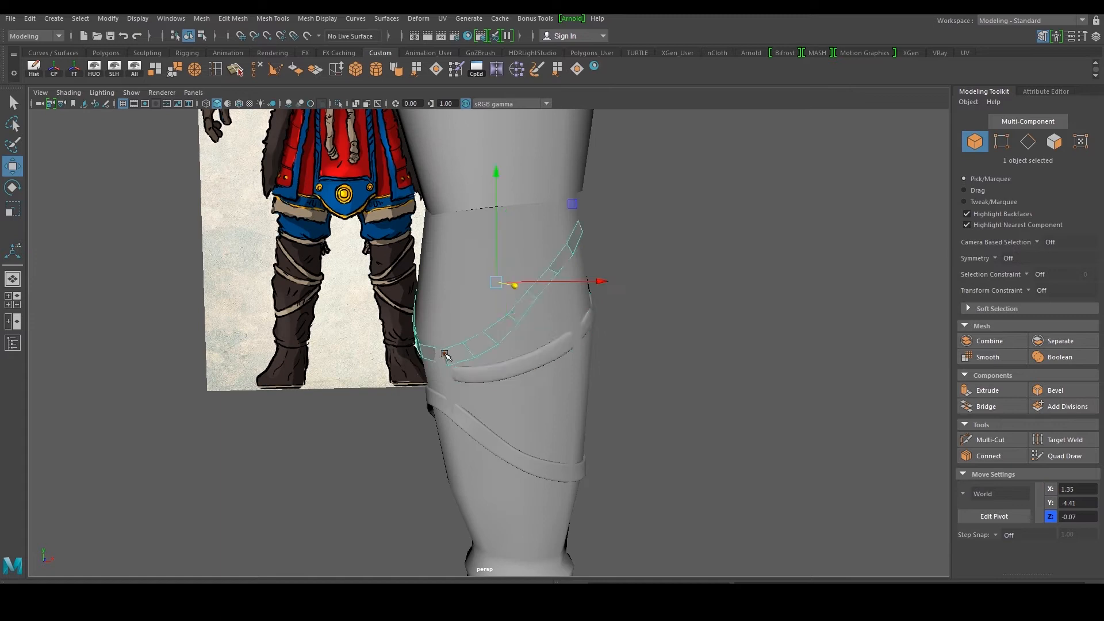
{"action": "scroll", "coordinate": [451, 353], "scroll_direction": "up", "scroll_amount": 2}
{"action": "left_click_drag", "start_coordinate": [452, 354], "coordinate": [623, 353], "text": "alt"}
{"action": "left_click", "coordinate": [510, 359]}
{"action": "key", "text": "3"}
{"action": "left_click", "coordinate": [764, 348]}
Reposition individual vertices along the strap's inner side to even out its width and spacing
{"action": "left_click", "coordinate": [593, 312]}
{"action": "scroll", "coordinate": [562, 314], "scroll_direction": "up", "scroll_amount": 3}
{"action": "middle_click_drag", "start_coordinate": [559, 305], "coordinate": [554, 342], "text": "alt"}
{"action": "right_click_drag", "start_coordinate": [554, 342], "coordinate": [503, 344]}
{"action": "left_click_drag", "start_coordinate": [509, 251], "coordinate": [611, 288]}
{"action": "left_click", "coordinate": [571, 324]}
{"action": "left_click", "coordinate": [515, 265]}
{"action": "left_click_drag", "start_coordinate": [610, 275], "coordinate": [636, 279]}
{"action": "left_click", "coordinate": [559, 324]}
{"action": "left_click", "coordinate": [539, 330]}
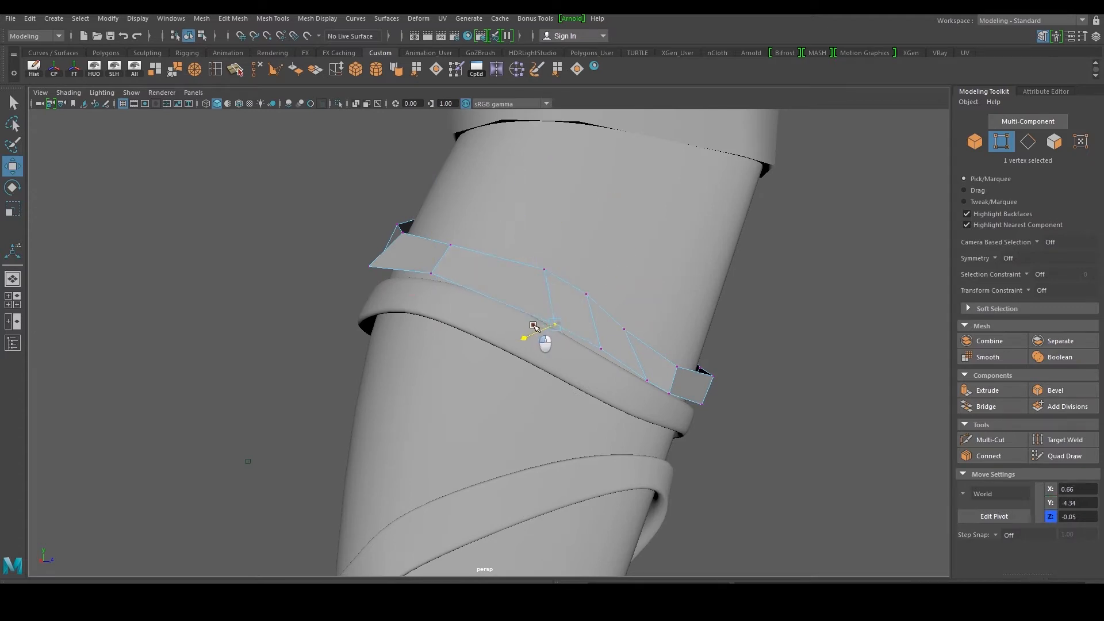
{"action": "mouse_move", "coordinate": [650, 324]}
{"action": "left_mouse_down"}
{"action": "mouse_move", "coordinate": [641, 325]}
{"action": "mouse_move", "coordinate": [653, 344]}
{"action": "left_mouse_up"}
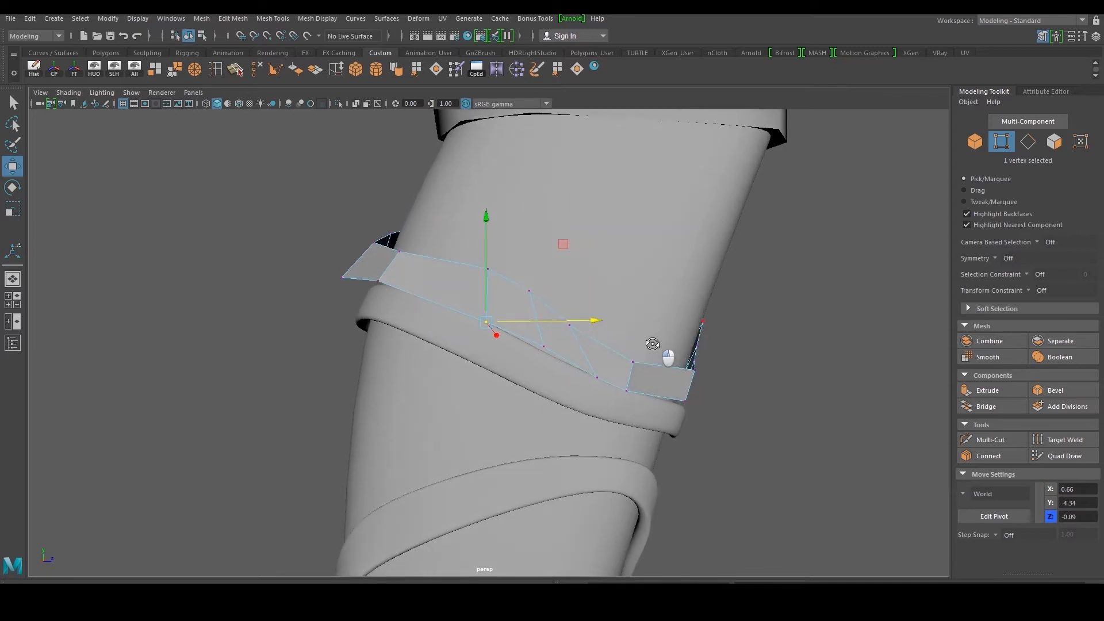
Adjust the strap's shape and height at its inner back
{"action": "right_click_drag", "start_coordinate": [574, 333], "coordinate": [526, 282]}
{"action": "left_click_drag", "start_coordinate": [574, 329], "coordinate": [682, 343]}
{"action": "left_click_drag", "start_coordinate": [587, 223], "coordinate": [589, 239]}
{"action": "right_click_drag", "start_coordinate": [502, 279], "coordinate": [509, 317]}
{"action": "right_click_drag", "start_coordinate": [510, 317], "coordinate": [508, 314]}
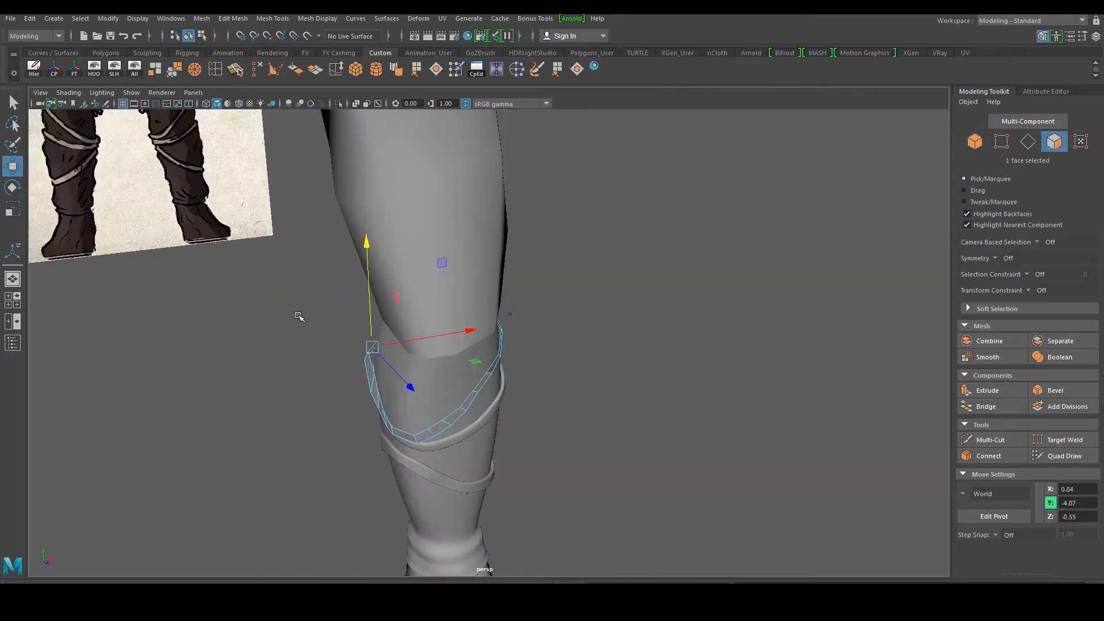
Extrude all faces of the strap with a Local Translate Z of about -0.043 to give it thickness
{"action": "left_click_drag", "start_coordinate": [288, 308], "coordinate": [606, 466]}
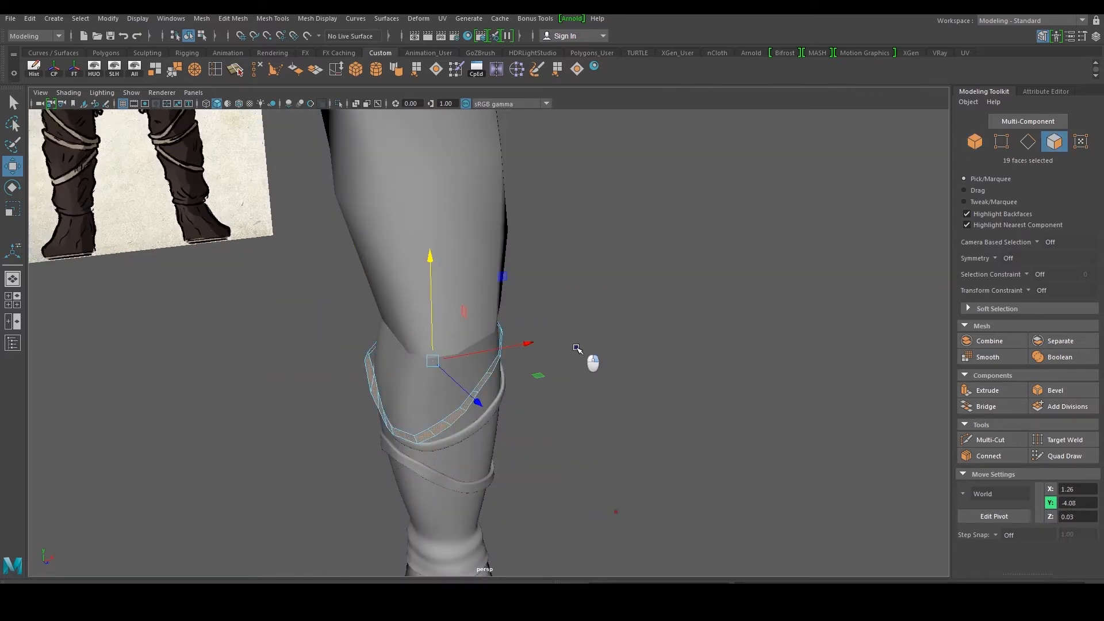
{"action": "key", "text": "ctrl+e"}
{"action": "left_click_drag", "start_coordinate": [575, 369], "coordinate": [415, 422], "text": "alt"}
{"action": "left_click_drag", "start_coordinate": [407, 437], "coordinate": [414, 427]}
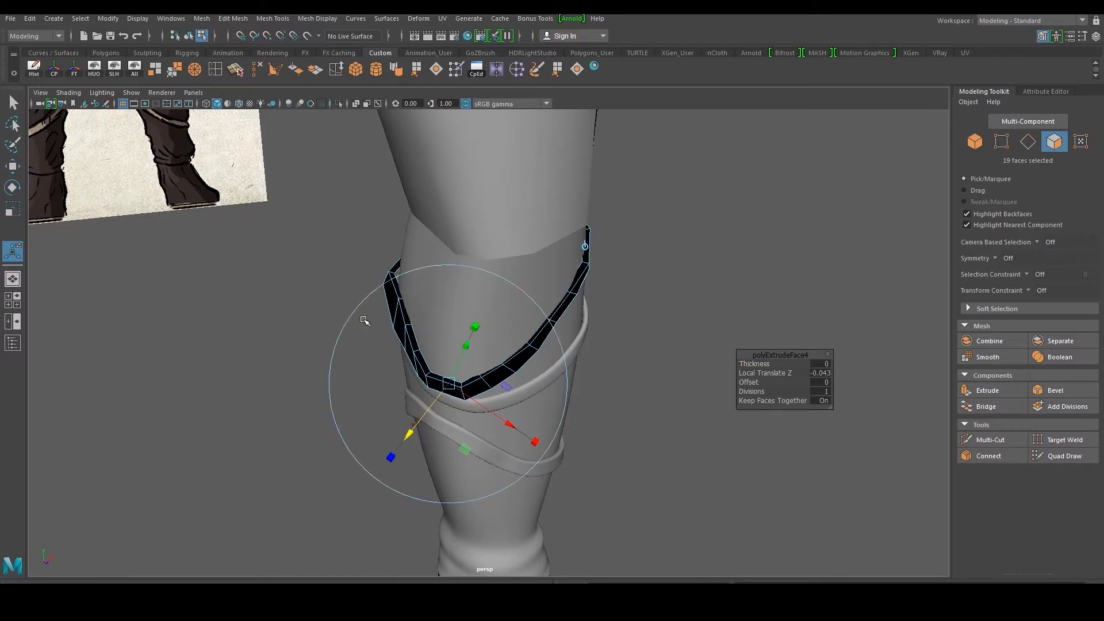
Select the extruded strap as an object and reverse its normals
{"action": "right_click_drag", "start_coordinate": [391, 270], "coordinate": [449, 252]}
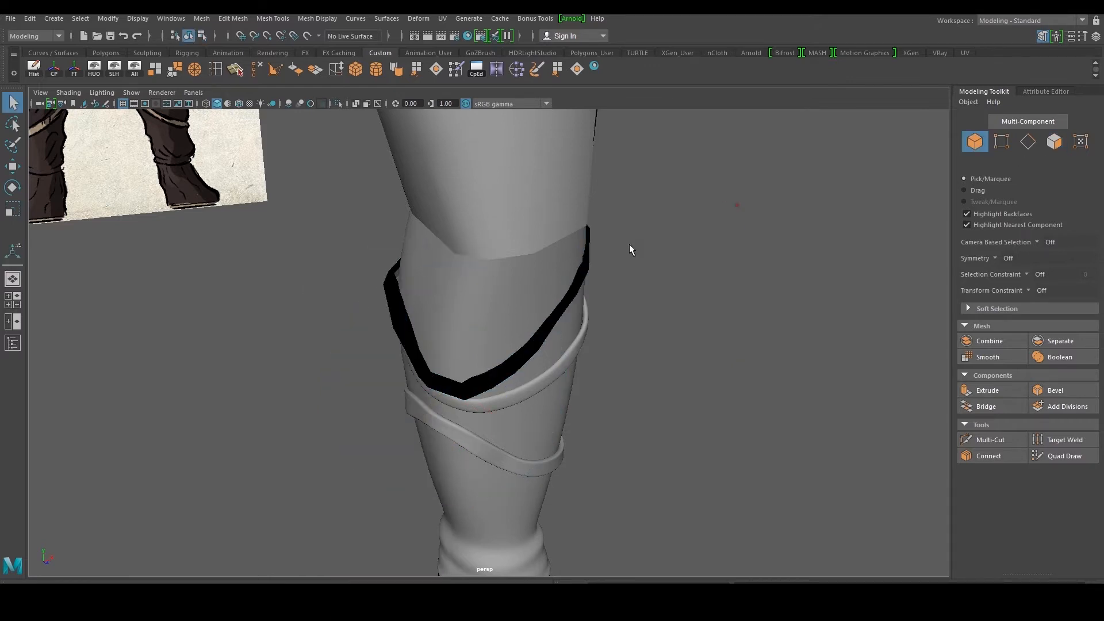
{"action": "left_click", "coordinate": [588, 257]}
{"action": "key", "text": "w"}
{"action": "key", "text": "f"}
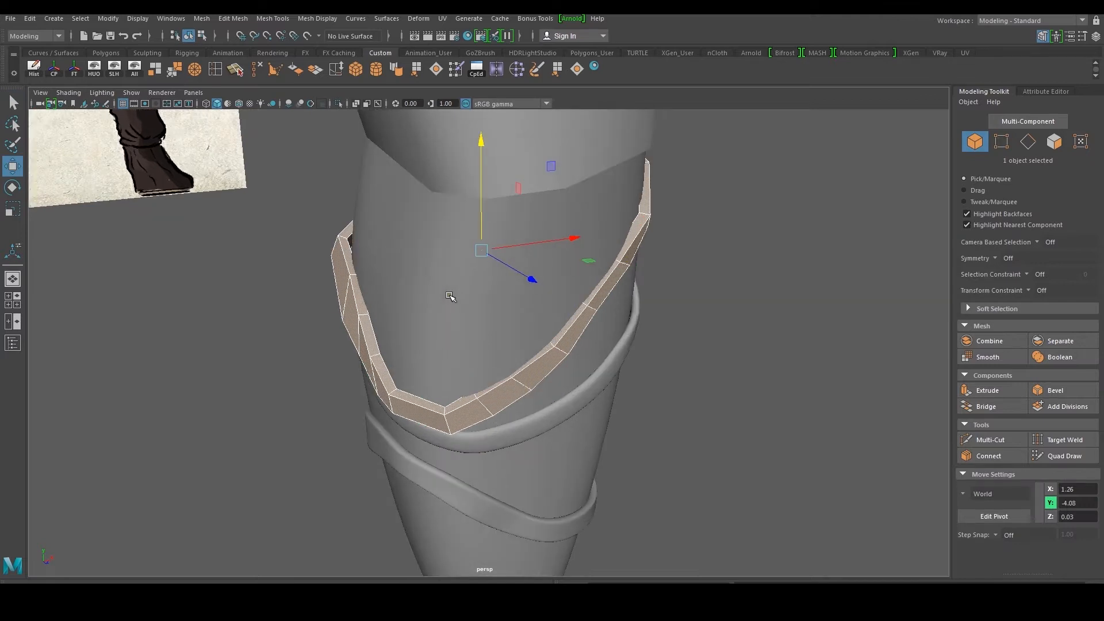
Adjust the whole strap's uniform scale slightly and nudge it sideways to fit around the calf
{"action": "key", "text": "r"}
{"action": "left_click_drag", "start_coordinate": [481, 251], "coordinate": [495, 254]}
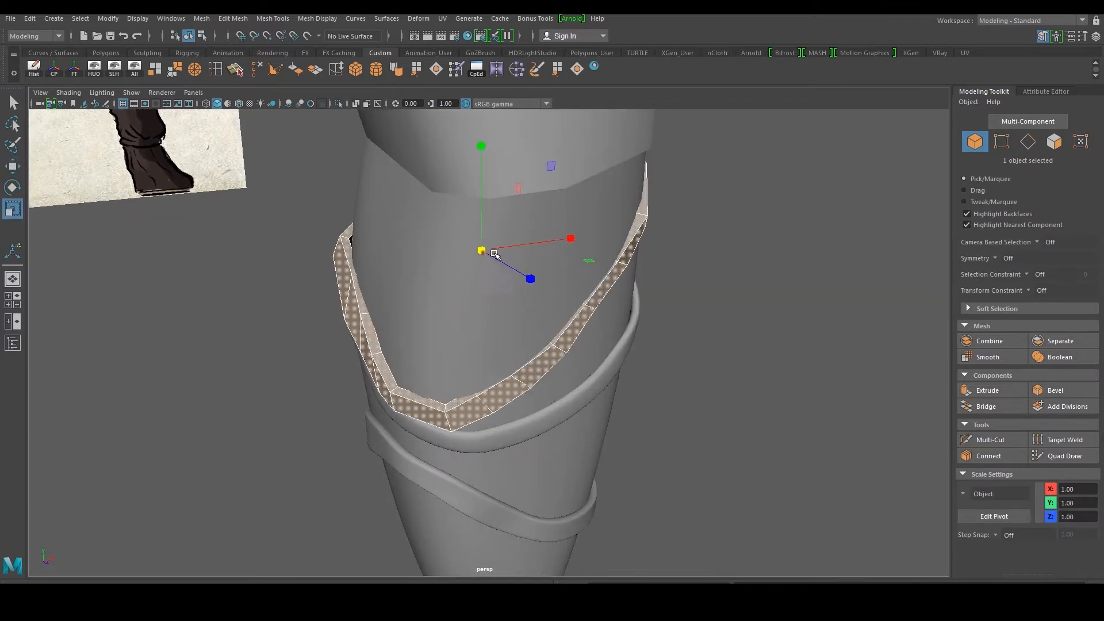
{"action": "key", "text": "w"}
{"action": "left_click_drag", "start_coordinate": [572, 239], "coordinate": [423, 202]}
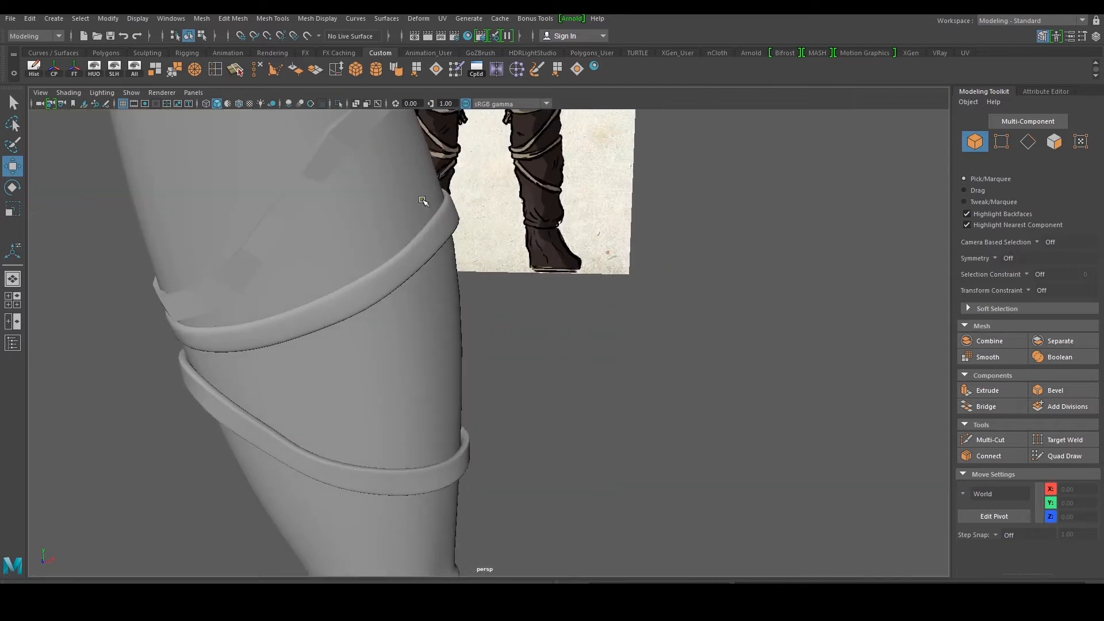
Insert supporting edge loops near the upper and lower borders of the strap's outer face
{"action": "middle_click_drag", "start_coordinate": [318, 172], "coordinate": [435, 269], "text": "alt"}
{"action": "scroll", "coordinate": [435, 269], "scroll_direction": "up", "scroll_amount": 3}
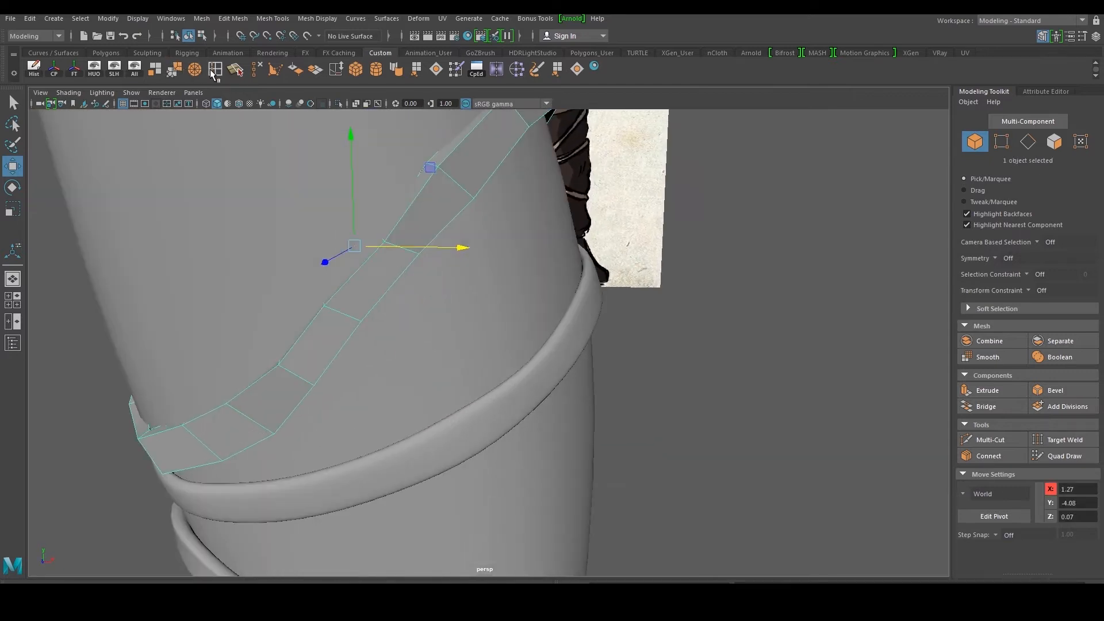
{"action": "left_click", "coordinate": [236, 71]}
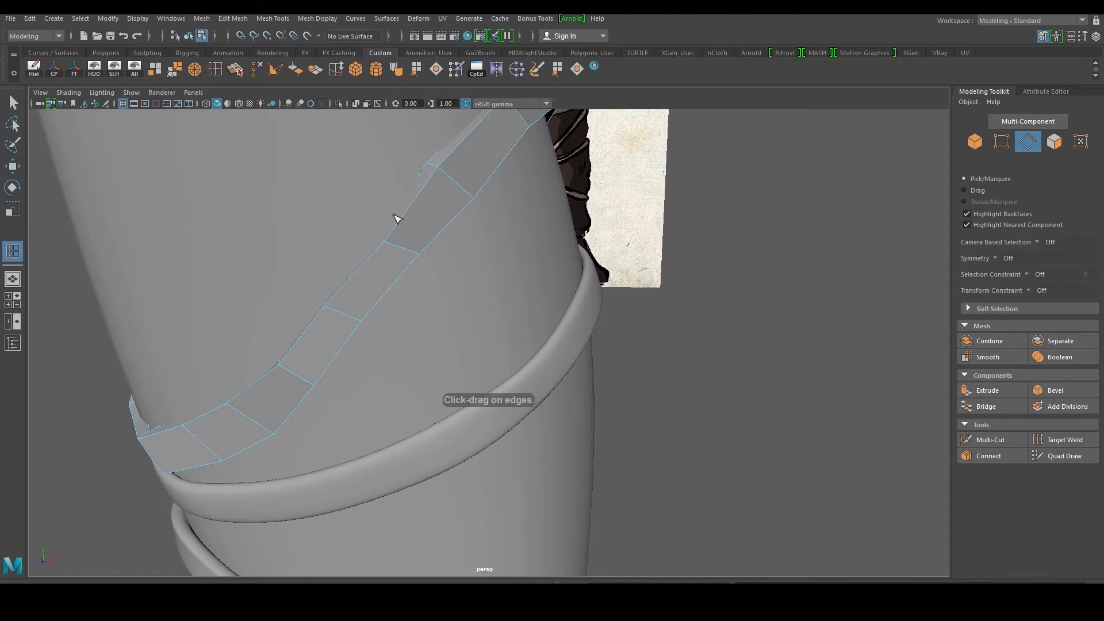
{"action": "left_click_drag", "start_coordinate": [391, 247], "coordinate": [413, 301], "text": "alt"}
{"action": "left_click_drag", "start_coordinate": [495, 252], "coordinate": [494, 256]}
{"action": "middle_click_drag", "start_coordinate": [494, 257], "coordinate": [532, 292], "text": "alt"}
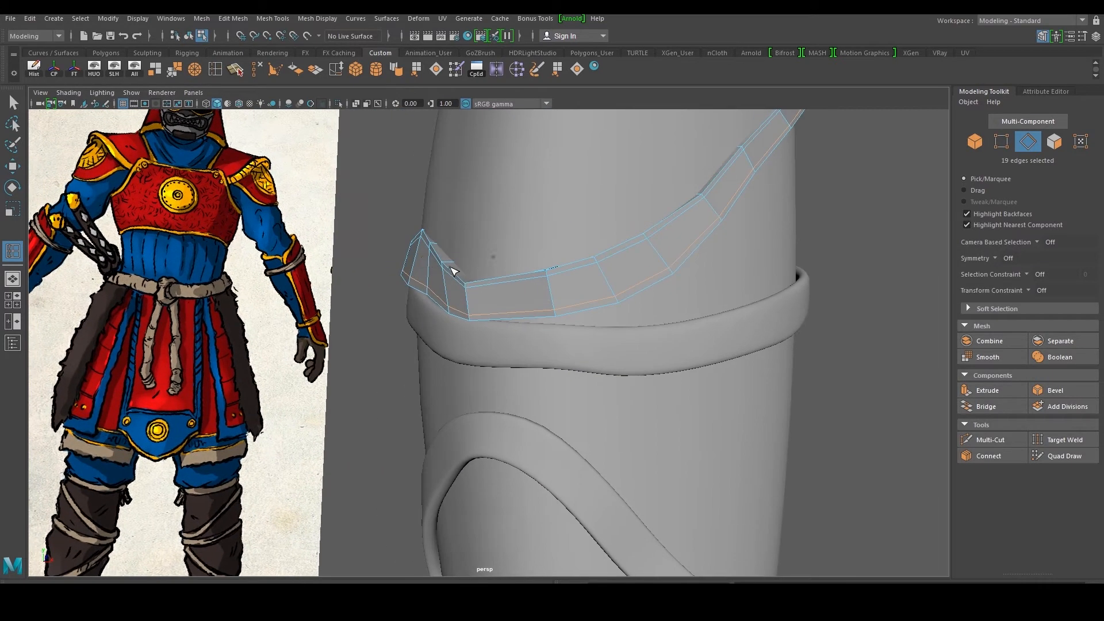
Insert another supporting edge loop along the strap's thickness on its underside
{"action": "scroll", "coordinate": [424, 260], "scroll_direction": "up", "scroll_amount": 3}
{"action": "middle_click_drag", "start_coordinate": [428, 253], "coordinate": [446, 305], "text": "alt"}
{"action": "scroll", "coordinate": [448, 309], "scroll_direction": "up", "scroll_amount": 2}
{"action": "left_click_drag", "start_coordinate": [427, 299], "coordinate": [527, 283], "text": "alt"}
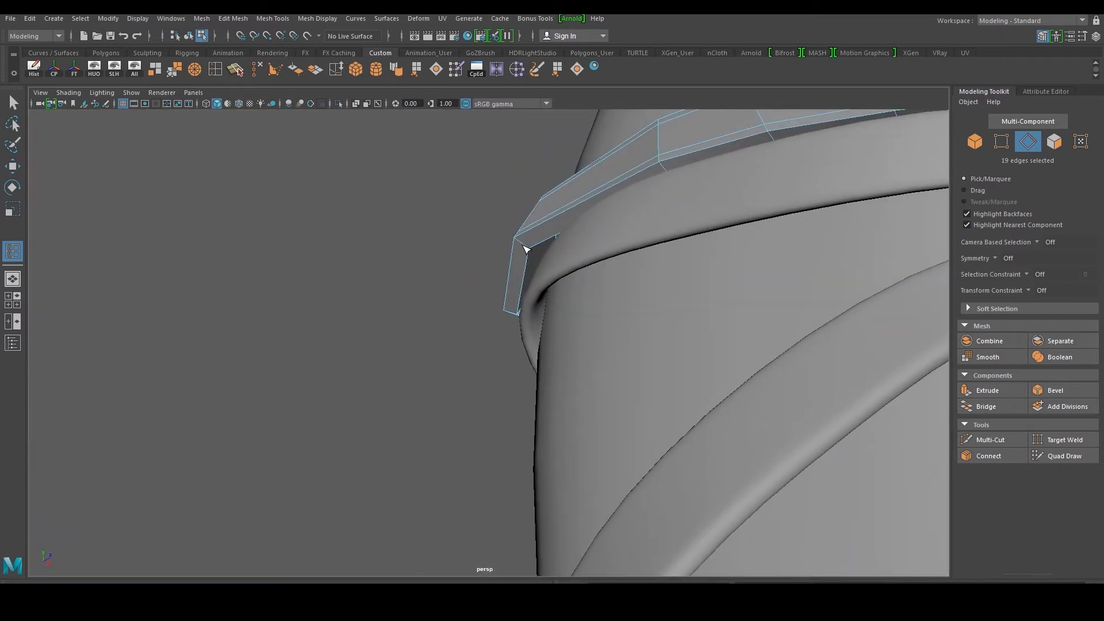
{"action": "scroll", "coordinate": [523, 256], "scroll_direction": "down", "scroll_amount": 3}
{"action": "left_click_drag", "start_coordinate": [520, 241], "coordinate": [488, 343]}
{"action": "middle_click_drag", "start_coordinate": [488, 343], "coordinate": [443, 271], "text": "alt"}
Scale the selected edge loop to tighten the strap's fit, and adjust the strap's upper edge loop
{"action": "key", "text": "w"}
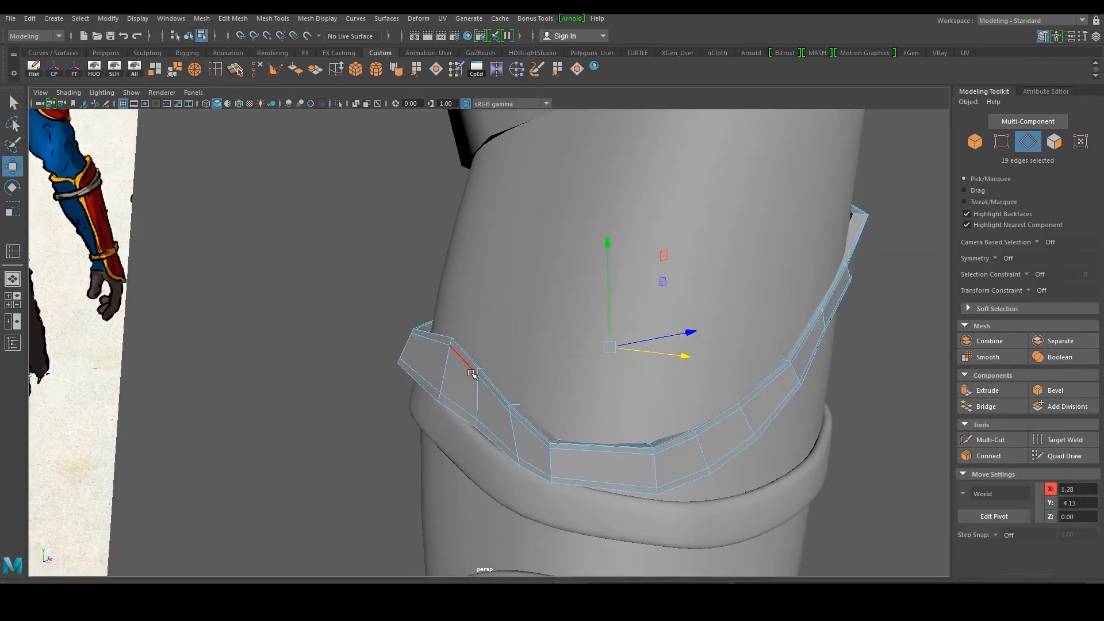
{"action": "left_click_drag", "start_coordinate": [477, 365], "coordinate": [500, 382], "text": "alt"}
{"action": "key", "text": "r"}
{"action": "left_click_drag", "start_coordinate": [612, 376], "coordinate": [632, 391]}
{"action": "middle_click_drag", "start_coordinate": [416, 462], "coordinate": [444, 372], "text": "alt"}
{"action": "double_click", "coordinate": [445, 360]}
{"action": "left_click_drag", "start_coordinate": [632, 316], "coordinate": [682, 327], "text": "alt"}
{"action": "key", "text": "w"}
{"action": "scroll", "coordinate": [567, 323], "scroll_direction": "down", "scroll_amount": 5}
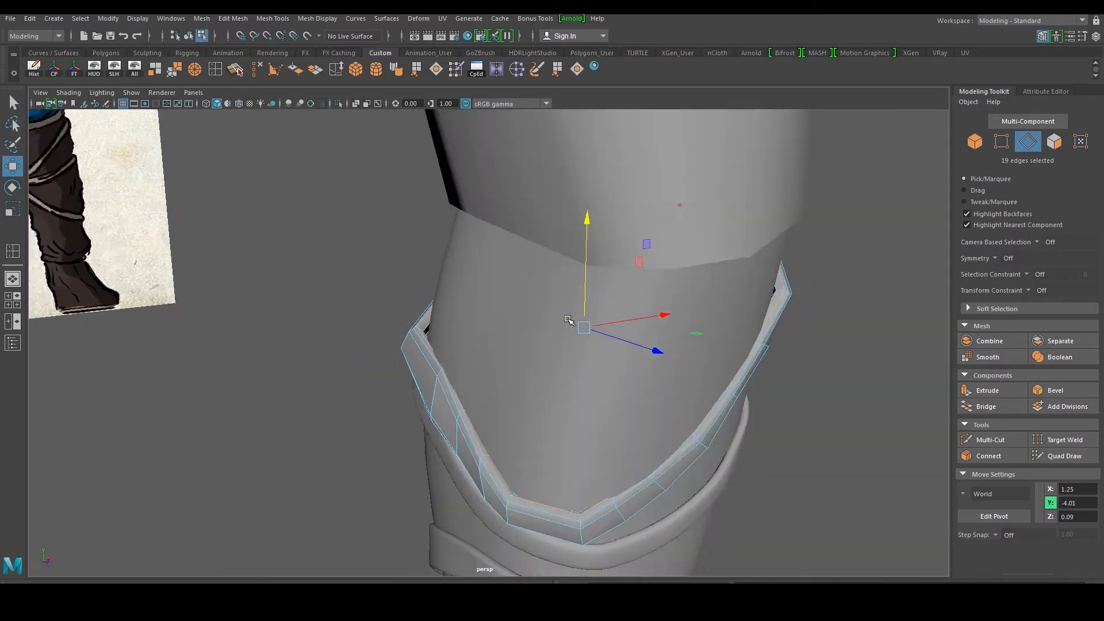
Return to object selection and turn on smooth preview for the new strap
{"action": "left_click_drag", "start_coordinate": [567, 323], "coordinate": [481, 320], "text": "alt"}
{"action": "right_click_drag", "start_coordinate": [475, 278], "coordinate": [533, 258]}
{"action": "scroll", "coordinate": [647, 335], "scroll_direction": "down", "scroll_amount": 5}
{"action": "left_click", "coordinate": [665, 326]}
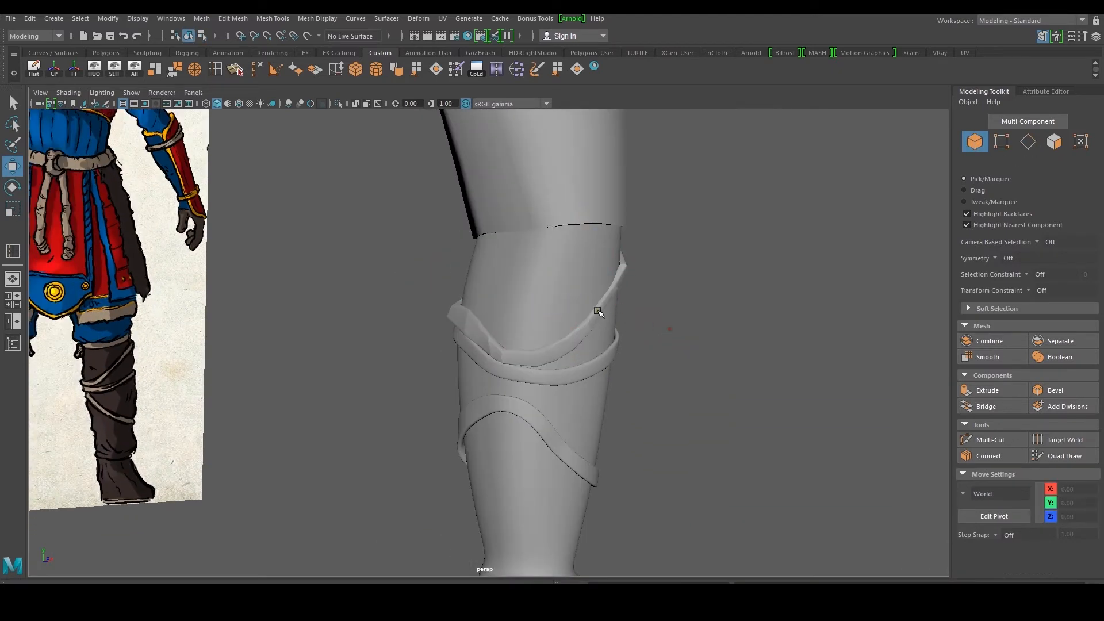
{"action": "left_click_drag", "start_coordinate": [665, 326], "coordinate": [637, 338], "text": "alt"}
{"action": "left_click", "coordinate": [536, 312]}
{"action": "left_click", "coordinate": [566, 319]}
{"action": "key", "text": "3"}
{"action": "left_click", "coordinate": [682, 296]}
Adjust the height of cross-section edge loops along the strap's inner side to smooth its curve
{"action": "scroll", "coordinate": [515, 353], "scroll_direction": "up", "scroll_amount": 2}
{"action": "left_click_drag", "start_coordinate": [515, 353], "coordinate": [525, 376], "text": "alt"}
{"action": "left_click", "coordinate": [589, 344]}
{"action": "scroll", "coordinate": [589, 343], "scroll_direction": "up", "scroll_amount": 3}
{"action": "right_click_drag", "start_coordinate": [524, 376], "coordinate": [531, 351]}
{"action": "double_click", "coordinate": [510, 357]}
{"action": "key", "text": "r"}
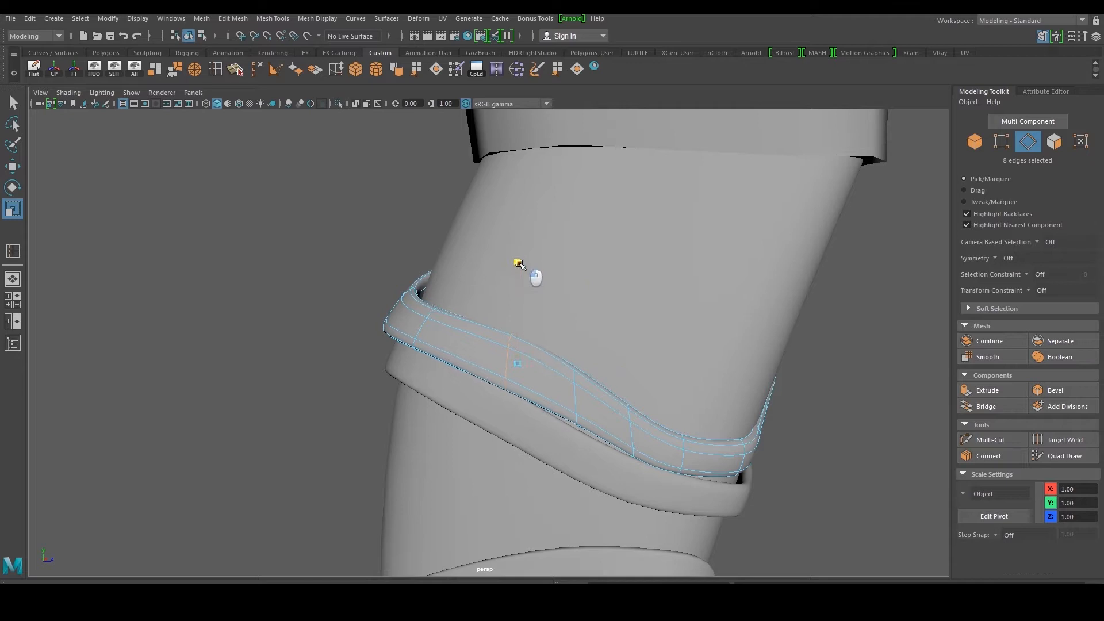
{"action": "key", "text": "w"}
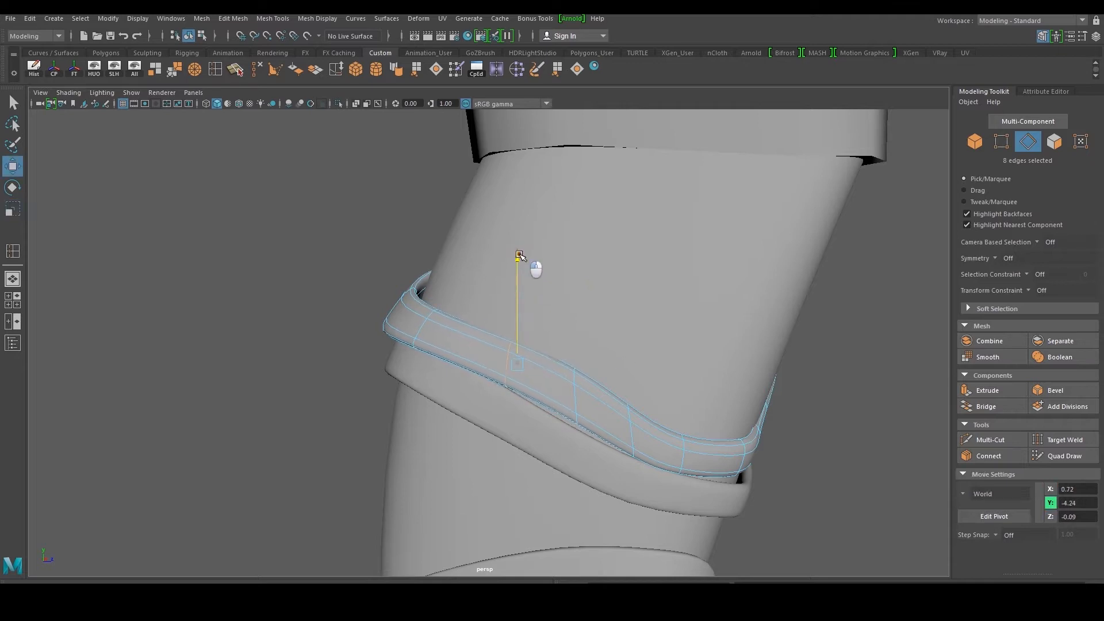
{"action": "left_click_drag", "start_coordinate": [548, 344], "coordinate": [494, 270], "text": "alt"}
{"action": "left_click_drag", "start_coordinate": [482, 213], "coordinate": [479, 224]}
{"action": "double_click", "coordinate": [565, 384]}
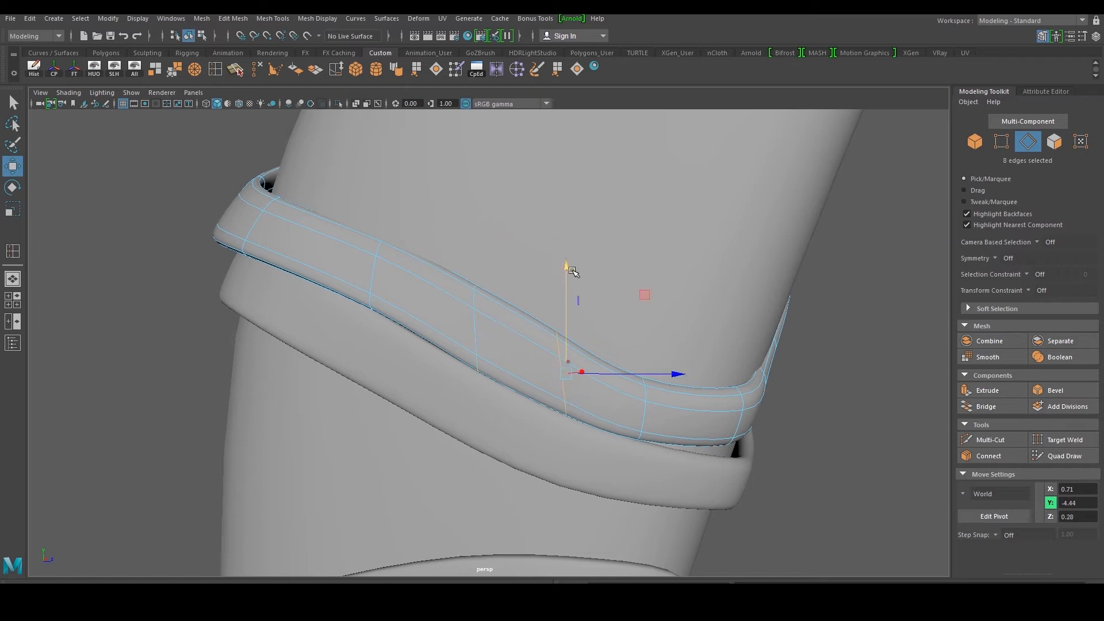
{"action": "left_click", "coordinate": [795, 326]}
Move a cross-section edge loop on the upper strap's diagonal section slightly outward from the leg
{"action": "left_click_drag", "start_coordinate": [795, 325], "coordinate": [644, 391], "text": "alt"}
{"action": "double_click", "coordinate": [536, 315]}
{"action": "key", "text": "ctrl+z"}
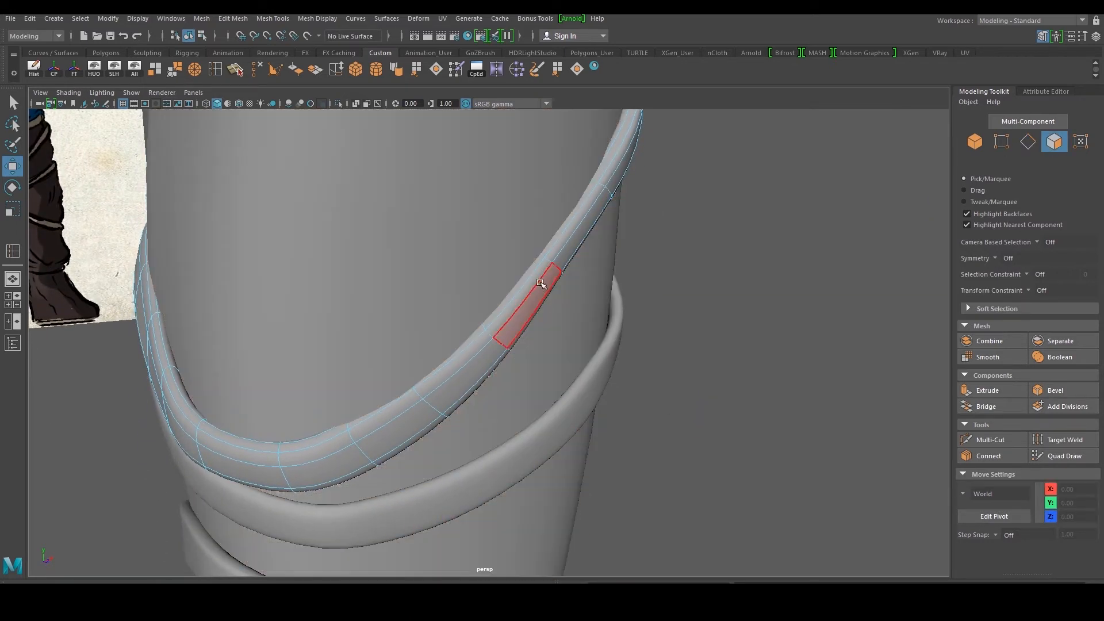
{"action": "right_click_drag", "start_coordinate": [542, 285], "coordinate": [549, 246]}
{"action": "double_click", "coordinate": [561, 266]}
{"action": "left_click_drag", "start_coordinate": [618, 278], "coordinate": [585, 432], "text": "alt"}
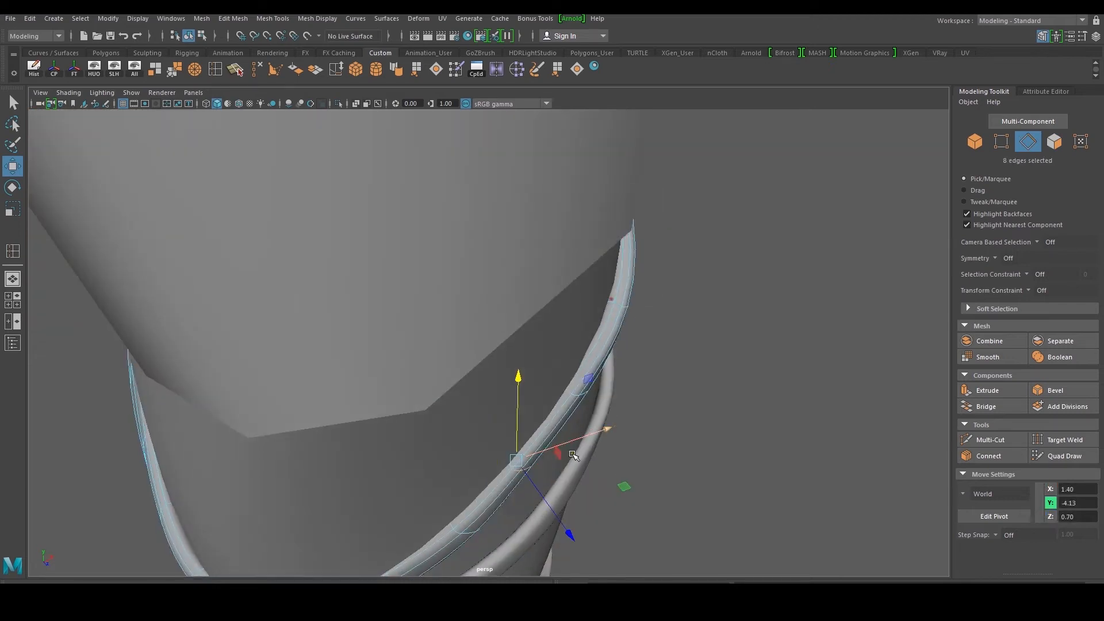
{"action": "left_click_drag", "start_coordinate": [553, 517], "coordinate": [570, 533]}
{"action": "mouse_move", "coordinate": [570, 494]}
{"action": "left_mouse_down", "text": "alt"}
{"action": "mouse_move", "coordinate": [518, 394]}
{"action": "mouse_move", "coordinate": [568, 514]}
{"action": "left_mouse_up", "text": "alt"}
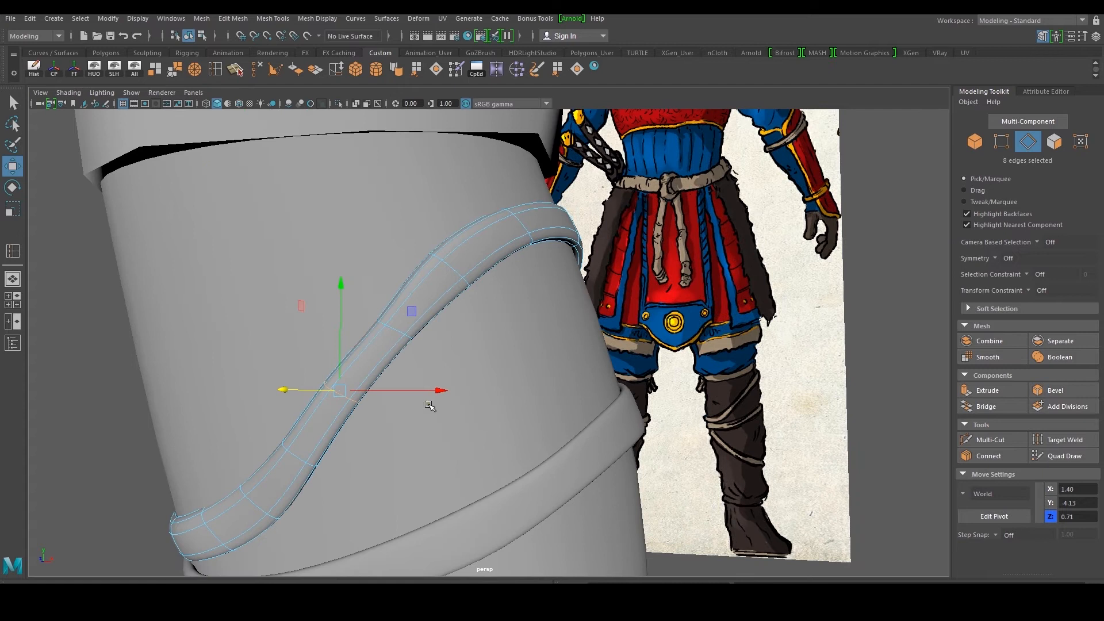
Scale two adjacent cross-section edge loops to widen the upper strap's narrow diagonal section
{"action": "key", "text": "r"}
{"action": "left_click_drag", "start_coordinate": [342, 392], "coordinate": [368, 408]}
{"action": "left_click", "coordinate": [400, 329]}
{"action": "left_click_drag", "start_coordinate": [395, 330], "coordinate": [415, 339]}
{"action": "double_click", "coordinate": [349, 399]}
{"action": "left_click_drag", "start_coordinate": [345, 395], "coordinate": [337, 393]}
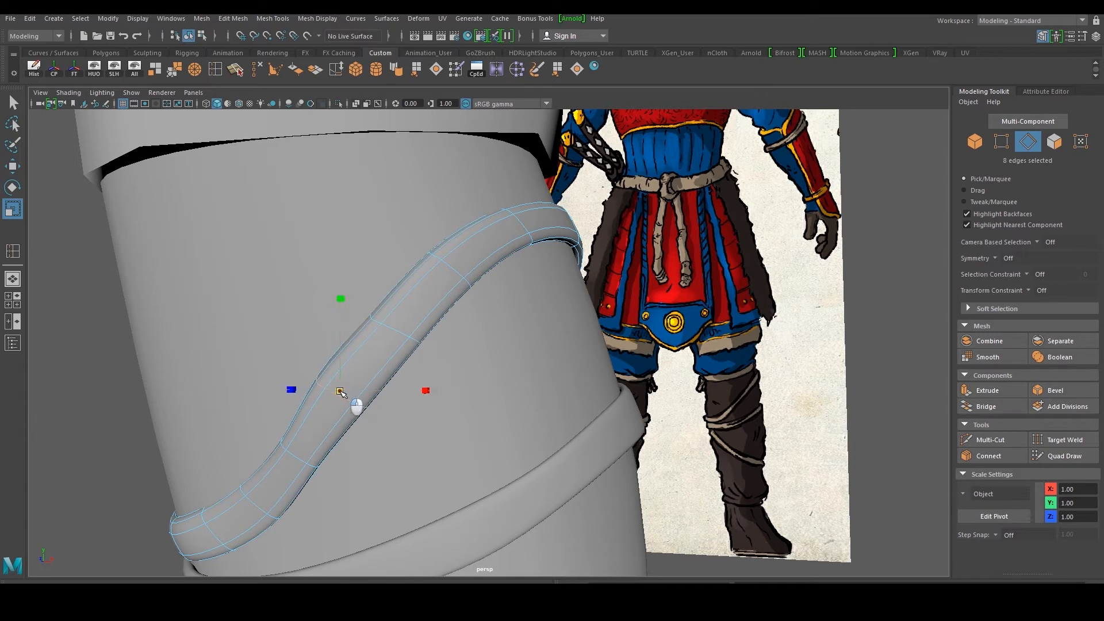
Move a cross-section edge loop at the upper strap's rear bend closer to the leg
{"action": "scroll", "coordinate": [339, 393], "scroll_direction": "down", "scroll_amount": 3}
{"action": "left_click_drag", "start_coordinate": [569, 291], "coordinate": [377, 366], "text": "alt"}
{"action": "middle_click_drag", "start_coordinate": [502, 360], "coordinate": [376, 328], "text": "alt"}
{"action": "scroll", "coordinate": [381, 342], "scroll_direction": "up", "scroll_amount": 5}
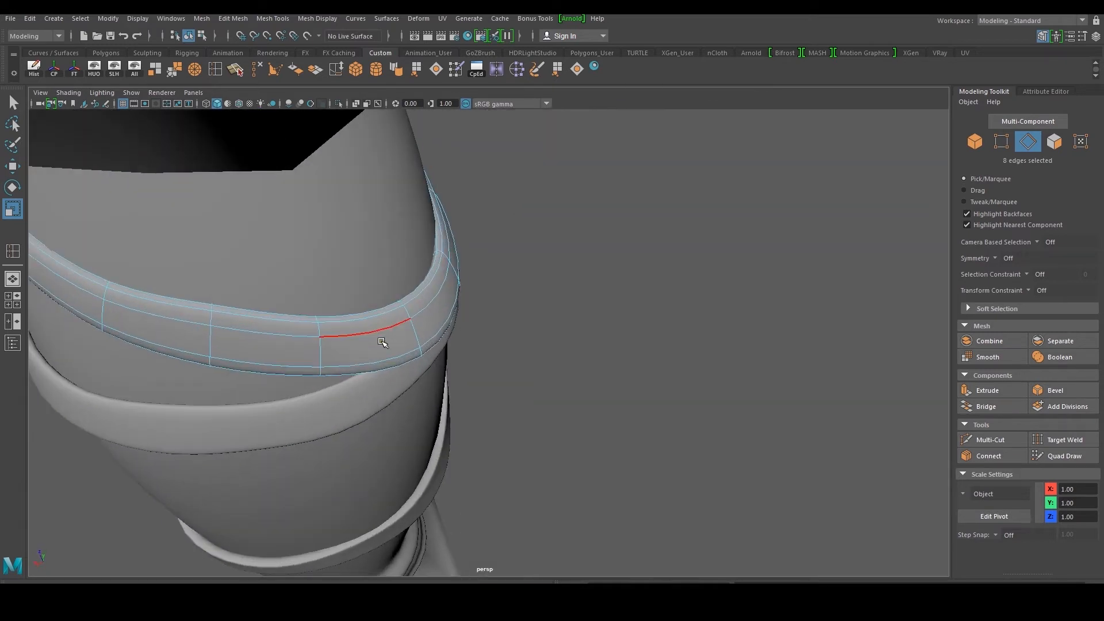
{"action": "left_click_drag", "start_coordinate": [421, 336], "coordinate": [474, 337], "text": "alt"}
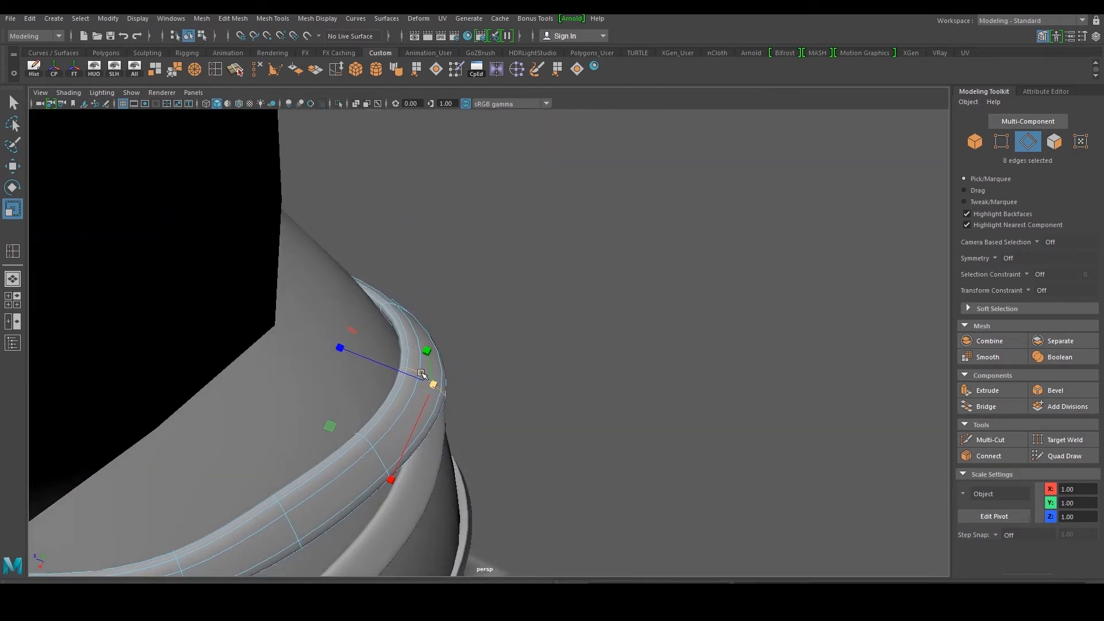
{"action": "key", "text": "e"}
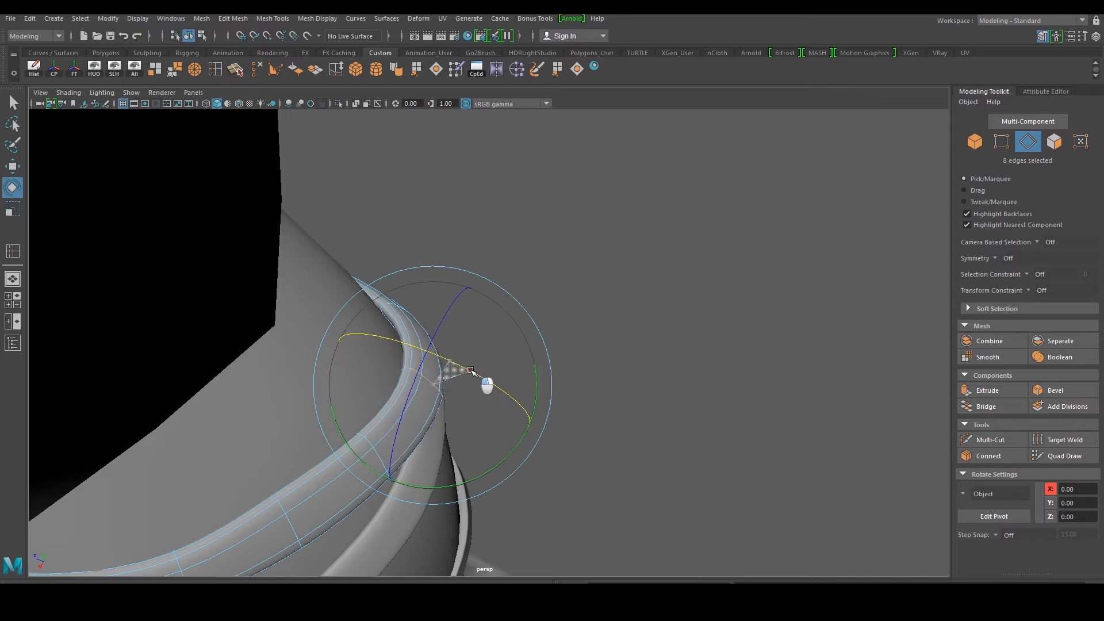
{"action": "key", "text": "w"}
{"action": "left_click_drag", "start_coordinate": [380, 365], "coordinate": [371, 362]}
Reposition two more cross-section edge loops along the upper strap's rear curve and return to object selection
{"action": "left_click_drag", "start_coordinate": [472, 322], "coordinate": [294, 296], "text": "alt"}
{"action": "double_click", "coordinate": [588, 373]}
{"action": "left_click_drag", "start_coordinate": [597, 382], "coordinate": [598, 350], "text": "alt"}
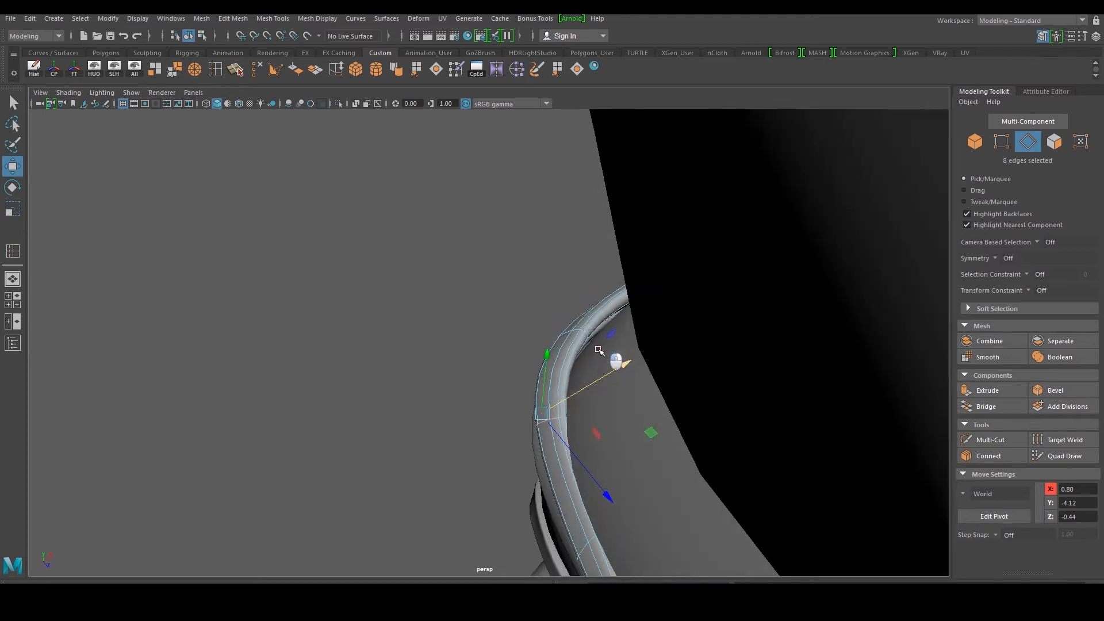
{"action": "double_click", "coordinate": [577, 328]}
{"action": "mouse_move", "coordinate": [599, 368]}
{"action": "left_mouse_down"}
{"action": "mouse_move", "coordinate": [629, 399]}
{"action": "mouse_move", "coordinate": [604, 376]}
{"action": "left_mouse_up"}
{"action": "left_click_drag", "start_coordinate": [584, 441], "coordinate": [550, 407], "text": "alt"}
{"action": "double_click", "coordinate": [548, 404]}
{"action": "key", "text": "e"}
{"action": "left_click_drag", "start_coordinate": [532, 384], "coordinate": [637, 323], "text": "alt"}
{"action": "double_click", "coordinate": [751, 311]}
{"action": "key", "text": "F8"}
{"action": "left_click", "coordinate": [822, 264]}
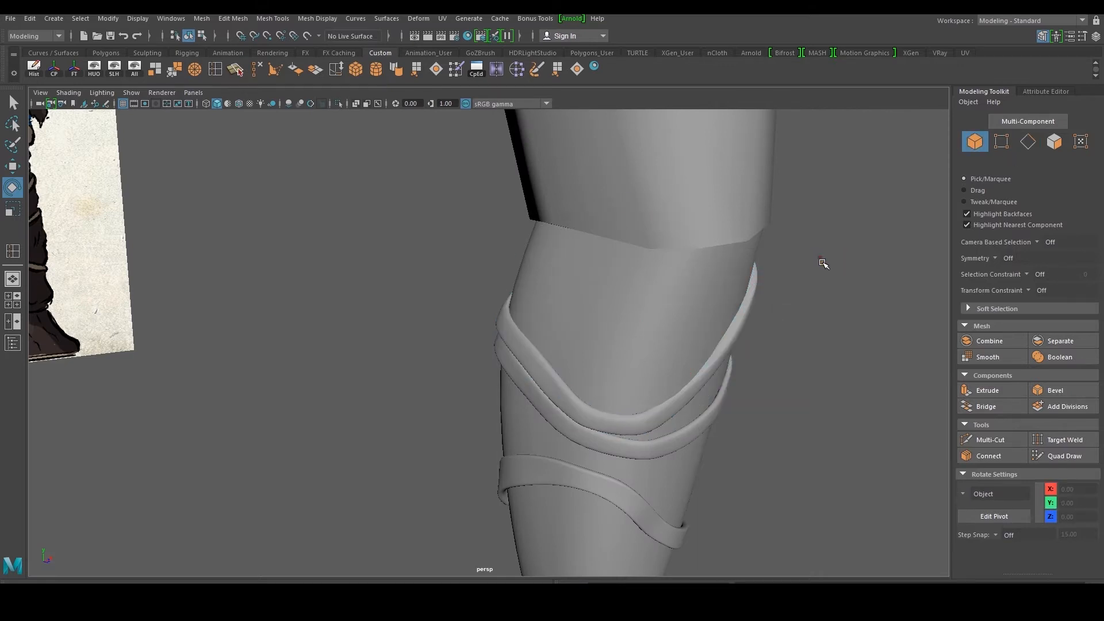
Lower a cross-section edge loop near the upper strap's inner front bend
{"action": "right_click_drag", "start_coordinate": [822, 264], "coordinate": [764, 293], "text": "alt"}
{"action": "left_click_drag", "start_coordinate": [764, 293], "coordinate": [685, 306], "text": "alt"}
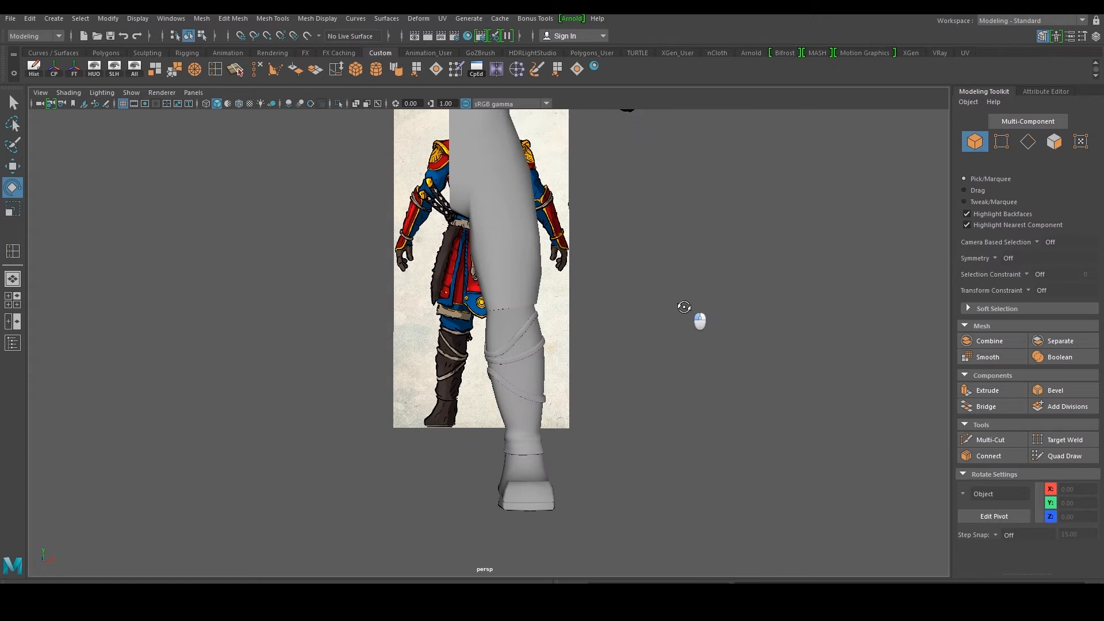
{"action": "scroll", "coordinate": [562, 380], "scroll_direction": "up", "scroll_amount": 2}
{"action": "scroll", "coordinate": [563, 381], "scroll_direction": "up", "scroll_amount": 5}
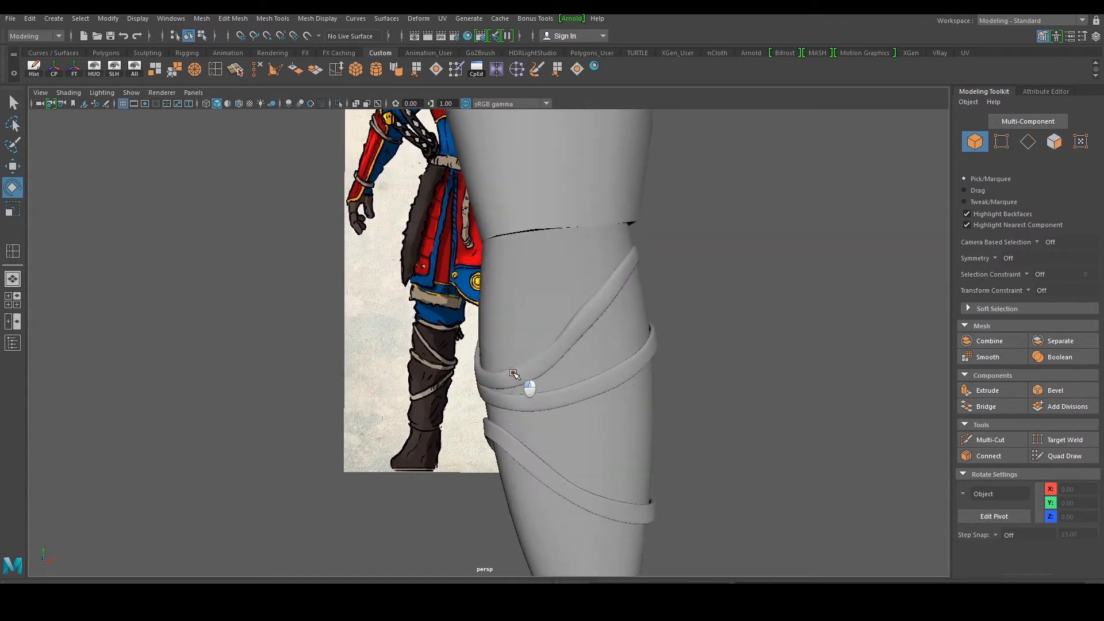
{"action": "left_click", "coordinate": [498, 384]}
{"action": "middle_click_drag", "start_coordinate": [496, 389], "coordinate": [448, 301], "text": "alt"}
{"action": "scroll", "coordinate": [448, 302], "scroll_direction": "up", "scroll_amount": 3}
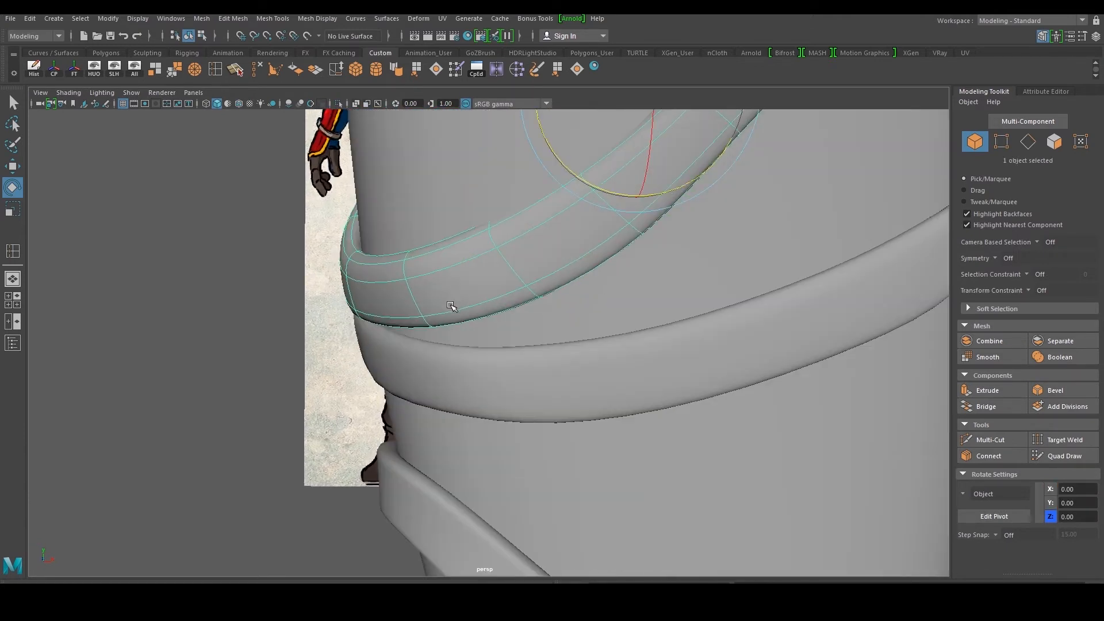
{"action": "right_click_drag", "start_coordinate": [451, 303], "coordinate": [440, 284]}
{"action": "double_click", "coordinate": [409, 296]}
{"action": "key", "text": "w"}
{"action": "left_click_drag", "start_coordinate": [420, 195], "coordinate": [424, 200]}
Lower the next two cross-section edge loops where the upper strap starts to rise diagonally across the front
{"action": "double_click", "coordinate": [504, 257]}
{"action": "middle_click_drag", "start_coordinate": [507, 261], "coordinate": [508, 302], "text": "alt"}
{"action": "left_click_drag", "start_coordinate": [517, 200], "coordinate": [521, 223]}
{"action": "middle_click_drag", "start_coordinate": [623, 232], "coordinate": [603, 283], "text": "alt"}
{"action": "double_click", "coordinate": [600, 309]}
{"action": "left_click_drag", "start_coordinate": [594, 195], "coordinate": [594, 217]}
Move the selected edge loop outward from the leg and scale up the next cross-section loop to even out the strap's width
{"action": "left_click_drag", "start_coordinate": [594, 217], "coordinate": [645, 253], "text": "alt"}
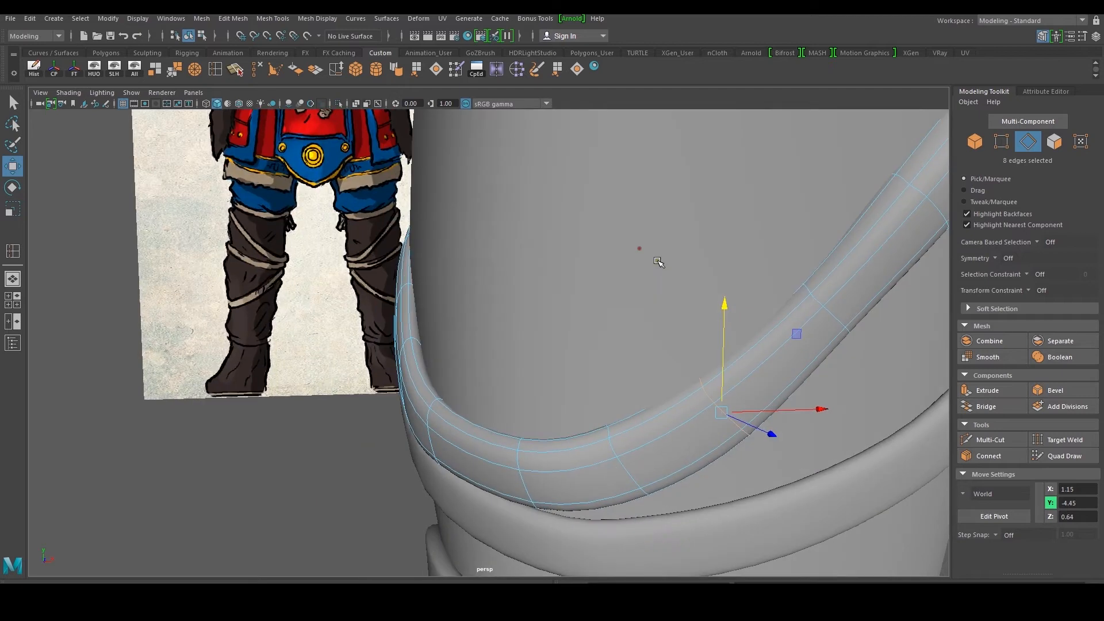
{"action": "left_click_drag", "start_coordinate": [772, 446], "coordinate": [729, 382]}
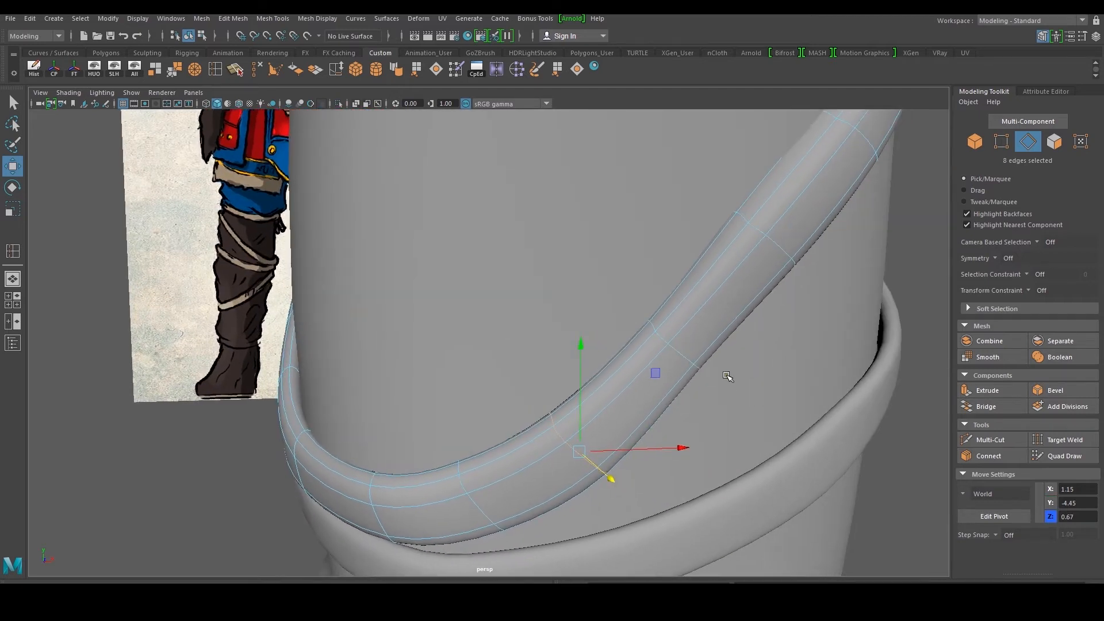
{"action": "double_click", "coordinate": [683, 354]}
{"action": "key", "text": "r"}
{"action": "left_click_drag", "start_coordinate": [674, 343], "coordinate": [734, 363]}
{"action": "key", "text": "w"}
{"action": "scroll", "coordinate": [745, 345], "scroll_direction": "down", "scroll_amount": 6}
{"action": "left_click", "coordinate": [765, 258]}
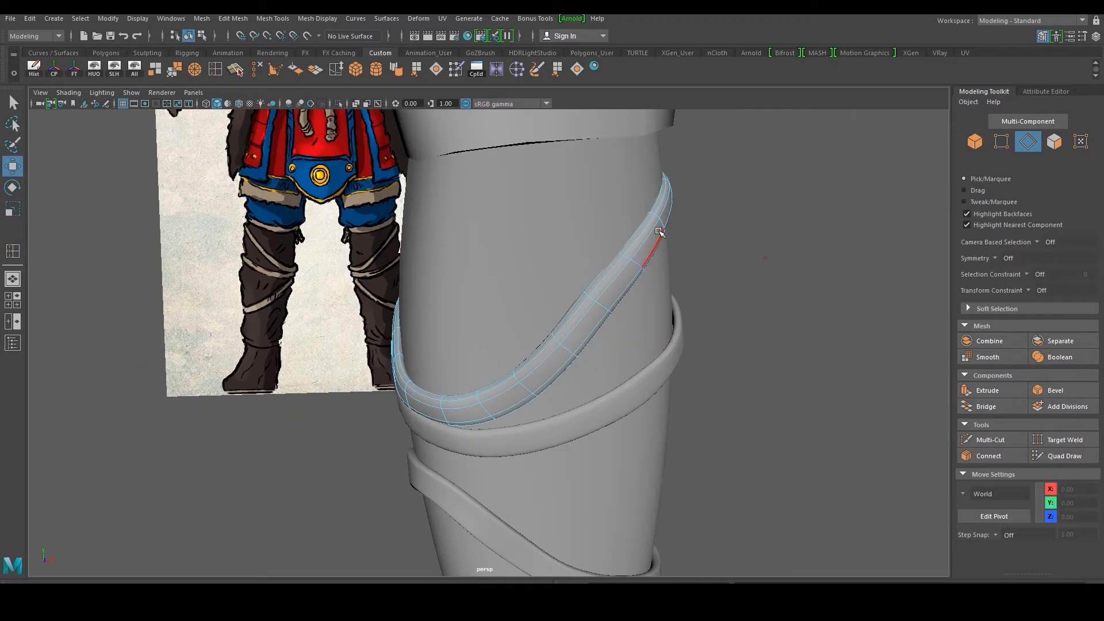
Pull two neighbouring cross-section edge loops of the upper strap closer to the leg and return to object selection
{"action": "double_click", "coordinate": [603, 306]}
{"action": "left_click_drag", "start_coordinate": [613, 310], "coordinate": [717, 348], "text": "alt"}
{"action": "middle_click_drag", "start_coordinate": [717, 348], "coordinate": [560, 305], "text": "alt"}
{"action": "right_click_drag", "start_coordinate": [561, 304], "coordinate": [650, 373], "text": "alt"}
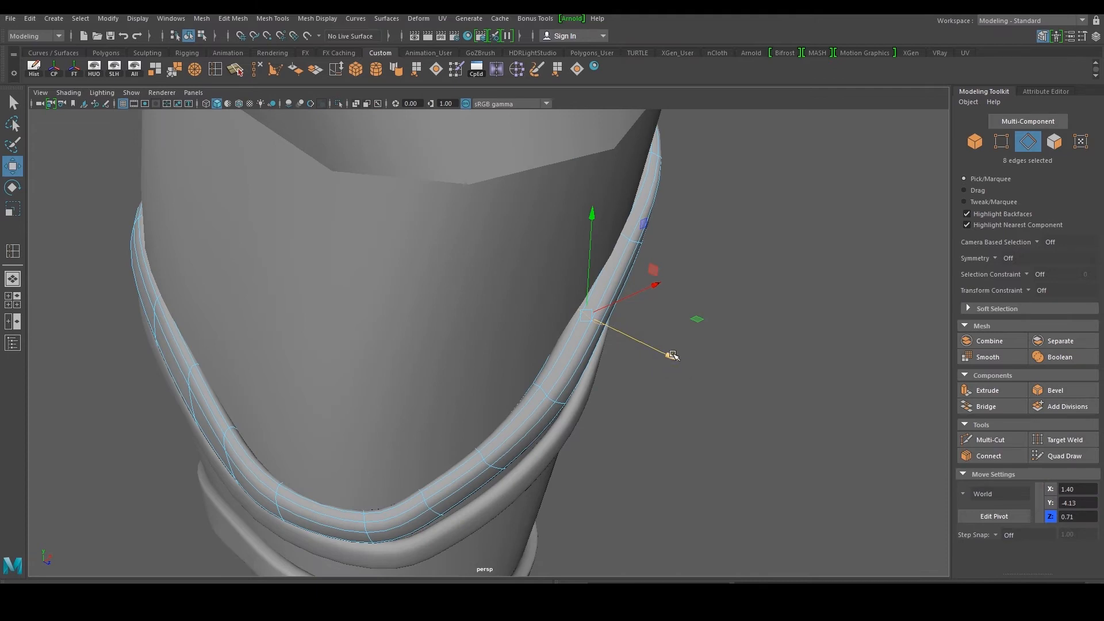
{"action": "left_click_drag", "start_coordinate": [672, 355], "coordinate": [660, 353]}
{"action": "left_click", "coordinate": [551, 399]}
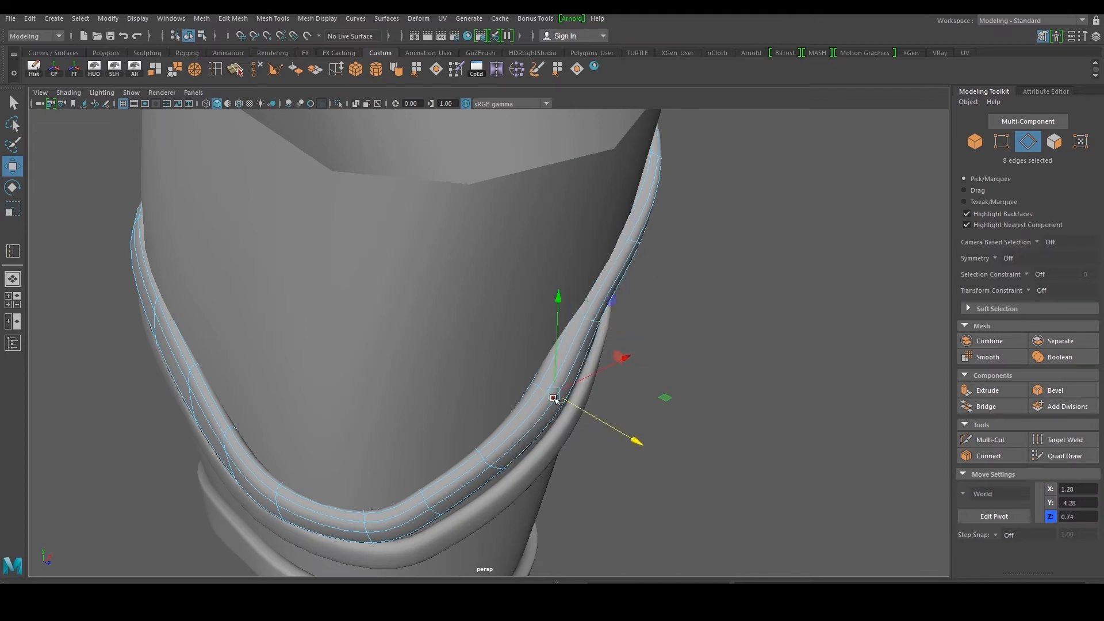
{"action": "left_click_drag", "start_coordinate": [619, 430], "coordinate": [610, 424]}
{"action": "right_click_drag", "start_coordinate": [618, 414], "coordinate": [651, 352], "text": "alt"}
{"action": "left_click_drag", "start_coordinate": [650, 352], "coordinate": [581, 338], "text": "alt"}
{"action": "right_click_drag", "start_coordinate": [513, 243], "coordinate": [570, 226]}
{"action": "left_click", "coordinate": [625, 224]}
Move two cross-section edge loops on the lowest strap's side closer to the leg surface
{"action": "scroll", "coordinate": [626, 225], "scroll_direction": "down", "scroll_amount": 6}
{"action": "left_click_drag", "start_coordinate": [626, 247], "coordinate": [404, 331], "text": "alt"}
{"action": "scroll", "coordinate": [560, 263], "scroll_direction": "down", "scroll_amount": 4}
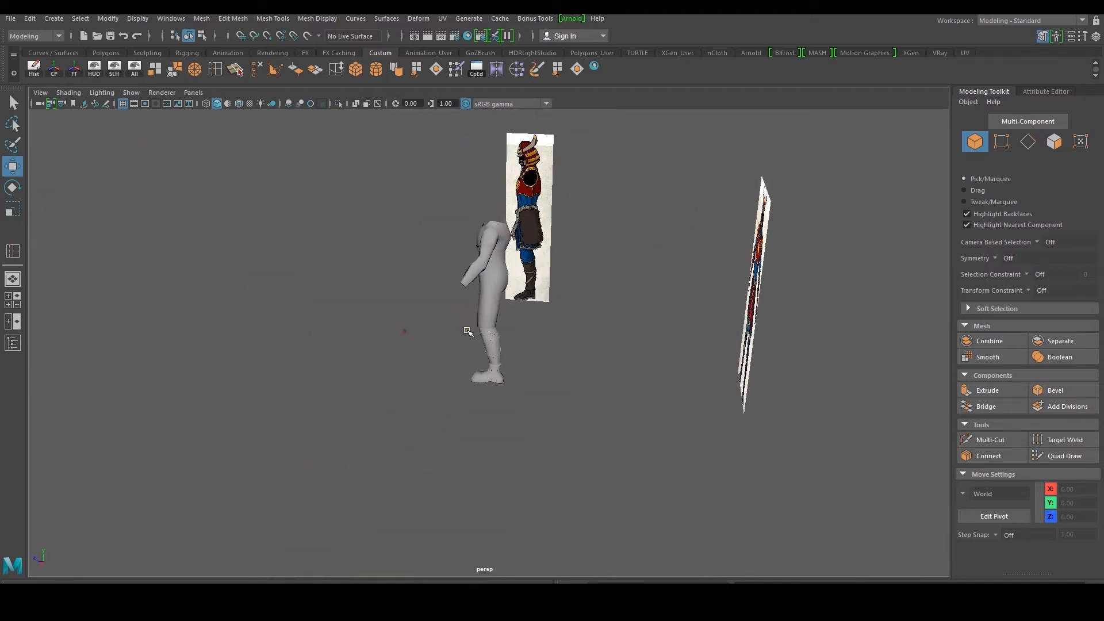
{"action": "scroll", "coordinate": [557, 309], "scroll_direction": "up", "scroll_amount": 10}
{"action": "left_click_drag", "start_coordinate": [559, 310], "coordinate": [665, 313], "text": "alt"}
{"action": "scroll", "coordinate": [468, 402], "scroll_direction": "up", "scroll_amount": 5}
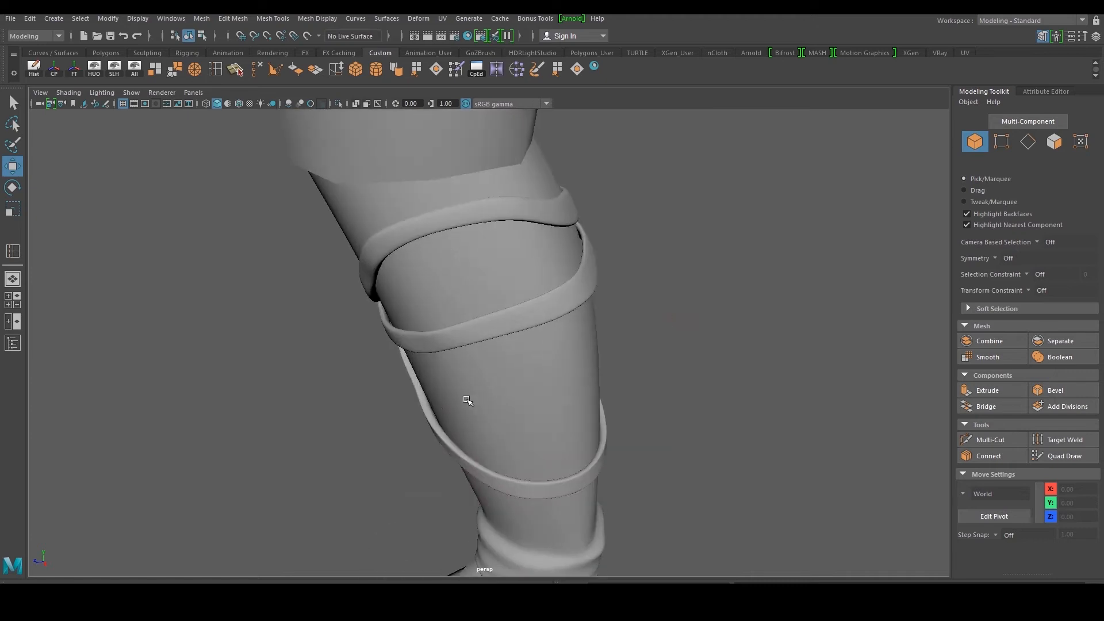
{"action": "left_click", "coordinate": [434, 414]}
{"action": "scroll", "coordinate": [476, 349], "scroll_direction": "up", "scroll_amount": 4}
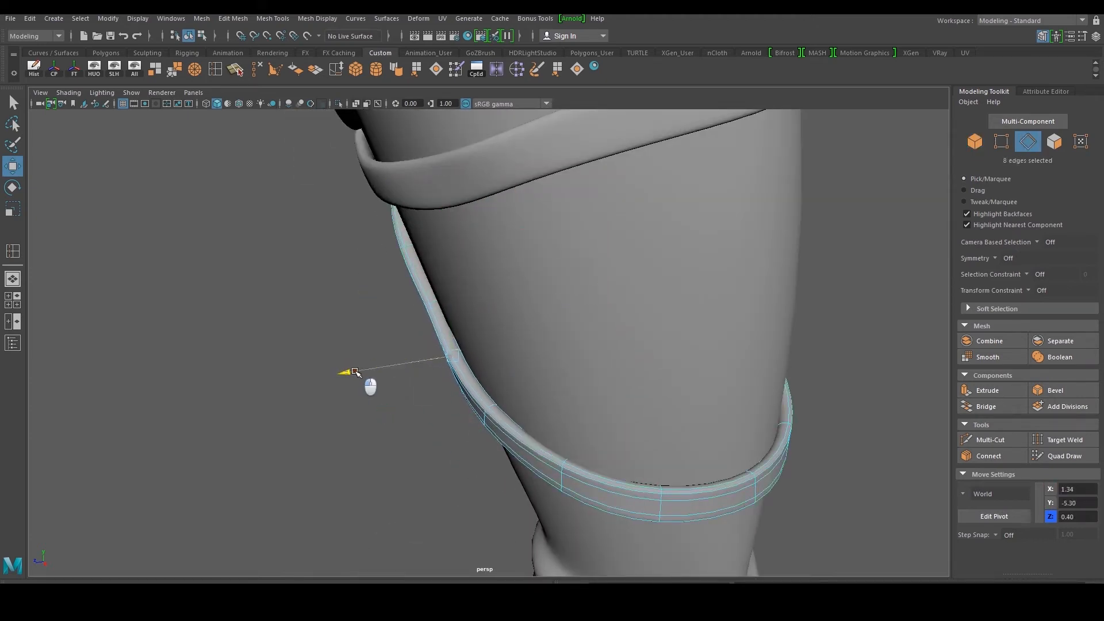
{"action": "scroll", "coordinate": [497, 424], "scroll_direction": "up", "scroll_amount": 3}
{"action": "double_click", "coordinate": [495, 438]}
{"action": "left_click_drag", "start_coordinate": [416, 457], "coordinate": [424, 455]}
Return to object selection and deselect the lowest strap
{"action": "scroll", "coordinate": [598, 362], "scroll_direction": "down", "scroll_amount": 2}
{"action": "left_click_drag", "start_coordinate": [598, 362], "coordinate": [517, 355], "text": "alt"}
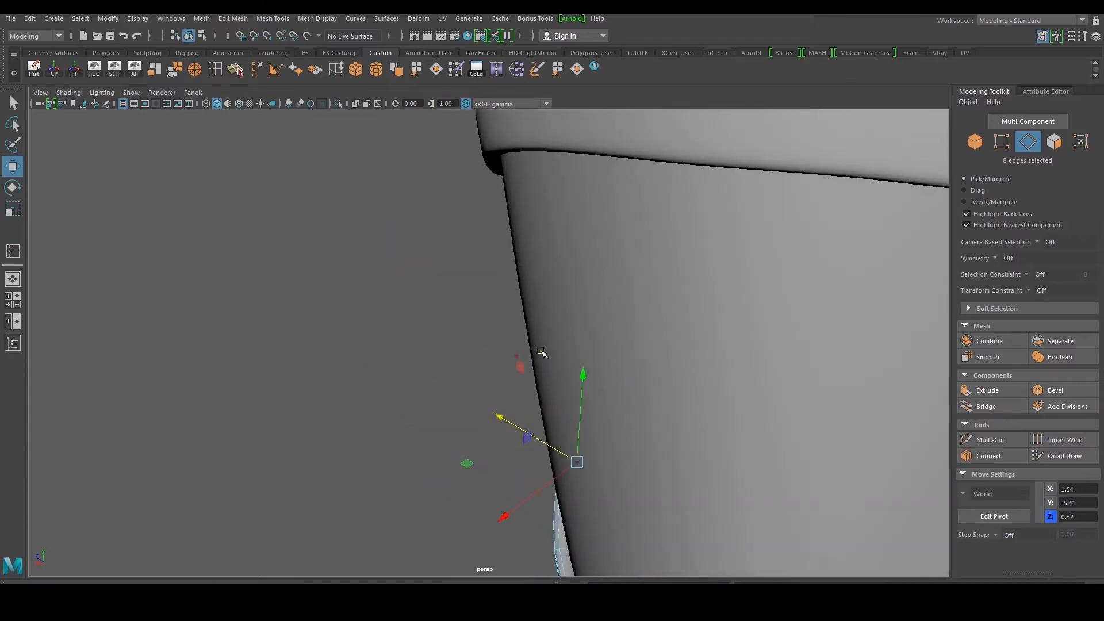
{"action": "scroll", "coordinate": [518, 355], "scroll_direction": "down", "scroll_amount": 3}
{"action": "middle_click_drag", "start_coordinate": [718, 392], "coordinate": [560, 341], "text": "alt"}
{"action": "right_click_drag", "start_coordinate": [664, 387], "coordinate": [739, 258]}
{"action": "scroll", "coordinate": [742, 257], "scroll_direction": "down", "scroll_amount": 3}
{"action": "left_click", "coordinate": [723, 280]}
{"action": "left_click_drag", "start_coordinate": [529, 327], "coordinate": [584, 366], "text": "alt"}
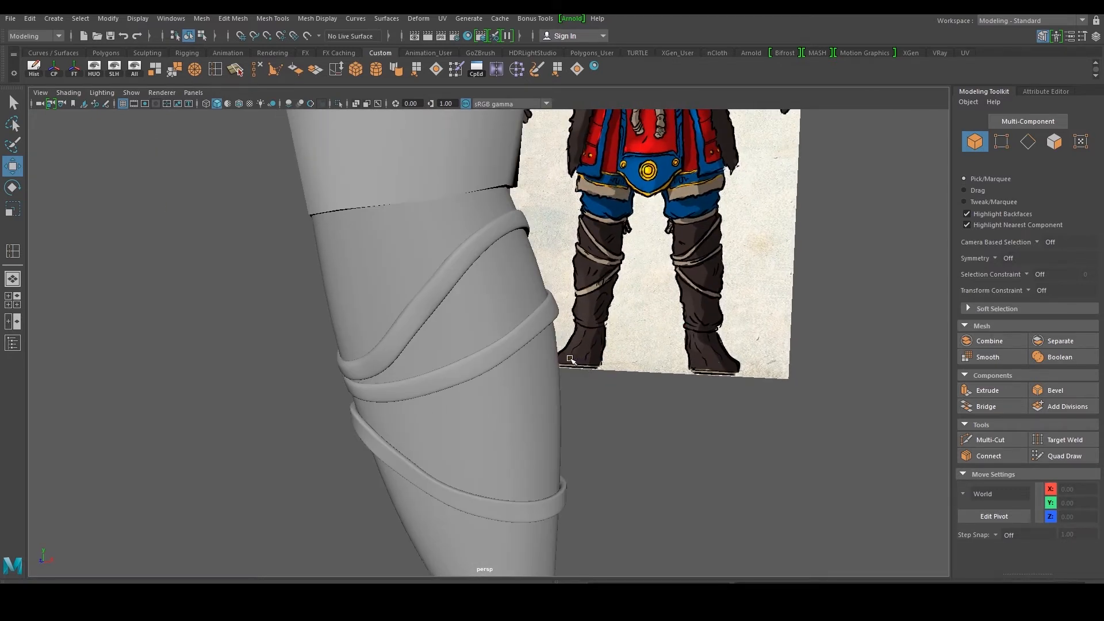
Adjust the height of cross-section edge loops at the upper strap's inner front bend and return to object selection
{"action": "left_click_drag", "start_coordinate": [546, 347], "coordinate": [562, 311], "text": "alt"}
{"action": "middle_click_drag", "start_coordinate": [561, 312], "coordinate": [561, 323], "text": "alt"}
{"action": "scroll", "coordinate": [489, 325], "scroll_direction": "up", "scroll_amount": 5}
{"action": "left_click", "coordinate": [431, 344]}
{"action": "middle_click_drag", "start_coordinate": [381, 364], "coordinate": [407, 350], "text": "alt"}
{"action": "scroll", "coordinate": [402, 362], "scroll_direction": "up", "scroll_amount": 2}
{"action": "right_click_drag", "start_coordinate": [402, 396], "coordinate": [401, 373]}
{"action": "left_click_drag", "start_coordinate": [405, 273], "coordinate": [406, 279]}
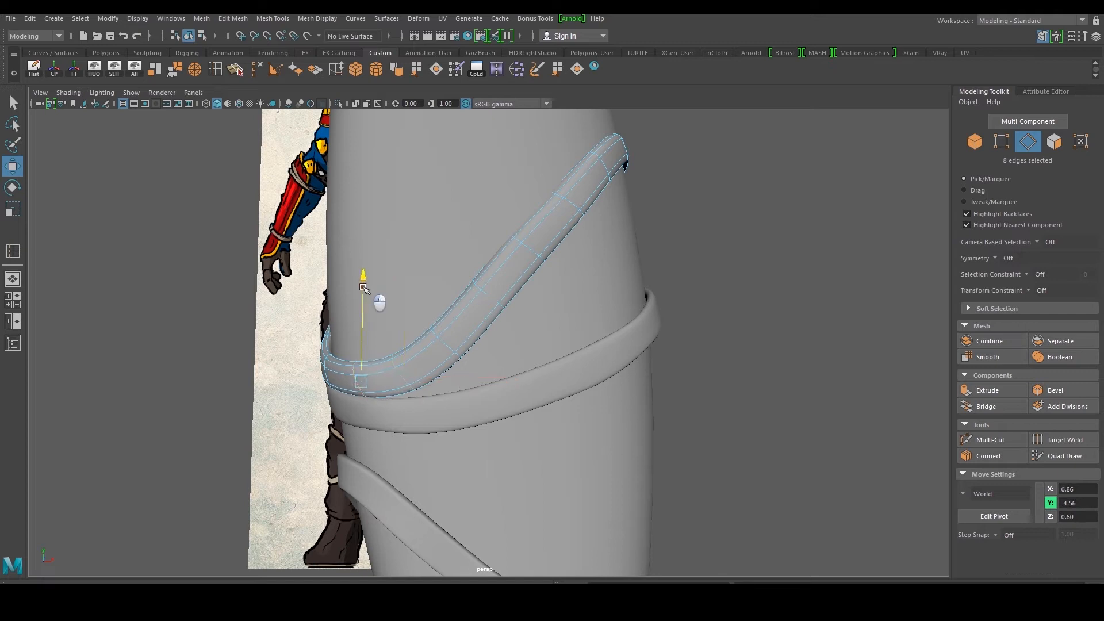
{"action": "right_click_drag", "start_coordinate": [518, 246], "coordinate": [576, 226]}
{"action": "scroll", "coordinate": [688, 226], "scroll_direction": "down", "scroll_amount": 5}
{"action": "left_click", "coordinate": [688, 228]}
{"action": "left_click_drag", "start_coordinate": [689, 230], "coordinate": [482, 383], "text": "alt"}
{"action": "scroll", "coordinate": [640, 281], "scroll_direction": "down", "scroll_amount": 4}
{"action": "scroll", "coordinate": [696, 301], "scroll_direction": "down", "scroll_amount": 2}
{"action": "scroll", "coordinate": [494, 320], "scroll_direction": "up", "scroll_amount": 8}
{"action": "scroll", "coordinate": [517, 350], "scroll_direction": "up", "scroll_amount": 3}
{"action": "left_click", "coordinate": [570, 372]}
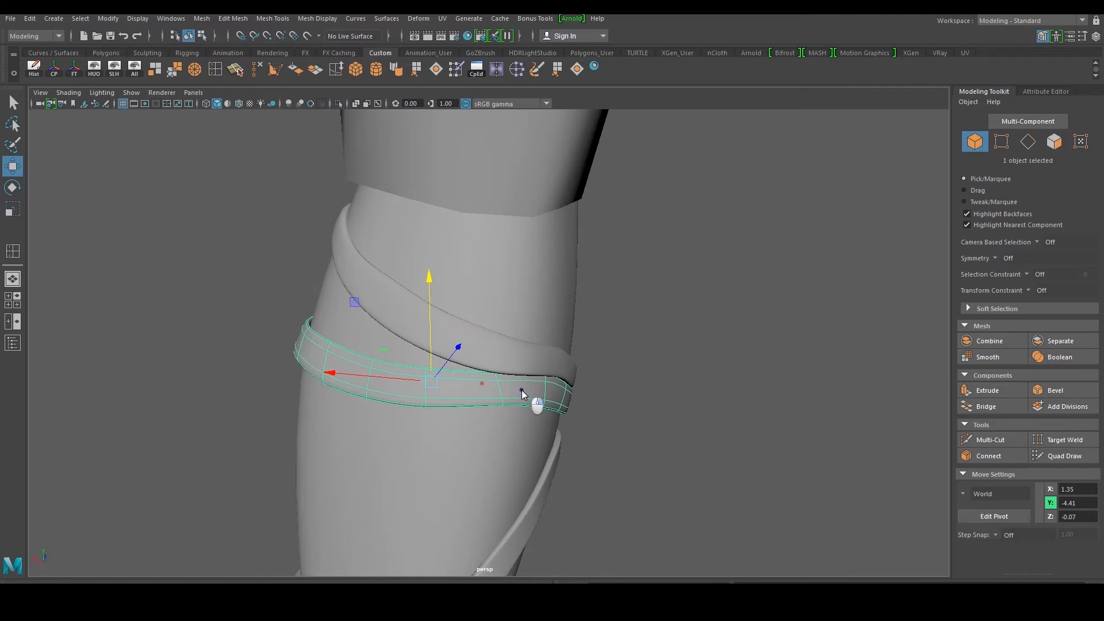
{"action": "middle_click_drag", "start_coordinate": [521, 394], "coordinate": [461, 374], "text": "alt"}
{"action": "scroll", "coordinate": [461, 375], "scroll_direction": "up", "scroll_amount": 2}
{"action": "key", "text": "F11"}
{"action": "left_click", "coordinate": [479, 414]}
{"action": "left_click_drag", "start_coordinate": [479, 414], "coordinate": [436, 399], "text": "alt"}
{"action": "scroll", "coordinate": [469, 300], "scroll_direction": "down", "scroll_amount": 3}
{"action": "left_click_drag", "start_coordinate": [545, 325], "coordinate": [483, 276], "text": "alt"}
{"action": "scroll", "coordinate": [493, 283], "scroll_direction": "down", "scroll_amount": 3}
{"action": "left_click_drag", "start_coordinate": [716, 279], "coordinate": [545, 468], "text": "ctrl"}
{"action": "scroll", "coordinate": [545, 467], "scroll_direction": "up", "scroll_amount": 3}
{"action": "left_click_drag", "start_coordinate": [517, 345], "coordinate": [469, 323], "text": "alt"}
{"action": "scroll", "coordinate": [468, 323], "scroll_direction": "up", "scroll_amount": 3}
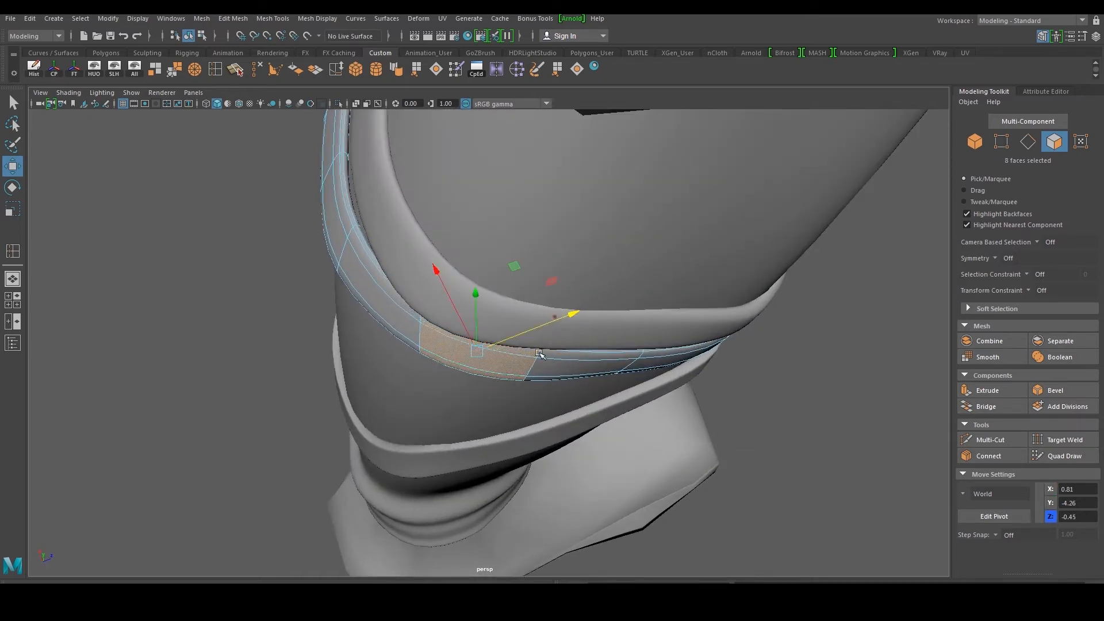
{"action": "right_click_drag", "start_coordinate": [354, 279], "coordinate": [410, 258]}
{"action": "left_click", "coordinate": [294, 249]}
Insert an edge loop around the calf mesh just below its upper edge
{"action": "scroll", "coordinate": [653, 327], "scroll_direction": "down", "scroll_amount": 3}
{"action": "left_click_drag", "start_coordinate": [653, 328], "coordinate": [590, 316], "text": "alt"}
{"action": "middle_click_drag", "start_coordinate": [590, 316], "coordinate": [582, 339], "text": "alt"}
{"action": "left_click_drag", "start_coordinate": [569, 339], "coordinate": [569, 330], "text": "alt"}
{"action": "left_click", "coordinate": [570, 329]}
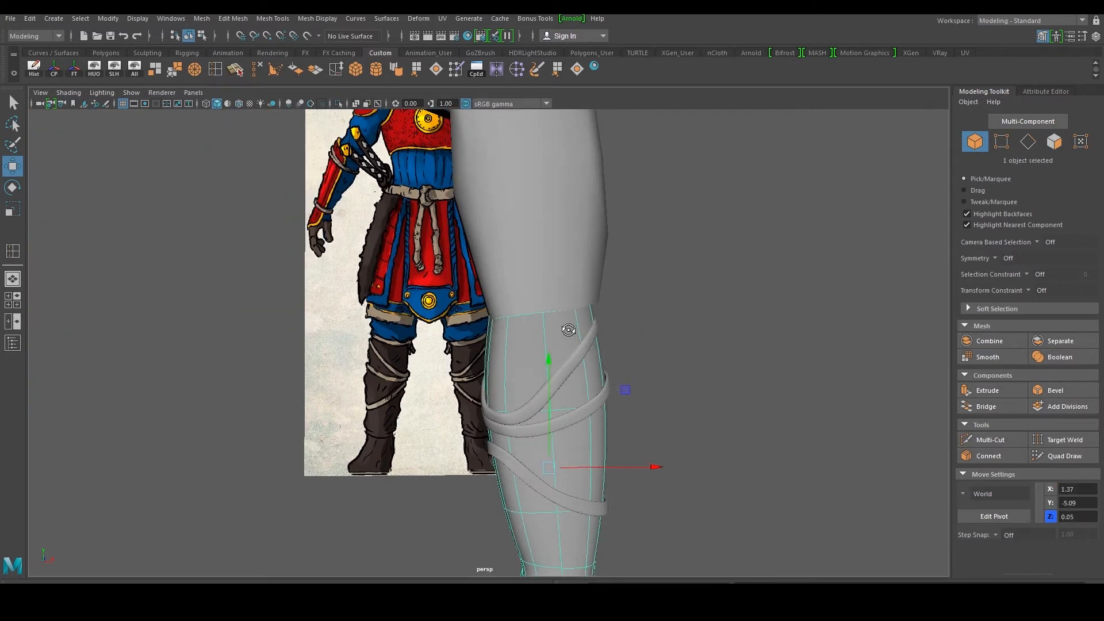
{"action": "scroll", "coordinate": [570, 329], "scroll_direction": "up", "scroll_amount": 4}
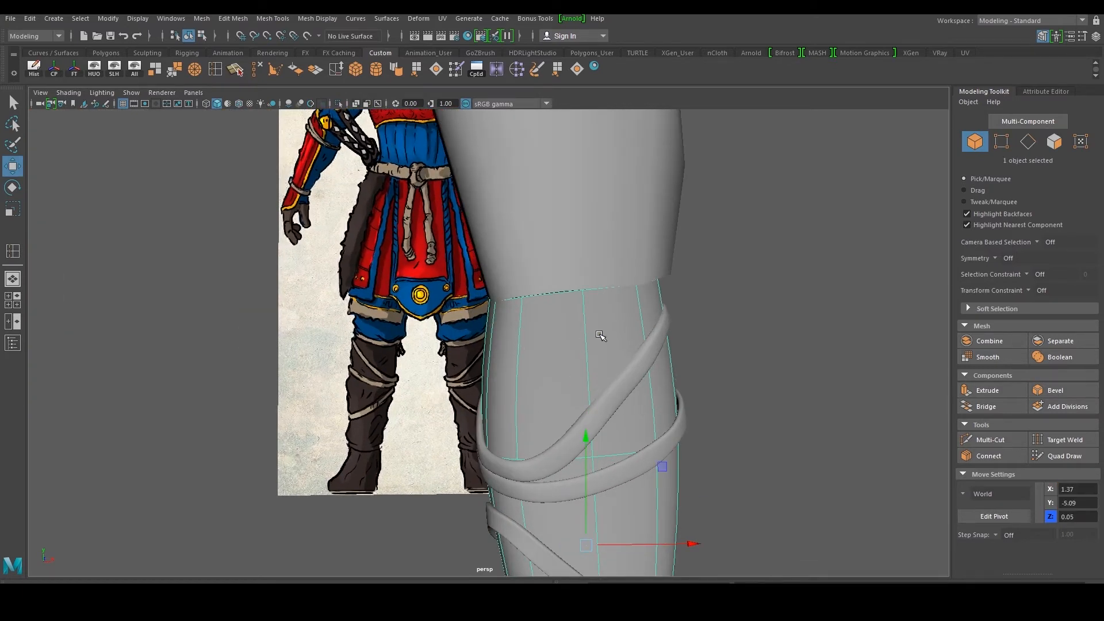
{"action": "middle_click_drag", "start_coordinate": [601, 336], "coordinate": [591, 336], "text": "alt"}
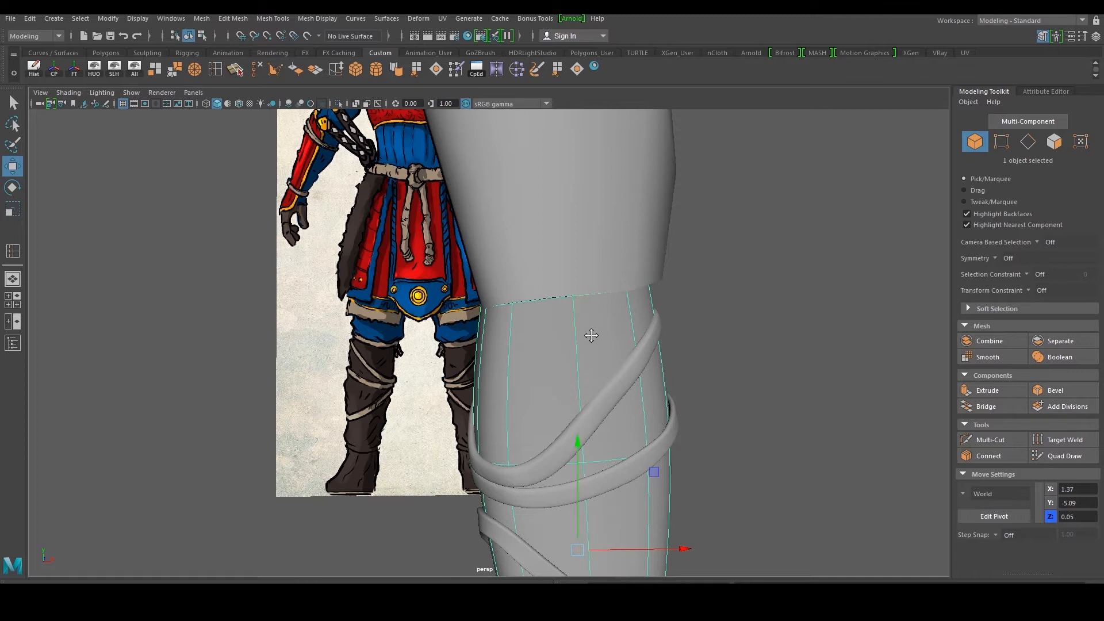
{"action": "left_click_drag", "start_coordinate": [592, 336], "coordinate": [624, 320], "text": "alt"}
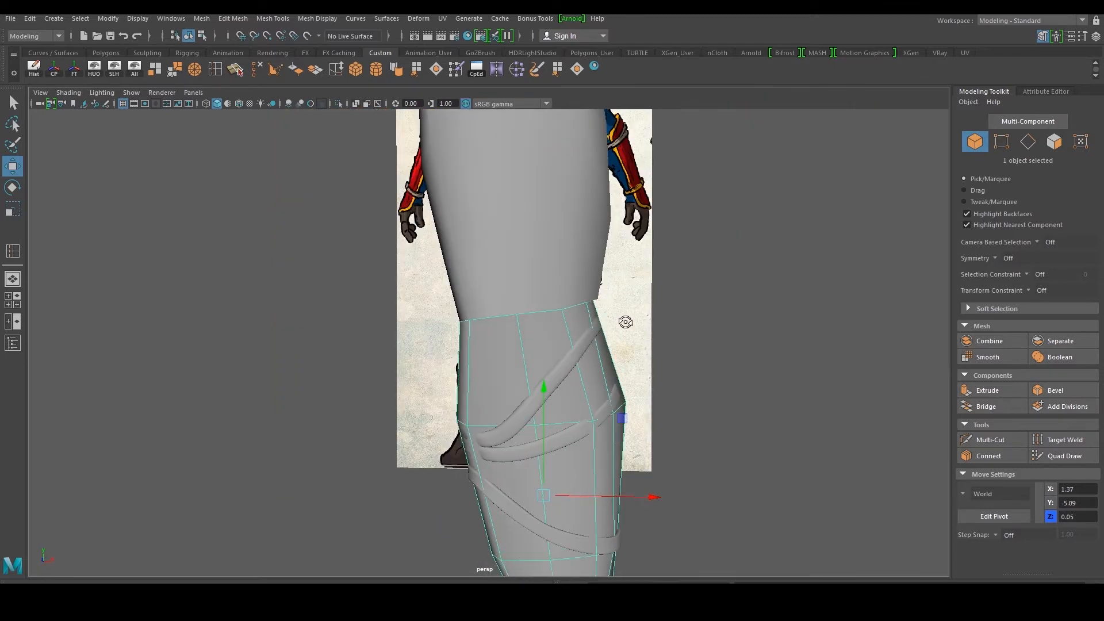
{"action": "left_click", "coordinate": [221, 70]}
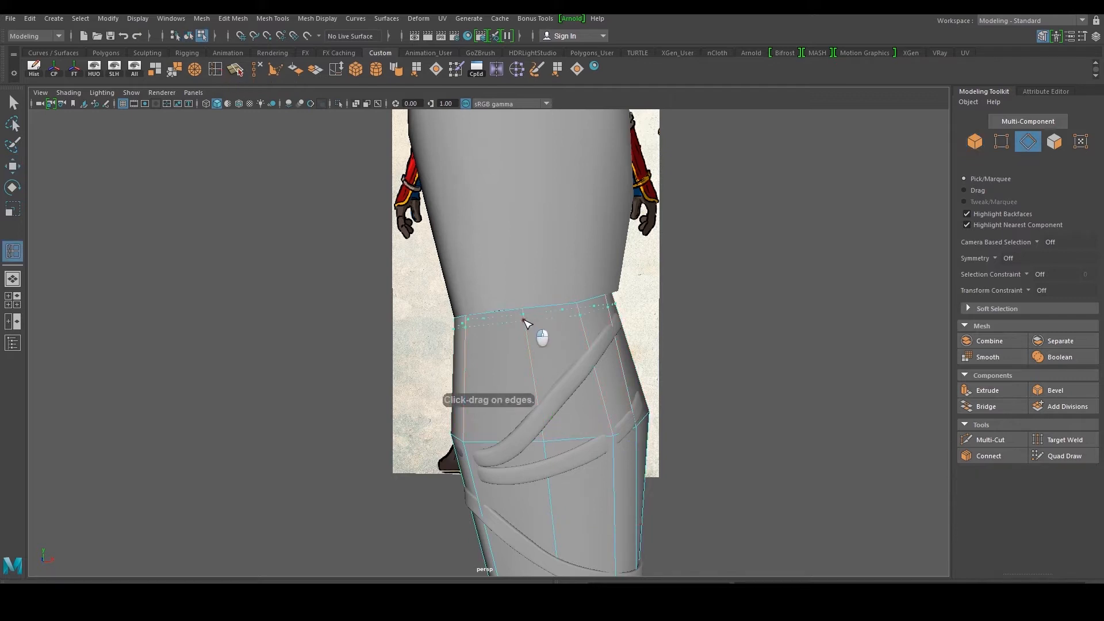
{"action": "left_click", "coordinate": [525, 325]}
{"action": "scroll", "coordinate": [535, 320], "scroll_direction": "up", "scroll_amount": 4}
Select the full ring of 12 narrow faces along the calf mesh's upper edge
{"action": "key", "text": "w"}
{"action": "right_click_drag", "start_coordinate": [544, 279], "coordinate": [543, 308]}
{"action": "left_click_drag", "start_coordinate": [373, 279], "coordinate": [773, 316]}
{"action": "left_click", "coordinate": [435, 341], "text": "shift"}
{"action": "left_click_drag", "start_coordinate": [437, 341], "coordinate": [546, 344], "text": "alt"}
{"action": "left_click", "coordinate": [700, 344], "text": "shift"}
{"action": "left_click", "coordinate": [586, 329], "text": "shift"}
{"action": "left_click", "coordinate": [624, 334], "text": "shift"}
{"action": "left_click_drag", "start_coordinate": [624, 335], "coordinate": [631, 343], "text": "alt"}
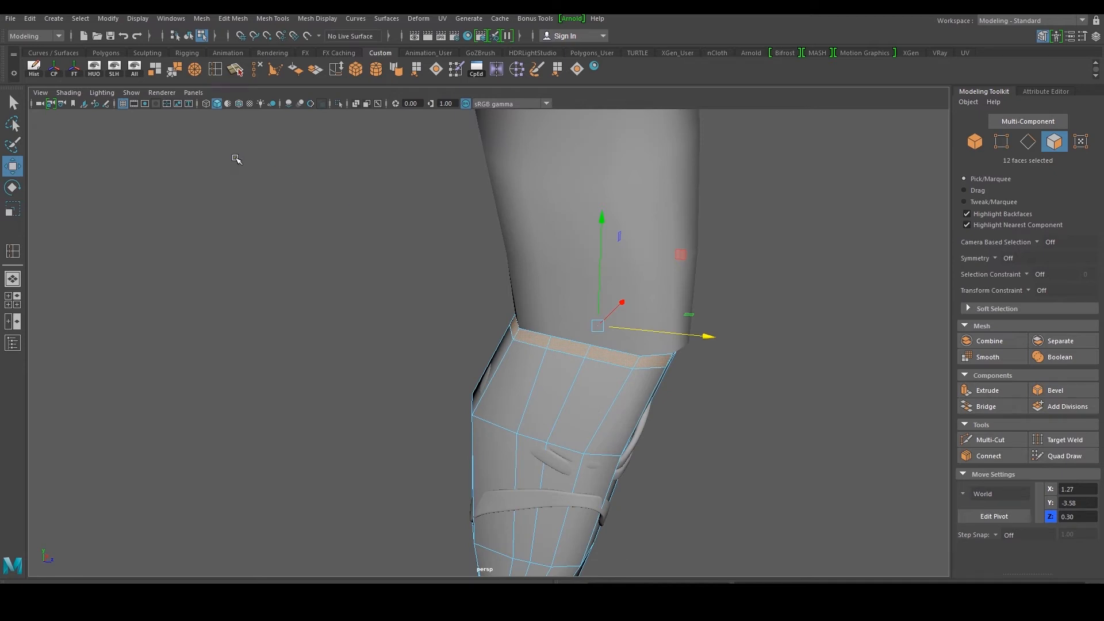
Duplicate the selected ring of faces, pull the copy slightly outward from the leg, and return to object selection
{"action": "left_click", "coordinate": [315, 70]}
{"action": "scroll", "coordinate": [650, 319], "scroll_direction": "up", "scroll_amount": 3}
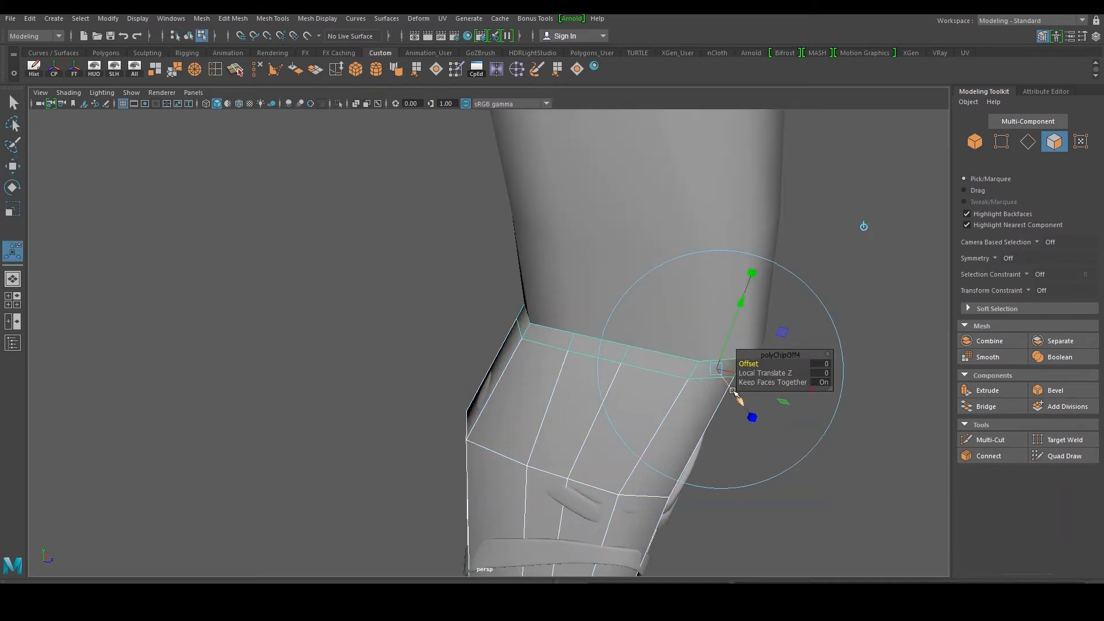
{"action": "left_click", "coordinate": [735, 394]}
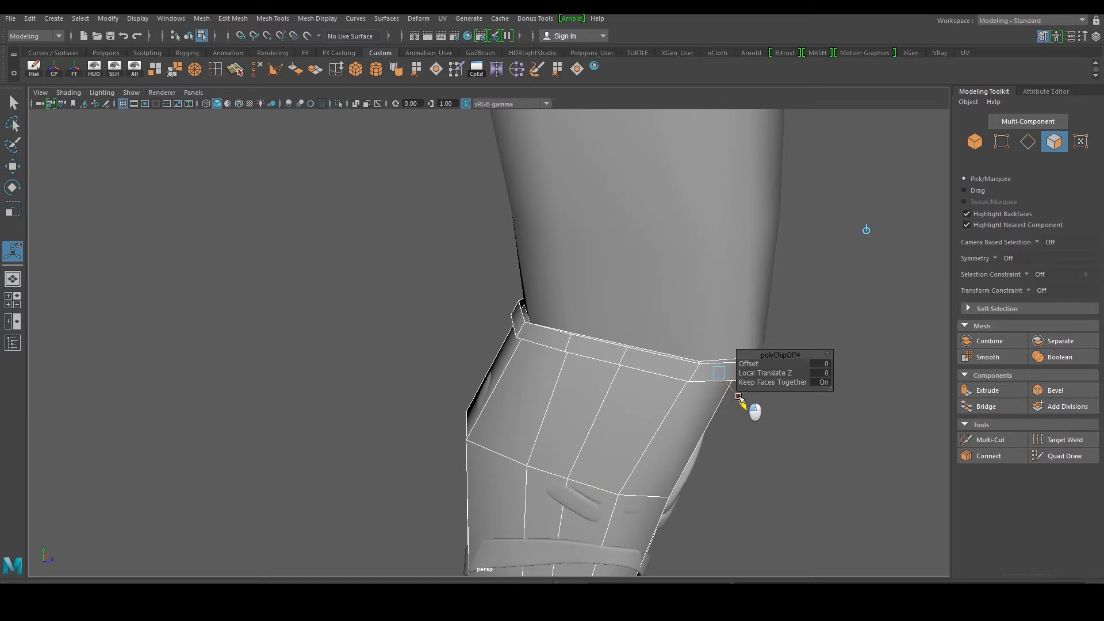
{"action": "right_click_drag", "start_coordinate": [524, 278], "coordinate": [497, 285]}
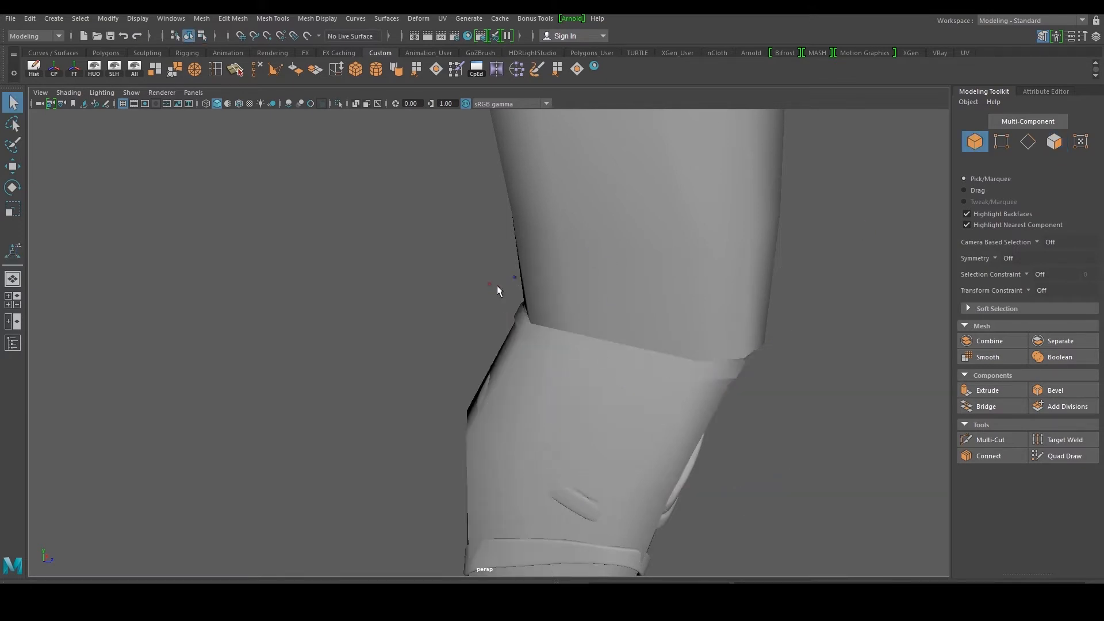
{"action": "left_click_drag", "start_coordinate": [497, 285], "coordinate": [578, 331], "text": "alt"}
{"action": "left_click", "coordinate": [578, 335]}
{"action": "left_click_drag", "start_coordinate": [542, 378], "coordinate": [534, 421], "text": "alt"}
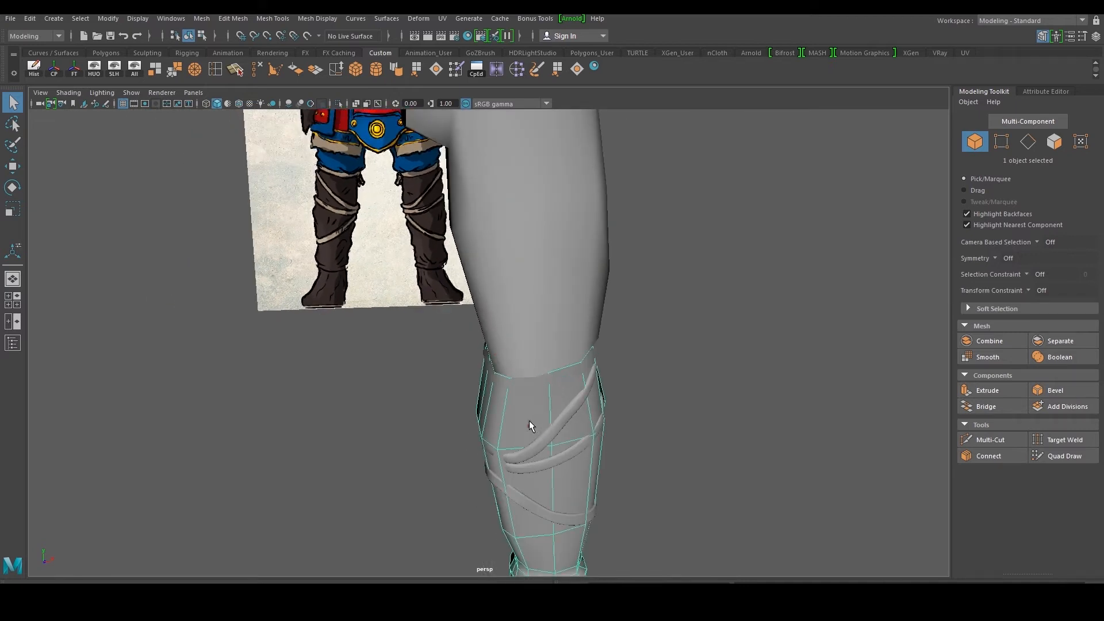
Extrude all faces of the duplicated ring at the calf's top to give the band a slight thickness
{"action": "left_click", "coordinate": [675, 350]}
{"action": "left_click_drag", "start_coordinate": [675, 350], "coordinate": [511, 332], "text": "alt"}
{"action": "left_click", "coordinate": [477, 335]}
{"action": "scroll", "coordinate": [475, 335], "scroll_direction": "up", "scroll_amount": 3}
{"action": "mouse_move", "coordinate": [512, 332]}
{"action": "right_mouse_down"}
{"action": "mouse_move", "coordinate": [512, 346]}
{"action": "mouse_move", "coordinate": [512, 313]}
{"action": "right_mouse_up"}
{"action": "left_click_drag", "start_coordinate": [621, 363], "coordinate": [532, 357], "text": "alt"}
{"action": "right_click_drag", "start_coordinate": [532, 357], "coordinate": [535, 375], "text": "shift"}
{"action": "scroll", "coordinate": [512, 342], "scroll_direction": "up", "scroll_amount": 3}
{"action": "left_click_drag", "start_coordinate": [461, 468], "coordinate": [468, 465]}
{"action": "left_click", "coordinate": [339, 346]}
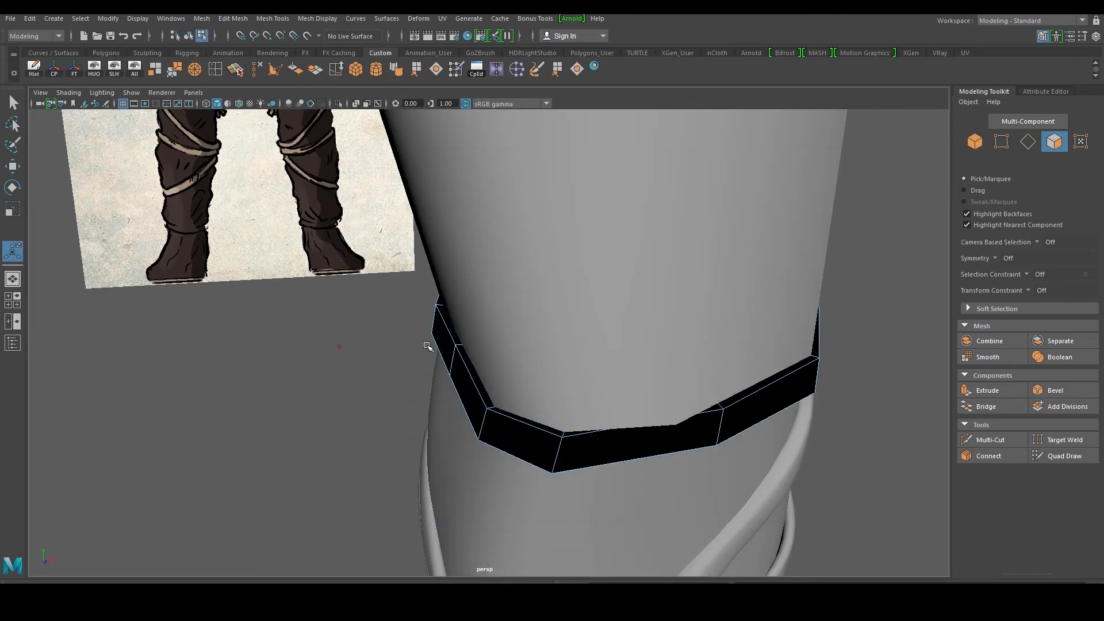
Return to object selection and reverse the band's face normals
{"action": "right_click_drag", "start_coordinate": [438, 277], "coordinate": [446, 335]}
{"action": "right_click_drag", "start_coordinate": [476, 264], "coordinate": [476, 263]}
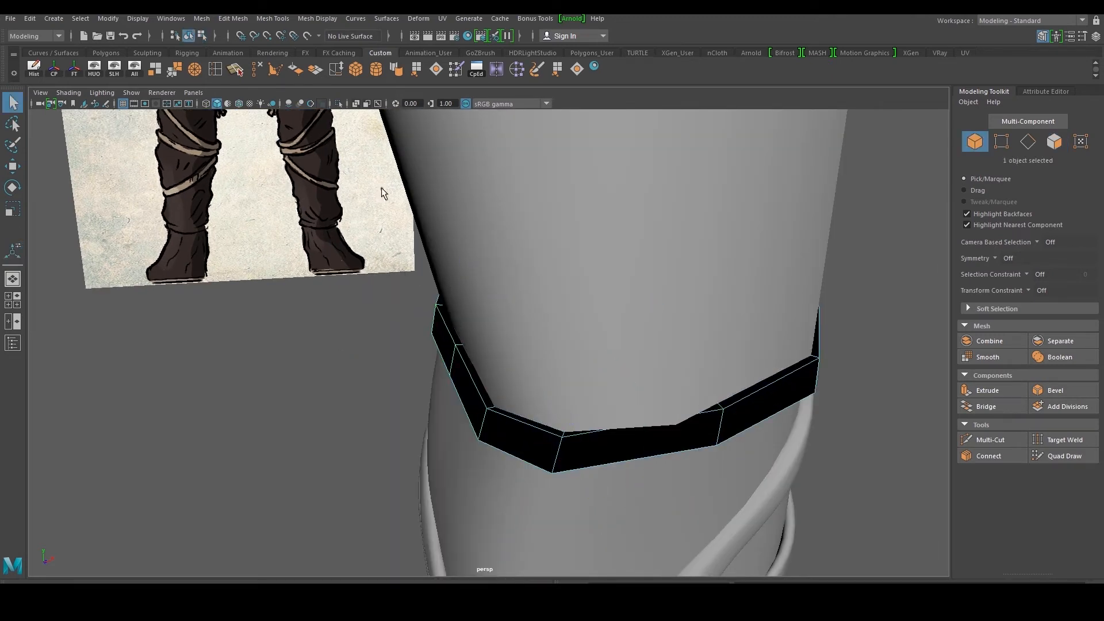
{"action": "left_click", "coordinate": [296, 74]}
{"action": "left_click", "coordinate": [391, 293]}
{"action": "left_click", "coordinate": [447, 337]}
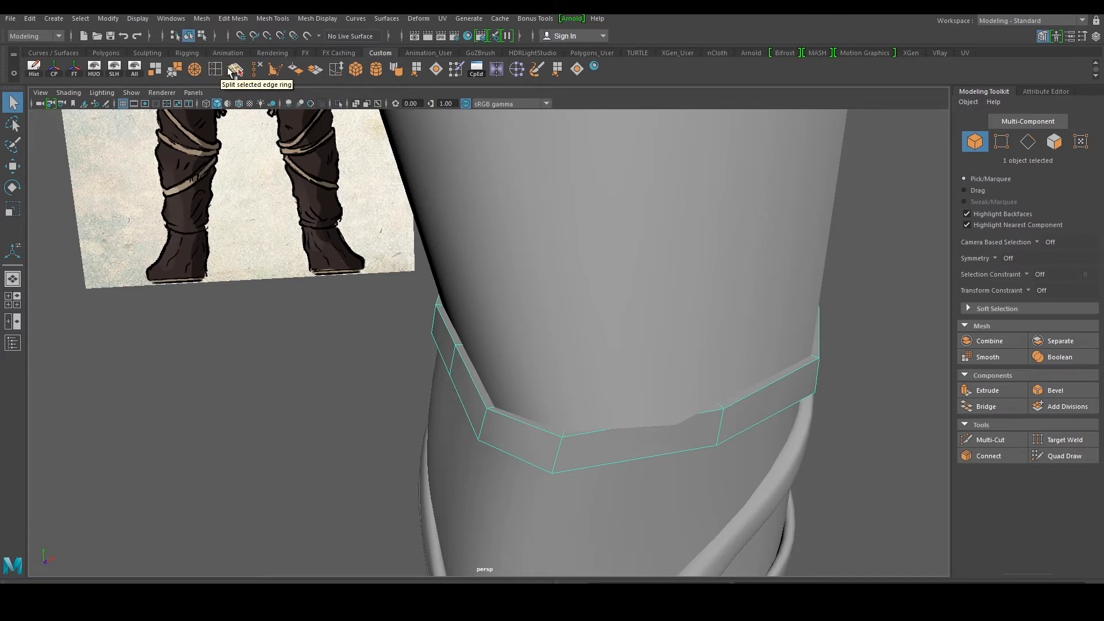
Insert supporting edge loops around the band close to its upper and lower edges
{"action": "left_click", "coordinate": [223, 71]}
{"action": "scroll", "coordinate": [425, 354], "scroll_direction": "up", "scroll_amount": 3}
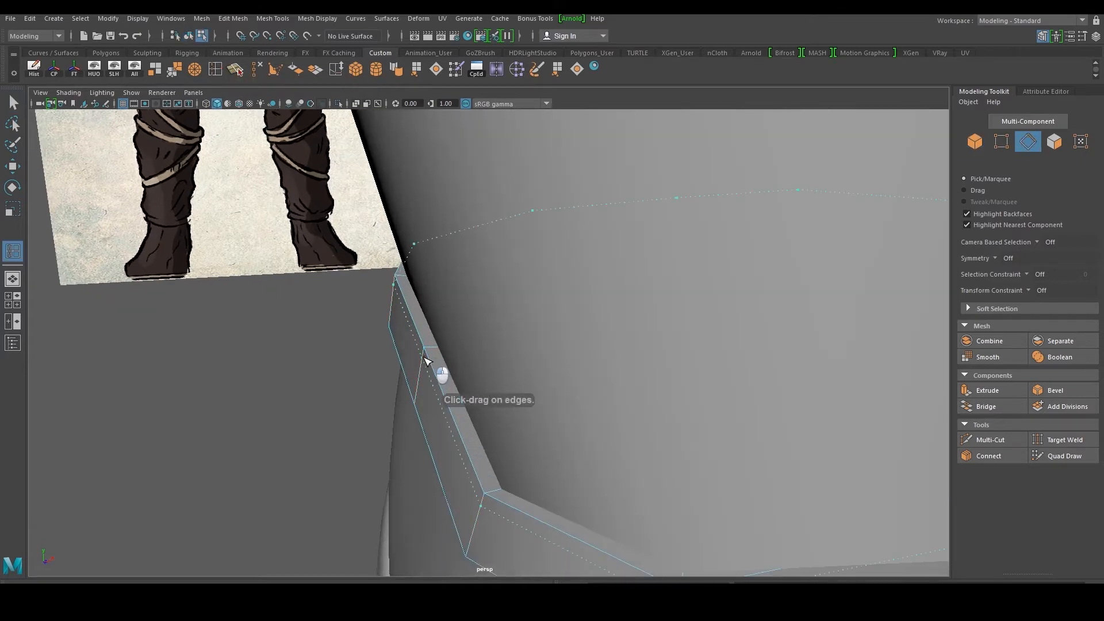
{"action": "left_click", "coordinate": [426, 360]}
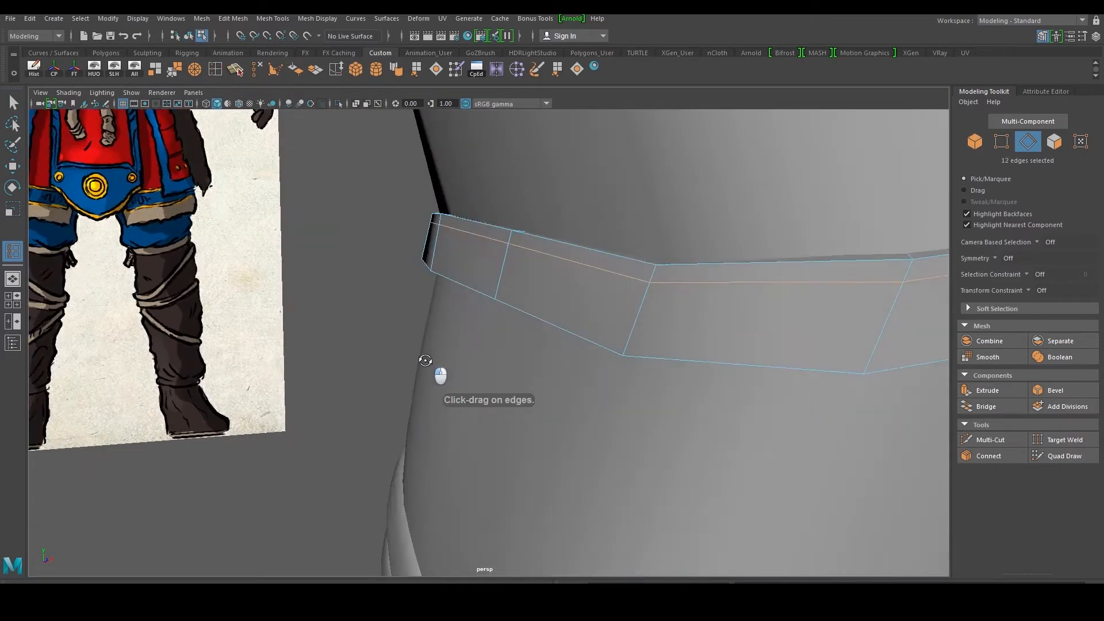
{"action": "scroll", "coordinate": [515, 249], "scroll_direction": "up", "scroll_amount": 2}
{"action": "left_click_drag", "start_coordinate": [518, 237], "coordinate": [468, 296], "text": "alt"}
Raise the edge loop along the band's top rim slightly and adjust its scale
{"action": "key", "text": "w"}
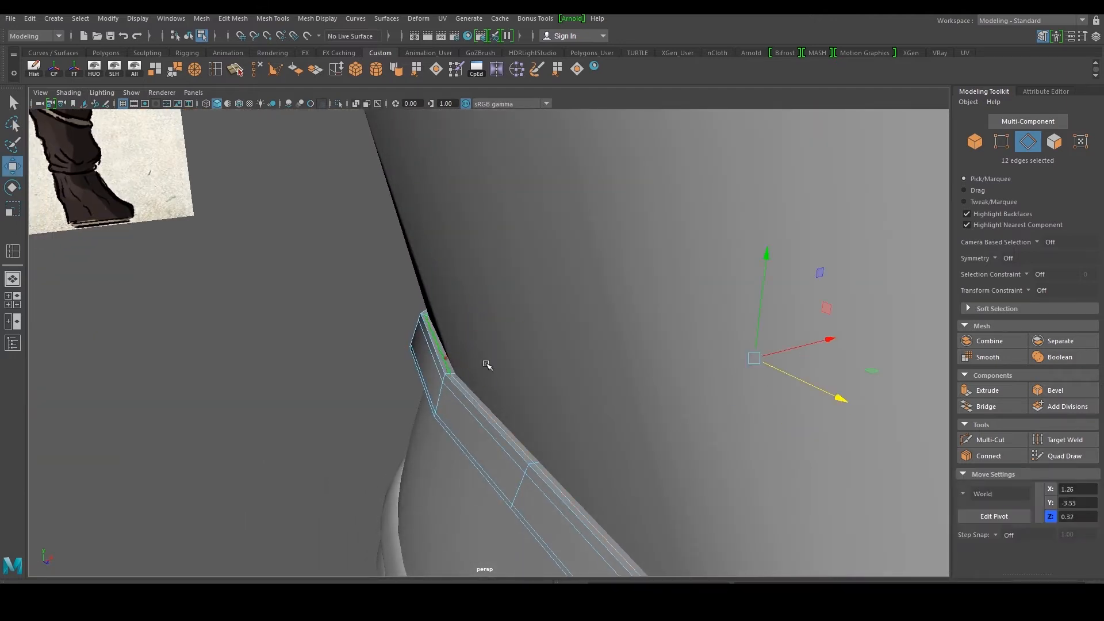
{"action": "middle_click_drag", "start_coordinate": [484, 360], "coordinate": [459, 325], "text": "alt"}
{"action": "left_click_drag", "start_coordinate": [720, 199], "coordinate": [721, 195]}
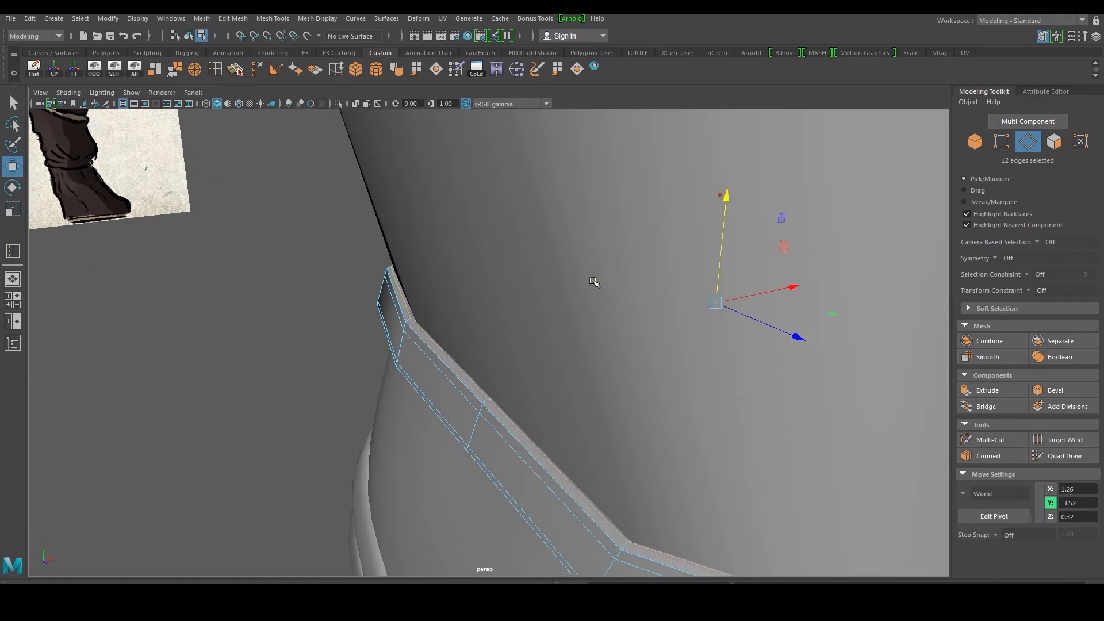
{"action": "middle_click_drag", "start_coordinate": [437, 375], "coordinate": [443, 373]}
{"action": "key", "text": "r"}
{"action": "left_click_drag", "start_coordinate": [713, 315], "coordinate": [717, 318]}
{"action": "middle_click_drag", "start_coordinate": [549, 408], "coordinate": [545, 315], "text": "alt"}
Select the edge loop near the band's lower rim, lower it slightly, and return to object selection
{"action": "double_click", "coordinate": [487, 349]}
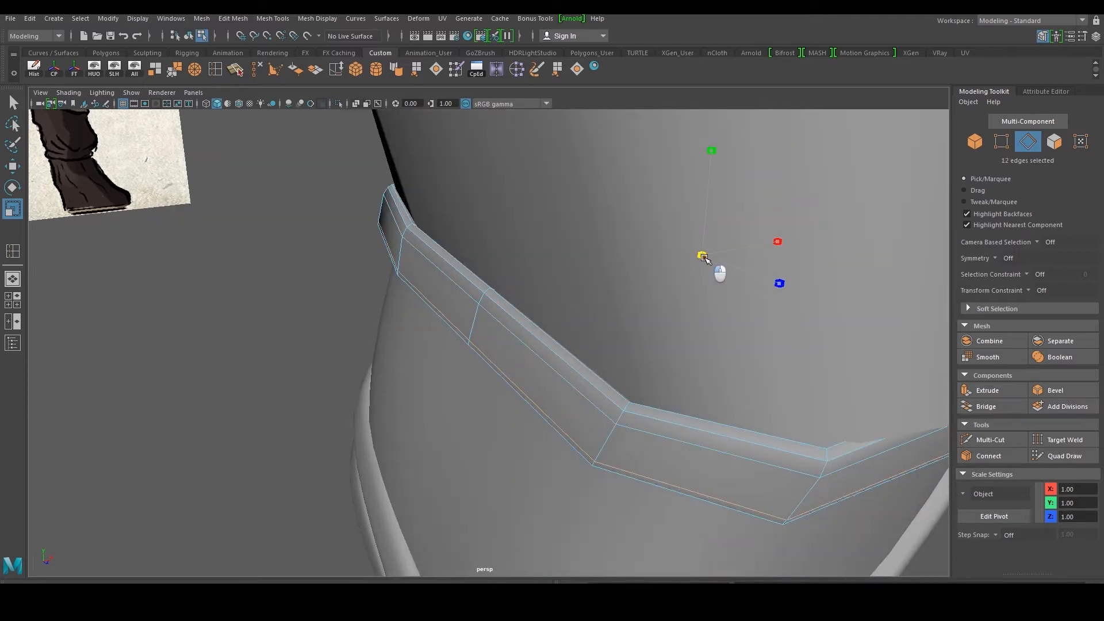
{"action": "left_click_drag", "start_coordinate": [705, 261], "coordinate": [429, 240], "text": "alt"}
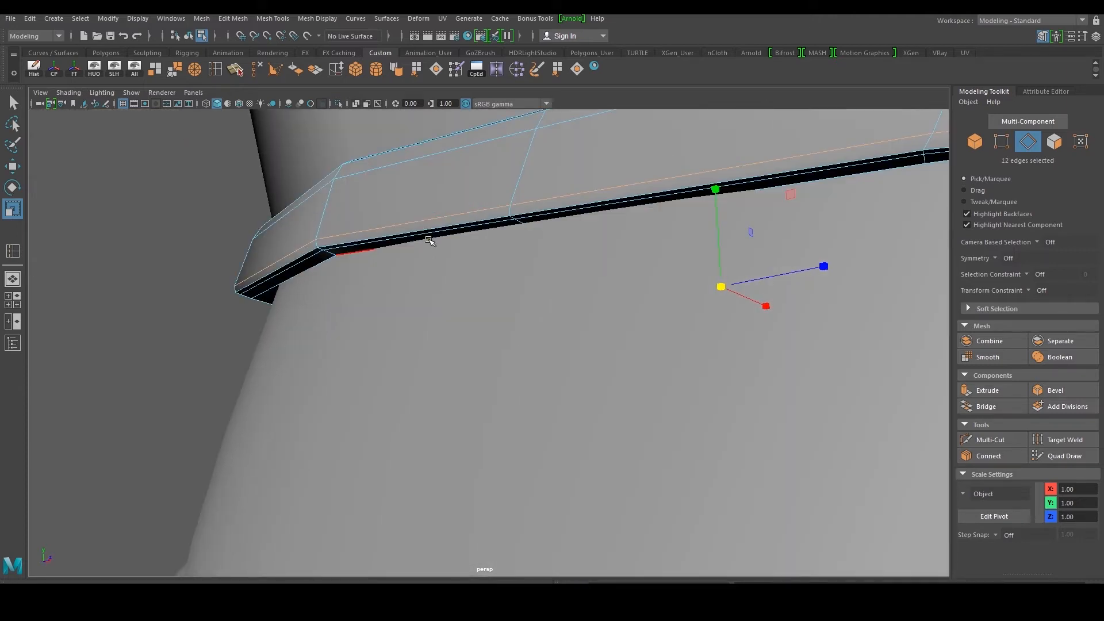
{"action": "key", "text": "w"}
{"action": "left_click_drag", "start_coordinate": [713, 187], "coordinate": [712, 192]}
{"action": "right_click_drag", "start_coordinate": [510, 153], "coordinate": [559, 132]}
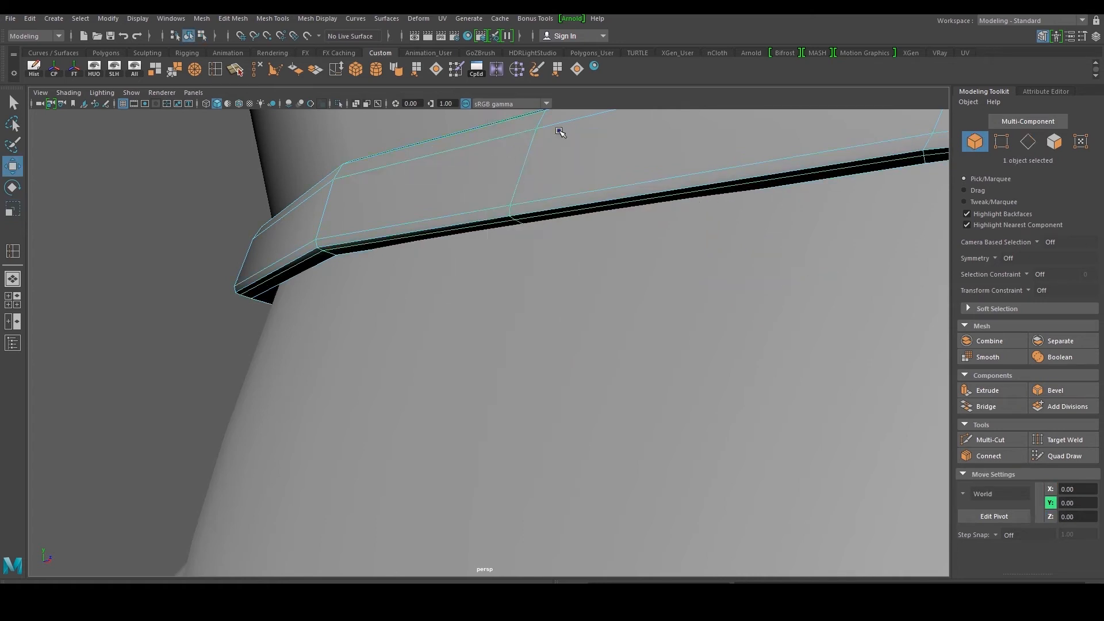
Show the band in smooth preview and deselect everything to check it around the calf
{"action": "scroll", "coordinate": [559, 131], "scroll_direction": "down", "scroll_amount": 5}
{"action": "left_click_drag", "start_coordinate": [542, 259], "coordinate": [530, 278], "text": "alt"}
{"action": "left_click", "coordinate": [509, 350]}
{"action": "scroll", "coordinate": [508, 349], "scroll_direction": "down", "scroll_amount": 5}
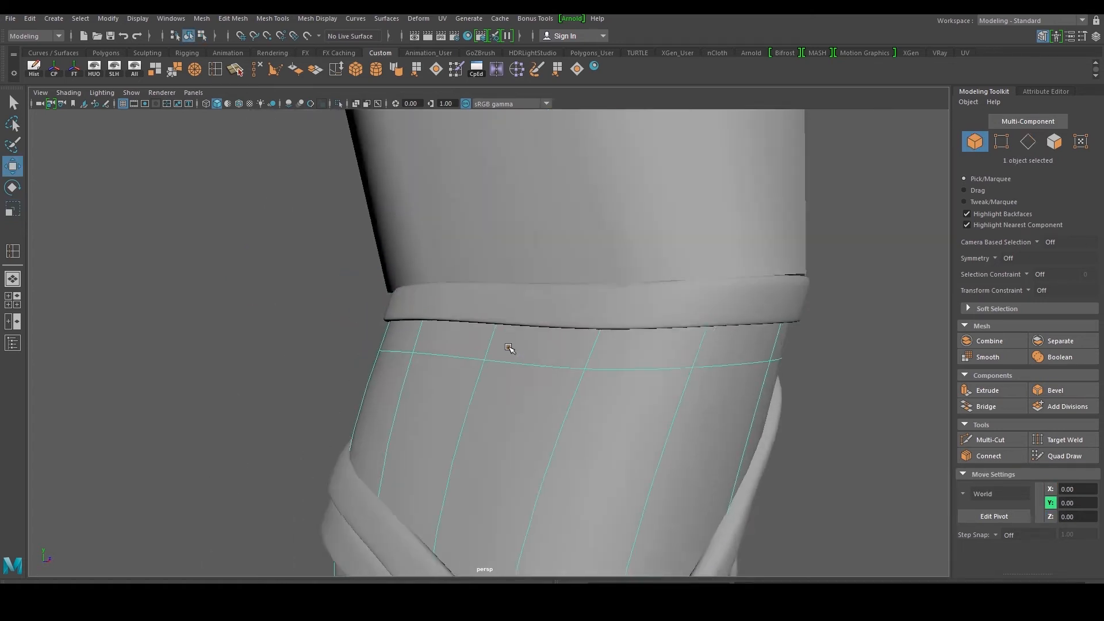
{"action": "left_click", "coordinate": [734, 326]}
{"action": "left_click_drag", "start_coordinate": [734, 326], "coordinate": [569, 339], "text": "alt"}
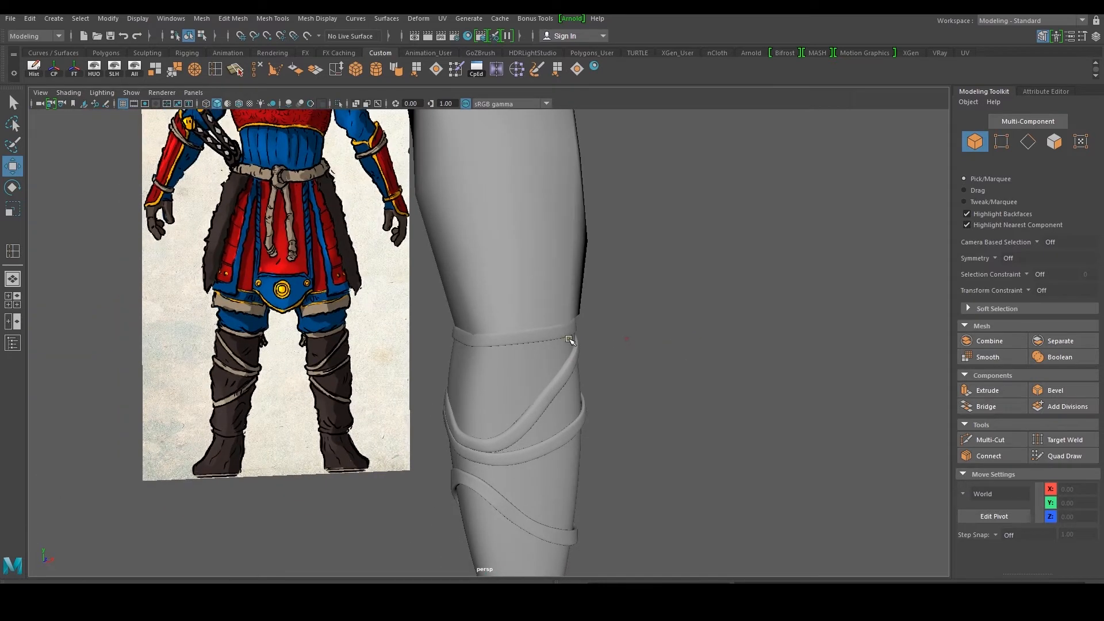
Center the top band's pivot and scale it to 1.01 in X and Z and 1.07 in Y
{"action": "left_click", "coordinate": [563, 332]}
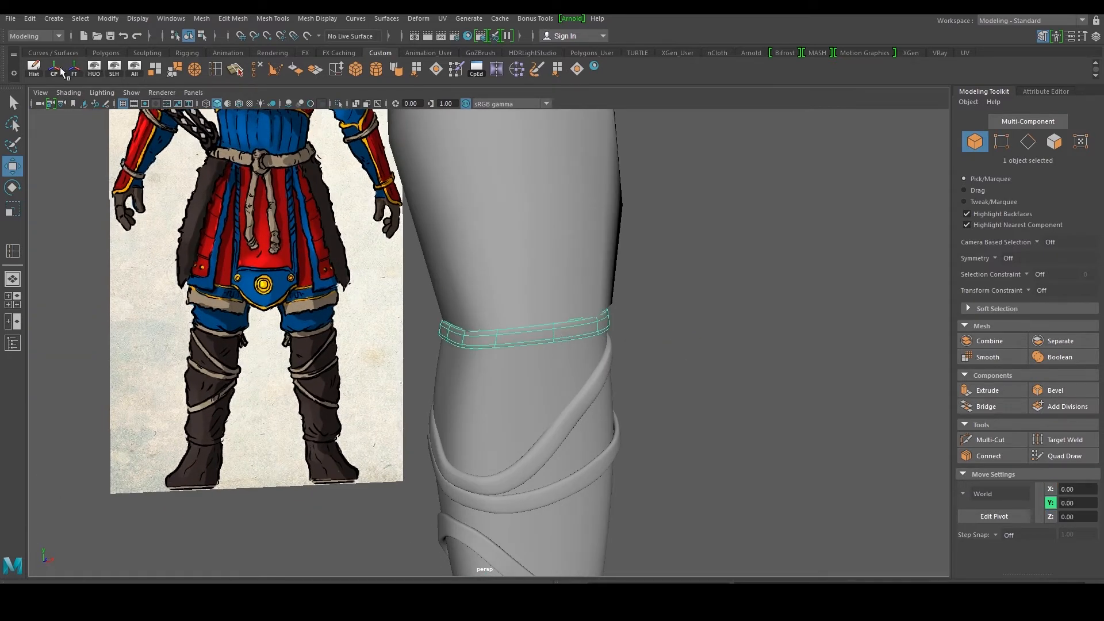
{"action": "left_click", "coordinate": [62, 69]}
{"action": "scroll", "coordinate": [547, 305], "scroll_direction": "up", "scroll_amount": 3}
{"action": "key", "text": "r"}
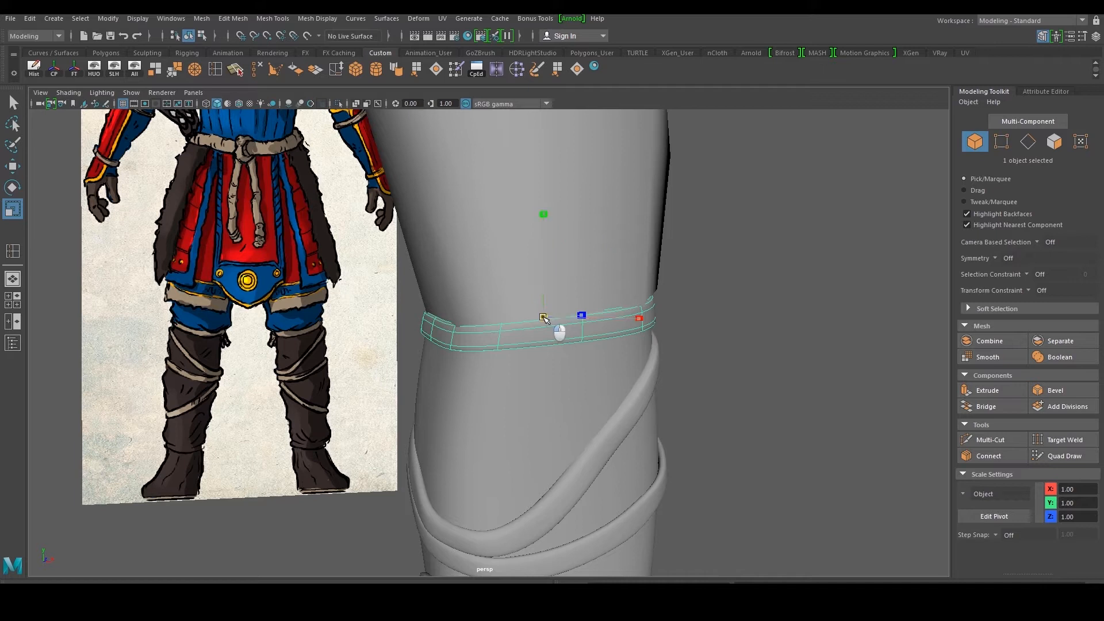
{"action": "left_click_drag", "start_coordinate": [543, 317], "coordinate": [548, 214]}
Shift the scaled band slightly so it sits evenly around the calf's top, and deselect it
{"action": "left_click_drag", "start_coordinate": [547, 214], "coordinate": [480, 301], "text": "alt"}
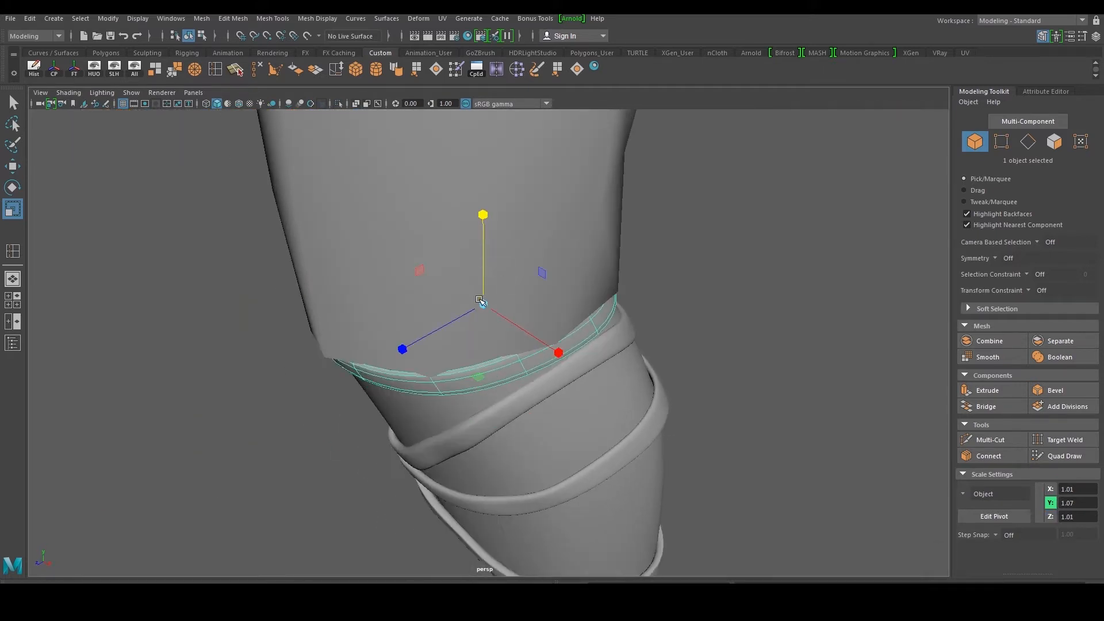
{"action": "key", "text": "w"}
{"action": "left_click_drag", "start_coordinate": [482, 211], "coordinate": [654, 240]}
{"action": "left_click_drag", "start_coordinate": [618, 314], "coordinate": [613, 315]}
{"action": "left_click", "coordinate": [741, 318]}
{"action": "right_click_drag", "start_coordinate": [741, 318], "coordinate": [698, 304], "text": "alt"}
{"action": "left_click_drag", "start_coordinate": [698, 305], "coordinate": [540, 312], "text": "alt"}
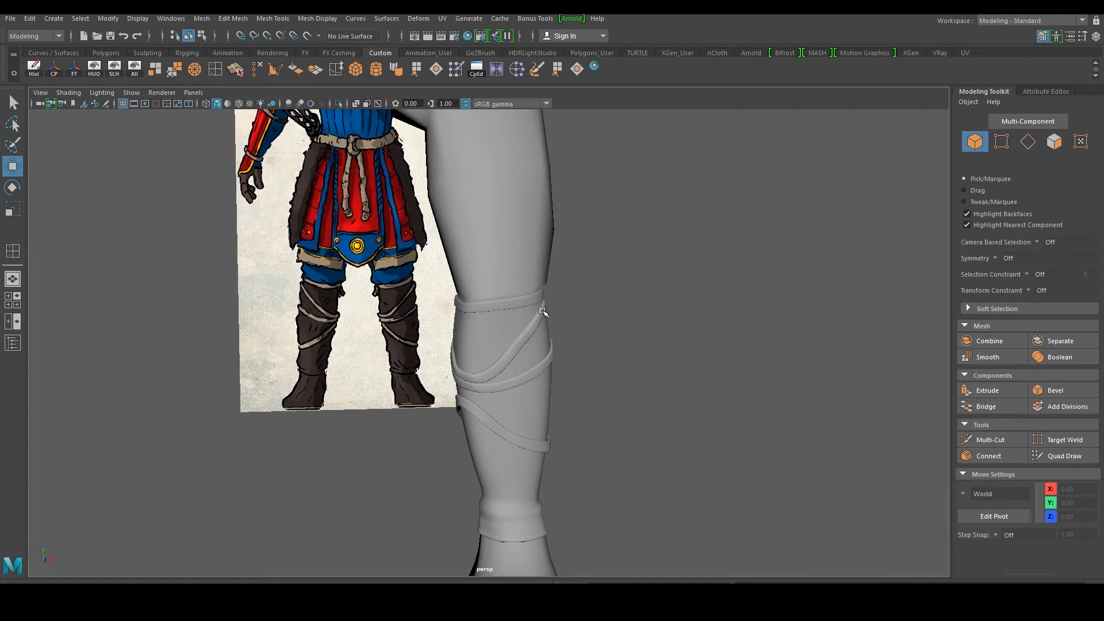
Insert two edge loops around the calf mesh, one above and one below its widest section
{"action": "scroll", "coordinate": [540, 313], "scroll_direction": "down", "scroll_amount": 2}
{"action": "left_click", "coordinate": [527, 375]}
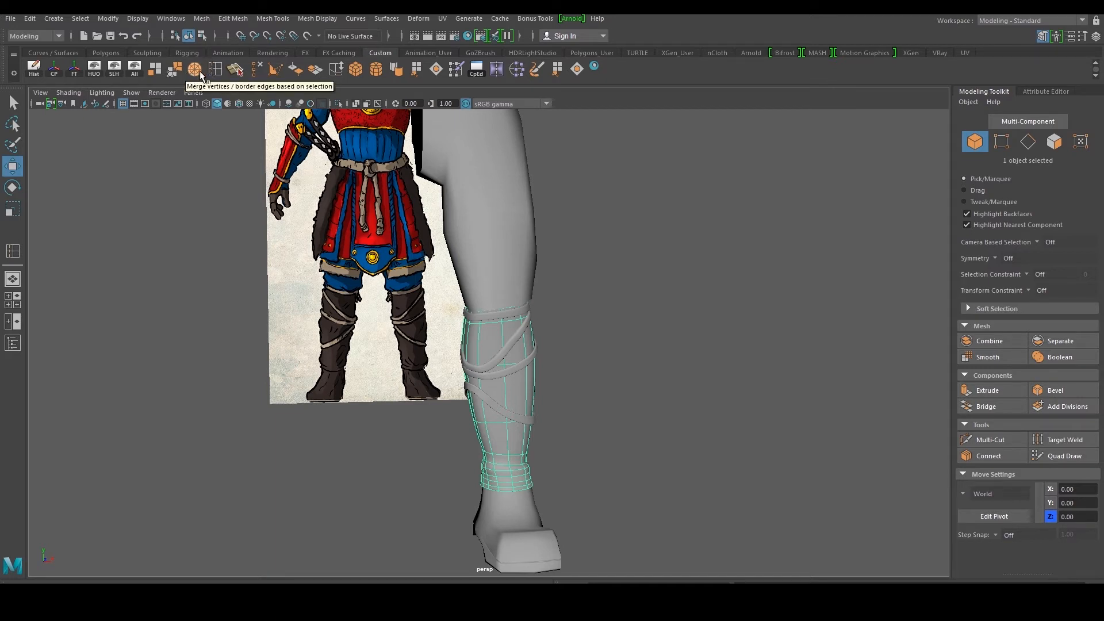
{"action": "left_click", "coordinate": [219, 79]}
{"action": "scroll", "coordinate": [556, 416], "scroll_direction": "up", "scroll_amount": 3}
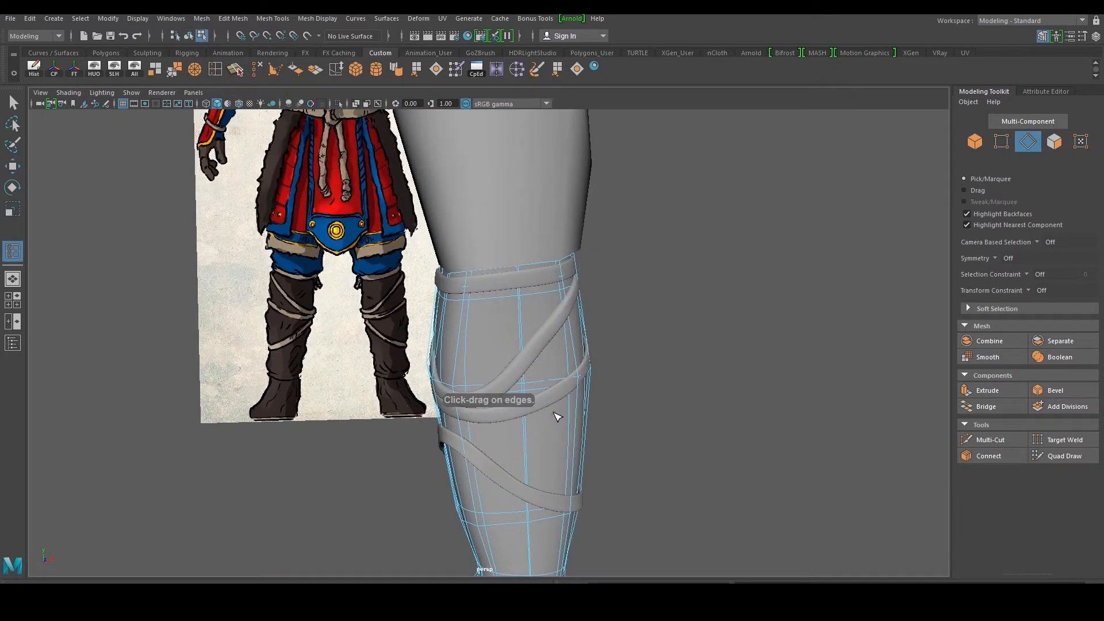
{"action": "left_click_drag", "start_coordinate": [520, 337], "coordinate": [524, 349]}
{"action": "middle_click_drag", "start_coordinate": [542, 561], "coordinate": [537, 391], "text": "alt"}
{"action": "left_click_drag", "start_coordinate": [520, 303], "coordinate": [520, 303]}
{"action": "key", "text": "w"}
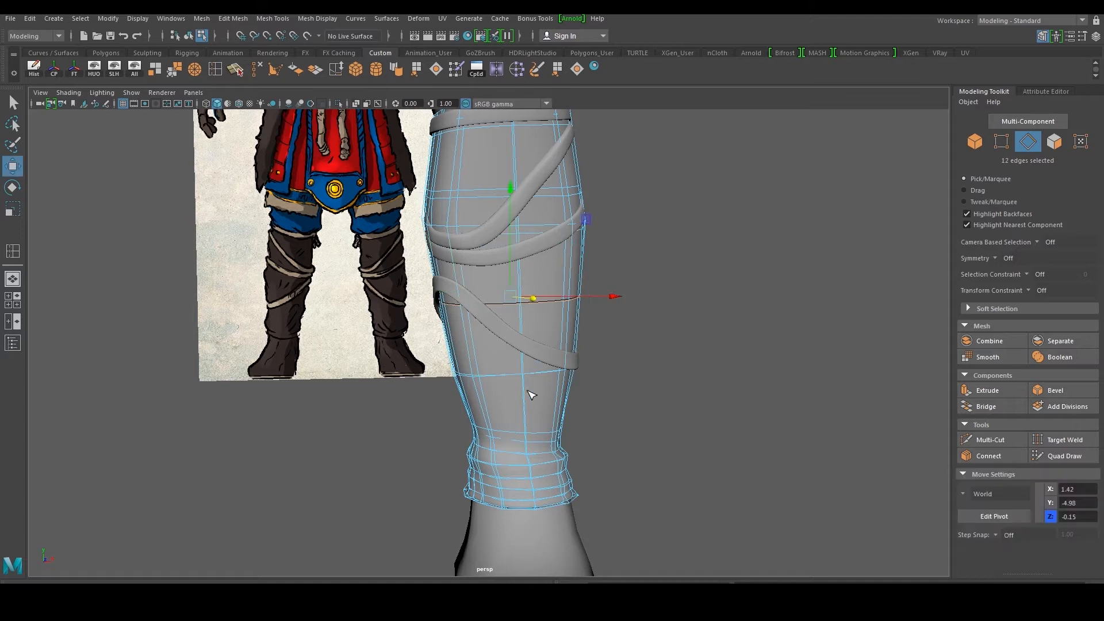
Show the calf mesh in smooth preview and return to object selection
{"action": "key", "text": "3"}
{"action": "scroll", "coordinate": [658, 268], "scroll_direction": "up", "scroll_amount": 1}
{"action": "left_click", "coordinate": [675, 263]}
{"action": "left_click_drag", "start_coordinate": [566, 271], "coordinate": [545, 268], "text": "alt"}
{"action": "right_click_drag", "start_coordinate": [544, 268], "coordinate": [597, 253]}
Examine the smoothed calf, its straps and the top band from several sides against the reference image
{"action": "left_click_drag", "start_coordinate": [581, 308], "coordinate": [656, 346], "text": "alt"}
{"action": "left_click", "coordinate": [659, 346]}
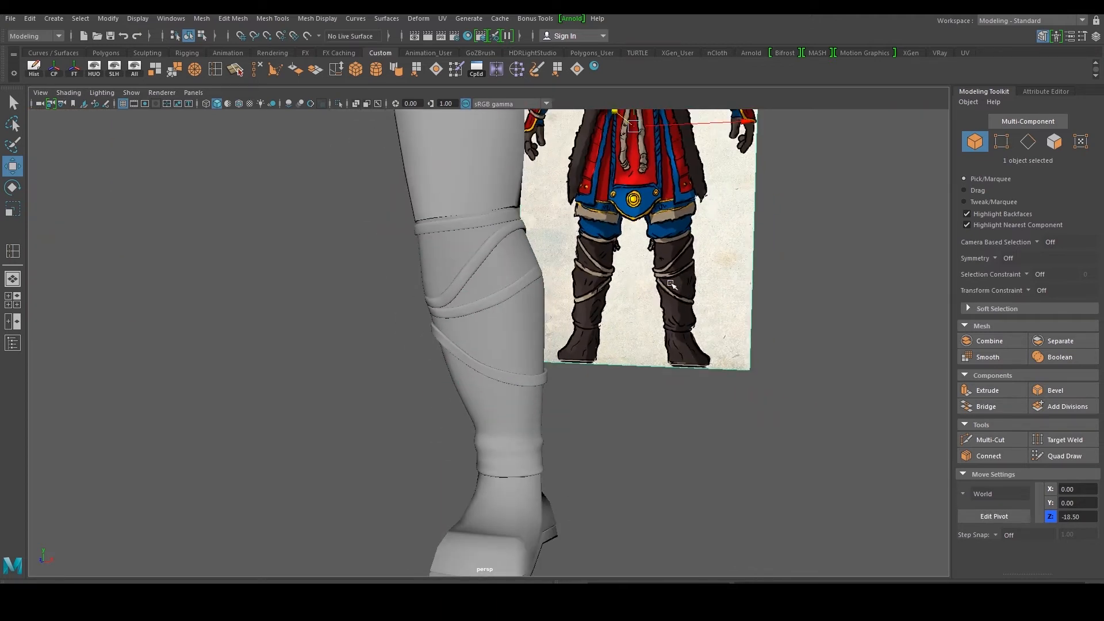
{"action": "left_click_drag", "start_coordinate": [474, 311], "coordinate": [499, 297], "text": "alt"}
{"action": "left_click", "coordinate": [503, 342]}
{"action": "key", "text": "f"}
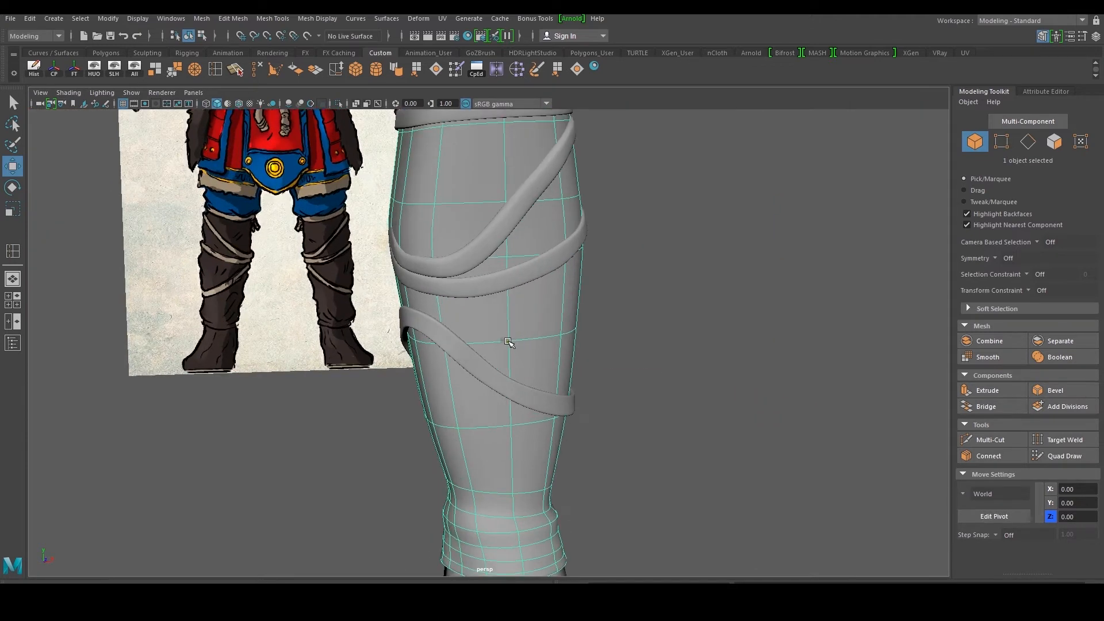
{"action": "scroll", "coordinate": [483, 333], "scroll_direction": "down", "scroll_amount": 3}
{"action": "left_click_drag", "start_coordinate": [531, 354], "coordinate": [560, 355], "text": "alt"}
{"action": "left_click", "coordinate": [636, 355]}
{"action": "scroll", "coordinate": [657, 349], "scroll_direction": "down", "scroll_amount": 2}
{"action": "left_click_drag", "start_coordinate": [657, 349], "coordinate": [634, 333], "text": "alt"}
{"action": "scroll", "coordinate": [530, 339], "scroll_direction": "down", "scroll_amount": 3}
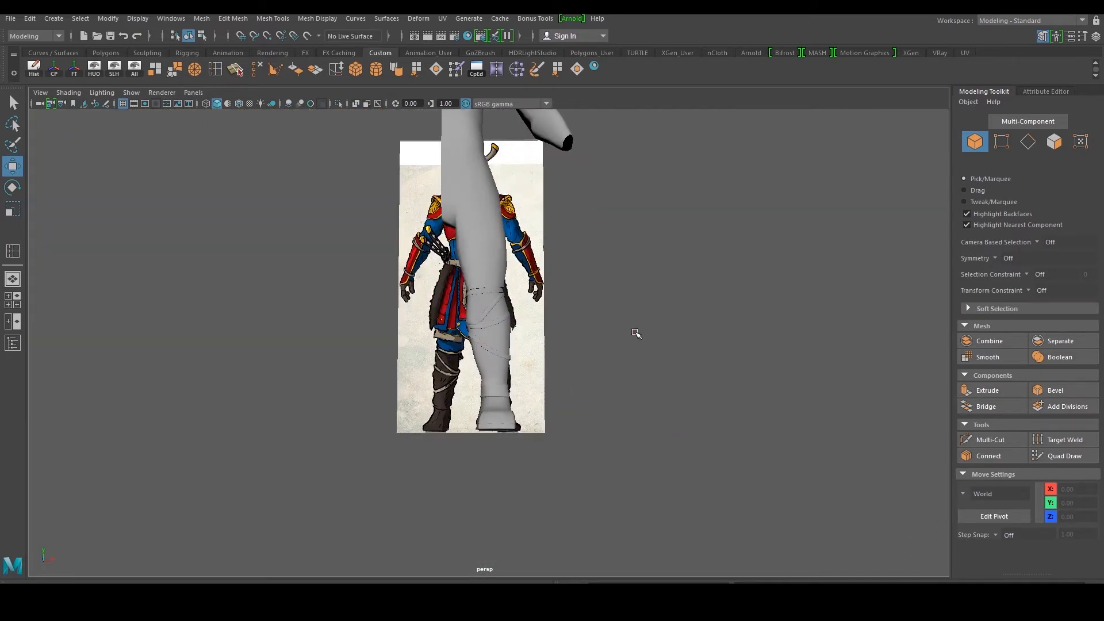
{"action": "middle_click_drag", "start_coordinate": [634, 333], "coordinate": [634, 420], "text": "alt"}
{"action": "scroll", "coordinate": [634, 419], "scroll_direction": "down", "scroll_amount": 2}
{"action": "left_click_drag", "start_coordinate": [599, 407], "coordinate": [435, 399], "text": "alt"}
{"action": "scroll", "coordinate": [471, 406], "scroll_direction": "up", "scroll_amount": 5}
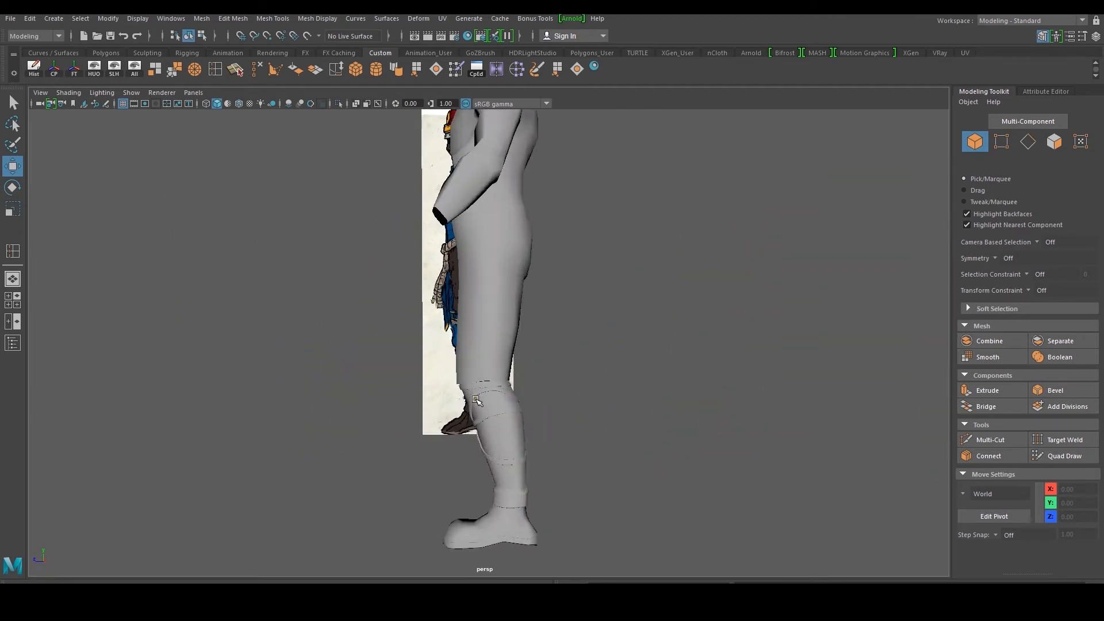
Select the open border edge loop at the lower end of the thigh mesh
{"action": "left_click", "coordinate": [454, 384]}
{"action": "left_click_drag", "start_coordinate": [455, 384], "coordinate": [555, 380], "text": "alt"}
{"action": "middle_click_drag", "start_coordinate": [555, 380], "coordinate": [520, 259], "text": "alt"}
{"action": "scroll", "coordinate": [478, 442], "scroll_direction": "up", "scroll_amount": 3}
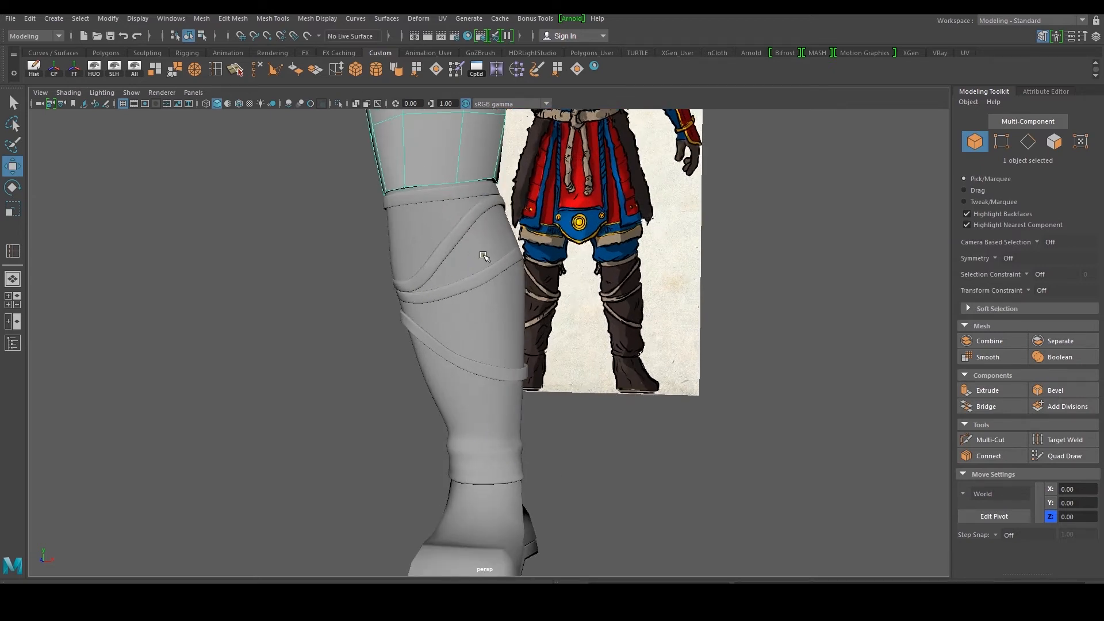
{"action": "scroll", "coordinate": [484, 257], "scroll_direction": "up", "scroll_amount": 3}
{"action": "middle_click_drag", "start_coordinate": [416, 258], "coordinate": [421, 283], "text": "alt"}
{"action": "scroll", "coordinate": [421, 283], "scroll_direction": "up", "scroll_amount": 1}
{"action": "right_click_drag", "start_coordinate": [422, 283], "coordinate": [429, 242]}
{"action": "double_click", "coordinate": [394, 310]}
Extrude the thigh mesh's lower border inward to form a thin rim and nudge its height
{"action": "left_click_drag", "start_coordinate": [394, 310], "coordinate": [326, 263], "text": "alt"}
{"action": "right_click", "coordinate": [439, 304], "text": "shift"}
{"action": "left_click", "coordinate": [437, 336]}
{"action": "key", "text": "w"}
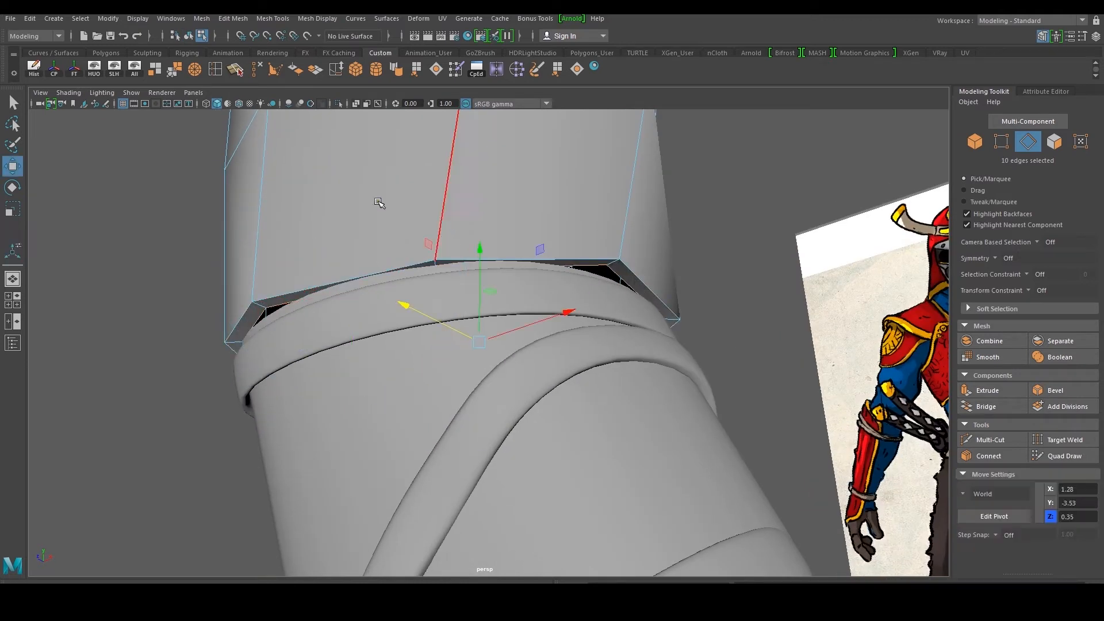
{"action": "left_click_drag", "start_coordinate": [479, 247], "coordinate": [479, 250]}
Extrude the inner border again, pull it down inside the calf band, and adjust its scale
{"action": "right_click", "coordinate": [415, 284], "text": "shift"}
{"action": "right_click_drag", "start_coordinate": [414, 284], "coordinate": [413, 315], "text": "shift"}
{"action": "key", "text": "w"}
{"action": "left_click_drag", "start_coordinate": [478, 254], "coordinate": [480, 273]}
{"action": "key", "text": "r"}
{"action": "left_click_drag", "start_coordinate": [477, 360], "coordinate": [464, 365]}
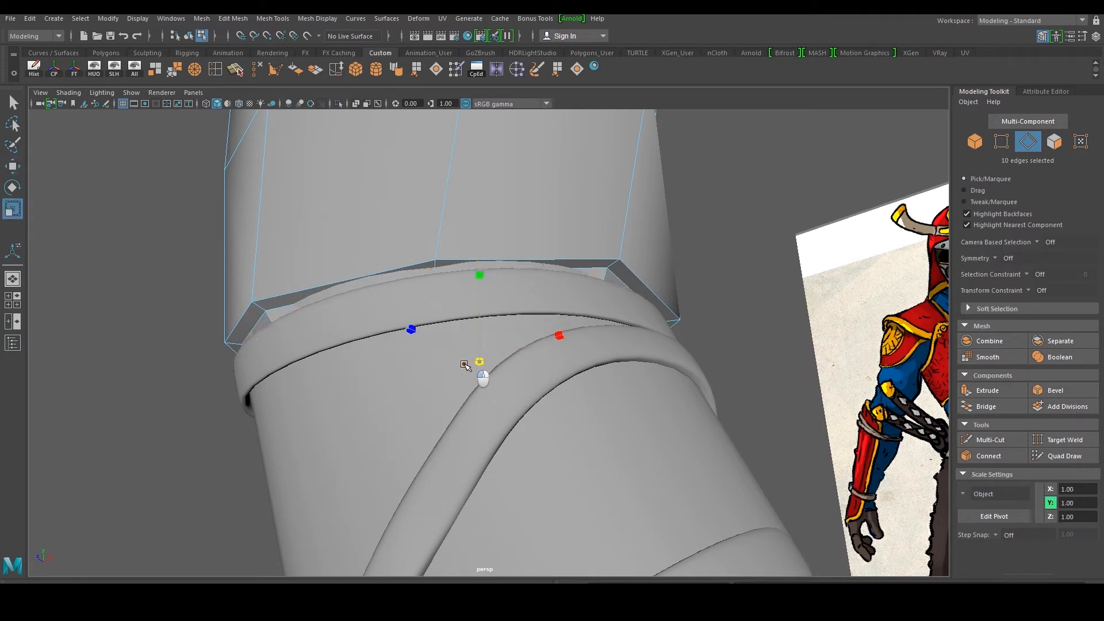
{"action": "key", "text": "w"}
{"action": "left_click_drag", "start_coordinate": [483, 271], "coordinate": [483, 273]}
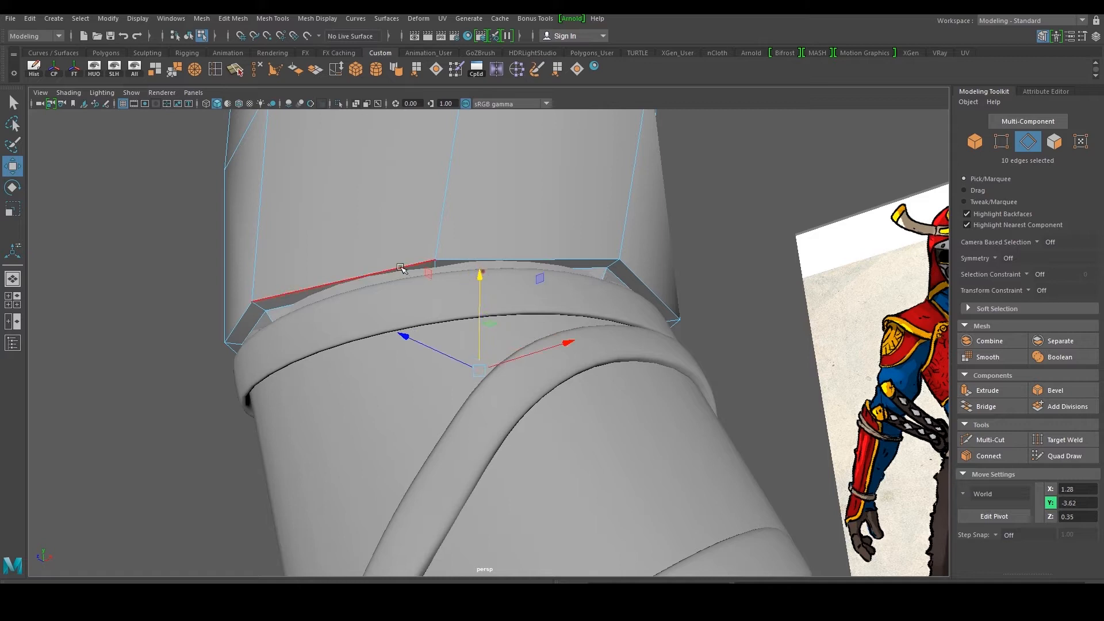
Insert an edge loop around the thigh mesh just above its lower rim and adjust its scale and height
{"action": "left_click", "coordinate": [220, 70]}
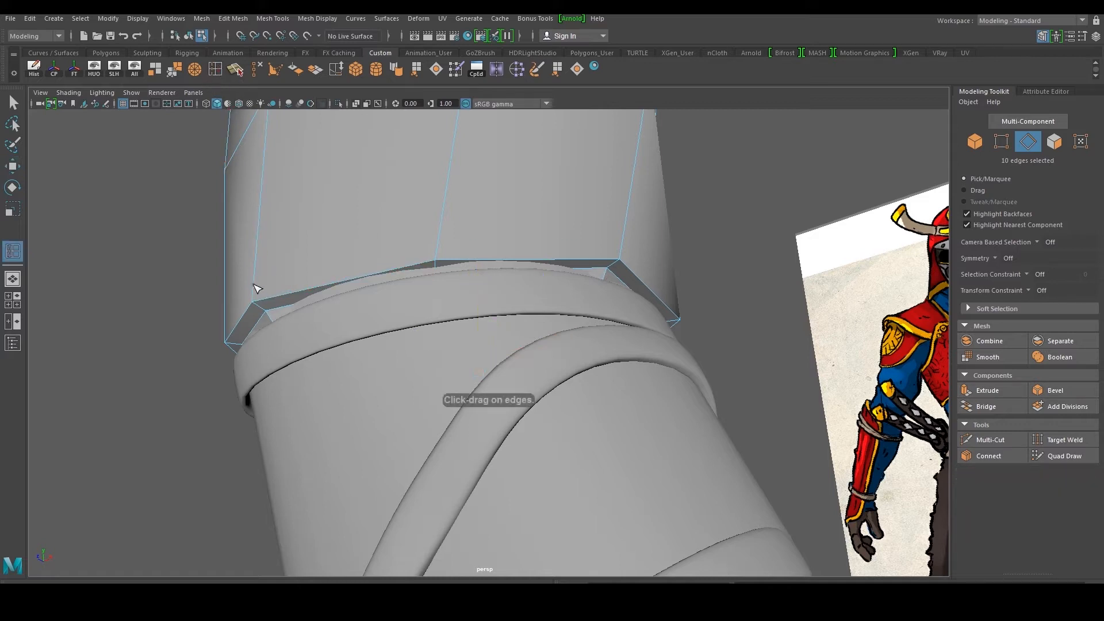
{"action": "left_click_drag", "start_coordinate": [257, 282], "coordinate": [293, 295], "text": "alt"}
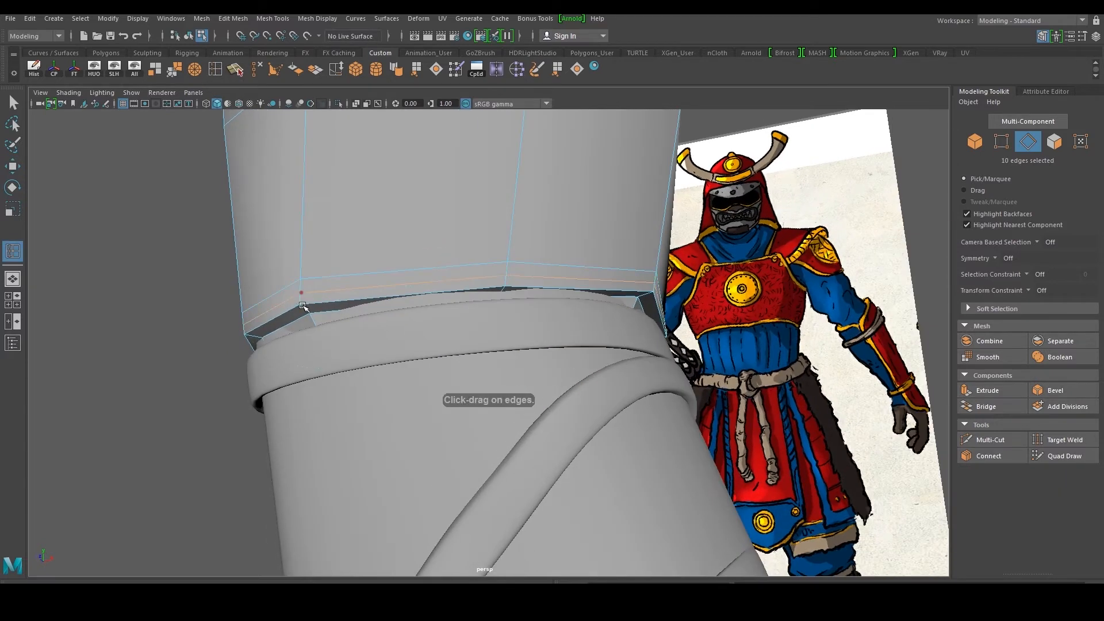
{"action": "key", "text": "r"}
{"action": "left_click_drag", "start_coordinate": [489, 343], "coordinate": [499, 348]}
{"action": "key", "text": "w"}
{"action": "left_click_drag", "start_coordinate": [486, 258], "coordinate": [487, 273]}
Scale the edge loops at the thigh mesh's lower end outward to form a flared hem over the band
{"action": "double_click", "coordinate": [374, 287]}
{"action": "key", "text": "r"}
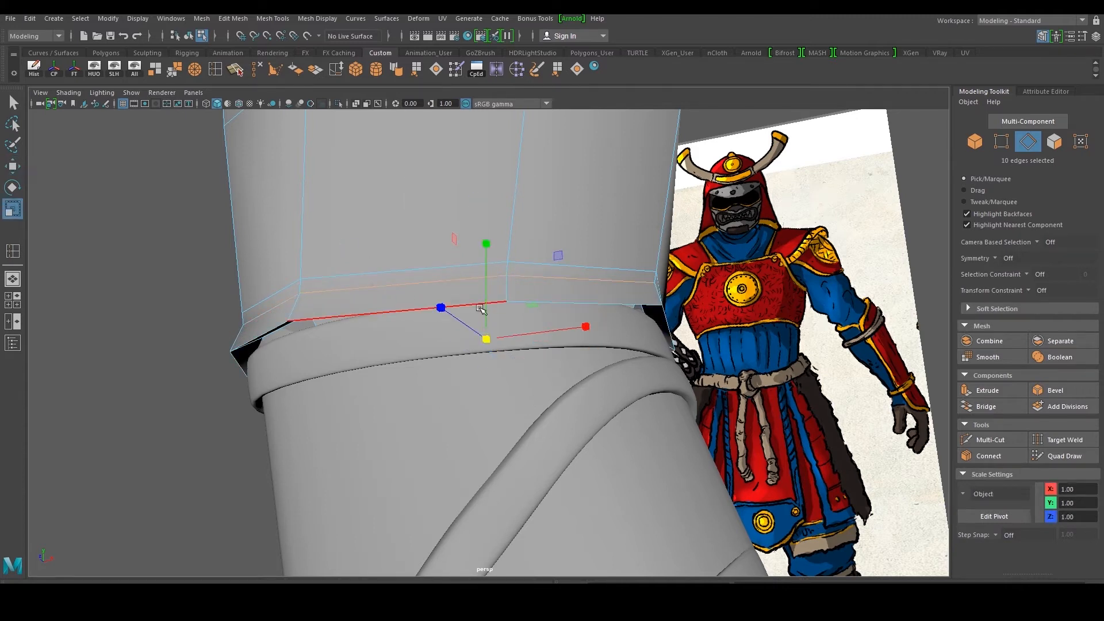
{"action": "left_click_drag", "start_coordinate": [487, 339], "coordinate": [509, 344]}
{"action": "left_click_drag", "start_coordinate": [508, 344], "coordinate": [530, 339], "text": "alt"}
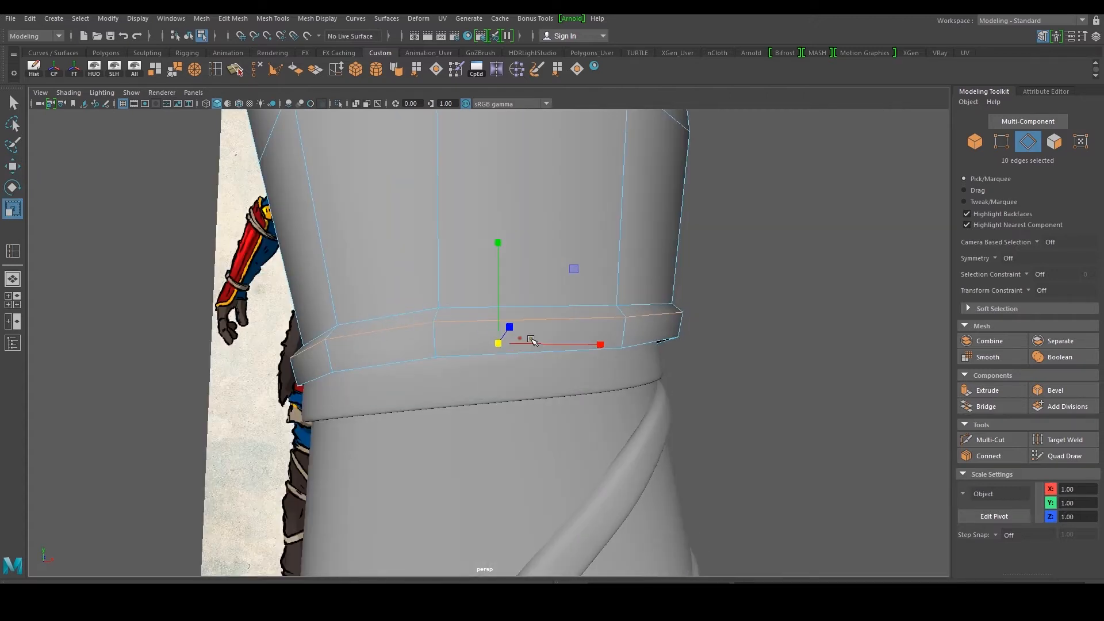
{"action": "scroll", "coordinate": [491, 495], "scroll_direction": "down", "scroll_amount": 10}
{"action": "scroll", "coordinate": [517, 414], "scroll_direction": "up", "scroll_amount": 8}
{"action": "key", "text": "w"}
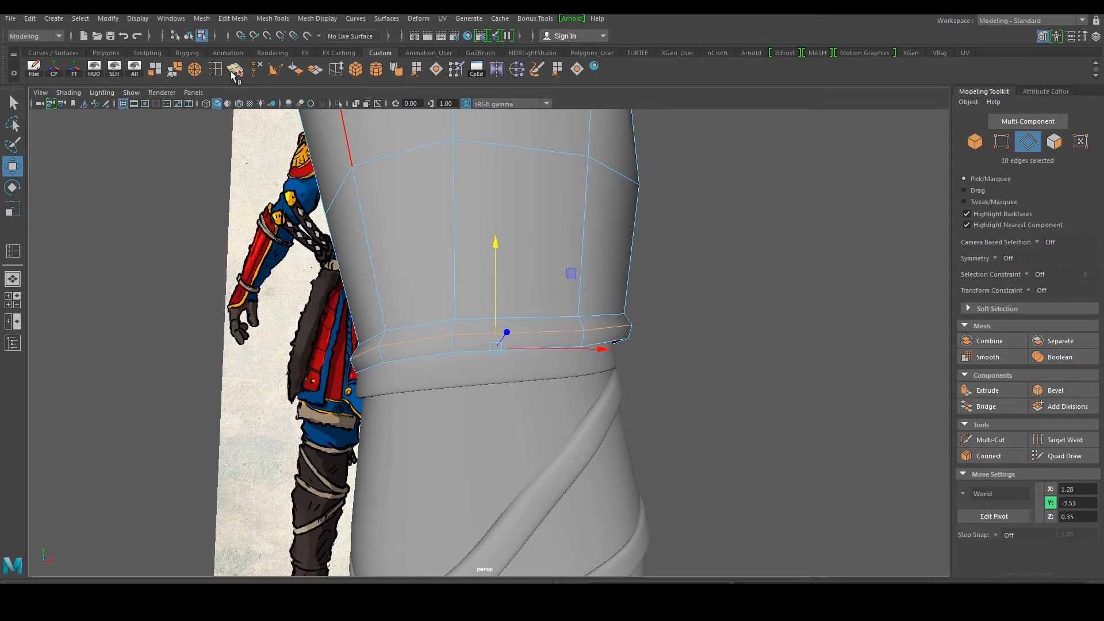
Insert supporting edge loops around the thigh mesh's hem and adjust the scale of the hem loop
{"action": "left_click", "coordinate": [218, 72]}
{"action": "scroll", "coordinate": [366, 285], "scroll_direction": "up", "scroll_amount": 3}
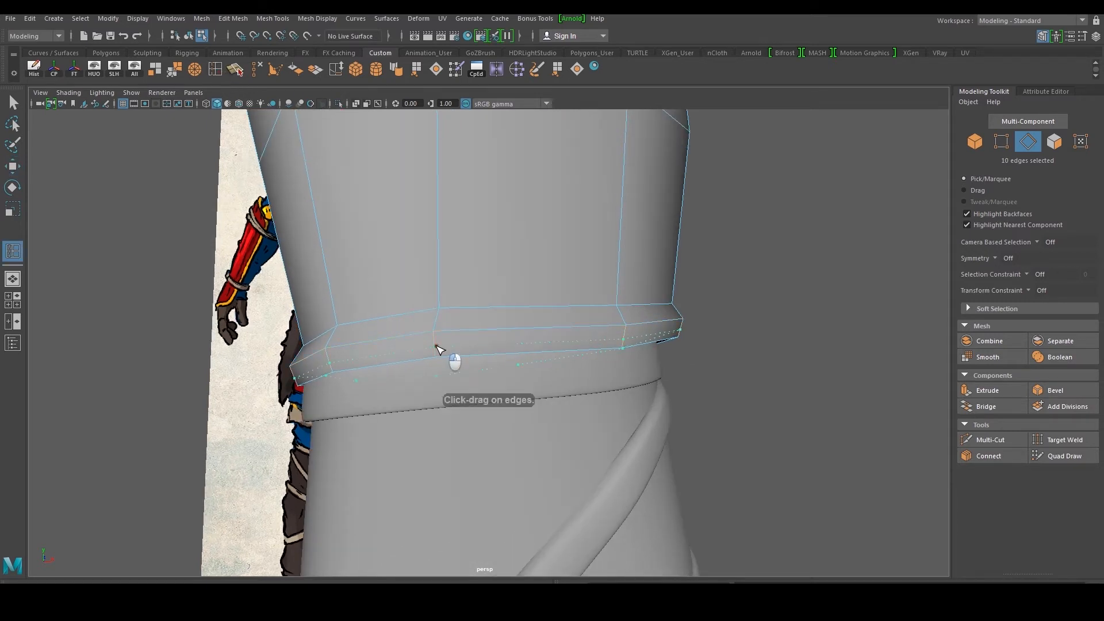
{"action": "left_click", "coordinate": [443, 345]}
{"action": "key", "text": "w"}
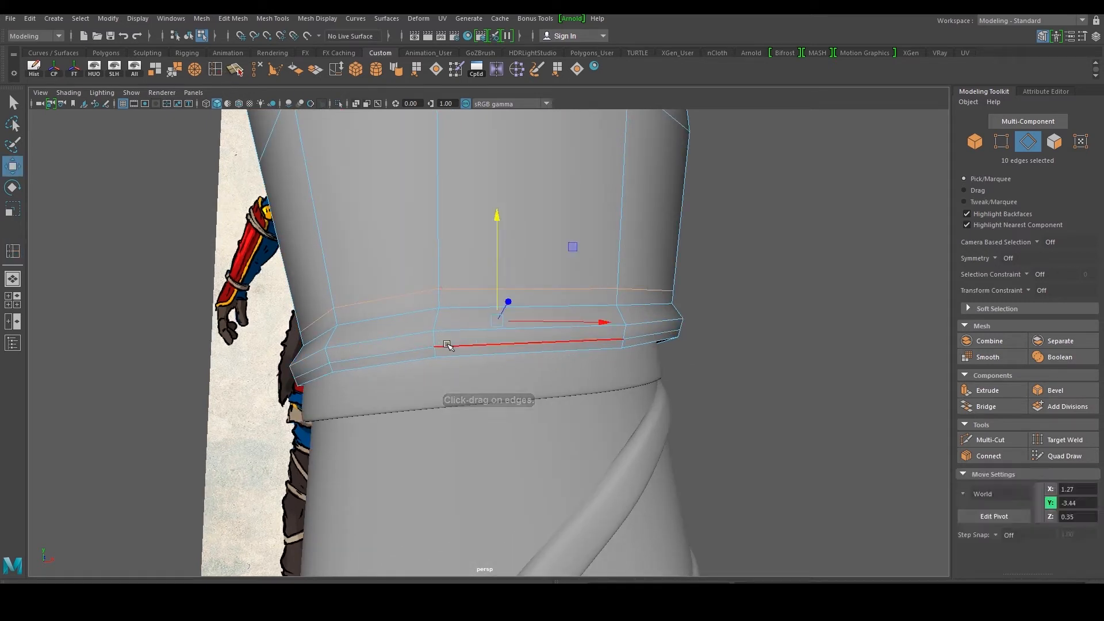
{"action": "key", "text": "r"}
{"action": "left_click_drag", "start_coordinate": [499, 360], "coordinate": [502, 333]}
{"action": "scroll", "coordinate": [219, 128], "scroll_direction": "up", "scroll_amount": 3}
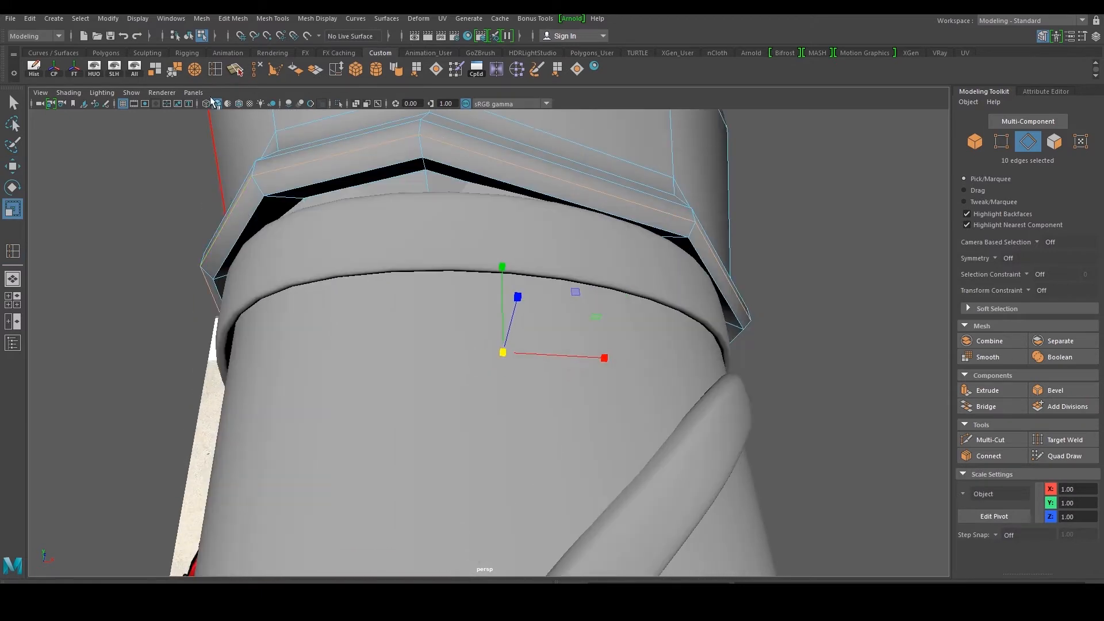
Lower the inner edge loop of the thigh mesh's hem, and scale and lower it slightly together with the neighbouring loop
{"action": "key", "text": "y"}
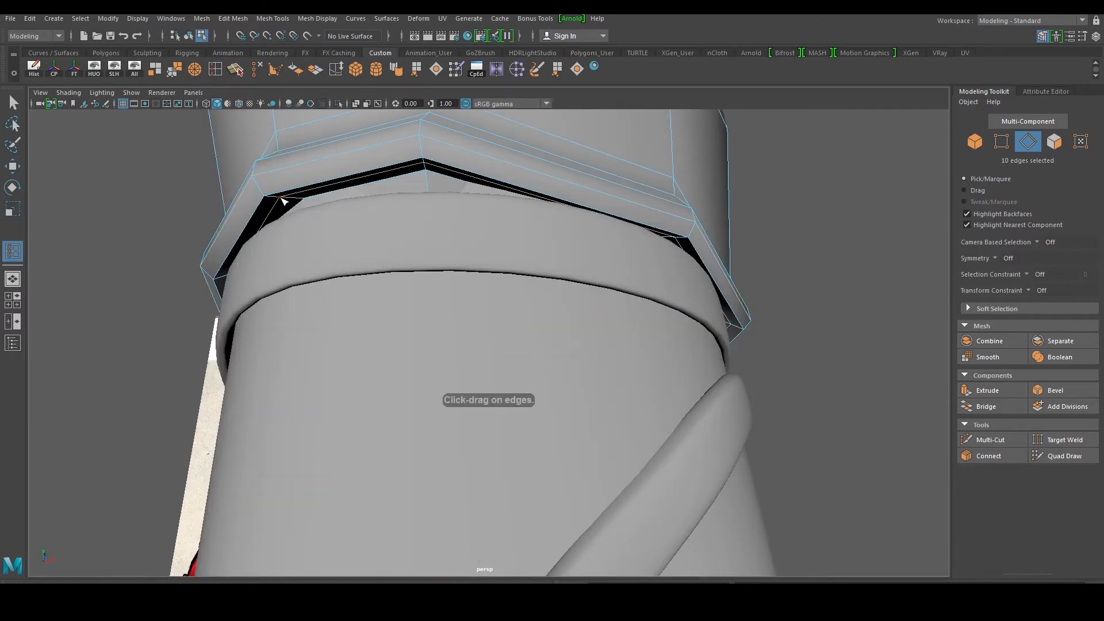
{"action": "key", "text": "w"}
{"action": "mouse_move", "coordinate": [500, 267]}
{"action": "left_mouse_down"}
{"action": "mouse_move", "coordinate": [512, 293]}
{"action": "mouse_move", "coordinate": [487, 267]}
{"action": "left_mouse_up"}
{"action": "key", "text": "r"}
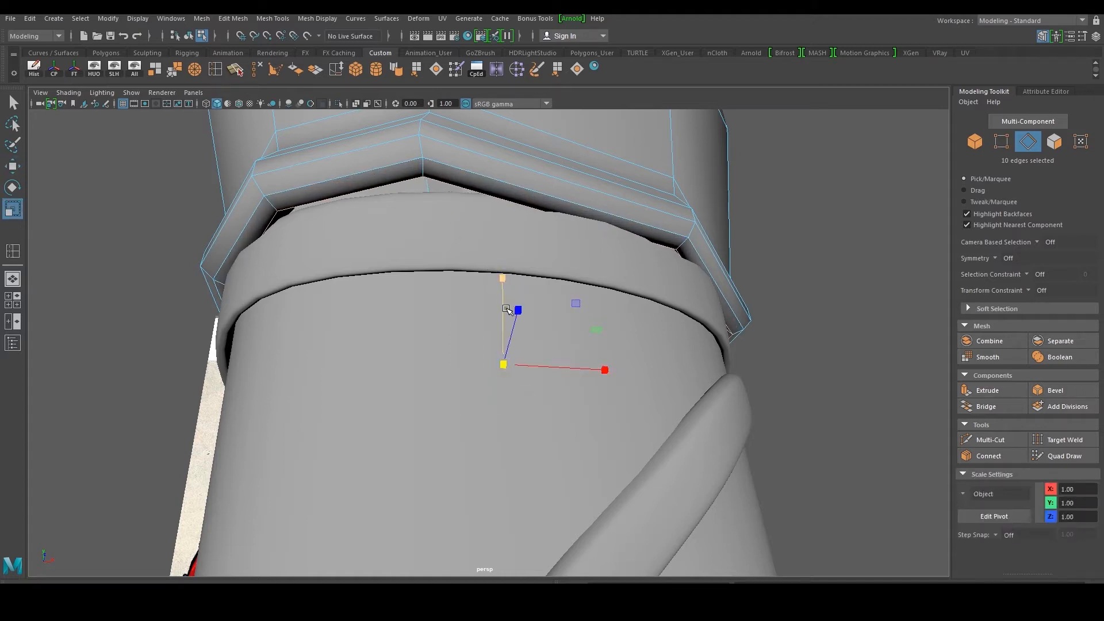
{"action": "left_click_drag", "start_coordinate": [502, 370], "coordinate": [502, 370]}
{"action": "double_click", "coordinate": [454, 169], "text": "shift"}
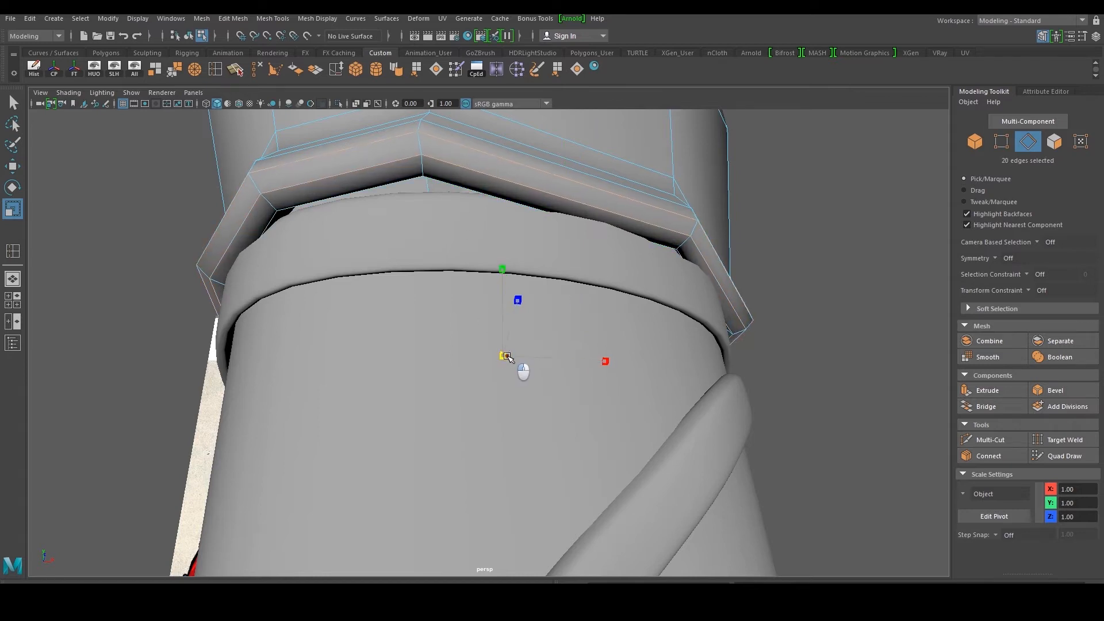
{"action": "key", "text": "w"}
{"action": "left_click_drag", "start_coordinate": [501, 270], "coordinate": [501, 275]}
{"action": "scroll", "coordinate": [466, 236], "scroll_direction": "down", "scroll_amount": 2}
{"action": "left_click_drag", "start_coordinate": [465, 236], "coordinate": [441, 266], "text": "alt"}
{"action": "scroll", "coordinate": [440, 266], "scroll_direction": "down", "scroll_amount": 4}
Insert an edge loop around the thigh mesh just above the hem and adjust the scale of the loops there
{"action": "double_click", "coordinate": [403, 363]}
{"action": "key", "text": "r"}
{"action": "left_click_drag", "start_coordinate": [495, 334], "coordinate": [499, 336]}
{"action": "left_click", "coordinate": [216, 70]}
{"action": "scroll", "coordinate": [385, 307], "scroll_direction": "up", "scroll_amount": 2}
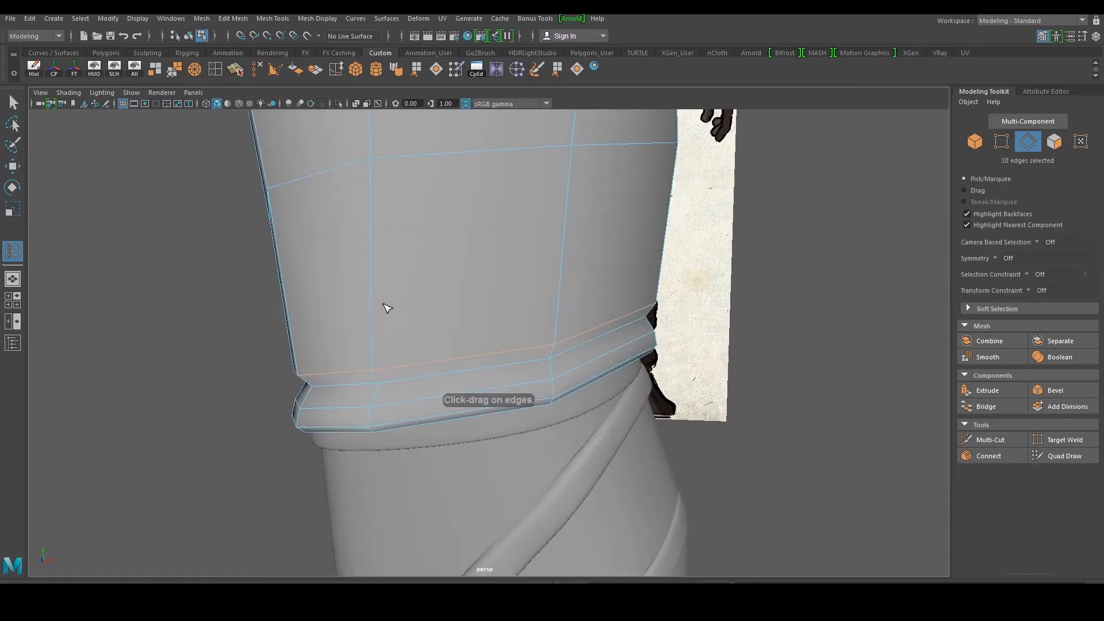
{"action": "left_click_drag", "start_coordinate": [376, 352], "coordinate": [395, 352]}
{"action": "key", "text": "r"}
{"action": "left_click_drag", "start_coordinate": [468, 323], "coordinate": [471, 323]}
{"action": "double_click", "coordinate": [350, 388]}
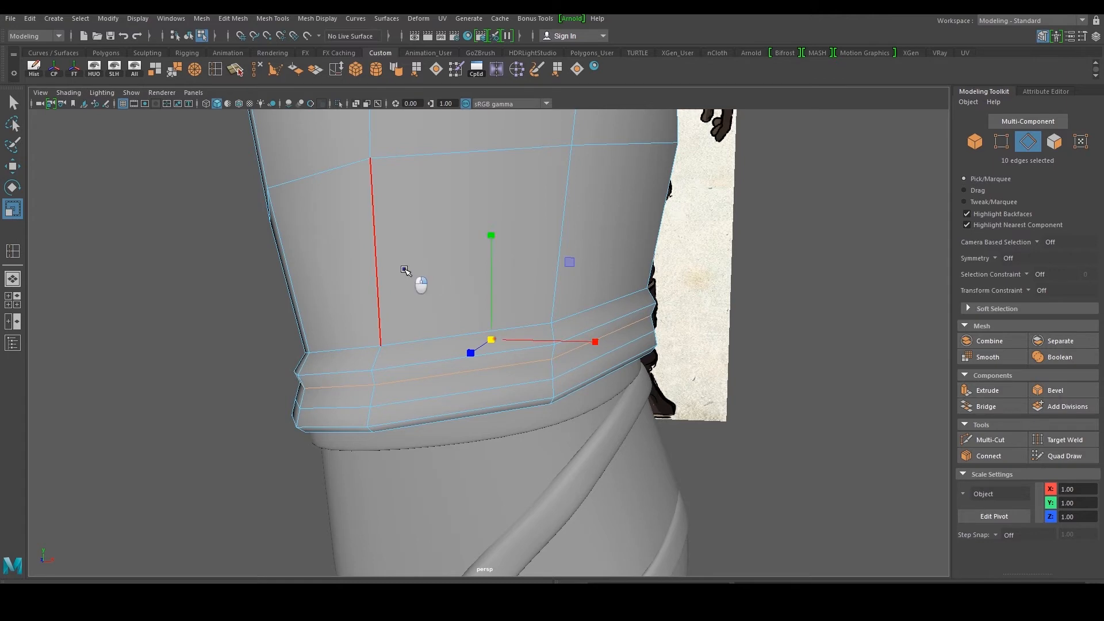
Leave edge editing on the thigh mesh and display it with smooth mesh preview
{"action": "right_click_drag", "start_coordinate": [407, 266], "coordinate": [443, 236]}
{"action": "left_click_drag", "start_coordinate": [443, 237], "coordinate": [564, 351], "text": "alt"}
{"action": "left_click", "coordinate": [517, 320]}
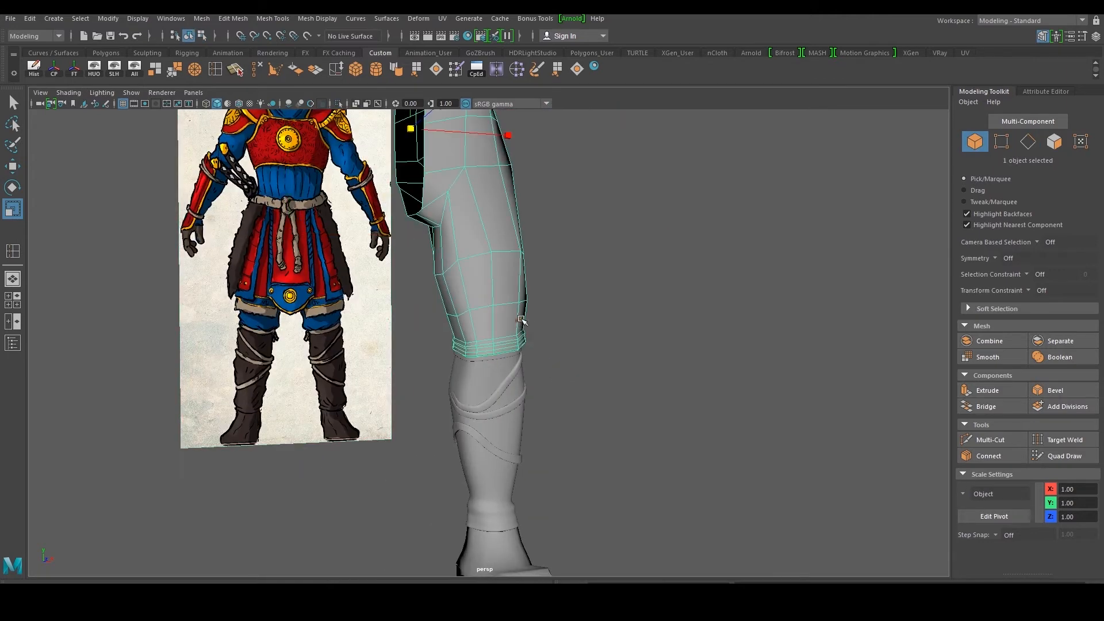
{"action": "key", "text": "3"}
{"action": "left_click", "coordinate": [603, 299]}
{"action": "scroll", "coordinate": [596, 303], "scroll_direction": "down", "scroll_amount": 3}
{"action": "left_click_drag", "start_coordinate": [596, 303], "coordinate": [525, 327], "text": "alt"}
{"action": "scroll", "coordinate": [474, 328], "scroll_direction": "up", "scroll_amount": 5}
{"action": "scroll", "coordinate": [475, 328], "scroll_direction": "up", "scroll_amount": 5}
Move columns of vertices along the thigh mesh's hem sideways and down to fit over the calf's top band
{"action": "left_click", "coordinate": [468, 347]}
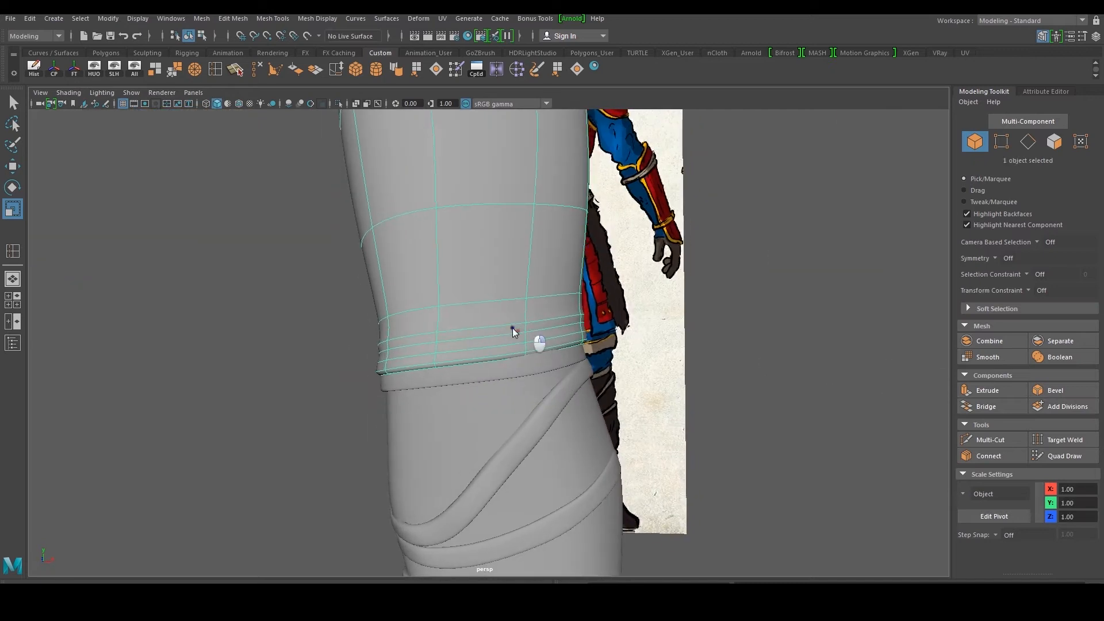
{"action": "right_click_drag", "start_coordinate": [525, 328], "coordinate": [472, 340]}
{"action": "scroll", "coordinate": [472, 340], "scroll_direction": "up", "scroll_amount": 4}
{"action": "left_click_drag", "start_coordinate": [433, 364], "coordinate": [433, 366]}
{"action": "left_click_drag", "start_coordinate": [434, 366], "coordinate": [470, 435], "text": "alt"}
{"action": "key", "text": "w"}
{"action": "left_click_drag", "start_coordinate": [569, 446], "coordinate": [584, 447]}
{"action": "left_click_drag", "start_coordinate": [482, 344], "coordinate": [485, 371]}
{"action": "left_click_drag", "start_coordinate": [555, 351], "coordinate": [493, 459], "text": "alt"}
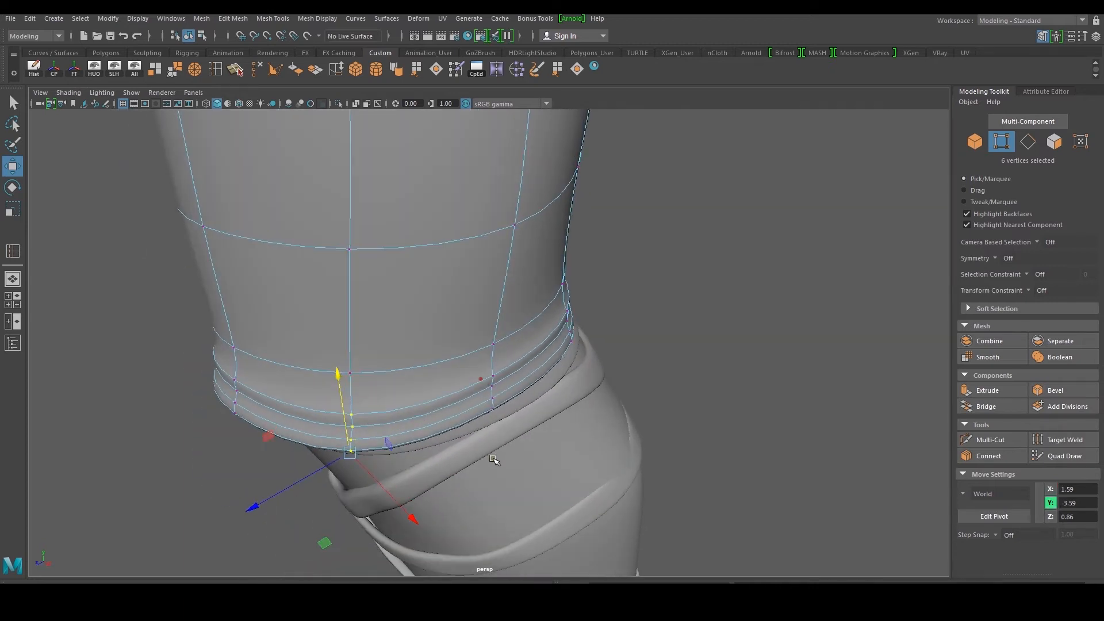
{"action": "left_click_drag", "start_coordinate": [509, 373], "coordinate": [510, 375]}
{"action": "left_click_drag", "start_coordinate": [577, 457], "coordinate": [532, 446]}
{"action": "right_click_drag", "start_coordinate": [532, 446], "coordinate": [529, 419], "text": "alt"}
{"action": "left_click_drag", "start_coordinate": [528, 397], "coordinate": [481, 417]}
{"action": "key", "text": "F8"}
Reposition the cross-section edge loops of the calf's wrapped strap one by one so it follows the calf surface
{"action": "left_click", "coordinate": [525, 464]}
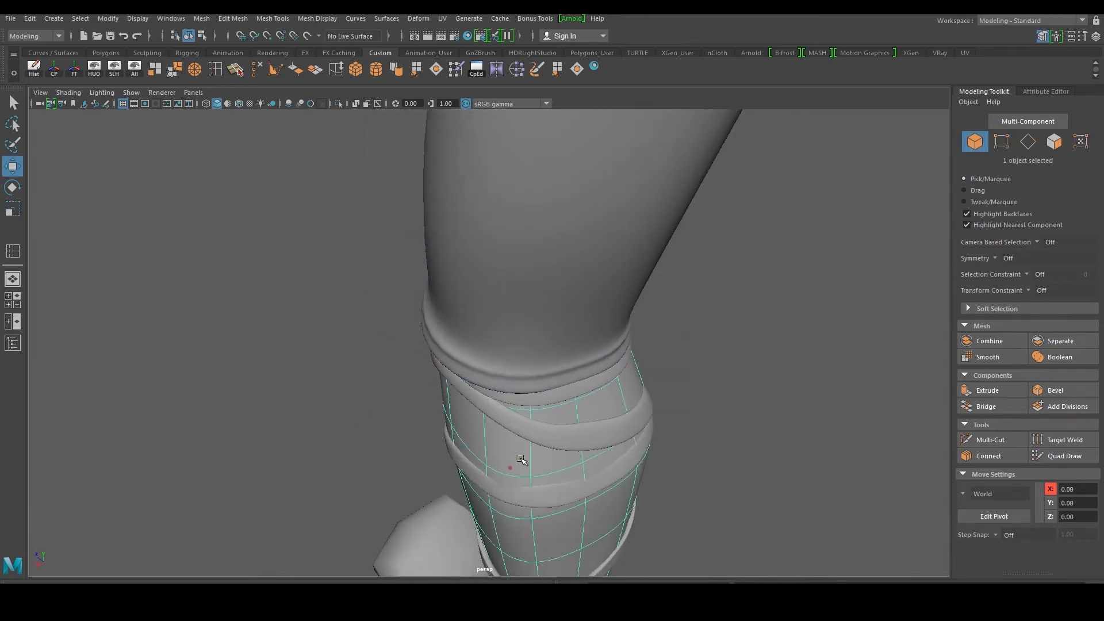
{"action": "middle_click_drag", "start_coordinate": [529, 474], "coordinate": [518, 380], "text": "alt"}
{"action": "right_click_drag", "start_coordinate": [547, 412], "coordinate": [537, 448], "text": "alt"}
{"action": "left_click", "coordinate": [537, 449]}
{"action": "key", "text": "F10"}
{"action": "double_click", "coordinate": [545, 458]}
{"action": "middle_click_drag", "start_coordinate": [546, 458], "coordinate": [537, 419], "text": "alt"}
{"action": "middle_click_drag", "start_coordinate": [513, 459], "coordinate": [511, 473]}
{"action": "double_click", "coordinate": [467, 403]}
{"action": "left_click_drag", "start_coordinate": [439, 429], "coordinate": [451, 444]}
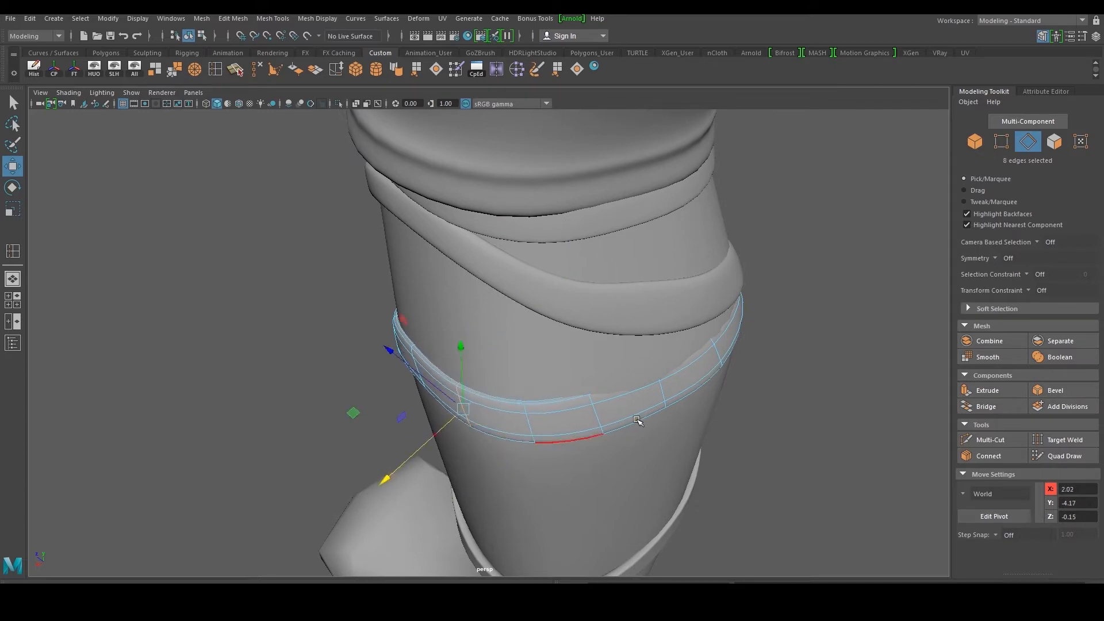
{"action": "double_click", "coordinate": [600, 422]}
{"action": "left_click_drag", "start_coordinate": [538, 373], "coordinate": [546, 380]}
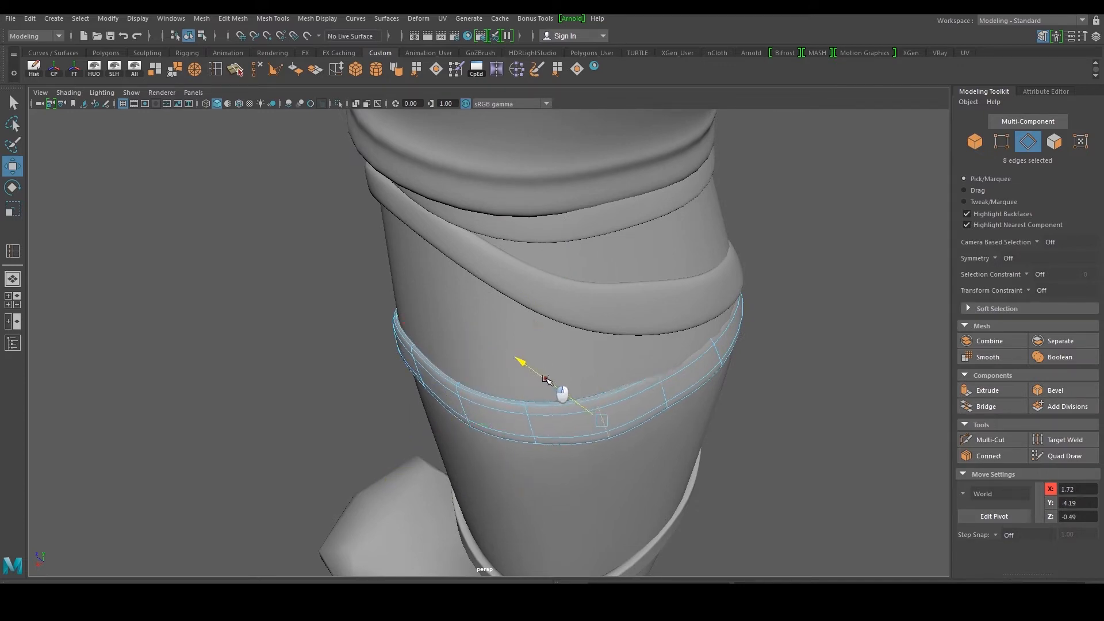
{"action": "double_click", "coordinate": [662, 387]}
{"action": "left_click_drag", "start_coordinate": [606, 353], "coordinate": [618, 360]}
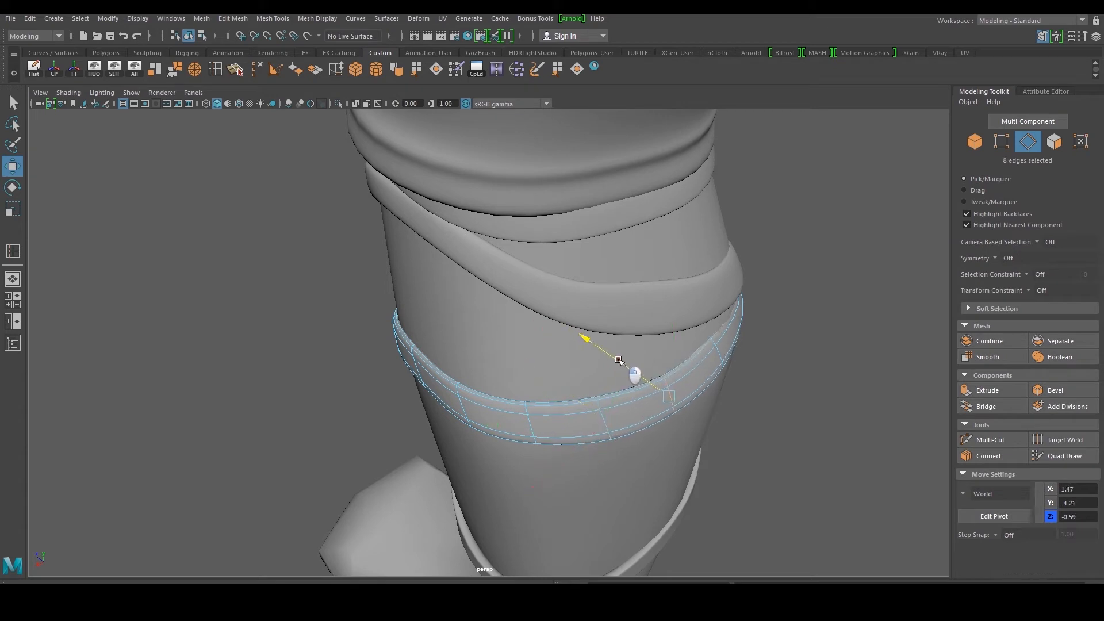
{"action": "double_click", "coordinate": [719, 354]}
{"action": "left_click_drag", "start_coordinate": [675, 328], "coordinate": [549, 357]}
Select the upper strap's edge loop hidden inside the calf and pull it outward above the surface
{"action": "left_click_drag", "start_coordinate": [540, 424], "coordinate": [528, 348], "text": "alt"}
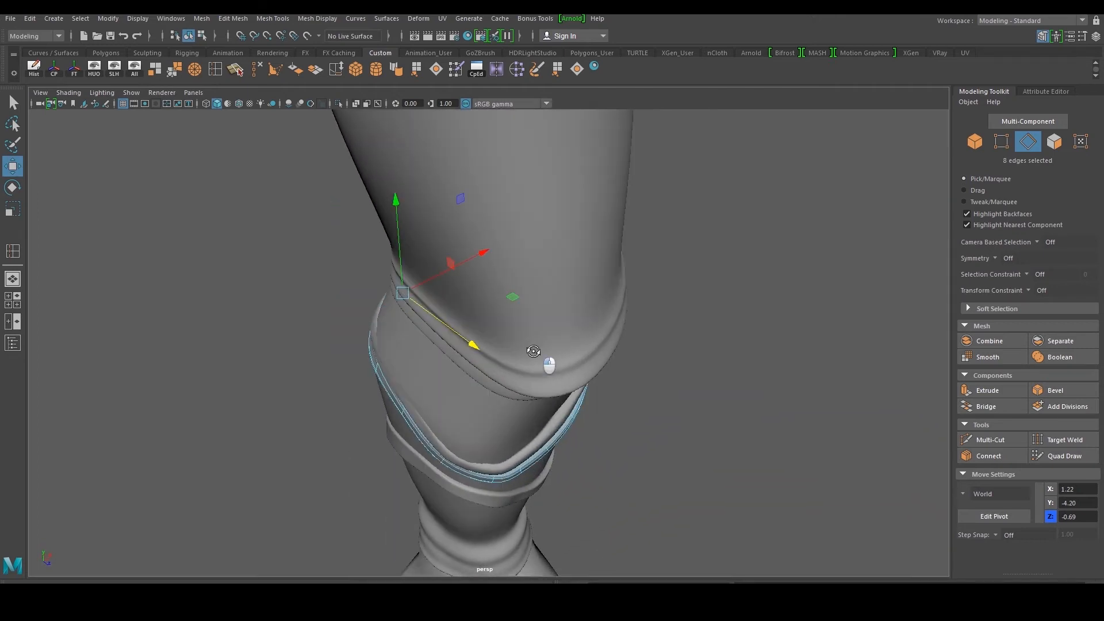
{"action": "scroll", "coordinate": [508, 396], "scroll_direction": "up", "scroll_amount": 5}
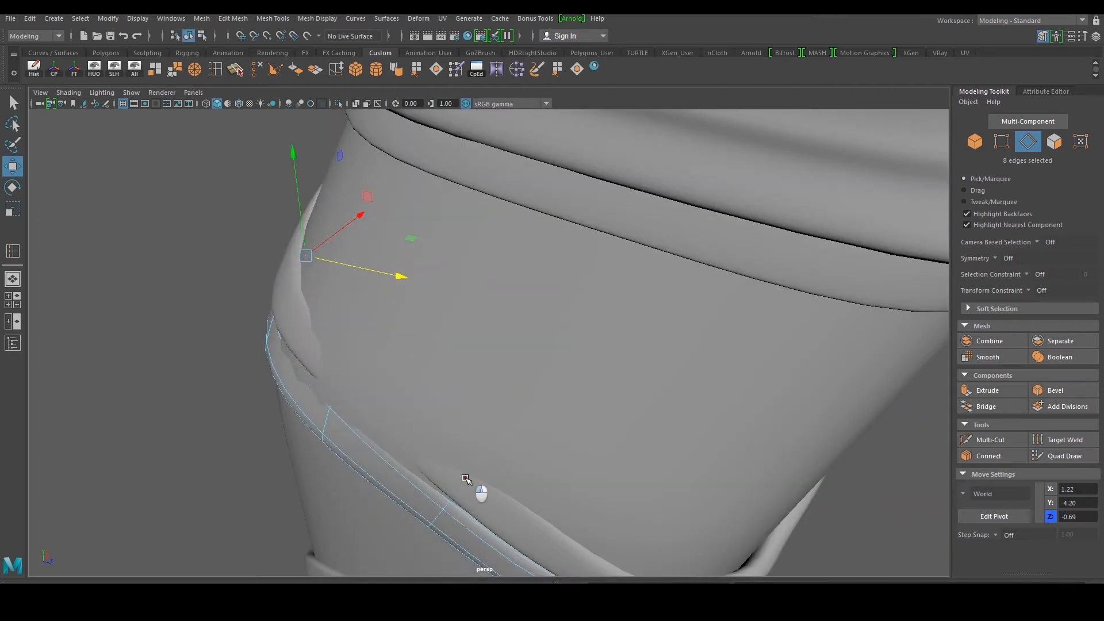
{"action": "left_click", "coordinate": [465, 478]}
{"action": "middle_click_drag", "start_coordinate": [465, 477], "coordinate": [505, 450], "text": "alt"}
{"action": "right_click_drag", "start_coordinate": [516, 449], "coordinate": [512, 425]}
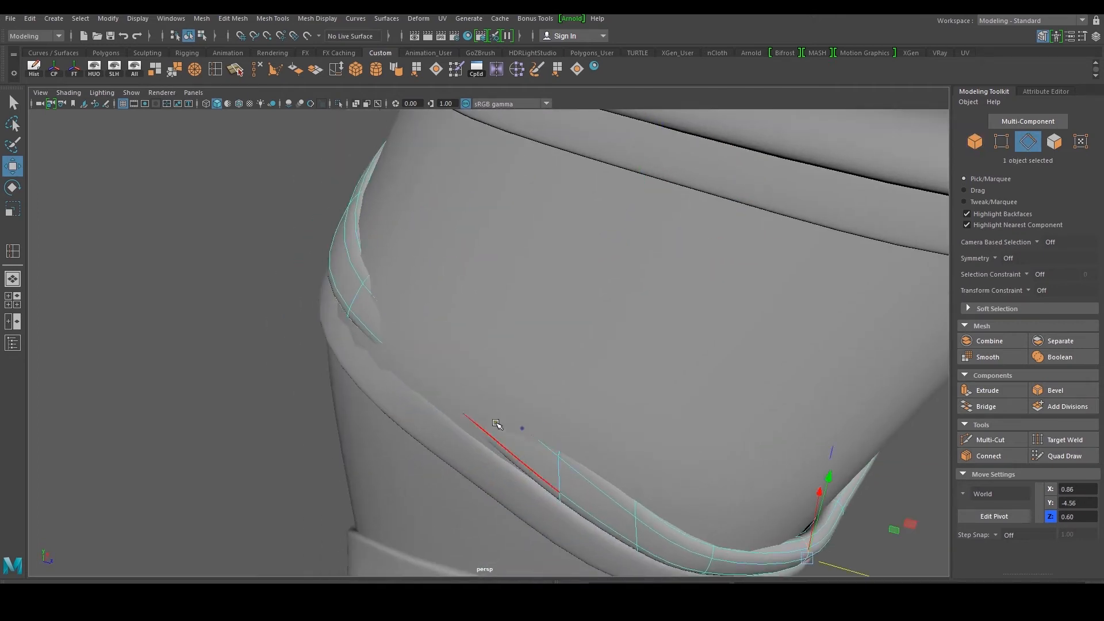
{"action": "key", "text": "4"}
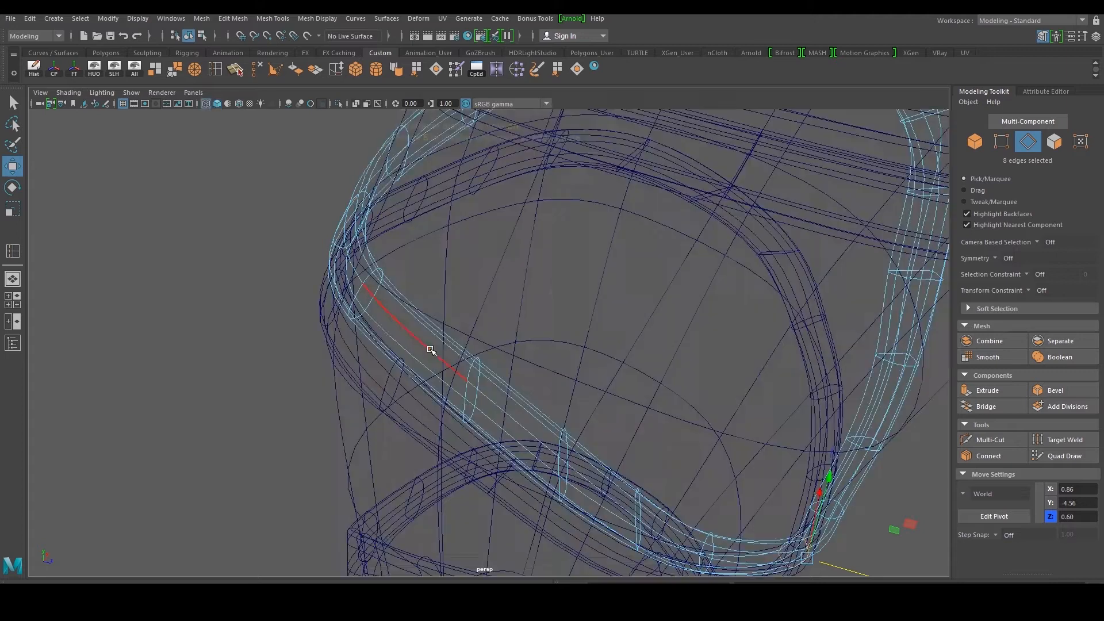
{"action": "double_click", "coordinate": [470, 375]}
{"action": "key", "text": "6"}
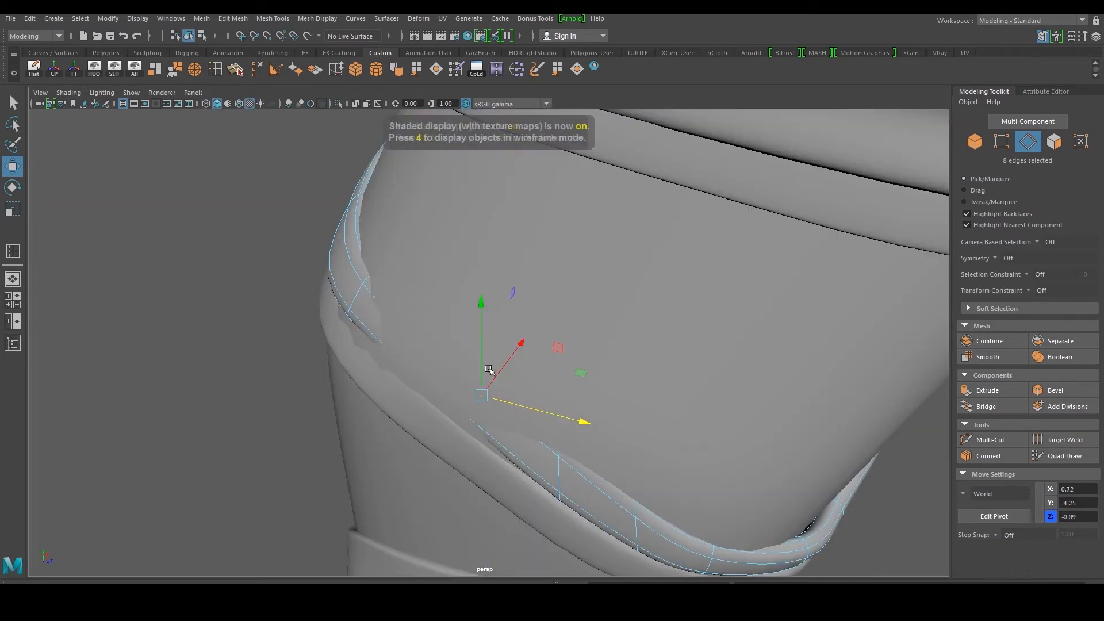
{"action": "left_click_drag", "start_coordinate": [526, 343], "coordinate": [512, 357]}
Move two cross-section edge loops of the neighbouring lower strap outward from the calf and return to object selection
{"action": "left_click", "coordinate": [392, 393]}
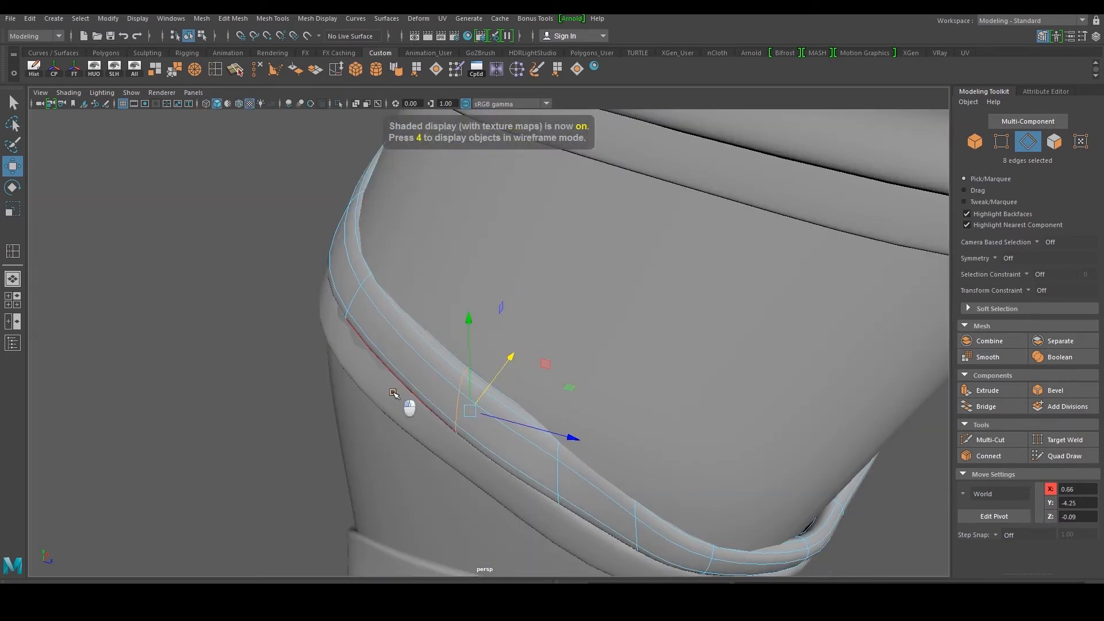
{"action": "double_click", "coordinate": [387, 400]}
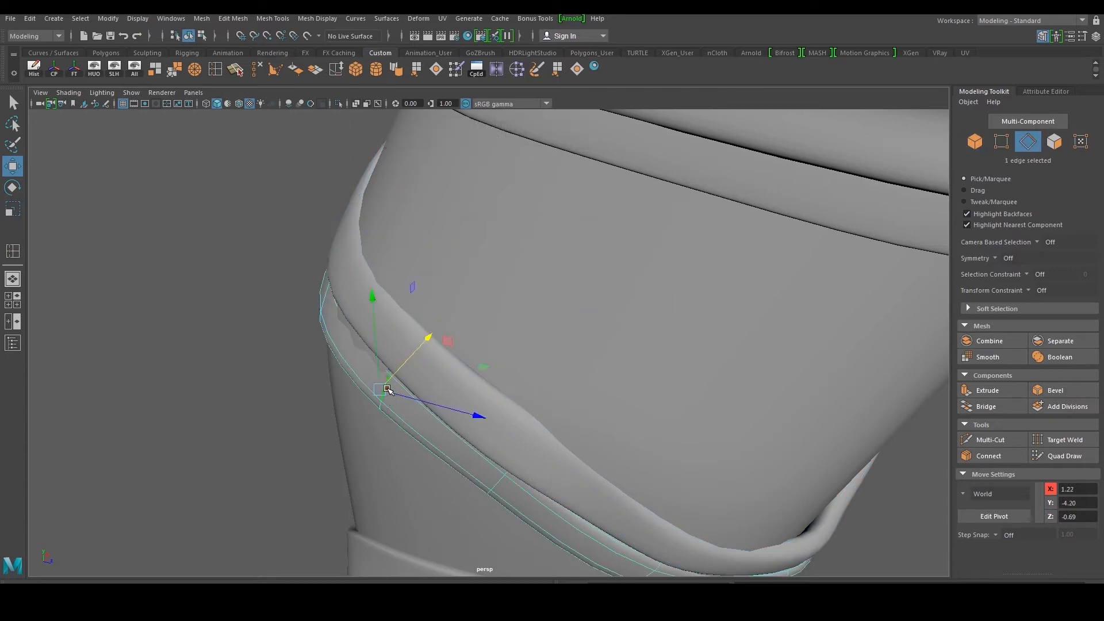
{"action": "left_click_drag", "start_coordinate": [437, 337], "coordinate": [428, 350]}
{"action": "middle_click_drag", "start_coordinate": [496, 437], "coordinate": [466, 369], "text": "alt"}
{"action": "double_click", "coordinate": [466, 412]}
{"action": "left_click_drag", "start_coordinate": [508, 348], "coordinate": [502, 357]}
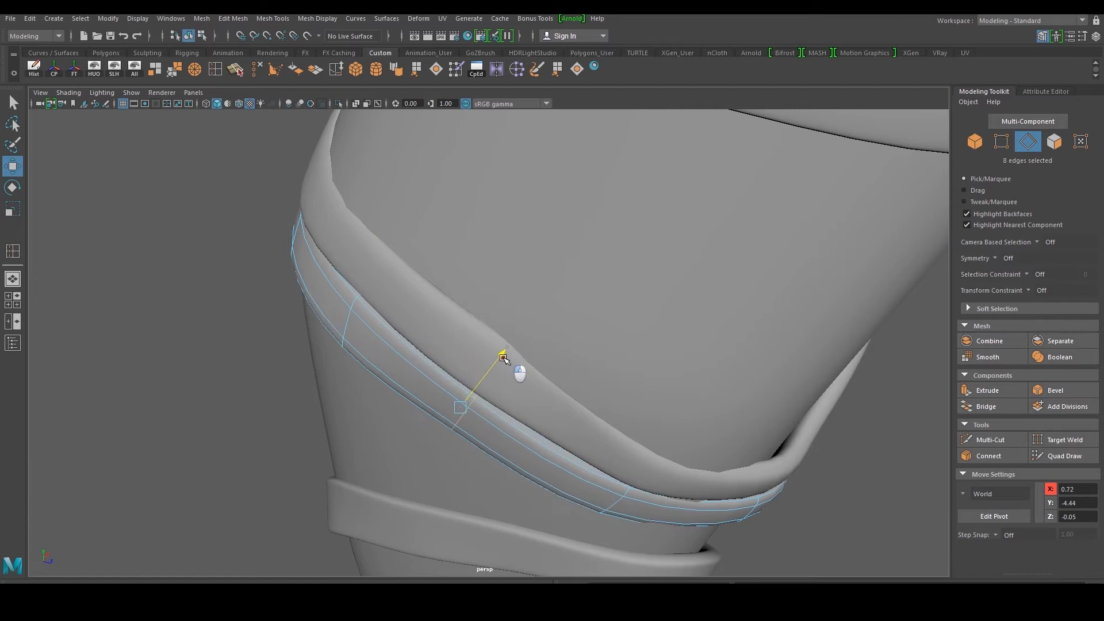
{"action": "scroll", "coordinate": [636, 399], "scroll_direction": "down", "scroll_amount": 5}
{"action": "left_click_drag", "start_coordinate": [636, 399], "coordinate": [586, 384], "text": "alt"}
{"action": "right_click_drag", "start_coordinate": [582, 277], "coordinate": [673, 258]}
{"action": "left_click", "coordinate": [688, 251]}
Select columns of hem vertices on the thigh mesh and shift them to fit around the calf band
{"action": "scroll", "coordinate": [705, 326], "scroll_direction": "down", "scroll_amount": 6}
{"action": "left_click_drag", "start_coordinate": [705, 325], "coordinate": [667, 307], "text": "alt"}
{"action": "middle_click_drag", "start_coordinate": [633, 291], "coordinate": [612, 407], "text": "alt"}
{"action": "left_click_drag", "start_coordinate": [613, 407], "coordinate": [515, 348], "text": "alt"}
{"action": "left_click", "coordinate": [488, 310]}
{"action": "scroll", "coordinate": [446, 316], "scroll_direction": "up", "scroll_amount": 3}
{"action": "middle_click_drag", "start_coordinate": [447, 316], "coordinate": [474, 347], "text": "alt"}
{"action": "right_click_drag", "start_coordinate": [475, 347], "coordinate": [429, 349]}
{"action": "left_click_drag", "start_coordinate": [369, 421], "coordinate": [423, 356]}
{"action": "left_click_drag", "start_coordinate": [474, 383], "coordinate": [467, 385]}
{"action": "mouse_move", "coordinate": [391, 277]}
{"action": "left_mouse_down"}
{"action": "mouse_move", "coordinate": [387, 302]}
{"action": "mouse_move", "coordinate": [373, 277]}
{"action": "left_mouse_up"}
{"action": "left_click_drag", "start_coordinate": [469, 384], "coordinate": [491, 384]}
Select adjacent faces on the thigh mesh's hem and move them down over the calf band
{"action": "left_click_drag", "start_coordinate": [443, 371], "coordinate": [653, 382], "text": "alt"}
{"action": "middle_click_drag", "start_coordinate": [652, 383], "coordinate": [560, 358], "text": "alt"}
{"action": "scroll", "coordinate": [594, 311], "scroll_direction": "up", "scroll_amount": 3}
{"action": "right_click_drag", "start_coordinate": [593, 311], "coordinate": [581, 371]}
{"action": "left_click", "coordinate": [553, 381]}
{"action": "left_click", "coordinate": [553, 381], "text": "shift"}
{"action": "left_click_drag", "start_coordinate": [553, 381], "coordinate": [553, 377], "text": "alt"}
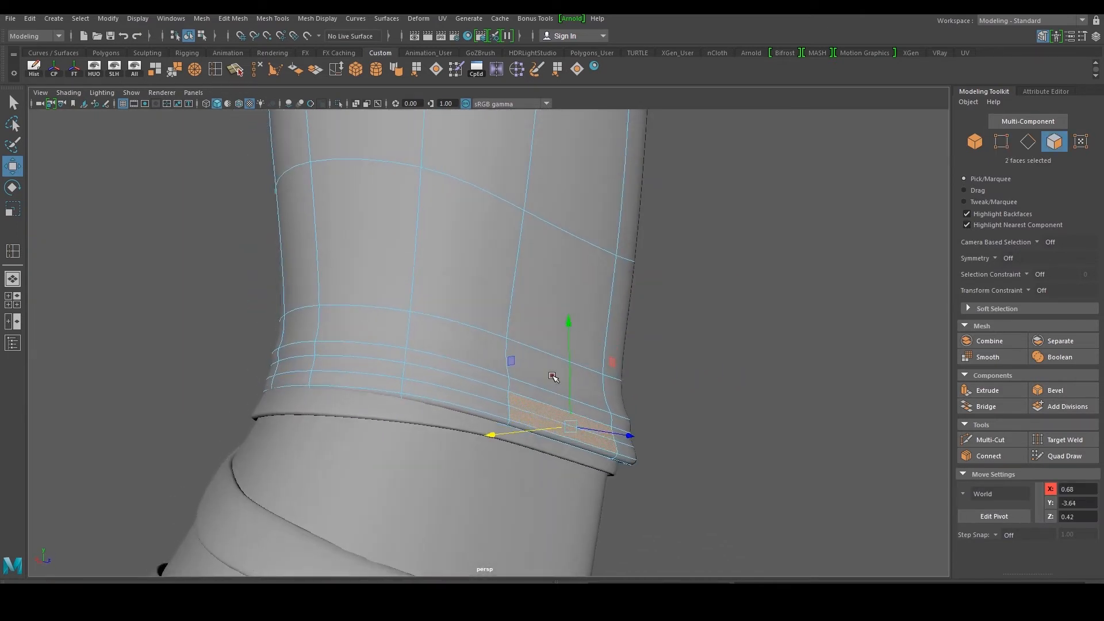
{"action": "left_click", "coordinate": [549, 435], "text": "shift"}
{"action": "left_click_drag", "start_coordinate": [570, 324], "coordinate": [573, 337]}
Adjust the positions of further hem vertex columns around the thigh mesh and return to object selection
{"action": "left_click_drag", "start_coordinate": [336, 368], "coordinate": [338, 375], "text": "alt"}
{"action": "right_click_drag", "start_coordinate": [338, 375], "coordinate": [276, 377]}
{"action": "left_click_drag", "start_coordinate": [265, 379], "coordinate": [281, 416], "text": "alt"}
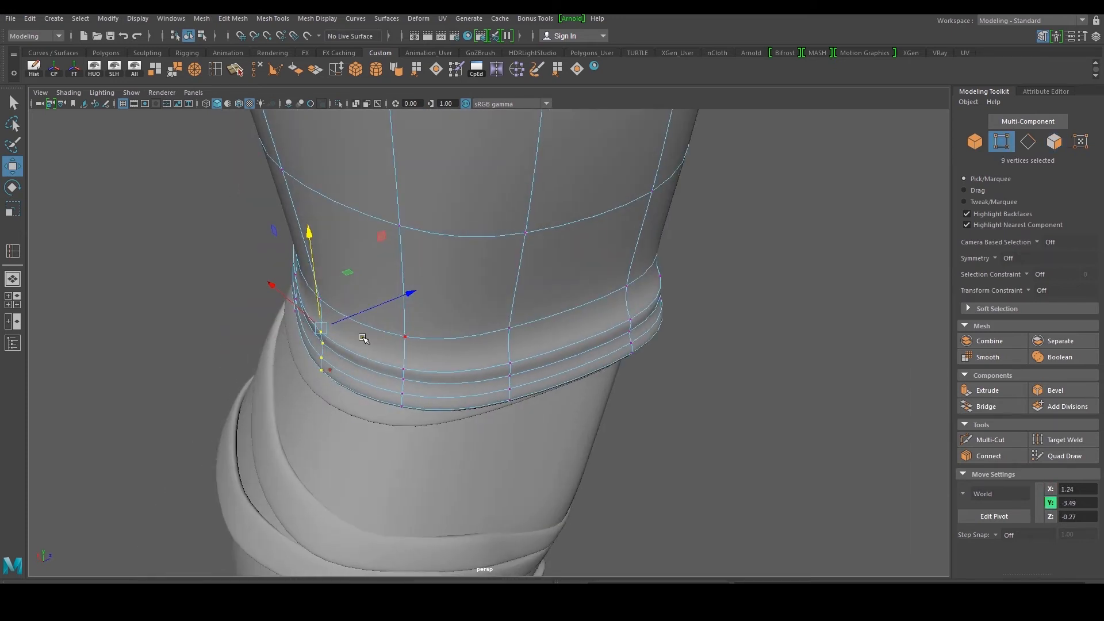
{"action": "left_click_drag", "start_coordinate": [298, 401], "coordinate": [394, 325]}
{"action": "left_click_drag", "start_coordinate": [236, 374], "coordinate": [267, 397], "text": "alt"}
{"action": "middle_click_drag", "start_coordinate": [267, 397], "coordinate": [309, 401], "text": "alt"}
{"action": "left_click_drag", "start_coordinate": [310, 399], "coordinate": [462, 431]}
{"action": "left_click_drag", "start_coordinate": [499, 353], "coordinate": [499, 353]}
{"action": "left_click_drag", "start_coordinate": [500, 352], "coordinate": [511, 418], "text": "alt"}
{"action": "left_click_drag", "start_coordinate": [539, 501], "coordinate": [538, 498]}
{"action": "left_click_drag", "start_coordinate": [483, 501], "coordinate": [517, 473], "text": "alt"}
{"action": "left_click_drag", "start_coordinate": [425, 510], "coordinate": [451, 439]}
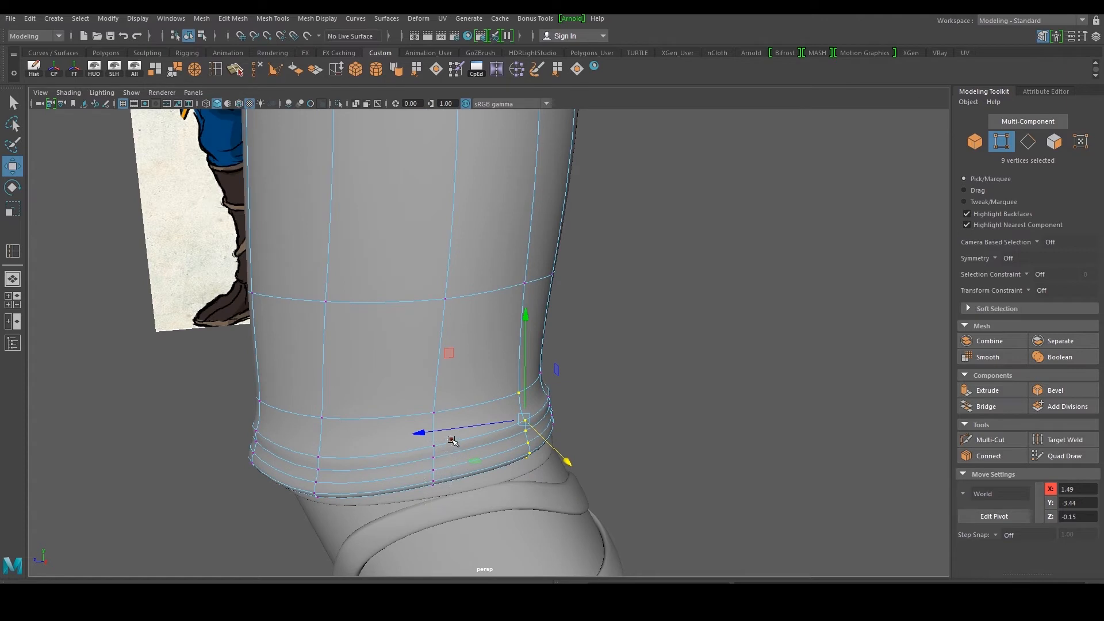
{"action": "right_click_drag", "start_coordinate": [451, 276], "coordinate": [542, 260]}
Combine the body mesh and the calf mesh into one object
{"action": "left_click_drag", "start_coordinate": [542, 259], "coordinate": [600, 293], "text": "alt"}
{"action": "scroll", "coordinate": [599, 292], "scroll_direction": "down", "scroll_amount": 5}
{"action": "left_click_drag", "start_coordinate": [581, 338], "coordinate": [562, 267], "text": "alt"}
{"action": "left_click_drag", "start_coordinate": [534, 320], "coordinate": [507, 330], "text": "alt"}
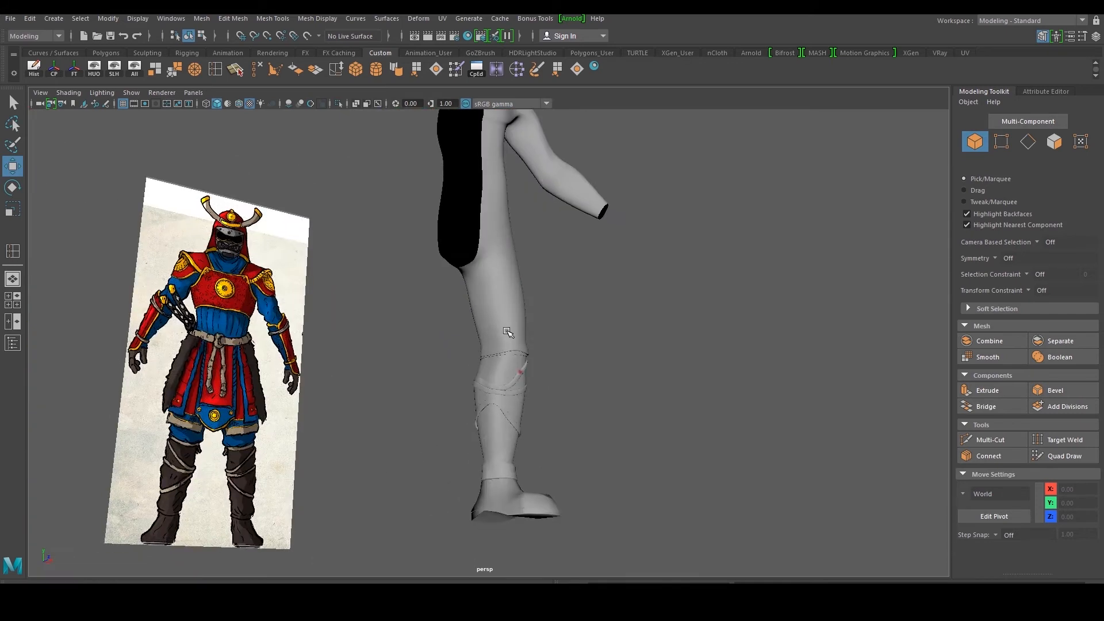
{"action": "left_click", "coordinate": [508, 328]}
{"action": "scroll", "coordinate": [520, 362], "scroll_direction": "up", "scroll_amount": 3}
{"action": "left_click", "coordinate": [521, 373], "text": "shift"}
{"action": "mouse_move", "coordinate": [521, 376]}
{"action": "left_mouse_down", "text": "alt"}
{"action": "mouse_move", "coordinate": [505, 400]}
{"action": "mouse_move", "coordinate": [579, 400]}
{"action": "mouse_move", "coordinate": [520, 395]}
{"action": "left_mouse_up", "text": "alt"}
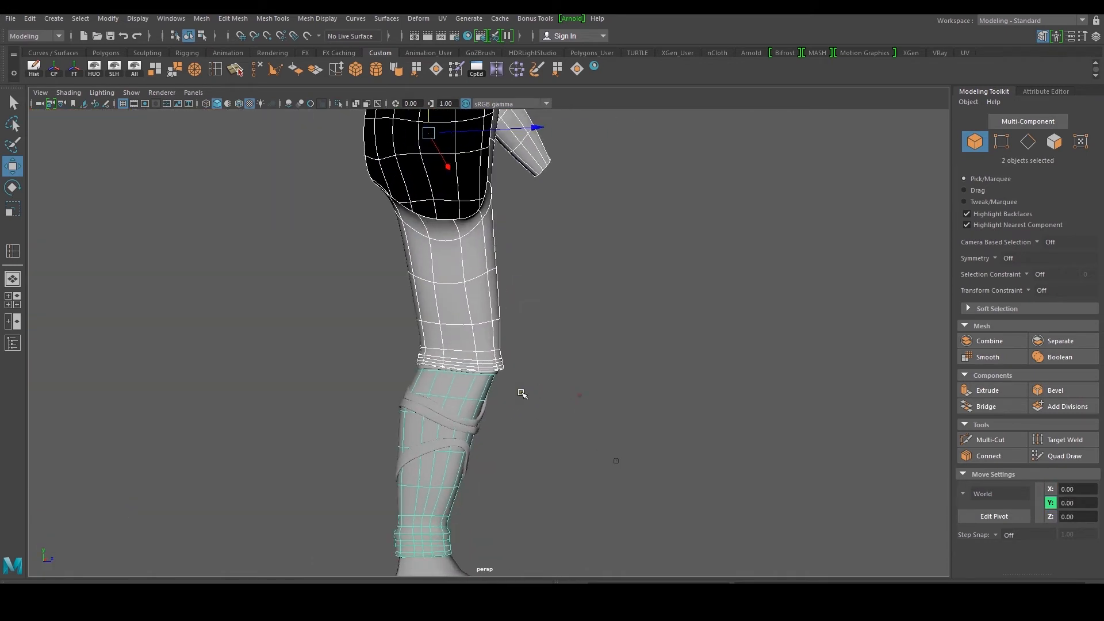
{"action": "scroll", "coordinate": [521, 393], "scroll_direction": "up", "scroll_amount": 3}
{"action": "left_click", "coordinate": [474, 403]}
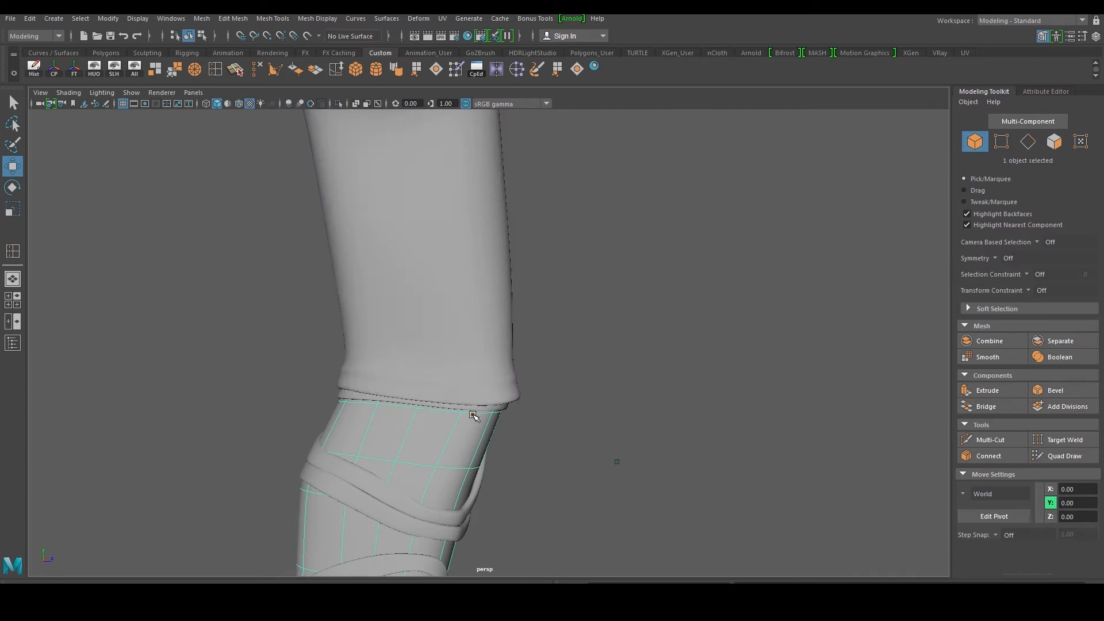
{"action": "scroll", "coordinate": [474, 399], "scroll_direction": "up", "scroll_amount": 2}
{"action": "left_click", "coordinate": [442, 452], "text": "shift"}
{"action": "scroll", "coordinate": [448, 431], "scroll_direction": "down", "scroll_amount": 4}
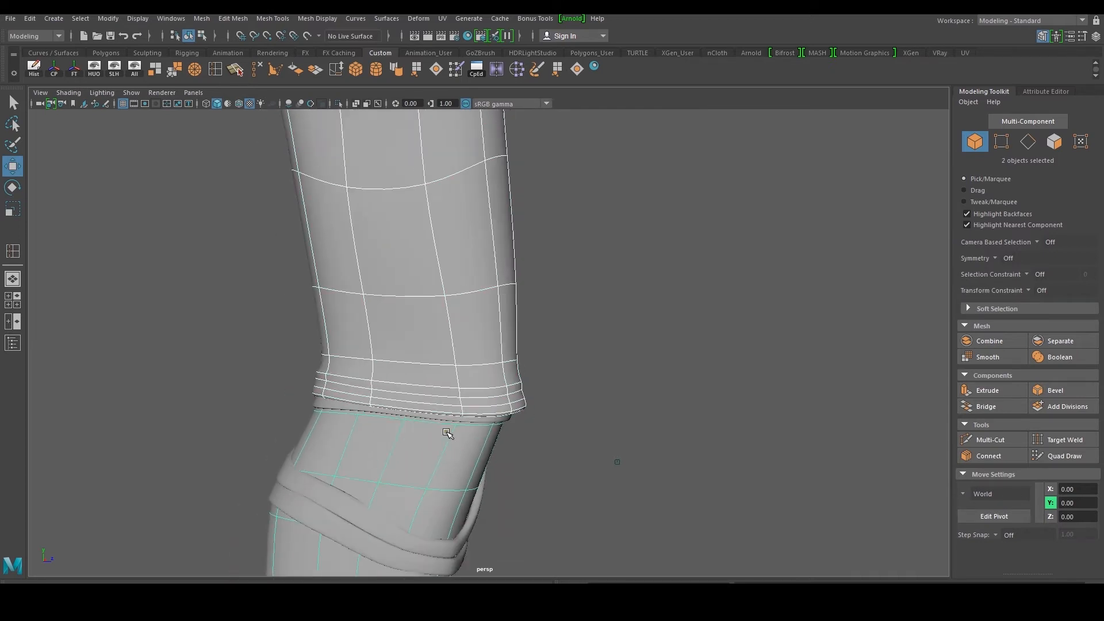
{"action": "scroll", "coordinate": [467, 416], "scroll_direction": "down", "scroll_amount": 4}
{"action": "scroll", "coordinate": [476, 416], "scroll_direction": "up", "scroll_amount": 3}
{"action": "left_click_drag", "start_coordinate": [581, 379], "coordinate": [529, 402], "text": "alt"}
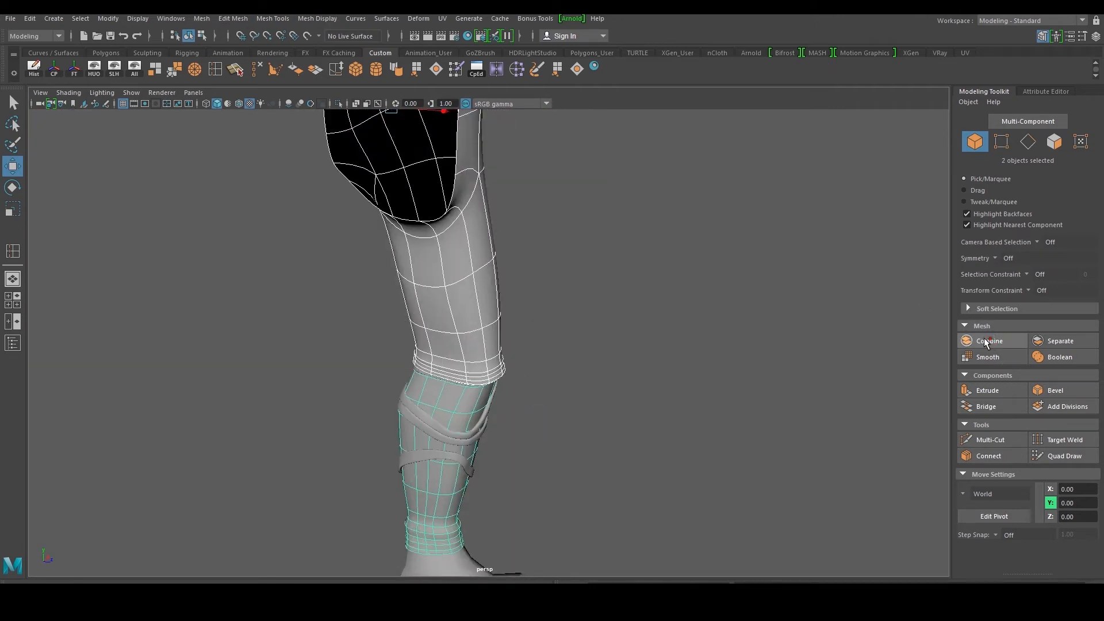
Shift matching vertex columns of the thigh hem and the calf's upper edge together along the Z axis
{"action": "scroll", "coordinate": [525, 350], "scroll_direction": "up", "scroll_amount": 4}
{"action": "right_click_drag", "start_coordinate": [487, 361], "coordinate": [450, 363]}
{"action": "scroll", "coordinate": [450, 440], "scroll_direction": "up", "scroll_amount": 1}
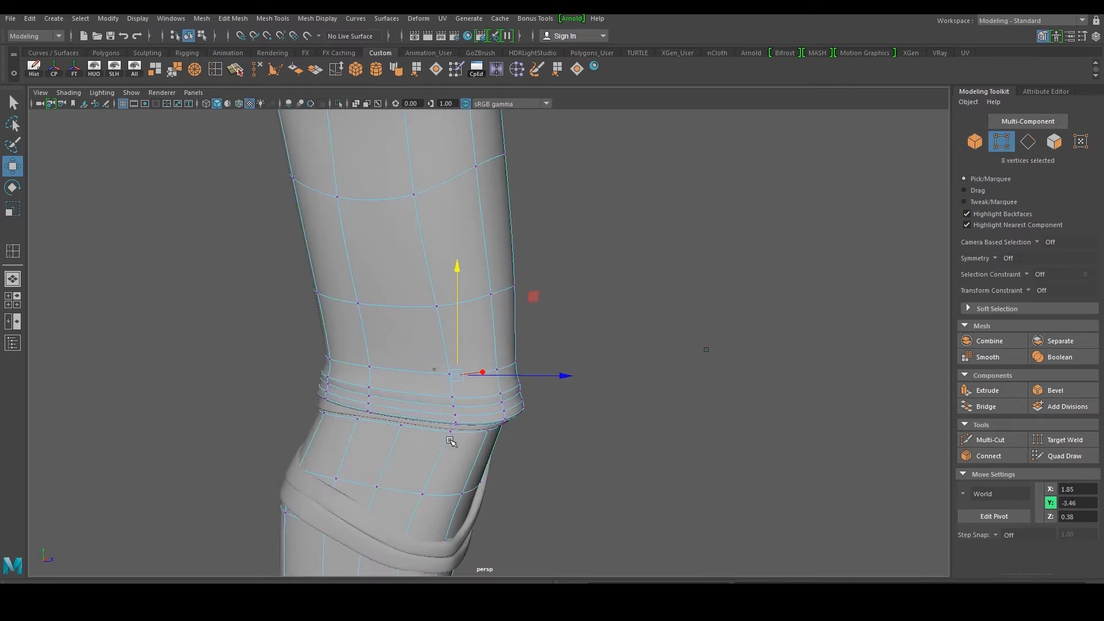
{"action": "left_click_drag", "start_coordinate": [461, 389], "coordinate": [462, 390], "text": "shift"}
{"action": "left_click_drag", "start_coordinate": [568, 405], "coordinate": [492, 424]}
{"action": "left_click_drag", "start_coordinate": [461, 454], "coordinate": [504, 379]}
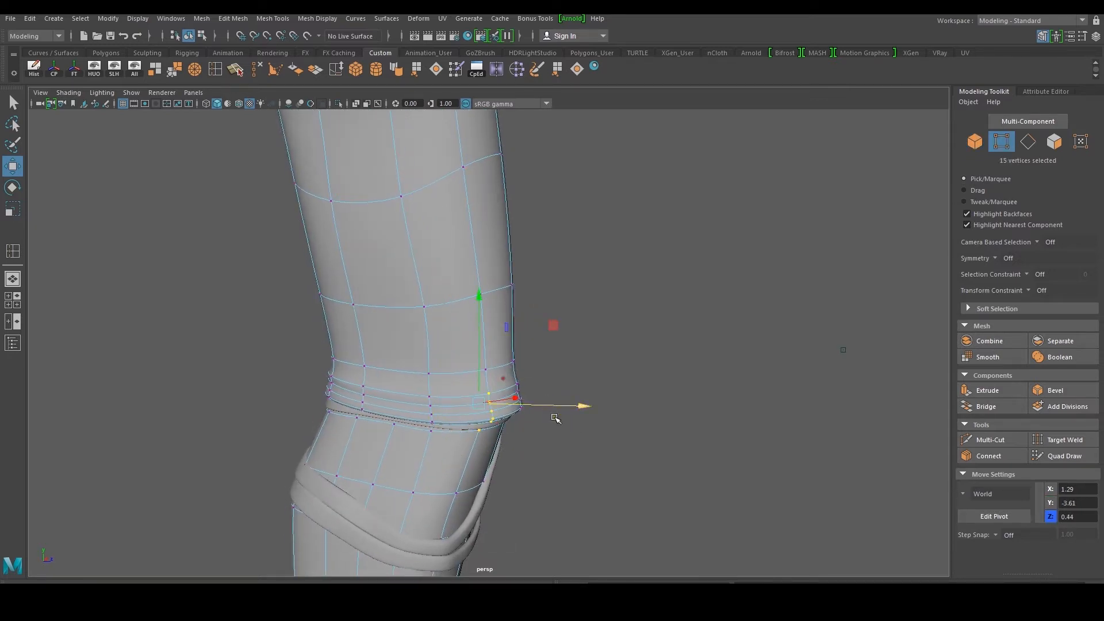
{"action": "left_click_drag", "start_coordinate": [583, 406], "coordinate": [500, 412]}
{"action": "left_click_drag", "start_coordinate": [363, 430], "coordinate": [411, 378]}
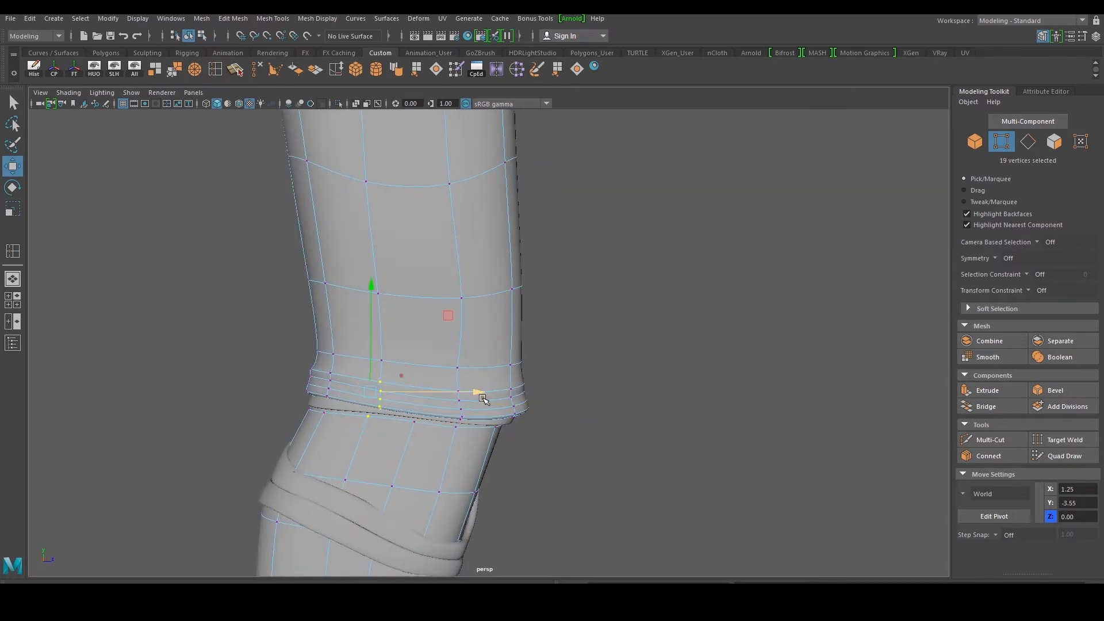
{"action": "left_click_drag", "start_coordinate": [472, 392], "coordinate": [469, 392]}
{"action": "left_click_drag", "start_coordinate": [469, 391], "coordinate": [406, 382], "text": "alt"}
Separate the combined mesh back into individual body and calf objects
{"action": "mouse_move", "coordinate": [478, 278]}
{"action": "right_mouse_down"}
{"action": "mouse_move", "coordinate": [483, 328]}
{"action": "mouse_move", "coordinate": [483, 288]}
{"action": "right_mouse_up"}
{"action": "left_click", "coordinate": [725, 320]}
{"action": "left_click_drag", "start_coordinate": [717, 338], "coordinate": [578, 327], "text": "alt"}
{"action": "right_click_drag", "start_coordinate": [563, 281], "coordinate": [623, 287]}
{"action": "left_click", "coordinate": [1057, 347]}
{"action": "left_click", "coordinate": [741, 319]}
{"action": "left_click", "coordinate": [506, 312]}
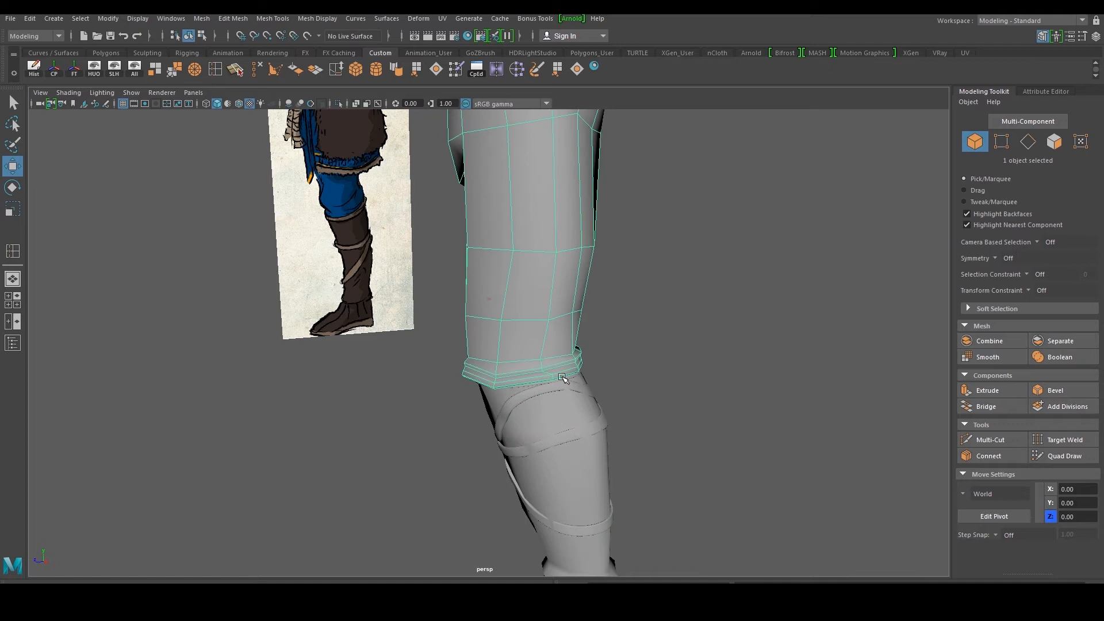
{"action": "left_click", "coordinate": [567, 418]}
{"action": "left_click", "coordinate": [662, 342]}
Examine the whole leg and body against the front and side reference images, selecting the body mesh
{"action": "scroll", "coordinate": [632, 345], "scroll_direction": "down", "scroll_amount": 3}
{"action": "left_click_drag", "start_coordinate": [577, 349], "coordinate": [679, 347], "text": "alt"}
{"action": "scroll", "coordinate": [610, 370], "scroll_direction": "down", "scroll_amount": 3}
{"action": "left_click_drag", "start_coordinate": [610, 370], "coordinate": [567, 370], "text": "alt"}
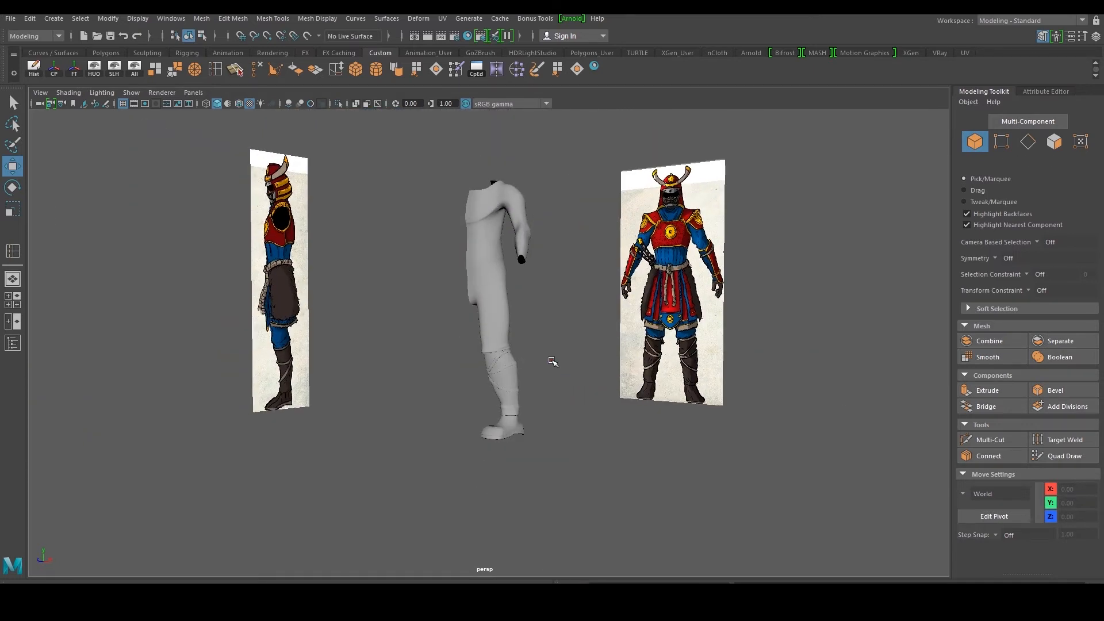
{"action": "scroll", "coordinate": [530, 381], "scroll_direction": "up", "scroll_amount": 5}
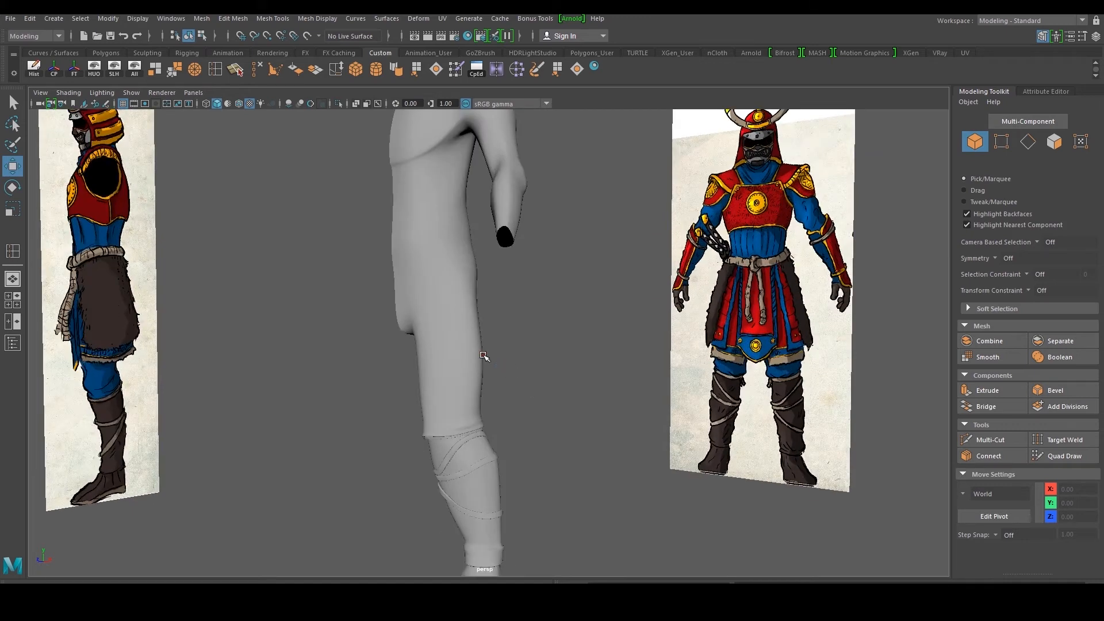
{"action": "scroll", "coordinate": [484, 355], "scroll_direction": "up", "scroll_amount": 1}
{"action": "middle_click_drag", "start_coordinate": [715, 355], "coordinate": [673, 374], "text": "alt"}
{"action": "left_click", "coordinate": [406, 361]}
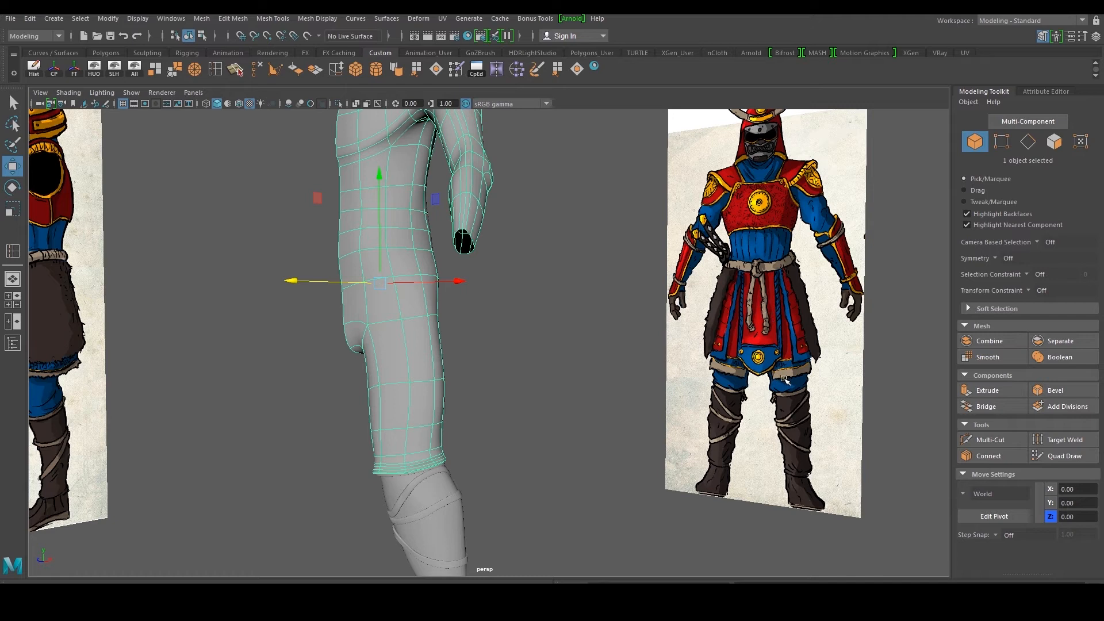
Examine the skirt and upper-thigh area of the front reference image against the body mesh
{"action": "scroll", "coordinate": [786, 362], "scroll_direction": "up", "scroll_amount": 2}
{"action": "middle_click_drag", "start_coordinate": [857, 335], "coordinate": [384, 325], "text": "alt"}
{"action": "right_click_drag", "start_coordinate": [384, 325], "coordinate": [729, 299], "text": "alt"}
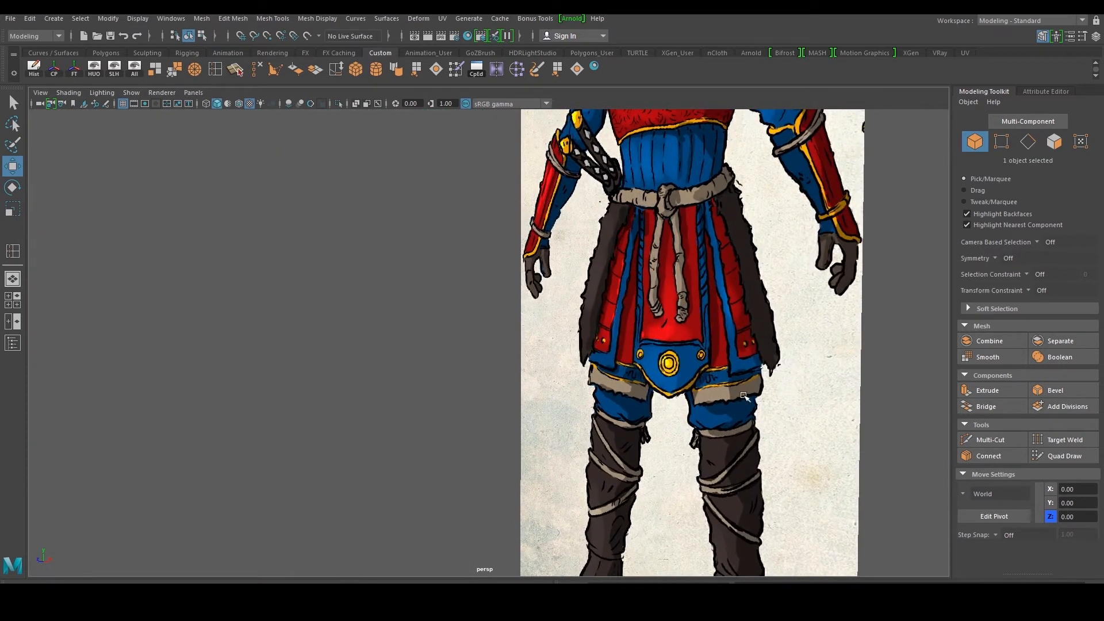
{"action": "right_click_drag", "start_coordinate": [735, 268], "coordinate": [113, 287], "text": "alt"}
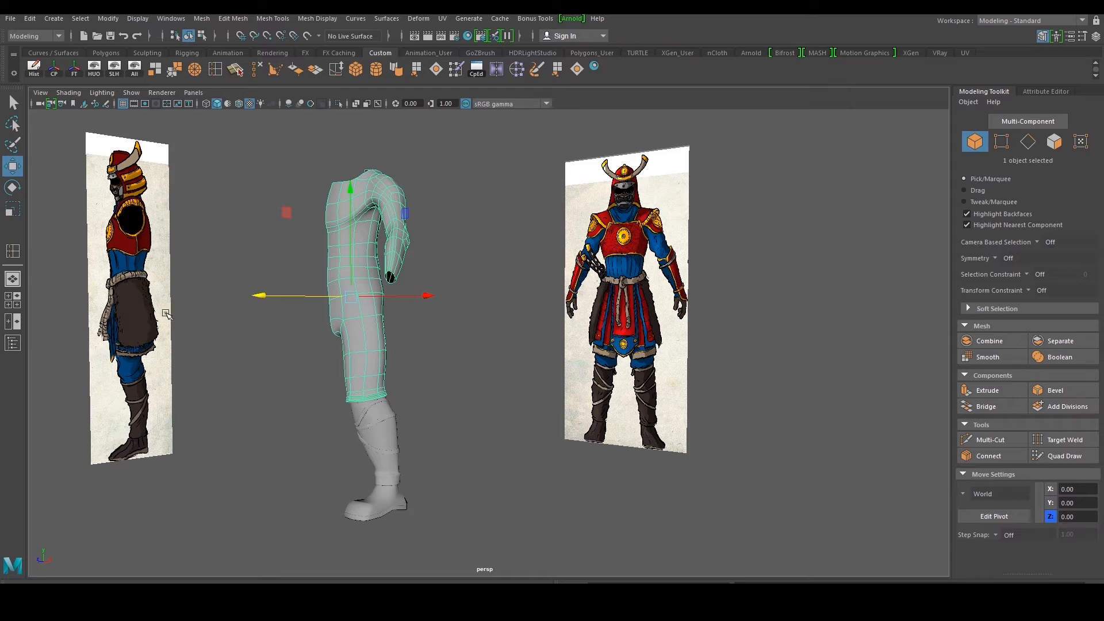
{"action": "right_click_drag", "start_coordinate": [356, 315], "coordinate": [568, 305], "text": "alt"}
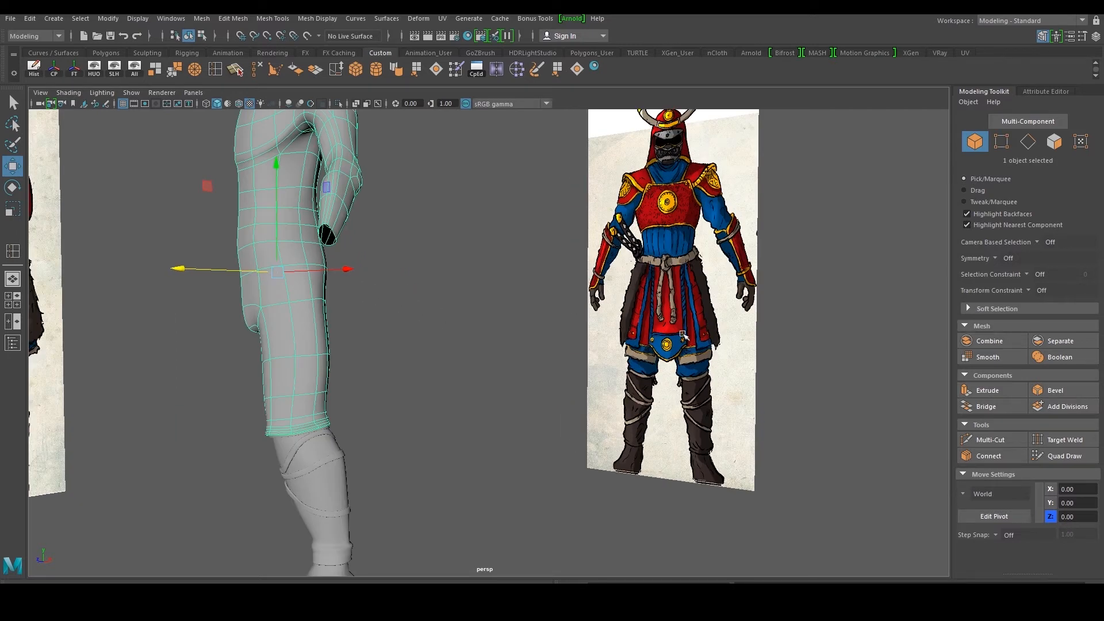
{"action": "middle_click_drag", "start_coordinate": [399, 355], "coordinate": [354, 328], "text": "alt"}
{"action": "middle_click_drag", "start_coordinate": [605, 297], "coordinate": [382, 324], "text": "alt"}
{"action": "right_click_drag", "start_coordinate": [382, 325], "coordinate": [475, 325], "text": "alt"}
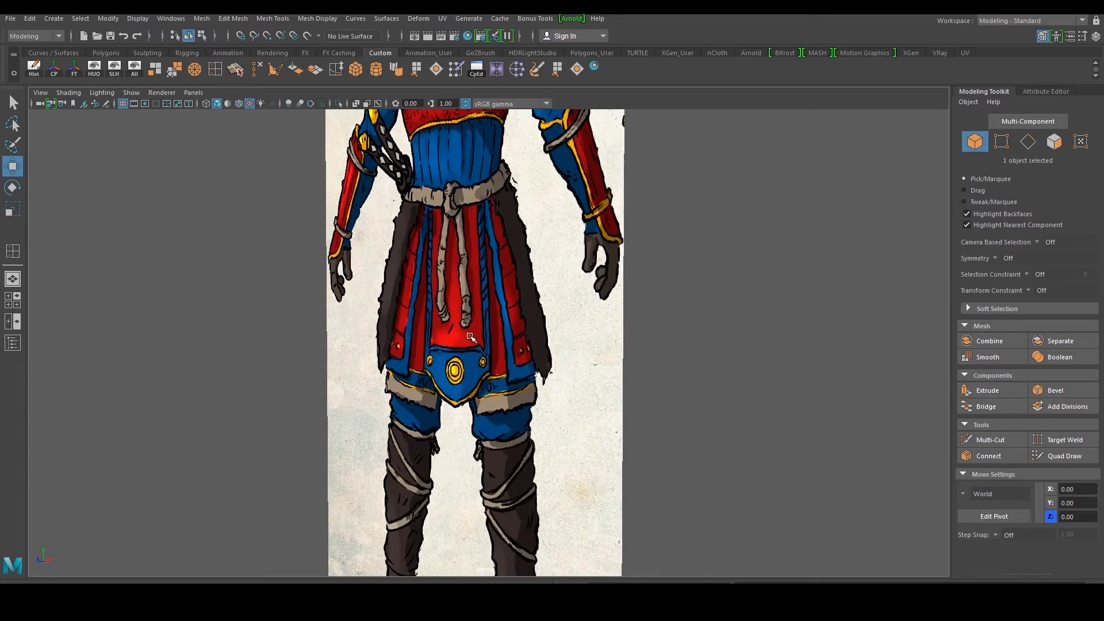
{"action": "scroll", "coordinate": [495, 286], "scroll_direction": "down", "scroll_amount": 7}
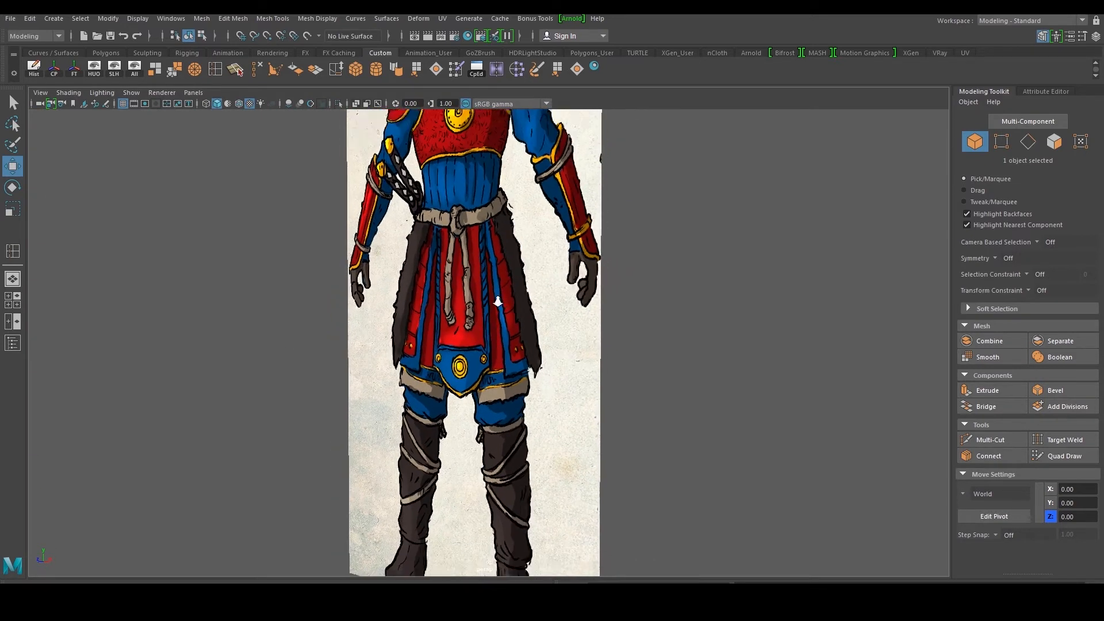
{"action": "middle_click_drag", "start_coordinate": [312, 364], "coordinate": [423, 338], "text": "alt"}
{"action": "left_click", "coordinate": [384, 372]}
{"action": "left_click_drag", "start_coordinate": [276, 389], "coordinate": [380, 340], "text": "alt"}
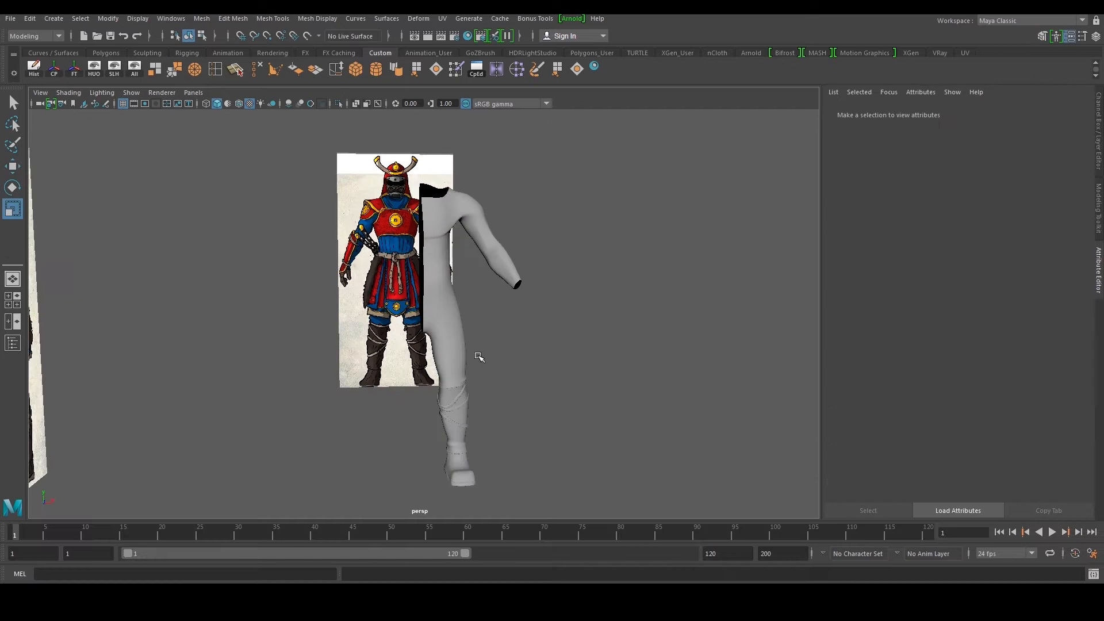
Compare the body mesh's hips and thighs with the skirt, thigh bands and leg wraps in the front and side references
{"action": "scroll", "coordinate": [476, 357], "scroll_direction": "up", "scroll_amount": 4}
{"action": "left_click_drag", "start_coordinate": [474, 352], "coordinate": [432, 385], "text": "alt"}
{"action": "left_click", "coordinate": [398, 380]}
{"action": "key", "text": "w"}
{"action": "left_click_drag", "start_coordinate": [562, 363], "coordinate": [534, 355], "text": "alt"}
{"action": "middle_click_drag", "start_coordinate": [534, 354], "coordinate": [422, 323], "text": "alt"}
{"action": "scroll", "coordinate": [422, 322], "scroll_direction": "up", "scroll_amount": 3}
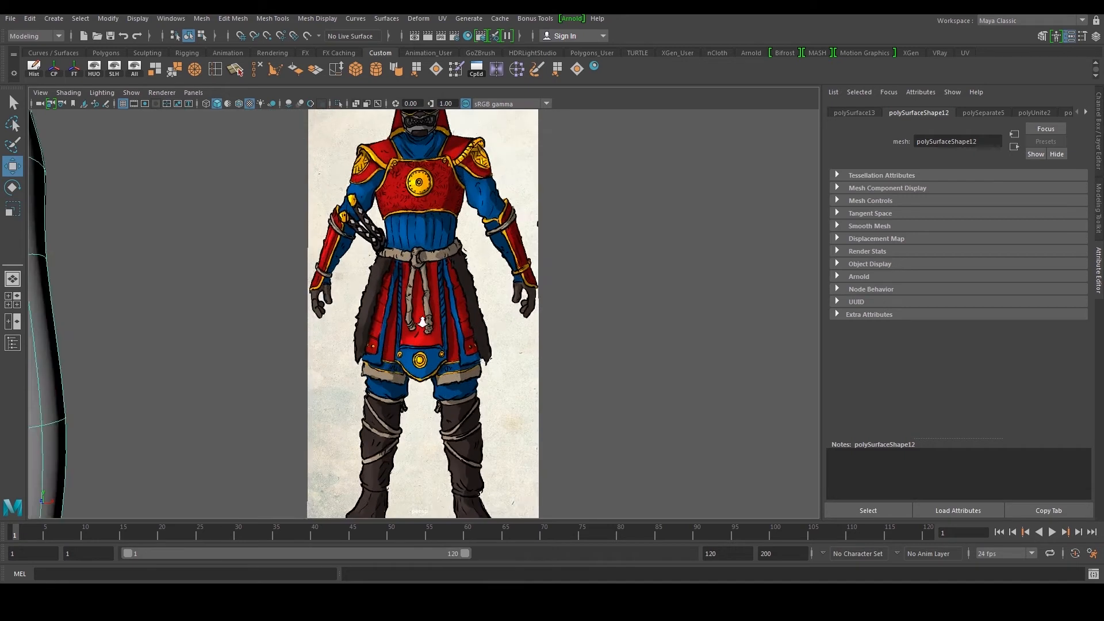
{"action": "scroll", "coordinate": [456, 354], "scroll_direction": "up", "scroll_amount": 2}
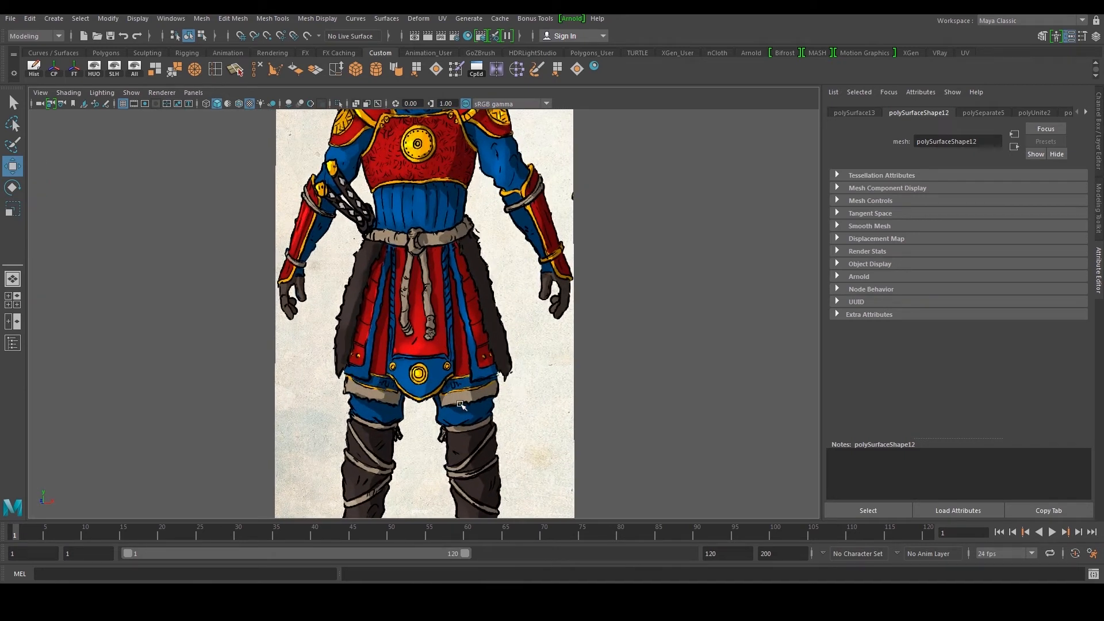
{"action": "scroll", "coordinate": [375, 392], "scroll_direction": "down", "scroll_amount": 3}
{"action": "left_click_drag", "start_coordinate": [375, 392], "coordinate": [255, 357], "text": "alt"}
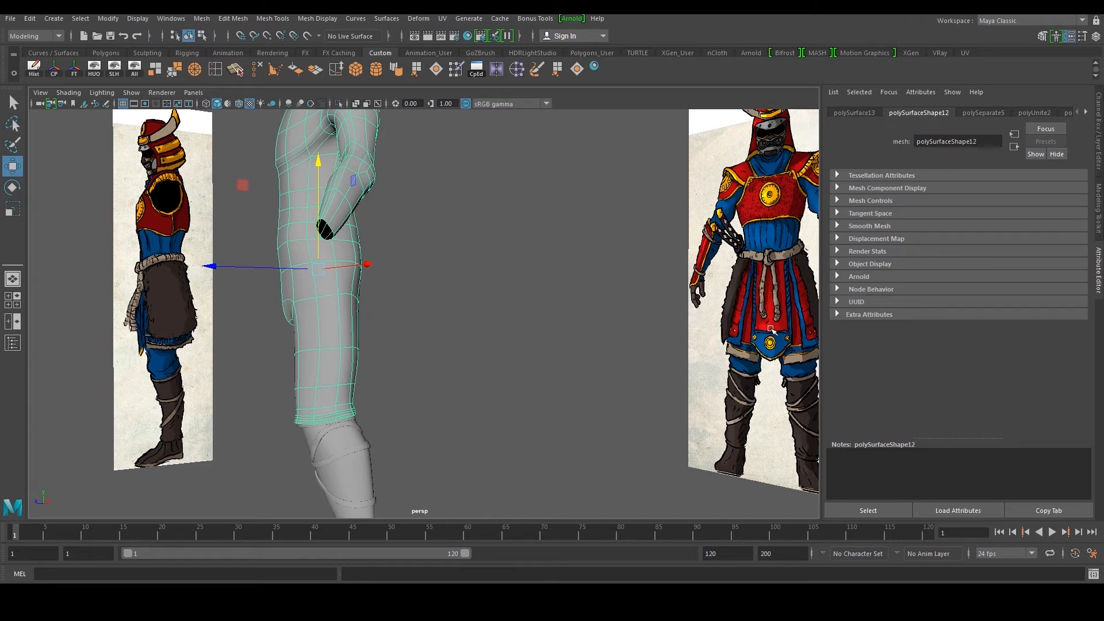
{"action": "left_click_drag", "start_coordinate": [753, 328], "coordinate": [713, 320], "text": "alt"}
{"action": "scroll", "coordinate": [233, 350], "scroll_direction": "up", "scroll_amount": 1}
{"action": "middle_click_drag", "start_coordinate": [299, 349], "coordinate": [214, 292], "text": "alt"}
{"action": "scroll", "coordinate": [374, 348], "scroll_direction": "up", "scroll_amount": 3}
{"action": "scroll", "coordinate": [462, 295], "scroll_direction": "up", "scroll_amount": 3}
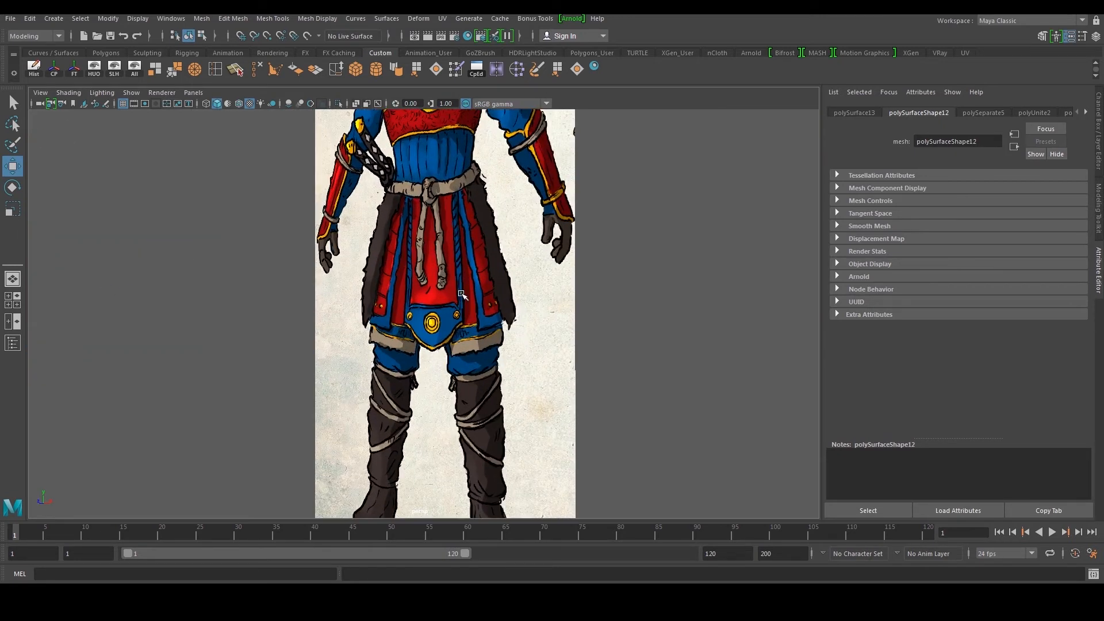
{"action": "scroll", "coordinate": [481, 342], "scroll_direction": "down", "scroll_amount": 5}
{"action": "left_click_drag", "start_coordinate": [168, 345], "coordinate": [280, 341], "text": "alt"}
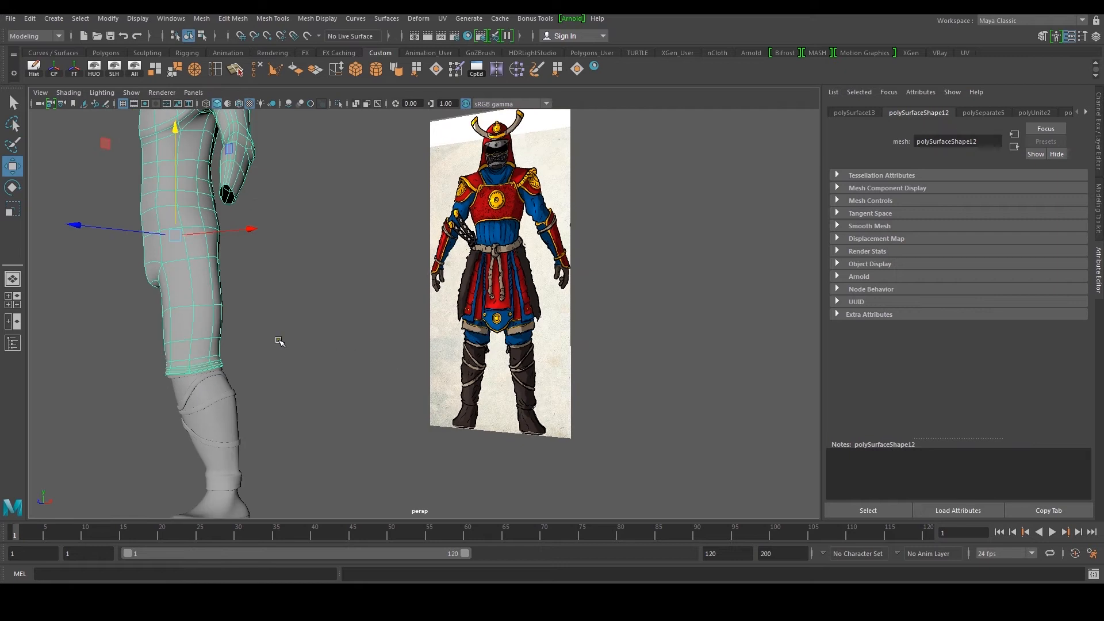
Extract the torso and arm faces above the hips from the body mesh as a separate object
{"action": "middle_click_drag", "start_coordinate": [247, 331], "coordinate": [336, 361], "text": "alt"}
{"action": "right_click_drag", "start_coordinate": [276, 279], "coordinate": [278, 306]}
{"action": "scroll", "coordinate": [278, 306], "scroll_direction": "down", "scroll_amount": 3}
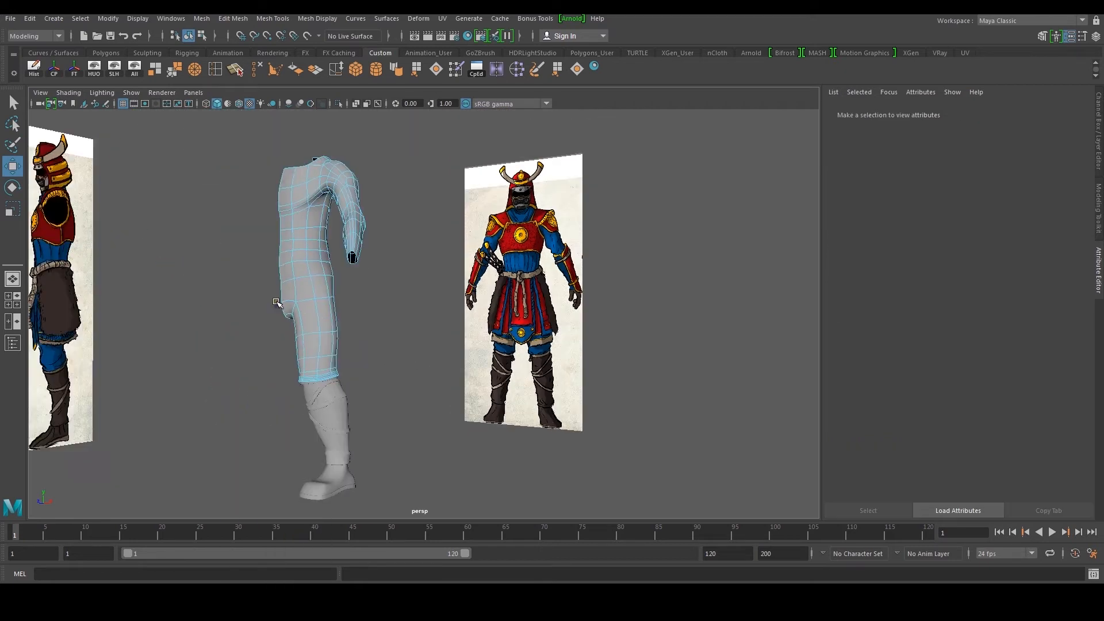
{"action": "middle_click_drag", "start_coordinate": [279, 305], "coordinate": [298, 347], "text": "alt"}
{"action": "left_click_drag", "start_coordinate": [225, 156], "coordinate": [518, 314]}
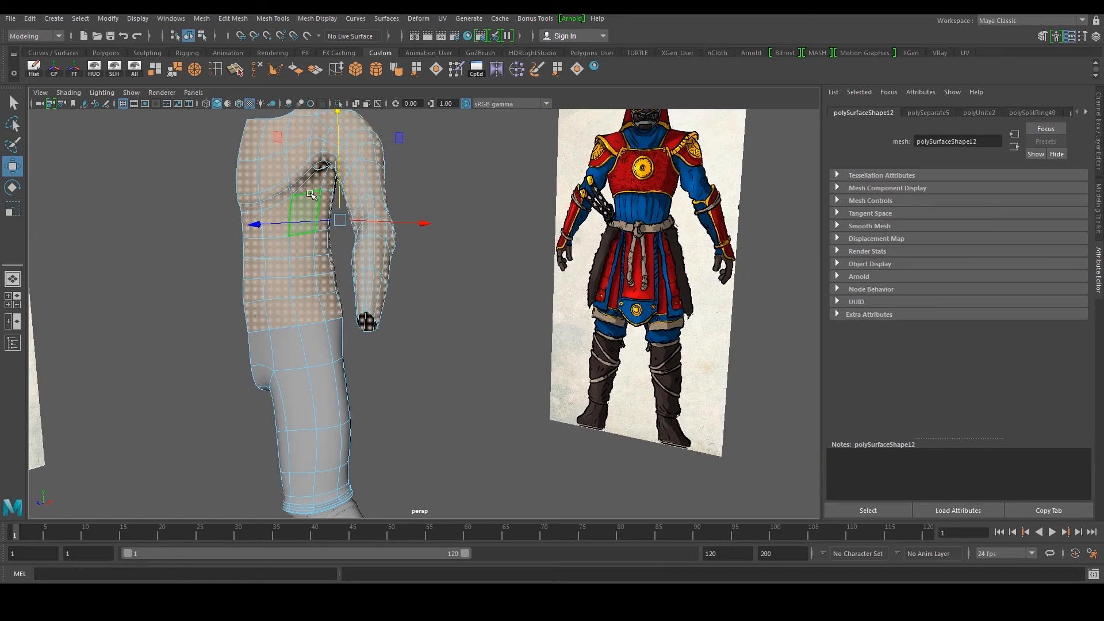
{"action": "left_click", "coordinate": [152, 69]}
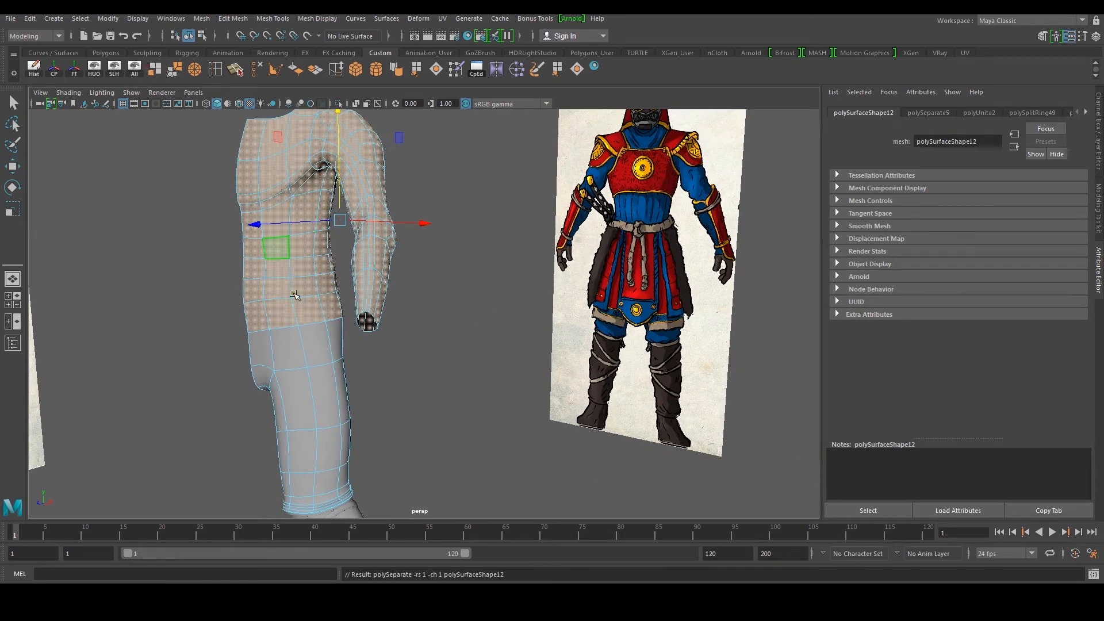
{"action": "middle_click_drag", "start_coordinate": [340, 359], "coordinate": [377, 270], "text": "alt"}
{"action": "left_click", "coordinate": [510, 362]}
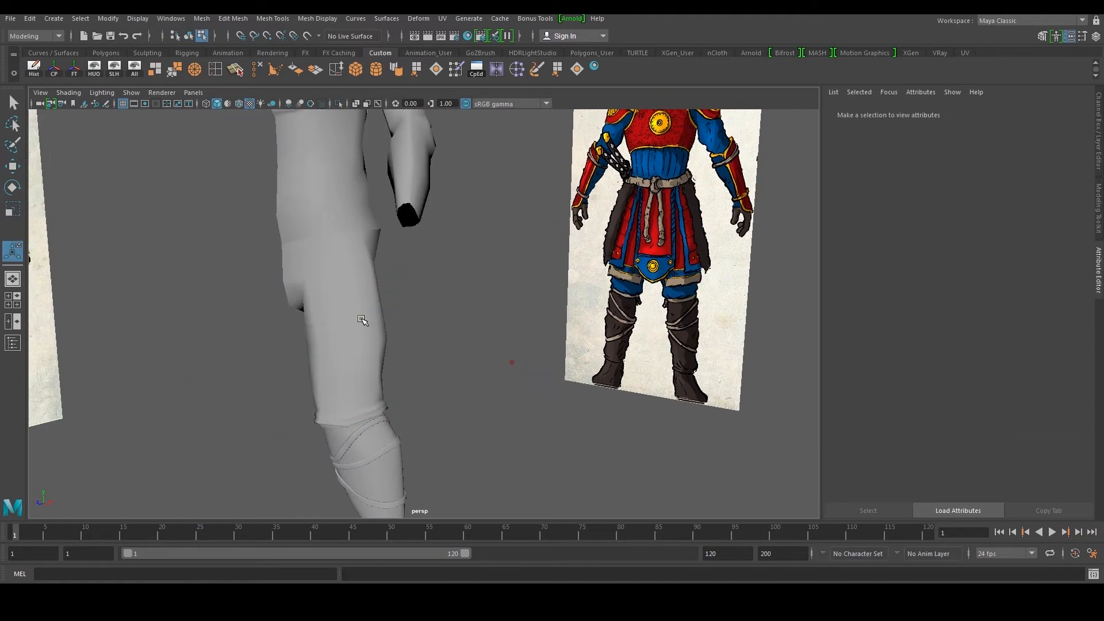
Select the lower-body faces covering the front, outer side and back of the thigh from the hip line to above the hem
{"action": "right_click_drag", "start_coordinate": [353, 305], "coordinate": [403, 259]}
{"action": "middle_click_drag", "start_coordinate": [346, 279], "coordinate": [361, 284], "text": "alt"}
{"action": "left_click_drag", "start_coordinate": [361, 283], "coordinate": [390, 277], "text": "alt"}
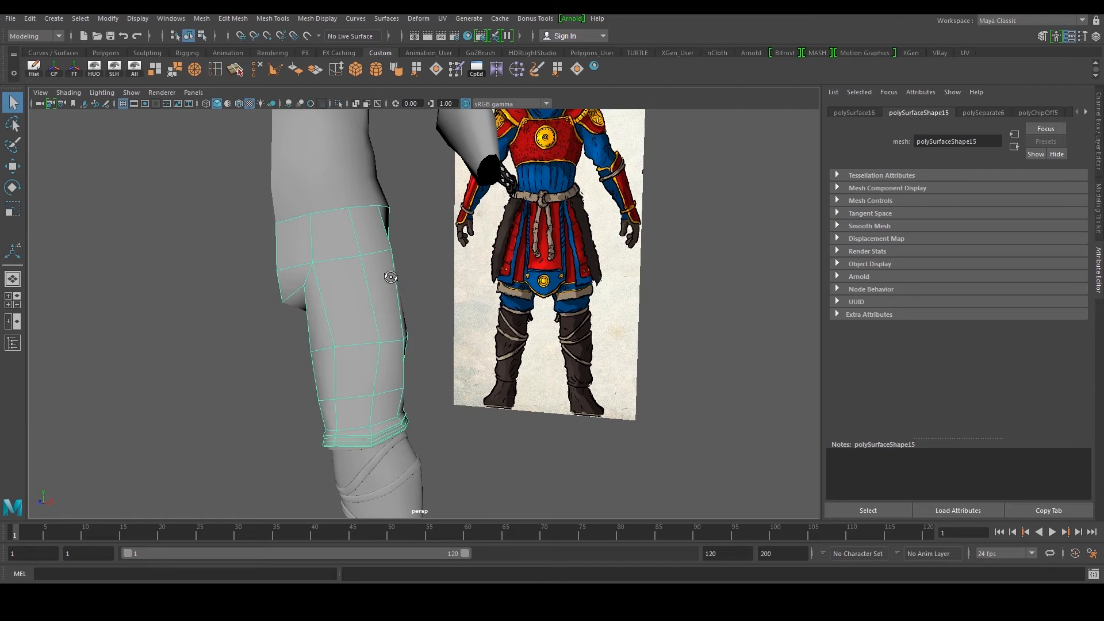
{"action": "left_click_drag", "start_coordinate": [504, 309], "coordinate": [360, 299], "text": "alt"}
{"action": "right_click_drag", "start_coordinate": [317, 280], "coordinate": [318, 305]}
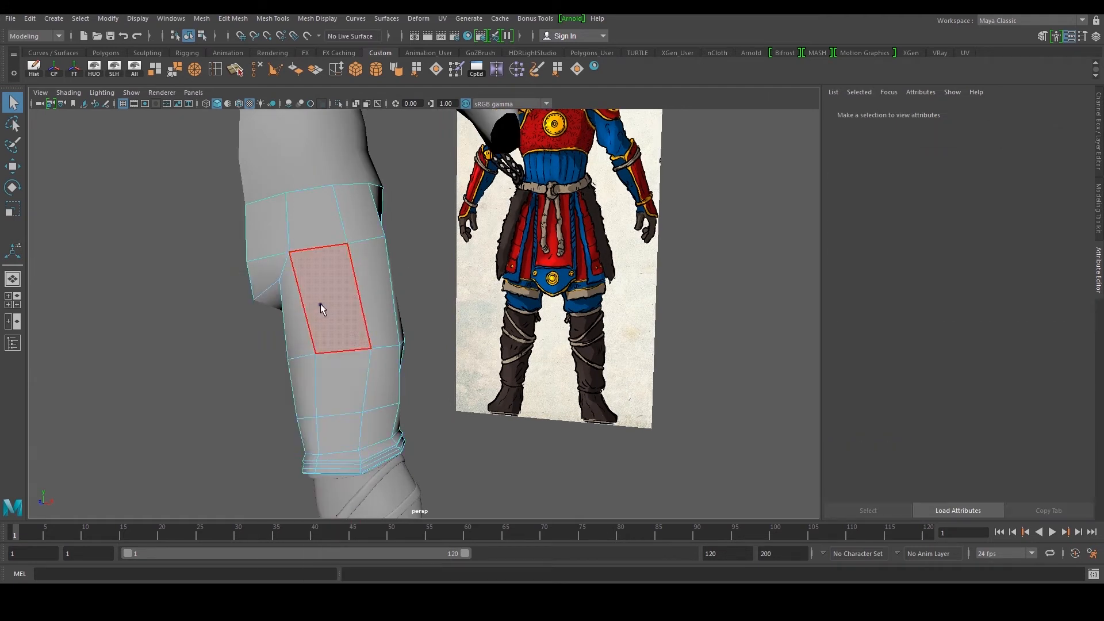
{"action": "left_click", "coordinate": [344, 297]}
{"action": "left_click", "coordinate": [371, 378], "text": "shift"}
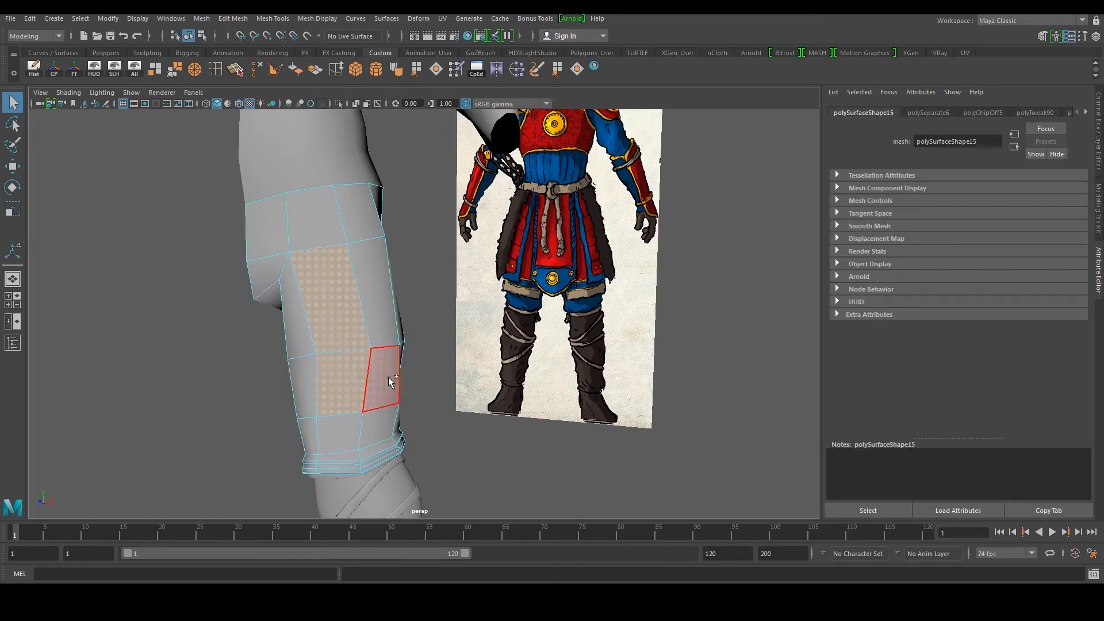
{"action": "left_click_drag", "start_coordinate": [434, 360], "coordinate": [394, 359], "text": "alt"}
{"action": "middle_click_drag", "start_coordinate": [394, 358], "coordinate": [384, 361], "text": "alt"}
{"action": "scroll", "coordinate": [387, 361], "scroll_direction": "up", "scroll_amount": 3}
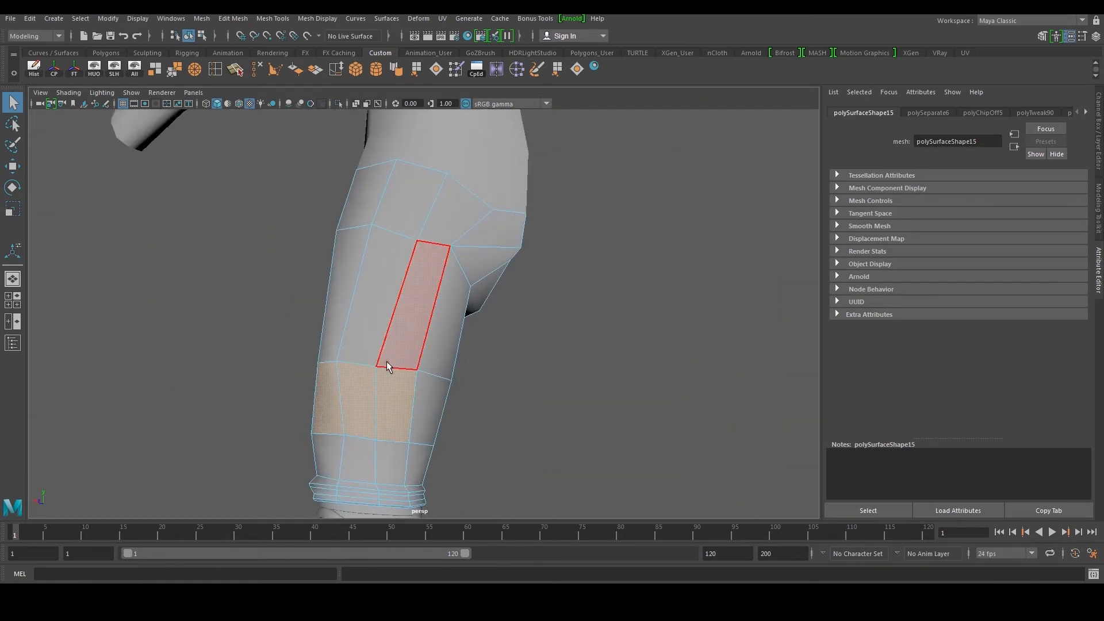
{"action": "left_click", "coordinate": [425, 392], "text": "shift"}
{"action": "left_click", "coordinate": [432, 350], "text": "shift"}
{"action": "left_click_drag", "start_coordinate": [465, 266], "coordinate": [458, 322], "text": "alt"}
{"action": "left_click_drag", "start_coordinate": [500, 360], "coordinate": [323, 278], "text": "alt"}
{"action": "left_click", "coordinate": [329, 265], "text": "shift"}
{"action": "left_click_drag", "start_coordinate": [377, 253], "coordinate": [407, 326], "text": "alt"}
{"action": "left_click_drag", "start_coordinate": [465, 291], "coordinate": [444, 254], "text": "alt"}
{"action": "left_click", "coordinate": [442, 253], "text": "shift"}
{"action": "left_click", "coordinate": [424, 319], "text": "shift"}
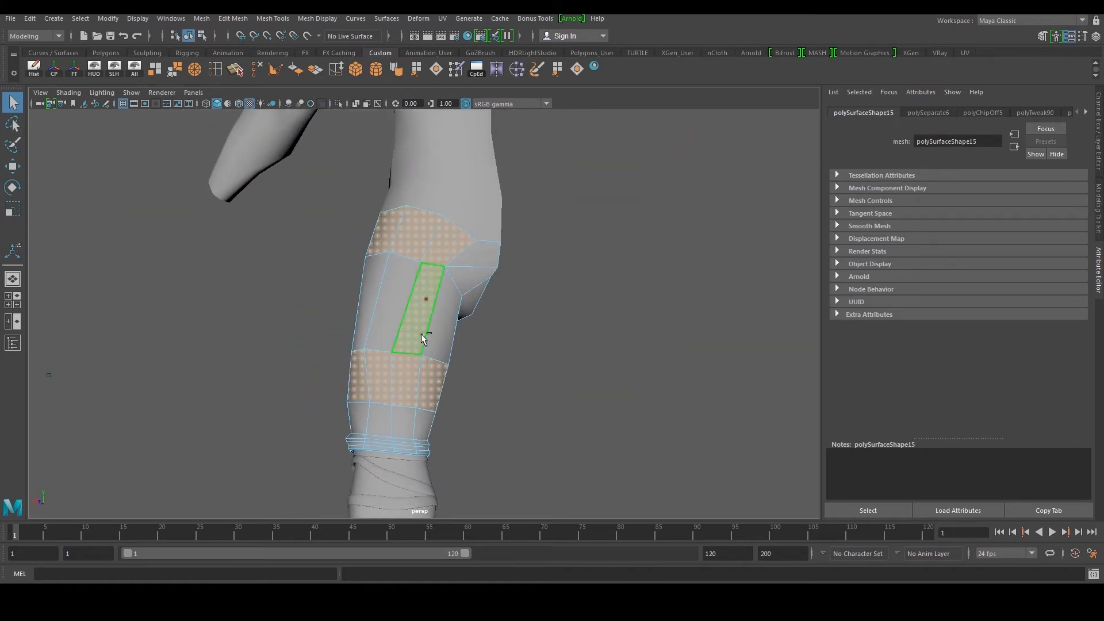
{"action": "left_click", "coordinate": [377, 301], "text": "shift"}
{"action": "left_click_drag", "start_coordinate": [376, 303], "coordinate": [458, 233], "text": "alt"}
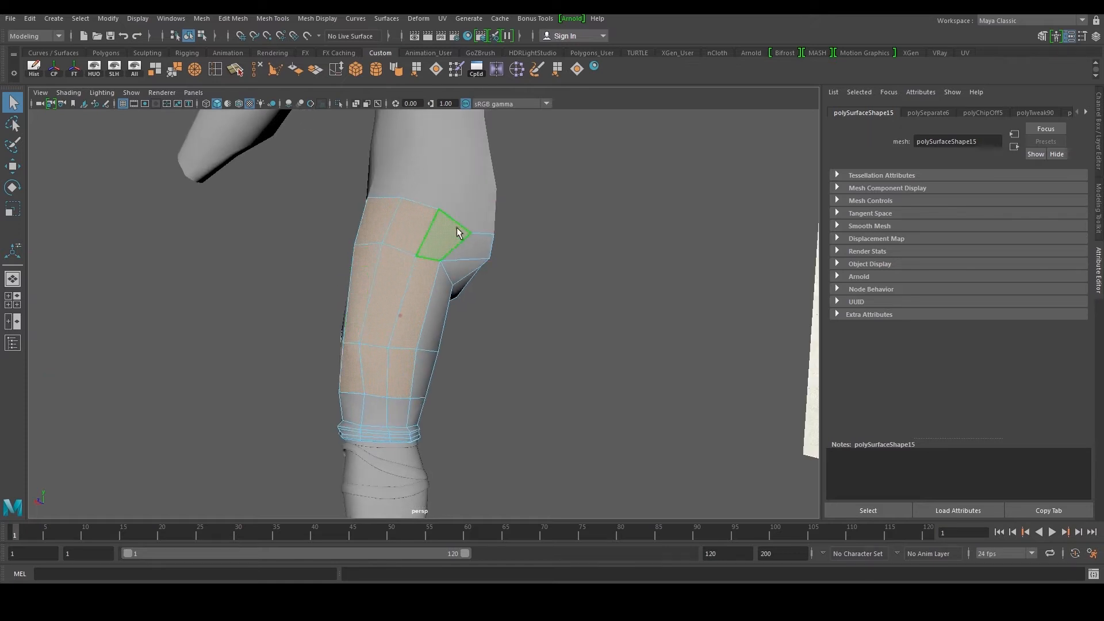
{"action": "left_click_drag", "start_coordinate": [522, 315], "coordinate": [558, 306], "text": "alt"}
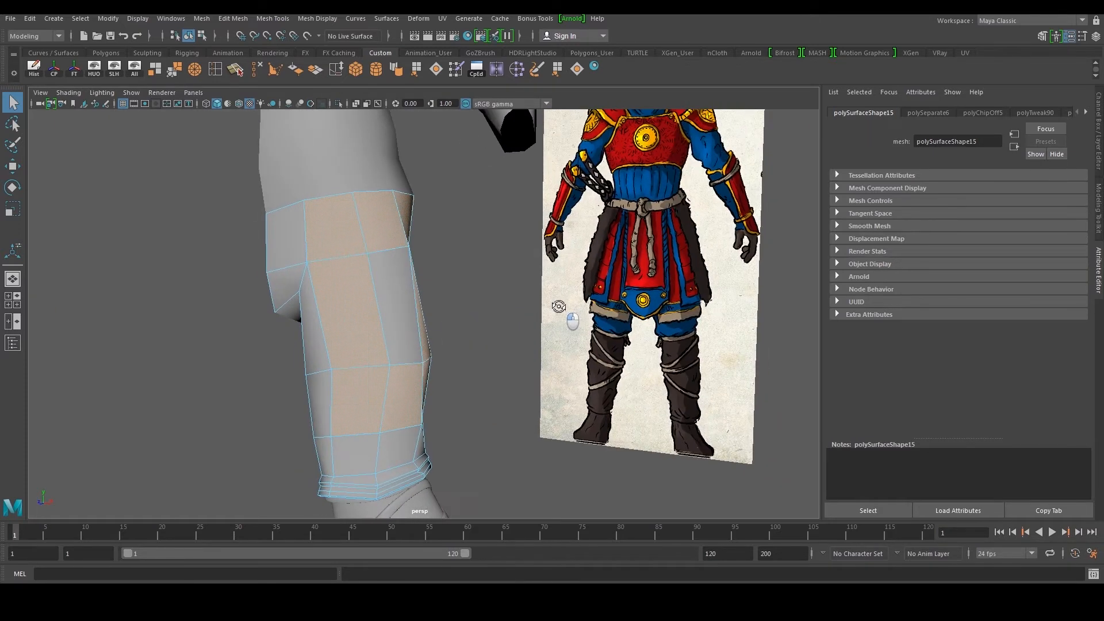
{"action": "left_click_drag", "start_coordinate": [381, 313], "coordinate": [468, 313], "text": "alt"}
Duplicate the selected thigh faces as a separate panel and offset it slightly outward from the leg
{"action": "key", "text": "w"}
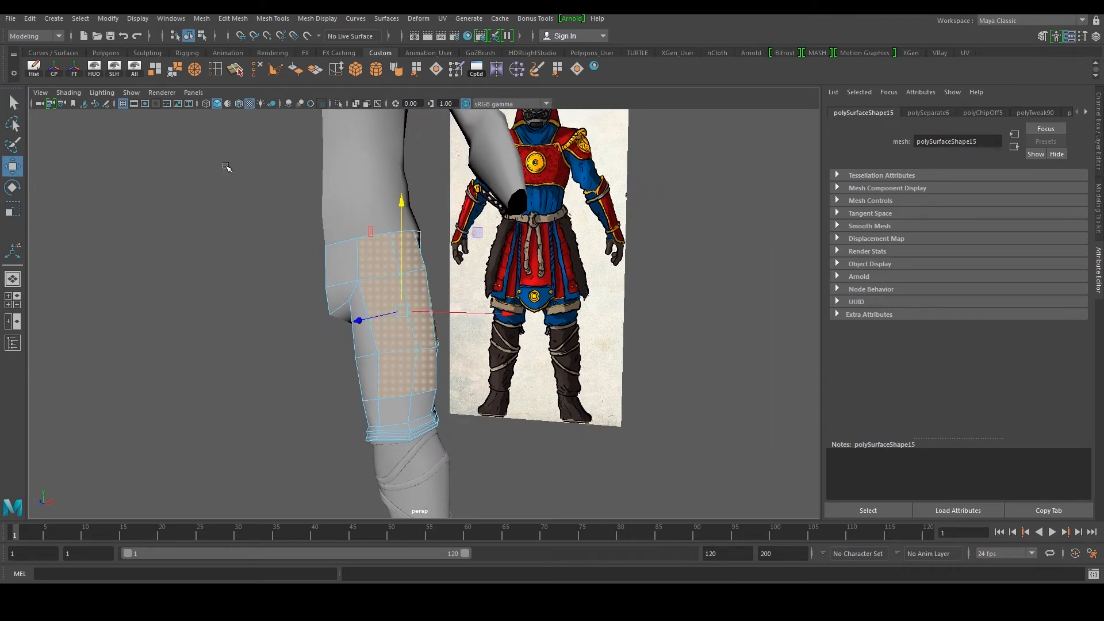
{"action": "left_click", "coordinate": [315, 69]}
{"action": "scroll", "coordinate": [434, 323], "scroll_direction": "up", "scroll_amount": 4}
{"action": "left_click_drag", "start_coordinate": [374, 239], "coordinate": [405, 260], "text": "alt"}
{"action": "left_click_drag", "start_coordinate": [461, 338], "coordinate": [469, 344]}
{"action": "left_click", "coordinate": [613, 291]}
{"action": "scroll", "coordinate": [609, 294], "scroll_direction": "down", "scroll_amount": 4}
{"action": "left_click", "coordinate": [464, 336]}
Switch the workspace to Modeling - Standard
{"action": "left_click", "coordinate": [1031, 21]}
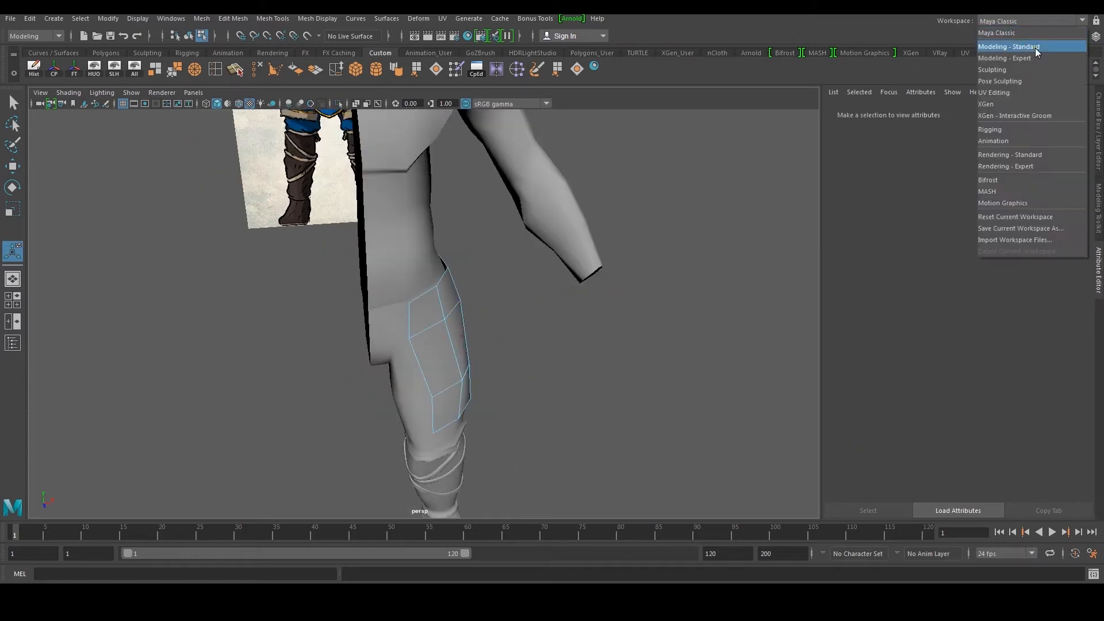
{"action": "left_click", "coordinate": [1035, 47]}
{"action": "scroll", "coordinate": [556, 274], "scroll_direction": "up", "scroll_amount": 3}
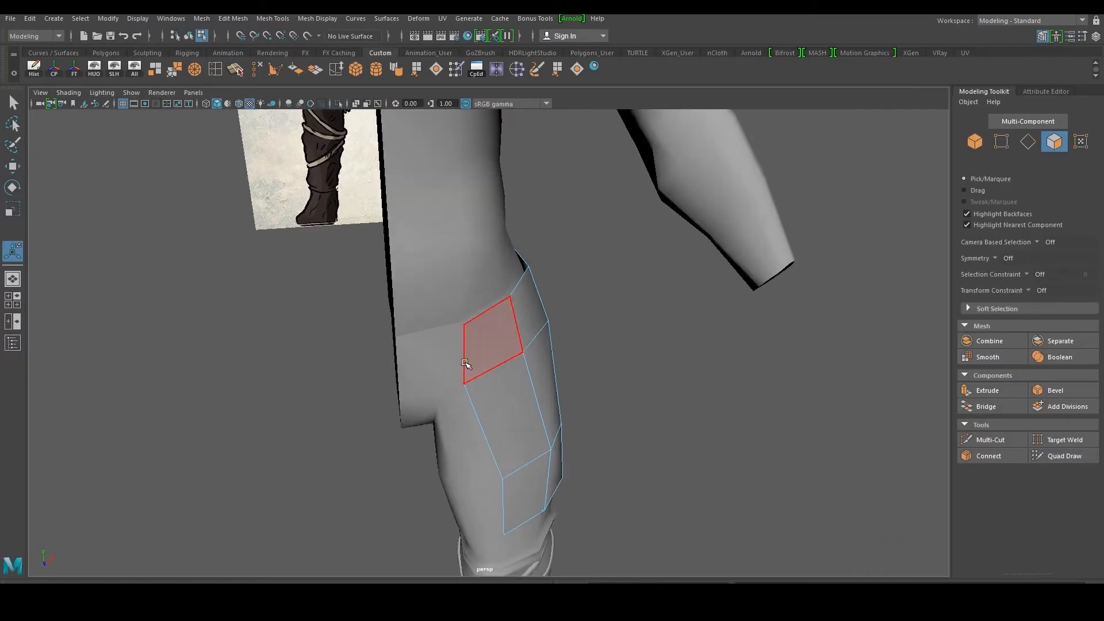
{"action": "left_click_drag", "start_coordinate": [492, 375], "coordinate": [459, 351], "text": "alt"}
Center the pivot of the duplicated outer-thigh panel and move the panel away from the leg
{"action": "right_click_drag", "start_coordinate": [461, 296], "coordinate": [518, 264]}
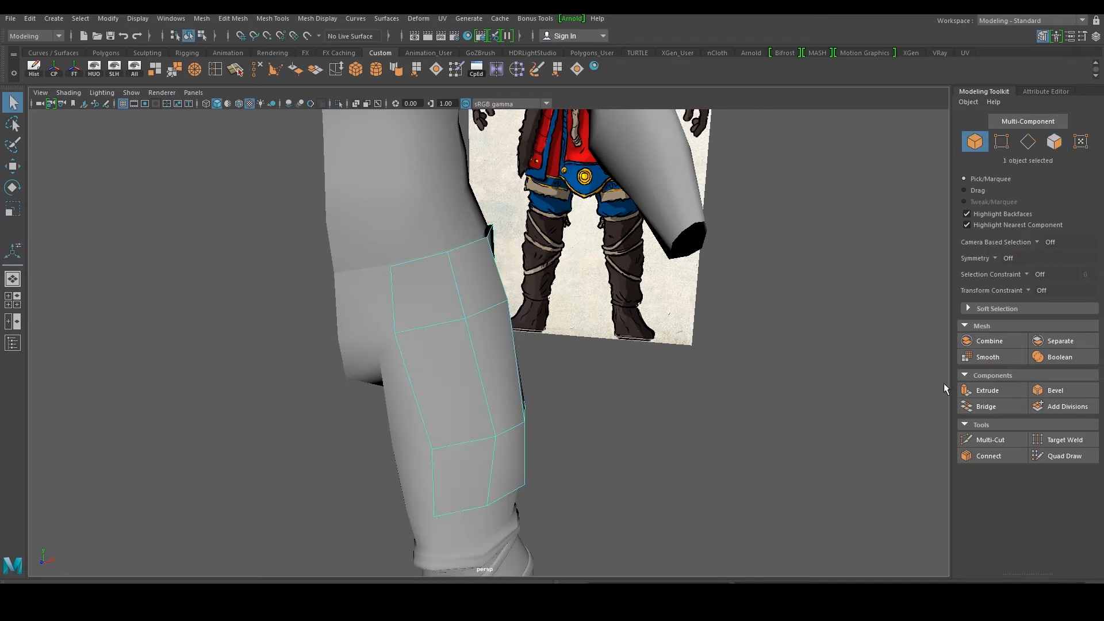
{"action": "left_click_drag", "start_coordinate": [552, 377], "coordinate": [469, 326], "text": "alt"}
{"action": "key", "text": "w"}
{"action": "left_click", "coordinate": [59, 74]}
{"action": "left_click_drag", "start_coordinate": [506, 270], "coordinate": [485, 312], "text": "alt"}
{"action": "left_click", "coordinate": [524, 285]}
{"action": "left_click_drag", "start_coordinate": [447, 372], "coordinate": [448, 383]}
{"action": "left_click_drag", "start_coordinate": [527, 303], "coordinate": [448, 259]}
Select the outer-thigh panel's upper vertices and refine that selection to adjust the upper edge around the hip
{"action": "right_click_drag", "start_coordinate": [437, 256], "coordinate": [391, 253]}
{"action": "left_click_drag", "start_coordinate": [391, 253], "coordinate": [320, 198], "text": "alt"}
{"action": "left_click_drag", "start_coordinate": [265, 144], "coordinate": [542, 247]}
{"action": "left_click_drag", "start_coordinate": [542, 247], "coordinate": [447, 239], "text": "alt"}
{"action": "left_click_drag", "start_coordinate": [431, 321], "coordinate": [577, 250], "text": "ctrl"}
{"action": "left_click_drag", "start_coordinate": [511, 242], "coordinate": [511, 242], "text": "ctrl"}
{"action": "left_click_drag", "start_coordinate": [511, 242], "coordinate": [538, 243], "text": "alt"}
{"action": "left_click_drag", "start_coordinate": [539, 244], "coordinate": [488, 284], "text": "alt"}
Move individual faces on the back side of the thigh panel outward to clear the leg and hip
{"action": "right_click_drag", "start_coordinate": [428, 340], "coordinate": [428, 341]}
{"action": "left_click_drag", "start_coordinate": [362, 382], "coordinate": [348, 404], "text": "alt"}
{"action": "left_click_drag", "start_coordinate": [499, 406], "coordinate": [512, 413]}
{"action": "left_click_drag", "start_coordinate": [598, 402], "coordinate": [460, 379], "text": "alt"}
{"action": "left_click_drag", "start_coordinate": [542, 353], "coordinate": [556, 350], "text": "alt"}
{"action": "left_click", "coordinate": [483, 324]}
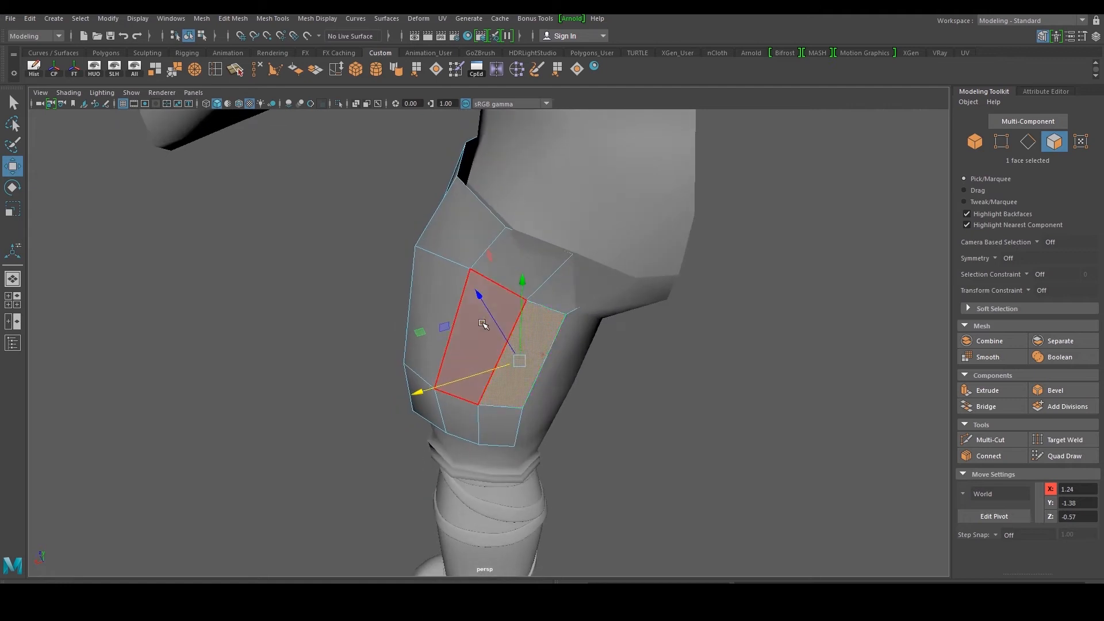
{"action": "left_click_drag", "start_coordinate": [487, 307], "coordinate": [496, 321]}
{"action": "left_click", "coordinate": [581, 276]}
{"action": "mouse_move", "coordinate": [581, 276]}
{"action": "left_mouse_down", "text": "alt"}
{"action": "mouse_move", "coordinate": [554, 275]}
{"action": "mouse_move", "coordinate": [581, 281]}
{"action": "left_mouse_up", "text": "alt"}
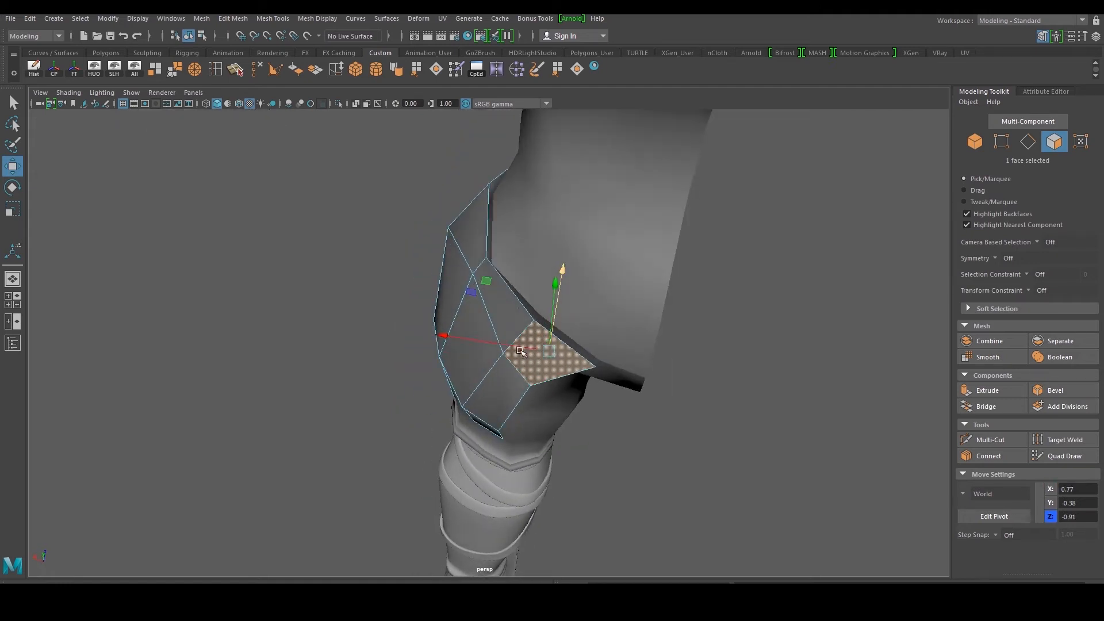
Move the horizontal edge below the panel's upper back row outward along the X axis
{"action": "left_click", "coordinate": [483, 322]}
{"action": "right_click_drag", "start_coordinate": [483, 322], "coordinate": [489, 292]}
{"action": "left_click", "coordinate": [493, 312]}
{"action": "left_click_drag", "start_coordinate": [505, 242], "coordinate": [501, 246]}
{"action": "left_click_drag", "start_coordinate": [410, 311], "coordinate": [406, 310]}
{"action": "left_click_drag", "start_coordinate": [419, 372], "coordinate": [470, 335], "text": "alt"}
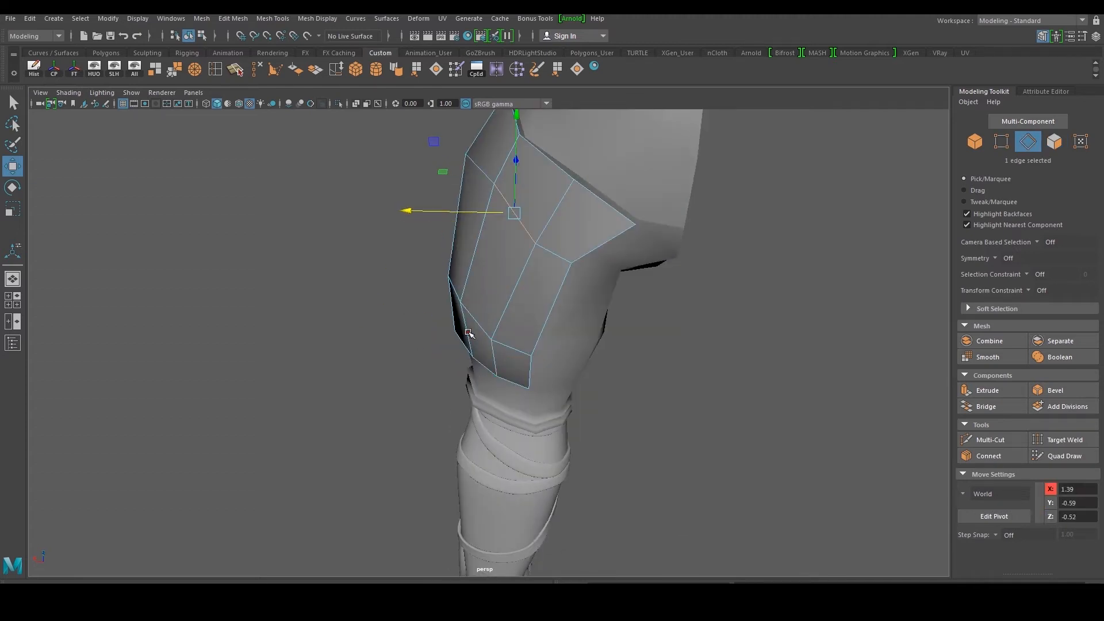
Select the panel's lower back faces, and raise a vertex on its upper back edge
{"action": "right_click_drag", "start_coordinate": [491, 339], "coordinate": [504, 365]}
{"action": "left_click", "coordinate": [502, 365]}
{"action": "scroll", "coordinate": [485, 362], "scroll_direction": "up", "scroll_amount": 3}
{"action": "left_click", "coordinate": [485, 362], "text": "shift"}
{"action": "left_click_drag", "start_coordinate": [535, 313], "coordinate": [543, 267], "text": "alt"}
{"action": "left_click_drag", "start_coordinate": [544, 253], "coordinate": [503, 279], "text": "alt"}
{"action": "key", "text": "F9"}
{"action": "left_click", "coordinate": [529, 253]}
{"action": "left_click_drag", "start_coordinate": [534, 220], "coordinate": [534, 215]}
Shift the two lower edges of the panel's rear border and of the neighbouring column along the X axis
{"action": "right_click_drag", "start_coordinate": [464, 315], "coordinate": [466, 292]}
{"action": "left_click", "coordinate": [478, 322]}
{"action": "left_click", "coordinate": [454, 428], "text": "shift"}
{"action": "left_click_drag", "start_coordinate": [396, 397], "coordinate": [423, 384]}
{"action": "key", "text": "r"}
{"action": "key", "text": "w"}
{"action": "left_click", "coordinate": [431, 362]}
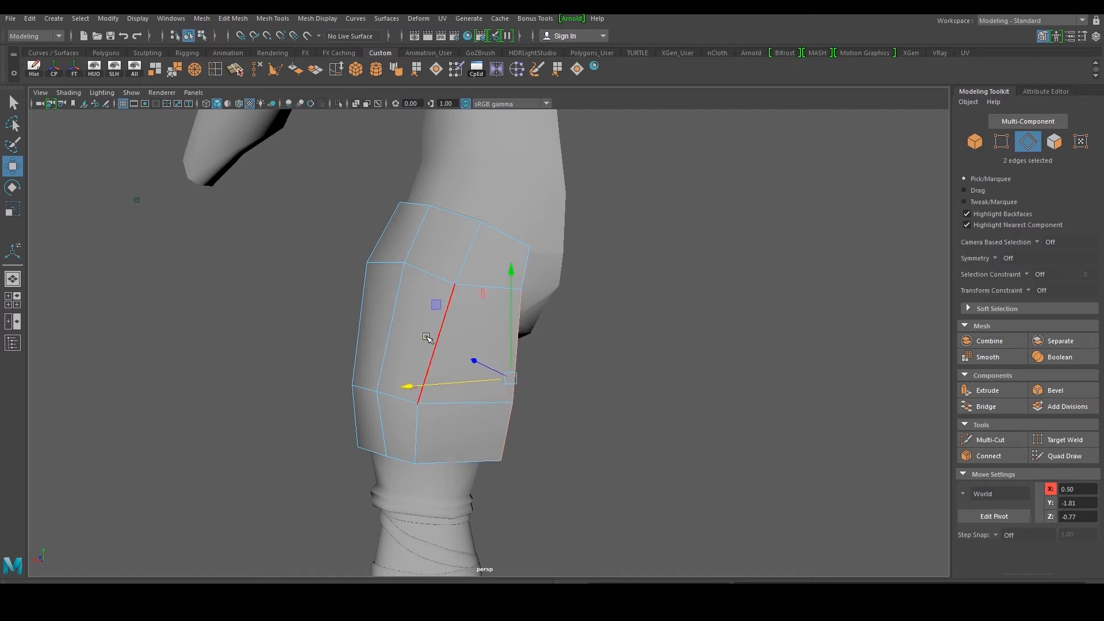
{"action": "left_click", "coordinate": [415, 413], "text": "shift"}
{"action": "key", "text": "r"}
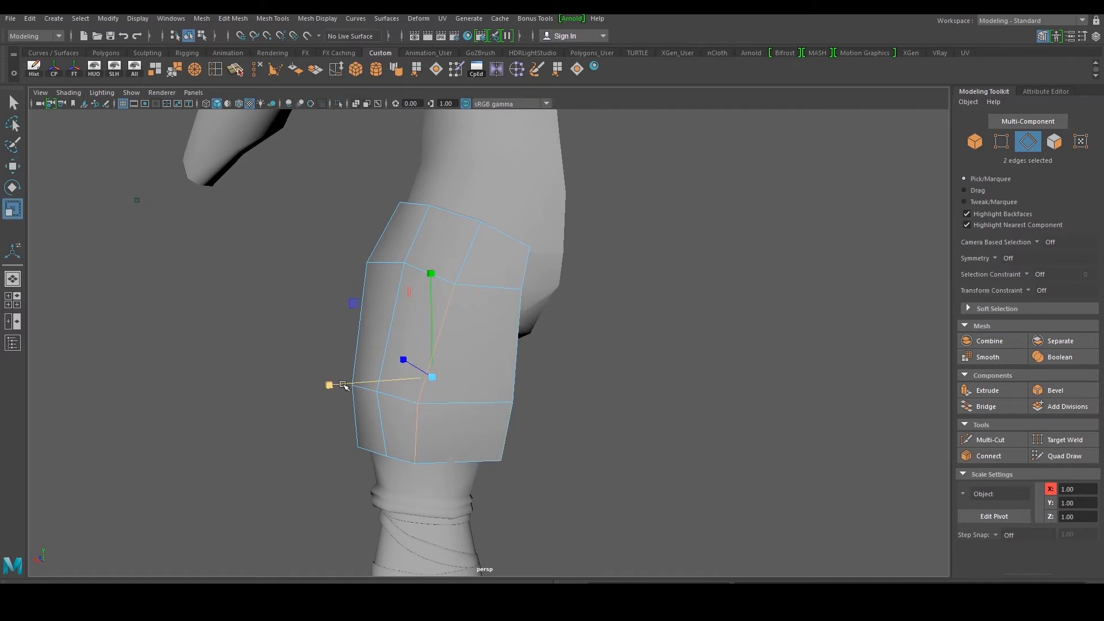
{"action": "key", "text": "w"}
{"action": "left_click_drag", "start_coordinate": [352, 384], "coordinate": [468, 323]}
Rotate and move the three edges of the thigh panel's rear border to even its spacing from the leg
{"action": "right_click_drag", "start_coordinate": [468, 323], "coordinate": [471, 355], "text": "alt"}
{"action": "left_click_drag", "start_coordinate": [470, 355], "coordinate": [389, 372], "text": "alt"}
{"action": "left_click_drag", "start_coordinate": [477, 377], "coordinate": [418, 367], "text": "alt"}
{"action": "left_click", "coordinate": [515, 317], "text": "shift"}
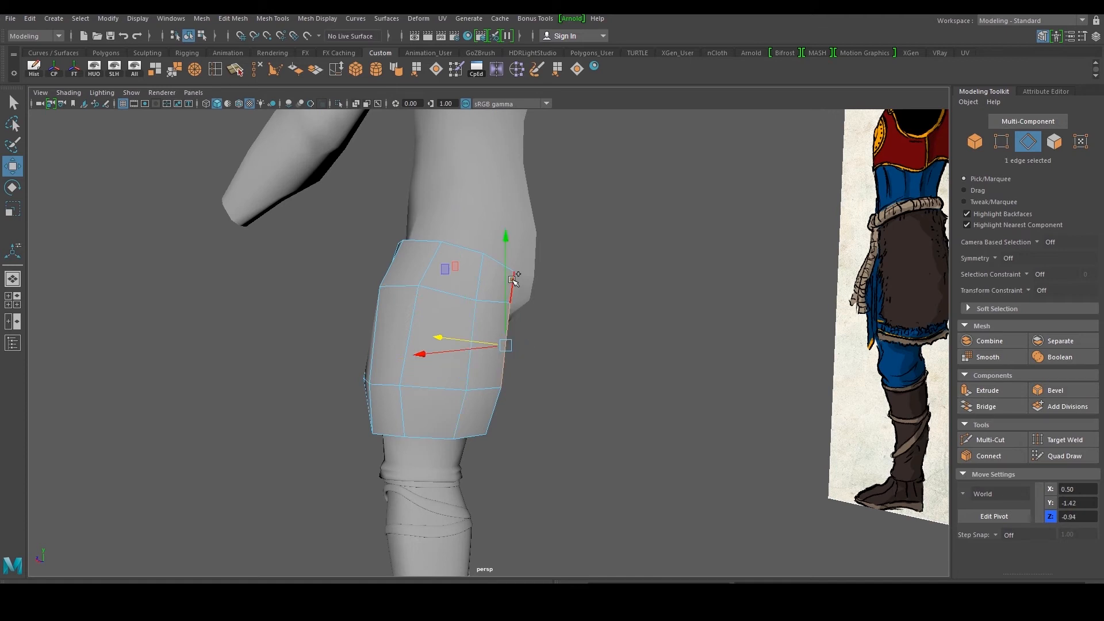
{"action": "left_click_drag", "start_coordinate": [645, 362], "coordinate": [593, 347], "text": "alt"}
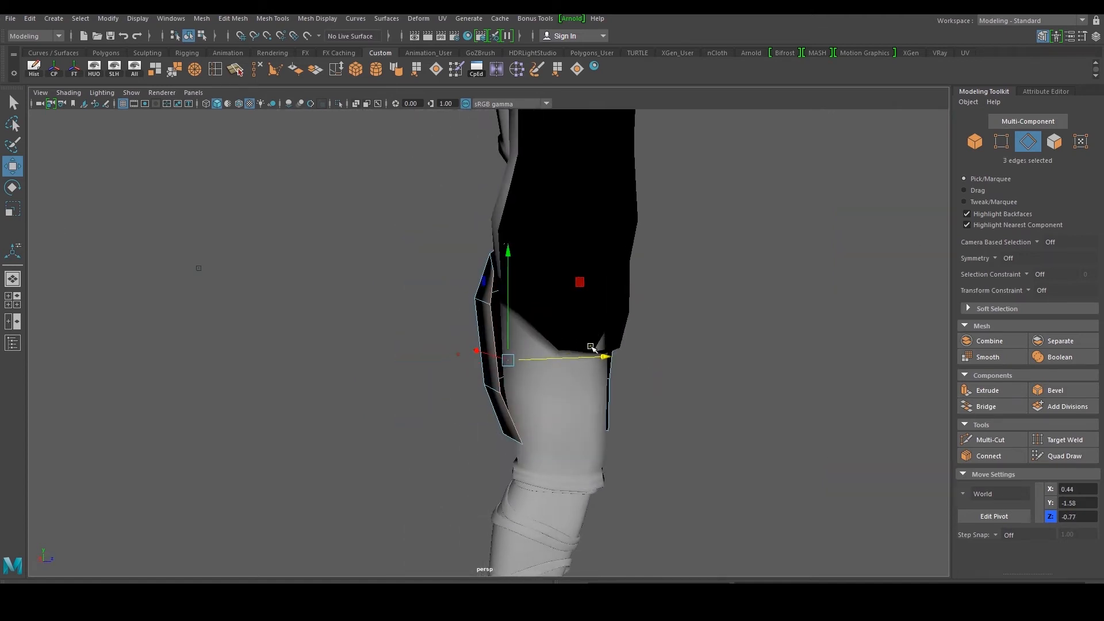
{"action": "key", "text": "e"}
{"action": "mouse_move", "coordinate": [578, 276]}
{"action": "left_mouse_down"}
{"action": "mouse_move", "coordinate": [533, 257]}
{"action": "mouse_move", "coordinate": [559, 272]}
{"action": "left_mouse_up"}
{"action": "key", "text": "w"}
{"action": "left_click_drag", "start_coordinate": [599, 357], "coordinate": [477, 371]}
Move the vertical edge of the panel's rear outer column and the bottom vertices below it along the Z axis
{"action": "left_click", "coordinate": [413, 337]}
{"action": "left_click_drag", "start_coordinate": [352, 359], "coordinate": [380, 358]}
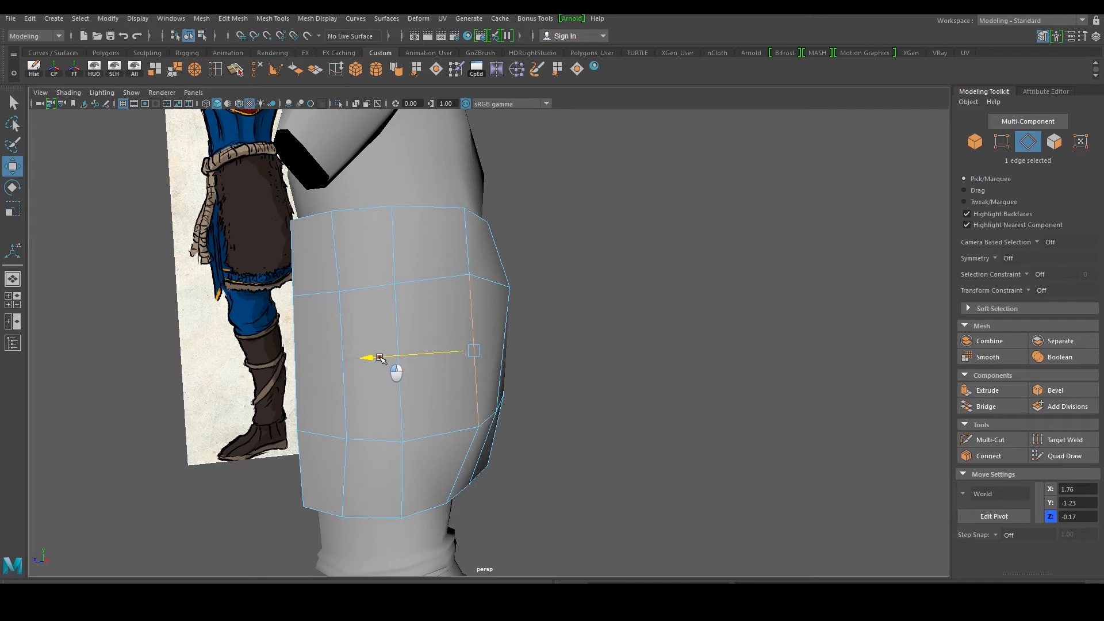
{"action": "right_click_drag", "start_coordinate": [467, 463], "coordinate": [441, 465]}
{"action": "left_click", "coordinate": [447, 502]}
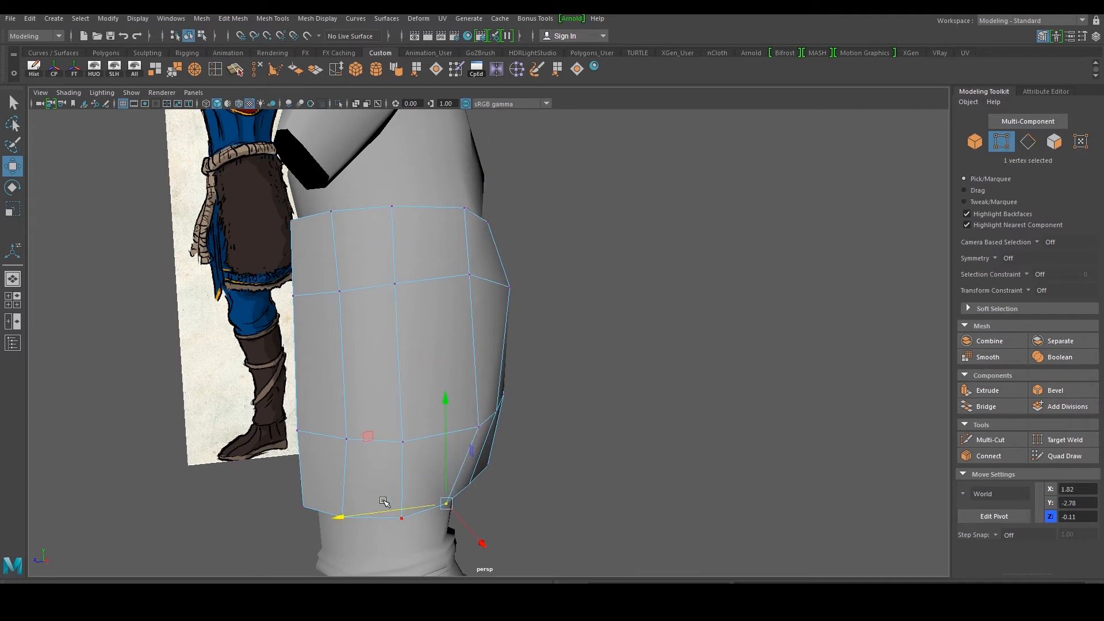
{"action": "left_click_drag", "start_coordinate": [382, 511], "coordinate": [470, 329]}
Extrude the three edges of the panel's rear border and move the new edges along X towards the body's centre line
{"action": "right_click_drag", "start_coordinate": [470, 330], "coordinate": [526, 247]}
{"action": "left_click", "coordinate": [525, 267]}
{"action": "left_click", "coordinate": [524, 339], "text": "shift"}
{"action": "left_click", "coordinate": [522, 431], "text": "shift"}
{"action": "right_click_drag", "start_coordinate": [618, 355], "coordinate": [607, 389], "text": "shift"}
{"action": "key", "text": "w"}
{"action": "left_click_drag", "start_coordinate": [439, 368], "coordinate": [473, 368]}
In the front view, flatten the three extruded border edges along X and align them with the body's centre line
{"action": "key", "text": "space"}
{"action": "key", "text": "space"}
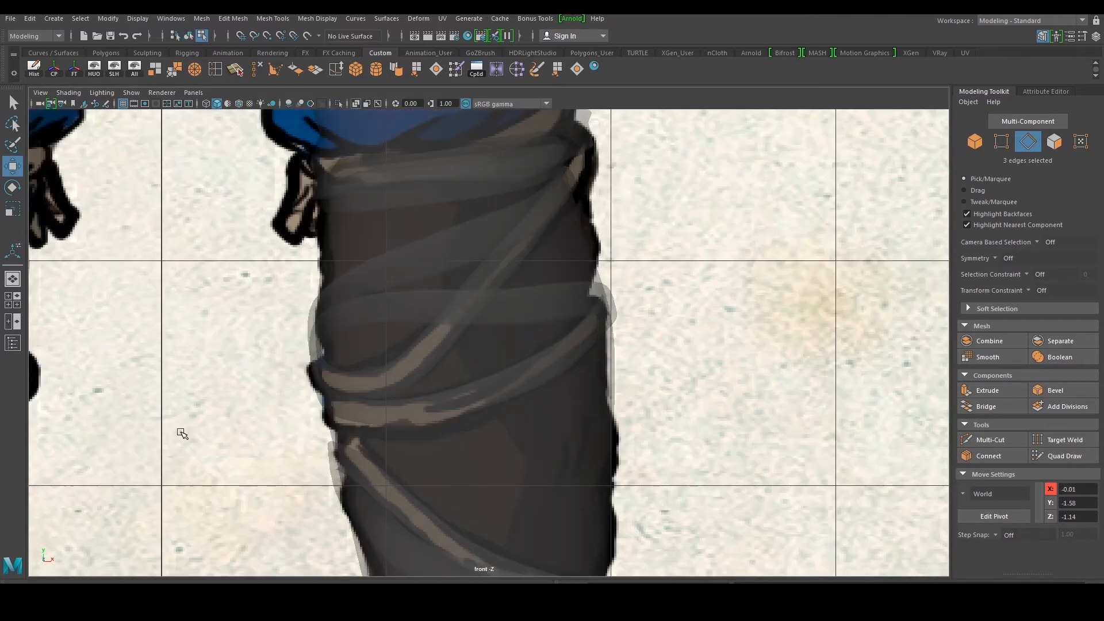
{"action": "key", "text": "f"}
{"action": "key", "text": "r"}
{"action": "right_click_drag", "start_coordinate": [621, 340], "coordinate": [528, 337], "text": "alt"}
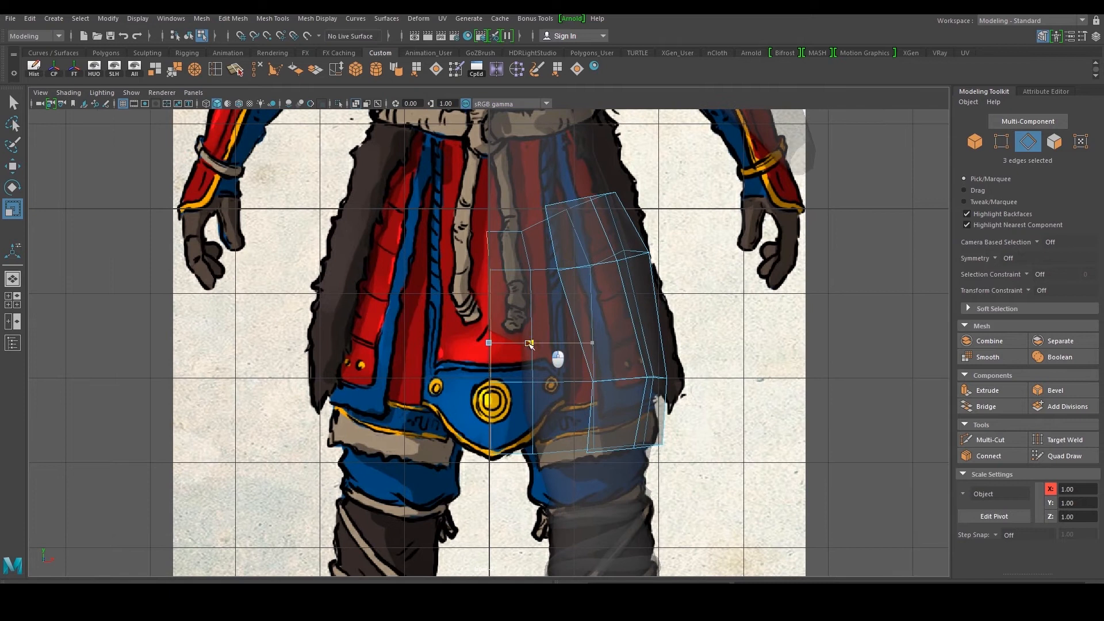
{"action": "scroll", "coordinate": [503, 343], "scroll_direction": "up", "scroll_amount": 3}
{"action": "key", "text": "w"}
{"action": "left_click", "coordinate": [568, 340]}
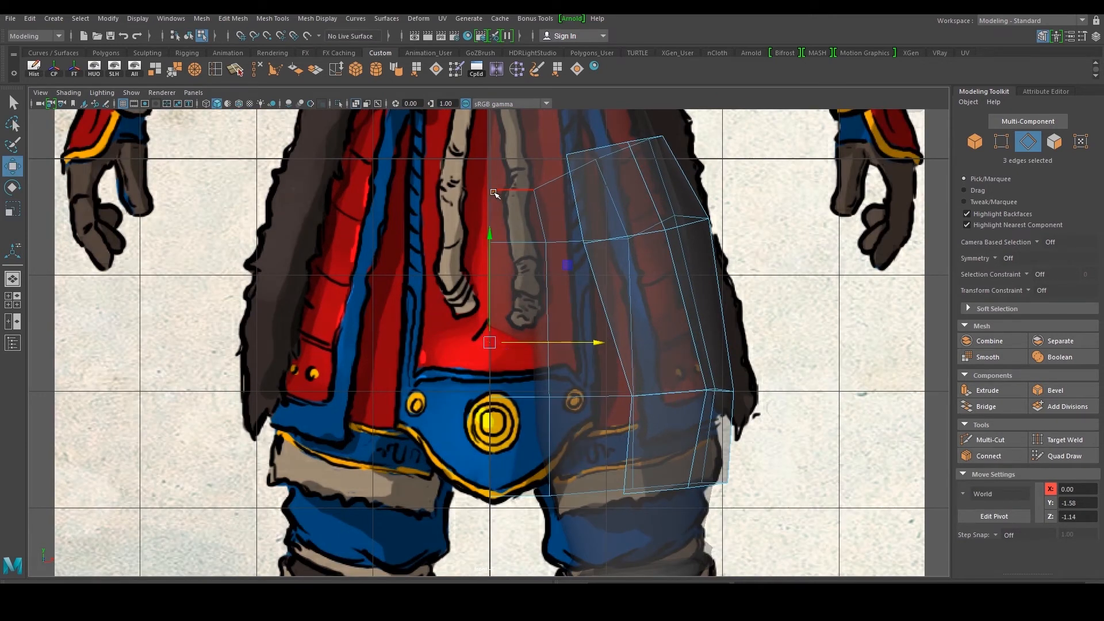
{"action": "key", "text": "r"}
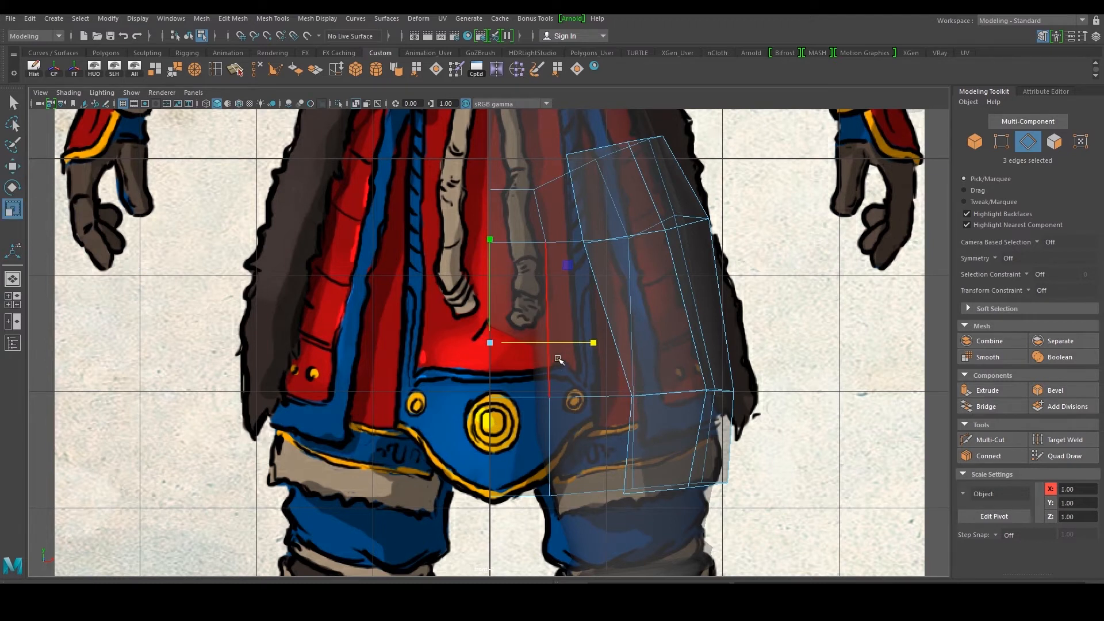
{"action": "scroll", "coordinate": [592, 343], "scroll_direction": "up", "scroll_amount": 1}
{"action": "left_click_drag", "start_coordinate": [596, 343], "coordinate": [484, 347]}
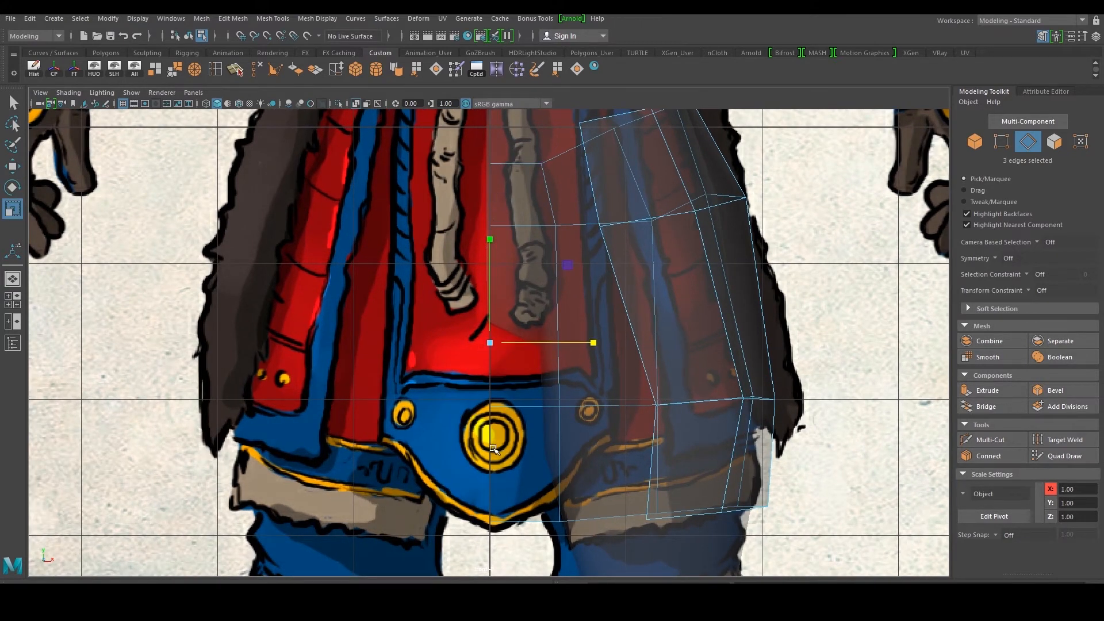
{"action": "key", "text": "w"}
{"action": "left_click_drag", "start_coordinate": [592, 340], "coordinate": [653, 362]}
{"action": "key", "text": "space"}
{"action": "key", "text": "space"}
Shift the vertical three-edge columns across the panel's back along the Z axis to round it around the buttock
{"action": "left_click", "coordinate": [601, 342]}
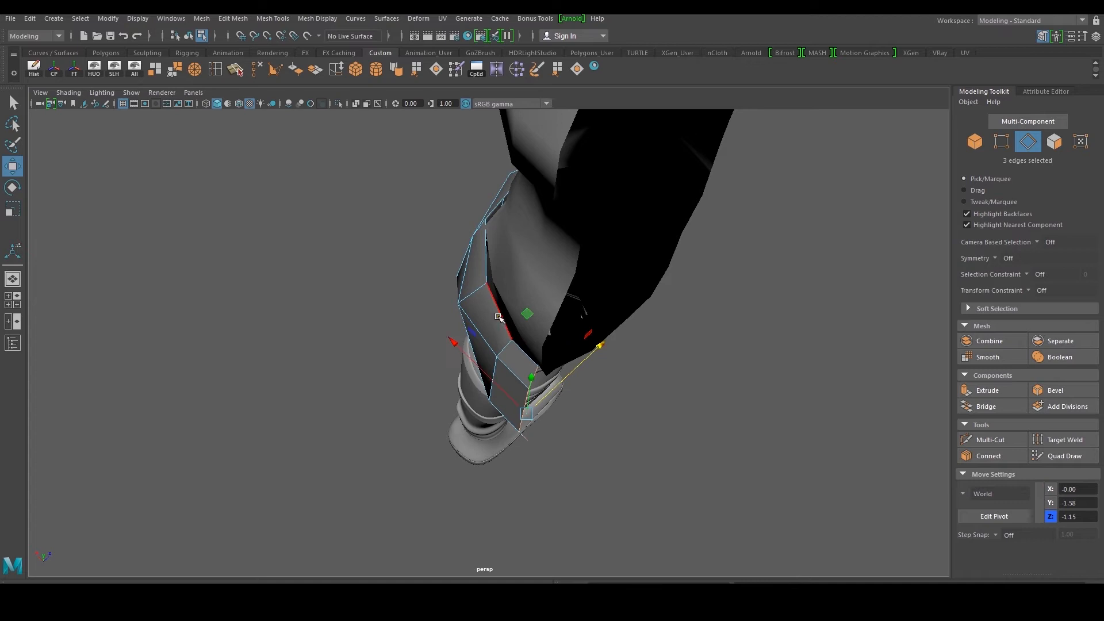
{"action": "double_click", "coordinate": [506, 345]}
{"action": "left_click_drag", "start_coordinate": [573, 317], "coordinate": [567, 322]}
{"action": "double_click", "coordinate": [474, 292]}
{"action": "left_click_drag", "start_coordinate": [549, 266], "coordinate": [393, 281]}
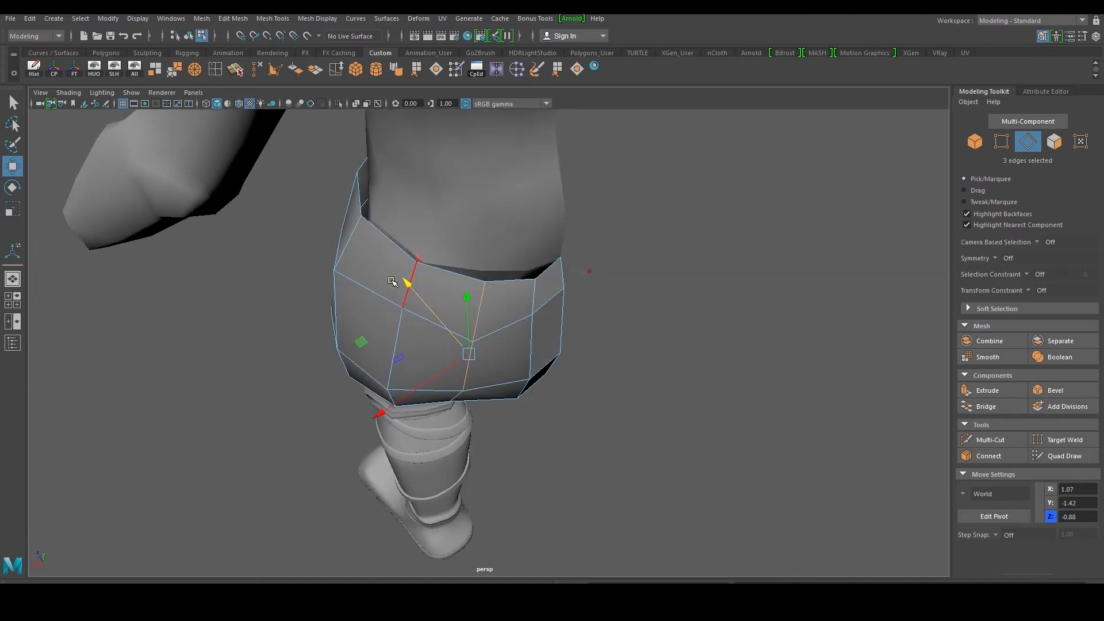
{"action": "double_click", "coordinate": [404, 322]}
{"action": "left_click_drag", "start_coordinate": [404, 323], "coordinate": [384, 368], "text": "alt"}
{"action": "left_click_drag", "start_coordinate": [362, 237], "coordinate": [375, 255]}
{"action": "left_click_drag", "start_coordinate": [335, 364], "coordinate": [541, 292]}
Leave component editing and reselect the thigh panel as a whole object
{"action": "right_click_drag", "start_coordinate": [472, 278], "coordinate": [528, 262]}
{"action": "scroll", "coordinate": [569, 317], "scroll_direction": "down", "scroll_amount": 3}
{"action": "left_click", "coordinate": [572, 321]}
{"action": "scroll", "coordinate": [574, 351], "scroll_direction": "down", "scroll_amount": 5}
{"action": "left_click_drag", "start_coordinate": [574, 360], "coordinate": [459, 369], "text": "alt"}
{"action": "left_click", "coordinate": [460, 370]}
{"action": "scroll", "coordinate": [477, 356], "scroll_direction": "up", "scroll_amount": 5}
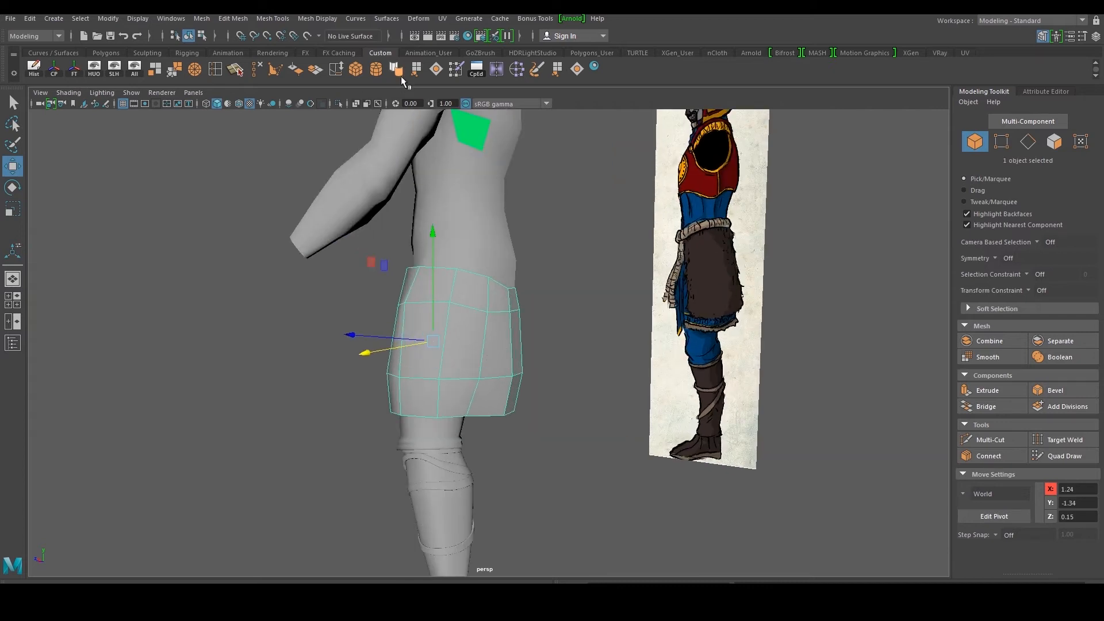
{"action": "left_click", "coordinate": [400, 76]}
Move the two lower vertices of the panel's front border and the neighbouring bottom vertex along the X axis
{"action": "mouse_move", "coordinate": [482, 383]}
{"action": "left_mouse_down", "text": "alt"}
{"action": "mouse_move", "coordinate": [639, 384]}
{"action": "mouse_move", "coordinate": [636, 358]}
{"action": "left_mouse_up", "text": "alt"}
{"action": "left_click_drag", "start_coordinate": [511, 353], "coordinate": [459, 323], "text": "alt"}
{"action": "scroll", "coordinate": [458, 337], "scroll_direction": "up", "scroll_amount": 4}
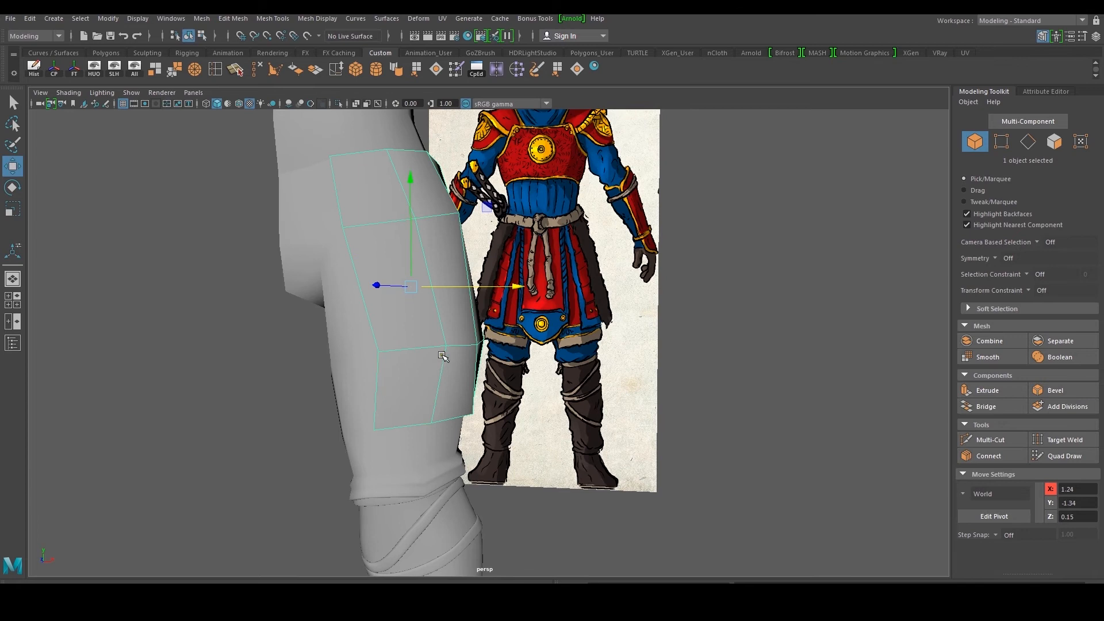
{"action": "key", "text": "F9"}
{"action": "left_click", "coordinate": [378, 352]}
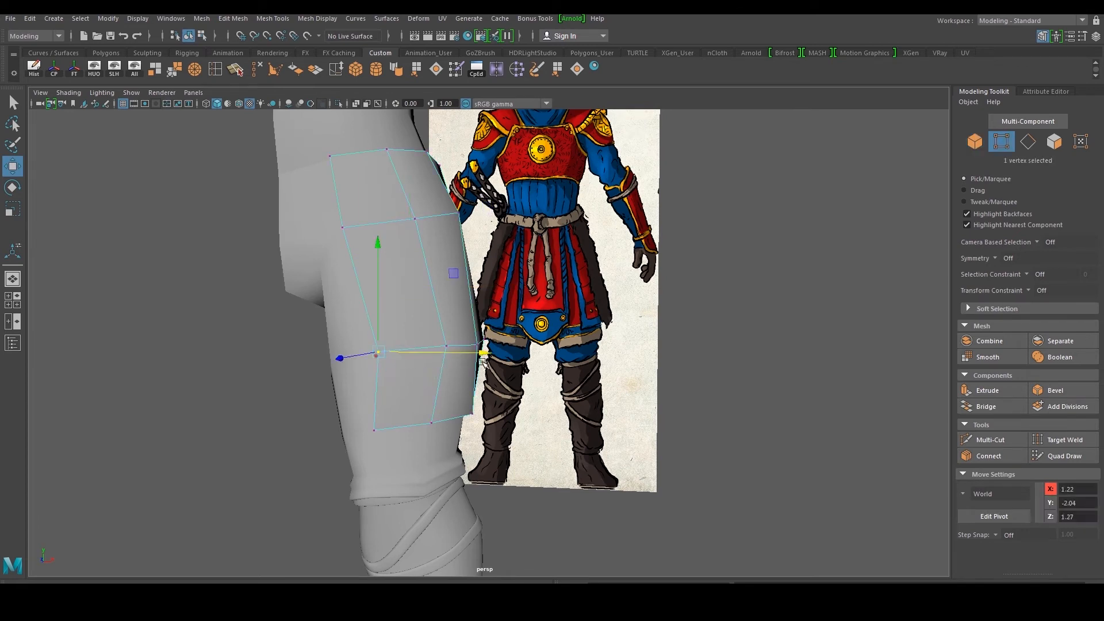
{"action": "left_click_drag", "start_coordinate": [482, 356], "coordinate": [468, 357]}
{"action": "left_click", "coordinate": [374, 429]}
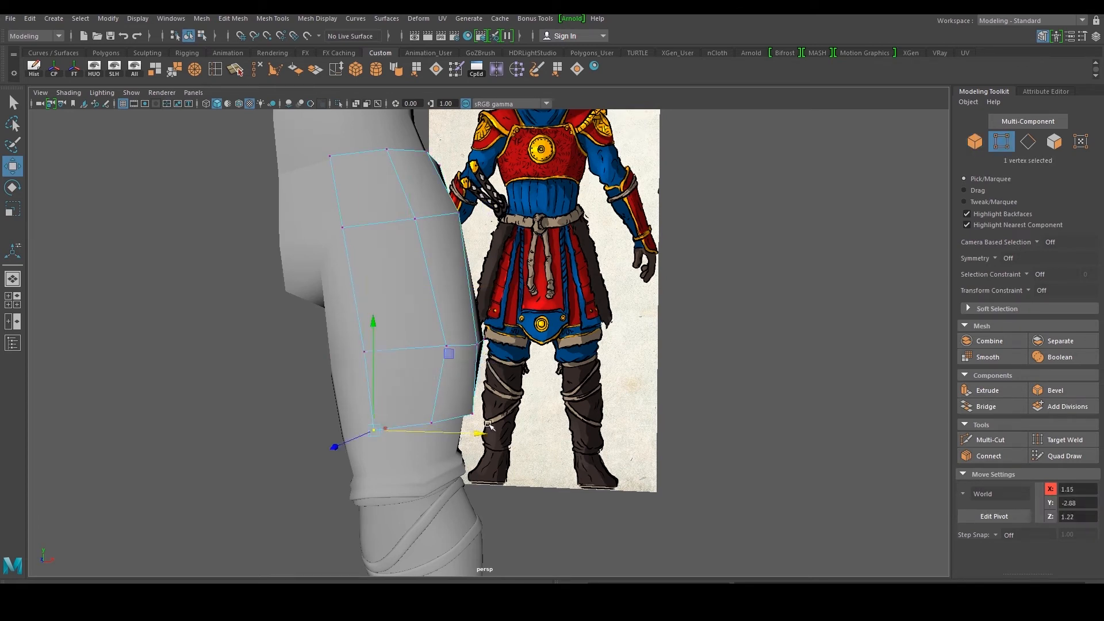
{"action": "left_click_drag", "start_coordinate": [475, 440], "coordinate": [488, 436]}
{"action": "middle_click_drag", "start_coordinate": [434, 420], "coordinate": [549, 423]}
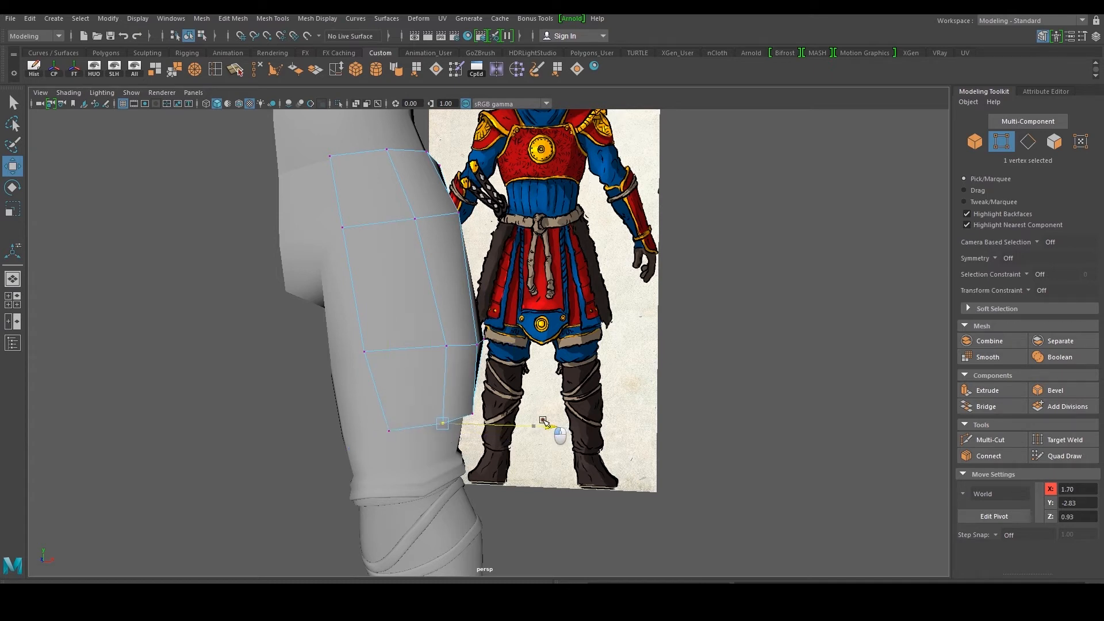
{"action": "mouse_move", "coordinate": [482, 337]}
{"action": "left_mouse_down", "text": "alt"}
{"action": "mouse_move", "coordinate": [477, 371]}
{"action": "mouse_move", "coordinate": [472, 344]}
{"action": "left_mouse_up", "text": "alt"}
{"action": "scroll", "coordinate": [450, 334], "scroll_direction": "up", "scroll_amount": 2}
{"action": "middle_click_drag", "start_coordinate": [450, 335], "coordinate": [461, 367], "text": "alt"}
{"action": "key", "text": "F10"}
{"action": "left_click", "coordinate": [388, 299]}
{"action": "left_click_drag", "start_coordinate": [387, 310], "coordinate": [477, 339], "text": "alt"}
{"action": "right_click", "coordinate": [416, 364], "text": "shift"}
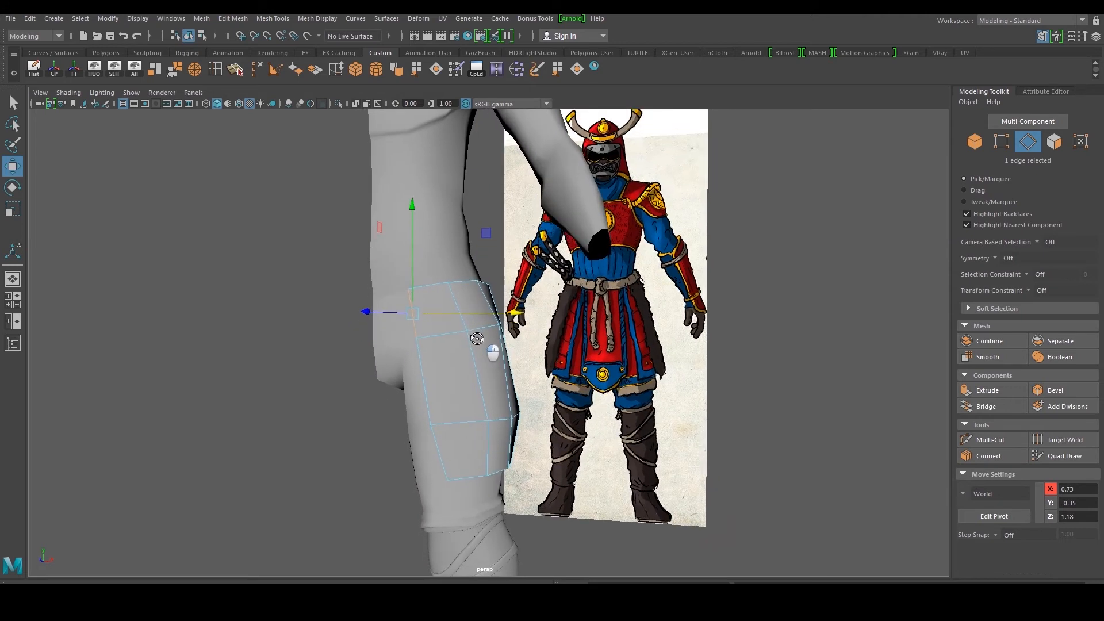
{"action": "right_click_drag", "start_coordinate": [481, 299], "coordinate": [644, 319]}
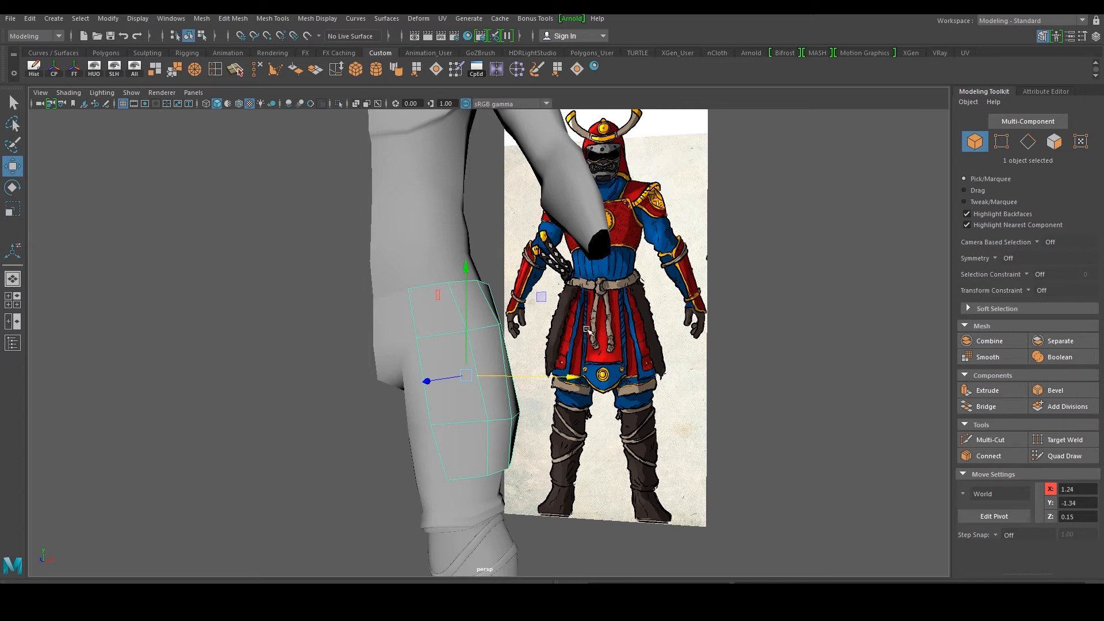
{"action": "left_click_drag", "start_coordinate": [424, 341], "coordinate": [493, 318], "text": "alt"}
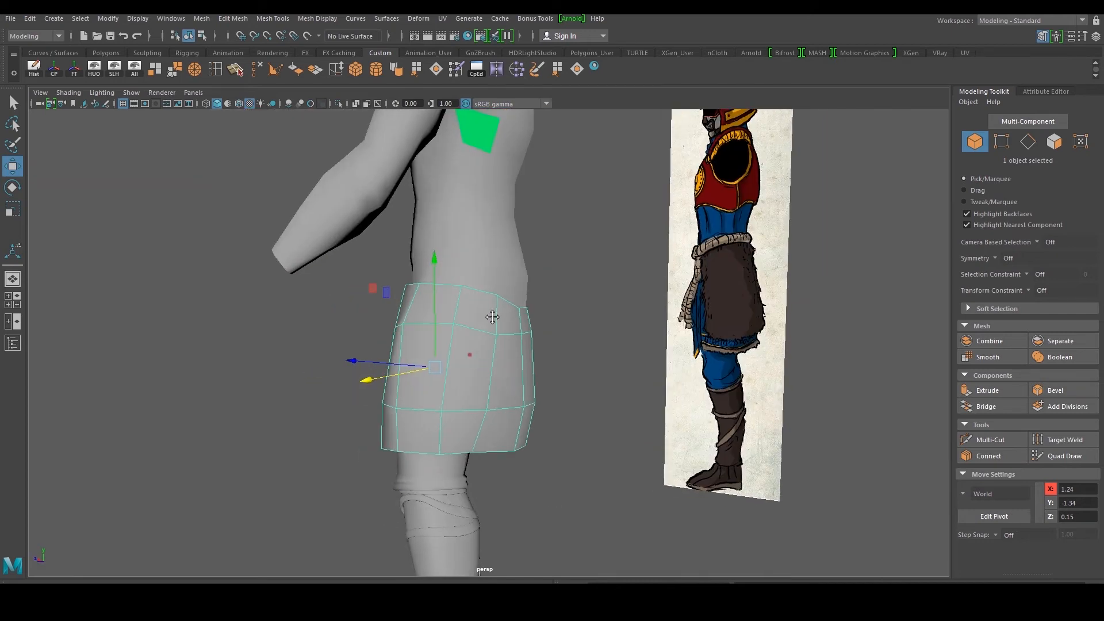
Assign the lambert1 material to the torso's green underarm face through the Hypershade, and close the Hypershade
{"action": "middle_click_drag", "start_coordinate": [493, 244], "coordinate": [493, 312], "text": "alt"}
{"action": "left_click", "coordinate": [493, 312]}
{"action": "right_click_drag", "start_coordinate": [493, 259], "coordinate": [493, 291]}
{"action": "left_click", "coordinate": [479, 223]}
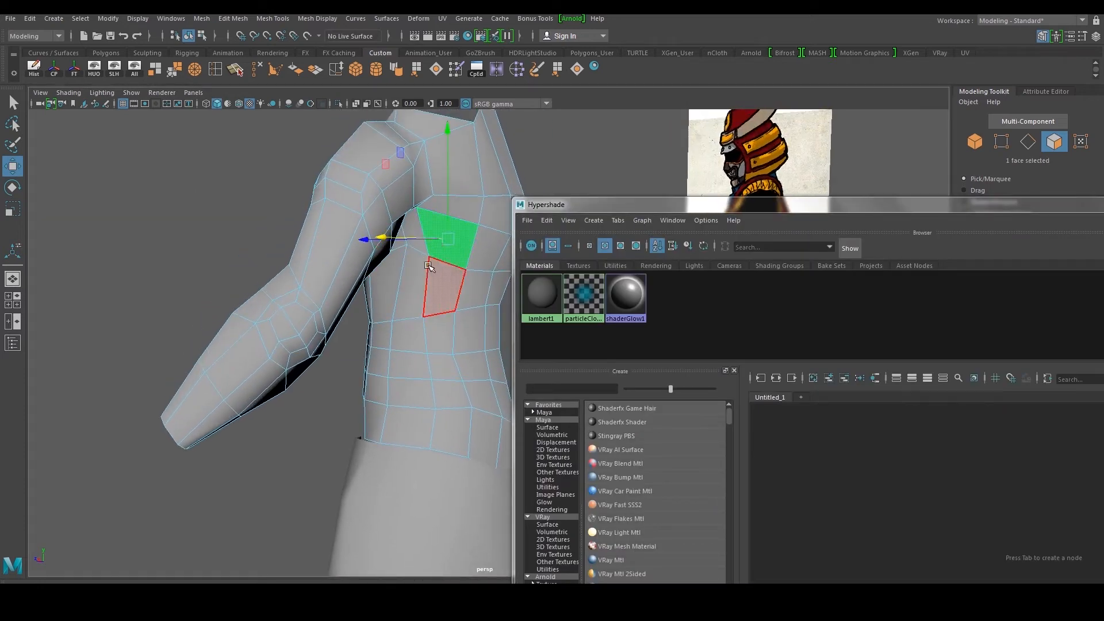
{"action": "left_click_drag", "start_coordinate": [379, 284], "coordinate": [263, 337], "text": "alt"}
{"action": "scroll", "coordinate": [274, 330], "scroll_direction": "up", "scroll_amount": 3}
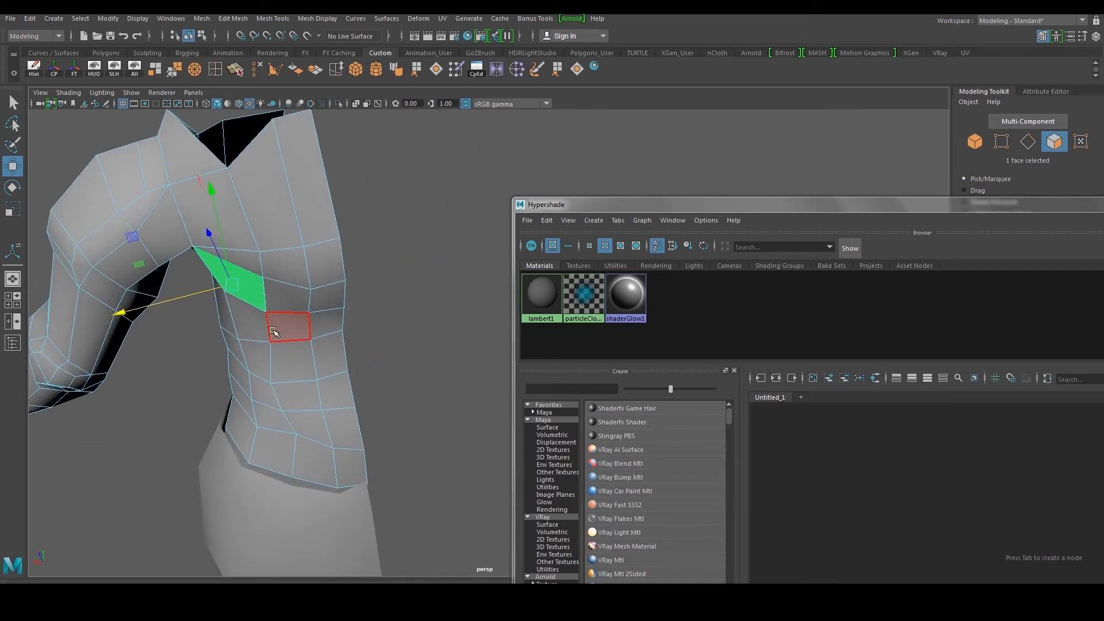
{"action": "middle_click_drag", "start_coordinate": [276, 329], "coordinate": [374, 334], "text": "alt"}
{"action": "scroll", "coordinate": [371, 314], "scroll_direction": "up", "scroll_amount": 2}
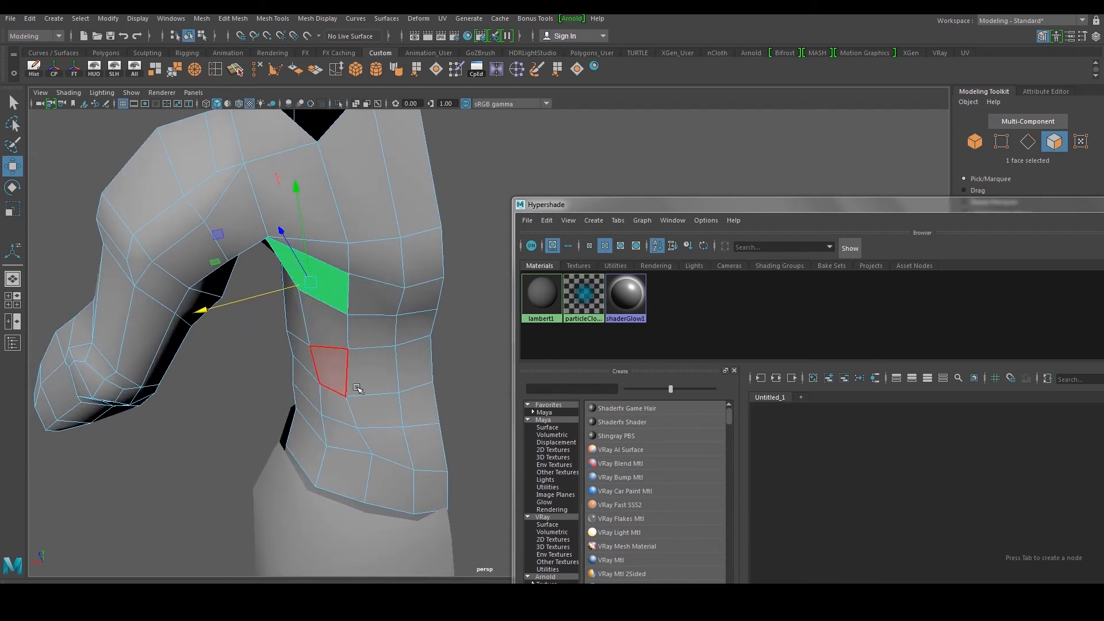
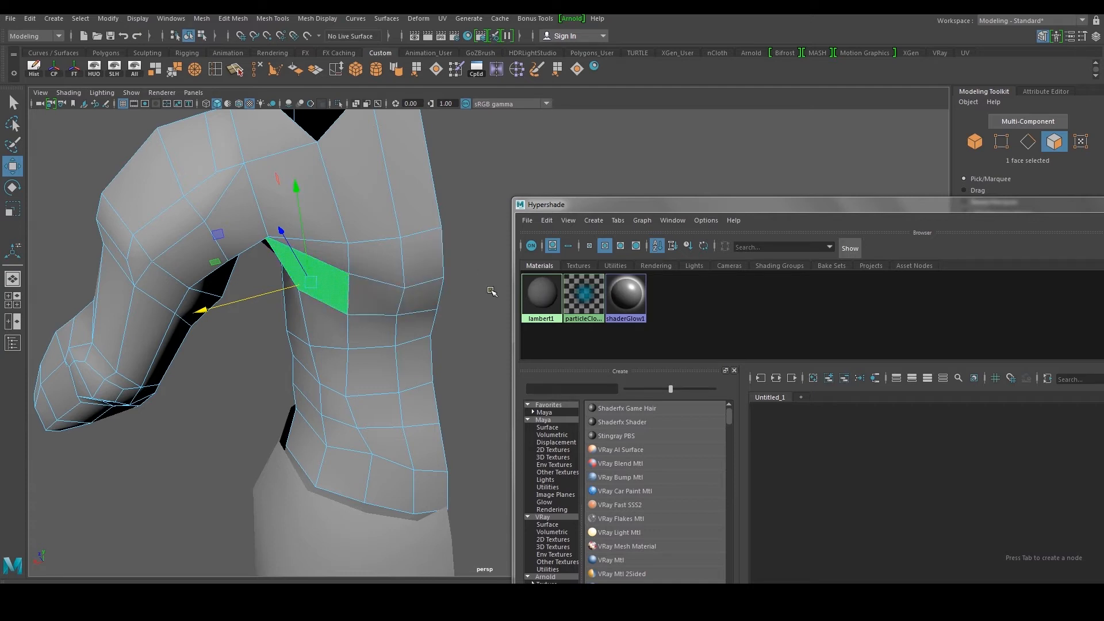
{"action": "middle_click_drag", "start_coordinate": [542, 293], "coordinate": [402, 294]}
{"action": "right_click_drag", "start_coordinate": [548, 298], "coordinate": [548, 267]}
{"action": "left_click_drag", "start_coordinate": [1047, 207], "coordinate": [818, 249]}
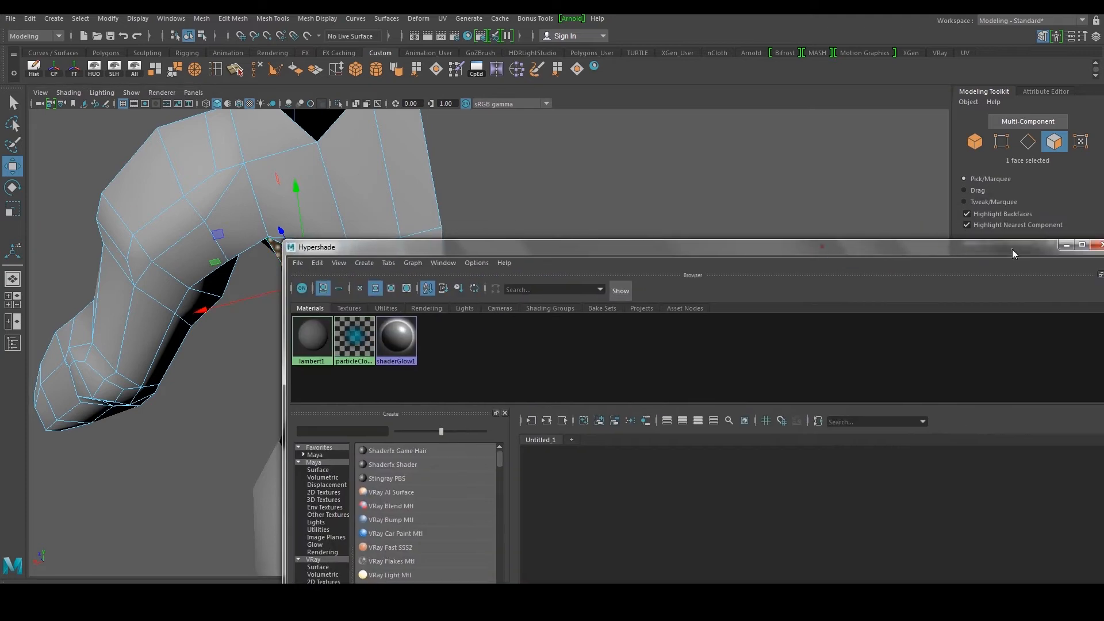
{"action": "left_click", "coordinate": [1098, 248]}
{"action": "left_click", "coordinate": [657, 268]}
Raise the thigh panel's top rear edge next to the body's centre line
{"action": "left_click_drag", "start_coordinate": [657, 268], "coordinate": [500, 387], "text": "alt"}
{"action": "middle_click_drag", "start_coordinate": [500, 387], "coordinate": [484, 318], "text": "alt"}
{"action": "right_click_drag", "start_coordinate": [454, 278], "coordinate": [533, 257]}
{"action": "left_click", "coordinate": [419, 442]}
{"action": "middle_click_drag", "start_coordinate": [453, 446], "coordinate": [463, 353], "text": "alt"}
{"action": "left_click_drag", "start_coordinate": [464, 353], "coordinate": [406, 391], "text": "alt"}
{"action": "scroll", "coordinate": [474, 397], "scroll_direction": "up", "scroll_amount": 4}
{"action": "right_click_drag", "start_coordinate": [473, 396], "coordinate": [444, 368]}
{"action": "right_click_drag", "start_coordinate": [496, 316], "coordinate": [491, 309]}
{"action": "left_click", "coordinate": [489, 309]}
{"action": "left_click_drag", "start_coordinate": [490, 231], "coordinate": [491, 203]}
Lower a horizontal edge on the panel's upper back slightly, and raise a vertex in the row below the top border
{"action": "left_click", "coordinate": [417, 327]}
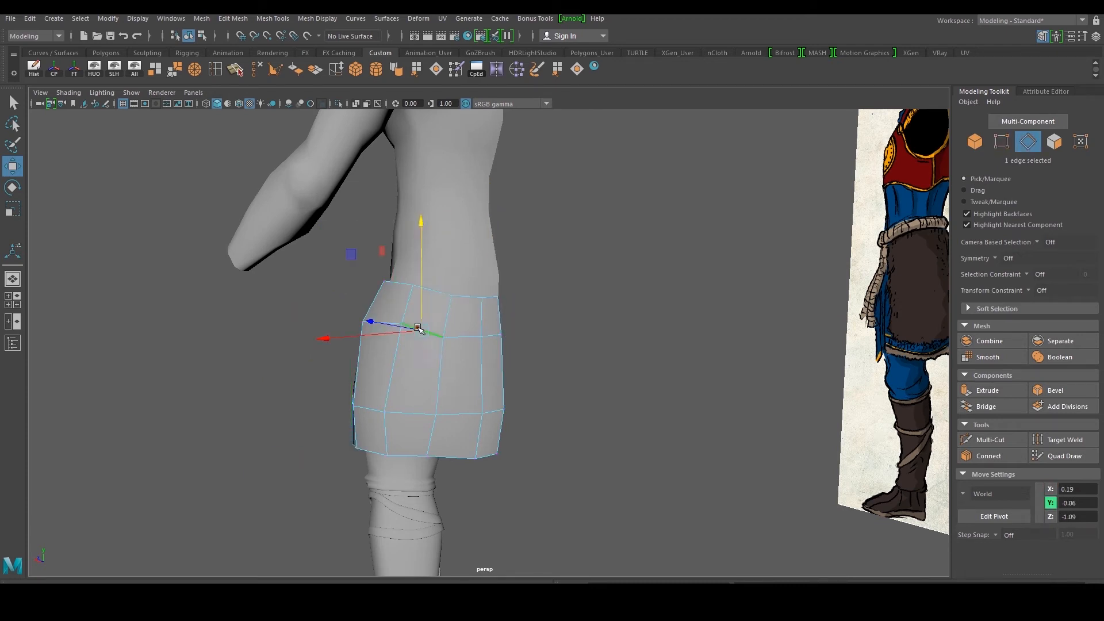
{"action": "left_click_drag", "start_coordinate": [422, 233], "coordinate": [422, 239]}
{"action": "scroll", "coordinate": [424, 310], "scroll_direction": "up", "scroll_amount": 3}
{"action": "right_click_drag", "start_coordinate": [425, 367], "coordinate": [382, 362]}
{"action": "left_click", "coordinate": [426, 343]}
{"action": "left_click_drag", "start_coordinate": [429, 253], "coordinate": [426, 226]}
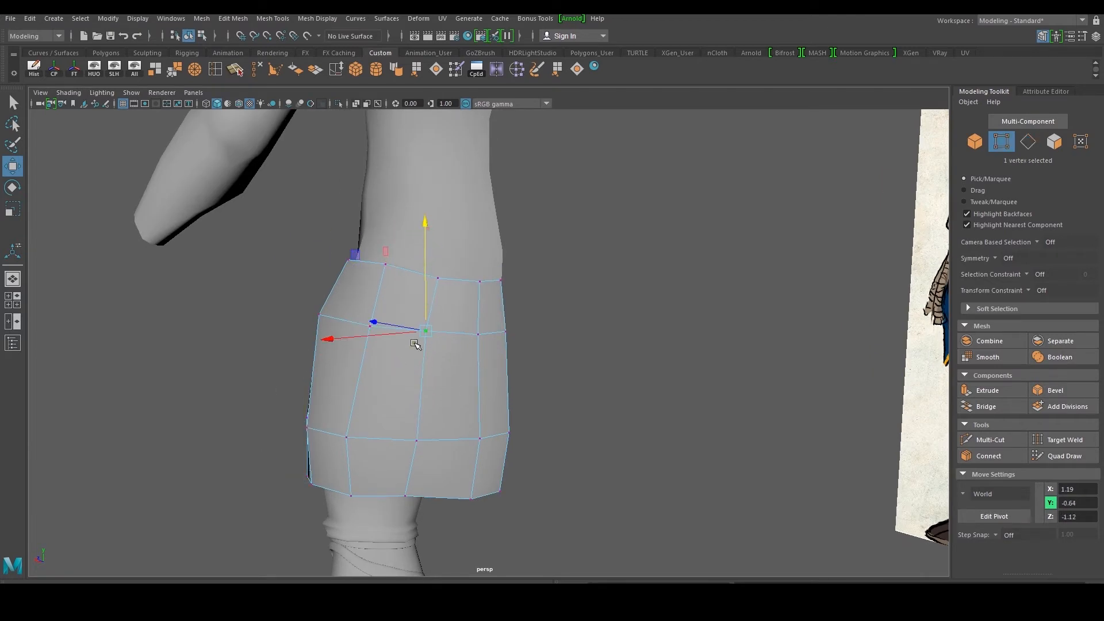
{"action": "scroll", "coordinate": [418, 342], "scroll_direction": "up", "scroll_amount": 3}
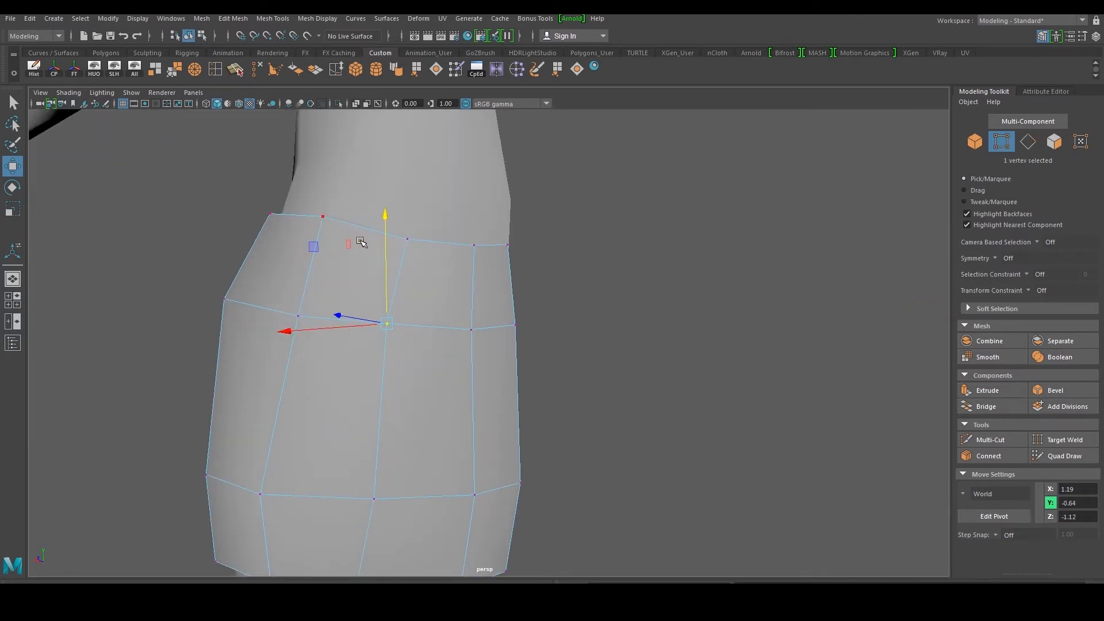
{"action": "left_click_drag", "start_coordinate": [470, 276], "coordinate": [481, 286], "text": "alt"}
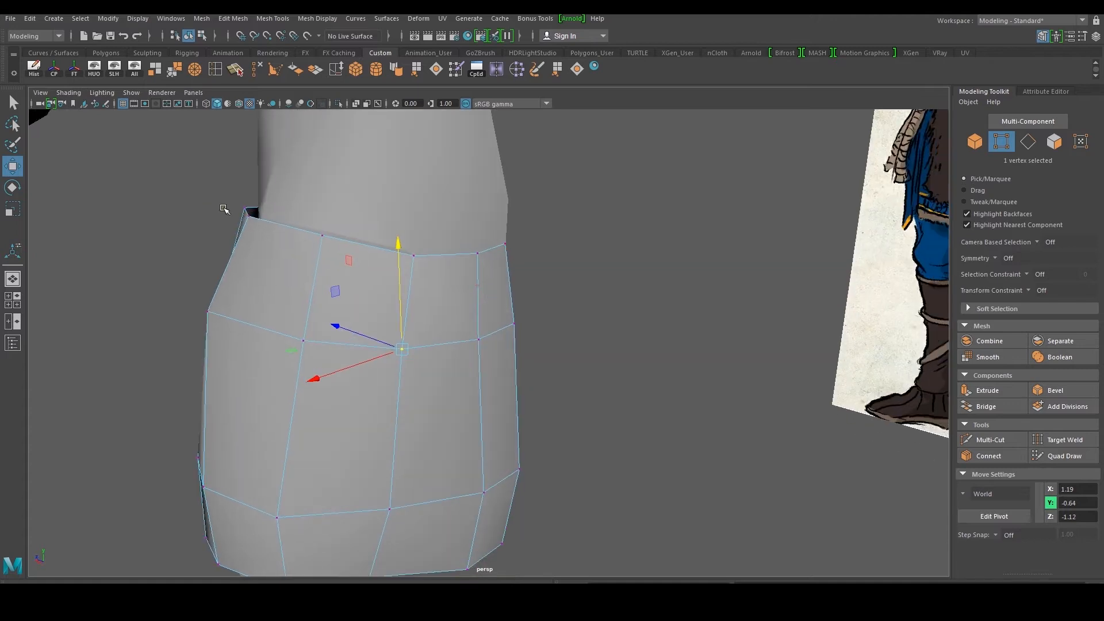
{"action": "left_click_drag", "start_coordinate": [349, 260], "coordinate": [288, 270], "text": "alt"}
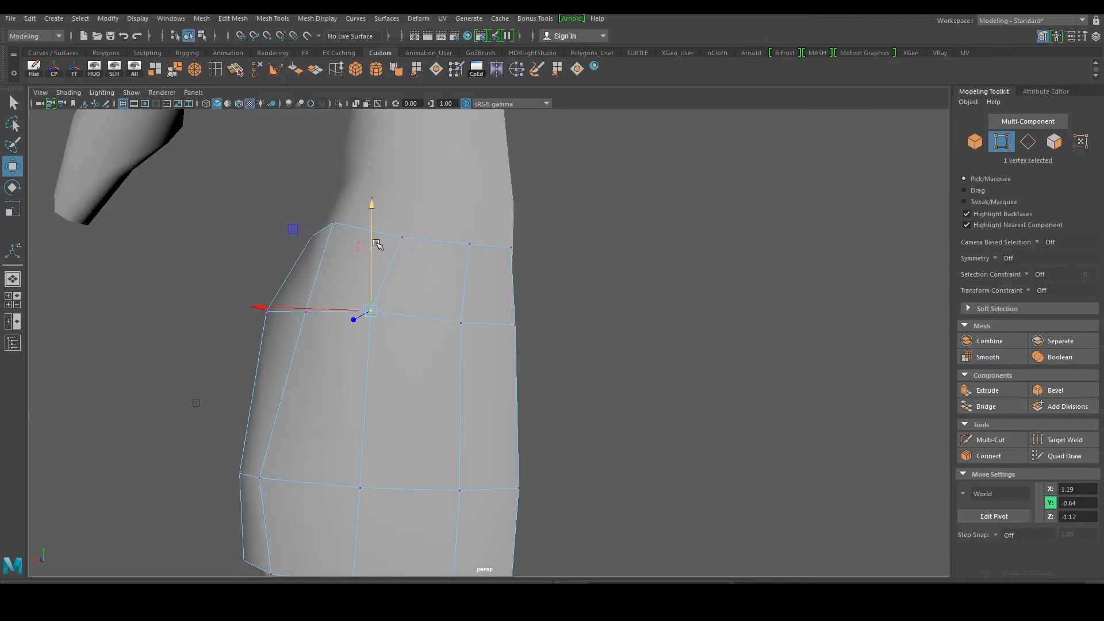
Try to shift a horizontal edge below the panel's upper rear row along the Z axis
{"action": "key", "text": "F10"}
{"action": "left_click", "coordinate": [389, 313]}
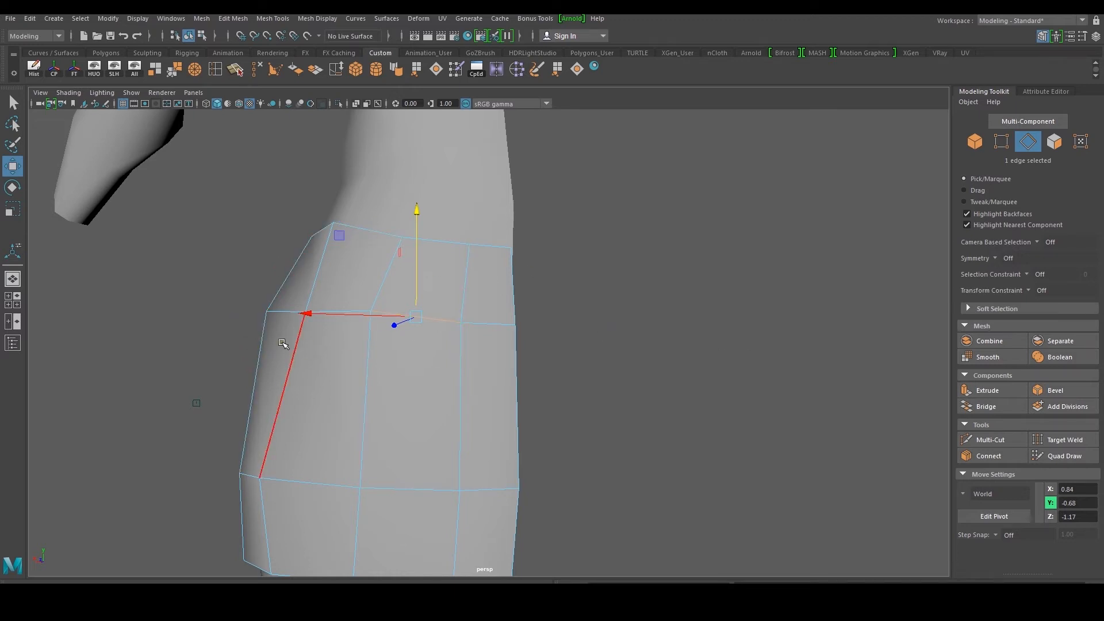
{"action": "left_click_drag", "start_coordinate": [394, 326], "coordinate": [411, 319]}
{"action": "key", "text": "ctrl+z"}
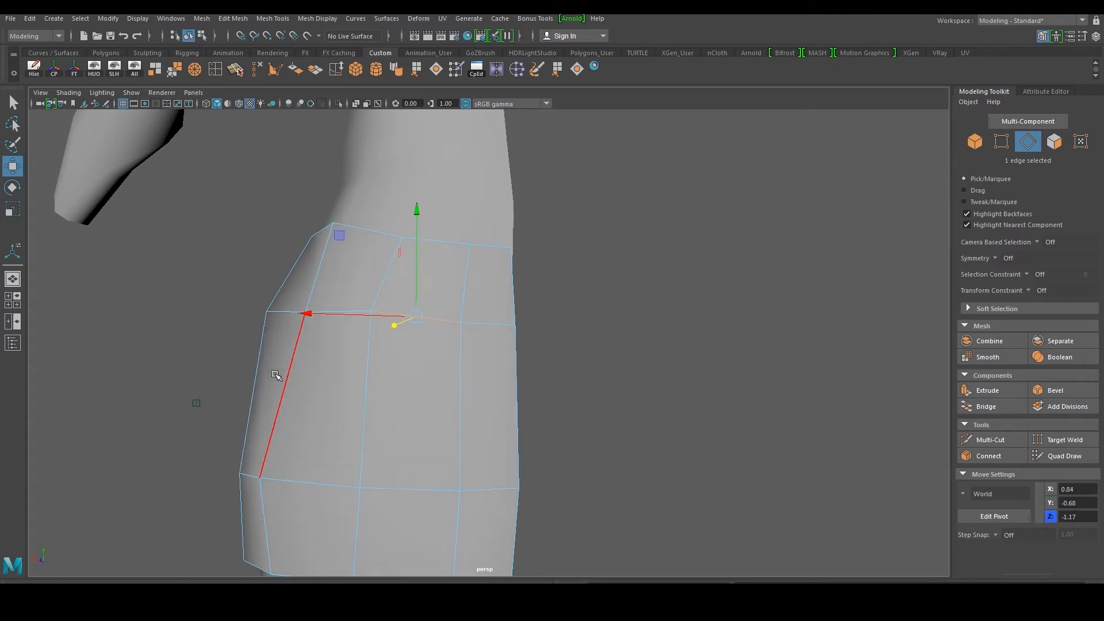
Insert a horizontal edge loop through the tall middle row of the thigh panel
{"action": "mouse_move", "coordinate": [460, 379]}
{"action": "left_mouse_down", "text": "alt"}
{"action": "mouse_move", "coordinate": [449, 382]}
{"action": "mouse_move", "coordinate": [475, 370]}
{"action": "left_mouse_up", "text": "alt"}
{"action": "right_click_drag", "start_coordinate": [474, 370], "coordinate": [576, 259]}
{"action": "scroll", "coordinate": [565, 324], "scroll_direction": "down", "scroll_amount": 5}
{"action": "left_click_drag", "start_coordinate": [549, 374], "coordinate": [476, 370], "text": "alt"}
{"action": "right_click", "coordinate": [476, 370]}
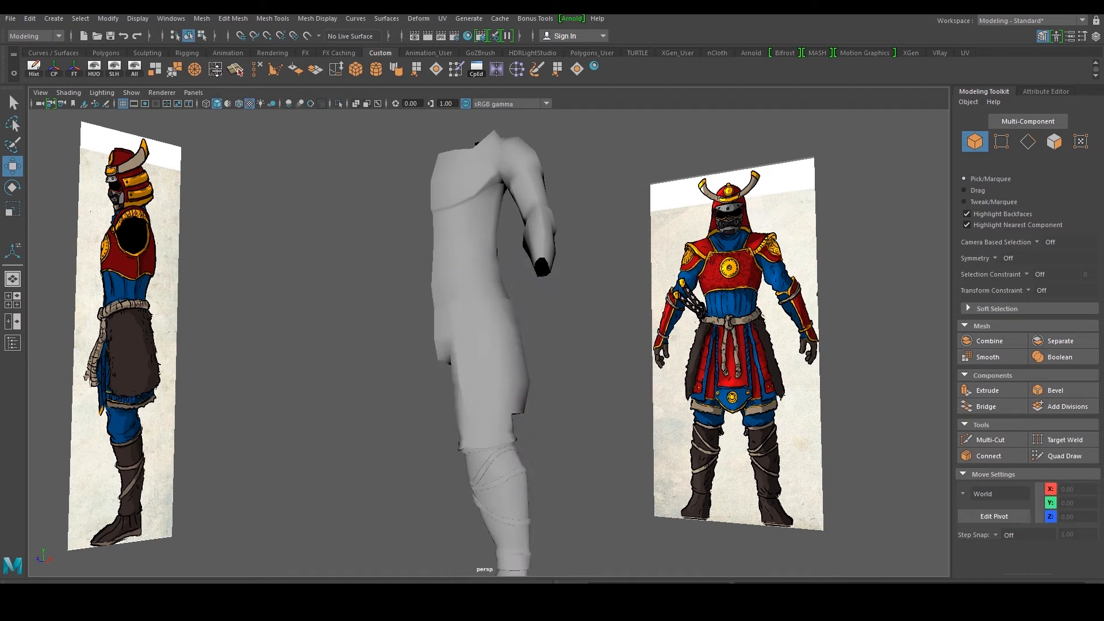
{"action": "left_click", "coordinate": [215, 70]}
{"action": "scroll", "coordinate": [497, 368], "scroll_direction": "up", "scroll_amount": 5}
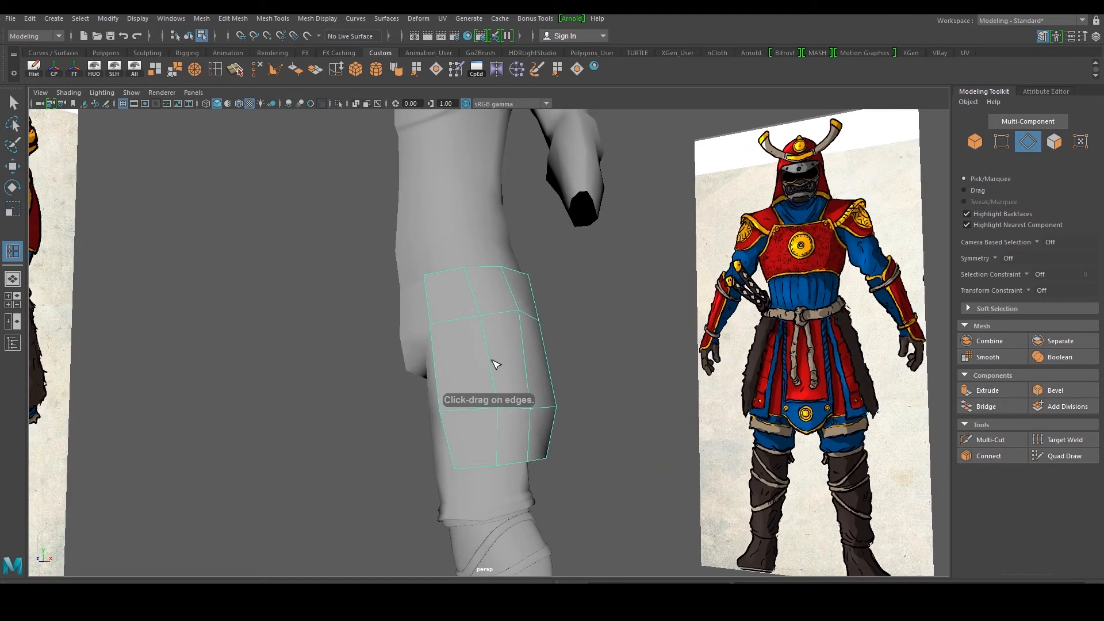
{"action": "left_click", "coordinate": [491, 368]}
Scale up the new horizontal edge loop slightly and move it along the X axis
{"action": "key", "text": "w"}
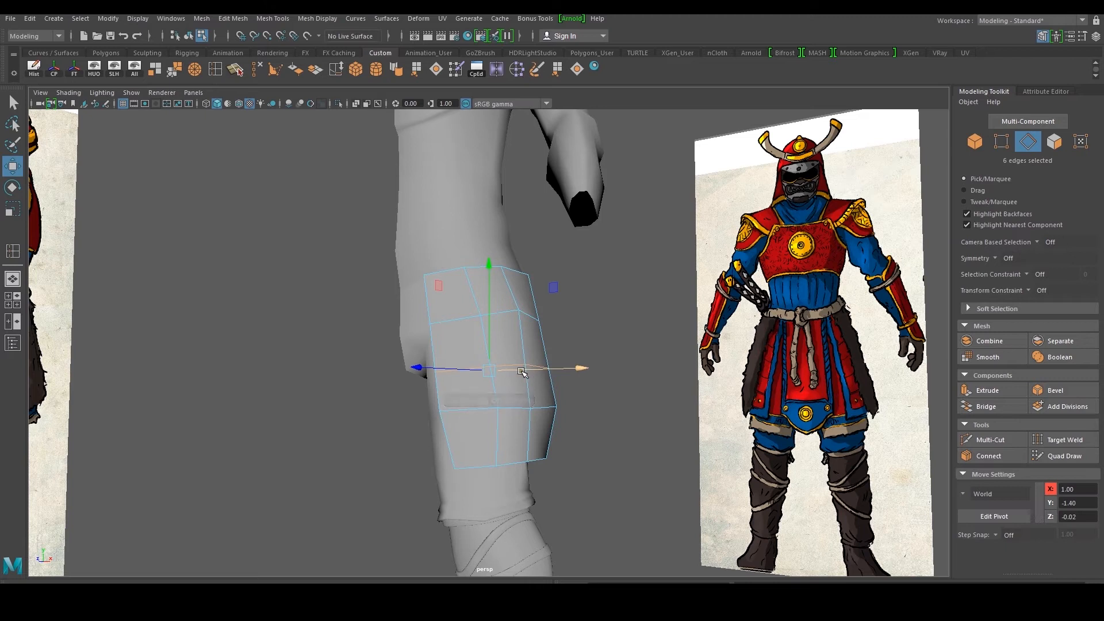
{"action": "key", "text": "r"}
{"action": "left_click_drag", "start_coordinate": [491, 375], "coordinate": [504, 375]}
{"action": "key", "text": "w"}
{"action": "left_click_drag", "start_coordinate": [576, 367], "coordinate": [522, 424]}
Nudge a vertex on the panel's outer side, in the row below the top border, along the X axis
{"action": "key", "text": "F9"}
{"action": "left_click", "coordinate": [539, 320]}
{"action": "left_click_drag", "start_coordinate": [508, 299], "coordinate": [569, 334]}
{"action": "left_click_drag", "start_coordinate": [594, 314], "coordinate": [597, 313]}
Select the two lower edges of the panel's outer rear column, and adjust the outer side's edges along the X axis
{"action": "left_click_drag", "start_coordinate": [598, 313], "coordinate": [434, 352], "text": "alt"}
{"action": "key", "text": "F10"}
{"action": "left_click", "coordinate": [351, 411]}
{"action": "left_click", "coordinate": [349, 412]}
{"action": "left_click", "coordinate": [355, 454], "text": "shift"}
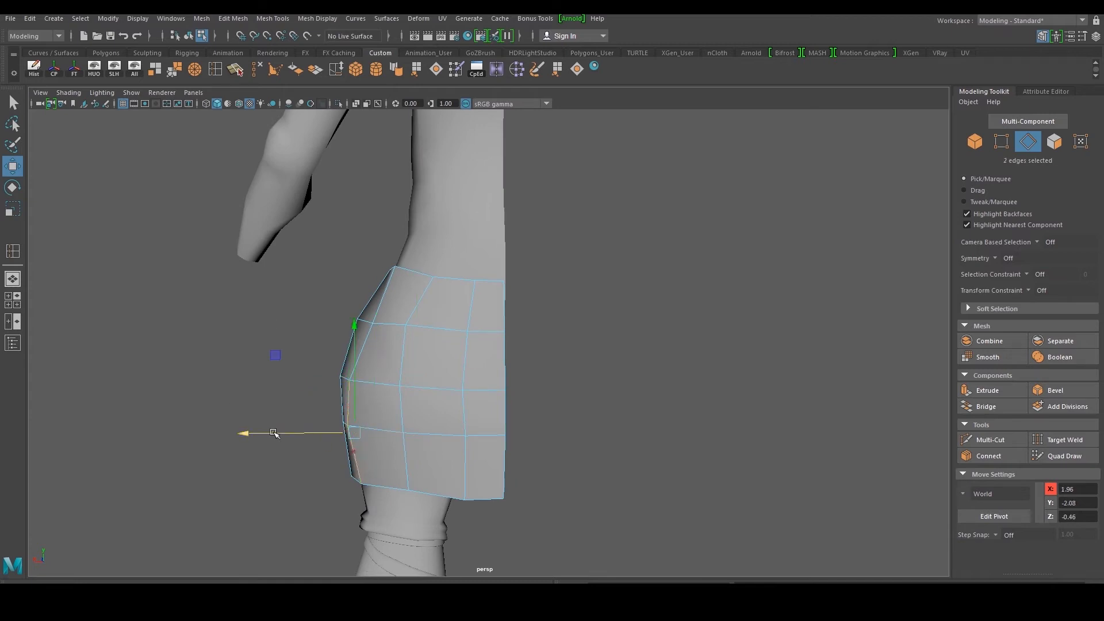
{"action": "left_click_drag", "start_coordinate": [284, 446], "coordinate": [386, 446], "text": "alt"}
{"action": "left_click_drag", "start_coordinate": [307, 415], "coordinate": [324, 433]}
{"action": "left_click", "coordinate": [304, 424]}
{"action": "left_click_drag", "start_coordinate": [255, 430], "coordinate": [277, 433]}
Move a bottom vertex and a second-row vertex on the panel's outer side along Z to even the column spacing
{"action": "right_click_drag", "start_coordinate": [367, 523], "coordinate": [347, 526]}
{"action": "left_click", "coordinate": [347, 527]}
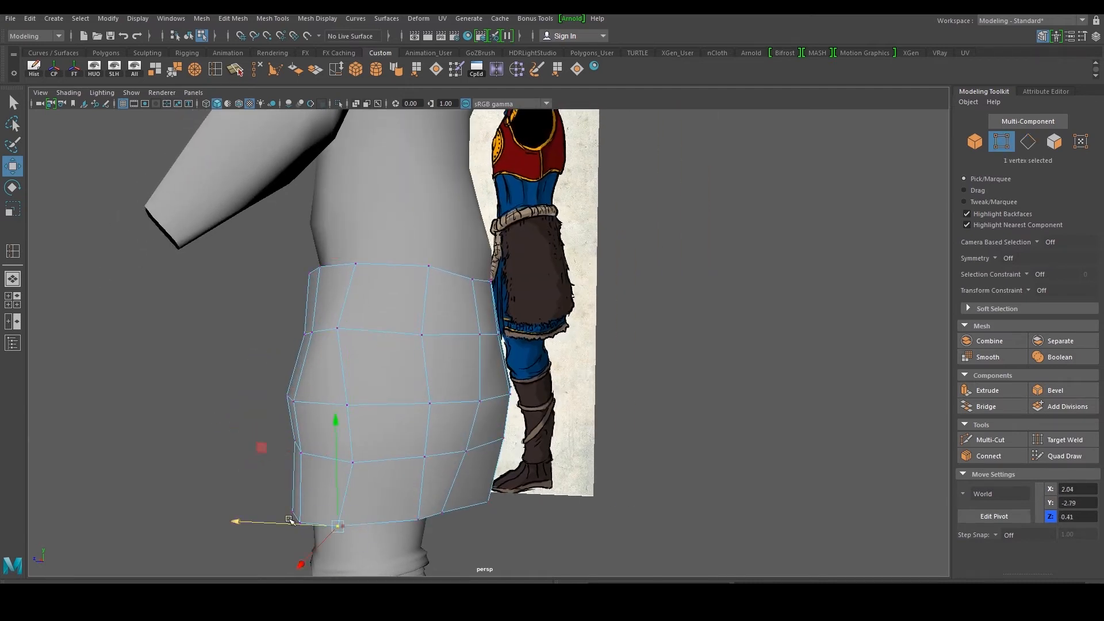
{"action": "left_click", "coordinate": [335, 338]}
{"action": "left_click_drag", "start_coordinate": [265, 327], "coordinate": [340, 340]}
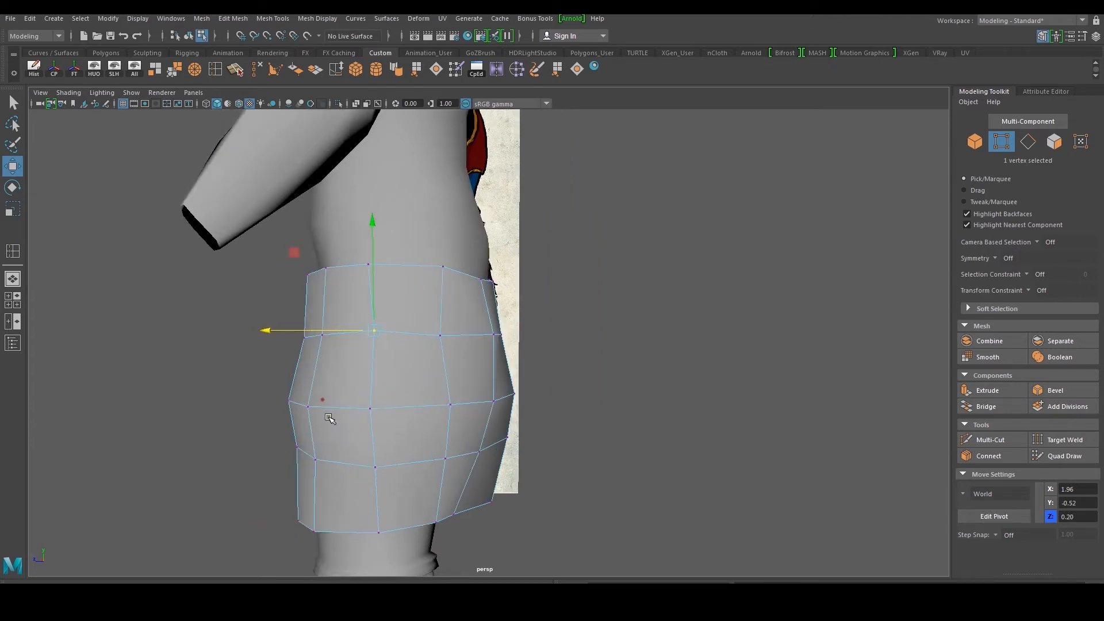
Move a lower vertical edge near the panel's front and the bottom vertex beneath it along the Z axis
{"action": "right_click_drag", "start_coordinate": [322, 401], "coordinate": [322, 377]}
{"action": "left_click", "coordinate": [312, 420]}
{"action": "left_click_drag", "start_coordinate": [231, 434], "coordinate": [240, 434]}
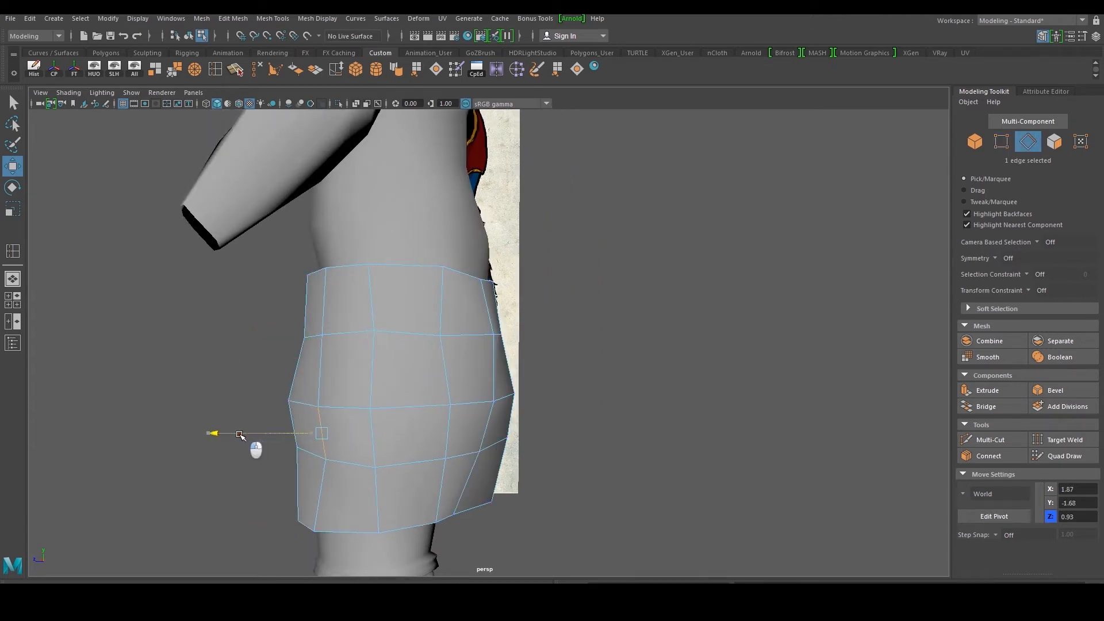
{"action": "right_click_drag", "start_coordinate": [322, 520], "coordinate": [291, 521]}
{"action": "left_click", "coordinate": [318, 537]}
{"action": "left_click_drag", "start_coordinate": [234, 533], "coordinate": [254, 532]}
Adjust a bottom vertex near the panel's rear and three vertices on its rear outline along the Z axis
{"action": "left_click", "coordinate": [457, 521]}
{"action": "left_click_drag", "start_coordinate": [398, 516], "coordinate": [436, 501]}
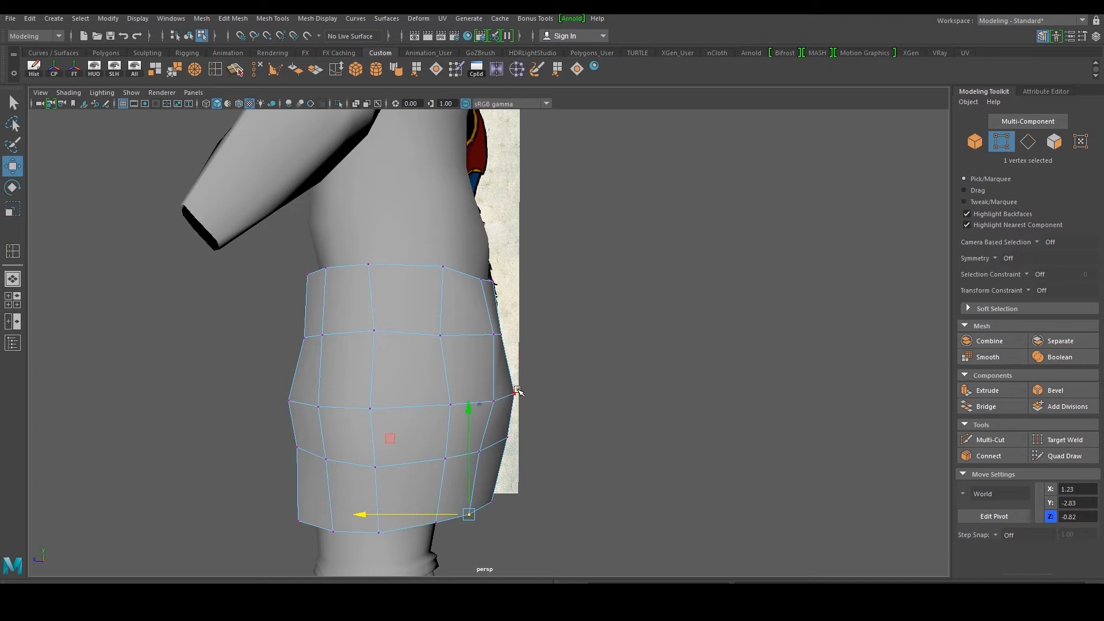
{"action": "left_click_drag", "start_coordinate": [510, 406], "coordinate": [496, 456]}
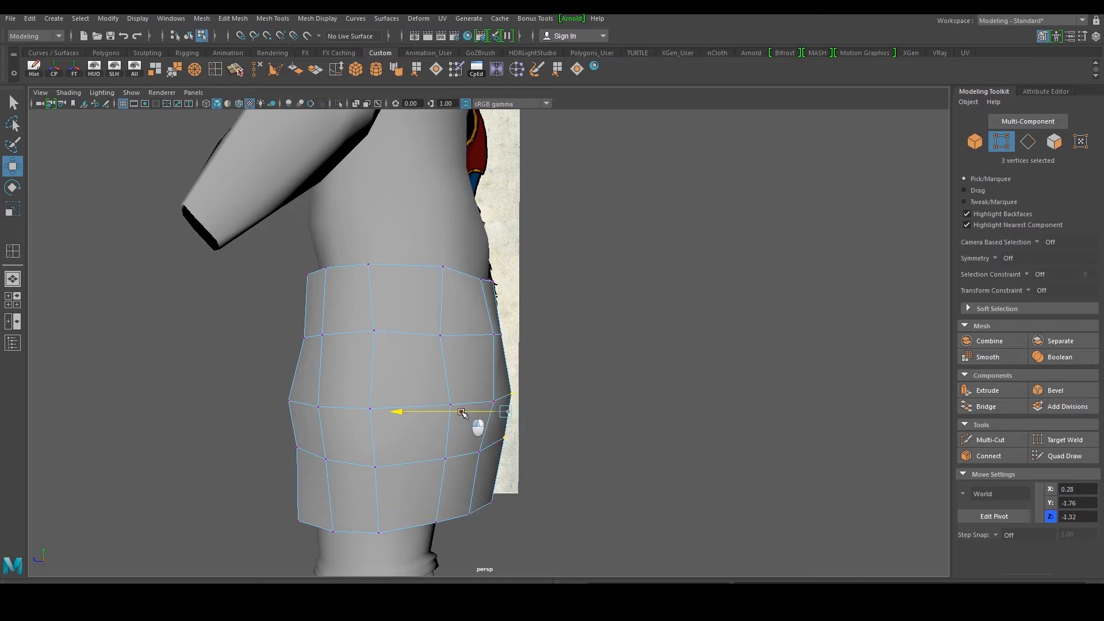
Extrude all faces of the thigh panel to give the garment thickness, and return to object selection
{"action": "right_click_drag", "start_coordinate": [461, 459], "coordinate": [463, 409]}
{"action": "left_click_drag", "start_coordinate": [495, 400], "coordinate": [540, 384], "text": "alt"}
{"action": "right_click_drag", "start_coordinate": [539, 384], "coordinate": [505, 312], "text": "alt"}
{"action": "scroll", "coordinate": [504, 311], "scroll_direction": "down", "scroll_amount": 5}
{"action": "left_click_drag", "start_coordinate": [357, 277], "coordinate": [609, 454]}
{"action": "scroll", "coordinate": [609, 454], "scroll_direction": "up", "scroll_amount": 3}
{"action": "middle_click_drag", "start_coordinate": [609, 453], "coordinate": [510, 424], "text": "alt"}
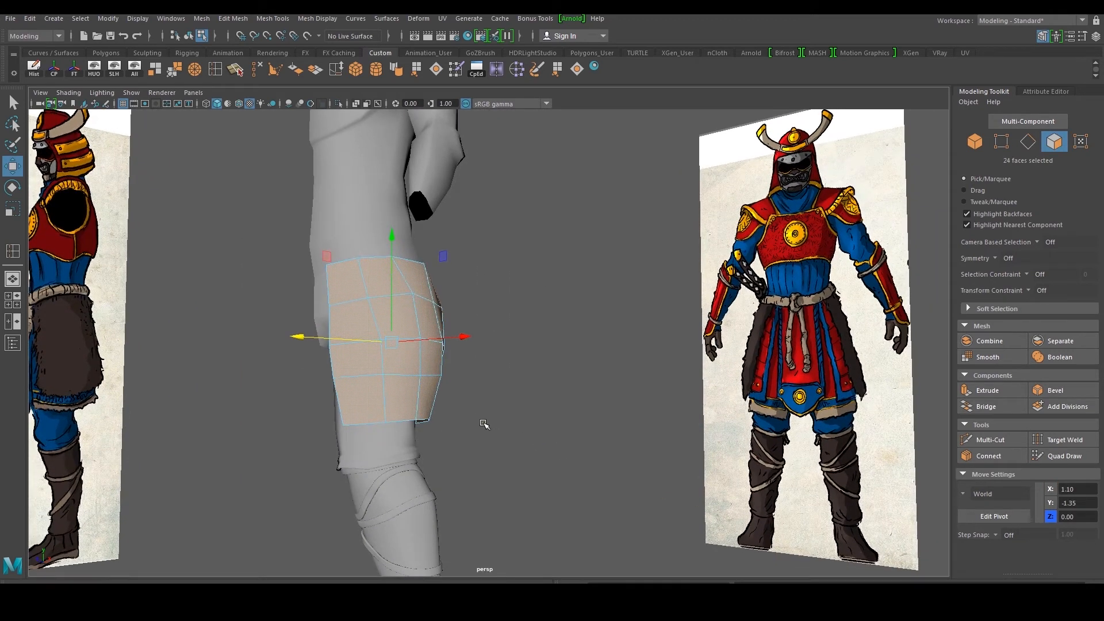
{"action": "scroll", "coordinate": [482, 423], "scroll_direction": "up", "scroll_amount": 2}
{"action": "right_click_drag", "start_coordinate": [464, 407], "coordinate": [452, 380], "text": "shift"}
{"action": "left_click_drag", "start_coordinate": [449, 381], "coordinate": [492, 242], "text": "alt"}
{"action": "left_click_drag", "start_coordinate": [634, 244], "coordinate": [435, 278]}
{"action": "key", "text": "q"}
{"action": "right_click_drag", "start_coordinate": [439, 278], "coordinate": [500, 261]}
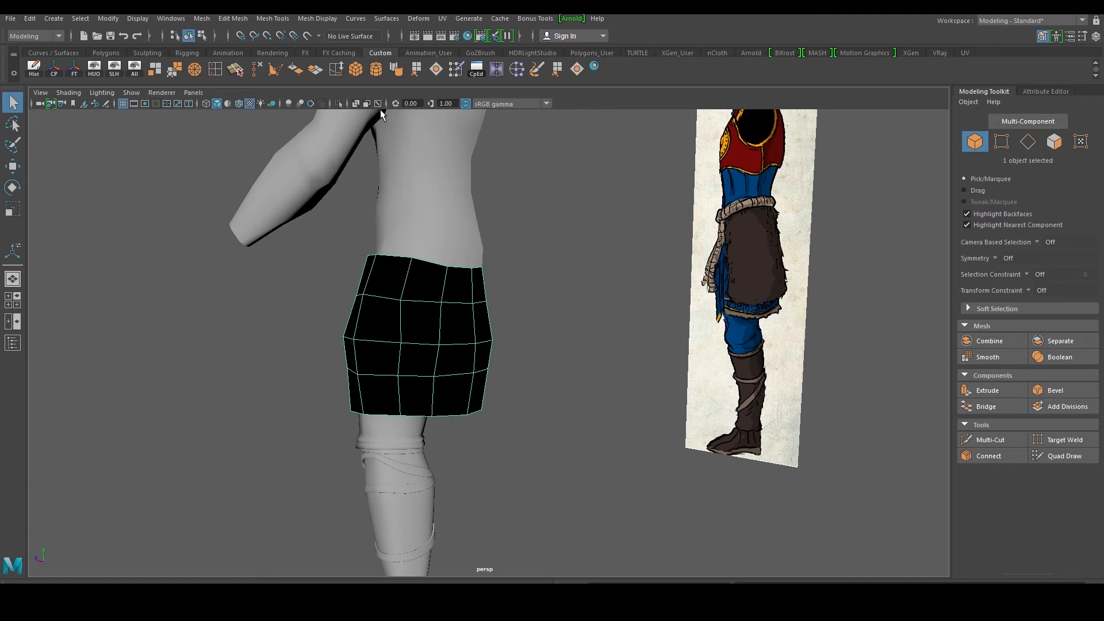
Reverse the normals of the thickened thigh panel
{"action": "left_click", "coordinate": [296, 69]}
{"action": "key", "text": "w"}
{"action": "left_click", "coordinate": [536, 244]}
{"action": "right_click_drag", "start_coordinate": [536, 244], "coordinate": [537, 312], "text": "alt"}
{"action": "scroll", "coordinate": [537, 313], "scroll_direction": "up", "scroll_amount": 1}
{"action": "left_click", "coordinate": [397, 336]}
{"action": "left_click_drag", "start_coordinate": [431, 335], "coordinate": [652, 310], "text": "alt"}
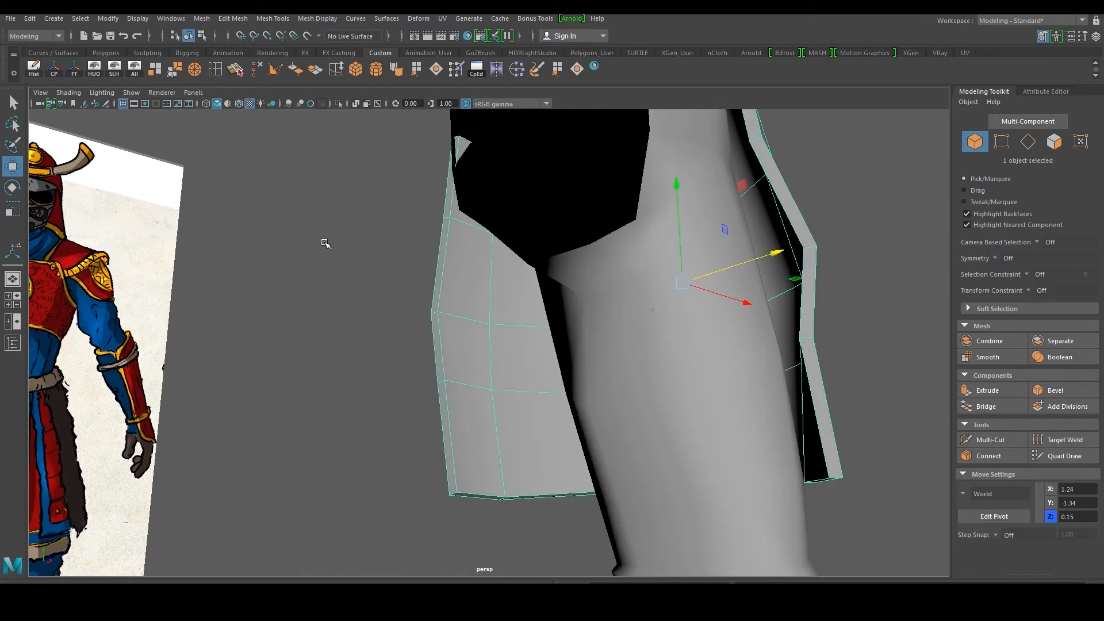
Hide the unselected objects to inspect the panel on its own, and undo the hiding
{"action": "left_click", "coordinate": [94, 70]}
{"action": "left_click_drag", "start_coordinate": [606, 339], "coordinate": [543, 305], "text": "alt"}
{"action": "right_click_drag", "start_coordinate": [542, 305], "coordinate": [409, 253], "text": "alt"}
{"action": "left_click_drag", "start_coordinate": [409, 254], "coordinate": [401, 299], "text": "alt"}
{"action": "scroll", "coordinate": [407, 297], "scroll_direction": "up", "scroll_amount": 4}
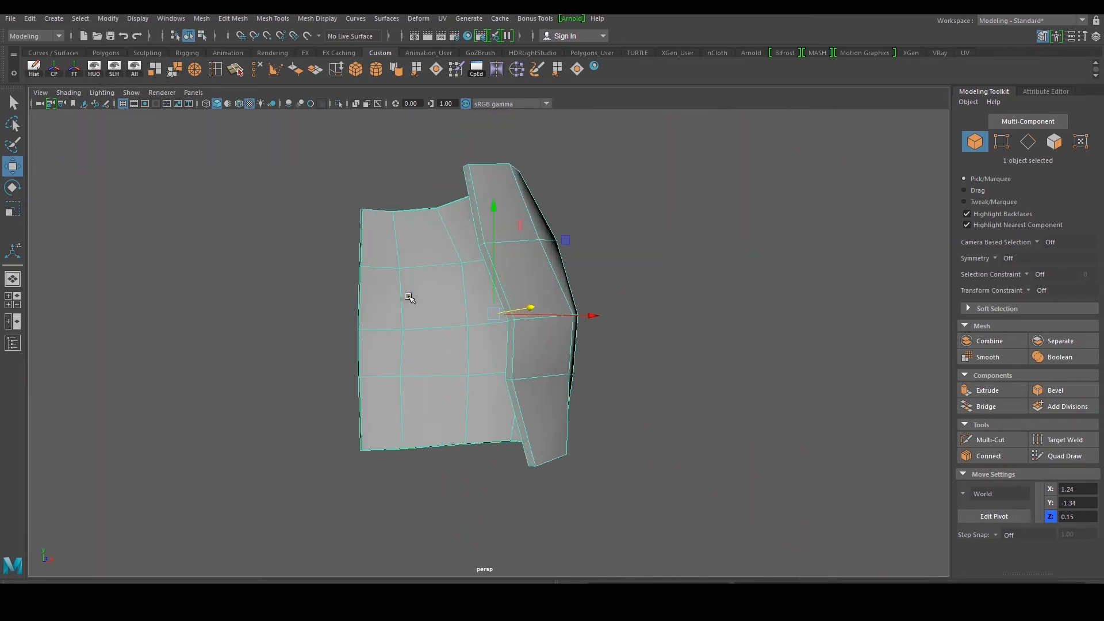
{"action": "key", "text": "ctrl+z"}
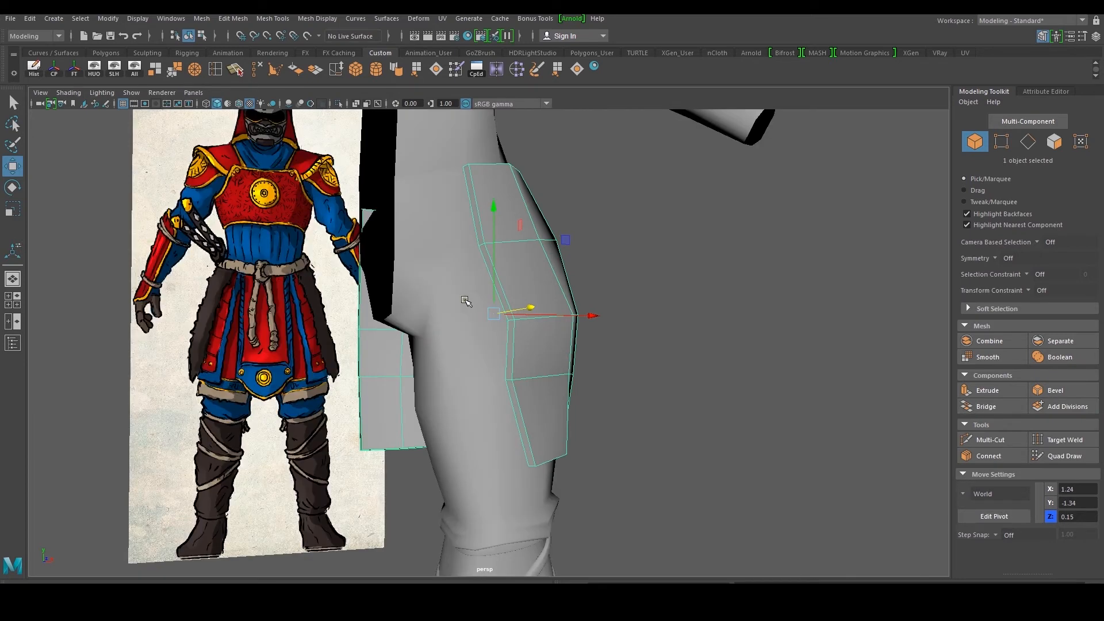
Examine the panel's inner side and end faces, and compare its lower edge with the trim in the front reference
{"action": "left_click_drag", "start_coordinate": [466, 301], "coordinate": [396, 285], "text": "alt"}
{"action": "left_click_drag", "start_coordinate": [317, 281], "coordinate": [448, 347], "text": "alt"}
{"action": "mouse_move", "coordinate": [451, 278]}
{"action": "right_mouse_down"}
{"action": "mouse_move", "coordinate": [451, 326]}
{"action": "mouse_move", "coordinate": [471, 270]}
{"action": "mouse_move", "coordinate": [453, 273]}
{"action": "right_mouse_up"}
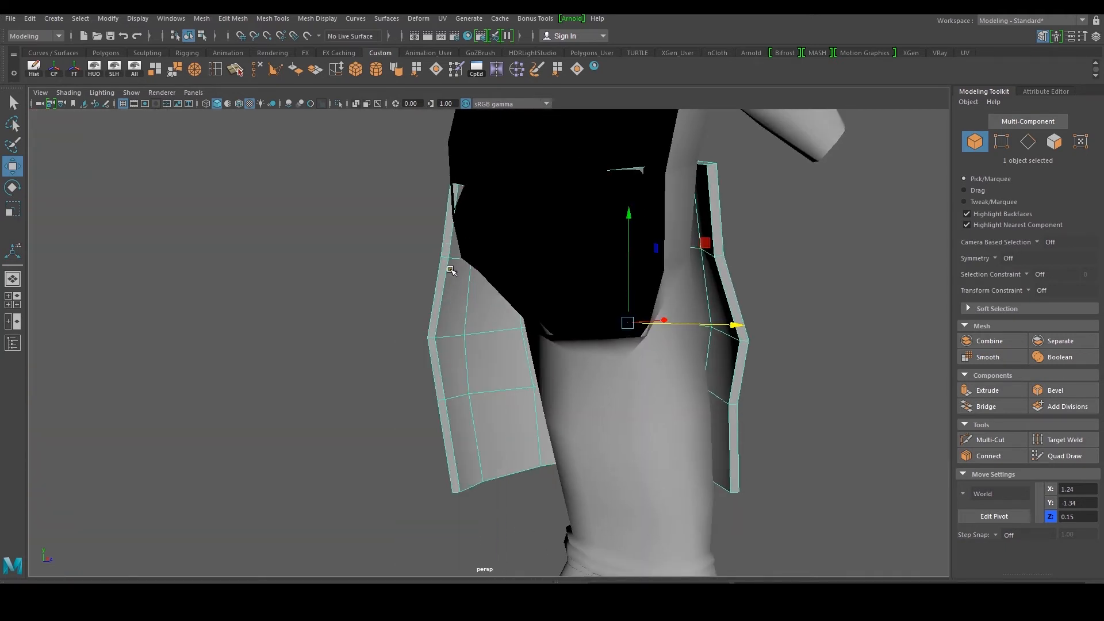
{"action": "left_click_drag", "start_coordinate": [453, 277], "coordinate": [483, 304], "text": "alt"}
{"action": "scroll", "coordinate": [400, 348], "scroll_direction": "up", "scroll_amount": 3}
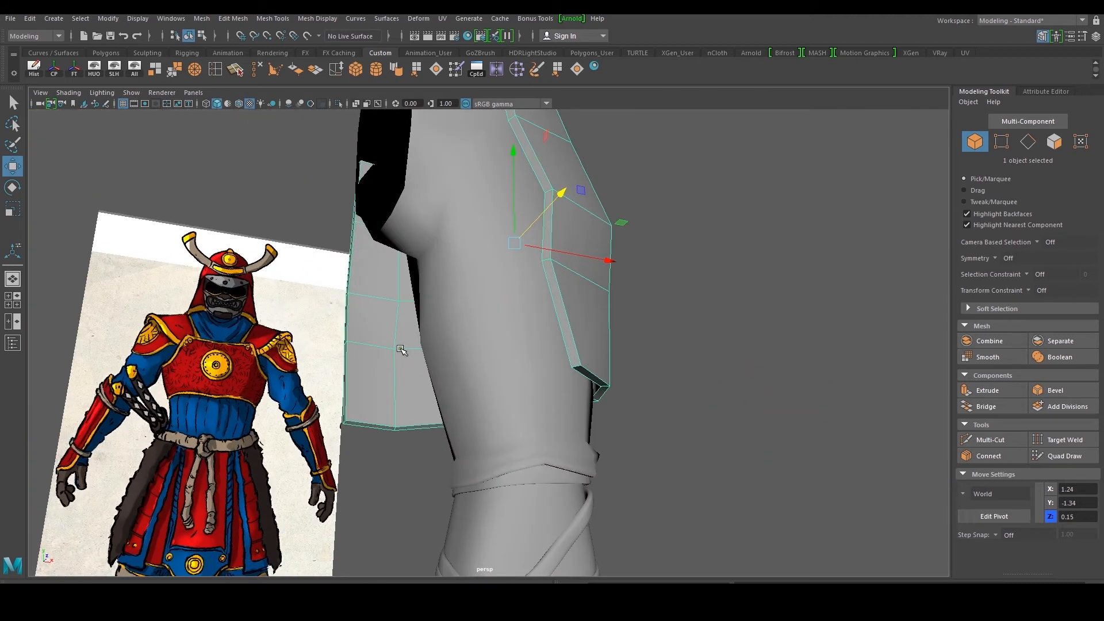
{"action": "left_click_drag", "start_coordinate": [371, 352], "coordinate": [371, 289], "text": "alt"}
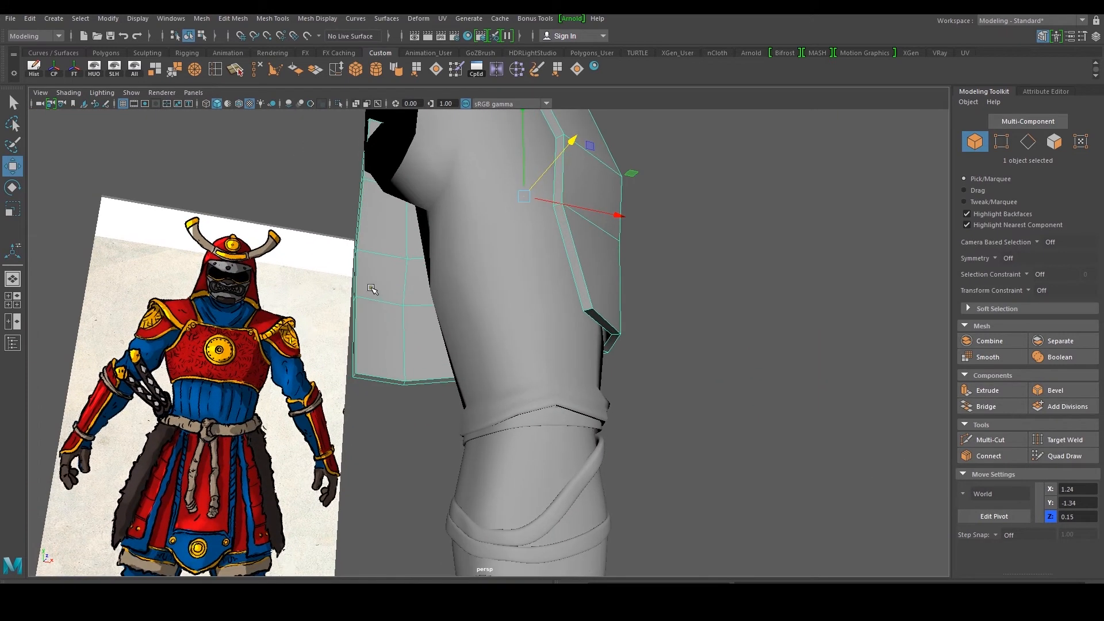
{"action": "left_click_drag", "start_coordinate": [378, 358], "coordinate": [395, 379], "text": "alt"}
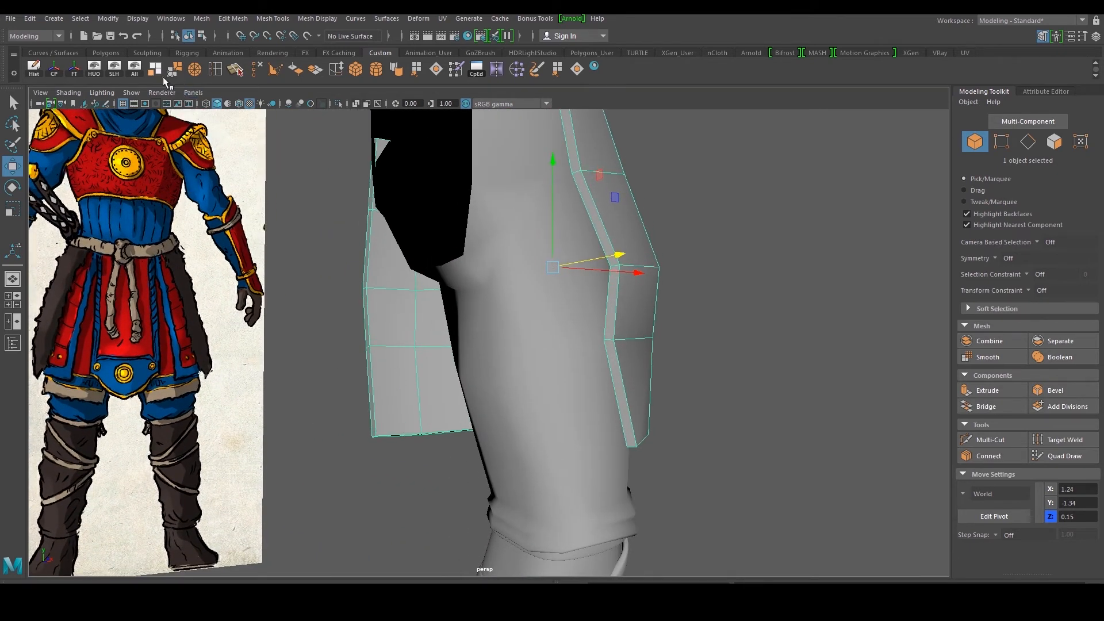
{"action": "scroll", "coordinate": [188, 419], "scroll_direction": "up", "scroll_amount": 3}
{"action": "middle_click_drag", "start_coordinate": [182, 429], "coordinate": [402, 352], "text": "alt"}
{"action": "scroll", "coordinate": [261, 400], "scroll_direction": "up", "scroll_amount": 5}
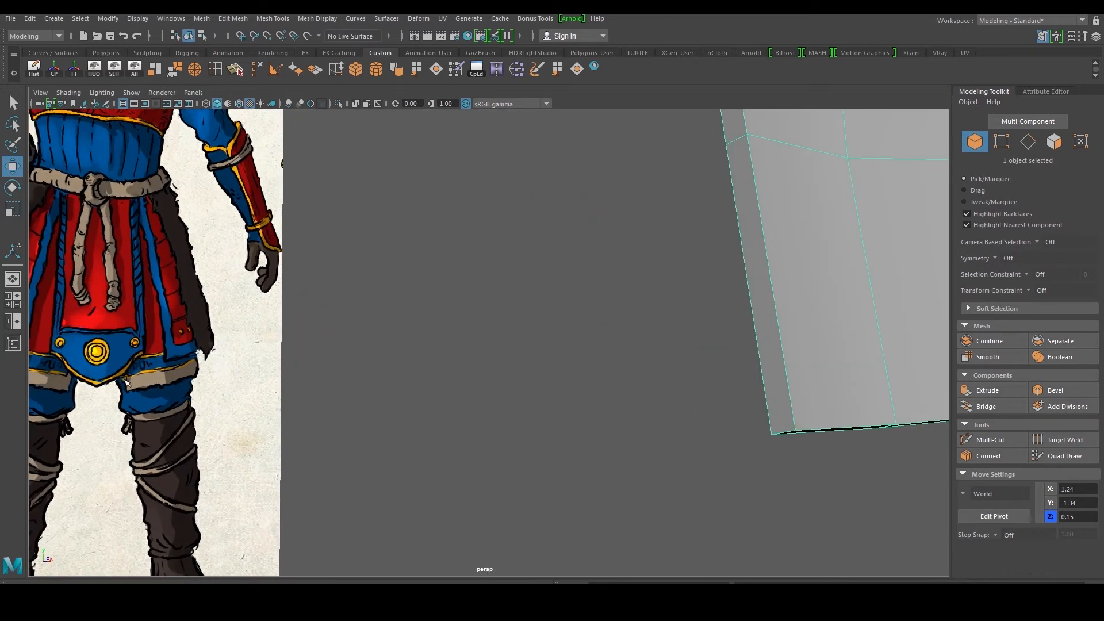
{"action": "scroll", "coordinate": [451, 382], "scroll_direction": "down", "scroll_amount": 5}
{"action": "left_click_drag", "start_coordinate": [630, 365], "coordinate": [485, 416], "text": "alt"}
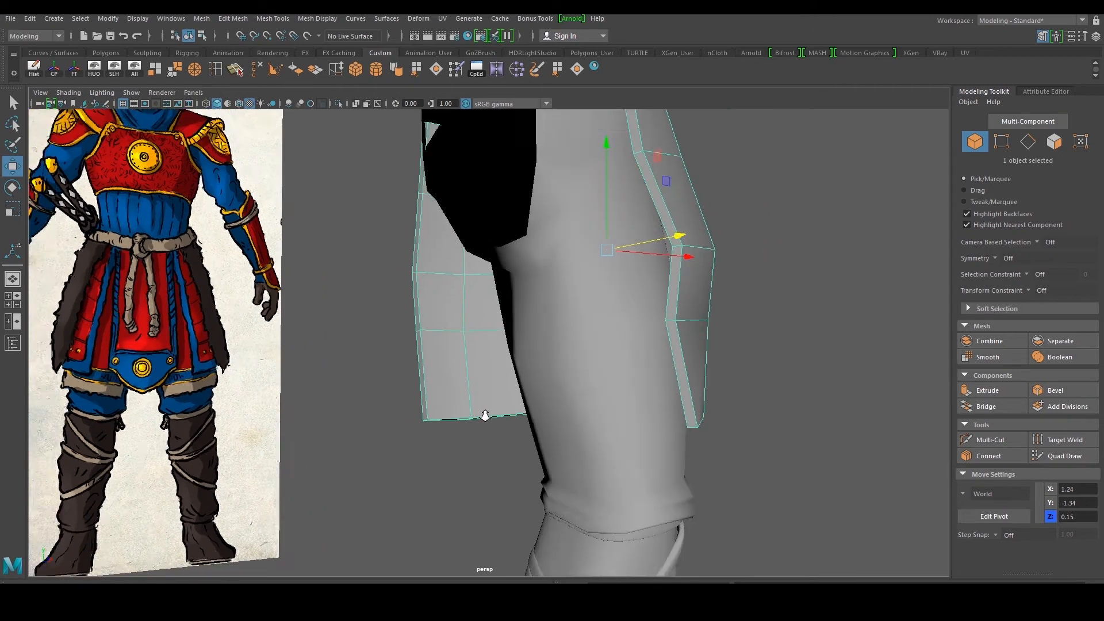
{"action": "scroll", "coordinate": [607, 400], "scroll_direction": "down", "scroll_amount": 3}
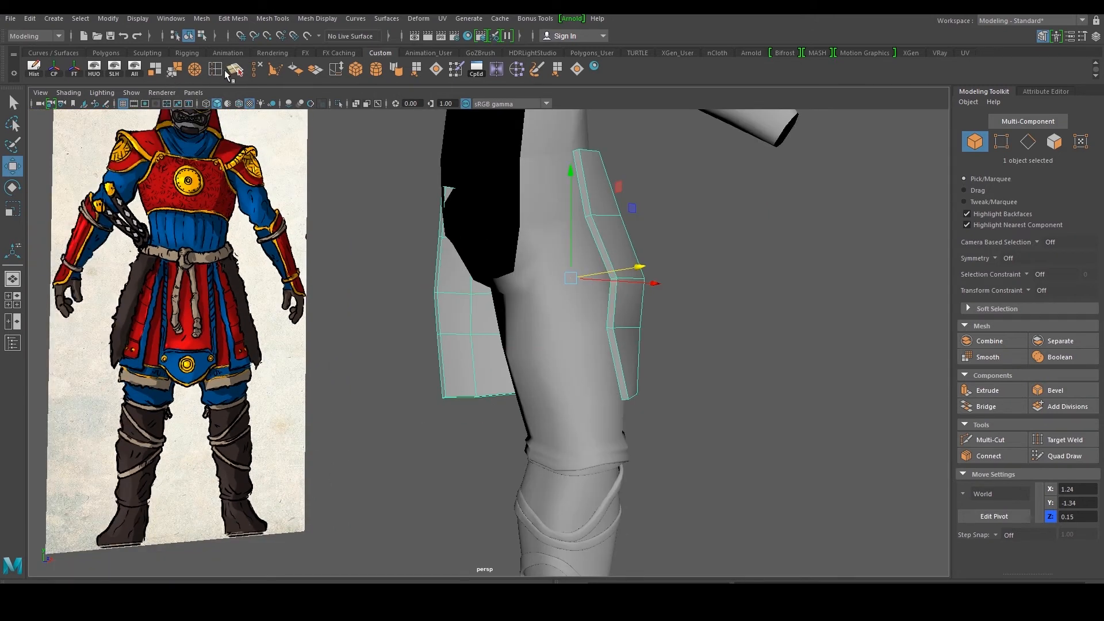
Delete the four narrow thickness faces along the panel's back centre-line edge
{"action": "right_click_drag", "start_coordinate": [476, 265], "coordinate": [449, 300]}
{"action": "key", "text": "ctrl+z"}
{"action": "left_click", "coordinate": [443, 216]}
{"action": "left_click", "coordinate": [436, 272], "text": "shift"}
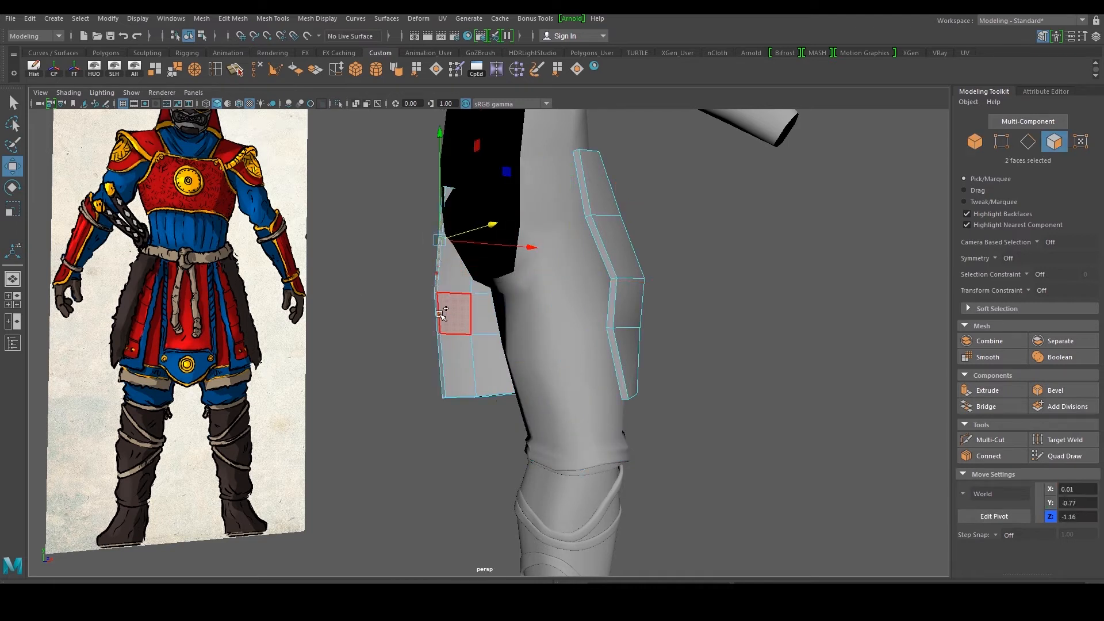
{"action": "left_click", "coordinate": [437, 315], "text": "shift"}
{"action": "left_click", "coordinate": [439, 360], "text": "shift"}
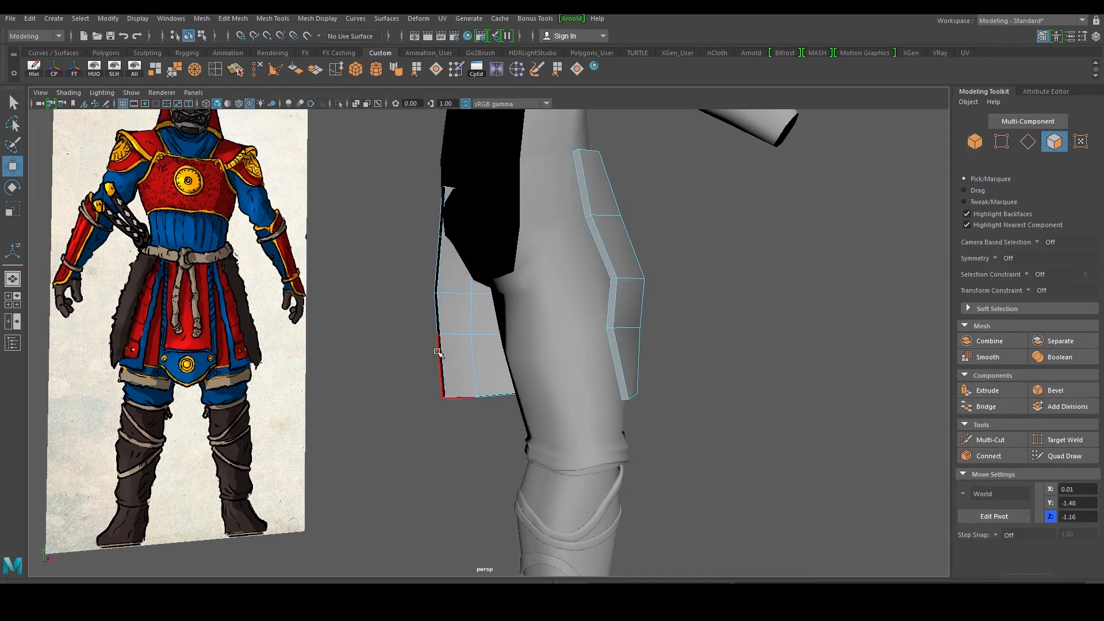
{"action": "right_click_drag", "start_coordinate": [450, 311], "coordinate": [472, 322]}
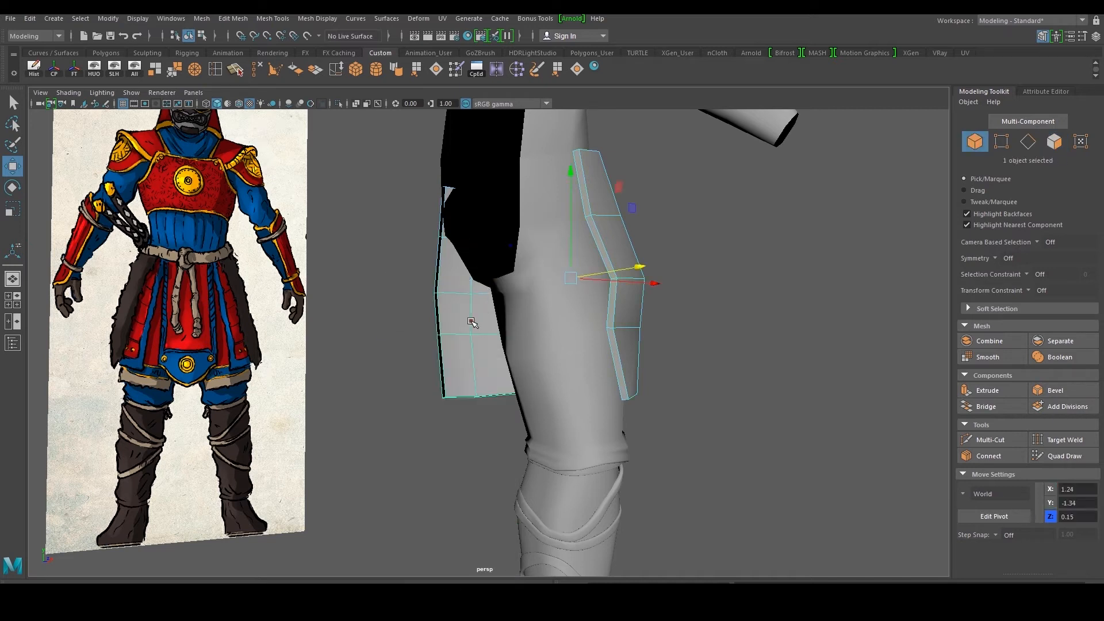
Insert a horizontal edge loop close to the panel's lower border
{"action": "left_click", "coordinate": [235, 70]}
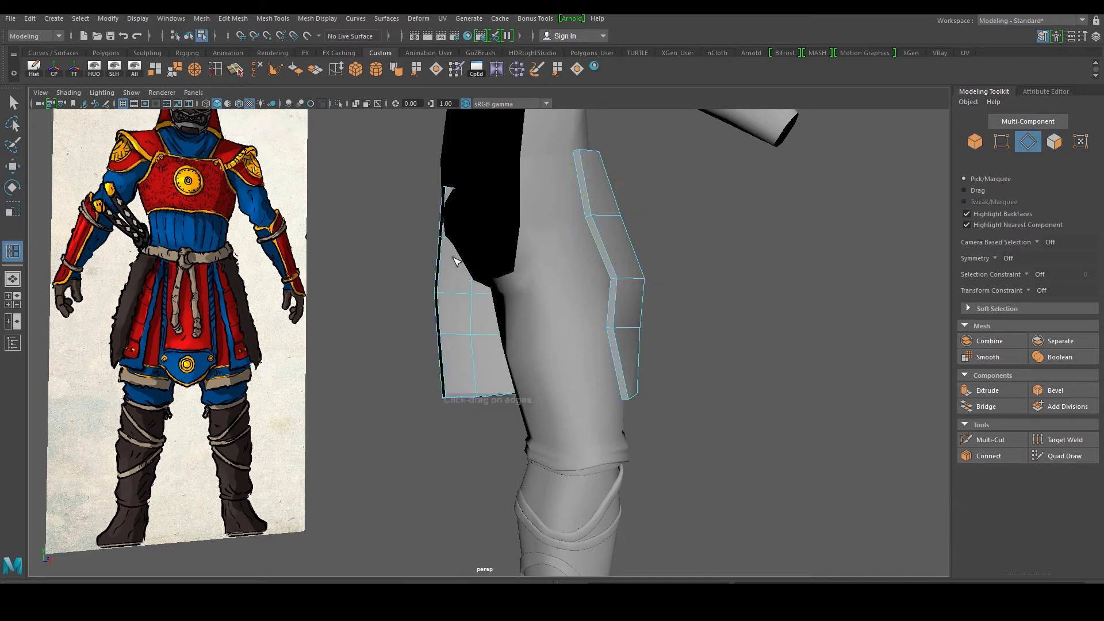
{"action": "left_click", "coordinate": [479, 383]}
{"action": "left_click_drag", "start_coordinate": [479, 383], "coordinate": [450, 375], "text": "alt"}
{"action": "key", "text": "w"}
Select the narrow bottom row of faces around the panel and extrude it outward into a raised hem band
{"action": "right_click_drag", "start_coordinate": [424, 277], "coordinate": [425, 319]}
{"action": "left_click_drag", "start_coordinate": [280, 458], "coordinate": [530, 357]}
{"action": "left_click_drag", "start_coordinate": [252, 264], "coordinate": [514, 354], "text": "ctrl"}
{"action": "left_click_drag", "start_coordinate": [611, 362], "coordinate": [436, 326], "text": "alt"}
{"action": "scroll", "coordinate": [458, 350], "scroll_direction": "up", "scroll_amount": 5}
{"action": "left_click_drag", "start_coordinate": [347, 368], "coordinate": [363, 357], "text": "alt"}
{"action": "right_click_drag", "start_coordinate": [339, 349], "coordinate": [339, 380], "text": "shift"}
{"action": "left_click_drag", "start_coordinate": [660, 417], "coordinate": [583, 421]}
{"action": "left_click_drag", "start_coordinate": [421, 464], "coordinate": [423, 462]}
Select the edge loop where the panel meets the hem band and move it slightly down along Y
{"action": "right_click_drag", "start_coordinate": [411, 409], "coordinate": [404, 382]}
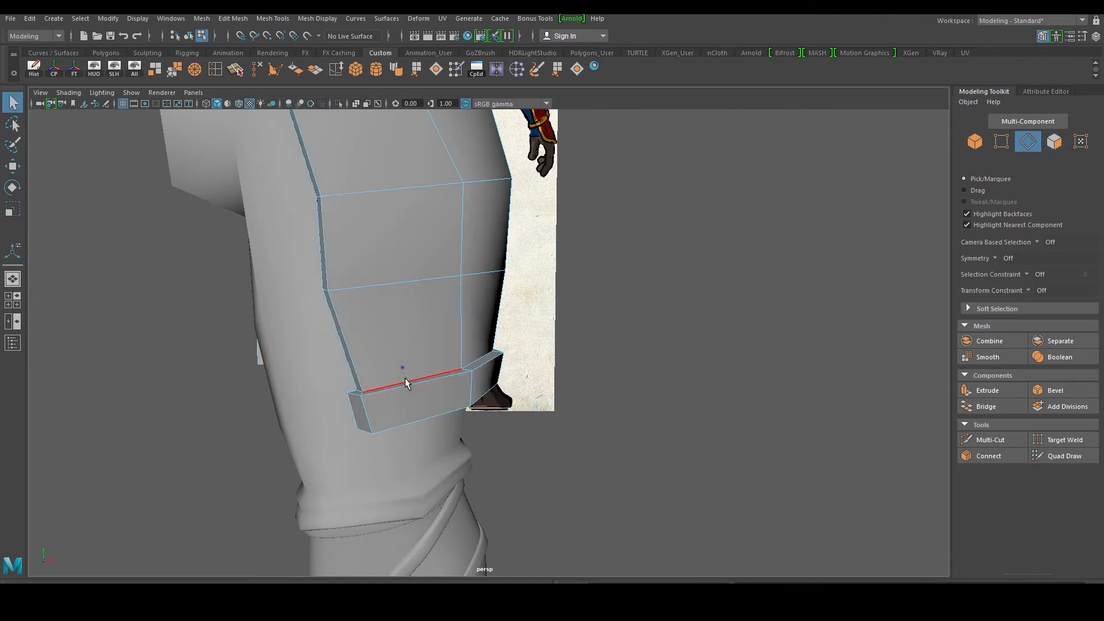
{"action": "double_click", "coordinate": [406, 383]}
{"action": "key", "text": "w"}
{"action": "left_click_drag", "start_coordinate": [360, 242], "coordinate": [362, 251]}
{"action": "left_click_drag", "start_coordinate": [447, 296], "coordinate": [364, 303], "text": "alt"}
{"action": "right_click_drag", "start_coordinate": [405, 311], "coordinate": [457, 249]}
{"action": "left_click", "coordinate": [571, 230]}
In the front view, raise the hem band's upper vertex rows along Y to match the reference trim, and return to perspective
{"action": "left_click_drag", "start_coordinate": [512, 287], "coordinate": [612, 300], "text": "alt"}
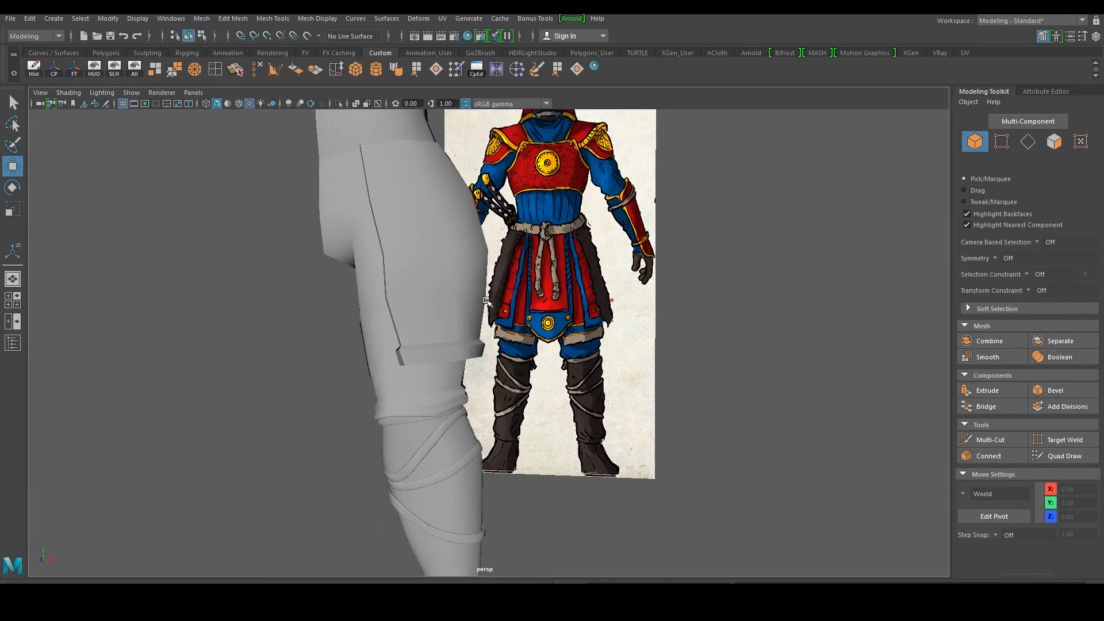
{"action": "left_click", "coordinate": [459, 311]}
{"action": "key", "text": "space"}
{"action": "key", "text": "space"}
{"action": "key", "text": "space"}
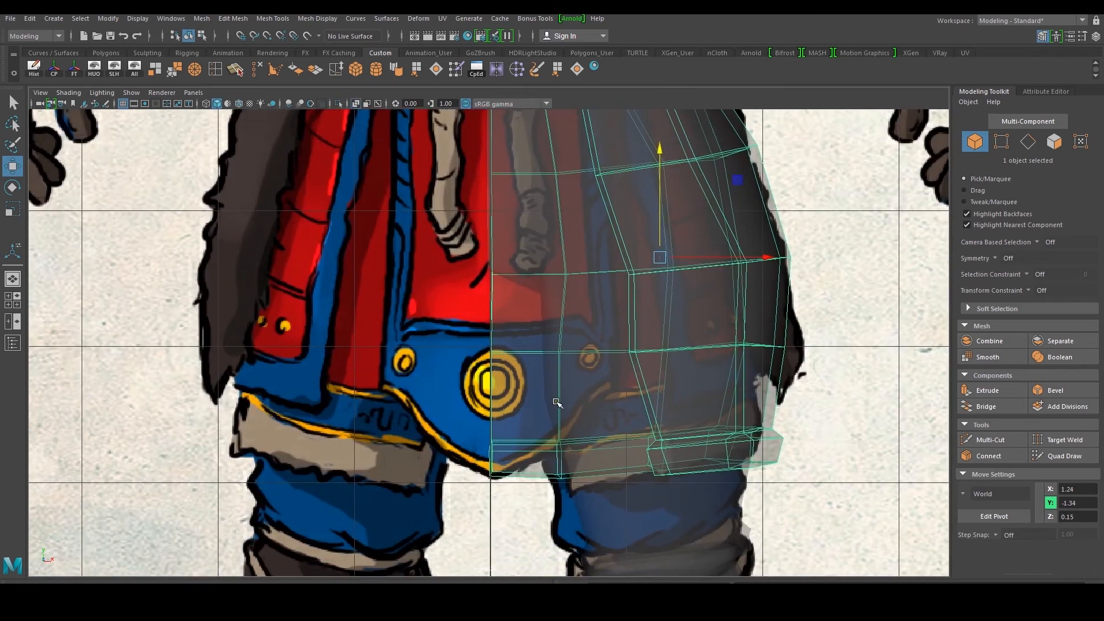
{"action": "scroll", "coordinate": [662, 432], "scroll_direction": "up", "scroll_amount": 3}
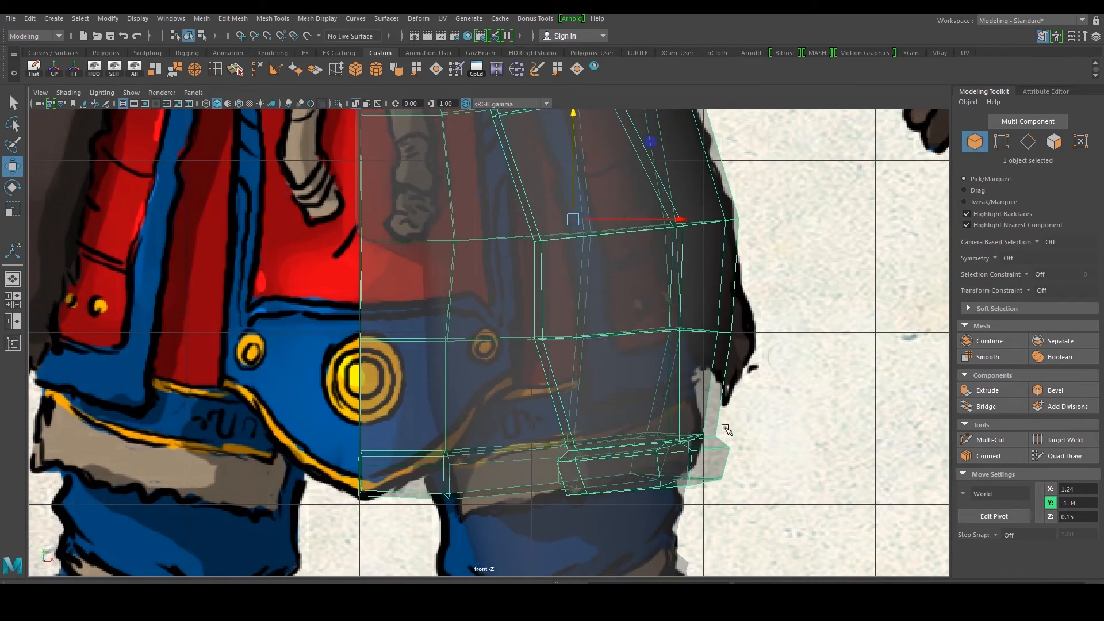
{"action": "right_click", "coordinate": [714, 443]}
{"action": "right_click_drag", "start_coordinate": [647, 343], "coordinate": [660, 278]}
{"action": "left_click_drag", "start_coordinate": [537, 416], "coordinate": [760, 464]}
{"action": "left_click_drag", "start_coordinate": [343, 424], "coordinate": [502, 489], "text": "shift"}
{"action": "left_click_drag", "start_coordinate": [542, 341], "coordinate": [532, 310]}
{"action": "key", "text": "space"}
{"action": "key", "text": "space"}
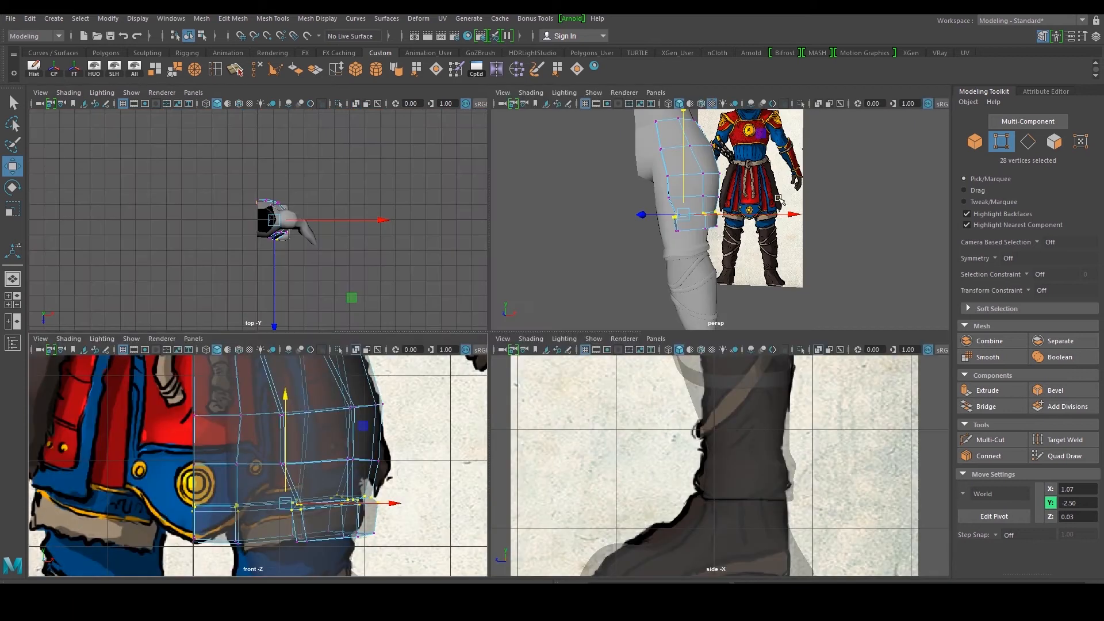
Nudge the vertices at one end of the hem band sideways, inspect the isolated panel, and show all hidden objects
{"action": "left_click_drag", "start_coordinate": [315, 341], "coordinate": [352, 312]}
{"action": "left_click_drag", "start_coordinate": [425, 333], "coordinate": [415, 333]}
{"action": "left_click_drag", "start_coordinate": [339, 380], "coordinate": [453, 377], "text": "alt"}
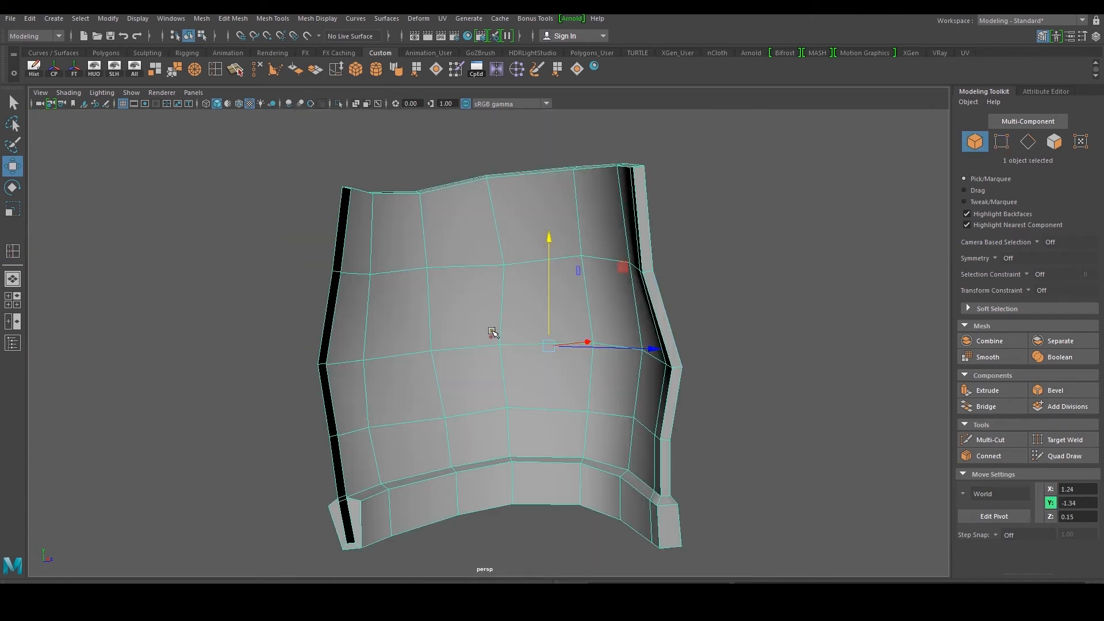
{"action": "left_click_drag", "start_coordinate": [515, 316], "coordinate": [355, 240], "text": "alt"}
{"action": "left_click", "coordinate": [133, 69]}
Delete the two hem band end faces at the panel's open centre-line edge
{"action": "left_click_drag", "start_coordinate": [419, 273], "coordinate": [422, 350], "text": "alt"}
{"action": "middle_click_drag", "start_coordinate": [421, 349], "coordinate": [460, 307], "text": "alt"}
{"action": "right_click_drag", "start_coordinate": [460, 308], "coordinate": [521, 306], "text": "alt"}
{"action": "left_click_drag", "start_coordinate": [520, 305], "coordinate": [450, 353], "text": "alt"}
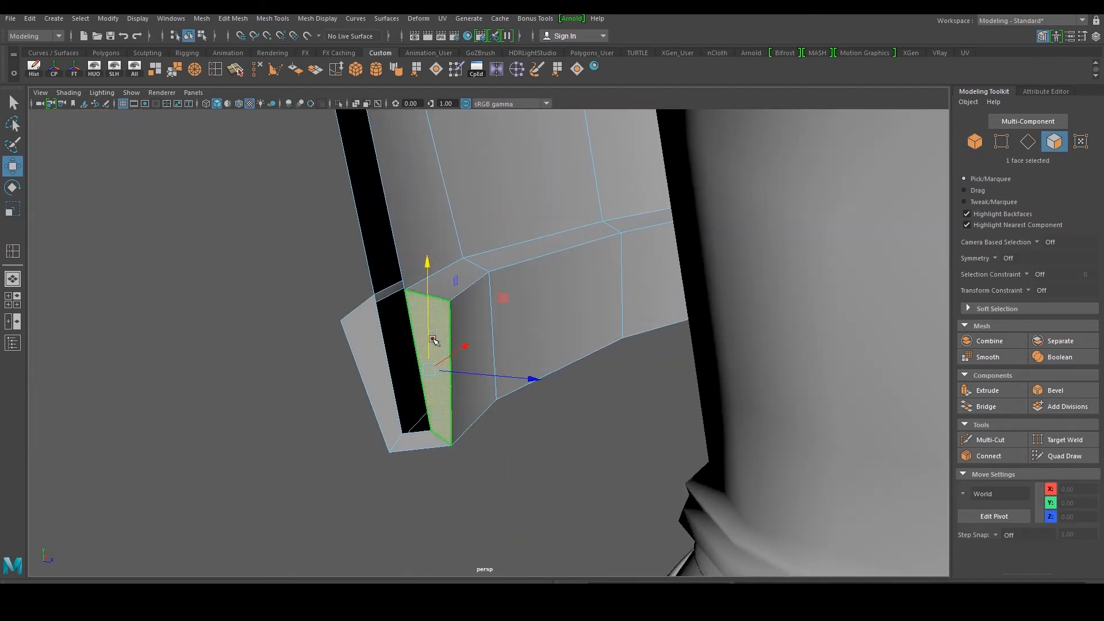
{"action": "left_click", "coordinate": [446, 353]}
{"action": "left_click", "coordinate": [376, 368], "text": "shift"}
{"action": "left_click_drag", "start_coordinate": [412, 443], "coordinate": [458, 385], "text": "alt"}
{"action": "left_click", "coordinate": [458, 385]}
{"action": "scroll", "coordinate": [437, 369], "scroll_direction": "down", "scroll_amount": 4}
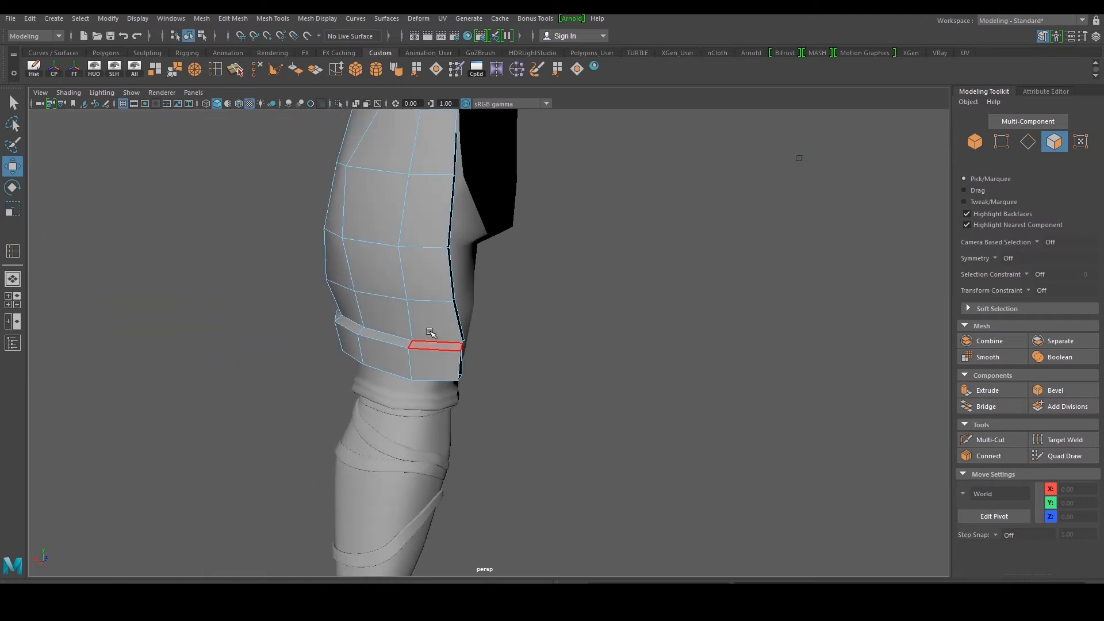
Insert an edge loop just below the hem band's upper edge
{"action": "left_click_drag", "start_coordinate": [594, 293], "coordinate": [509, 287], "text": "alt"}
{"action": "right_click_drag", "start_coordinate": [513, 243], "coordinate": [598, 229]}
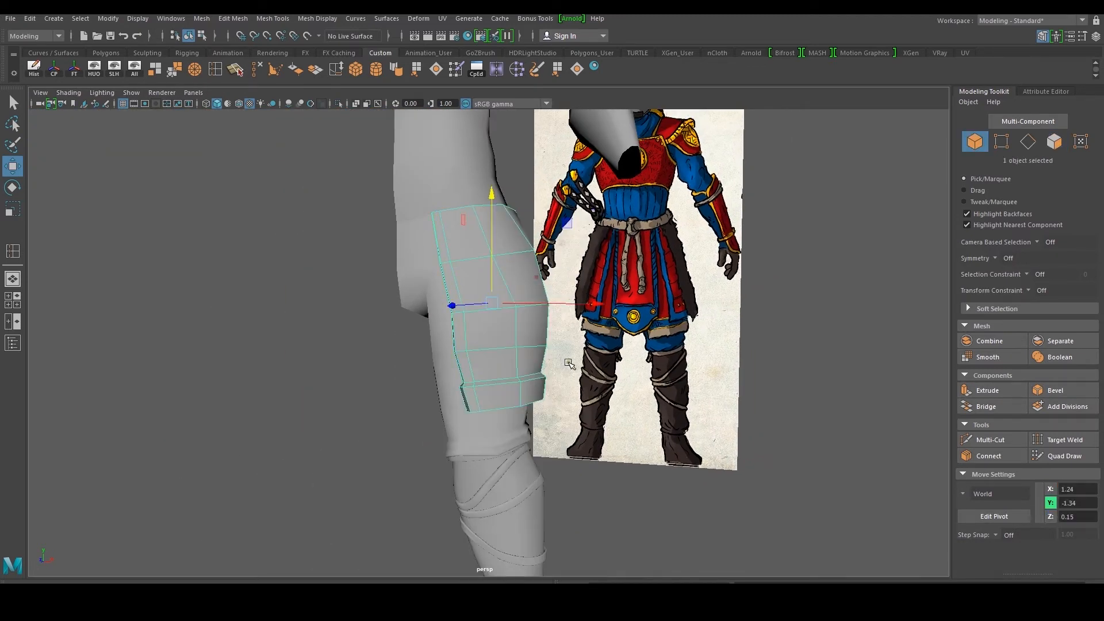
{"action": "scroll", "coordinate": [569, 364], "scroll_direction": "up", "scroll_amount": 2}
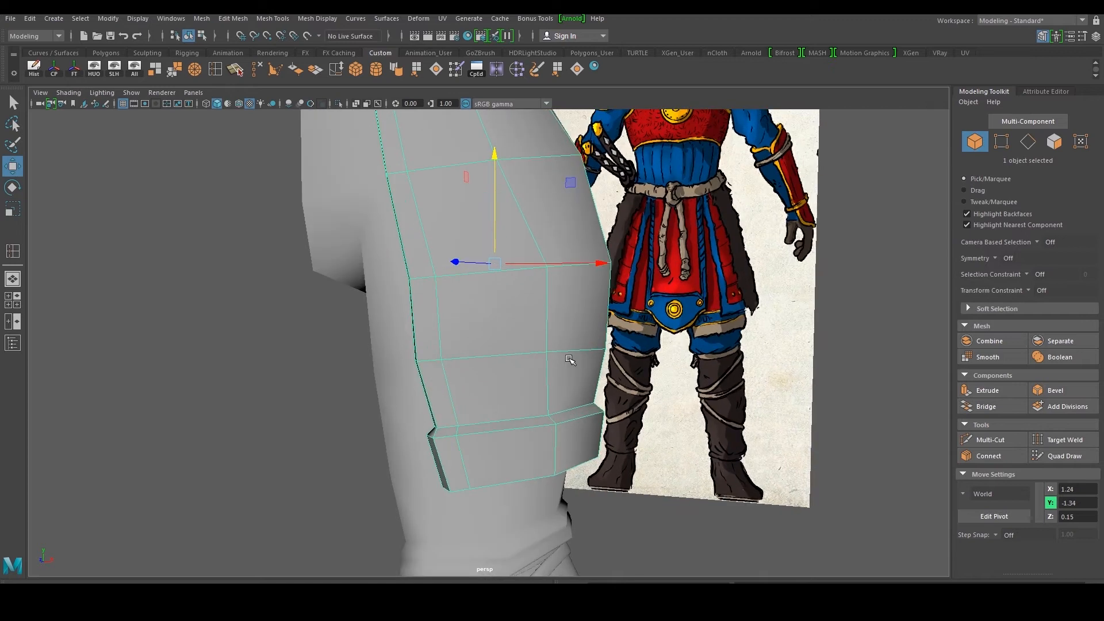
{"action": "left_click", "coordinate": [227, 71]}
{"action": "left_click", "coordinate": [435, 443]}
{"action": "middle_click_drag", "start_coordinate": [478, 442], "coordinate": [445, 398], "text": "alt"}
{"action": "right_click_drag", "start_coordinate": [445, 398], "coordinate": [483, 401], "text": "alt"}
{"action": "key", "text": "r"}
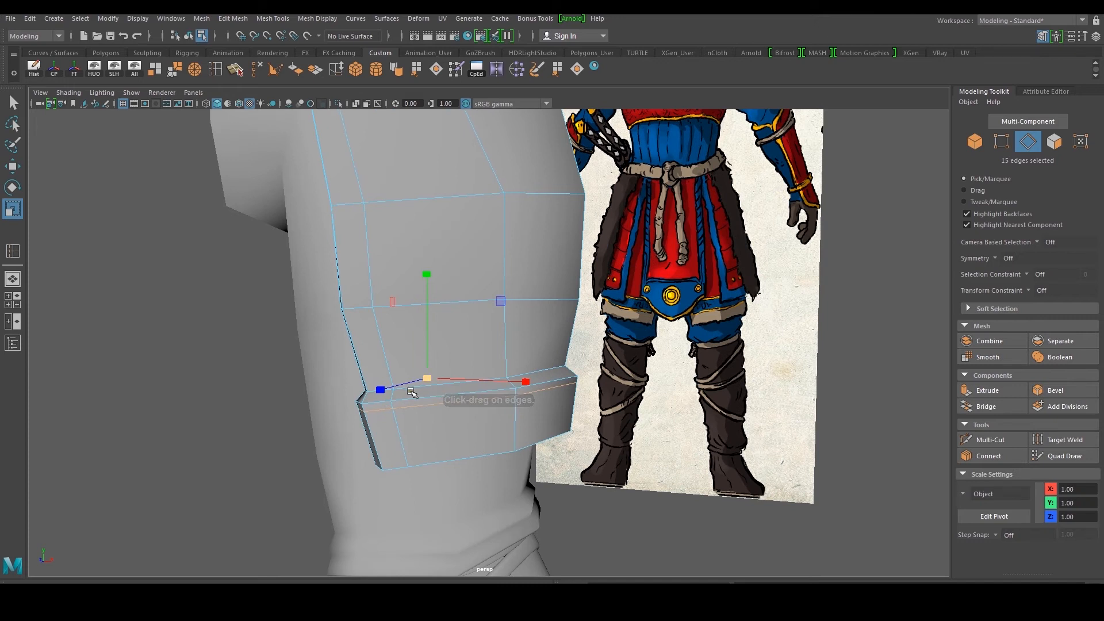
{"action": "left_click", "coordinate": [380, 389]}
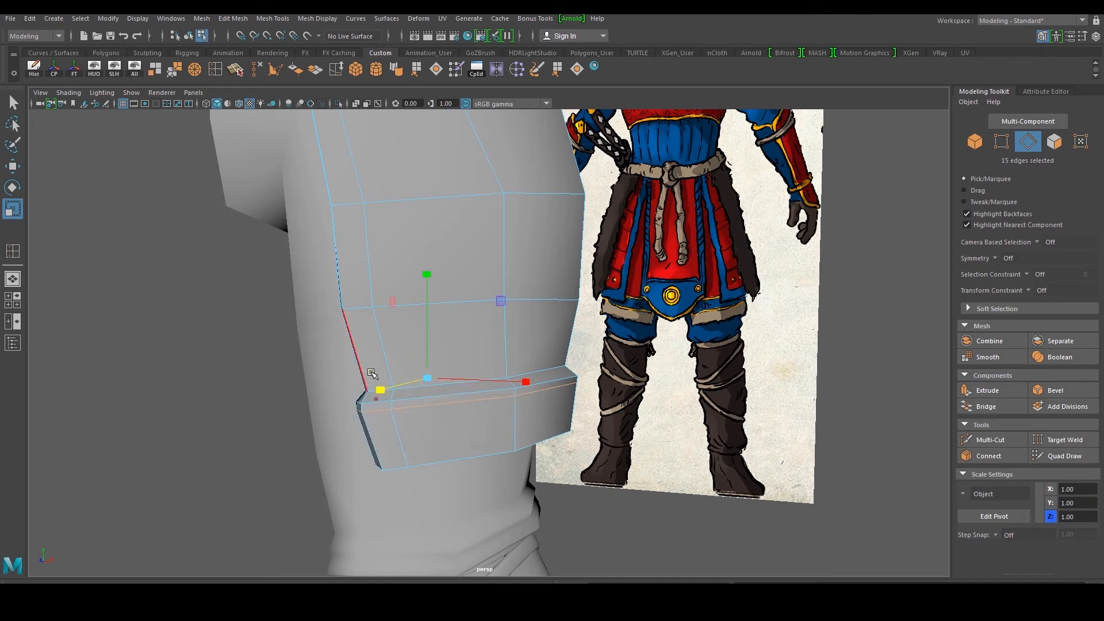
Insert an edge loop just above the hem band's lower edge and scale it up slightly
{"action": "left_click", "coordinate": [230, 66]}
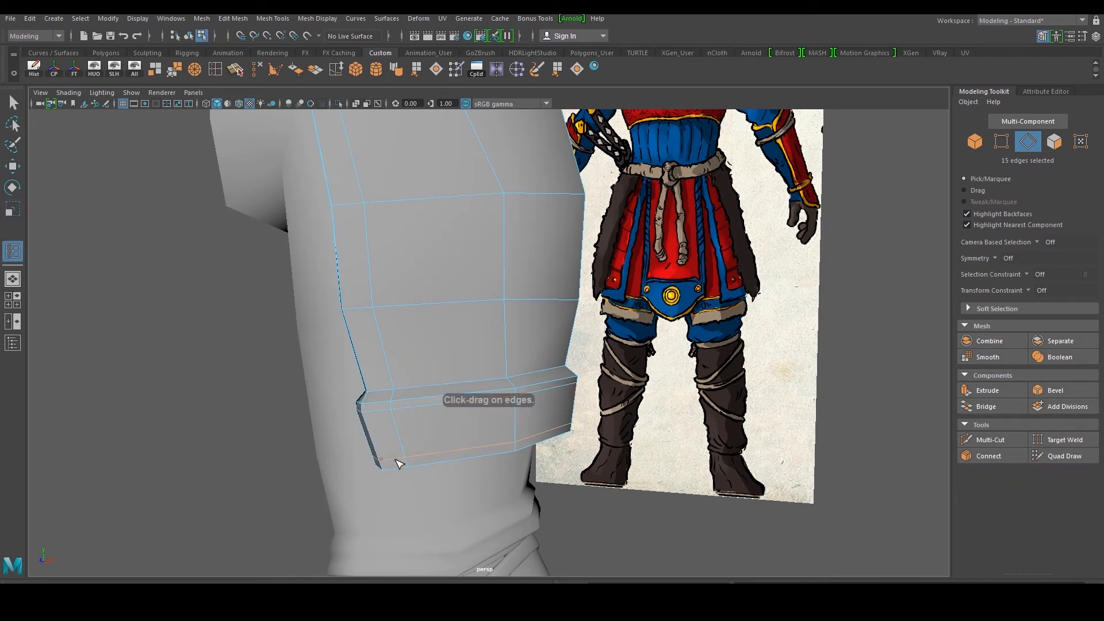
{"action": "key", "text": "r"}
{"action": "left_click_drag", "start_coordinate": [428, 424], "coordinate": [446, 423]}
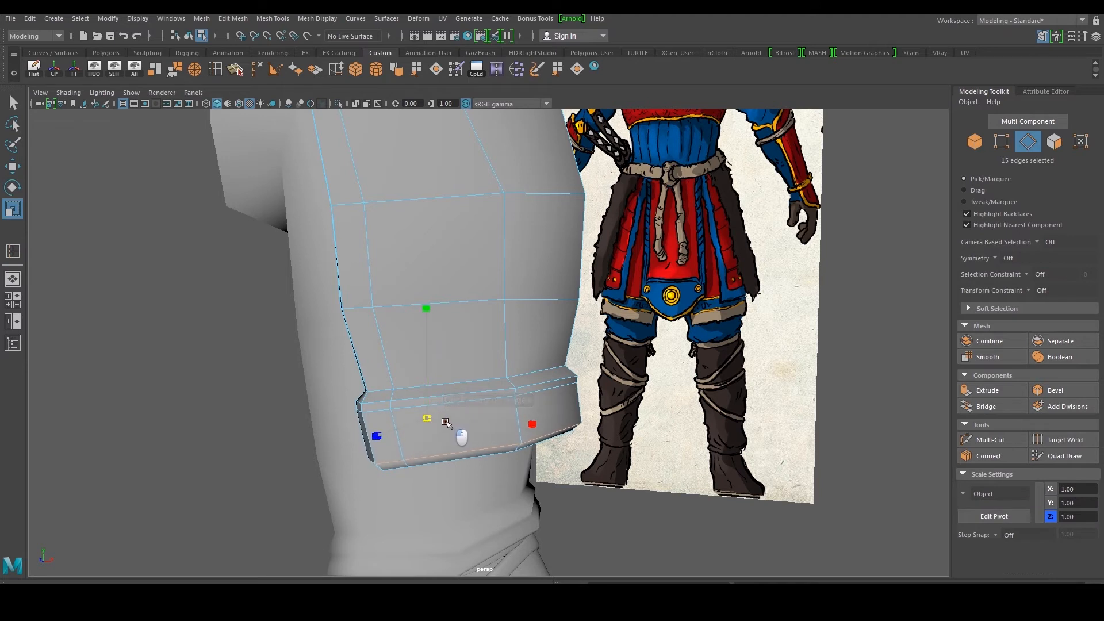
{"action": "right_click_drag", "start_coordinate": [504, 276], "coordinate": [563, 257]}
Preview the panel smoothed, inspect the hem band, and return it to the unsmoothed display
{"action": "left_click_drag", "start_coordinate": [626, 481], "coordinate": [401, 391], "text": "alt"}
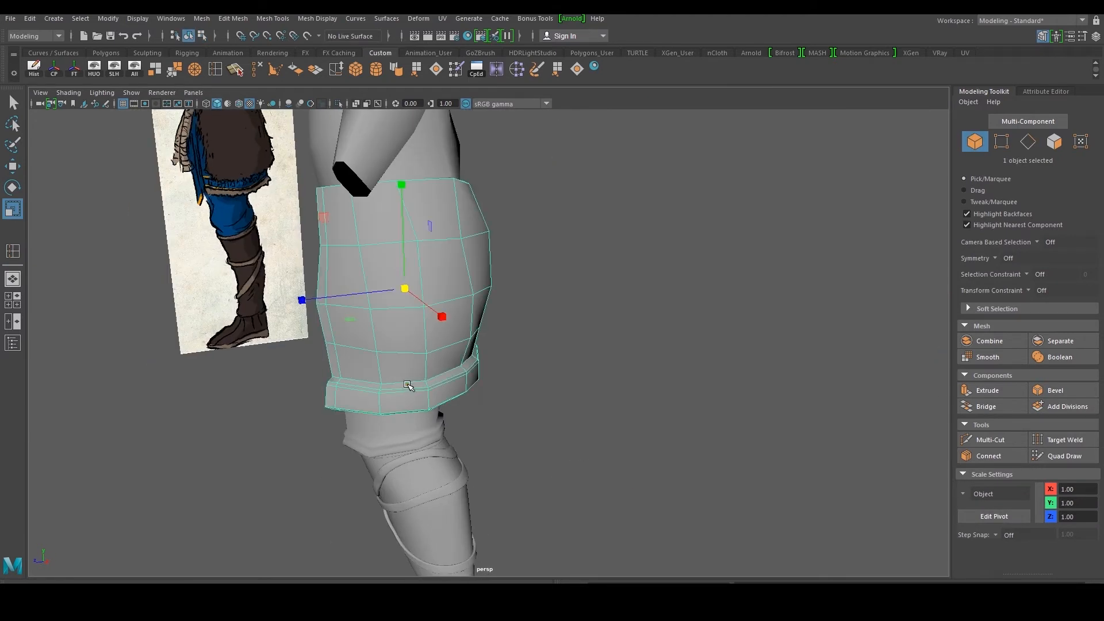
{"action": "key", "text": "2"}
{"action": "key", "text": "3"}
{"action": "left_click", "coordinate": [436, 367]}
{"action": "left_click", "coordinate": [611, 362]}
{"action": "left_click_drag", "start_coordinate": [437, 368], "coordinate": [644, 350], "text": "alt"}
{"action": "left_click", "coordinate": [552, 373]}
{"action": "key", "text": "1"}
Insert an edge loop on the panel just above the hem band and adjust its scale slightly
{"action": "left_click", "coordinate": [213, 69]}
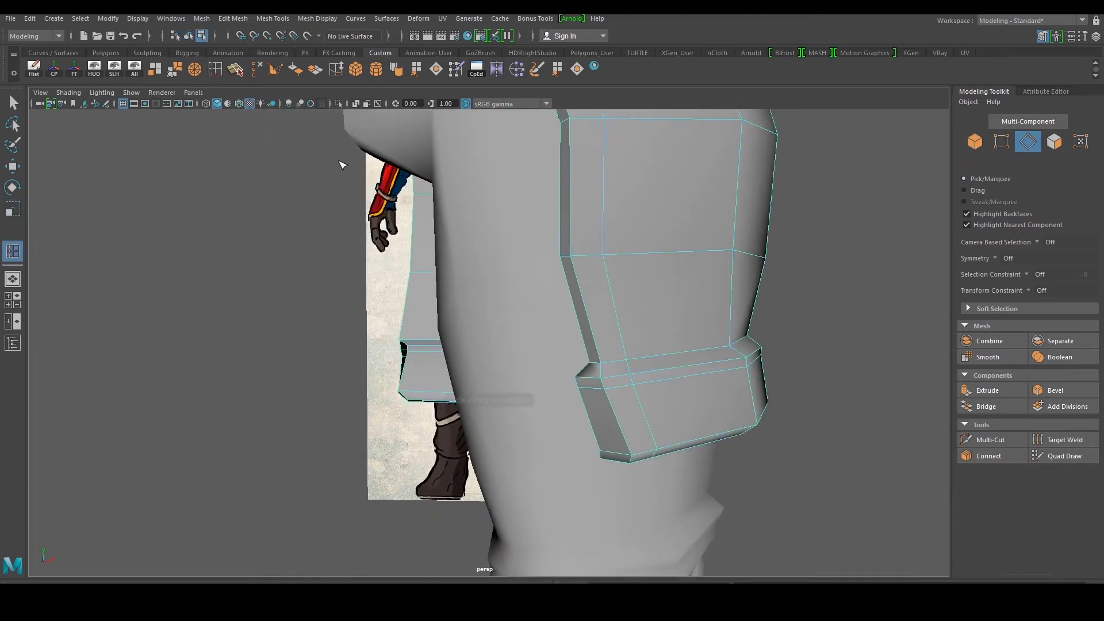
{"action": "left_click_drag", "start_coordinate": [602, 370], "coordinate": [599, 358]}
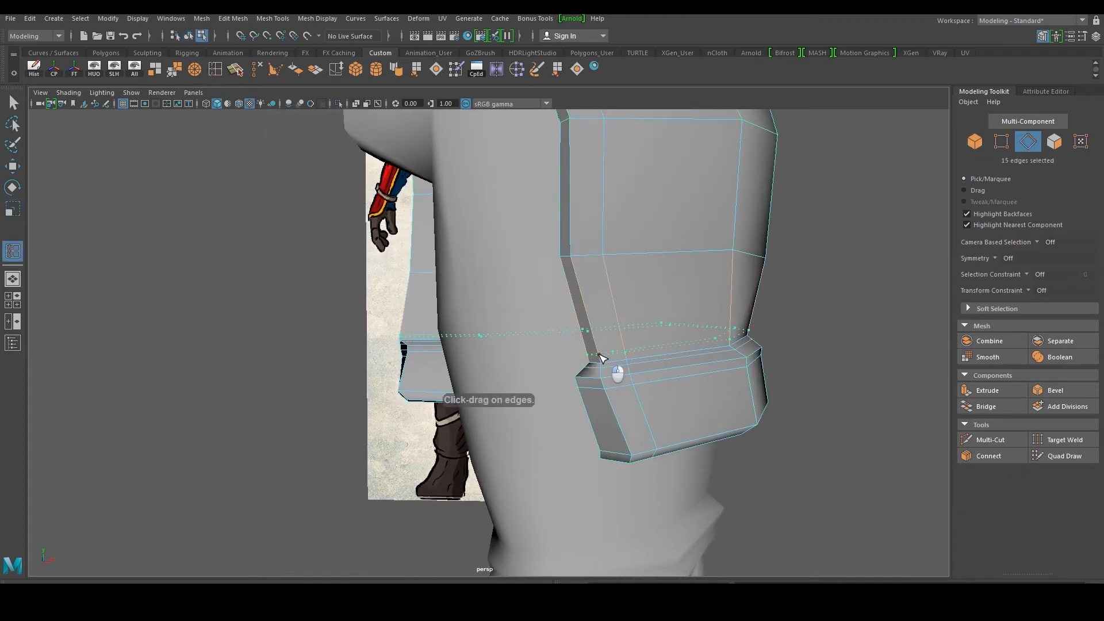
{"action": "key", "text": "w"}
{"action": "scroll", "coordinate": [612, 370], "scroll_direction": "up", "scroll_amount": 2}
{"action": "key", "text": "r"}
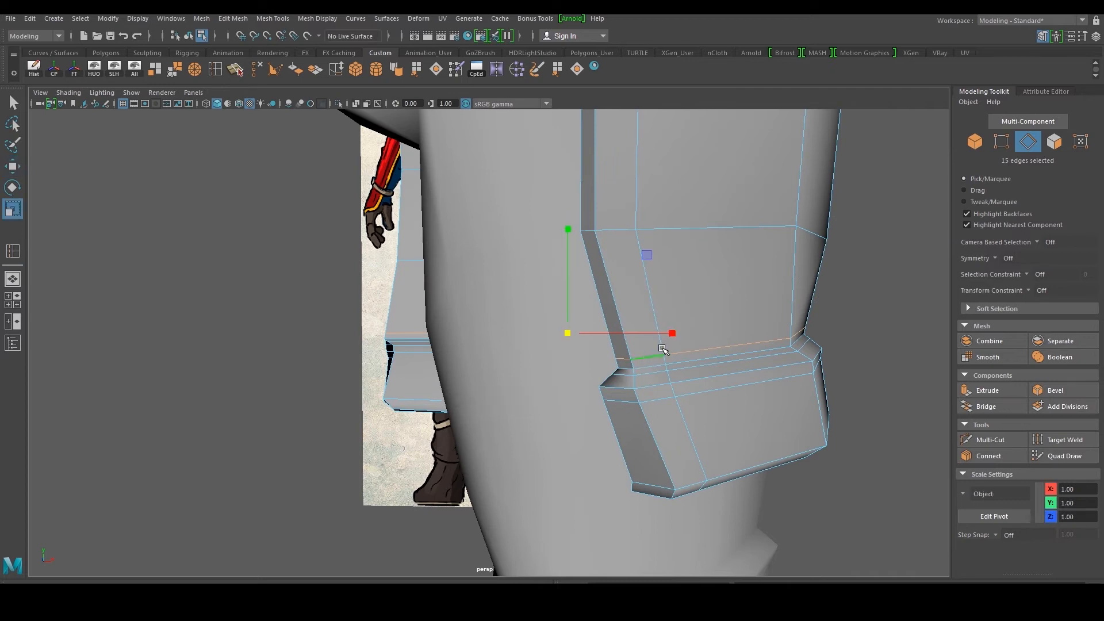
{"action": "mouse_move", "coordinate": [573, 336]}
{"action": "left_mouse_down"}
{"action": "mouse_move", "coordinate": [581, 345]}
{"action": "mouse_move", "coordinate": [561, 337]}
{"action": "mouse_move", "coordinate": [586, 346]}
{"action": "mouse_move", "coordinate": [577, 346]}
{"action": "left_mouse_up"}
Slightly adjust the edge loop at the hem band's upper crease, deselect the panel, and check the front reference
{"action": "double_click", "coordinate": [657, 374]}
{"action": "left_click_drag", "start_coordinate": [674, 343], "coordinate": [674, 345]}
{"action": "right_click_drag", "start_coordinate": [734, 285], "coordinate": [778, 239]}
{"action": "left_click", "coordinate": [881, 289]}
{"action": "left_click_drag", "start_coordinate": [862, 300], "coordinate": [742, 360], "text": "alt"}
{"action": "middle_click_drag", "start_coordinate": [742, 360], "coordinate": [638, 405], "text": "alt"}
{"action": "scroll", "coordinate": [554, 353], "scroll_direction": "up", "scroll_amount": 5}
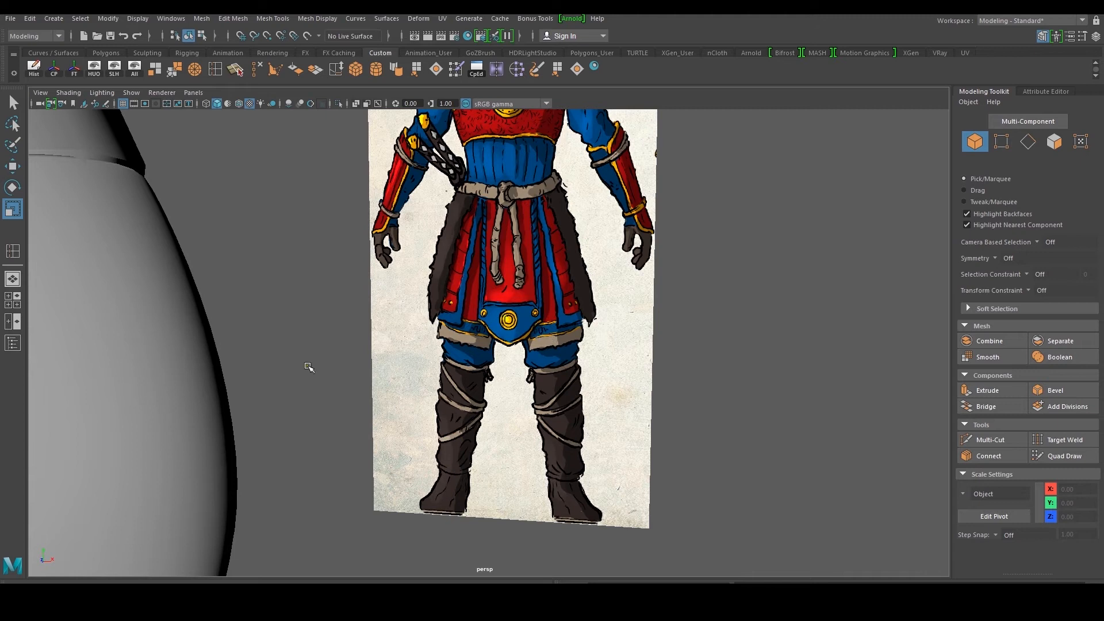
Insert an edge loop just below the waist edge of the upper-leg garment mesh
{"action": "scroll", "coordinate": [282, 386], "scroll_direction": "down", "scroll_amount": 5}
{"action": "scroll", "coordinate": [292, 379], "scroll_direction": "up", "scroll_amount": 2}
{"action": "left_click_drag", "start_coordinate": [300, 376], "coordinate": [300, 366], "text": "alt"}
{"action": "middle_click_drag", "start_coordinate": [301, 366], "coordinate": [395, 360], "text": "alt"}
{"action": "scroll", "coordinate": [345, 345], "scroll_direction": "up", "scroll_amount": 4}
{"action": "left_click", "coordinate": [360, 355]}
{"action": "left_click_drag", "start_coordinate": [394, 360], "coordinate": [360, 345], "text": "alt"}
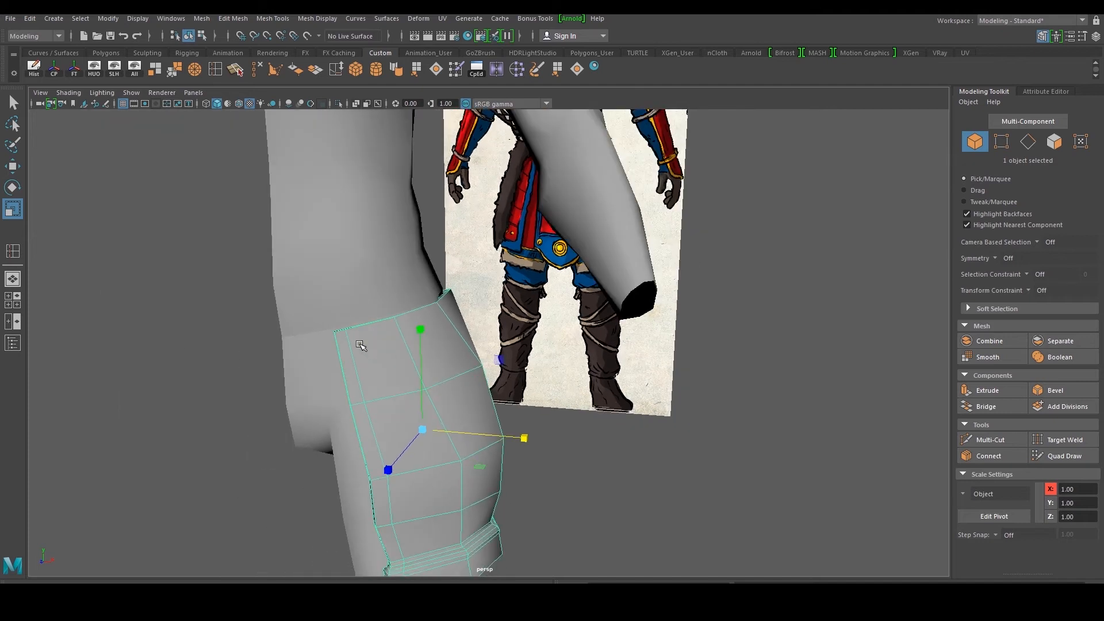
{"action": "left_click", "coordinate": [215, 70]}
{"action": "left_click", "coordinate": [399, 324]}
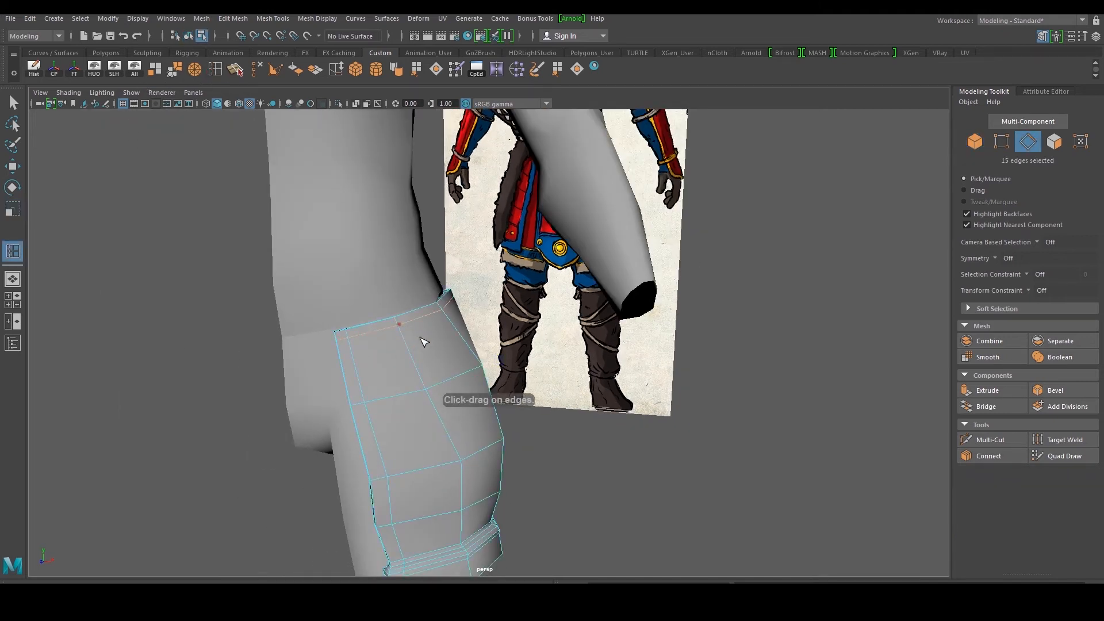
{"action": "left_click_drag", "start_coordinate": [421, 340], "coordinate": [367, 308], "text": "alt"}
{"action": "key", "text": "w"}
{"action": "right_click_drag", "start_coordinate": [370, 281], "coordinate": [415, 265]}
{"action": "left_click", "coordinate": [520, 320]}
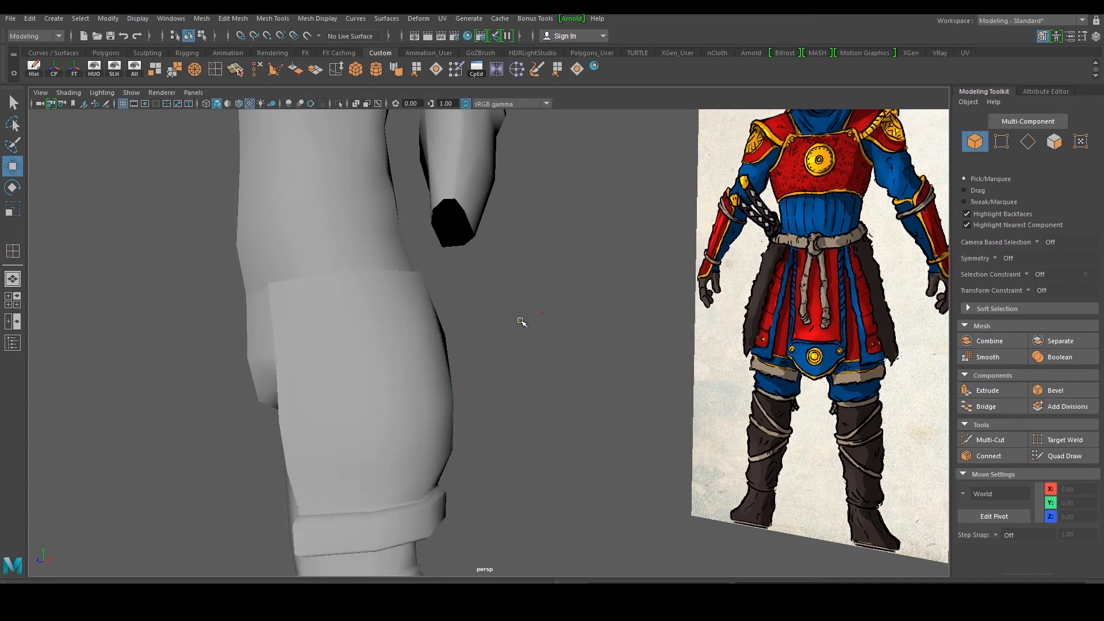
Select the garment's centre-line vertices in the front view and scale them flat along X
{"action": "right_click_drag", "start_coordinate": [520, 320], "coordinate": [466, 351], "text": "alt"}
{"action": "left_click_drag", "start_coordinate": [466, 351], "coordinate": [495, 360], "text": "alt"}
{"action": "left_click", "coordinate": [433, 409]}
{"action": "key", "text": "space"}
{"action": "key", "text": "space"}
{"action": "middle_click_drag", "start_coordinate": [305, 400], "coordinate": [323, 522], "text": "alt"}
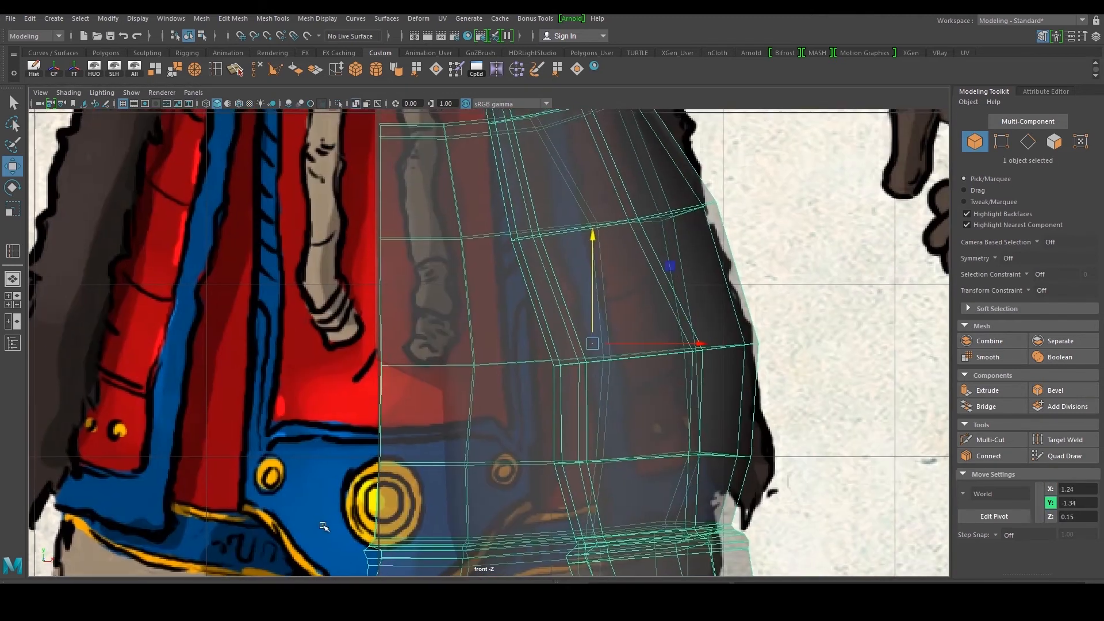
{"action": "scroll", "coordinate": [322, 522], "scroll_direction": "down", "scroll_amount": 9}
{"action": "right_click_drag", "start_coordinate": [715, 320], "coordinate": [661, 293]}
{"action": "scroll", "coordinate": [538, 284], "scroll_direction": "up", "scroll_amount": 1}
{"action": "scroll", "coordinate": [538, 284], "scroll_direction": "up", "scroll_amount": 2}
{"action": "left_click_drag", "start_coordinate": [415, 233], "coordinate": [456, 443]}
{"action": "scroll", "coordinate": [456, 435], "scroll_direction": "up", "scroll_amount": 3}
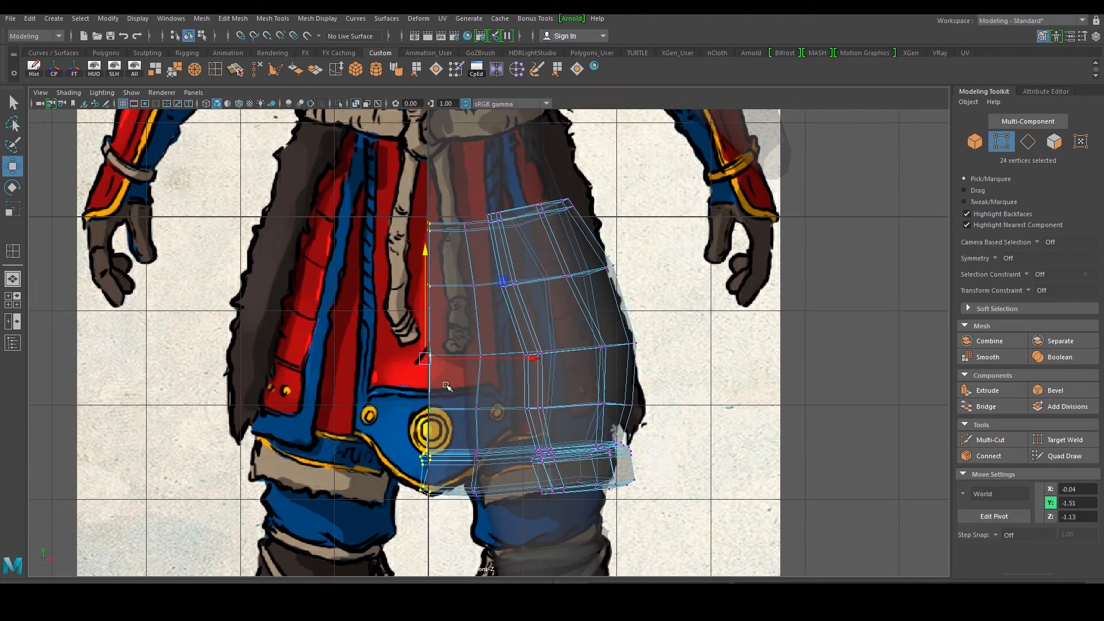
{"action": "scroll", "coordinate": [445, 362], "scroll_direction": "up", "scroll_amount": 3}
{"action": "key", "text": "r"}
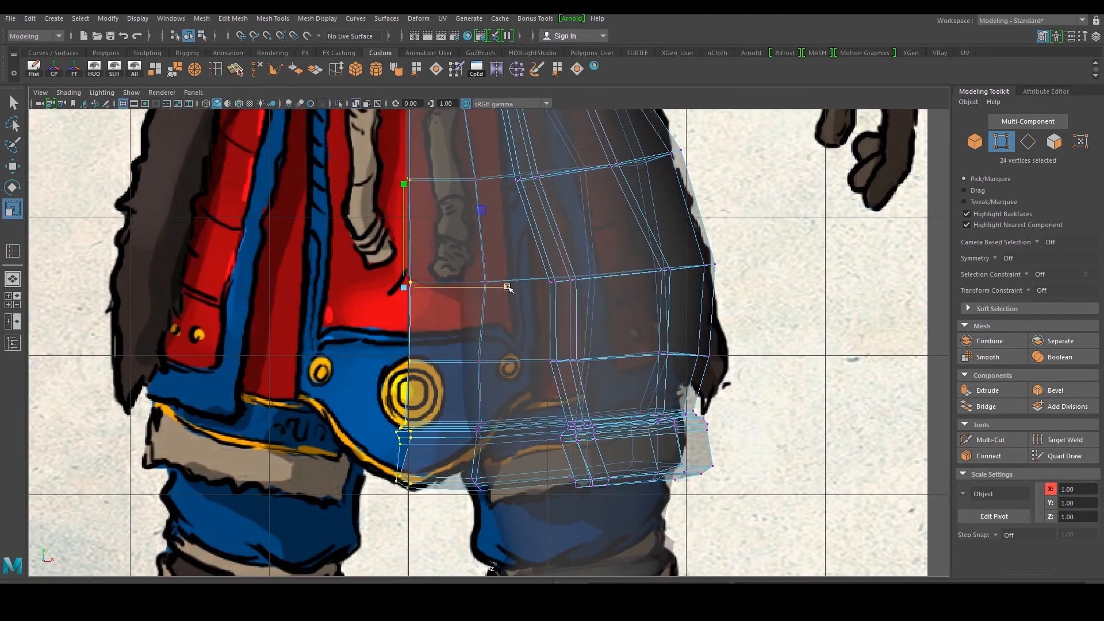
{"action": "left_click_drag", "start_coordinate": [507, 286], "coordinate": [403, 292]}
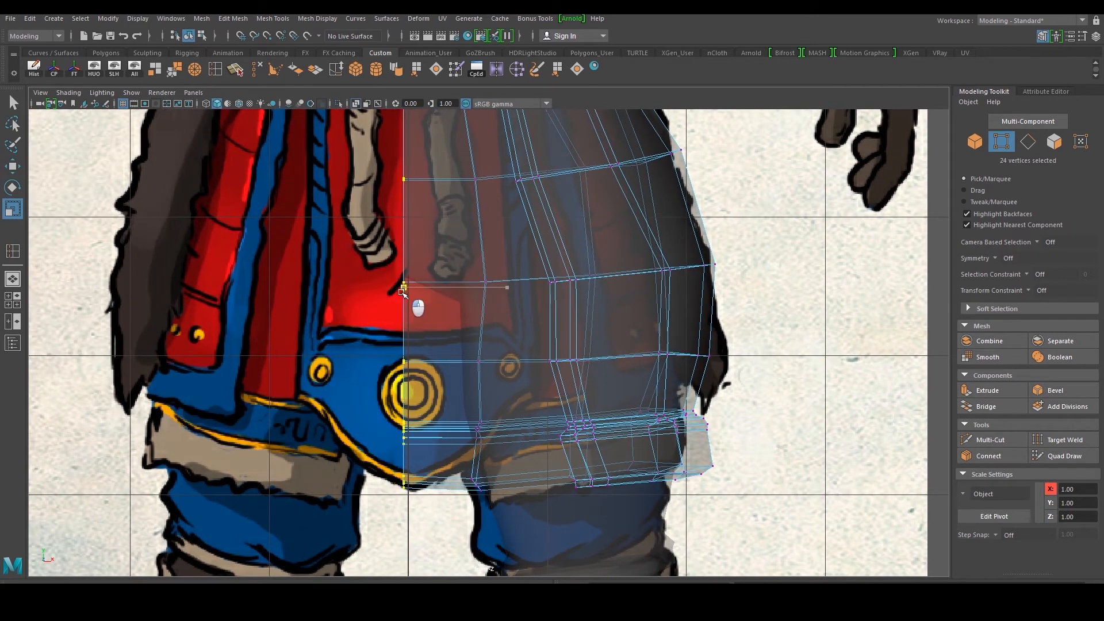
Move the garment's centre-line vertices to X 0.00 and return to object mode in the perspective view
{"action": "key", "text": "w"}
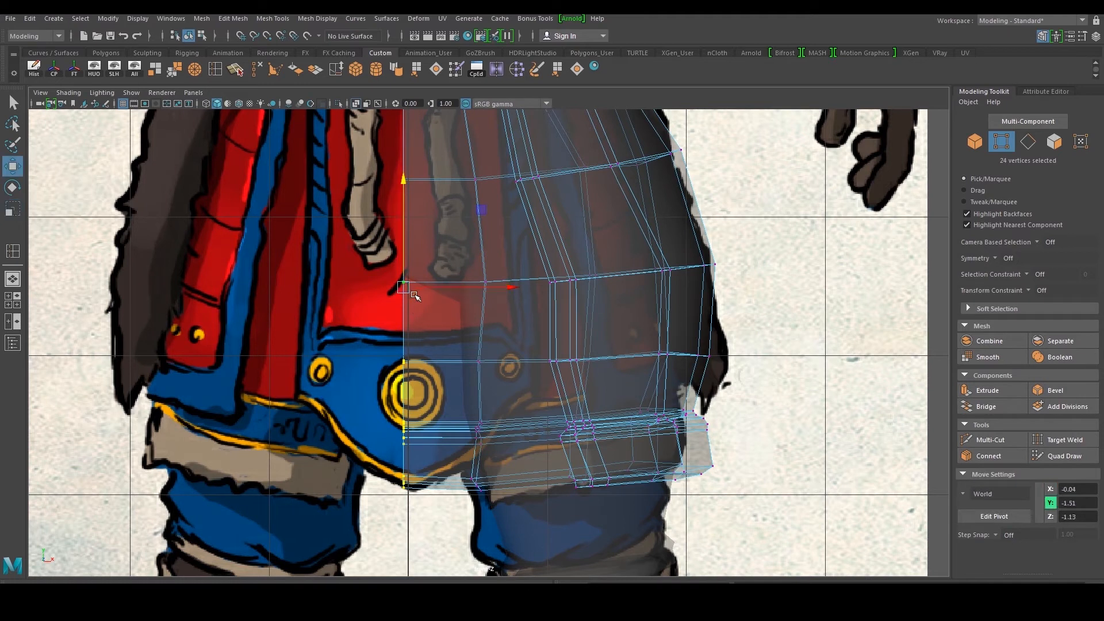
{"action": "mouse_move", "coordinate": [468, 287]}
{"action": "left_mouse_down"}
{"action": "mouse_move", "coordinate": [480, 300]}
{"action": "mouse_move", "coordinate": [473, 288]}
{"action": "left_mouse_up"}
{"action": "key", "text": "space"}
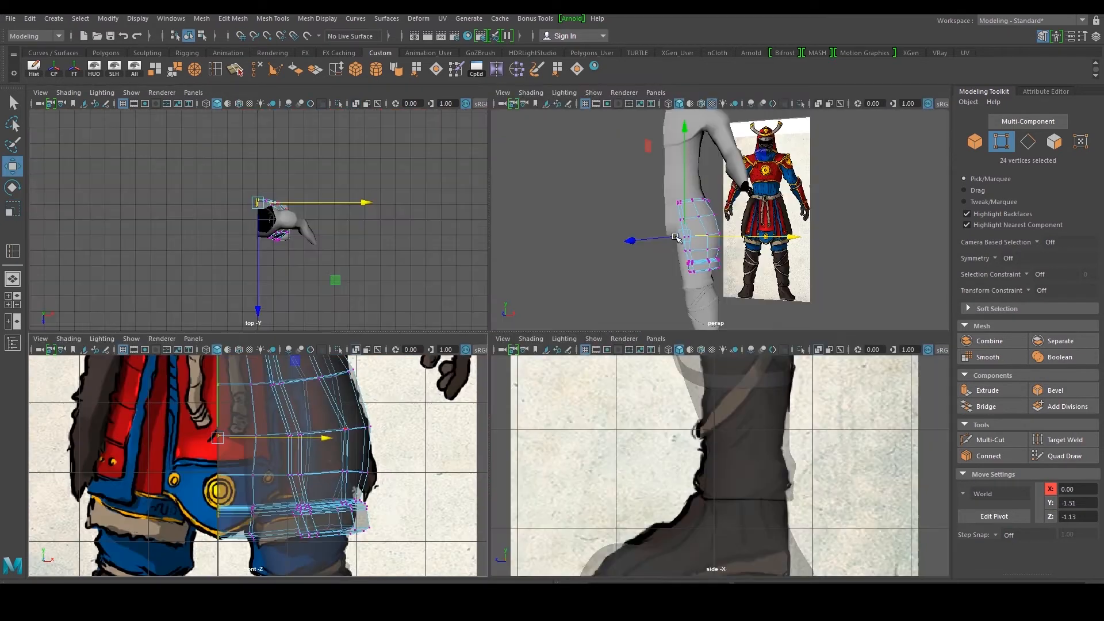
{"action": "key", "text": "space"}
{"action": "right_click_drag", "start_coordinate": [476, 310], "coordinate": [522, 260]}
{"action": "left_click_drag", "start_coordinate": [485, 399], "coordinate": [574, 257], "text": "alt"}
{"action": "left_click", "coordinate": [594, 411]}
Examine the leg garment and body from several sides against the front and side reference images
{"action": "scroll", "coordinate": [478, 385], "scroll_direction": "down", "scroll_amount": 3}
{"action": "left_click", "coordinate": [454, 380]}
{"action": "scroll", "coordinate": [454, 380], "scroll_direction": "up", "scroll_amount": 3}
{"action": "scroll", "coordinate": [575, 257], "scroll_direction": "up", "scroll_amount": 3}
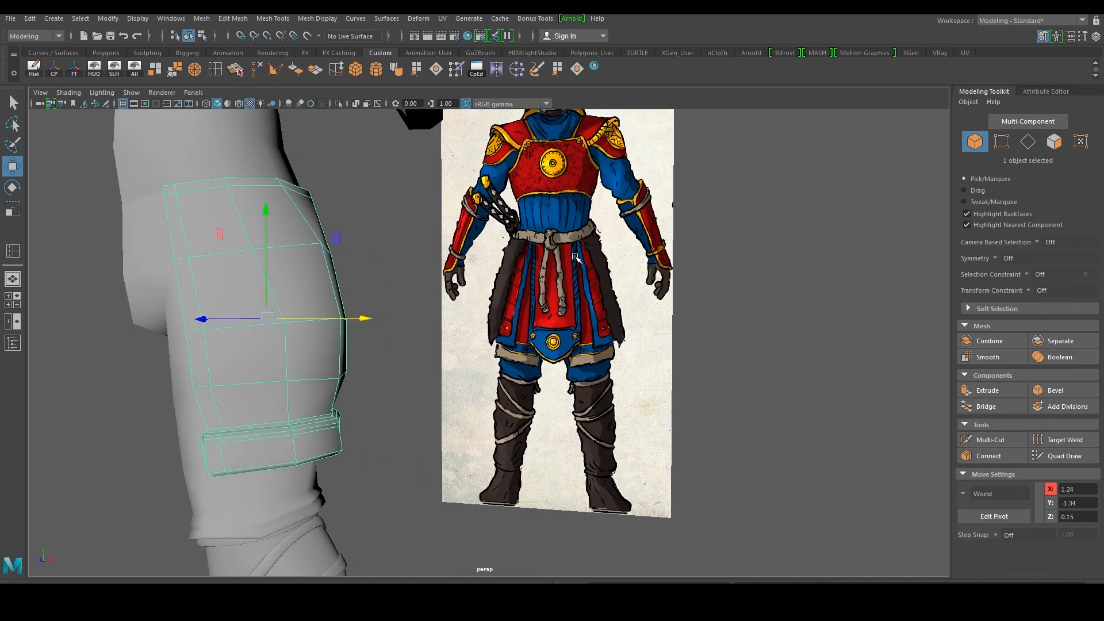
{"action": "left_click_drag", "start_coordinate": [600, 337], "coordinate": [99, 320], "text": "alt"}
{"action": "middle_click_drag", "start_coordinate": [652, 349], "coordinate": [719, 305], "text": "alt"}
{"action": "left_click_drag", "start_coordinate": [786, 309], "coordinate": [624, 214], "text": "alt"}
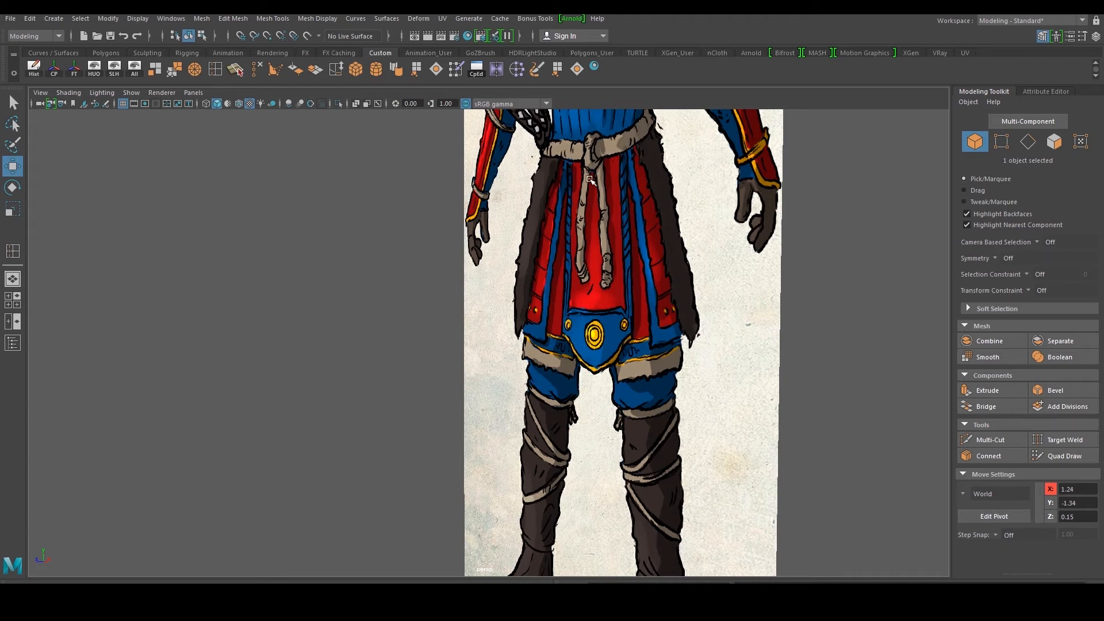
{"action": "right_click_drag", "start_coordinate": [632, 225], "coordinate": [173, 391], "text": "alt"}
{"action": "left_click", "coordinate": [240, 381]}
{"action": "middle_click_drag", "start_coordinate": [173, 391], "coordinate": [288, 379], "text": "alt"}
{"action": "right_click_drag", "start_coordinate": [288, 378], "coordinate": [363, 313], "text": "alt"}
{"action": "left_click_drag", "start_coordinate": [363, 314], "coordinate": [320, 299], "text": "alt"}
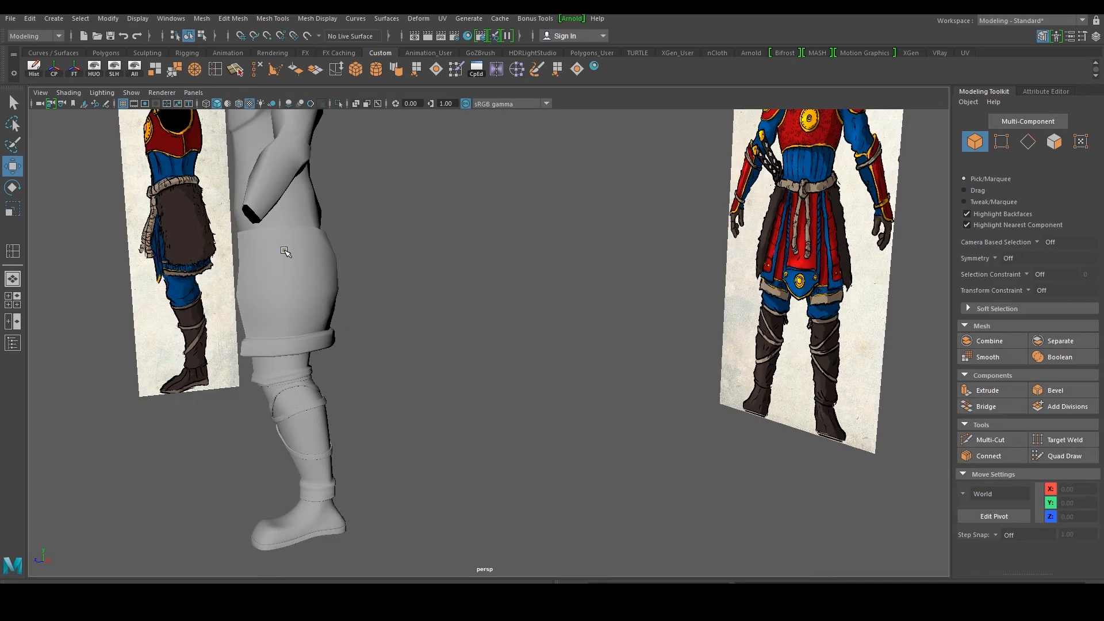
{"action": "left_click_drag", "start_coordinate": [284, 252], "coordinate": [285, 312], "text": "alt"}
{"action": "left_click_drag", "start_coordinate": [321, 355], "coordinate": [420, 318], "text": "alt"}
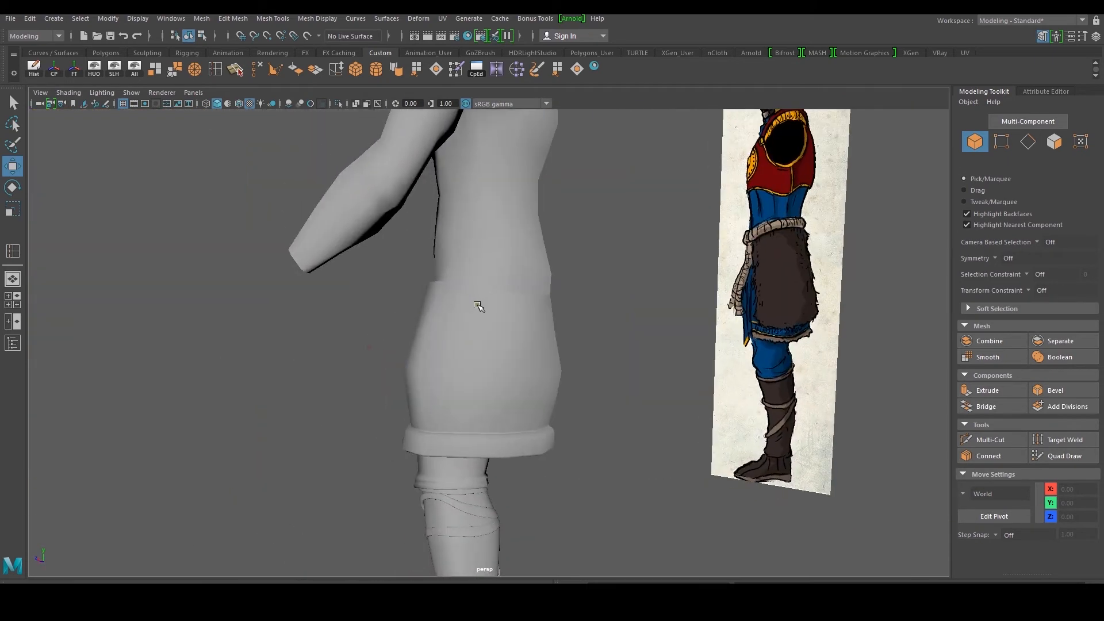
{"action": "left_click_drag", "start_coordinate": [540, 360], "coordinate": [510, 371], "text": "alt"}
{"action": "scroll", "coordinate": [510, 371], "scroll_direction": "up", "scroll_amount": 2}
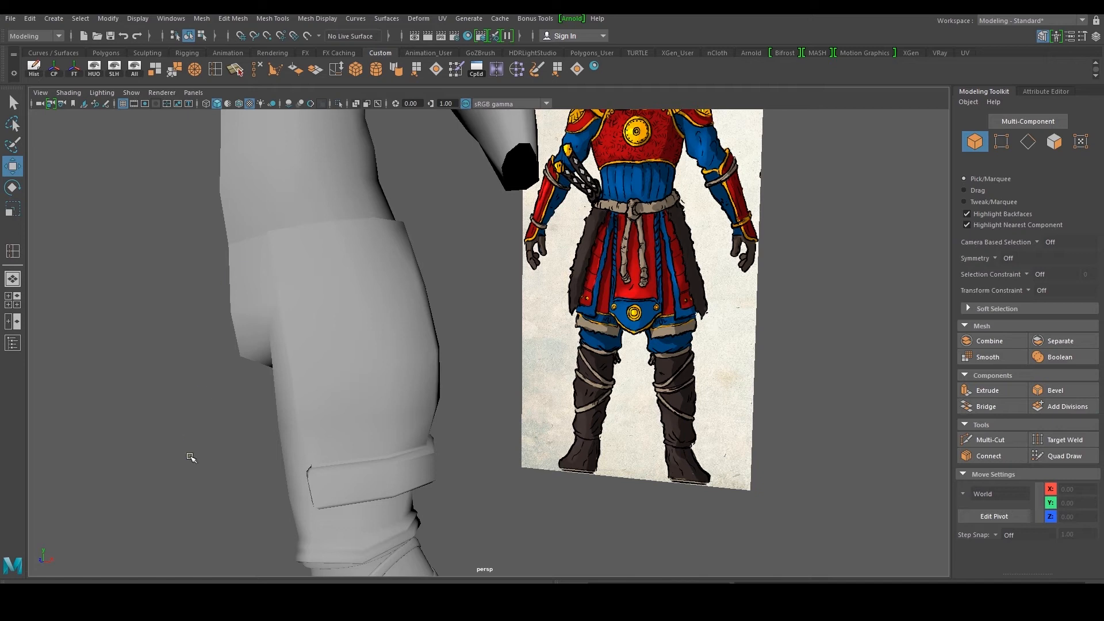
{"action": "left_click_drag", "start_coordinate": [337, 390], "coordinate": [477, 333], "text": "alt"}
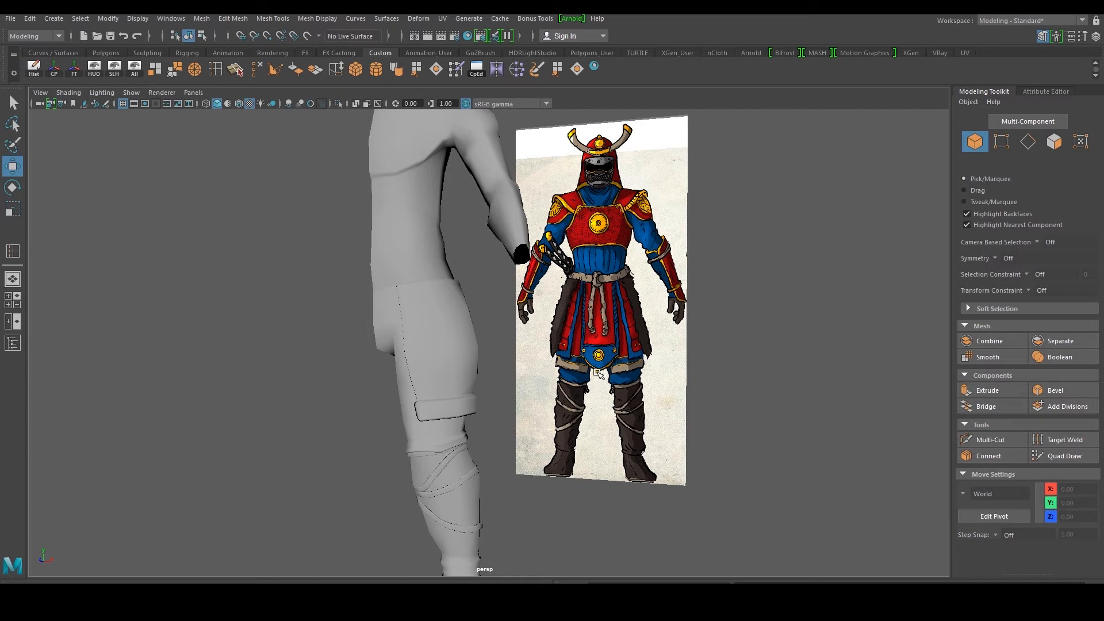
Create a polygon plane primitive
{"action": "key", "text": "space"}
{"action": "key", "text": "space"}
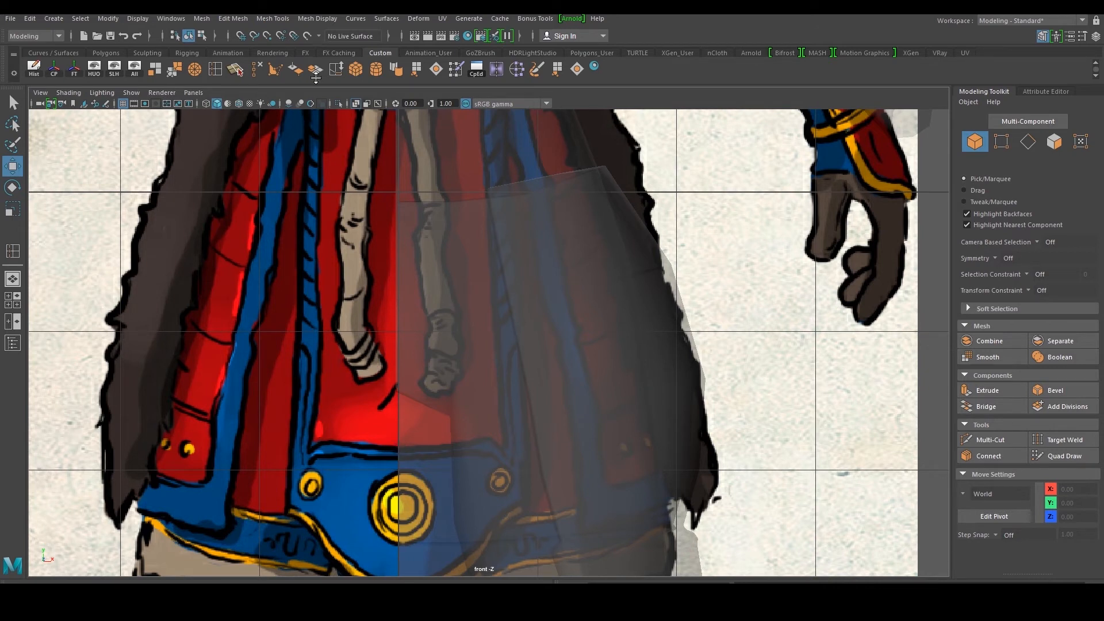
{"action": "left_click", "coordinate": [57, 21]}
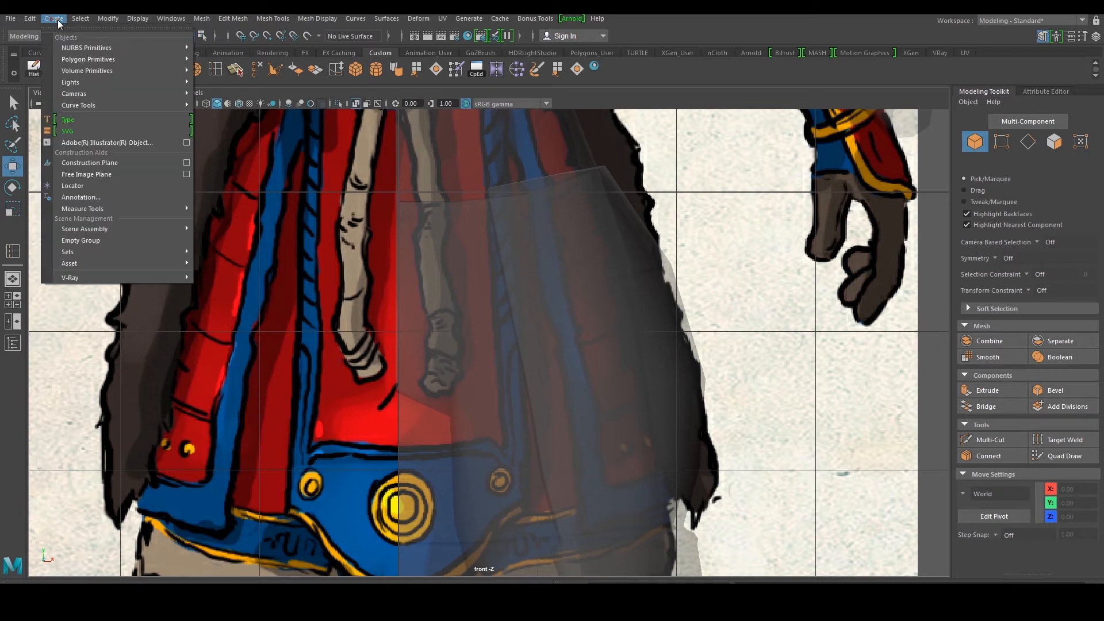
{"action": "mouse_move", "coordinate": [88, 57]}
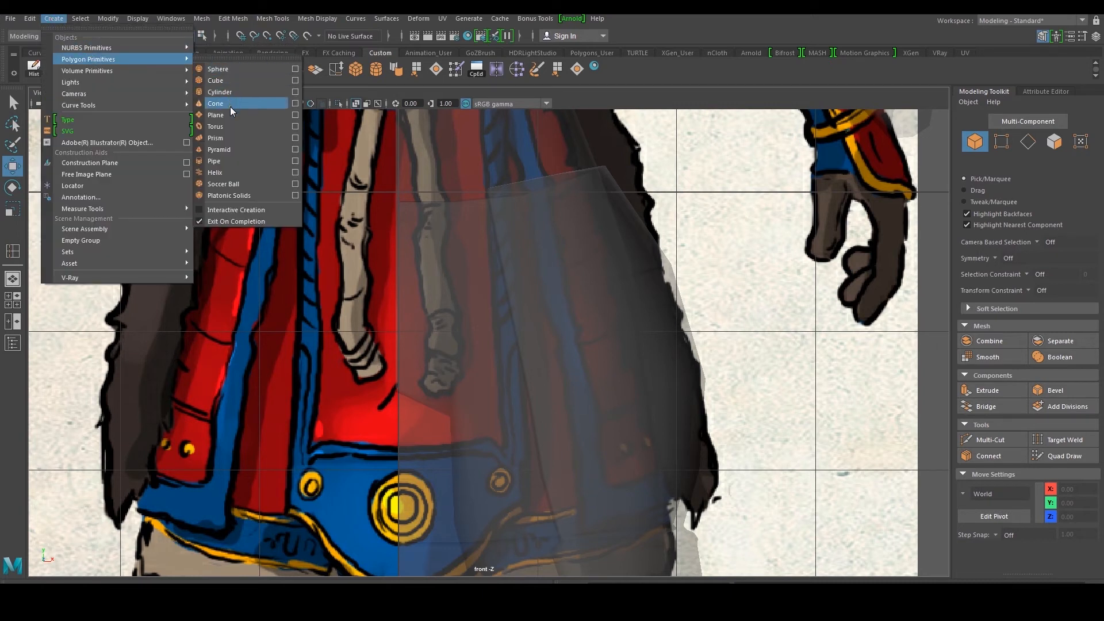
{"action": "left_click", "coordinate": [231, 106]}
{"action": "scroll", "coordinate": [477, 270], "scroll_direction": "down", "scroll_amount": 10}
{"action": "key", "text": "space"}
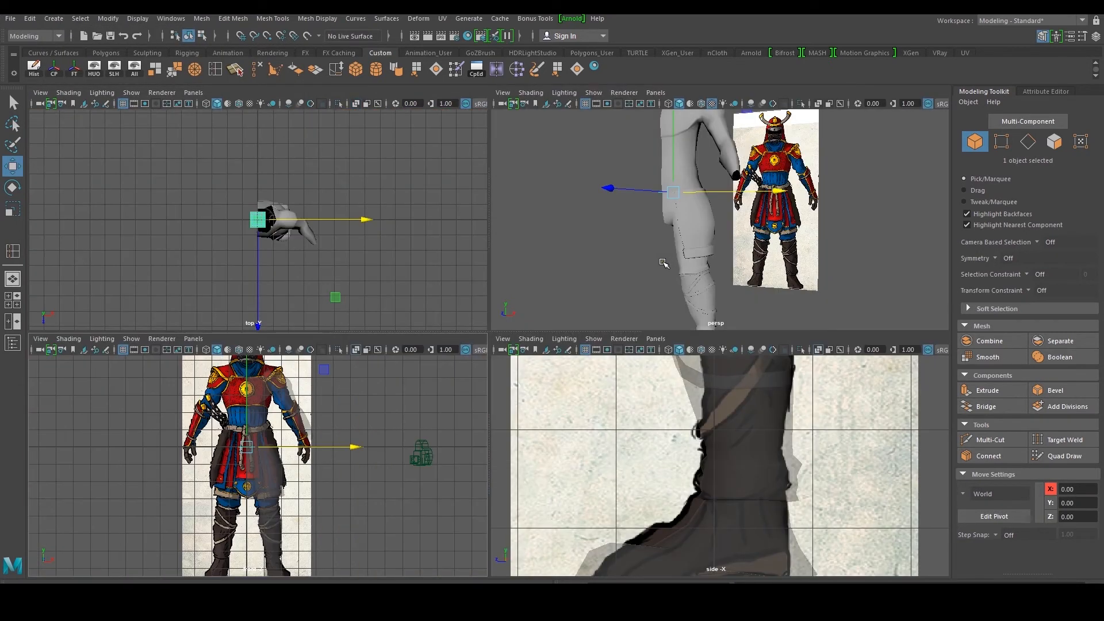
Stand the plane upright with Rotate X at 90 and move it in front of the body to about Z 2.02
{"action": "key", "text": "e"}
{"action": "left_click_drag", "start_coordinate": [611, 168], "coordinate": [631, 304]}
{"action": "key", "text": "w"}
{"action": "left_click_drag", "start_coordinate": [637, 190], "coordinate": [604, 187]}
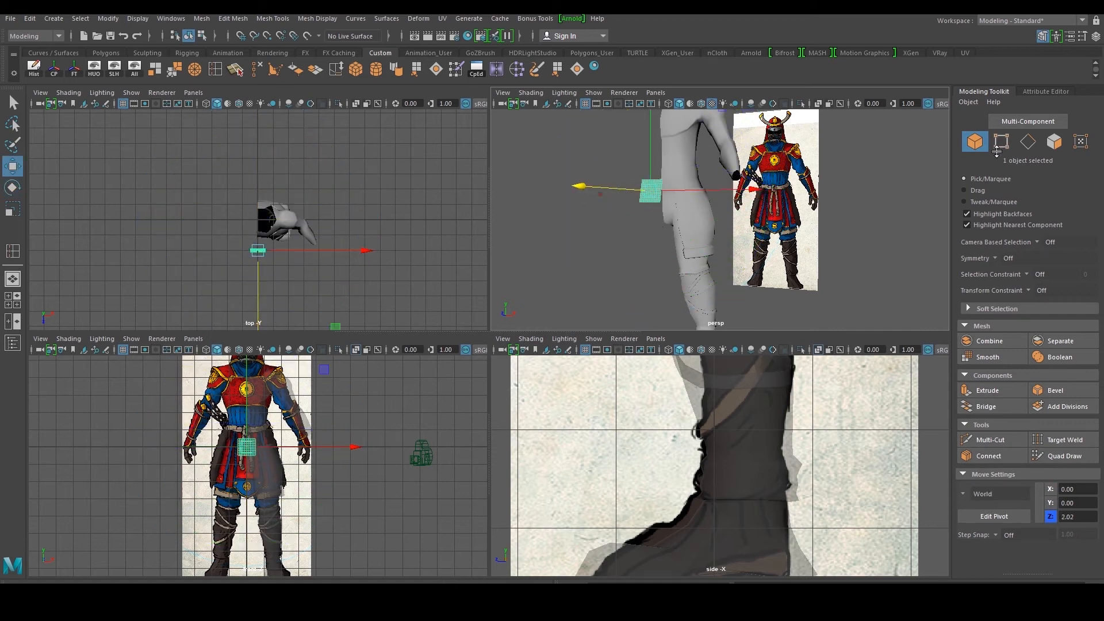
{"action": "key", "text": "ctrl+a"}
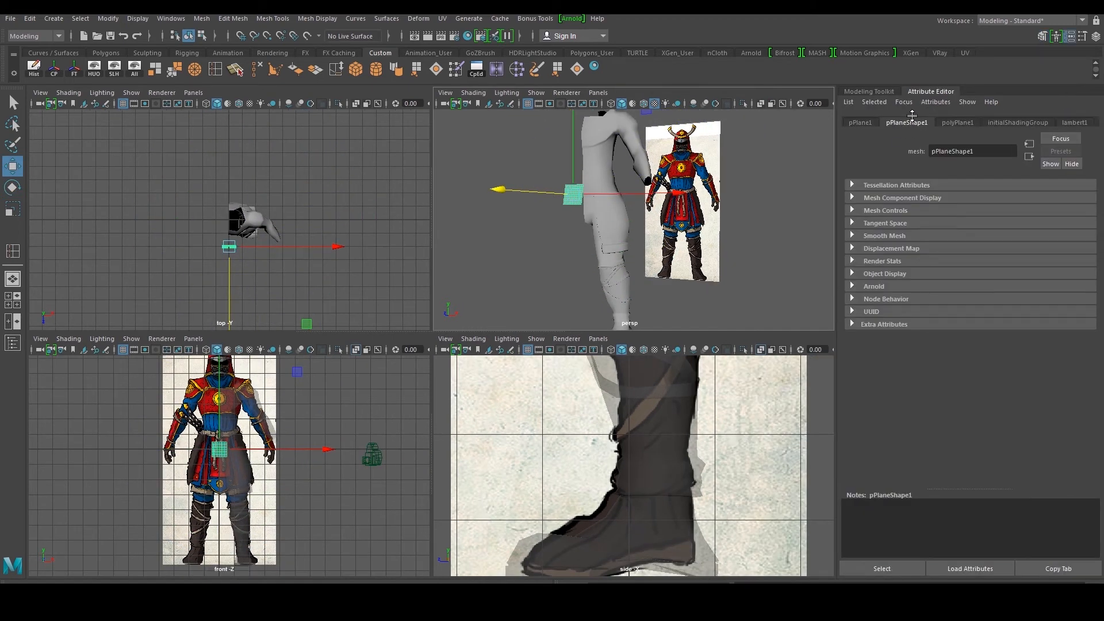
{"action": "left_click", "coordinate": [861, 122]}
{"action": "left_click", "coordinate": [960, 211]}
{"action": "key", "text": "Return"}
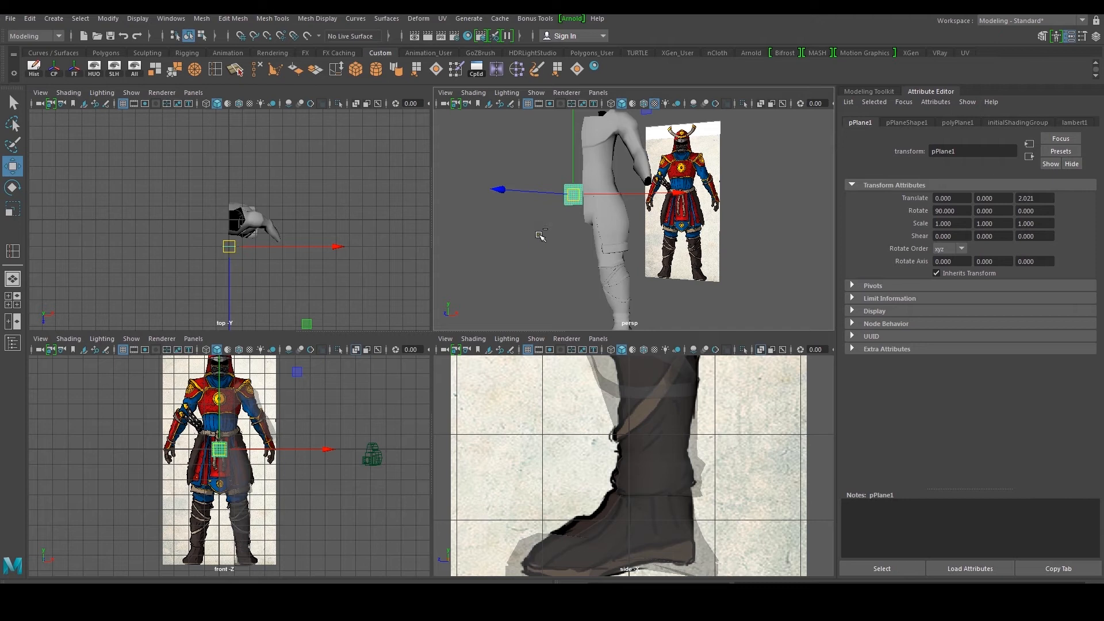
Switch the workspace to Maya Classic and show a narrowed Channel Box
{"action": "key", "text": "ctrl+a"}
{"action": "left_click", "coordinate": [403, 104]}
{"action": "scroll", "coordinate": [581, 219], "scroll_direction": "up", "scroll_amount": 3}
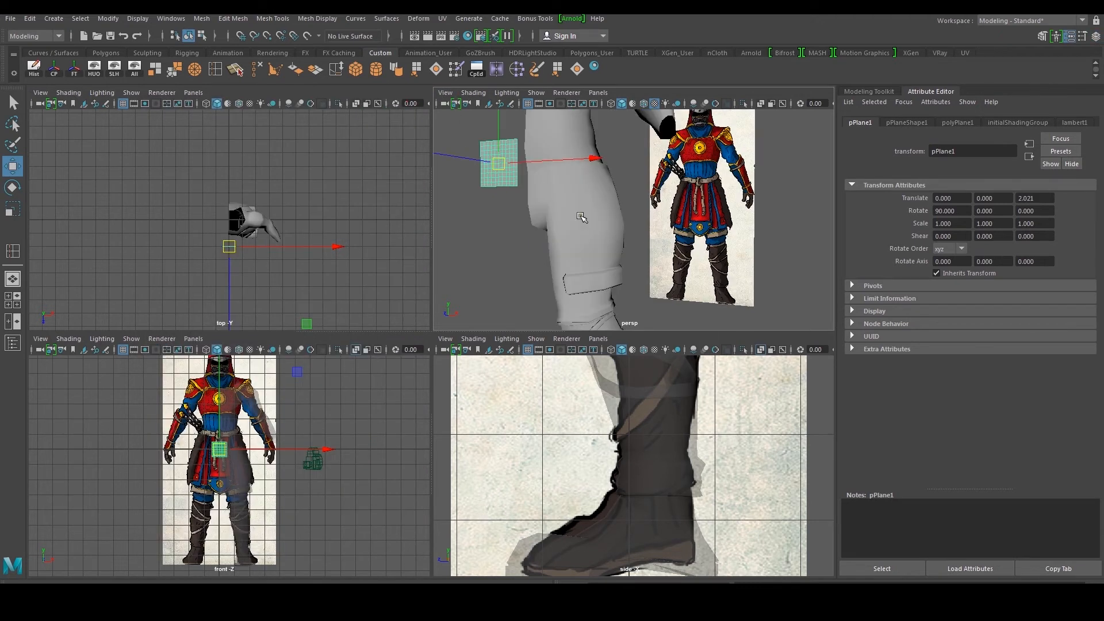
{"action": "left_click", "coordinate": [902, 123]}
{"action": "left_click", "coordinate": [871, 92]}
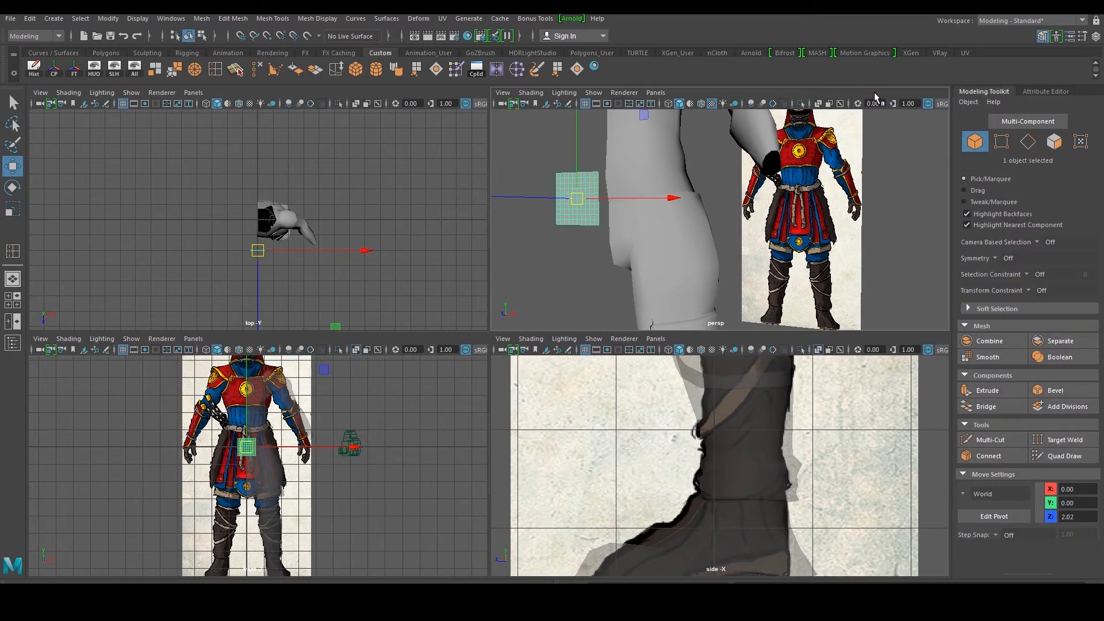
{"action": "left_click", "coordinate": [1081, 23]}
{"action": "left_click", "coordinate": [1046, 33]}
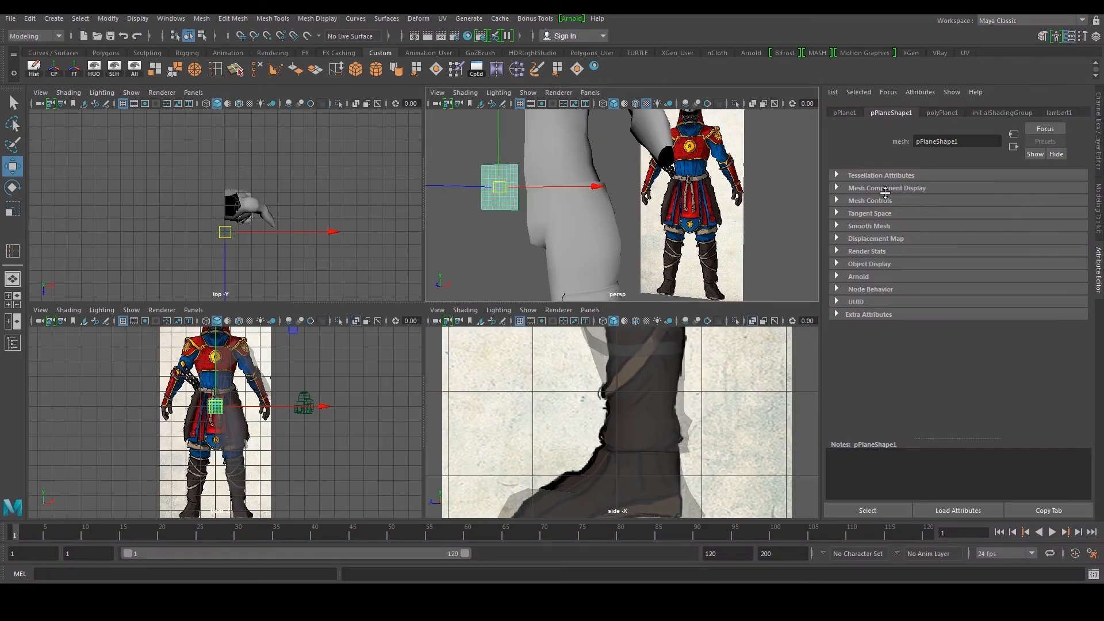
{"action": "left_click", "coordinate": [1100, 134]}
{"action": "left_click_drag", "start_coordinate": [821, 228], "coordinate": [938, 228]}
Reduce the plane's width and height subdivisions so that it consists of a single face
{"action": "left_click", "coordinate": [981, 245]}
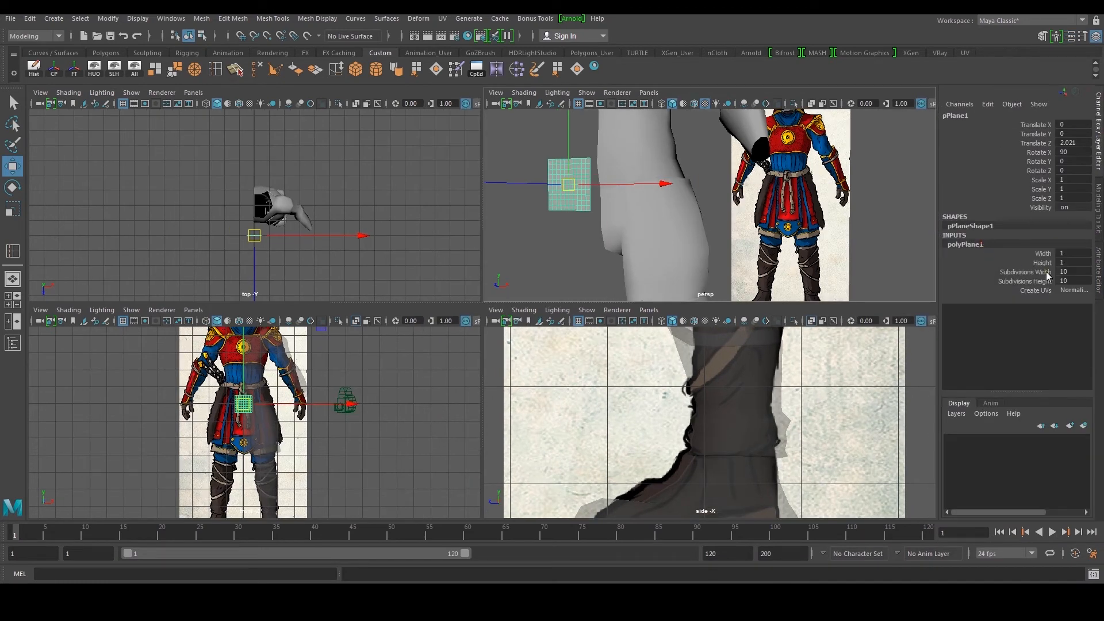
{"action": "left_click", "coordinate": [1071, 272]}
{"action": "left_click", "coordinate": [1076, 280], "text": "shift"}
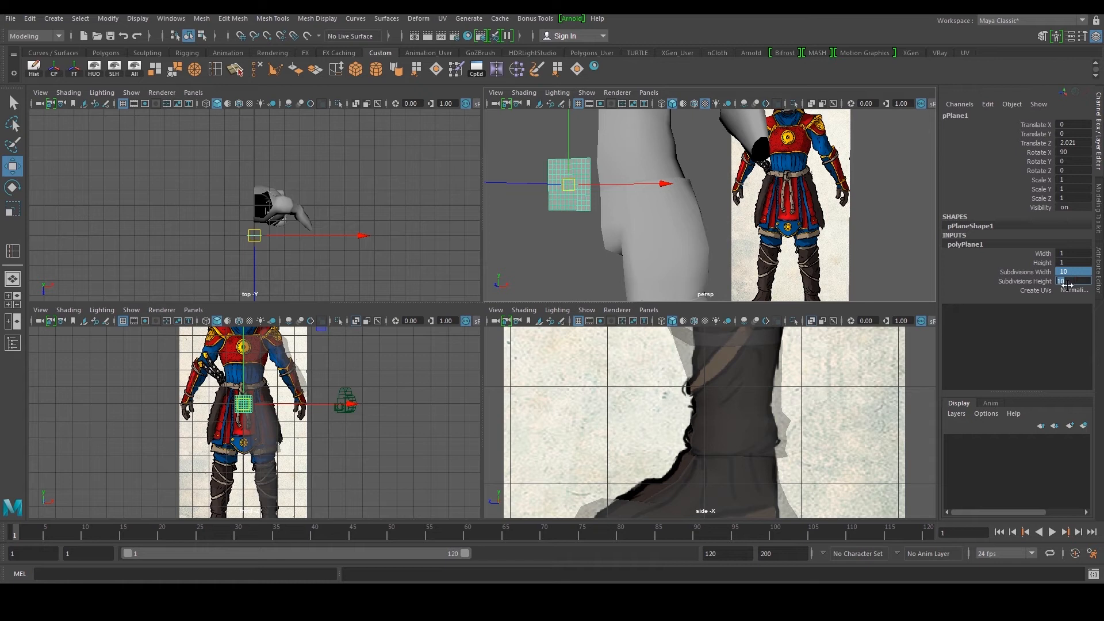
{"action": "key", "text": "Return"}
{"action": "left_click", "coordinate": [588, 236]}
{"action": "left_click", "coordinate": [568, 206]}
Move the plane's two left vertices onto the character's centre line in the front view
{"action": "key", "text": "space"}
{"action": "middle_click_drag", "start_coordinate": [465, 287], "coordinate": [459, 331], "text": "alt"}
{"action": "scroll", "coordinate": [460, 332], "scroll_direction": "up", "scroll_amount": 3}
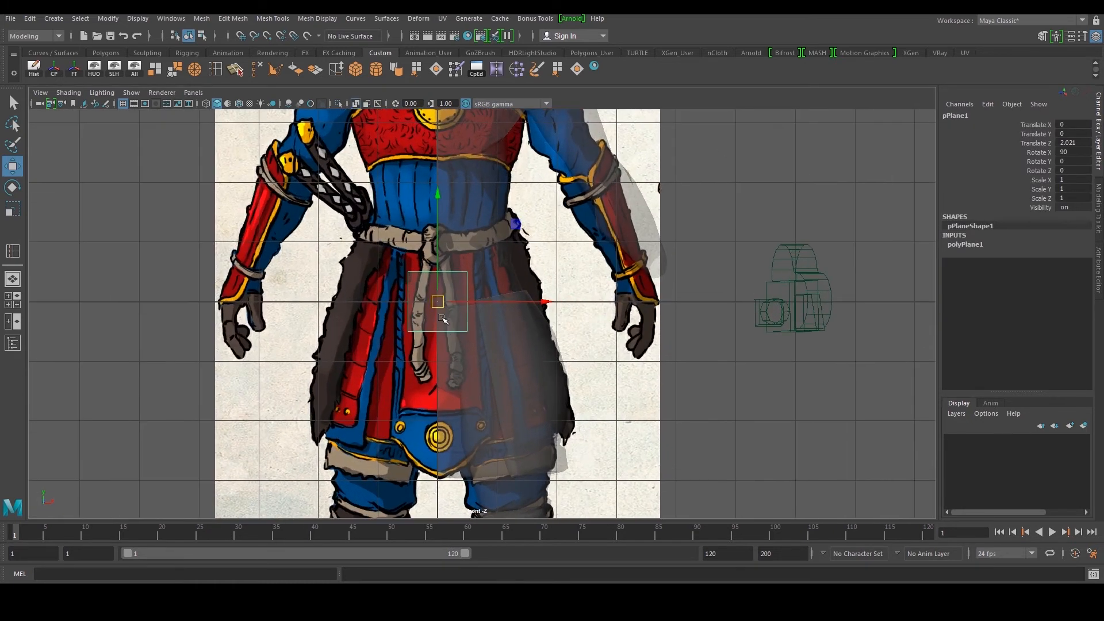
{"action": "right_click_drag", "start_coordinate": [419, 293], "coordinate": [345, 283]}
{"action": "left_click_drag", "start_coordinate": [372, 253], "coordinate": [433, 357]}
{"action": "scroll", "coordinate": [422, 335], "scroll_direction": "up", "scroll_amount": 2}
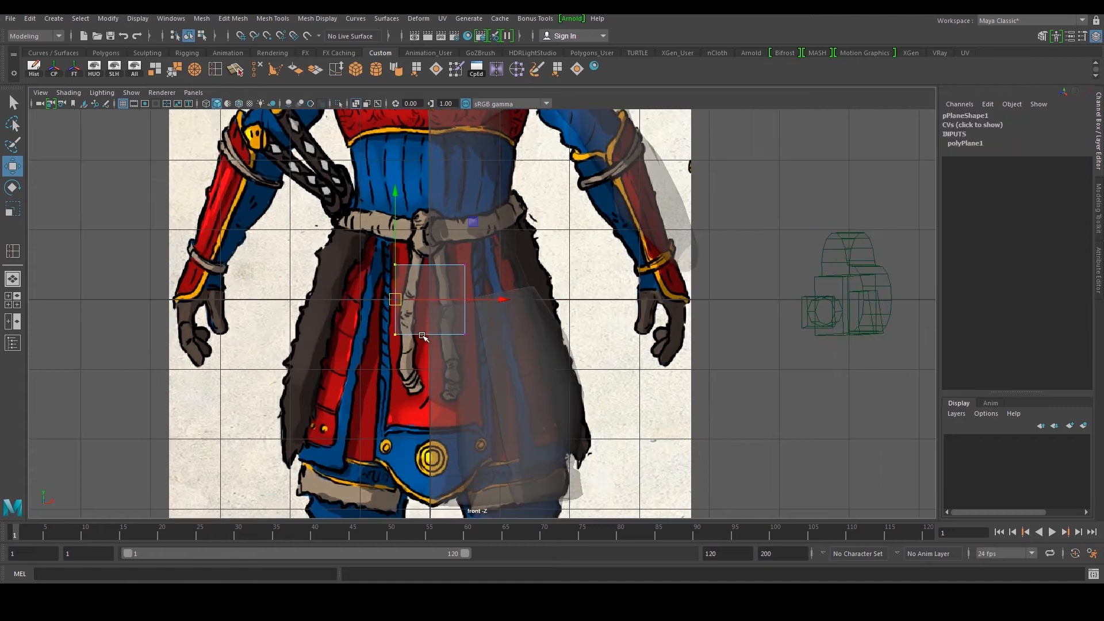
{"action": "left_click_drag", "start_coordinate": [493, 309], "coordinate": [430, 300]}
Raise the plane's upper vertices to the belt's lower edge and fit the outer corner to the red front panel
{"action": "left_click", "coordinate": [463, 264]}
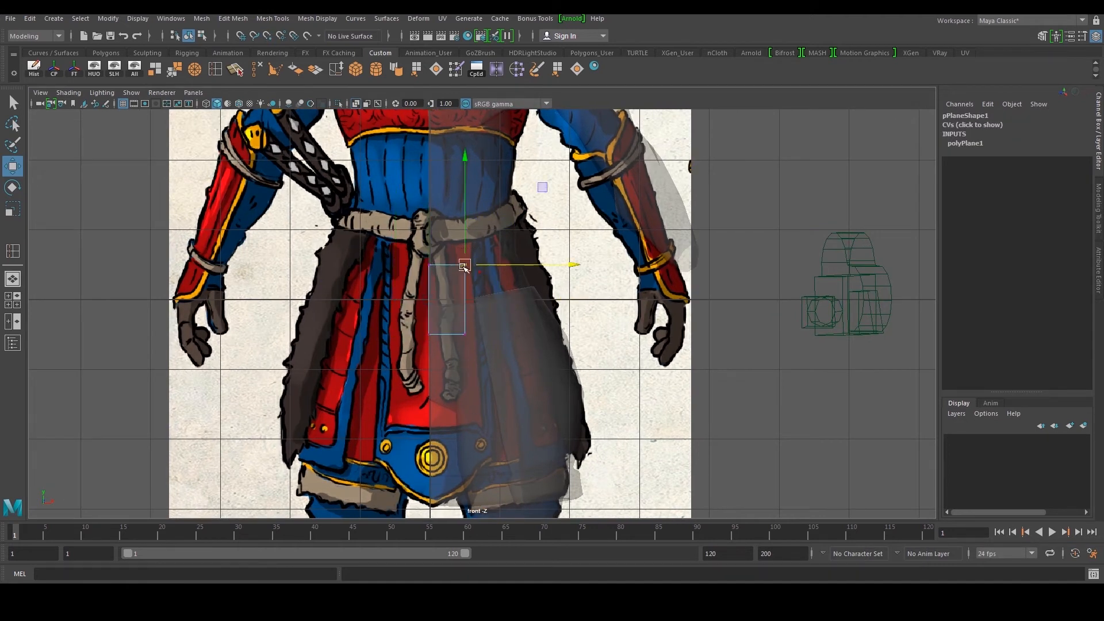
{"action": "scroll", "coordinate": [464, 264], "scroll_direction": "up", "scroll_amount": 1}
{"action": "left_click", "coordinate": [426, 259], "text": "shift"}
{"action": "middle_click_drag", "start_coordinate": [477, 271], "coordinate": [486, 339], "text": "alt"}
{"action": "scroll", "coordinate": [474, 330], "scroll_direction": "up", "scroll_amount": 3}
{"action": "left_click_drag", "start_coordinate": [453, 342], "coordinate": [472, 331]}
{"action": "left_click_drag", "start_coordinate": [477, 314], "coordinate": [485, 312]}
Raise the plane's two lower vertices slightly and shift the outer one to follow the front panel's flare
{"action": "middle_click_drag", "start_coordinate": [490, 368], "coordinate": [490, 332], "text": "alt"}
{"action": "left_click_drag", "start_coordinate": [471, 374], "coordinate": [484, 412]}
{"action": "left_click_drag", "start_coordinate": [477, 404], "coordinate": [491, 387]}
{"action": "left_click_drag", "start_coordinate": [401, 375], "coordinate": [444, 418]}
{"action": "left_click_drag", "start_coordinate": [432, 399], "coordinate": [433, 382]}
Move the plane's vertices back against the body in the side view, pushing the upper pair further in
{"action": "key", "text": "space"}
{"action": "key", "text": "space"}
{"action": "key", "text": "f"}
{"action": "scroll", "coordinate": [628, 394], "scroll_direction": "down", "scroll_amount": 10}
{"action": "scroll", "coordinate": [489, 320], "scroll_direction": "up", "scroll_amount": 5}
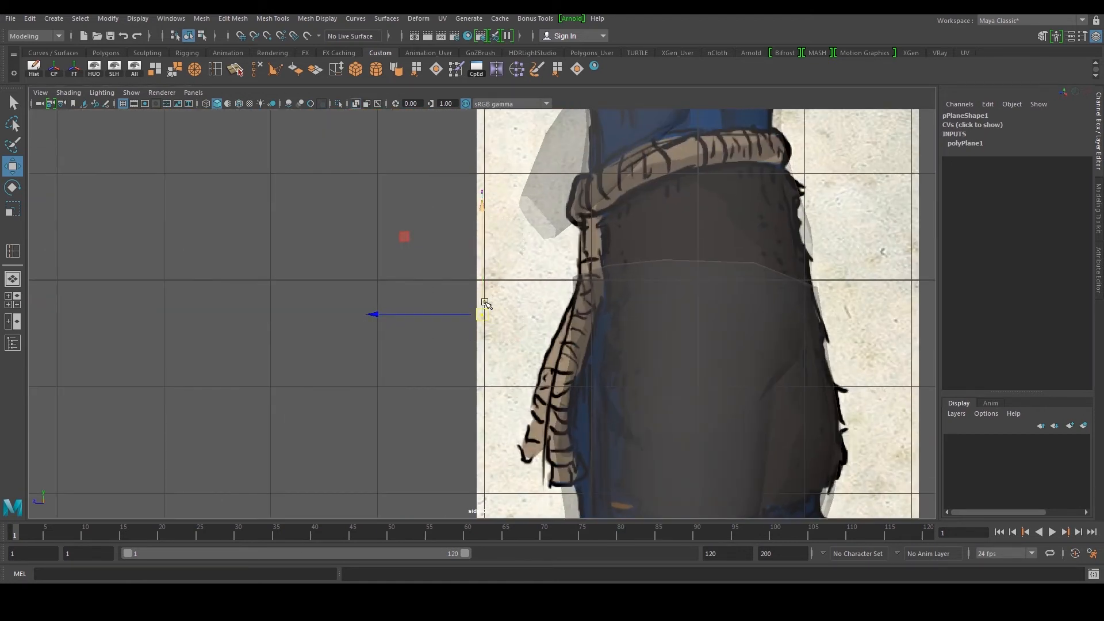
{"action": "left_click_drag", "start_coordinate": [526, 281], "coordinate": [527, 281]}
{"action": "key", "text": "ctrl+z"}
{"action": "left_click_drag", "start_coordinate": [407, 424], "coordinate": [595, 207]}
{"action": "left_click_drag", "start_coordinate": [489, 316], "coordinate": [566, 300]}
{"action": "left_click_drag", "start_coordinate": [444, 163], "coordinate": [537, 225]}
{"action": "left_click_drag", "start_coordinate": [483, 192], "coordinate": [579, 189]}
{"action": "left_click_drag", "start_coordinate": [543, 265], "coordinate": [568, 307]}
Extrude the plane's bottom edge downward along the red front panel in the front view
{"action": "key", "text": "space"}
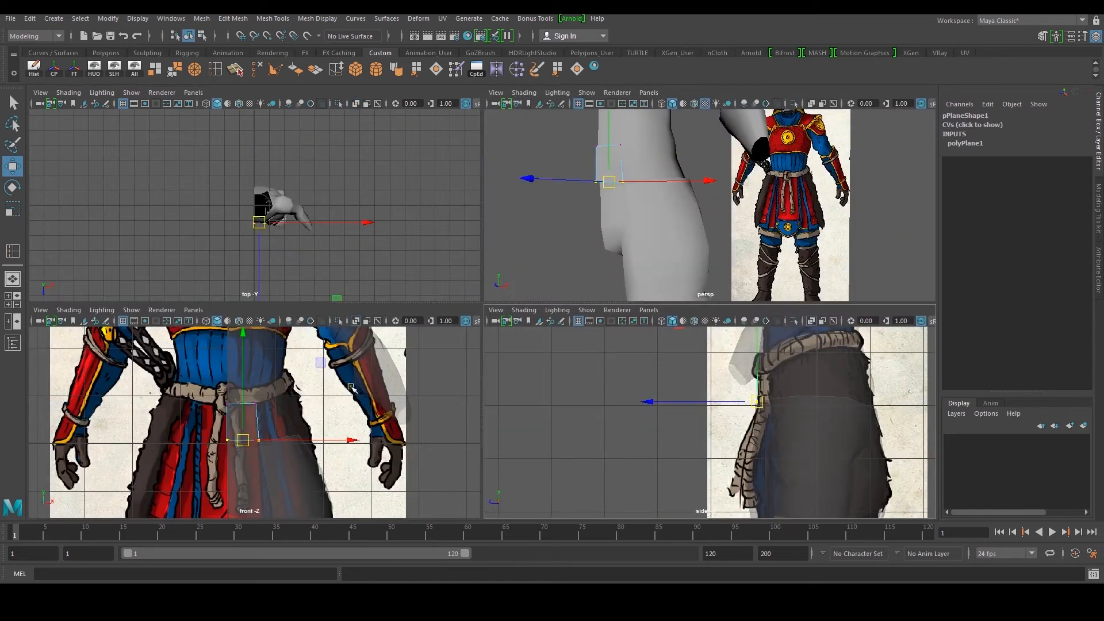
{"action": "key", "text": "space"}
{"action": "right_click_drag", "start_coordinate": [420, 295], "coordinate": [421, 247]}
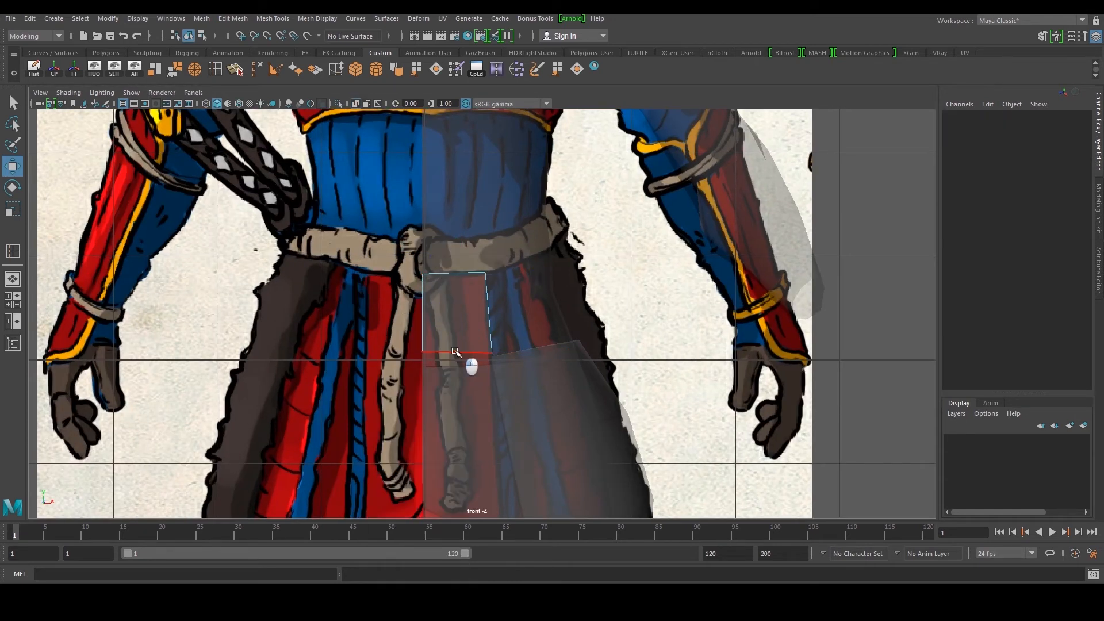
{"action": "left_click", "coordinate": [455, 352]}
{"action": "middle_click_drag", "start_coordinate": [455, 351], "coordinate": [451, 266], "text": "alt"}
{"action": "right_click_drag", "start_coordinate": [472, 346], "coordinate": [468, 199], "text": "shift"}
{"action": "left_click_drag", "start_coordinate": [452, 162], "coordinate": [480, 270]}
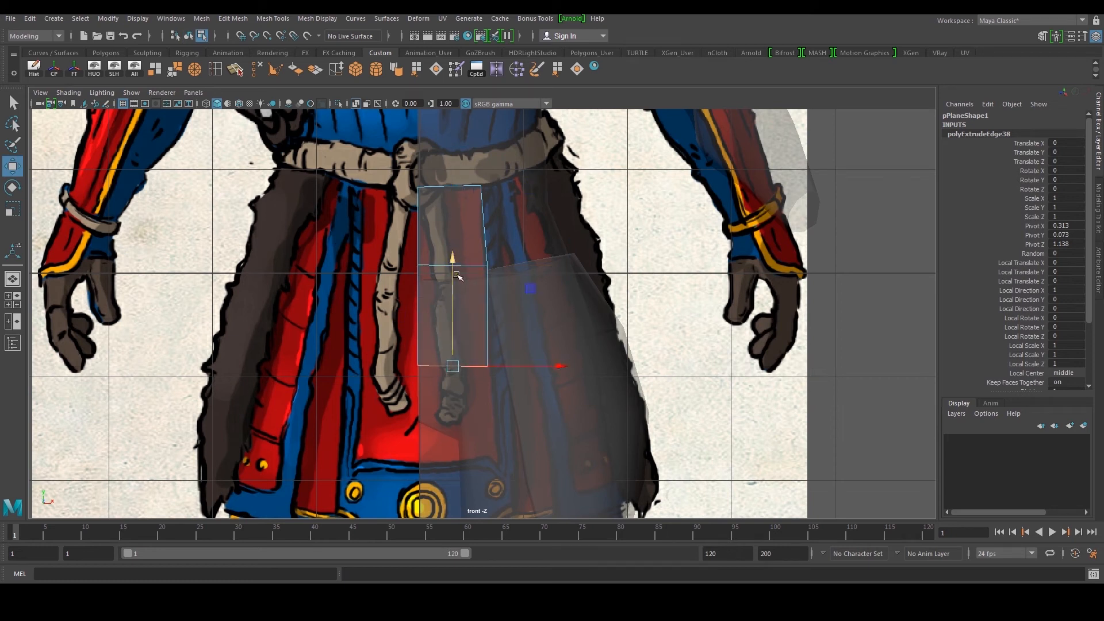
Move the outer bottom vertex of the extruded panel outward to continue its flare
{"action": "right_click_drag", "start_coordinate": [439, 262], "coordinate": [396, 262]}
{"action": "left_click_drag", "start_coordinate": [532, 353], "coordinate": [472, 387]}
{"action": "key", "text": "ctrl+z"}
{"action": "mouse_move", "coordinate": [595, 367]}
{"action": "left_mouse_down"}
{"action": "mouse_move", "coordinate": [619, 374]}
{"action": "mouse_move", "coordinate": [605, 369]}
{"action": "left_mouse_up"}
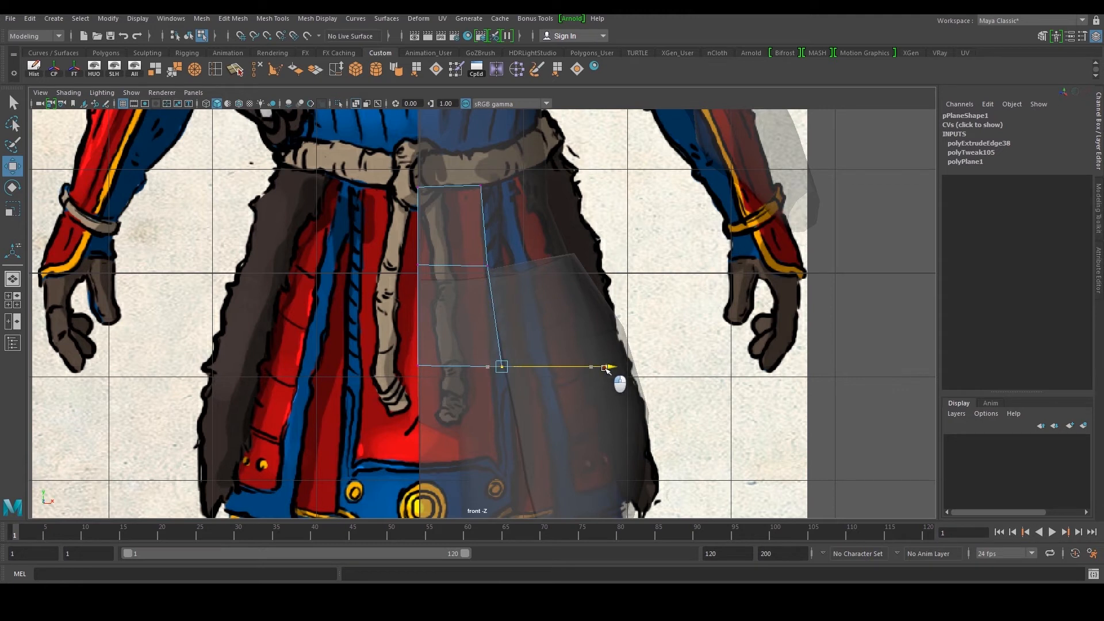
Extrude the panel's bottom edge down to the gold medallion in the front view and align the new end vertices with the reference
{"action": "middle_click_drag", "start_coordinate": [536, 360], "coordinate": [538, 322], "text": "alt"}
{"action": "right_click_drag", "start_coordinate": [483, 236], "coordinate": [475, 216]}
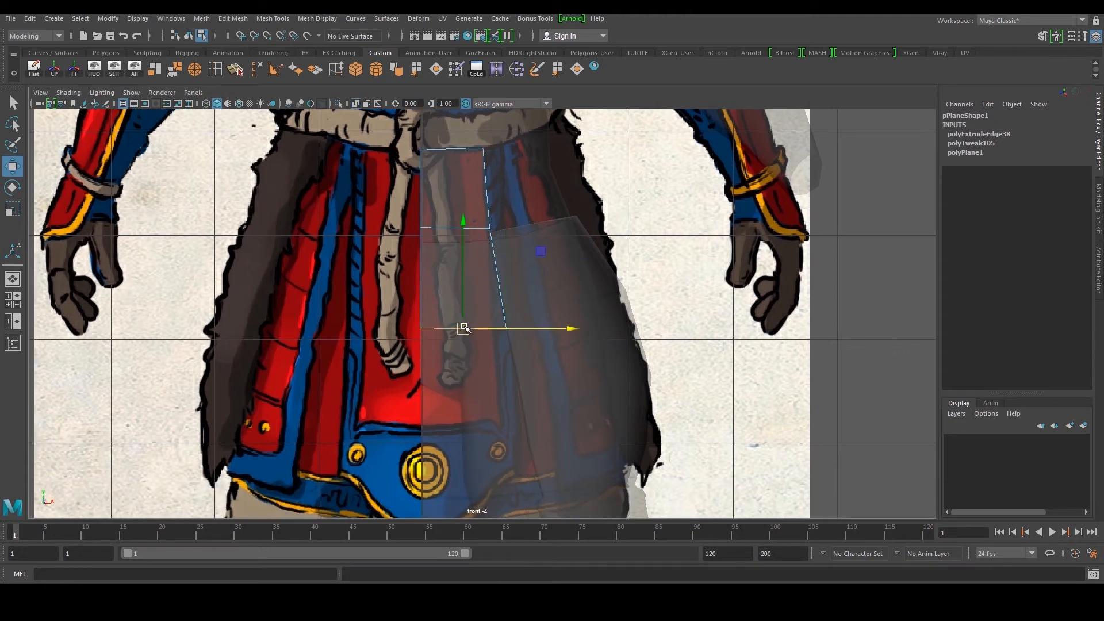
{"action": "middle_click_drag", "start_coordinate": [478, 350], "coordinate": [479, 279], "text": "alt"}
{"action": "right_click_drag", "start_coordinate": [463, 316], "coordinate": [472, 347], "text": "shift"}
{"action": "left_click_drag", "start_coordinate": [464, 259], "coordinate": [465, 395]}
{"action": "right_click_drag", "start_coordinate": [505, 319], "coordinate": [477, 319]}
{"action": "mouse_move", "coordinate": [524, 380]}
{"action": "left_mouse_down"}
{"action": "mouse_move", "coordinate": [497, 405]}
{"action": "mouse_move", "coordinate": [519, 395]}
{"action": "left_mouse_up"}
{"action": "left_click_drag", "start_coordinate": [400, 384], "coordinate": [445, 410]}
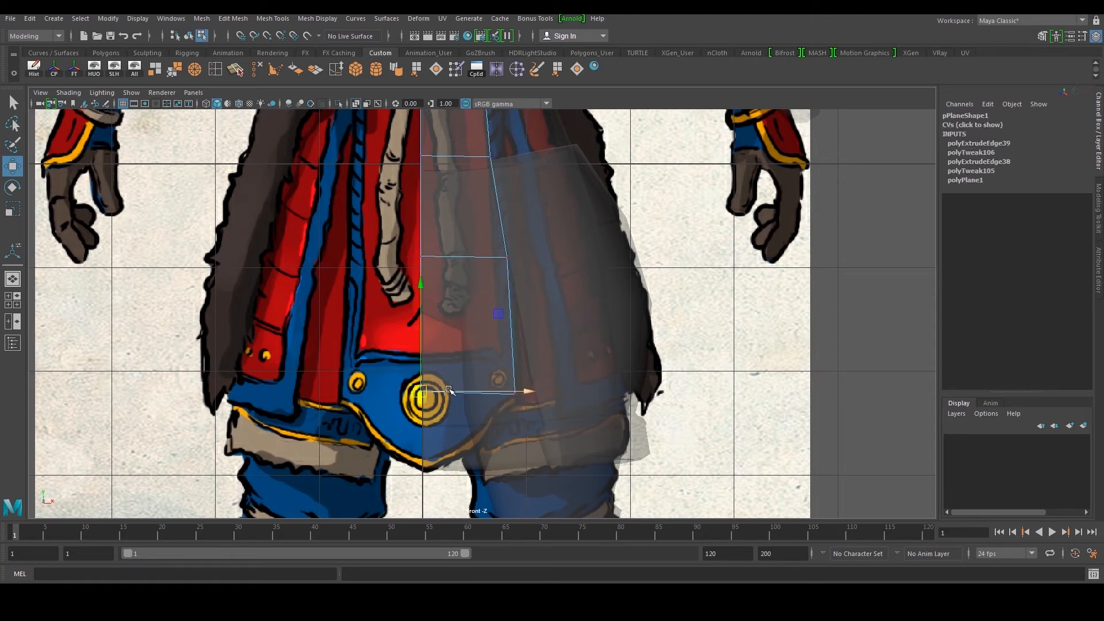
Extrude the bottom edge down into the blue trim and pull its outer vertex inward along the curved hem
{"action": "right_click_drag", "start_coordinate": [478, 268], "coordinate": [477, 247]}
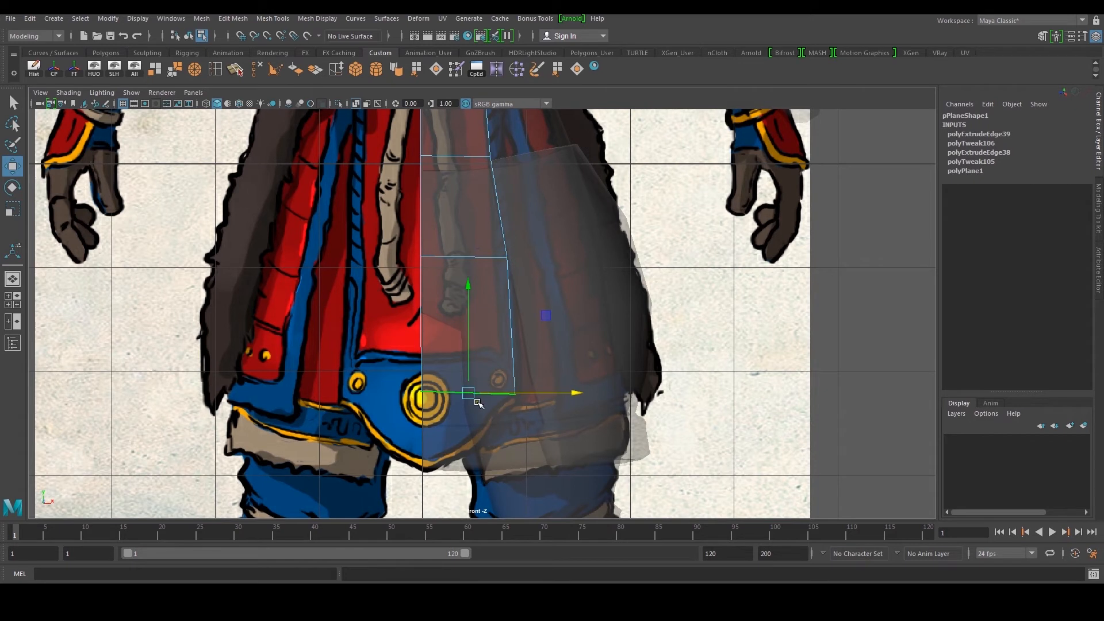
{"action": "right_click_drag", "start_coordinate": [443, 398], "coordinate": [441, 442], "text": "shift"}
{"action": "left_click_drag", "start_coordinate": [467, 393], "coordinate": [464, 455]}
{"action": "right_click_drag", "start_coordinate": [528, 427], "coordinate": [504, 427]}
{"action": "left_click", "coordinate": [512, 456]}
{"action": "left_click_drag", "start_coordinate": [512, 457], "coordinate": [491, 437]}
Lower the centre bottom vertex to the pointed tip of the blue trim and fit the hem's end vertices to the outline
{"action": "left_click_drag", "start_coordinate": [421, 458], "coordinate": [424, 460]}
{"action": "middle_click_drag", "start_coordinate": [436, 467], "coordinate": [443, 484]}
{"action": "left_click_drag", "start_coordinate": [481, 414], "coordinate": [483, 447]}
{"action": "left_click_drag", "start_coordinate": [397, 454], "coordinate": [444, 481]}
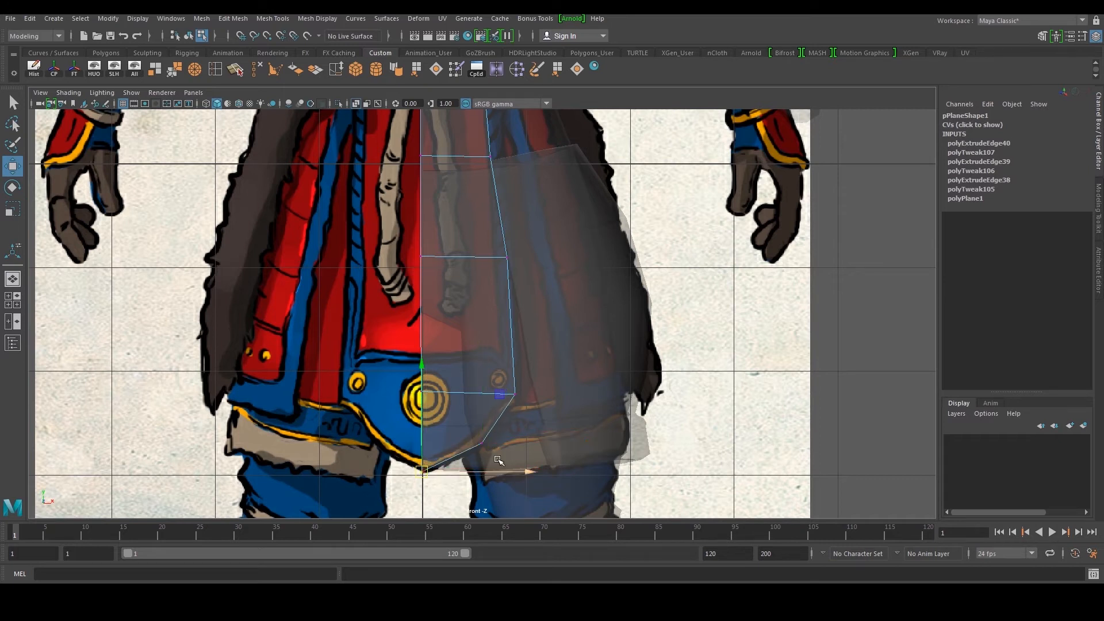
Shift the panel's lower and middle vertex rows forward in the side view so the panel hangs away from the thigh
{"action": "key", "text": "space"}
{"action": "key", "text": "space"}
{"action": "scroll", "coordinate": [500, 422], "scroll_direction": "up", "scroll_amount": 2}
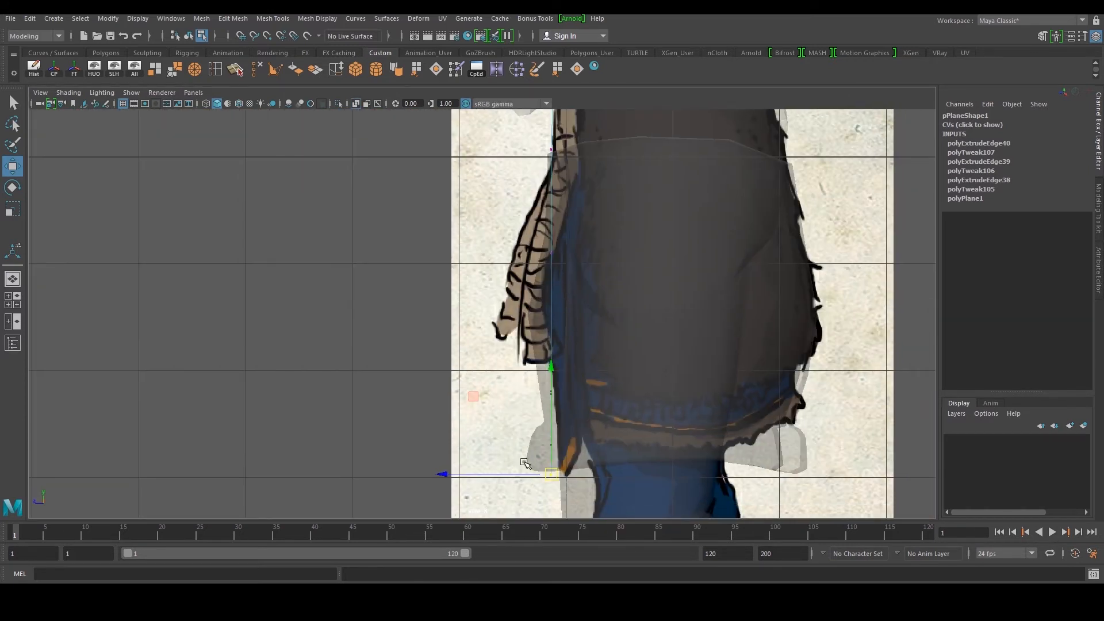
{"action": "middle_click_drag", "start_coordinate": [516, 496], "coordinate": [516, 443], "text": "alt"}
{"action": "left_click_drag", "start_coordinate": [516, 444], "coordinate": [537, 401]}
{"action": "mouse_move", "coordinate": [526, 324]}
{"action": "left_mouse_down"}
{"action": "mouse_move", "coordinate": [573, 349]}
{"action": "mouse_move", "coordinate": [529, 333]}
{"action": "left_mouse_up"}
{"action": "middle_click_drag", "start_coordinate": [483, 163], "coordinate": [487, 254], "text": "alt"}
{"action": "left_click_drag", "start_coordinate": [539, 257], "coordinate": [536, 291]}
{"action": "middle_click_drag", "start_coordinate": [520, 170], "coordinate": [521, 240], "text": "alt"}
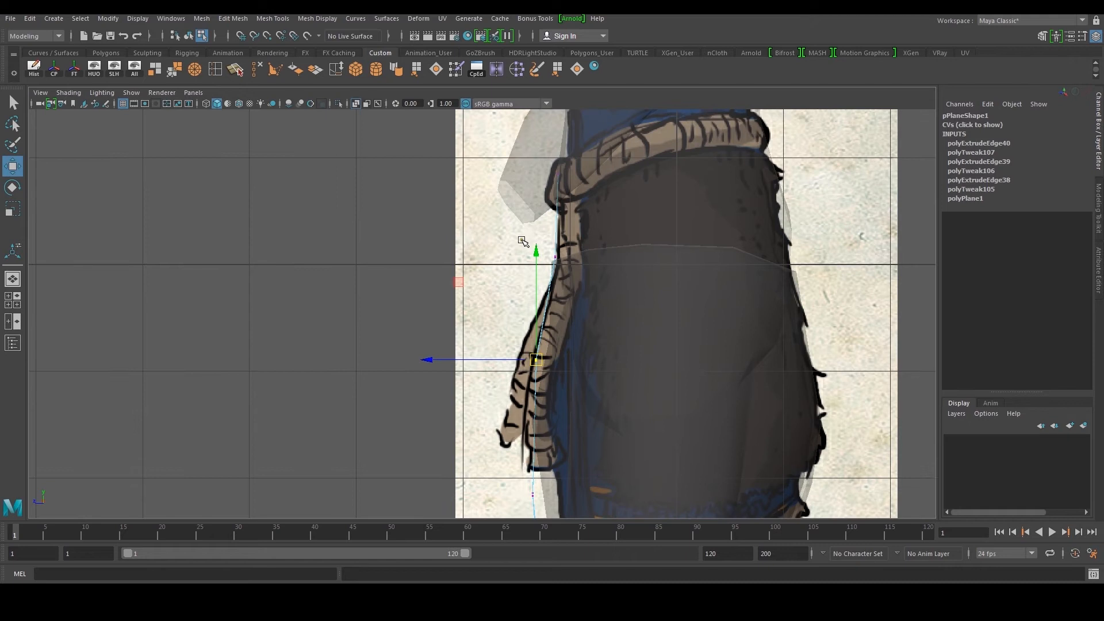
Fine-tune the upper vertex row in the side view and move the bottom tip vertices slightly back toward the leg
{"action": "mouse_move", "coordinate": [557, 257]}
{"action": "left_mouse_down"}
{"action": "mouse_move", "coordinate": [563, 266]}
{"action": "mouse_move", "coordinate": [556, 255]}
{"action": "left_mouse_up"}
{"action": "middle_click_drag", "start_coordinate": [541, 367], "coordinate": [539, 234], "text": "alt"}
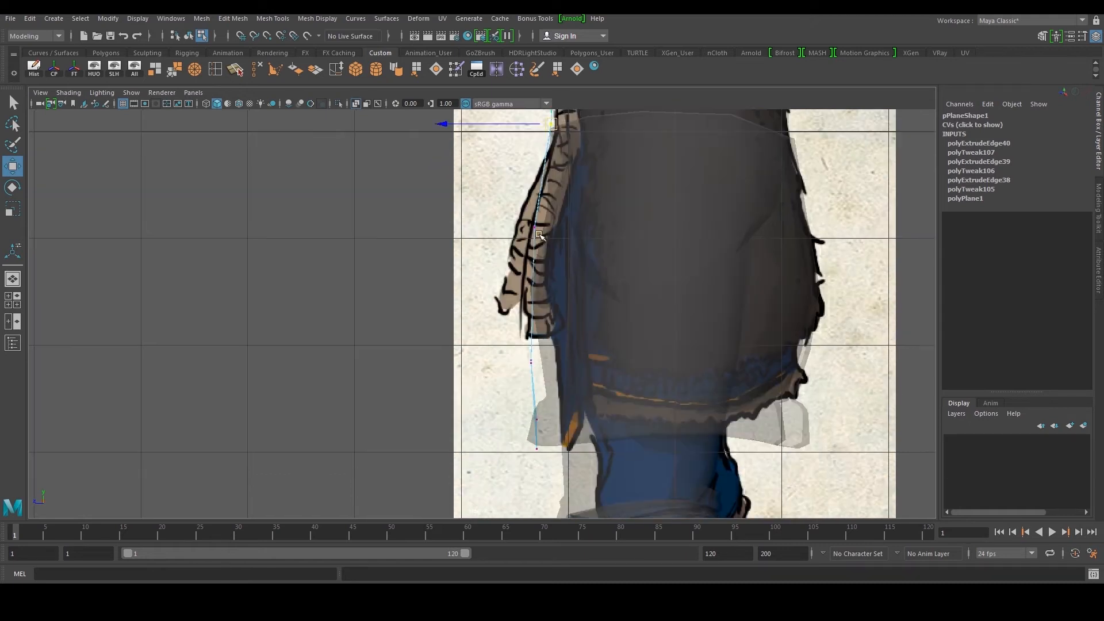
{"action": "left_click_drag", "start_coordinate": [558, 472], "coordinate": [558, 472]}
{"action": "left_click_drag", "start_coordinate": [534, 452], "coordinate": [543, 451]}
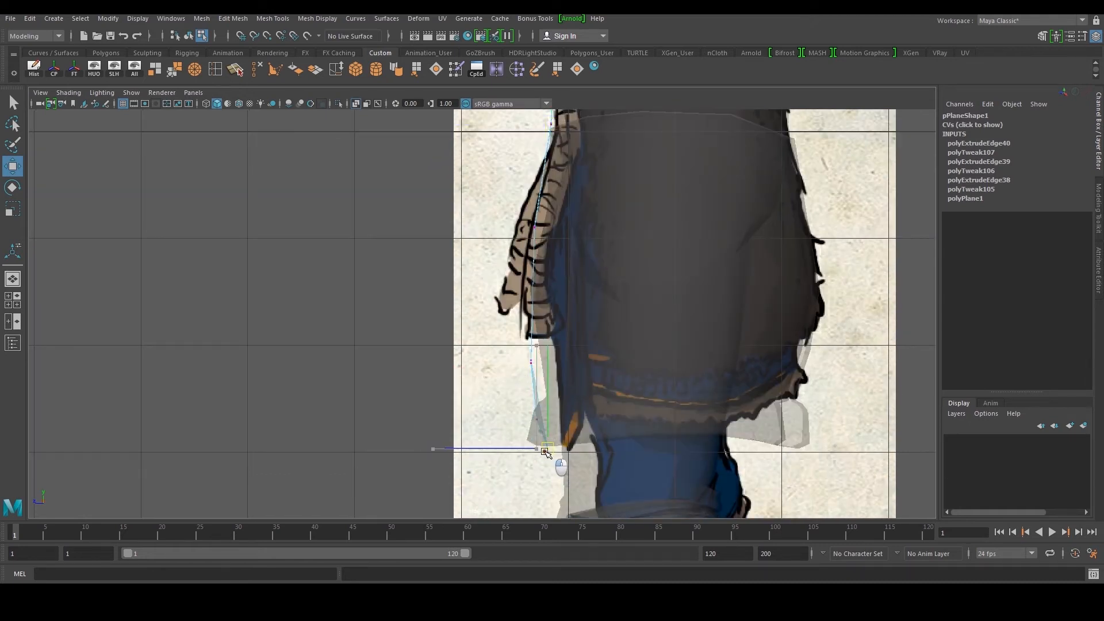
Pull the panel's second and third horizontal edges slightly forward in the perspective view
{"action": "key", "text": "space"}
{"action": "key", "text": "space"}
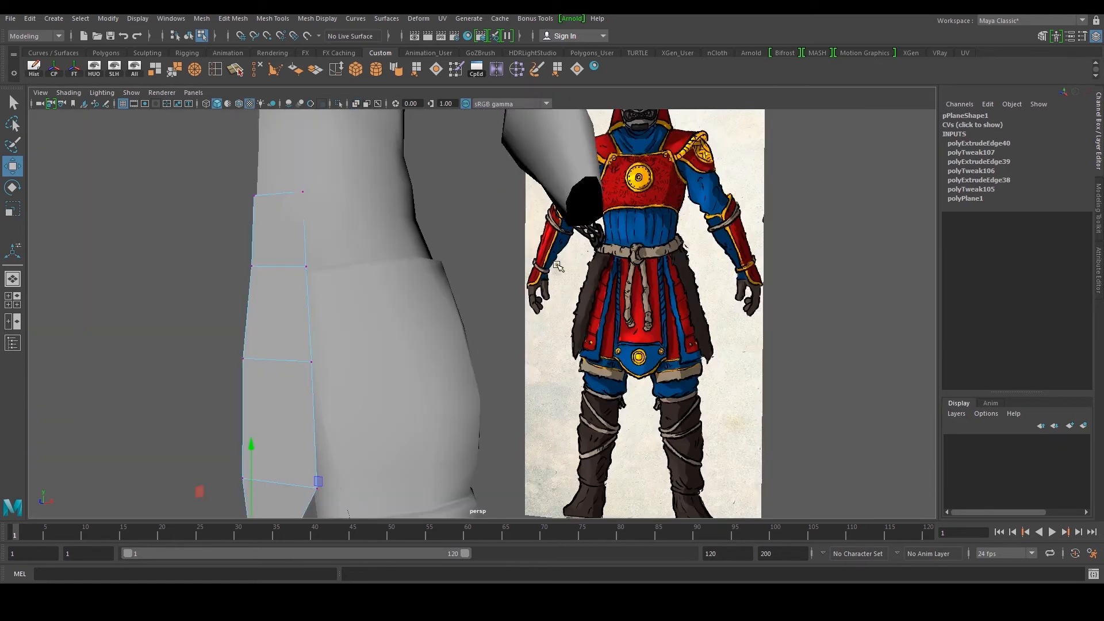
{"action": "left_click_drag", "start_coordinate": [555, 264], "coordinate": [429, 305], "text": "alt"}
{"action": "middle_click_drag", "start_coordinate": [429, 305], "coordinate": [427, 244], "text": "alt"}
{"action": "right_click_drag", "start_coordinate": [334, 234], "coordinate": [334, 234]}
{"action": "left_click", "coordinate": [334, 234]}
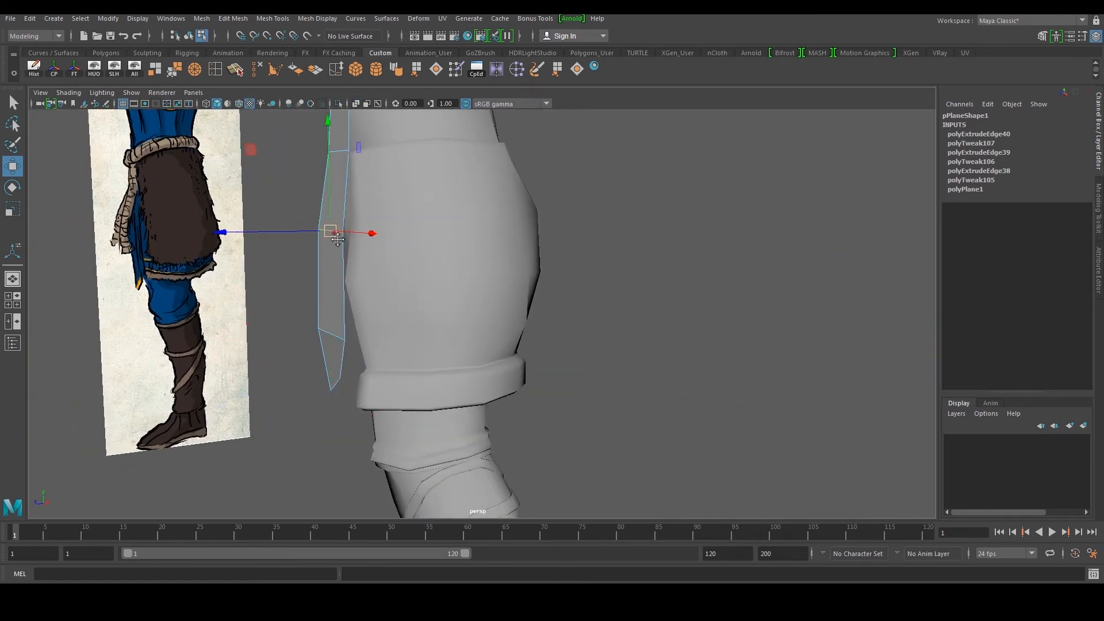
{"action": "middle_click_drag", "start_coordinate": [334, 235], "coordinate": [387, 273], "text": "alt"}
{"action": "left_click_drag", "start_coordinate": [278, 275], "coordinate": [269, 275]}
{"action": "left_click", "coordinate": [376, 190]}
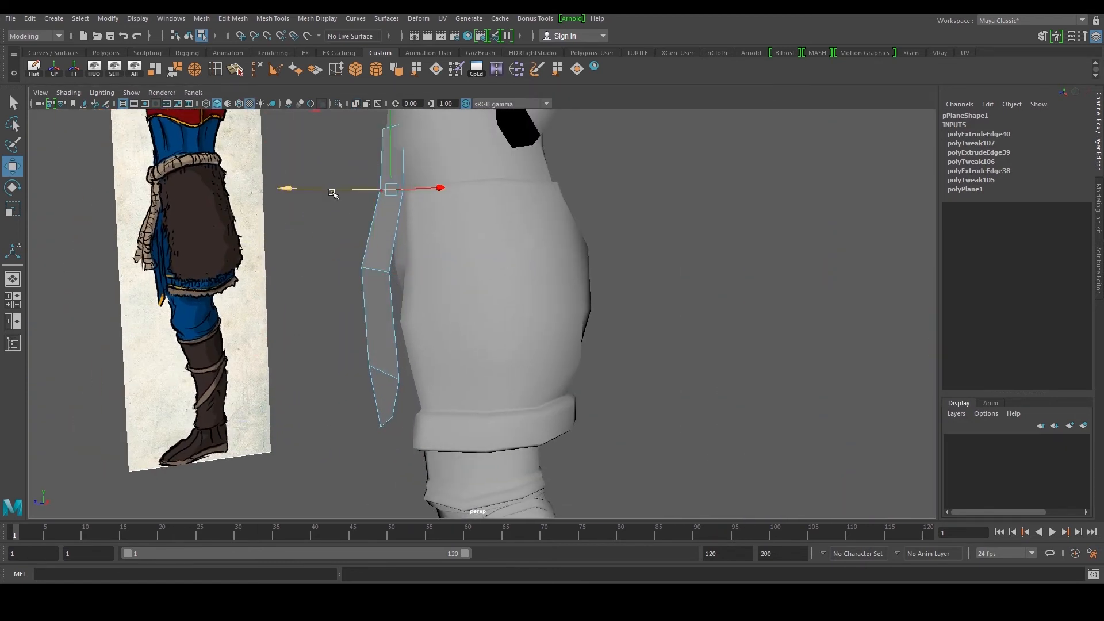
{"action": "left_click_drag", "start_coordinate": [327, 191], "coordinate": [322, 192]}
{"action": "left_click", "coordinate": [359, 370]}
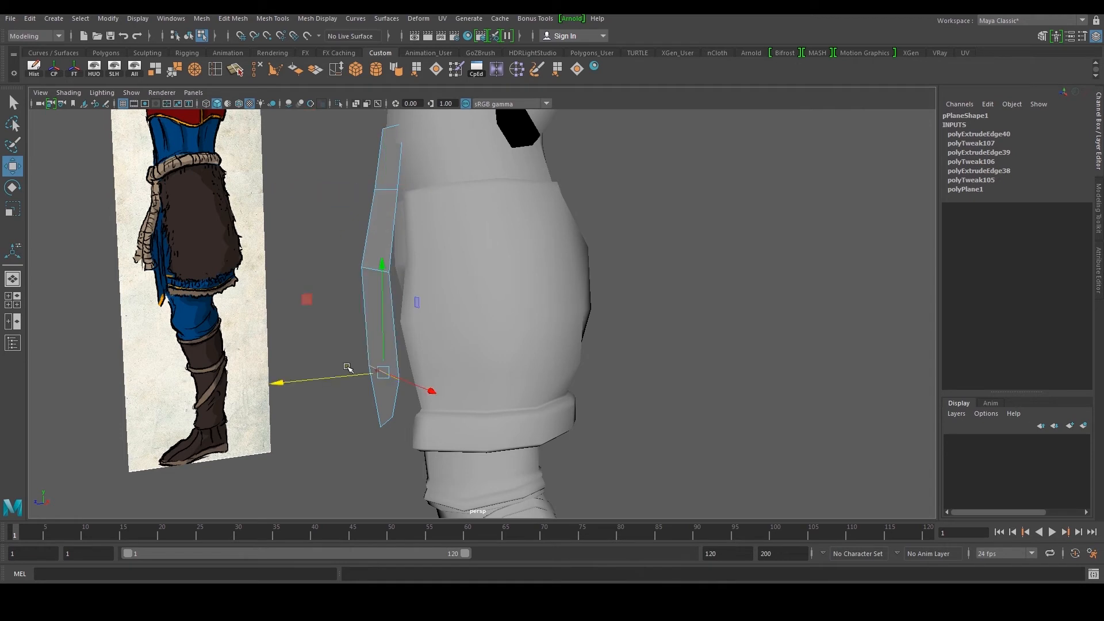
Insert two vertical edge loops down the length of the front panel
{"action": "left_click_drag", "start_coordinate": [339, 379], "coordinate": [239, 128], "text": "alt"}
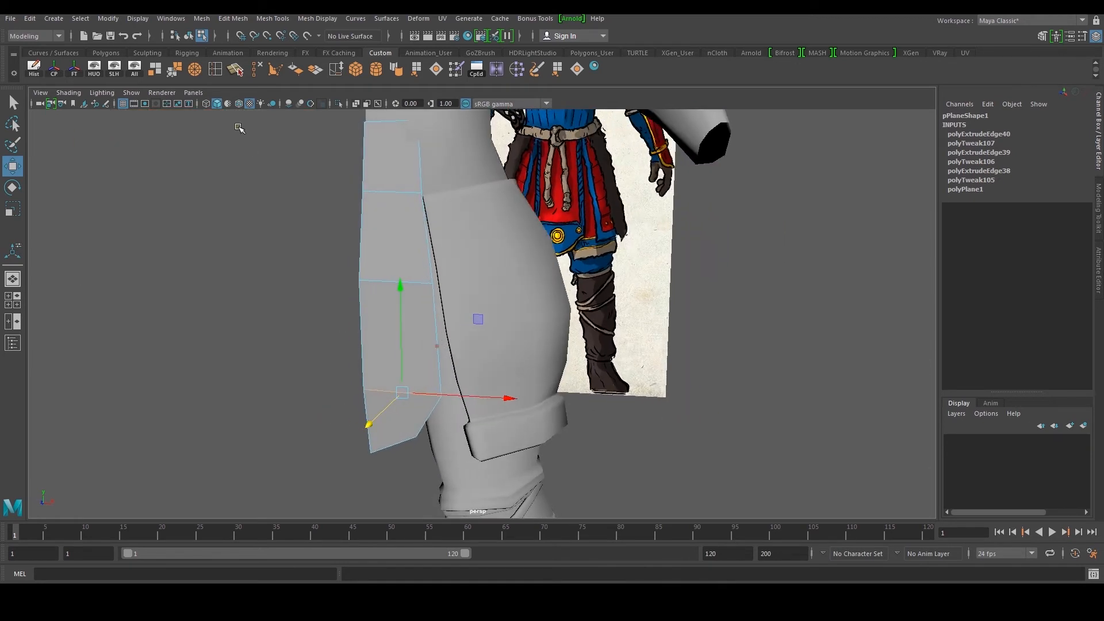
{"action": "left_click", "coordinate": [216, 69]}
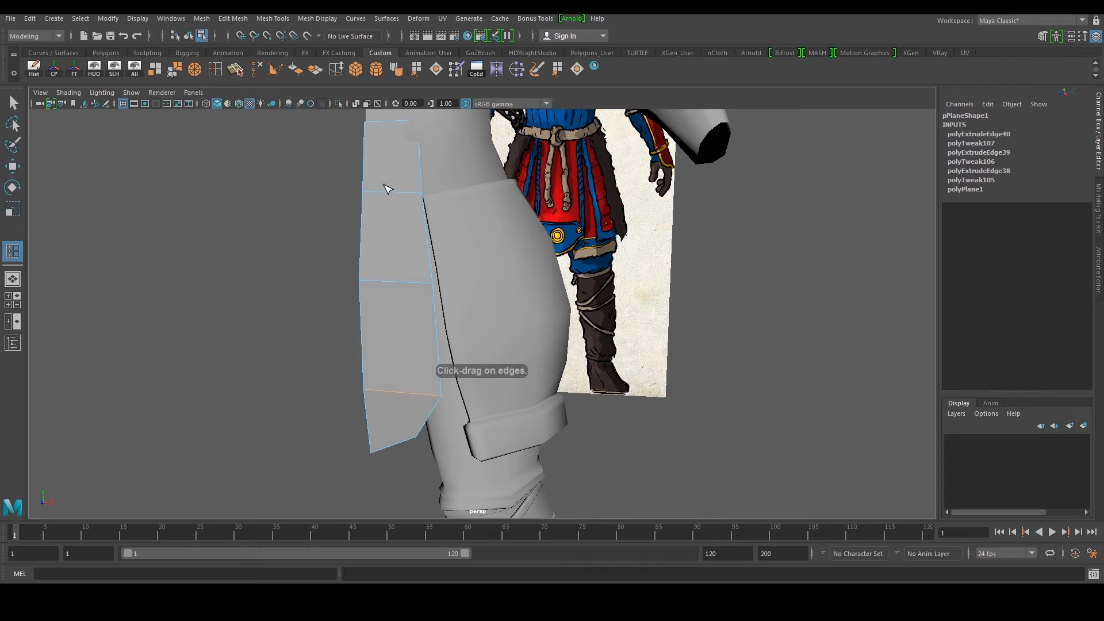
{"action": "left_click", "coordinate": [389, 196]}
{"action": "left_click", "coordinate": [405, 197]}
{"action": "key", "text": "w"}
Move the panel's vertical edge columns forward, including the centre border, so the flat panel starts to curve
{"action": "left_click_drag", "start_coordinate": [414, 230], "coordinate": [549, 329], "text": "alt"}
{"action": "double_click", "coordinate": [408, 312]}
{"action": "left_click_drag", "start_coordinate": [412, 402], "coordinate": [426, 315]}
{"action": "double_click", "coordinate": [410, 298]}
{"action": "left_click_drag", "start_coordinate": [467, 271], "coordinate": [579, 518], "text": "ctrl"}
{"action": "right_click_drag", "start_coordinate": [551, 431], "coordinate": [505, 397], "text": "alt"}
{"action": "left_click_drag", "start_coordinate": [505, 396], "coordinate": [483, 348], "text": "alt"}
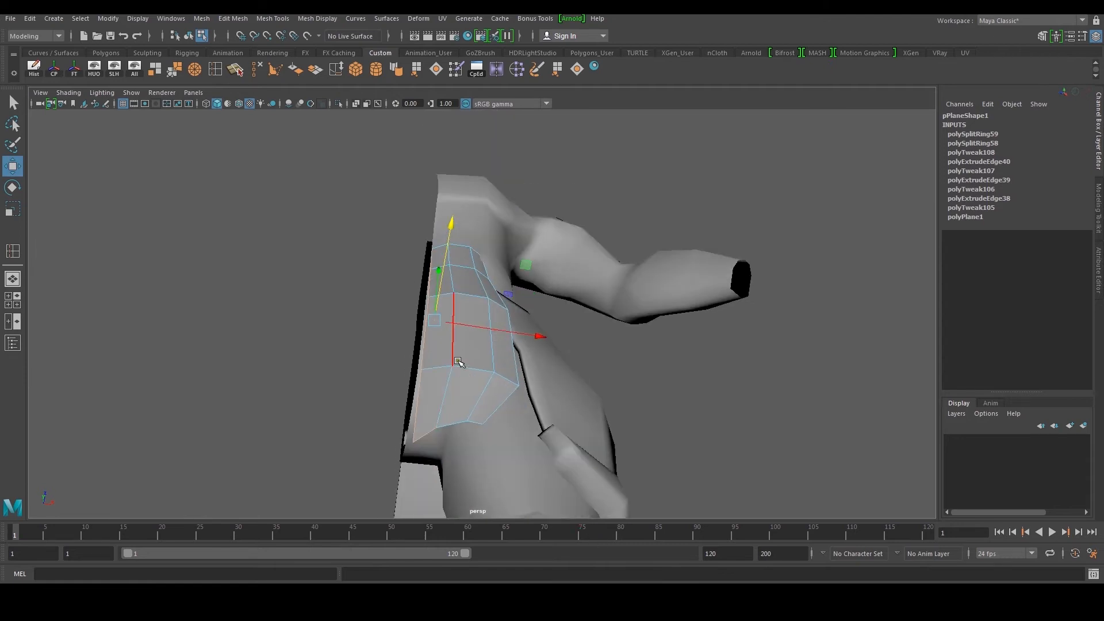
{"action": "left_click_drag", "start_coordinate": [446, 445], "coordinate": [447, 445], "text": "ctrl"}
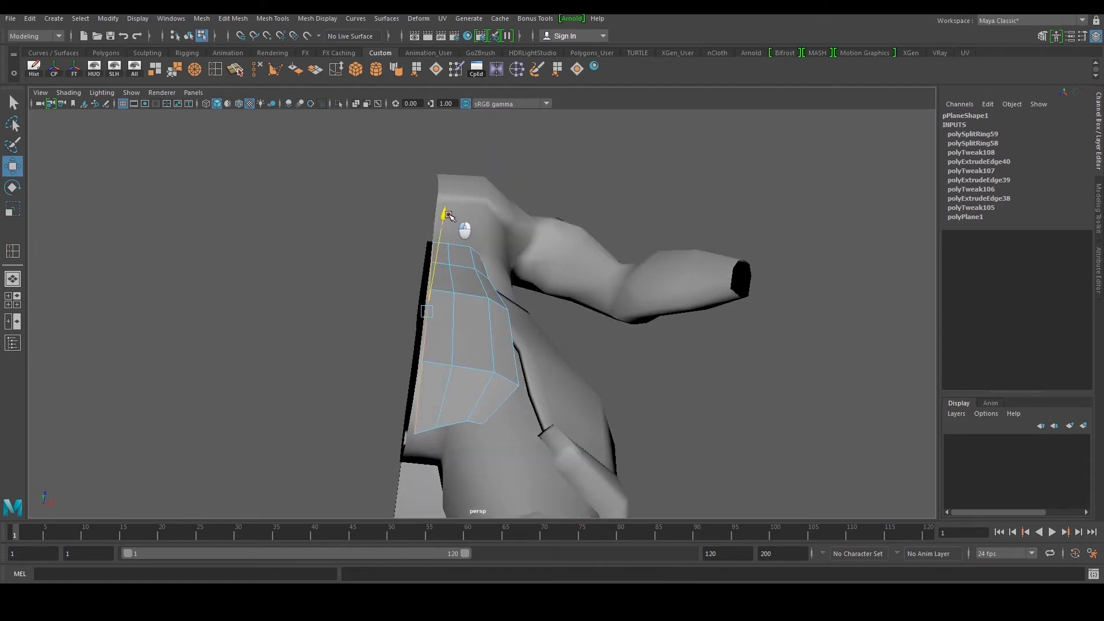
Push the panel's outer side edges back toward the thigh so the panel wraps around the body
{"action": "left_click_drag", "start_coordinate": [450, 213], "coordinate": [483, 289], "text": "alt"}
{"action": "left_click", "coordinate": [446, 233]}
{"action": "left_click", "coordinate": [444, 293], "text": "shift"}
{"action": "left_click", "coordinate": [488, 291]}
{"action": "left_click", "coordinate": [483, 356], "text": "shift"}
{"action": "left_click_drag", "start_coordinate": [399, 353], "coordinate": [418, 353]}
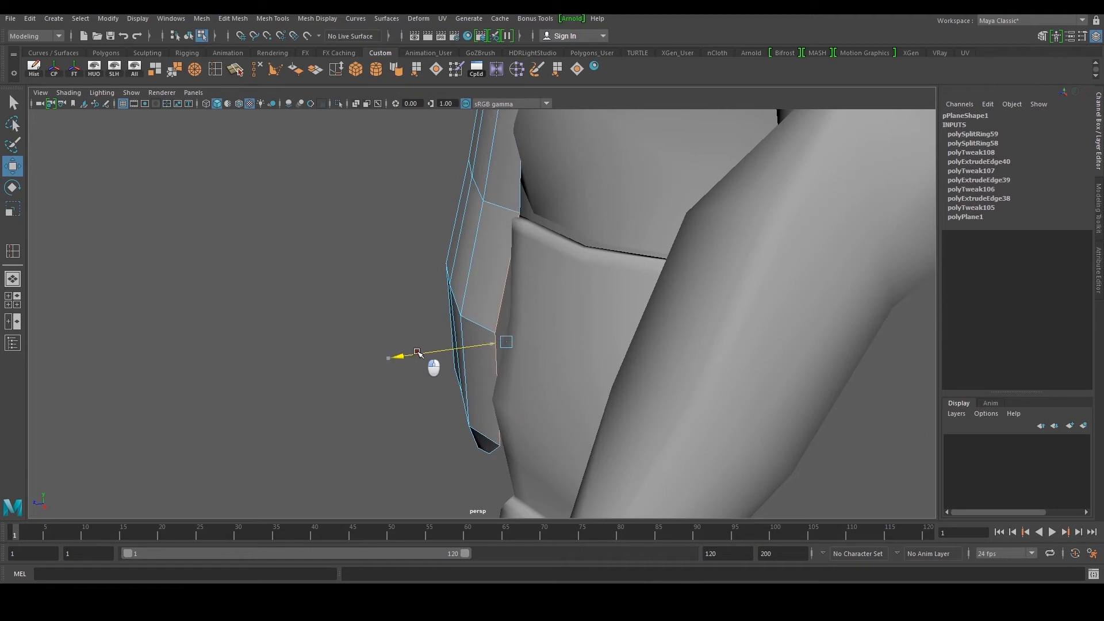
{"action": "middle_click_drag", "start_coordinate": [481, 266], "coordinate": [473, 357], "text": "alt"}
{"action": "left_click_drag", "start_coordinate": [473, 357], "coordinate": [498, 321], "text": "alt"}
{"action": "left_click", "coordinate": [525, 306]}
{"action": "left_click_drag", "start_coordinate": [550, 350], "coordinate": [553, 356]}
{"action": "left_click_drag", "start_coordinate": [458, 324], "coordinate": [413, 314]}
Reposition the vertices and edges along the panel's lower part to smooth its curvature
{"action": "left_click", "coordinate": [493, 294]}
{"action": "key", "text": "F9"}
{"action": "left_click", "coordinate": [466, 413]}
{"action": "left_click_drag", "start_coordinate": [426, 425], "coordinate": [477, 333]}
{"action": "left_click_drag", "start_coordinate": [485, 412], "coordinate": [522, 398], "text": "alt"}
{"action": "right_click_drag", "start_coordinate": [446, 373], "coordinate": [438, 348]}
{"action": "left_click", "coordinate": [435, 364]}
{"action": "left_click_drag", "start_coordinate": [457, 419], "coordinate": [464, 427]}
Adjust the edges at the panel's top outer corner in depth to fit against the waist
{"action": "left_click_drag", "start_coordinate": [464, 427], "coordinate": [462, 263], "text": "alt"}
{"action": "scroll", "coordinate": [510, 362], "scroll_direction": "up", "scroll_amount": 2}
{"action": "left_click_drag", "start_coordinate": [513, 357], "coordinate": [426, 376], "text": "alt"}
{"action": "middle_click_drag", "start_coordinate": [426, 376], "coordinate": [360, 452], "text": "alt"}
{"action": "scroll", "coordinate": [527, 309], "scroll_direction": "up", "scroll_amount": 3}
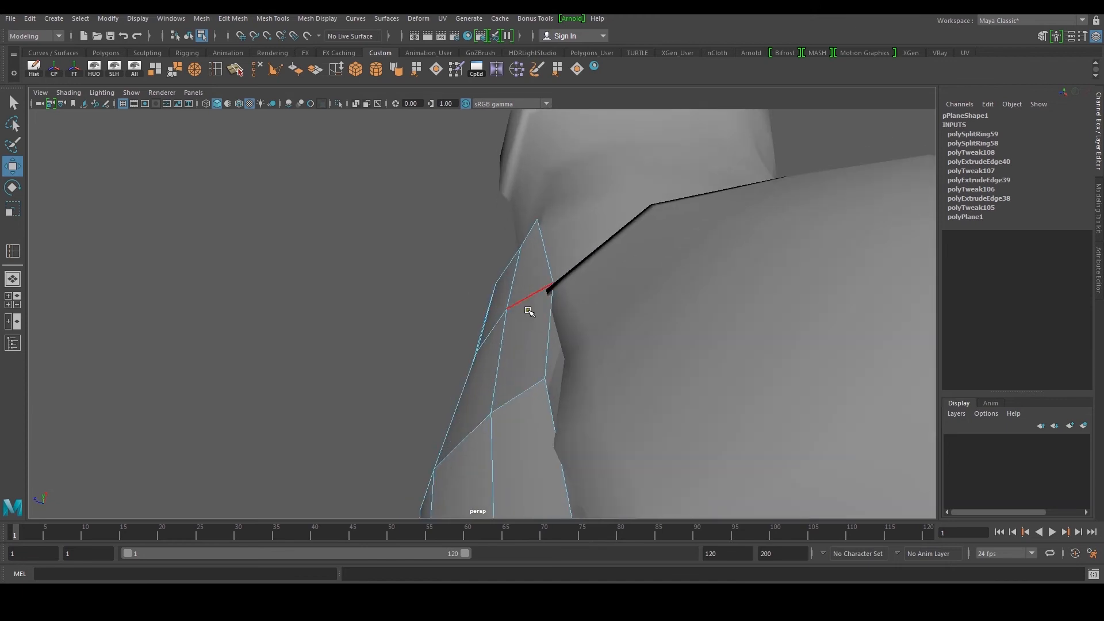
{"action": "left_click", "coordinate": [546, 278]}
{"action": "left_click_drag", "start_coordinate": [506, 268], "coordinate": [498, 266]}
{"action": "left_click", "coordinate": [536, 219]}
{"action": "left_click_drag", "start_coordinate": [445, 188], "coordinate": [447, 193]}
Examine the whole front panel in perspective and front views, comparing its shape with the reference images
{"action": "left_click_drag", "start_coordinate": [531, 279], "coordinate": [626, 323], "text": "alt"}
{"action": "right_click_drag", "start_coordinate": [627, 323], "coordinate": [527, 323], "text": "alt"}
{"action": "left_click_drag", "start_coordinate": [527, 324], "coordinate": [450, 281], "text": "alt"}
{"action": "right_click_drag", "start_coordinate": [445, 269], "coordinate": [499, 251]}
{"action": "scroll", "coordinate": [573, 315], "scroll_direction": "down", "scroll_amount": 3}
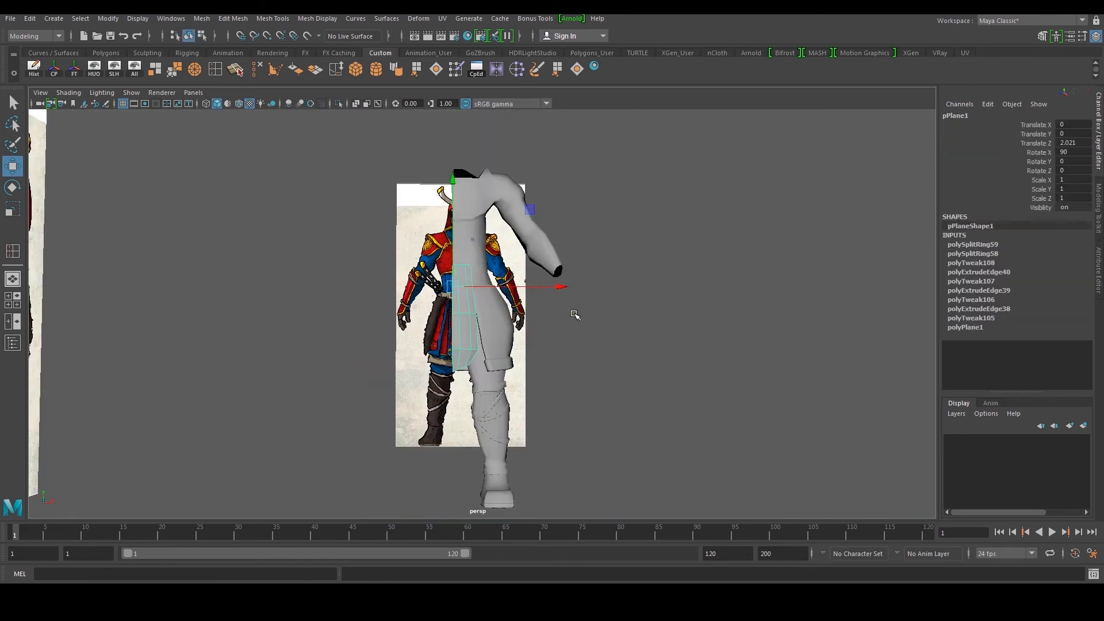
{"action": "left_click_drag", "start_coordinate": [573, 314], "coordinate": [556, 322], "text": "alt"}
{"action": "left_click", "coordinate": [554, 323]}
{"action": "left_click", "coordinate": [464, 292]}
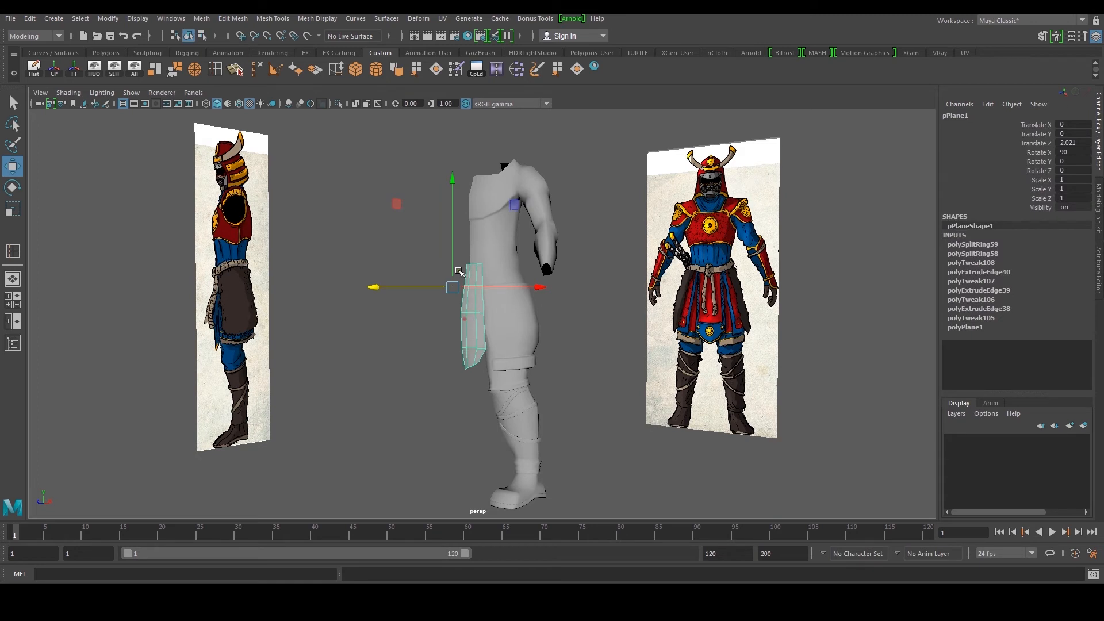
{"action": "scroll", "coordinate": [449, 270], "scroll_direction": "up", "scroll_amount": 4}
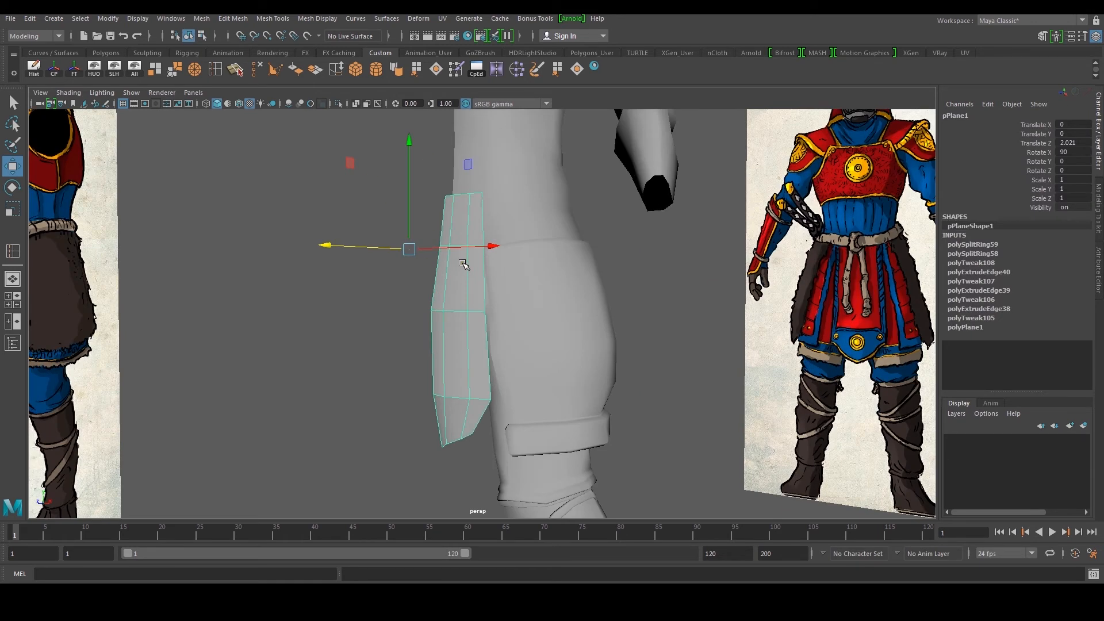
{"action": "key", "text": "space"}
{"action": "key", "text": "space"}
{"action": "middle_click_drag", "start_coordinate": [481, 274], "coordinate": [445, 392], "text": "alt"}
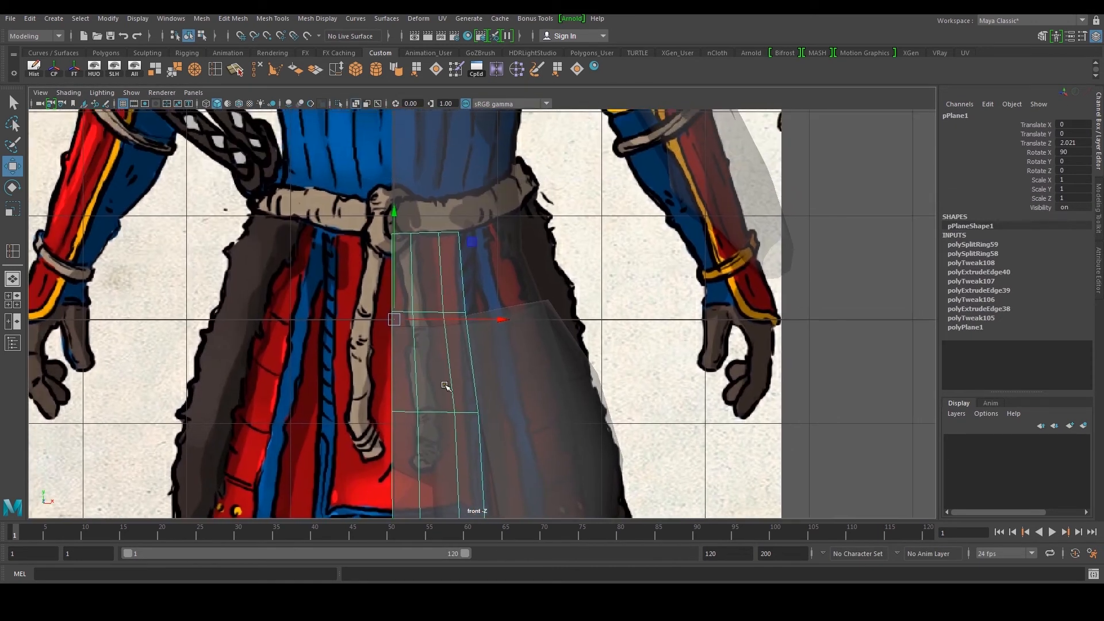
{"action": "key", "text": "space"}
{"action": "key", "text": "space"}
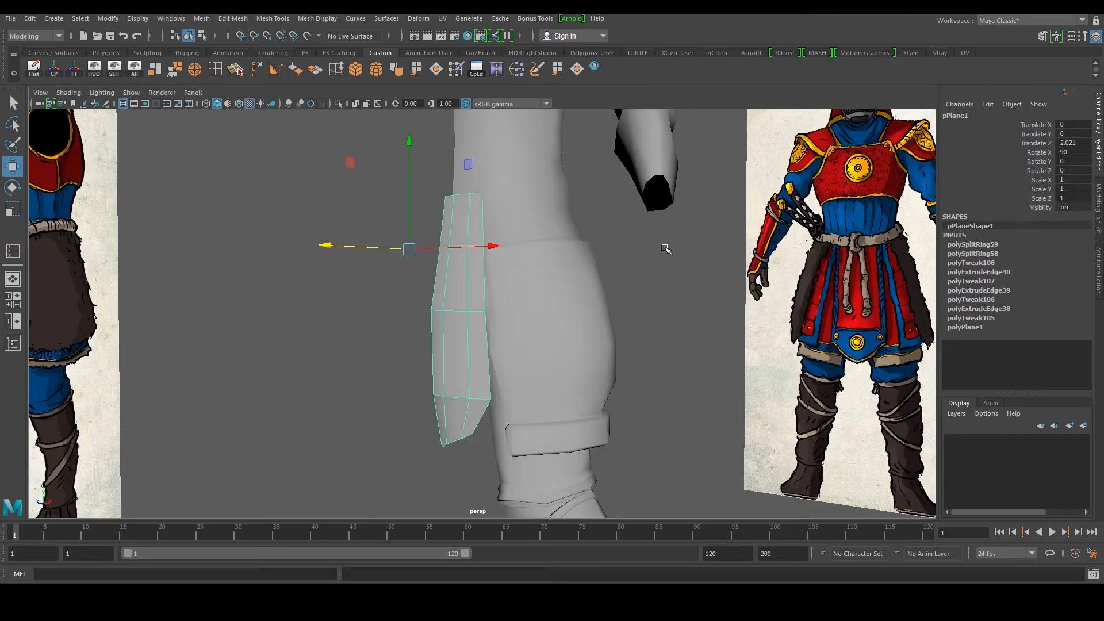
Move the panel's second vertex row back toward the body in the side view
{"action": "left_click_drag", "start_coordinate": [673, 328], "coordinate": [607, 323], "text": "alt"}
{"action": "key", "text": "space"}
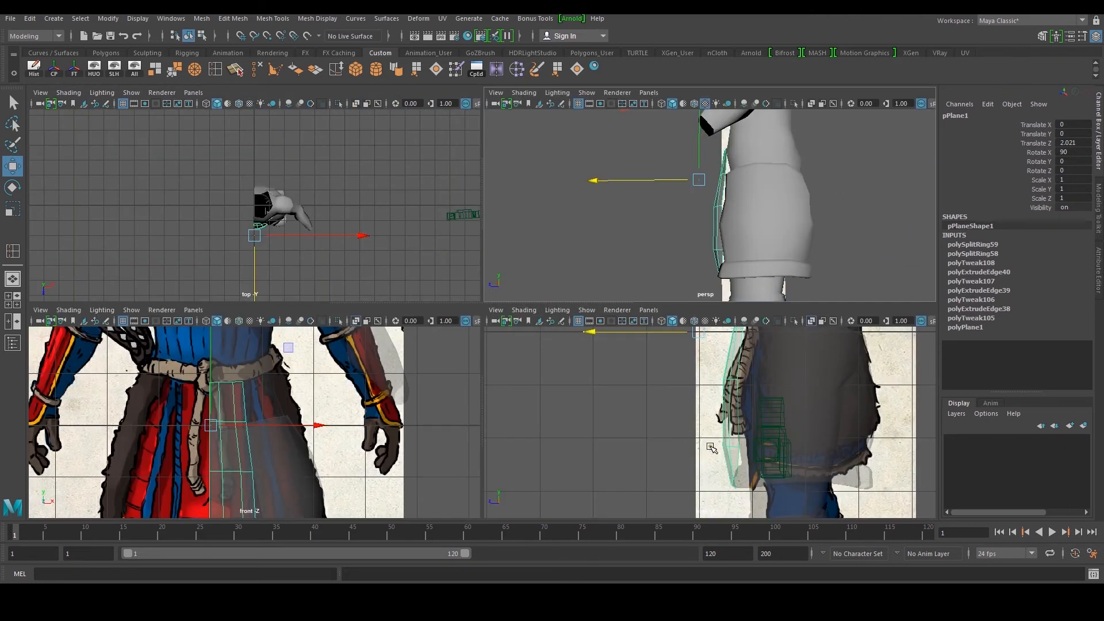
{"action": "key", "text": "space"}
{"action": "middle_click_drag", "start_coordinate": [439, 275], "coordinate": [405, 384], "text": "alt"}
{"action": "scroll", "coordinate": [510, 286], "scroll_direction": "up", "scroll_amount": 1}
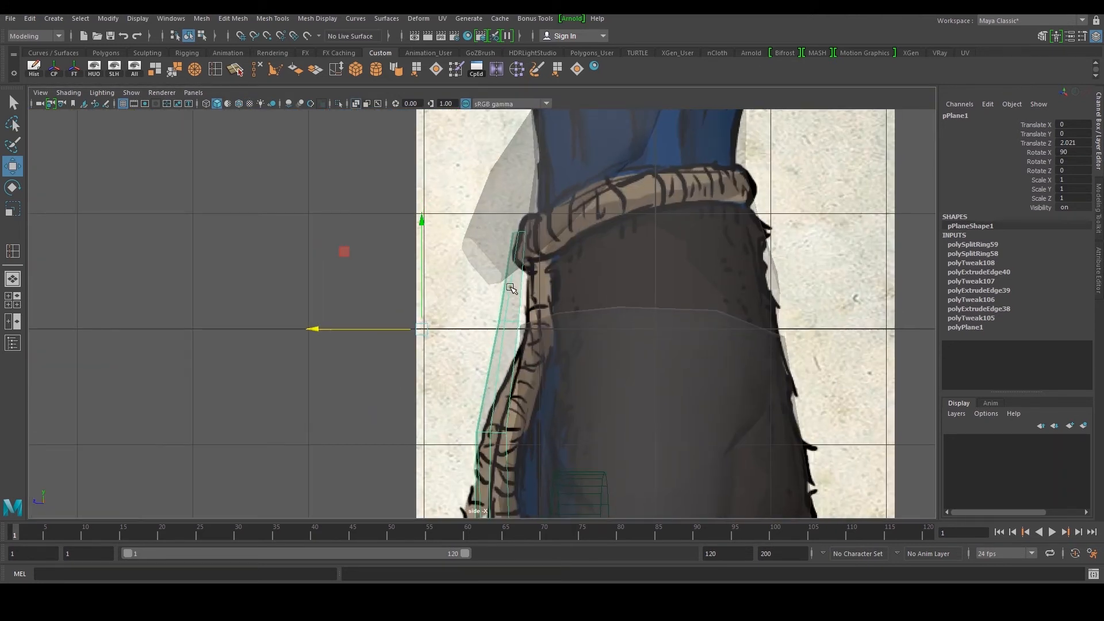
{"action": "right_click_drag", "start_coordinate": [521, 296], "coordinate": [443, 283]}
{"action": "left_click_drag", "start_coordinate": [521, 331], "coordinate": [520, 326]}
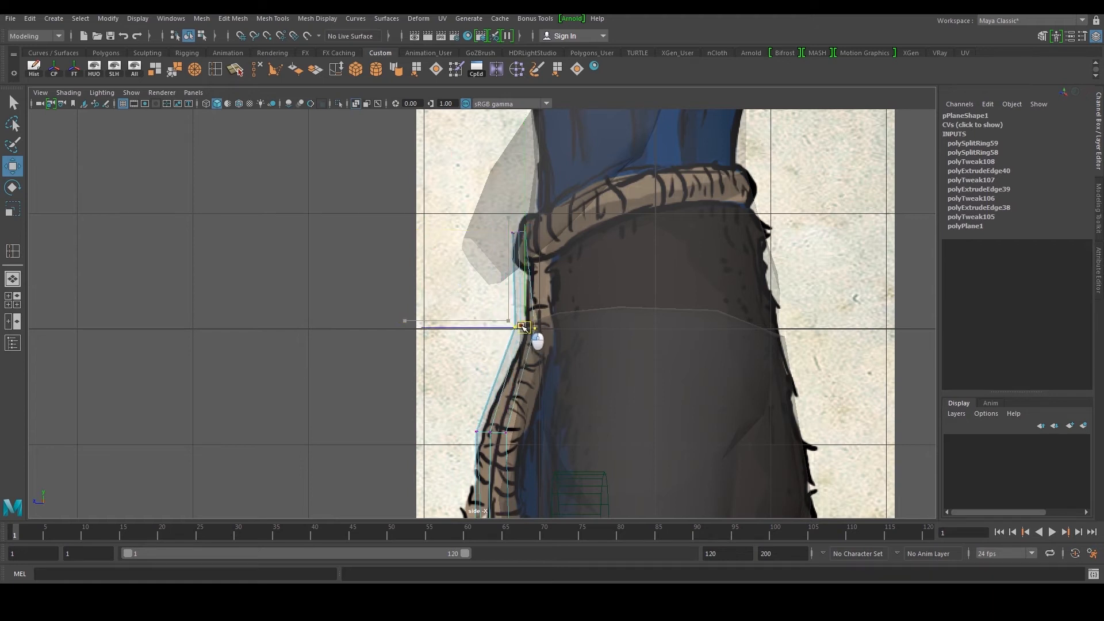
{"action": "middle_click_drag", "start_coordinate": [476, 393], "coordinate": [472, 342], "text": "alt"}
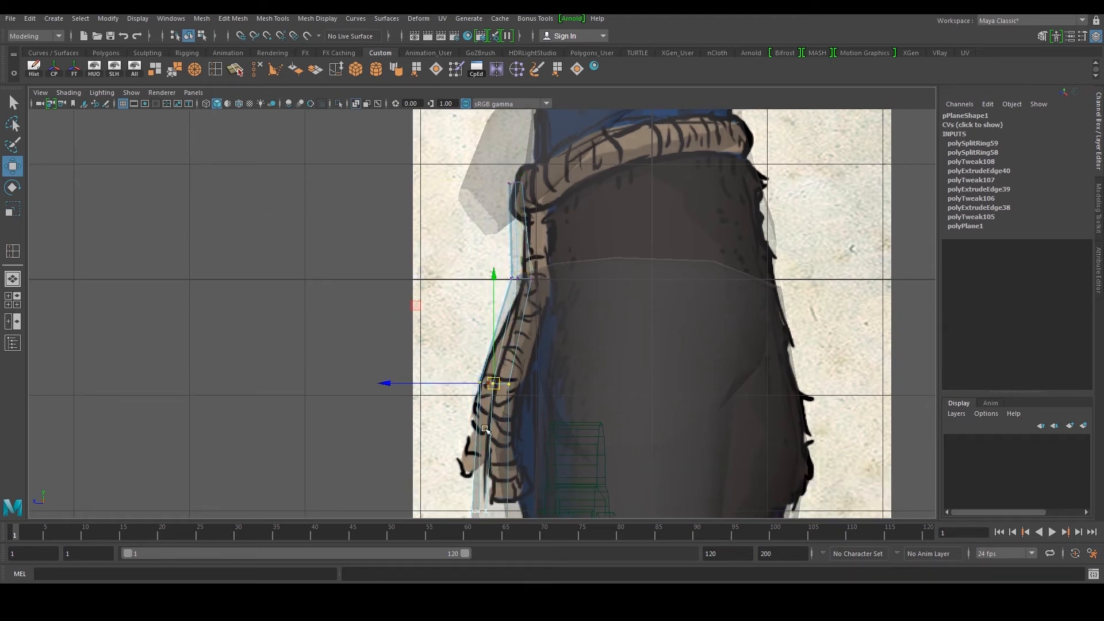
Push the panel's lower and middle vertex rows back in the side view to follow the blue cloth down to its gold tip
{"action": "middle_click_drag", "start_coordinate": [485, 429], "coordinate": [414, 321], "text": "alt"}
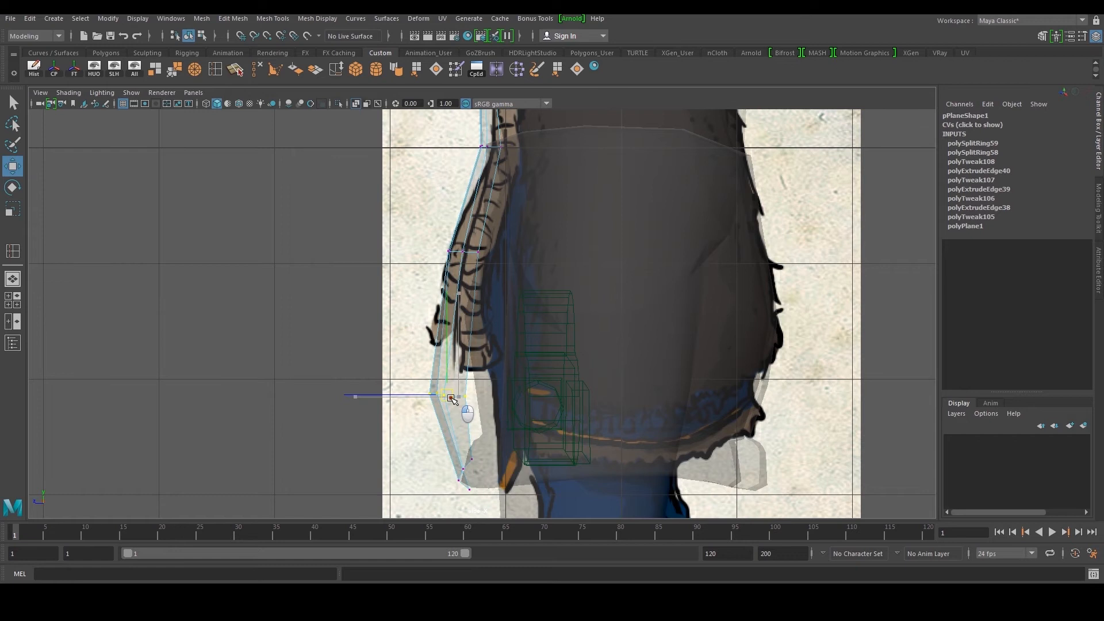
{"action": "left_click_drag", "start_coordinate": [500, 490], "coordinate": [514, 502]}
{"action": "left_click_drag", "start_coordinate": [464, 474], "coordinate": [507, 486]}
{"action": "left_click_drag", "start_coordinate": [470, 415], "coordinate": [494, 395]}
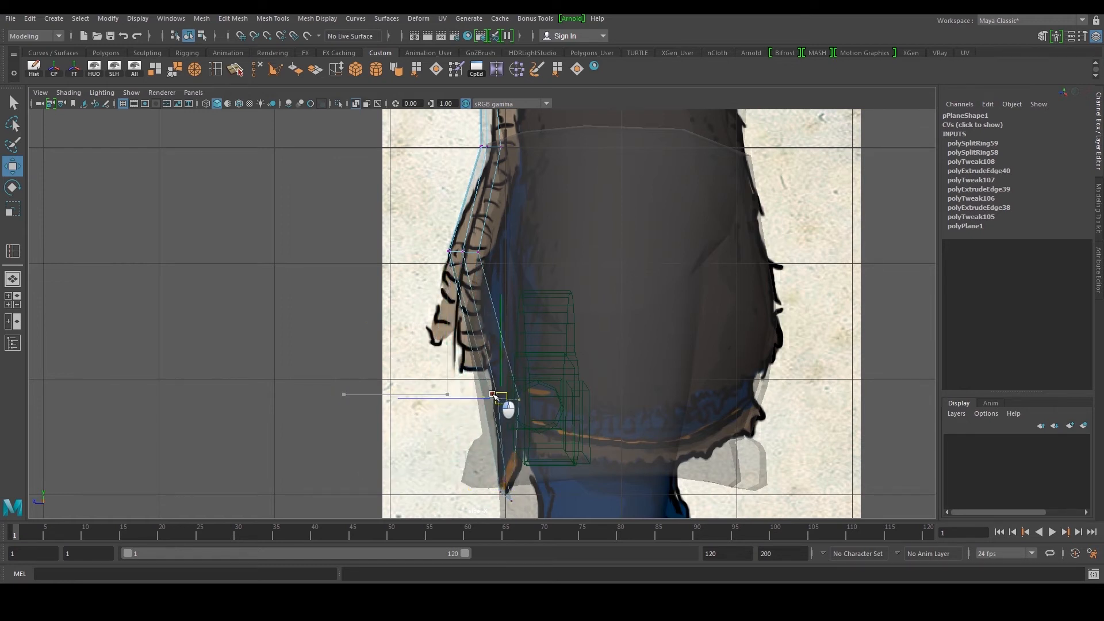
{"action": "middle_click_drag", "start_coordinate": [439, 238], "coordinate": [441, 353], "text": "alt"}
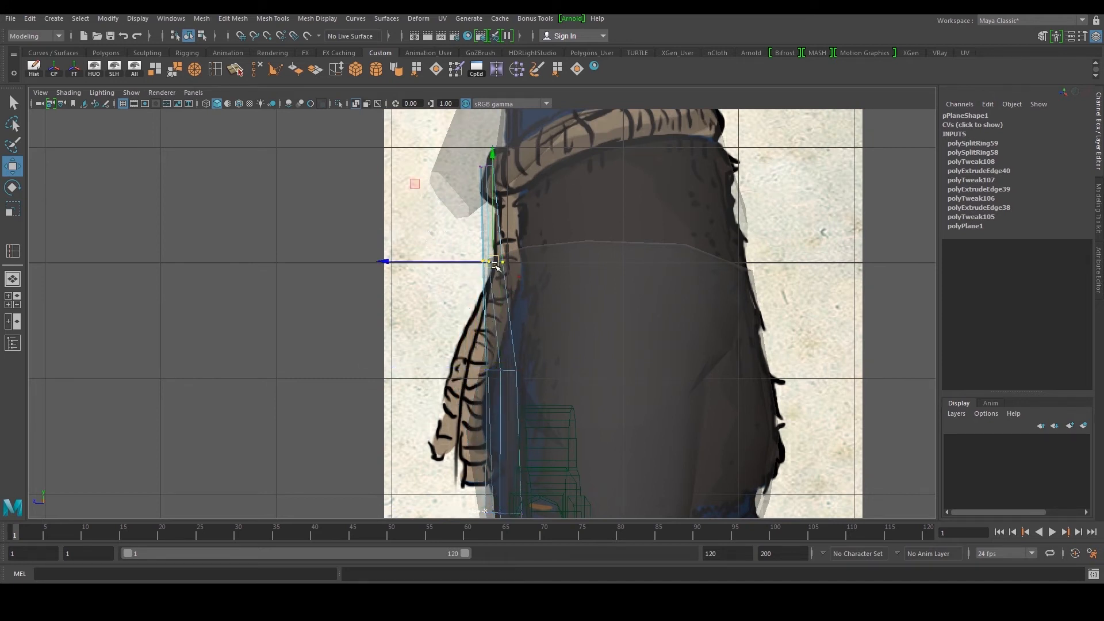
{"action": "left_click_drag", "start_coordinate": [496, 266], "coordinate": [513, 266]}
Select the panel's upper outer side edges and bring them forward in the perspective view
{"action": "key", "text": "space"}
{"action": "key", "text": "space"}
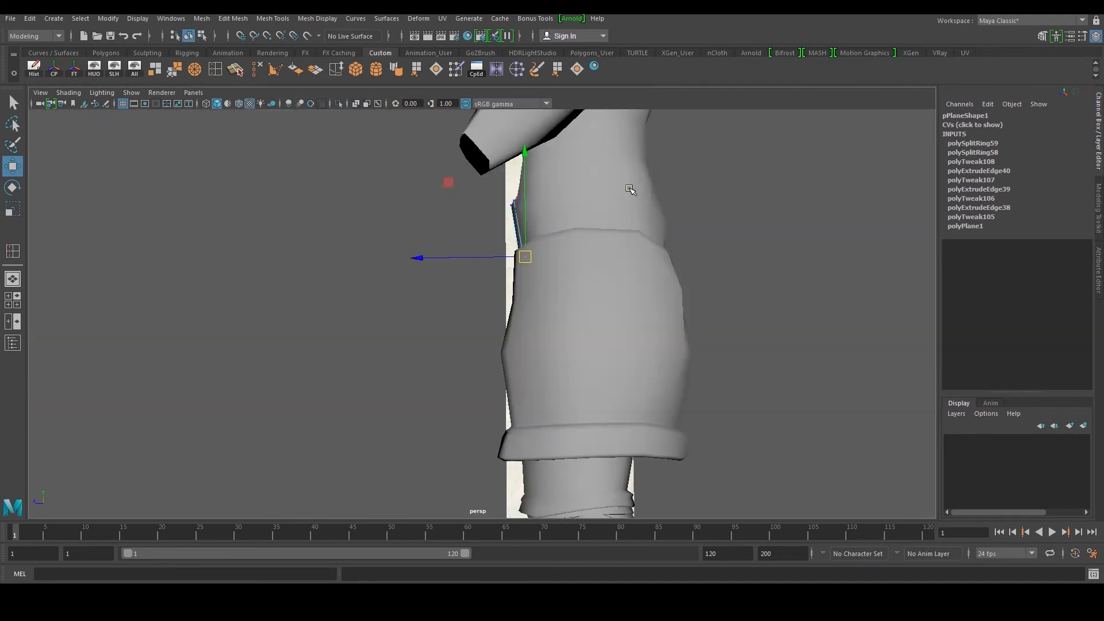
{"action": "left_click_drag", "start_coordinate": [656, 143], "coordinate": [419, 266], "text": "alt"}
{"action": "middle_click_drag", "start_coordinate": [419, 266], "coordinate": [457, 288], "text": "alt"}
{"action": "right_click_drag", "start_coordinate": [434, 259], "coordinate": [434, 292]}
{"action": "left_click", "coordinate": [433, 210]}
{"action": "left_click", "coordinate": [442, 295], "text": "shift"}
{"action": "left_click_drag", "start_coordinate": [443, 296], "coordinate": [502, 326], "text": "alt"}
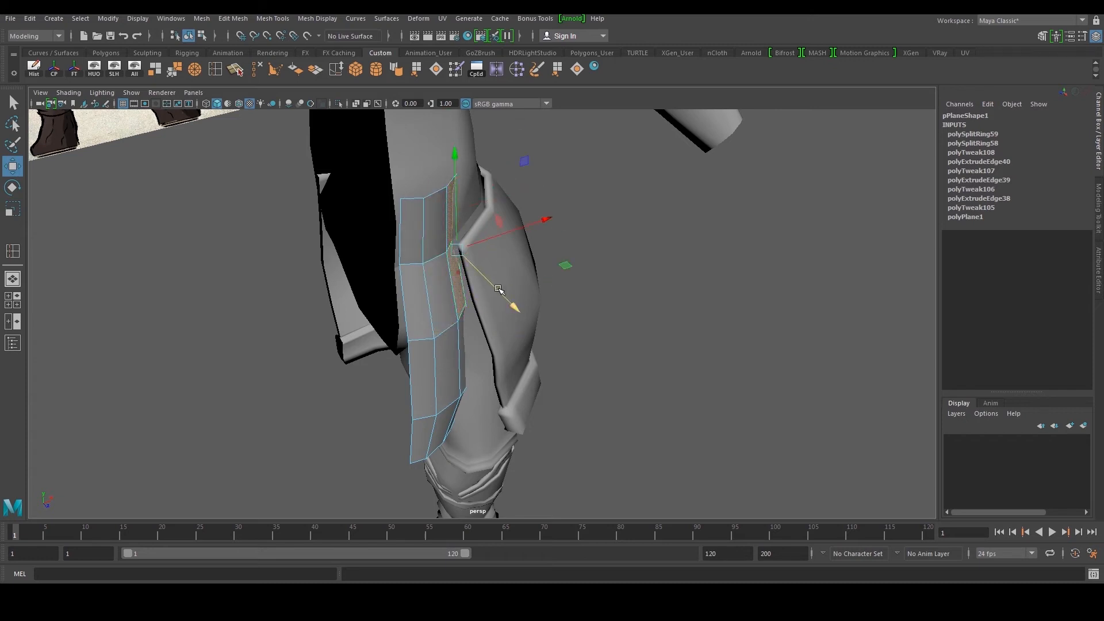
{"action": "left_click_drag", "start_coordinate": [524, 297], "coordinate": [488, 327], "text": "alt"}
Select the panel's lower outer side edges and pull them slightly forward
{"action": "left_click", "coordinate": [486, 333]}
{"action": "left_click", "coordinate": [473, 382], "text": "shift"}
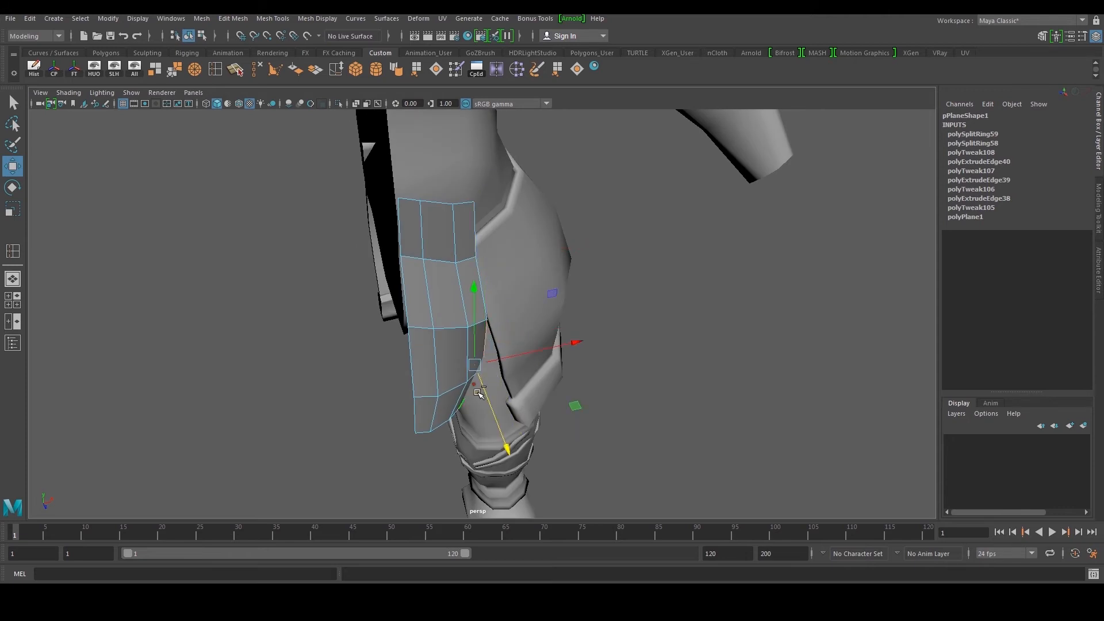
{"action": "left_click_drag", "start_coordinate": [477, 386], "coordinate": [505, 325], "text": "alt"}
{"action": "middle_click_drag", "start_coordinate": [505, 325], "coordinate": [507, 299], "text": "alt"}
{"action": "left_click_drag", "start_coordinate": [533, 369], "coordinate": [540, 373]}
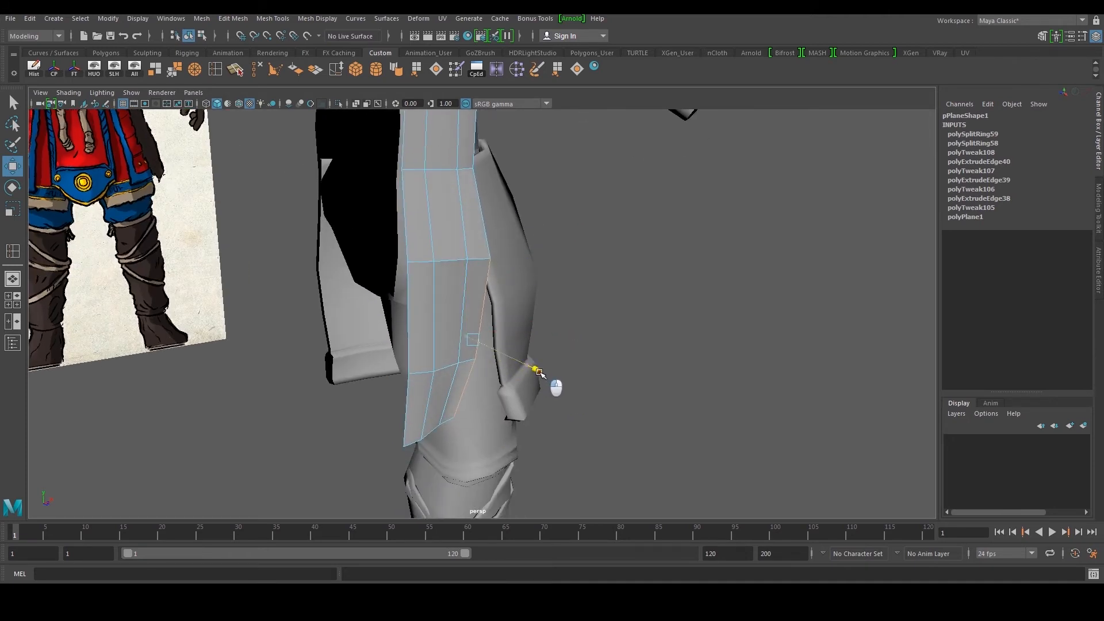
Undo the last change, reduce the edge selection at the panel's lower outer side, and pull the remaining part forward
{"action": "left_click_drag", "start_coordinate": [471, 279], "coordinate": [512, 381], "text": "ctrl"}
{"action": "key", "text": "ctrl+z"}
{"action": "left_click_drag", "start_coordinate": [560, 255], "coordinate": [481, 292], "text": "ctrl"}
{"action": "left_click_drag", "start_coordinate": [523, 415], "coordinate": [536, 434]}
Undo the last change at the panel's lower tip and pull the outer vertices of the row above it slightly forward
{"action": "left_click_drag", "start_coordinate": [561, 386], "coordinate": [438, 375], "text": "alt"}
{"action": "right_click_drag", "start_coordinate": [439, 375], "coordinate": [489, 388], "text": "alt"}
{"action": "middle_click_drag", "start_coordinate": [491, 386], "coordinate": [505, 362], "text": "alt"}
{"action": "right_click_drag", "start_coordinate": [505, 363], "coordinate": [519, 387], "text": "alt"}
{"action": "left_click_drag", "start_coordinate": [519, 388], "coordinate": [469, 409]}
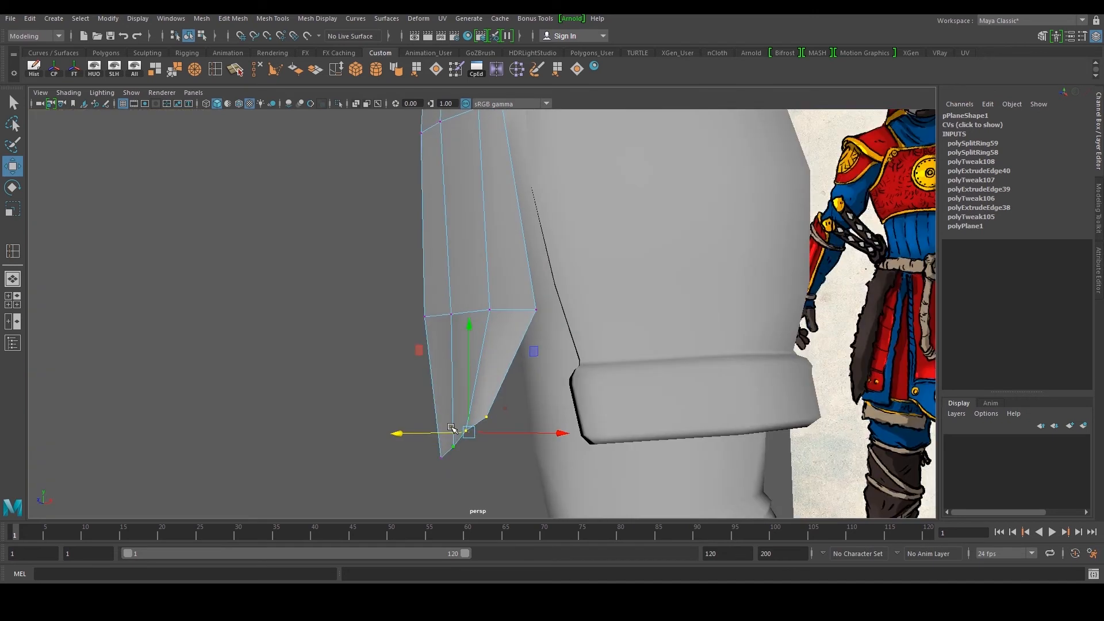
{"action": "right_click_drag", "start_coordinate": [444, 378], "coordinate": [445, 382]}
{"action": "key", "text": "ctrl+z"}
{"action": "left_click_drag", "start_coordinate": [417, 476], "coordinate": [430, 389]}
{"action": "left_click_drag", "start_coordinate": [447, 281], "coordinate": [540, 325]}
{"action": "left_click_drag", "start_coordinate": [433, 307], "coordinate": [411, 309]}
Select the inner vertex beside the panel's outer side on the lower row and shift it sideways to even the spacing
{"action": "left_click_drag", "start_coordinate": [484, 253], "coordinate": [437, 346], "text": "alt"}
{"action": "scroll", "coordinate": [474, 312], "scroll_direction": "up", "scroll_amount": 3}
{"action": "middle_click_drag", "start_coordinate": [500, 381], "coordinate": [483, 220], "text": "alt"}
{"action": "scroll", "coordinate": [482, 224], "scroll_direction": "up", "scroll_amount": 2}
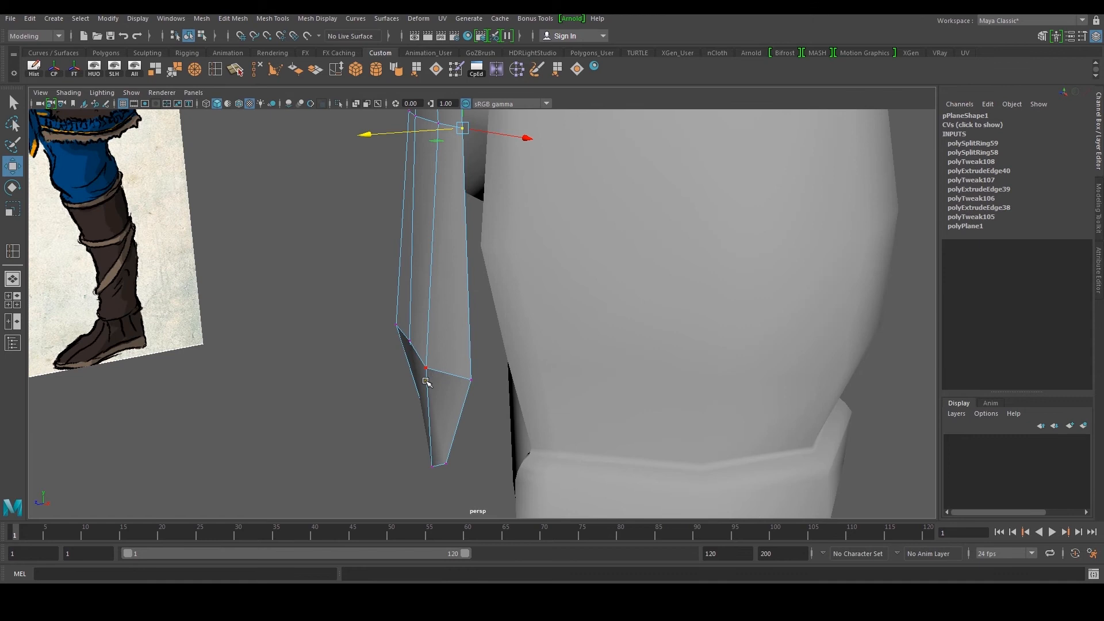
{"action": "left_click_drag", "start_coordinate": [426, 382], "coordinate": [475, 423], "text": "alt"}
{"action": "middle_click_drag", "start_coordinate": [476, 423], "coordinate": [493, 273], "text": "alt"}
{"action": "left_click_drag", "start_coordinate": [308, 385], "coordinate": [484, 360]}
{"action": "scroll", "coordinate": [489, 362], "scroll_direction": "up", "scroll_amount": 1}
{"action": "left_click", "coordinate": [492, 361]}
{"action": "left_click_drag", "start_coordinate": [550, 382], "coordinate": [537, 377]}
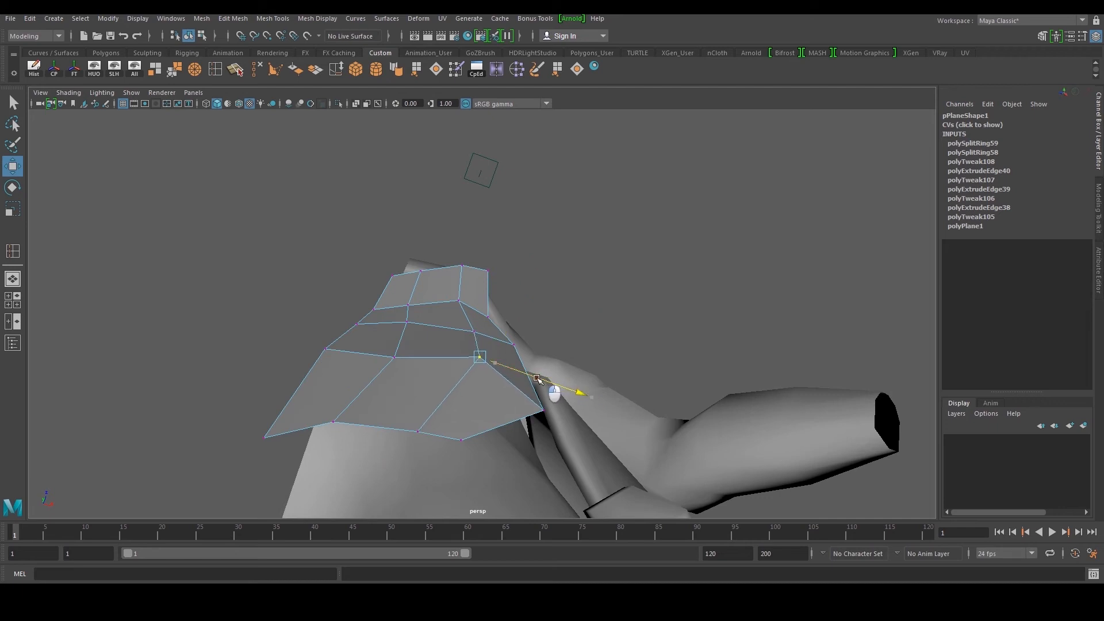
Move two outer vertices of the panel's bottom edge outward and reposition the inner vertex of the row above to round the panel
{"action": "left_click_drag", "start_coordinate": [397, 408], "coordinate": [563, 475]}
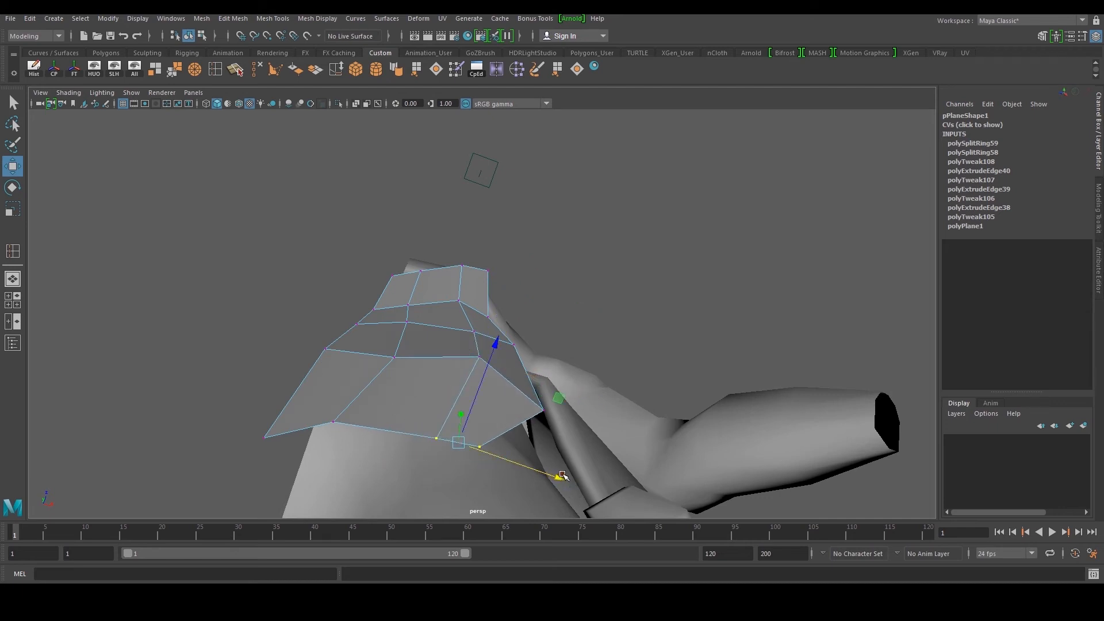
{"action": "left_click_drag", "start_coordinate": [402, 360], "coordinate": [434, 246]}
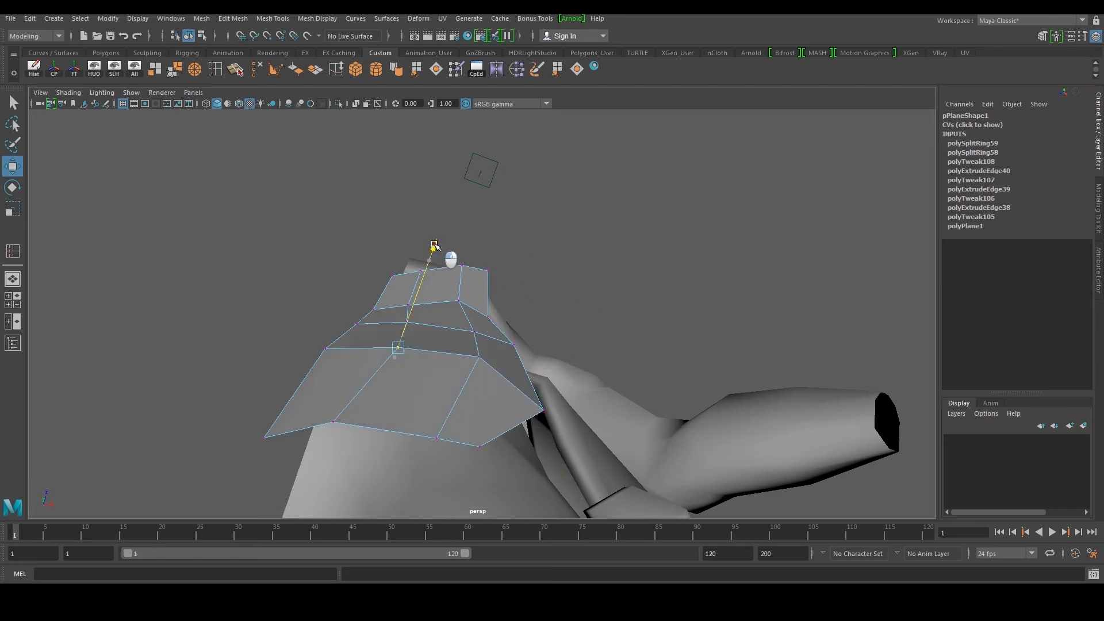
{"action": "left_click_drag", "start_coordinate": [484, 375], "coordinate": [472, 375]}
{"action": "middle_click_drag", "start_coordinate": [454, 371], "coordinate": [461, 463], "text": "alt"}
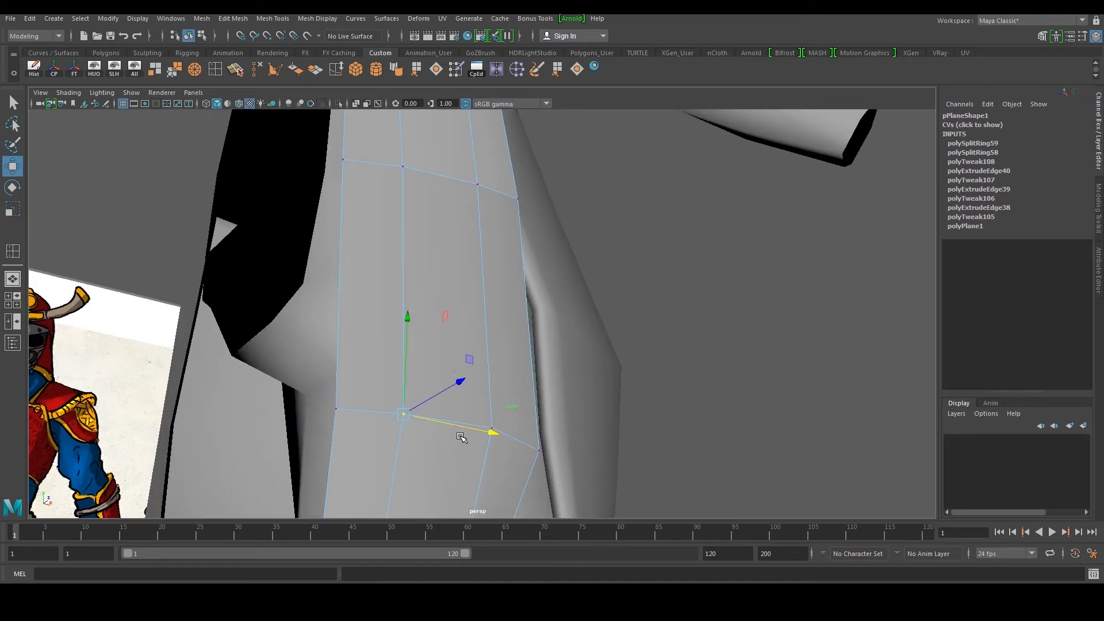
Check the panel's curvature and vertex rows from the front and side, and return to object mode
{"action": "scroll", "coordinate": [460, 463], "scroll_direction": "down", "scroll_amount": 2}
{"action": "left_click_drag", "start_coordinate": [486, 291], "coordinate": [437, 391], "text": "alt"}
{"action": "middle_click_drag", "start_coordinate": [474, 315], "coordinate": [461, 392], "text": "alt"}
{"action": "left_click_drag", "start_coordinate": [488, 278], "coordinate": [416, 351], "text": "alt"}
{"action": "scroll", "coordinate": [447, 321], "scroll_direction": "up", "scroll_amount": 3}
{"action": "left_click", "coordinate": [443, 322]}
{"action": "middle_click_drag", "start_coordinate": [476, 229], "coordinate": [471, 350], "text": "alt"}
{"action": "left_click", "coordinate": [428, 334]}
{"action": "left_click_drag", "start_coordinate": [419, 387], "coordinate": [515, 299], "text": "alt"}
{"action": "right_click_drag", "start_coordinate": [497, 349], "coordinate": [554, 261]}
{"action": "left_click", "coordinate": [584, 334]}
Soften the edges of the skirt panel and check its shading against the body
{"action": "left_click_drag", "start_coordinate": [584, 334], "coordinate": [481, 374], "text": "alt"}
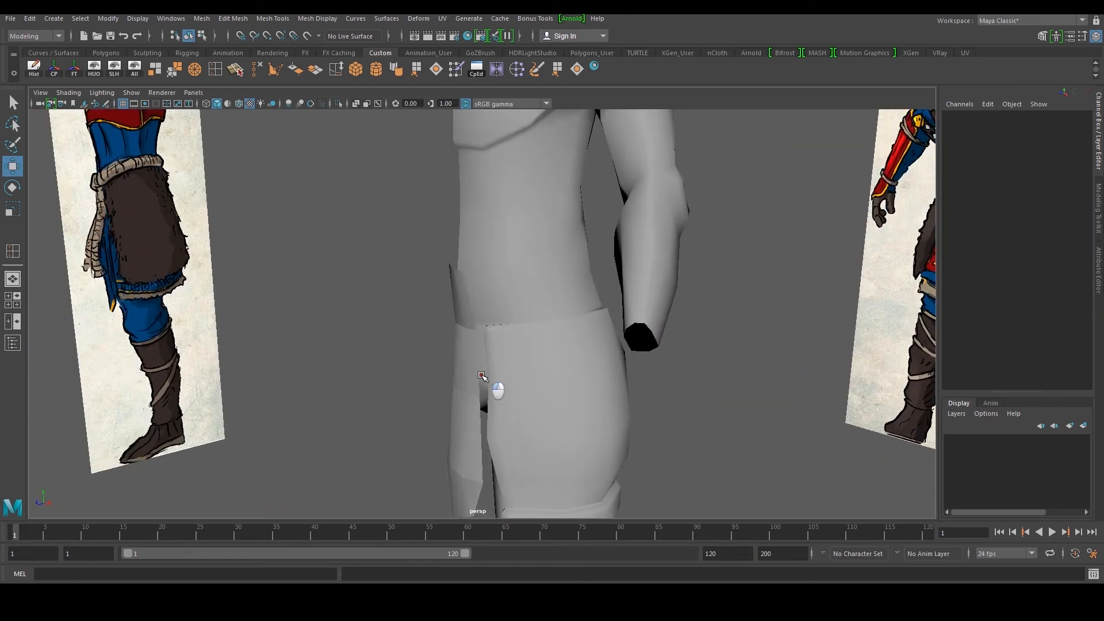
{"action": "left_click", "coordinate": [481, 375]}
{"action": "left_click", "coordinate": [396, 70]}
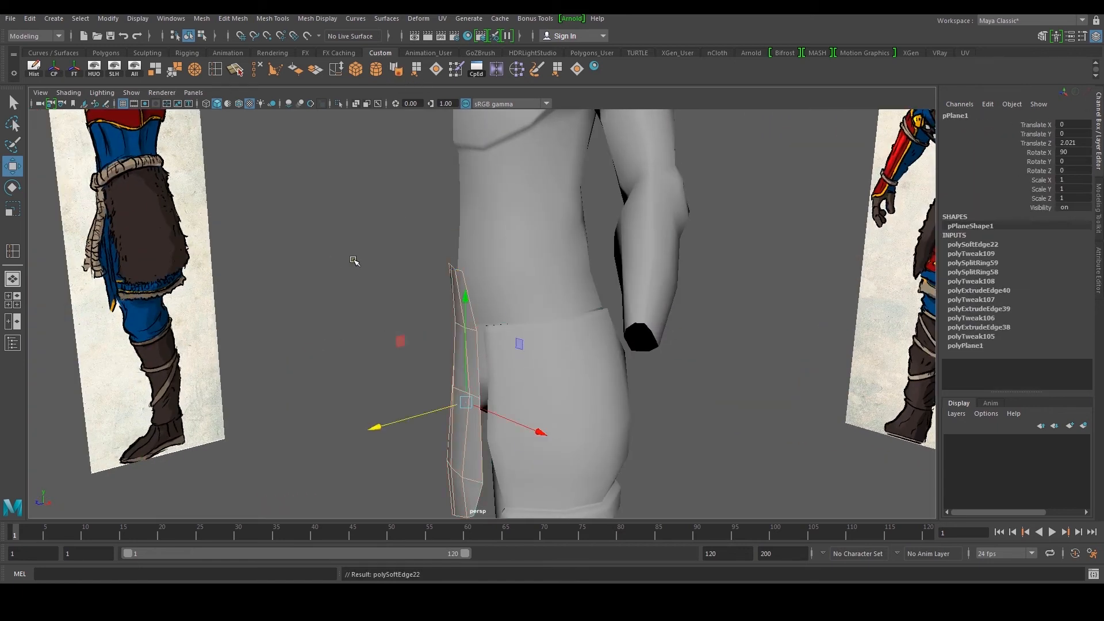
{"action": "left_click", "coordinate": [354, 301]}
{"action": "scroll", "coordinate": [355, 301], "scroll_direction": "down", "scroll_amount": 3}
{"action": "left_click", "coordinate": [469, 357]}
{"action": "left_click_drag", "start_coordinate": [437, 373], "coordinate": [482, 349], "text": "alt"}
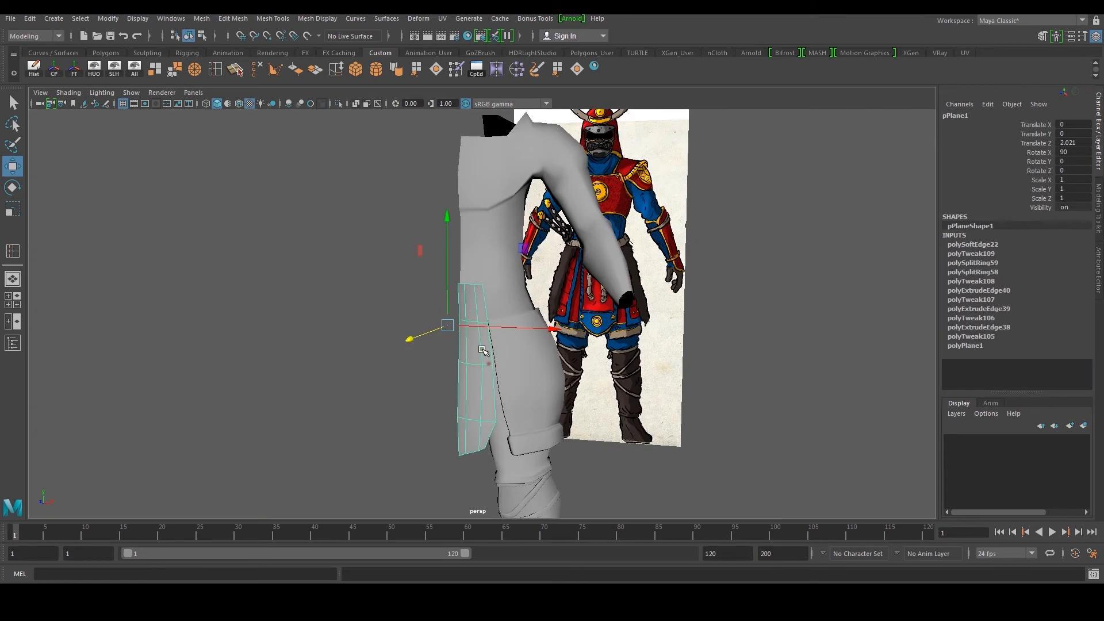
{"action": "scroll", "coordinate": [468, 310], "scroll_direction": "up", "scroll_amount": 4}
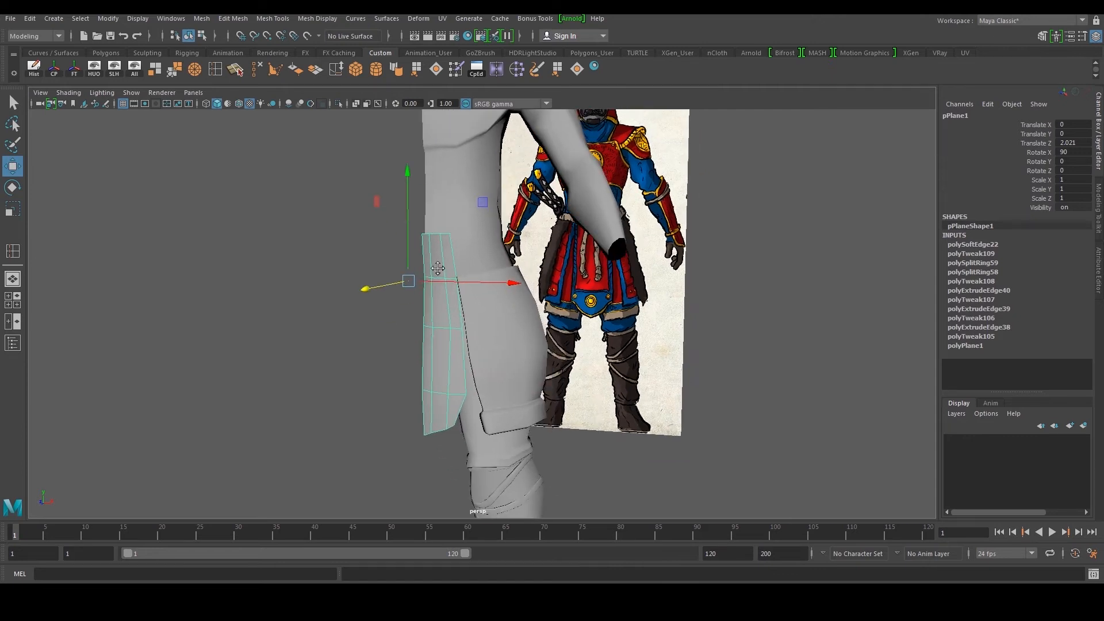
Extrude all the panel's faces to give the cloth thickness and reverse its normals
{"action": "right_click_drag", "start_coordinate": [434, 270], "coordinate": [431, 304]}
{"action": "scroll", "coordinate": [432, 305], "scroll_direction": "down", "scroll_amount": 5}
{"action": "left_click_drag", "start_coordinate": [367, 195], "coordinate": [576, 458]}
{"action": "left_click_drag", "start_coordinate": [551, 409], "coordinate": [525, 377], "text": "alt"}
{"action": "right_click_drag", "start_coordinate": [447, 332], "coordinate": [438, 340], "text": "shift"}
{"action": "left_click_drag", "start_coordinate": [343, 204], "coordinate": [531, 257]}
{"action": "left_click_drag", "start_coordinate": [493, 300], "coordinate": [441, 251]}
{"action": "middle_click_drag", "start_coordinate": [441, 251], "coordinate": [435, 282], "text": "alt"}
{"action": "right_click_drag", "start_coordinate": [435, 282], "coordinate": [490, 260]}
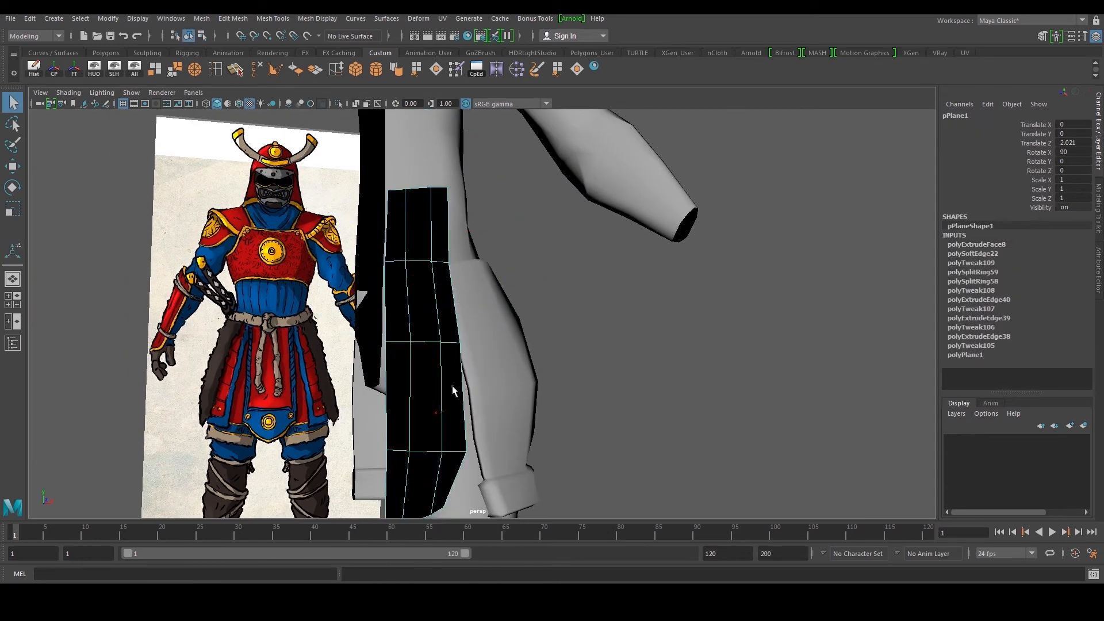
{"action": "left_click", "coordinate": [295, 71]}
{"action": "key", "text": "w"}
Select the panel's top vertices and scale them vertically in the front view to level the upper edge under the belt
{"action": "right_click_drag", "start_coordinate": [412, 201], "coordinate": [380, 196]}
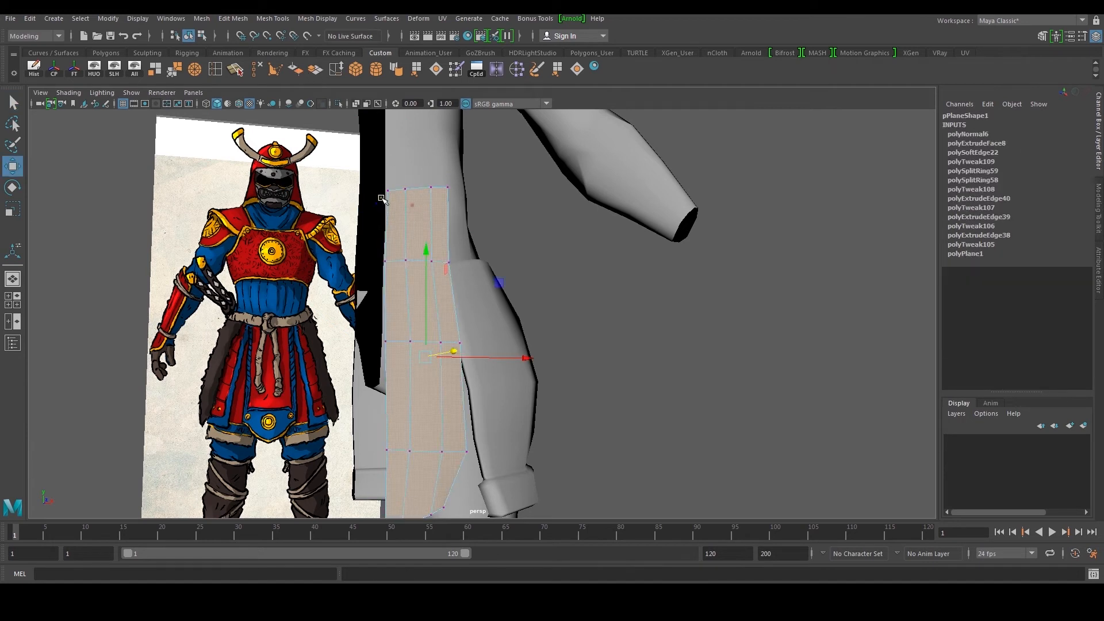
{"action": "left_click_drag", "start_coordinate": [376, 172], "coordinate": [506, 222]}
{"action": "key", "text": "space"}
{"action": "key", "text": "space"}
{"action": "middle_click_drag", "start_coordinate": [340, 333], "coordinate": [335, 389], "text": "alt"}
{"action": "scroll", "coordinate": [362, 333], "scroll_direction": "up", "scroll_amount": 2}
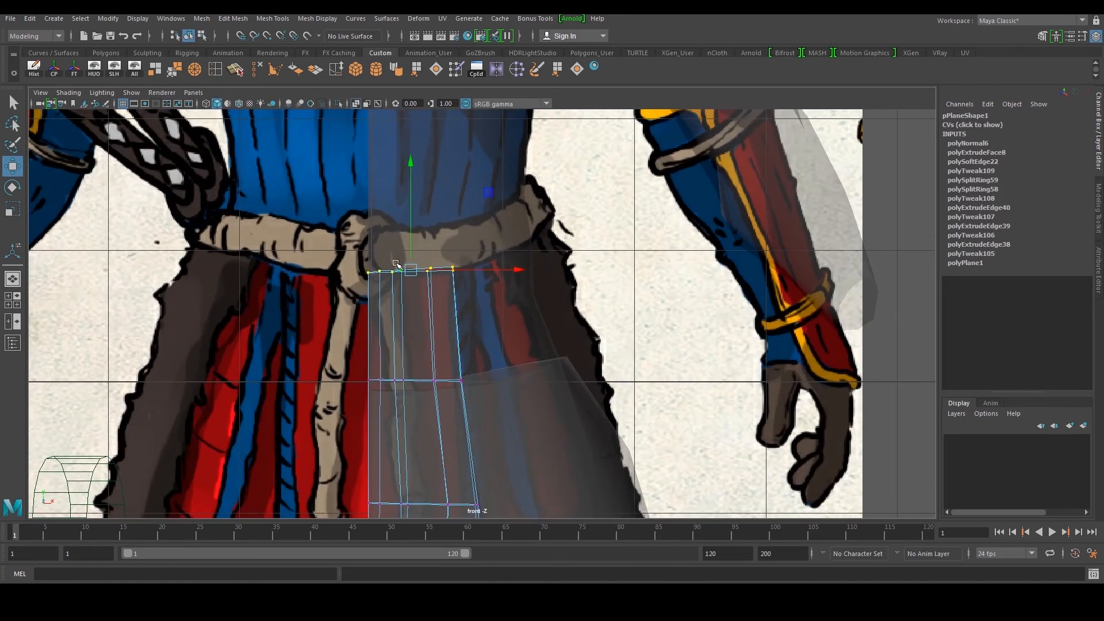
{"action": "key", "text": "r"}
{"action": "key", "text": "r"}
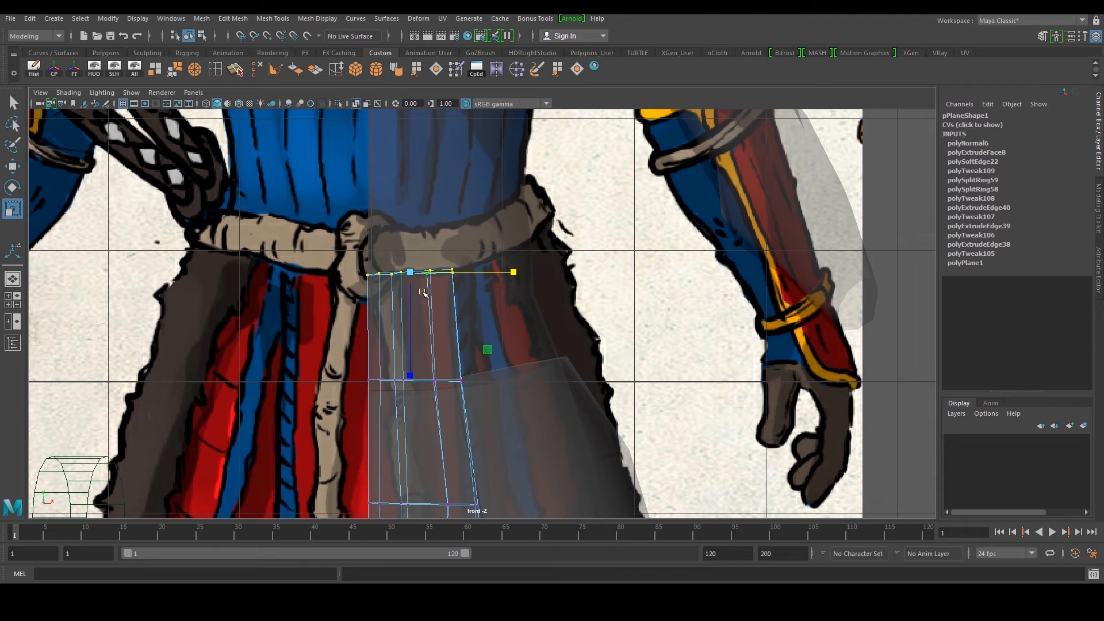
{"action": "left_click_drag", "start_coordinate": [408, 370], "coordinate": [419, 301]}
{"action": "key", "text": "space"}
{"action": "key", "text": "space"}
Return the panel to object mode and insert a new edge loop starting at its upper outer corner
{"action": "left_click", "coordinate": [689, 236]}
{"action": "left_click_drag", "start_coordinate": [689, 236], "coordinate": [410, 236], "text": "alt"}
{"action": "right_click_drag", "start_coordinate": [411, 236], "coordinate": [454, 196]}
{"action": "left_click_drag", "start_coordinate": [454, 199], "coordinate": [465, 245], "text": "alt"}
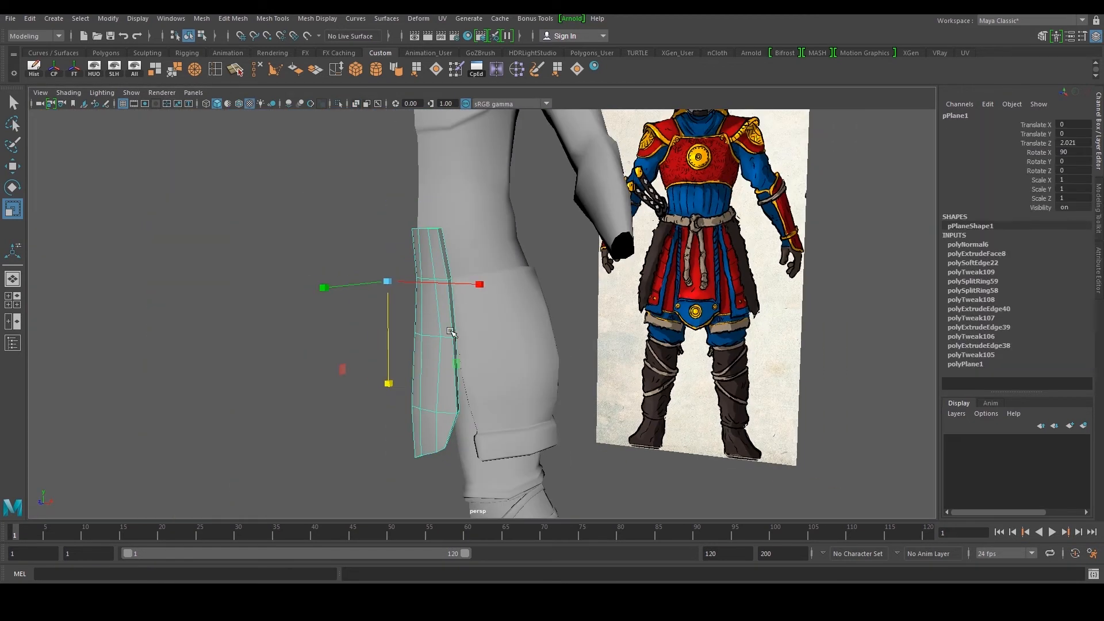
{"action": "scroll", "coordinate": [453, 322], "scroll_direction": "up", "scroll_amount": 3}
{"action": "middle_click_drag", "start_coordinate": [332, 169], "coordinate": [347, 253], "text": "alt"}
{"action": "left_click", "coordinate": [216, 69]}
{"action": "left_click_drag", "start_coordinate": [461, 207], "coordinate": [425, 253], "text": "alt"}
{"action": "scroll", "coordinate": [403, 230], "scroll_direction": "up", "scroll_amount": 2}
{"action": "left_click_drag", "start_coordinate": [377, 213], "coordinate": [375, 226]}
Select the upper edges along the panel's front outer border and move them slightly inward
{"action": "key", "text": "r"}
{"action": "left_click", "coordinate": [384, 423]}
{"action": "left_click", "coordinate": [405, 367]}
{"action": "double_click", "coordinate": [406, 324]}
{"action": "left_click_drag", "start_coordinate": [381, 483], "coordinate": [383, 484]}
{"action": "left_click", "coordinate": [419, 391]}
{"action": "left_click", "coordinate": [391, 314], "text": "shift"}
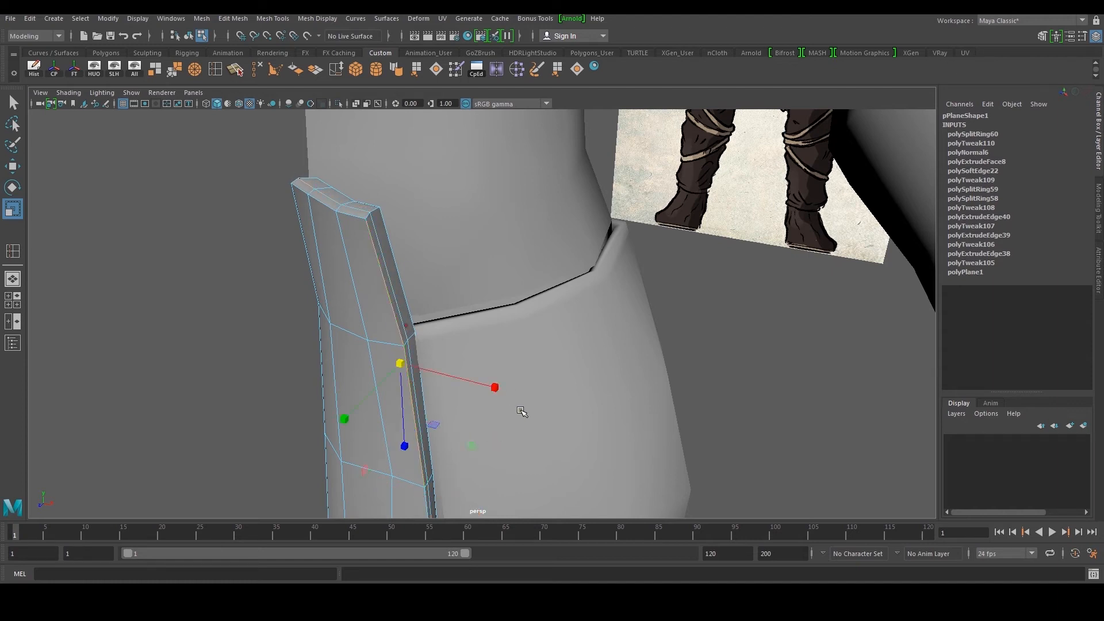
{"action": "key", "text": "w"}
{"action": "left_click_drag", "start_coordinate": [501, 390], "coordinate": [492, 390]}
Select the lower edge along the panel's front outer border and nudge it slightly inward
{"action": "middle_click_drag", "start_coordinate": [493, 389], "coordinate": [475, 320], "text": "alt"}
{"action": "scroll", "coordinate": [476, 320], "scroll_direction": "down", "scroll_amount": 2}
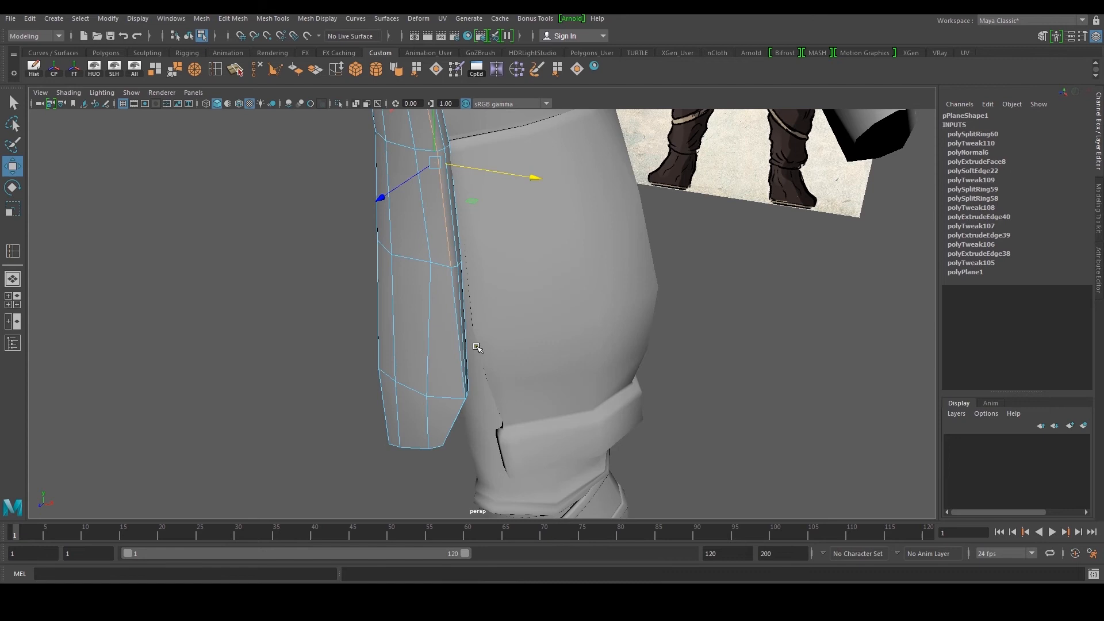
{"action": "left_click", "coordinate": [462, 360]}
{"action": "left_click_drag", "start_coordinate": [563, 364], "coordinate": [561, 364]}
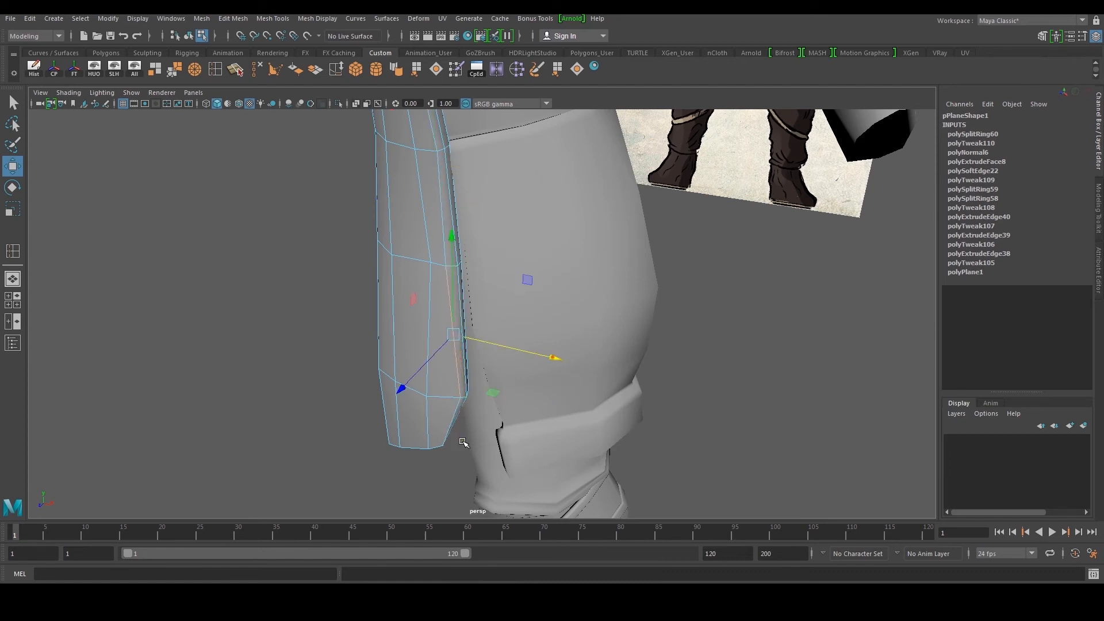
Select the front edges along the panel's slanted hem, raise them slightly, and return to object mode
{"action": "middle_click_drag", "start_coordinate": [443, 446], "coordinate": [467, 361], "text": "alt"}
{"action": "left_click_drag", "start_coordinate": [467, 361], "coordinate": [478, 298], "text": "alt"}
{"action": "middle_click_drag", "start_coordinate": [478, 298], "coordinate": [489, 272], "text": "alt"}
{"action": "scroll", "coordinate": [489, 272], "scroll_direction": "up", "scroll_amount": 4}
{"action": "left_click", "coordinate": [475, 394]}
{"action": "left_click", "coordinate": [446, 407], "text": "shift"}
{"action": "left_click_drag", "start_coordinate": [449, 300], "coordinate": [450, 293]}
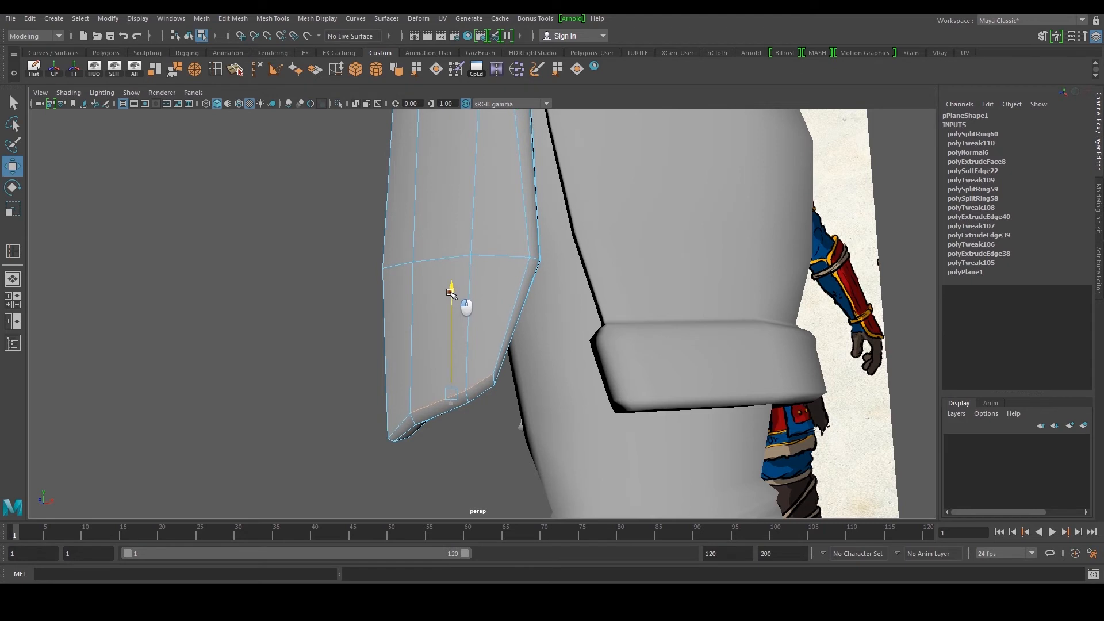
{"action": "scroll", "coordinate": [496, 216], "scroll_direction": "down", "scroll_amount": 4}
{"action": "right_click_drag", "start_coordinate": [495, 215], "coordinate": [542, 198]}
Examine the front skirt and its pointed blue hem on the reference image and compare it with the modelled panel
{"action": "left_click_drag", "start_coordinate": [501, 225], "coordinate": [528, 225], "text": "alt"}
{"action": "middle_click_drag", "start_coordinate": [527, 224], "coordinate": [404, 359], "text": "alt"}
{"action": "scroll", "coordinate": [418, 344], "scroll_direction": "down", "scroll_amount": 3}
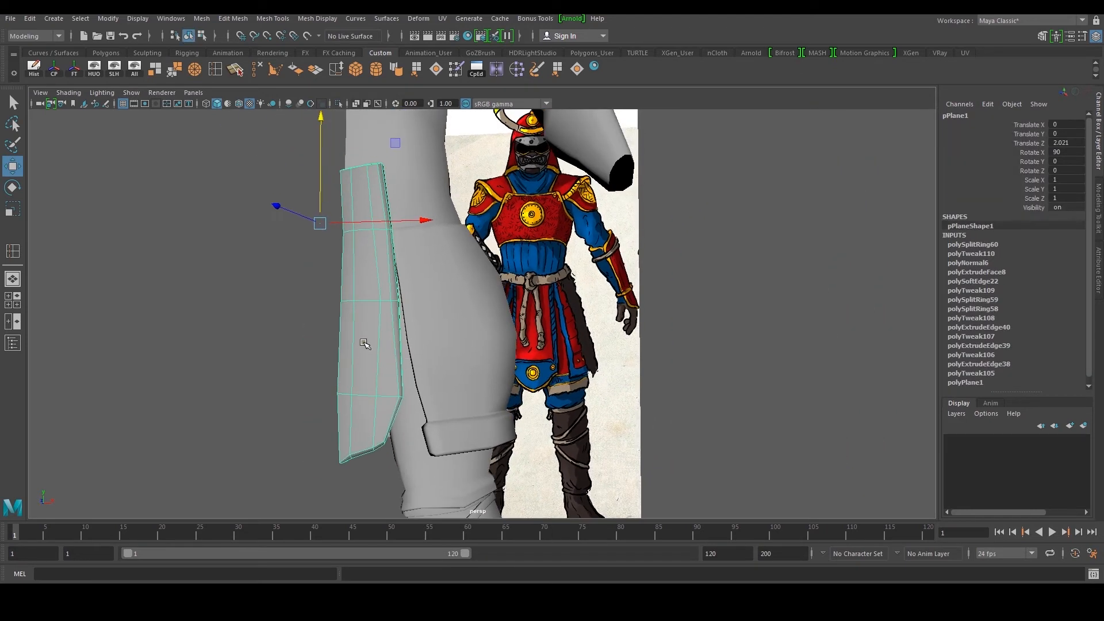
{"action": "scroll", "coordinate": [517, 407], "scroll_direction": "up", "scroll_amount": 5}
{"action": "scroll", "coordinate": [574, 381], "scroll_direction": "down", "scroll_amount": 2}
{"action": "middle_click_drag", "start_coordinate": [598, 379], "coordinate": [322, 371], "text": "alt"}
{"action": "scroll", "coordinate": [494, 417], "scroll_direction": "up", "scroll_amount": 6}
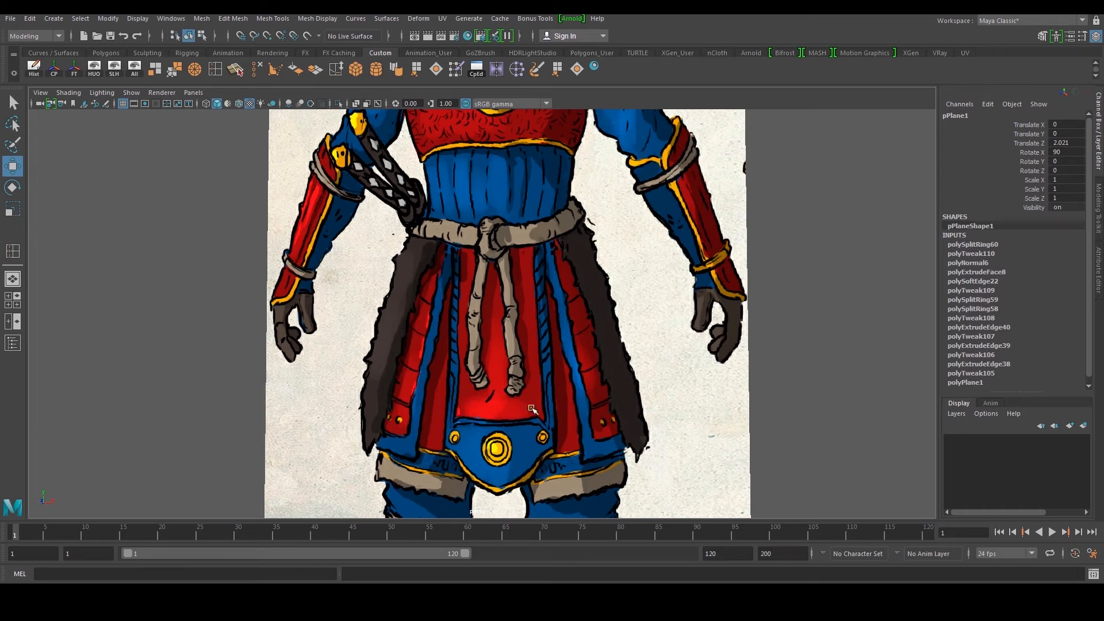
{"action": "right_click_drag", "start_coordinate": [526, 341], "coordinate": [305, 347], "text": "alt"}
{"action": "middle_click_drag", "start_coordinate": [305, 347], "coordinate": [385, 290], "text": "alt"}
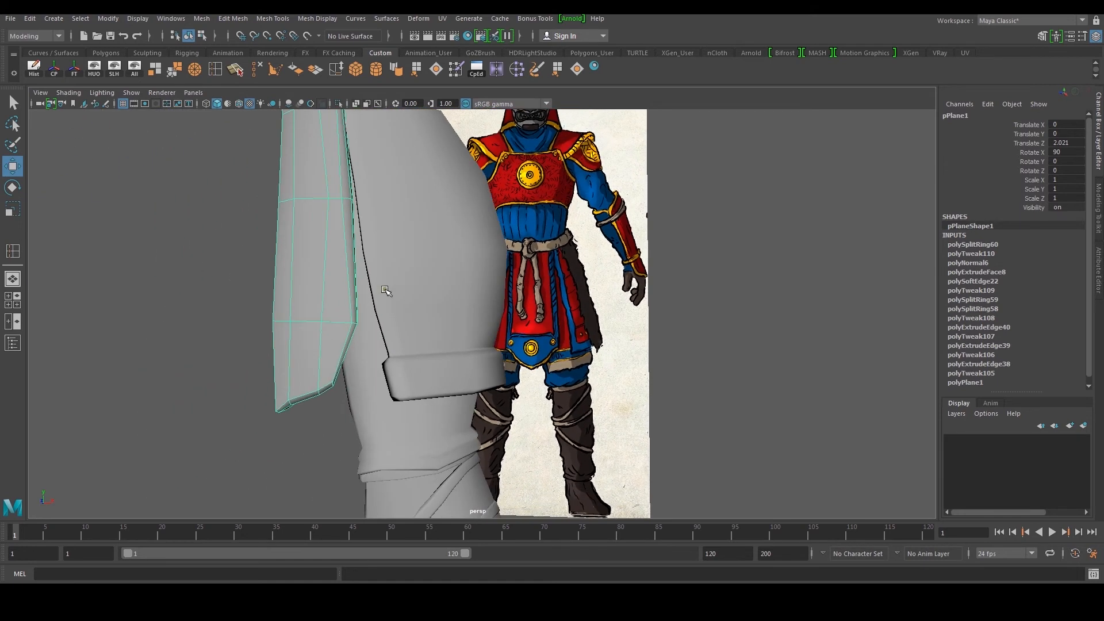
{"action": "right_click_drag", "start_coordinate": [322, 338], "coordinate": [332, 337], "text": "alt"}
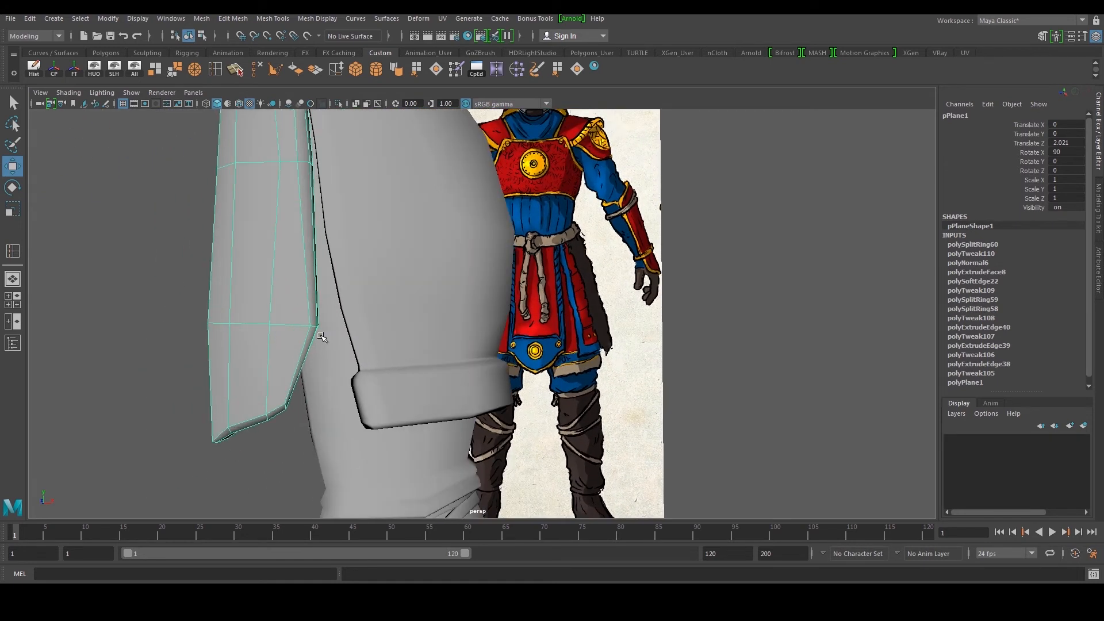
{"action": "middle_click_drag", "start_coordinate": [321, 337], "coordinate": [344, 344], "text": "alt"}
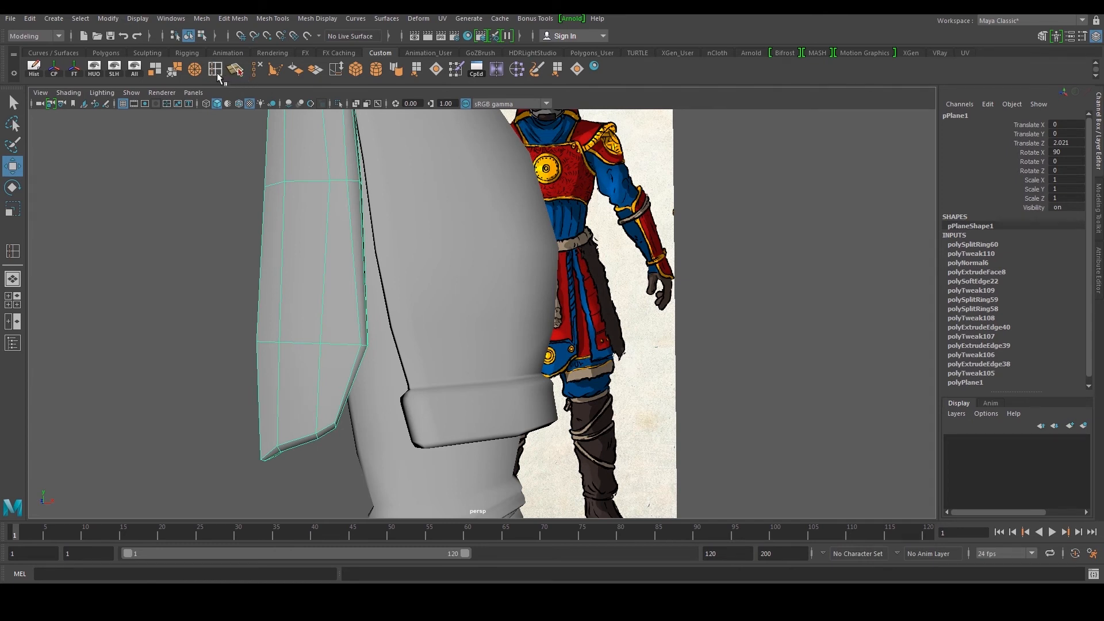
Hide everything except the skirt panel and center its pivot
{"action": "left_click_drag", "start_coordinate": [351, 155], "coordinate": [298, 174], "text": "alt"}
{"action": "middle_click_drag", "start_coordinate": [281, 174], "coordinate": [384, 120], "text": "alt"}
{"action": "left_click", "coordinate": [90, 67]}
{"action": "left_click_drag", "start_coordinate": [172, 241], "coordinate": [311, 271], "text": "alt"}
{"action": "left_click", "coordinate": [52, 69]}
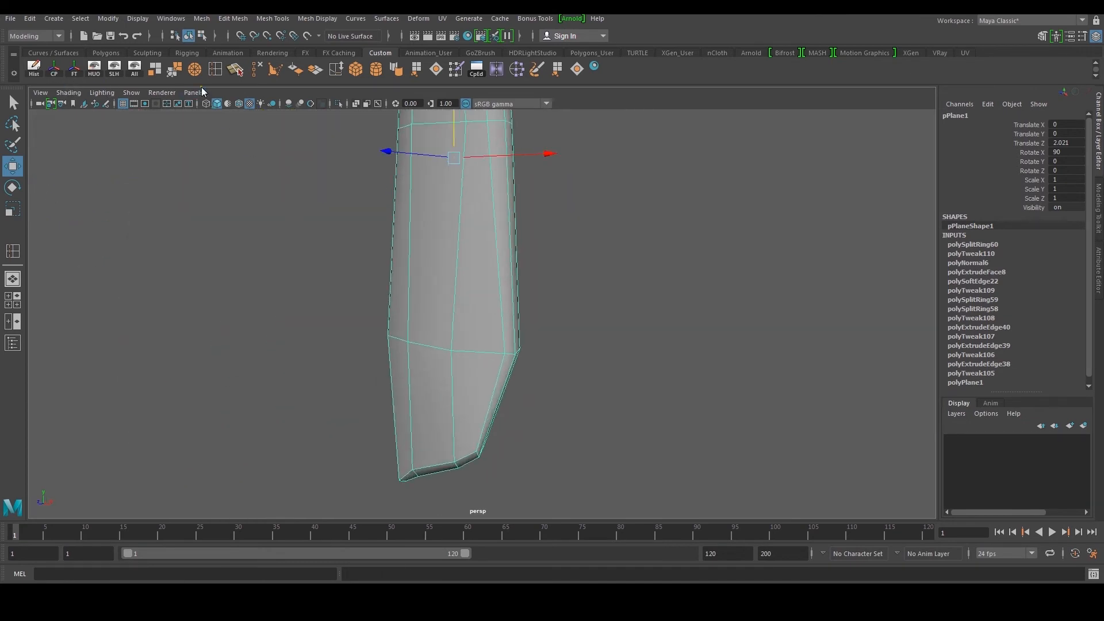
Cut a new edge path on the panel's front from the lower outer corner down along the slanted hem to the inner edge
{"action": "left_click", "coordinate": [232, 74]}
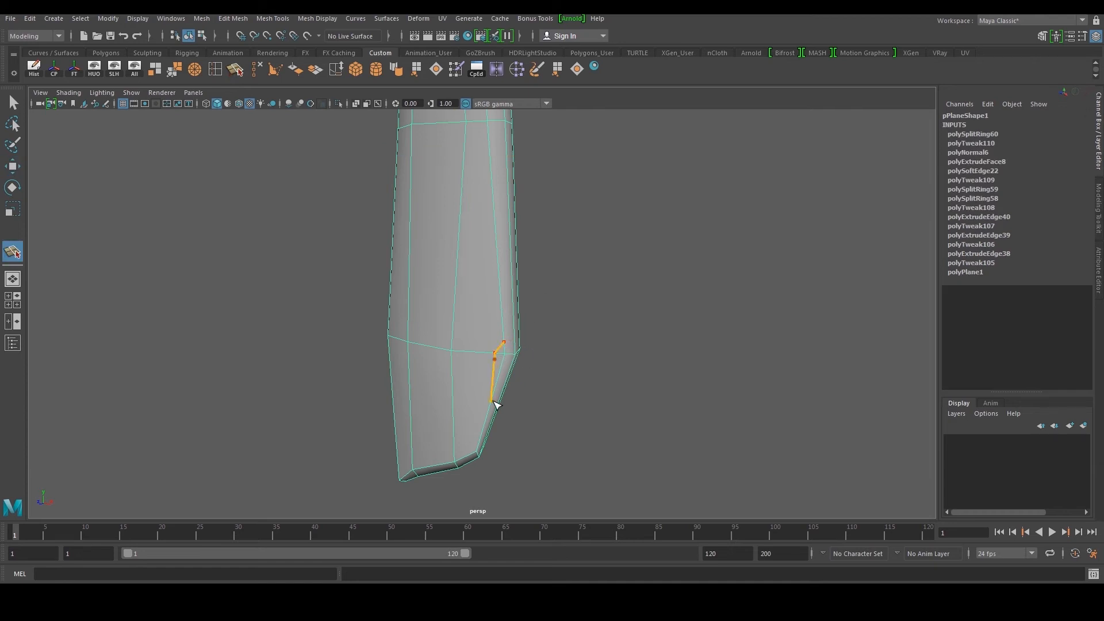
{"action": "left_click_drag", "start_coordinate": [451, 444], "coordinate": [545, 377], "text": "alt"}
{"action": "middle_click_drag", "start_coordinate": [544, 377], "coordinate": [459, 460], "text": "alt"}
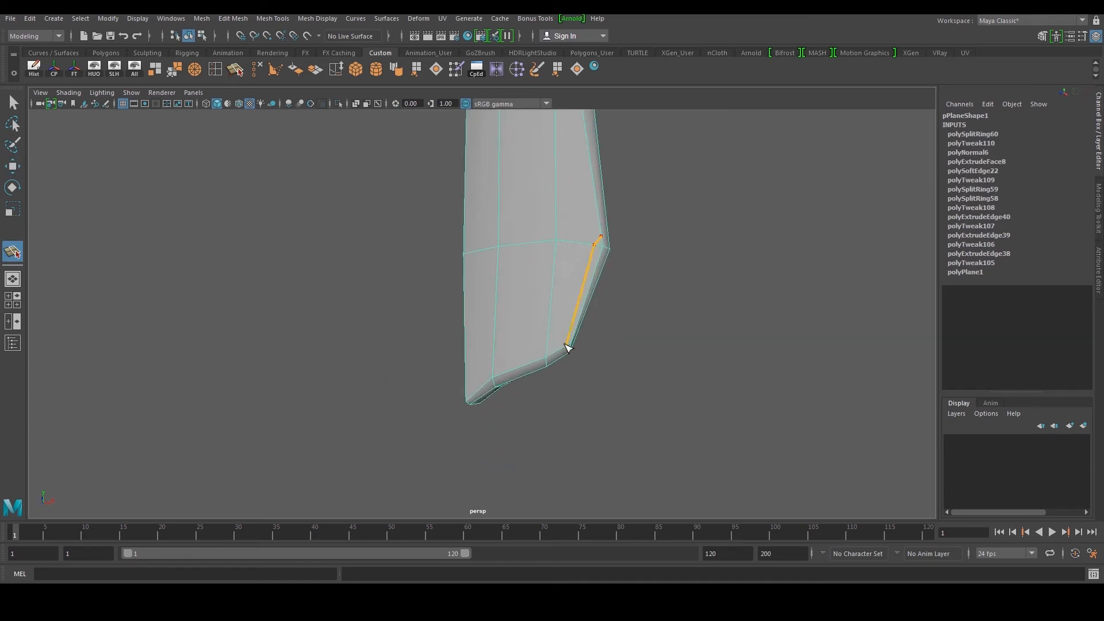
{"action": "left_click", "coordinate": [494, 365]}
{"action": "left_click", "coordinate": [467, 376]}
{"action": "key", "text": "w"}
{"action": "left_click_drag", "start_coordinate": [551, 292], "coordinate": [525, 302], "text": "alt"}
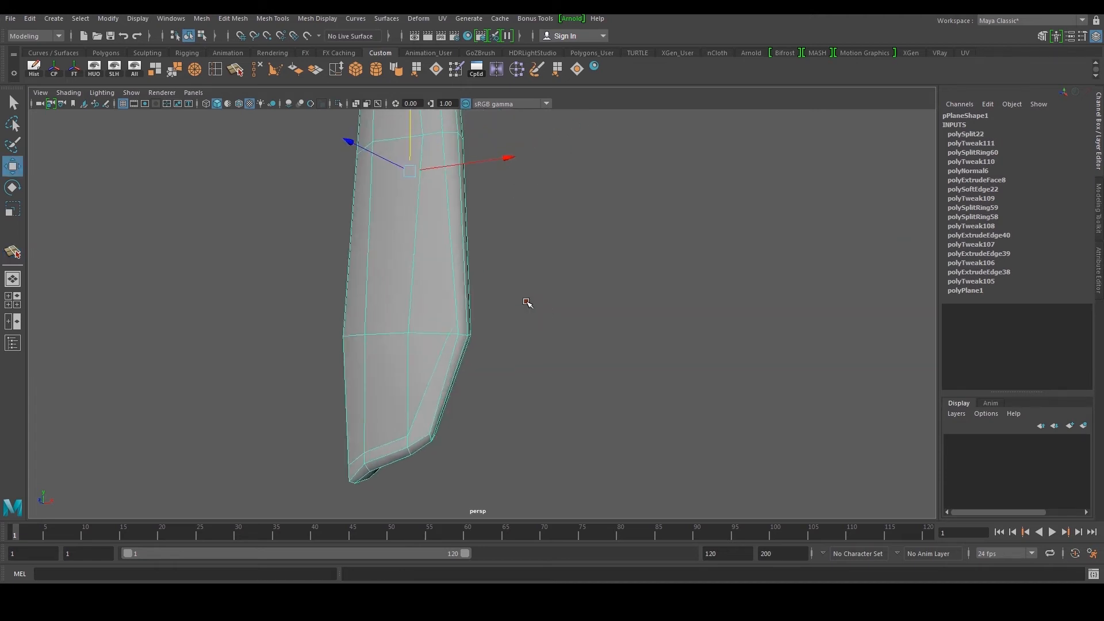
Cut an edge path from the lower outer corner around the thickness and across the back, just above the existing row
{"action": "scroll", "coordinate": [514, 307], "scroll_direction": "up", "scroll_amount": 2}
{"action": "key", "text": "y"}
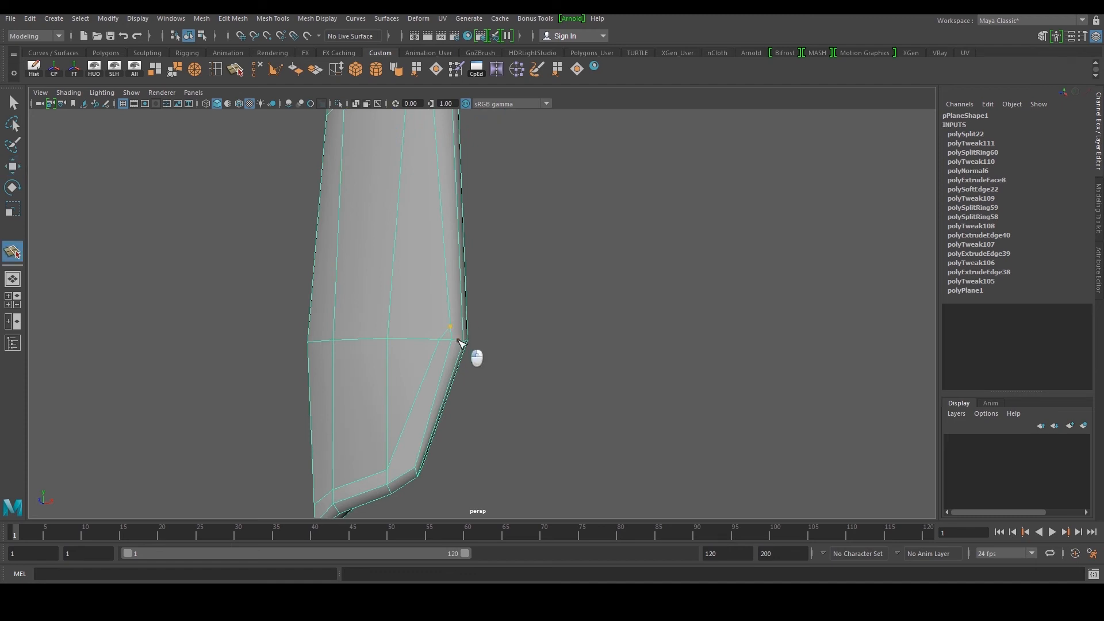
{"action": "left_click_drag", "start_coordinate": [461, 328], "coordinate": [283, 335], "text": "alt"}
{"action": "middle_click_drag", "start_coordinate": [283, 335], "coordinate": [526, 304], "text": "alt"}
{"action": "left_click_drag", "start_coordinate": [526, 304], "coordinate": [351, 327], "text": "alt"}
{"action": "middle_click_drag", "start_coordinate": [253, 381], "coordinate": [296, 372], "text": "alt"}
{"action": "left_click", "coordinate": [317, 350]}
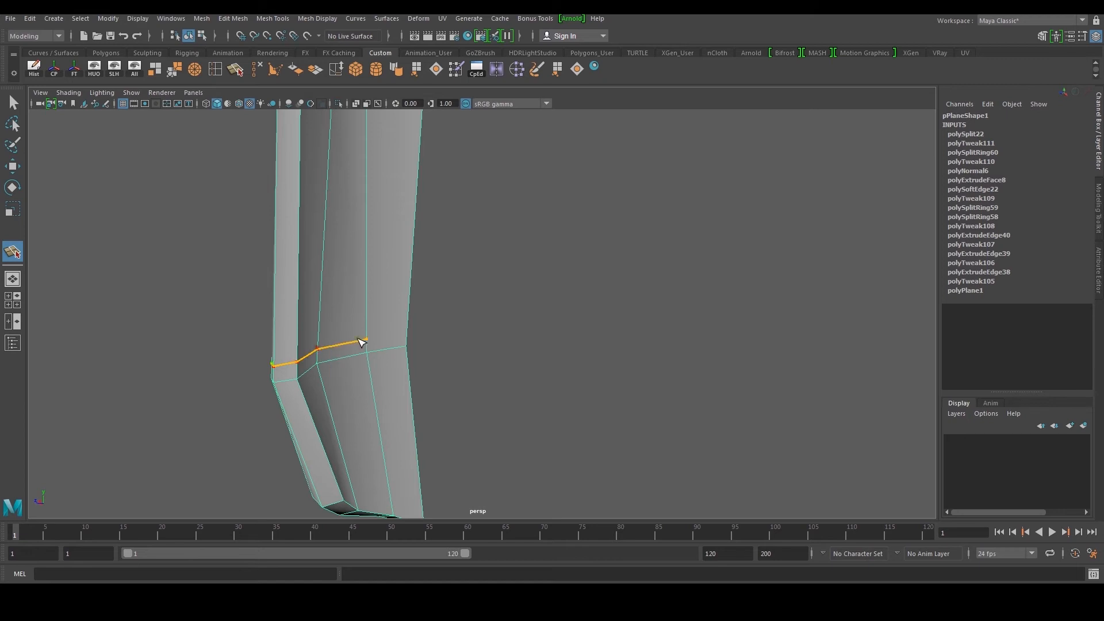
{"action": "left_click", "coordinate": [403, 330]}
{"action": "key", "text": "w"}
Delete the extra short edge on the panel's front at the lower outer corner
{"action": "left_click_drag", "start_coordinate": [379, 343], "coordinate": [531, 325], "text": "alt"}
{"action": "middle_click_drag", "start_coordinate": [532, 326], "coordinate": [445, 347], "text": "alt"}
{"action": "left_click_drag", "start_coordinate": [446, 347], "coordinate": [535, 347], "text": "alt"}
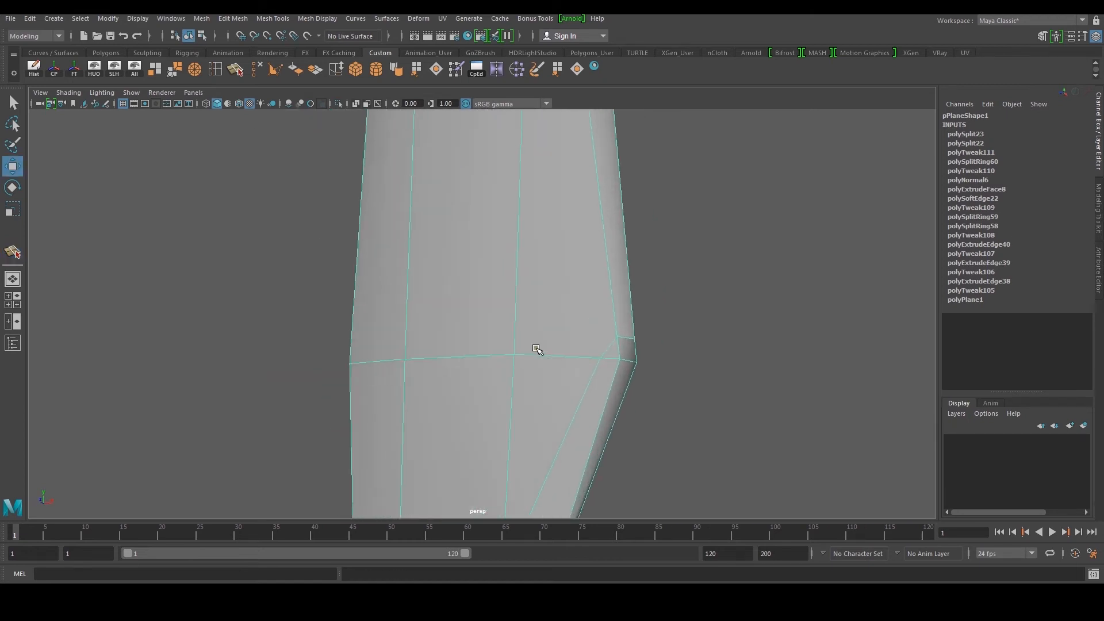
{"action": "left_click", "coordinate": [614, 361]}
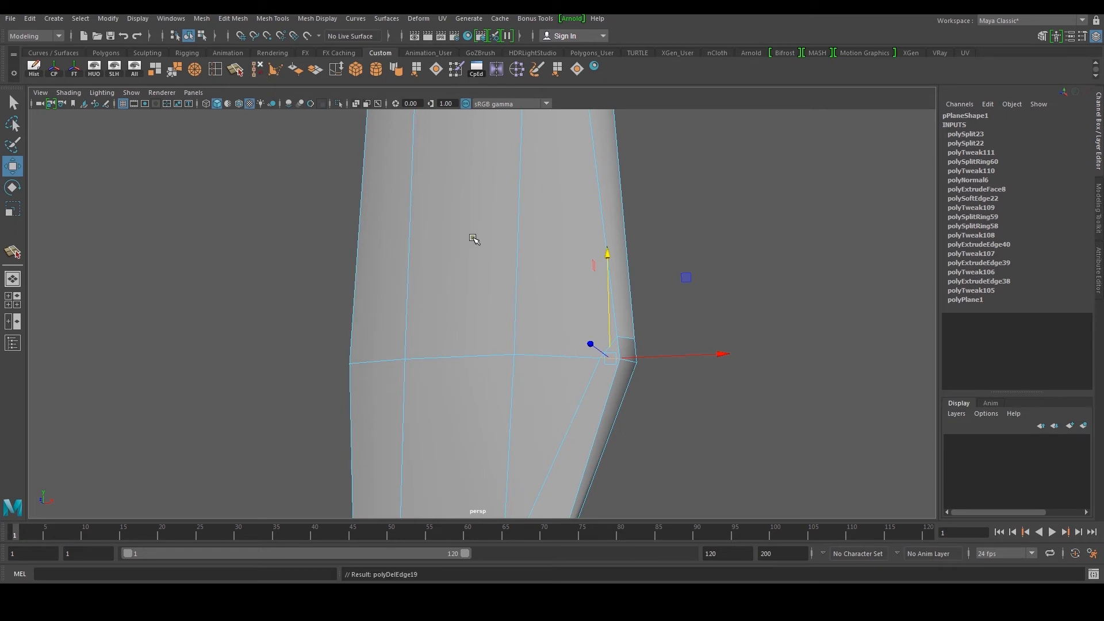
{"action": "key", "text": "Delete"}
{"action": "left_click_drag", "start_coordinate": [498, 273], "coordinate": [490, 271], "text": "alt"}
Cut a matching edge path around the outer corner's thickness and across the back, just below the existing row
{"action": "left_click", "coordinate": [238, 71]}
{"action": "left_click", "coordinate": [516, 330]}
{"action": "left_click_drag", "start_coordinate": [541, 352], "coordinate": [315, 392], "text": "alt"}
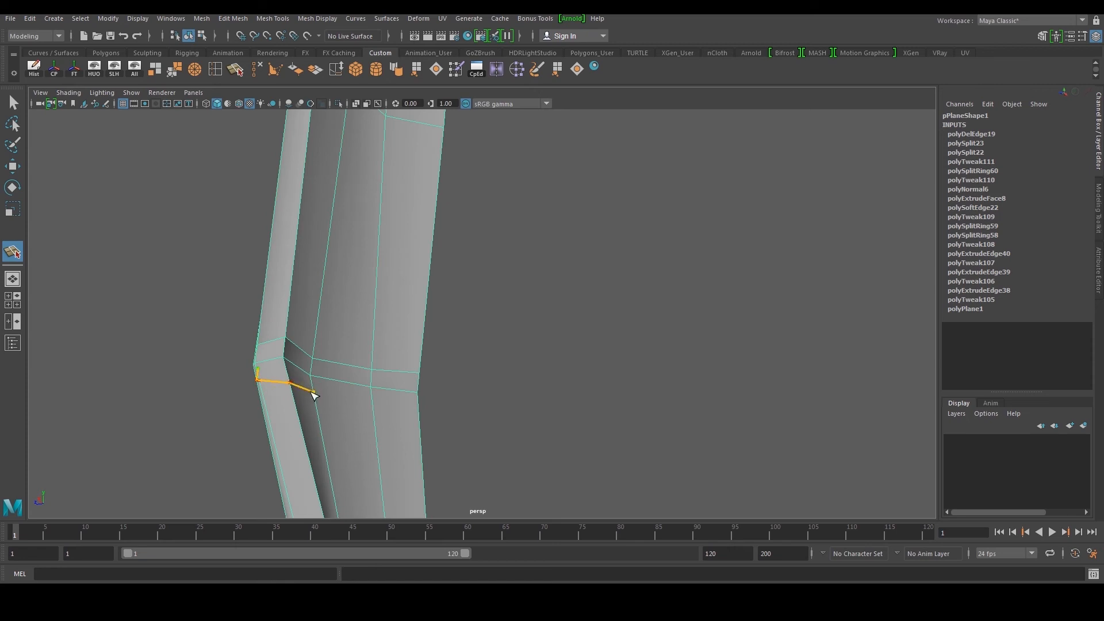
{"action": "left_click", "coordinate": [420, 440]}
{"action": "key", "text": "w"}
{"action": "left_click_drag", "start_coordinate": [419, 443], "coordinate": [538, 319], "text": "alt"}
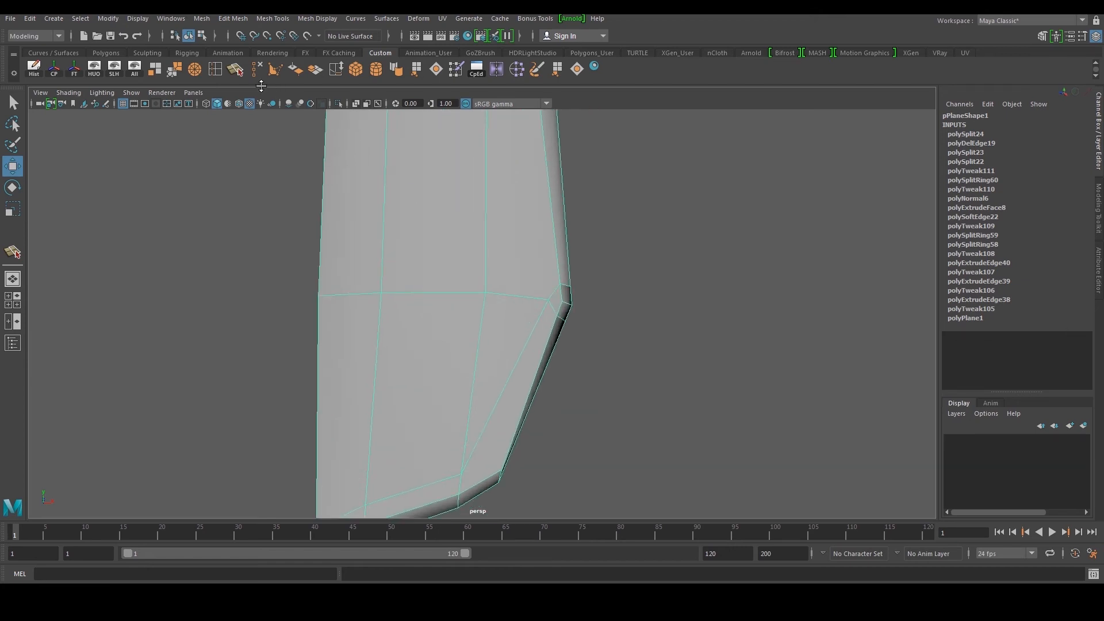
Insert supporting edge loops beside the panel's outer corner and along the front of the bottom hem
{"action": "left_click", "coordinate": [215, 70]}
{"action": "scroll", "coordinate": [512, 291], "scroll_direction": "up", "scroll_amount": 2}
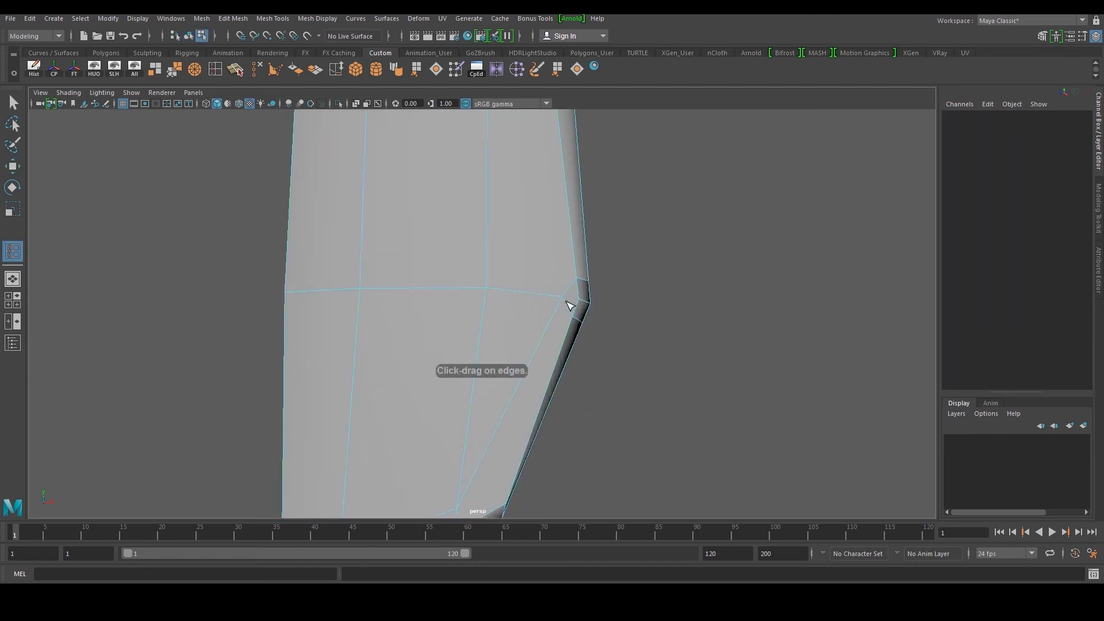
{"action": "left_click", "coordinate": [570, 305]}
{"action": "left_click_drag", "start_coordinate": [575, 306], "coordinate": [474, 443], "text": "alt"}
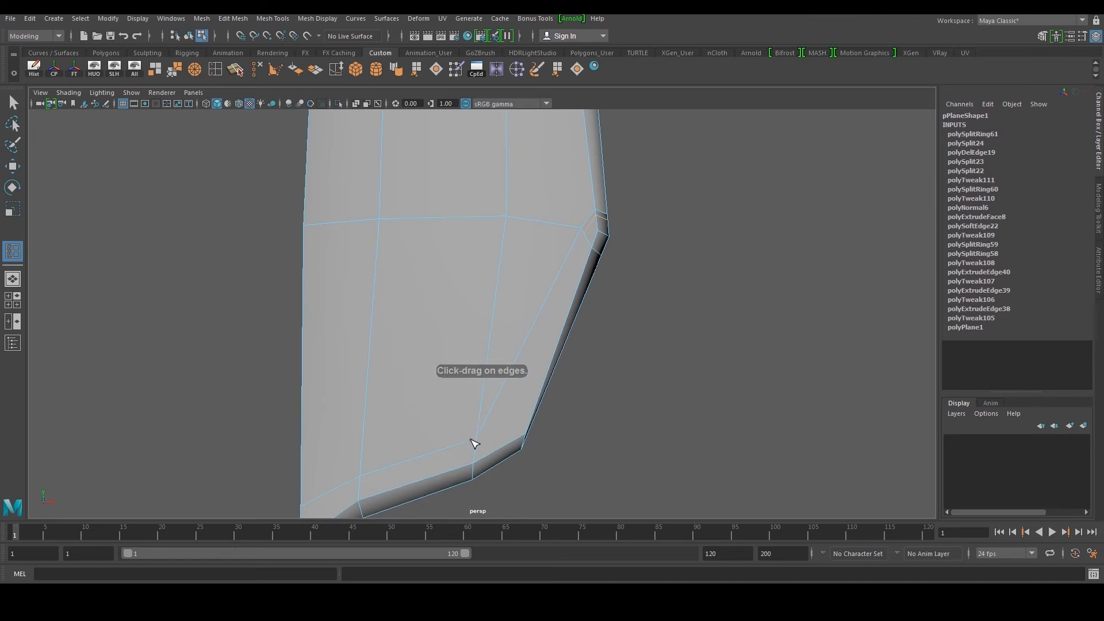
{"action": "left_click", "coordinate": [477, 445]}
{"action": "left_click", "coordinate": [235, 70]}
{"action": "left_click", "coordinate": [583, 233]}
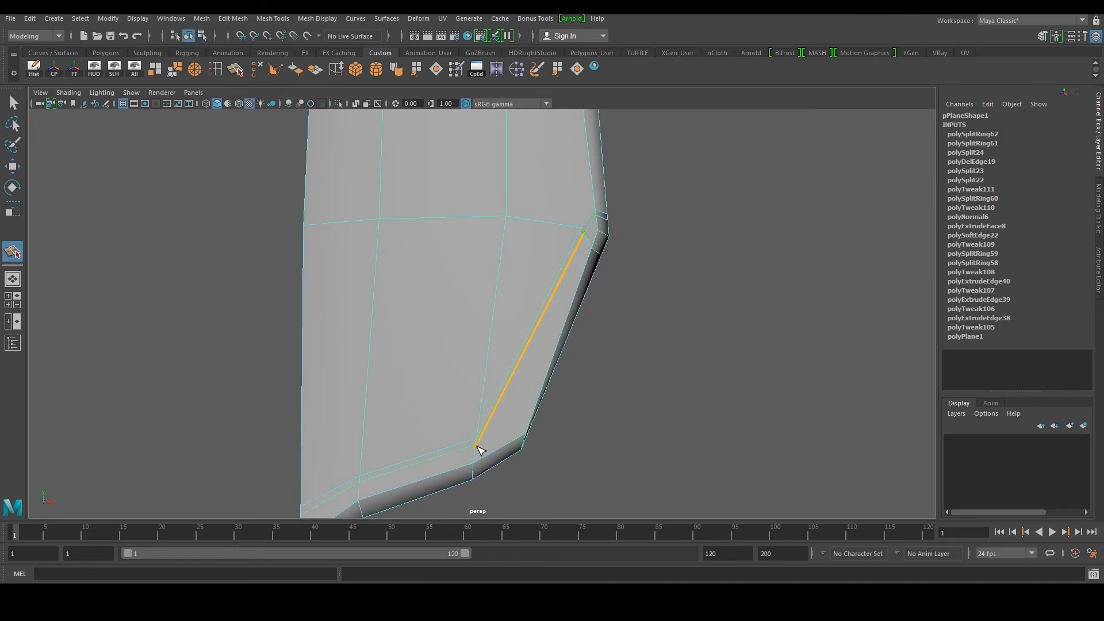
{"action": "left_click", "coordinate": [516, 439]}
{"action": "key", "text": "w"}
{"action": "scroll", "coordinate": [521, 419], "scroll_direction": "up", "scroll_amount": 2}
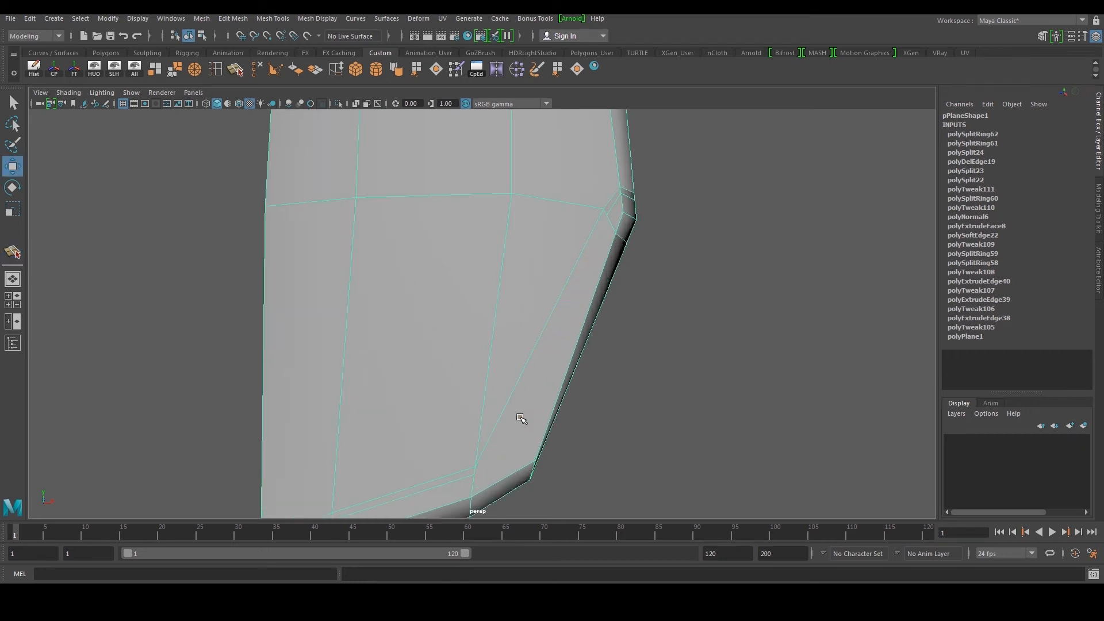
Cut a short edge from the lower end of the slanted side to the slanted border row on the panel's front
{"action": "key", "text": "y"}
{"action": "left_click", "coordinate": [537, 459]}
{"action": "left_click", "coordinate": [505, 418]}
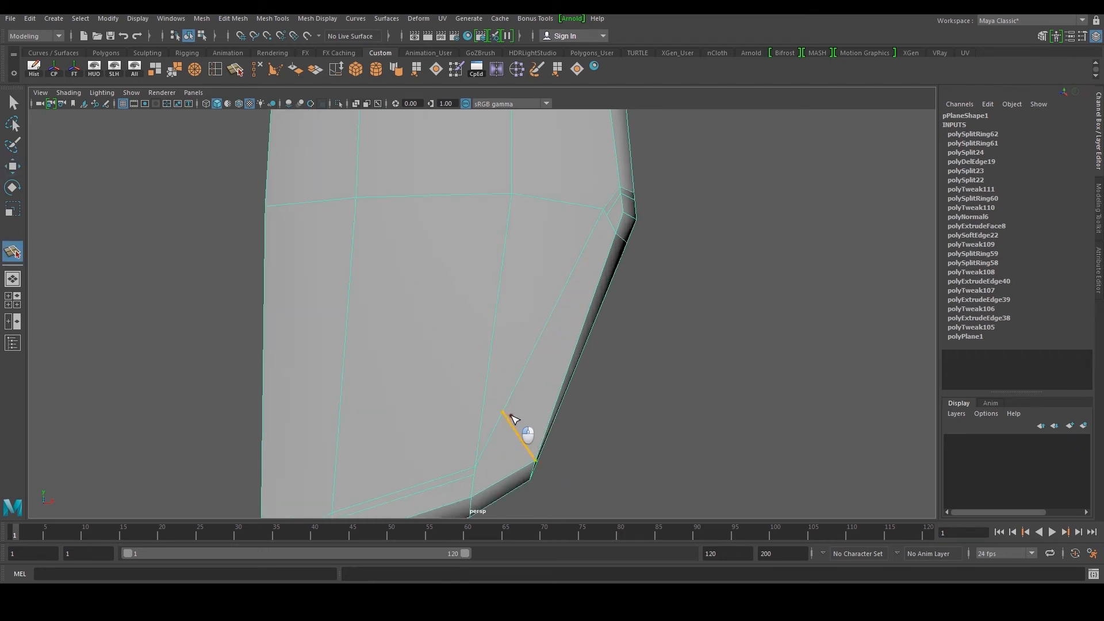
{"action": "key", "text": "w"}
{"action": "key", "text": "y"}
{"action": "left_click", "coordinate": [543, 459]}
{"action": "key", "text": "w"}
{"action": "key", "text": "y"}
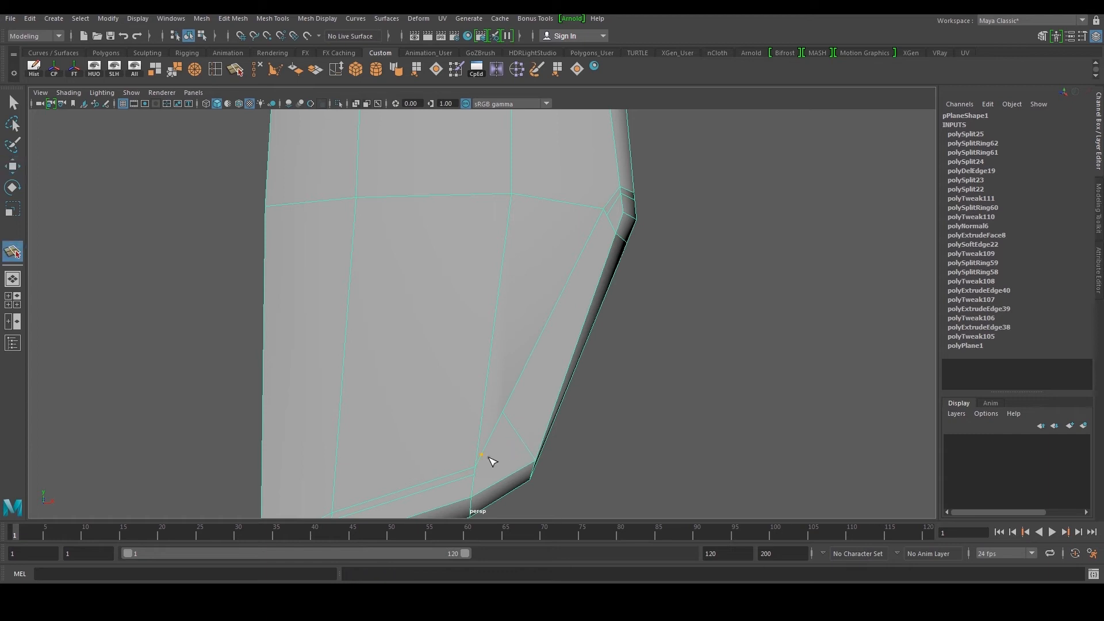
Cut a second edge row beside the slanted border, running from the hem's extra row up to the outer corner
{"action": "left_click", "coordinate": [474, 475]}
{"action": "left_click", "coordinate": [508, 417]}
{"action": "key", "text": "w"}
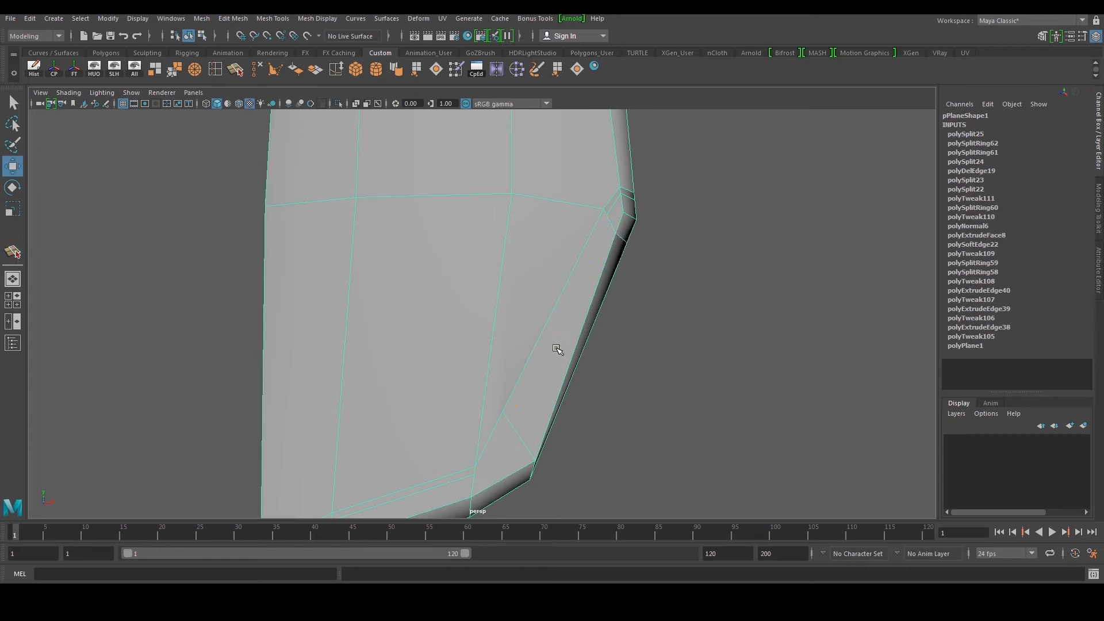
{"action": "key", "text": "y"}
{"action": "left_click", "coordinate": [475, 475]}
{"action": "left_click", "coordinate": [508, 419]}
{"action": "key", "text": "w"}
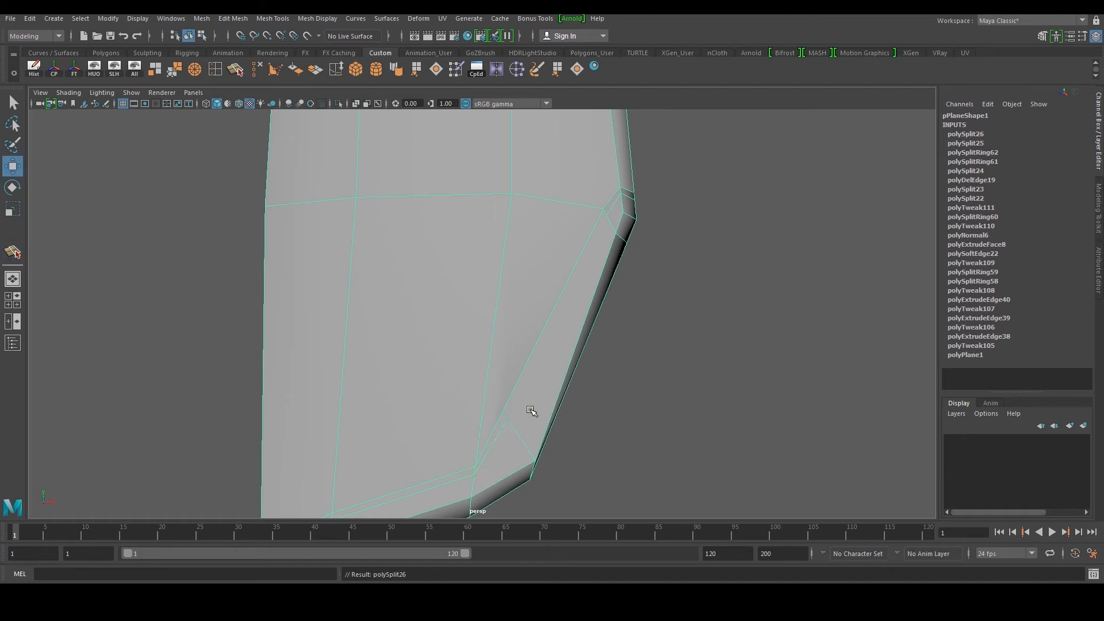
{"action": "key", "text": "y"}
{"action": "left_click", "coordinate": [508, 419]}
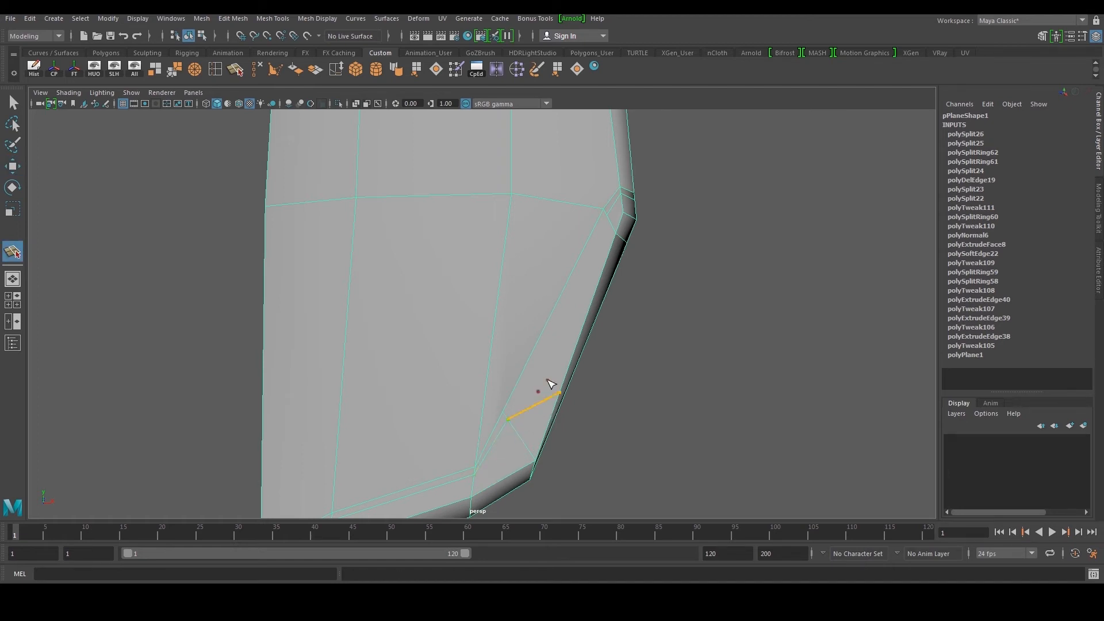
{"action": "left_click", "coordinate": [605, 216]}
{"action": "key", "text": "w"}
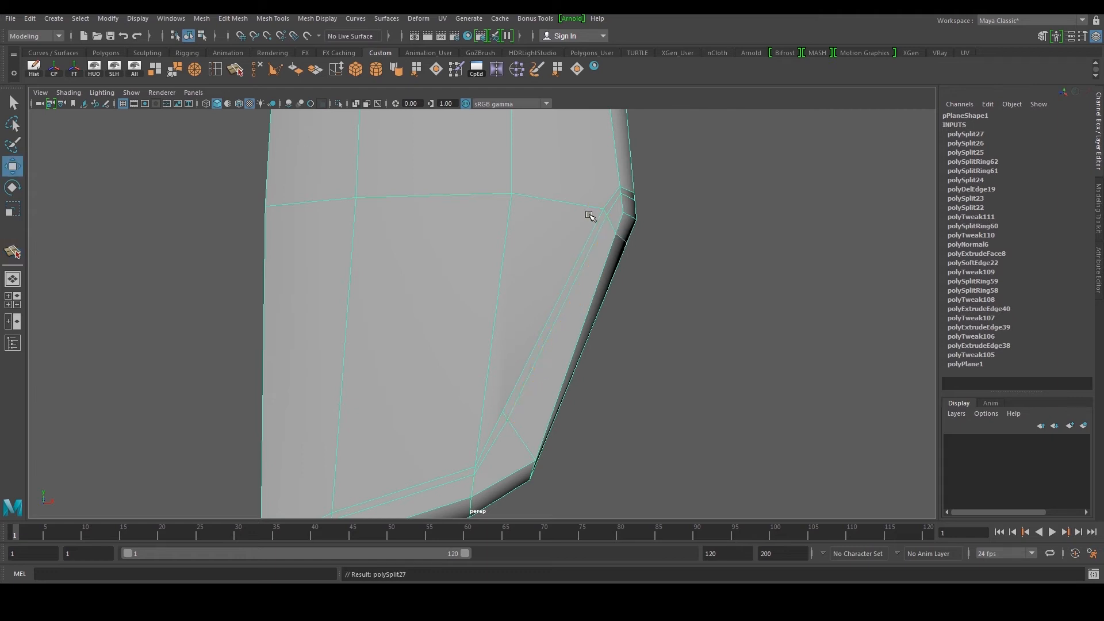
Select the edges at the bottom hem and adjust the hem's thickness by scaling and moving them slightly
{"action": "scroll", "coordinate": [578, 314], "scroll_direction": "down", "scroll_amount": 4}
{"action": "left_click_drag", "start_coordinate": [575, 329], "coordinate": [498, 348], "text": "alt"}
{"action": "right_click_drag", "start_coordinate": [495, 347], "coordinate": [492, 322]}
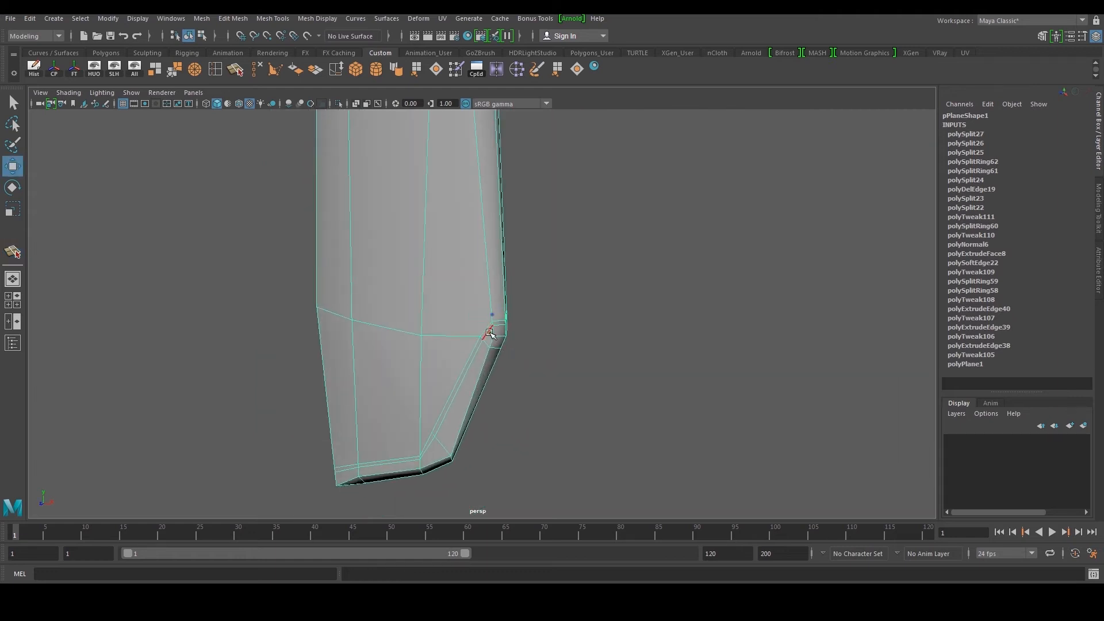
{"action": "scroll", "coordinate": [488, 339], "scroll_direction": "up", "scroll_amount": 3}
{"action": "middle_click_drag", "start_coordinate": [488, 362], "coordinate": [539, 274], "text": "alt"}
{"action": "left_click_drag", "start_coordinate": [540, 275], "coordinate": [483, 305], "text": "alt"}
{"action": "key", "text": "r"}
{"action": "left_click_drag", "start_coordinate": [337, 351], "coordinate": [345, 355]}
{"action": "left_click_drag", "start_coordinate": [236, 382], "coordinate": [455, 383]}
{"action": "left_click_drag", "start_coordinate": [455, 383], "coordinate": [465, 384], "text": "alt"}
{"action": "left_click", "coordinate": [329, 443]}
{"action": "middle_click_drag", "start_coordinate": [329, 443], "coordinate": [356, 375], "text": "alt"}
{"action": "right_click_drag", "start_coordinate": [356, 374], "coordinate": [382, 389], "text": "alt"}
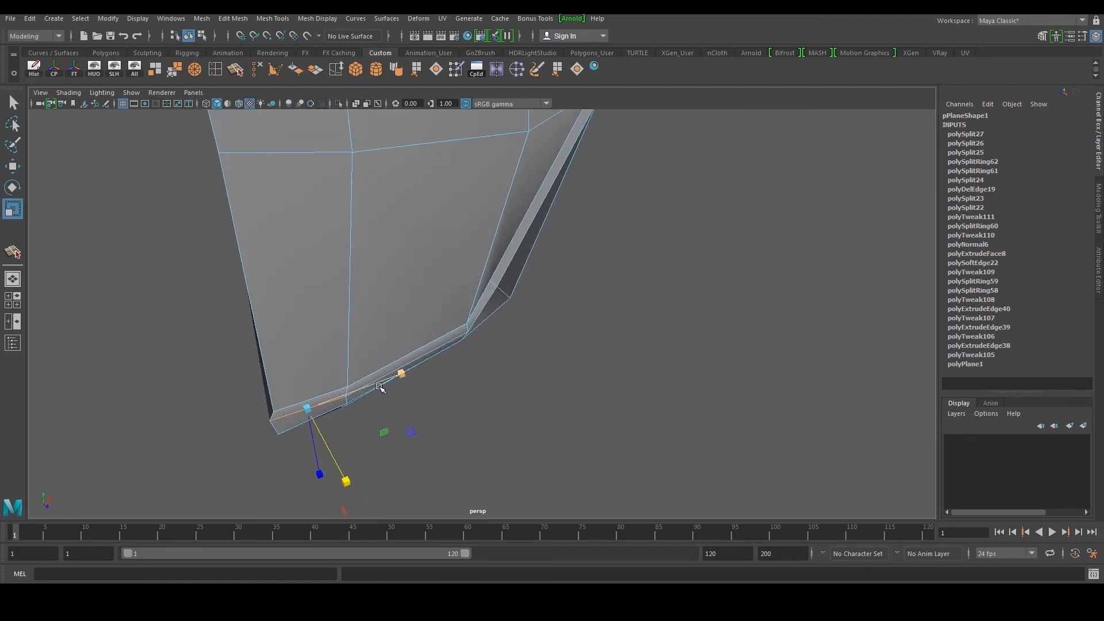
{"action": "key", "text": "w"}
{"action": "left_click_drag", "start_coordinate": [344, 480], "coordinate": [350, 479]}
{"action": "left_click_drag", "start_coordinate": [352, 414], "coordinate": [394, 323], "text": "alt"}
Adjust the selected hem faces and delete the thickness faces along the panel's inner side
{"action": "right_click_drag", "start_coordinate": [395, 323], "coordinate": [386, 371]}
{"action": "left_click", "coordinate": [309, 376]}
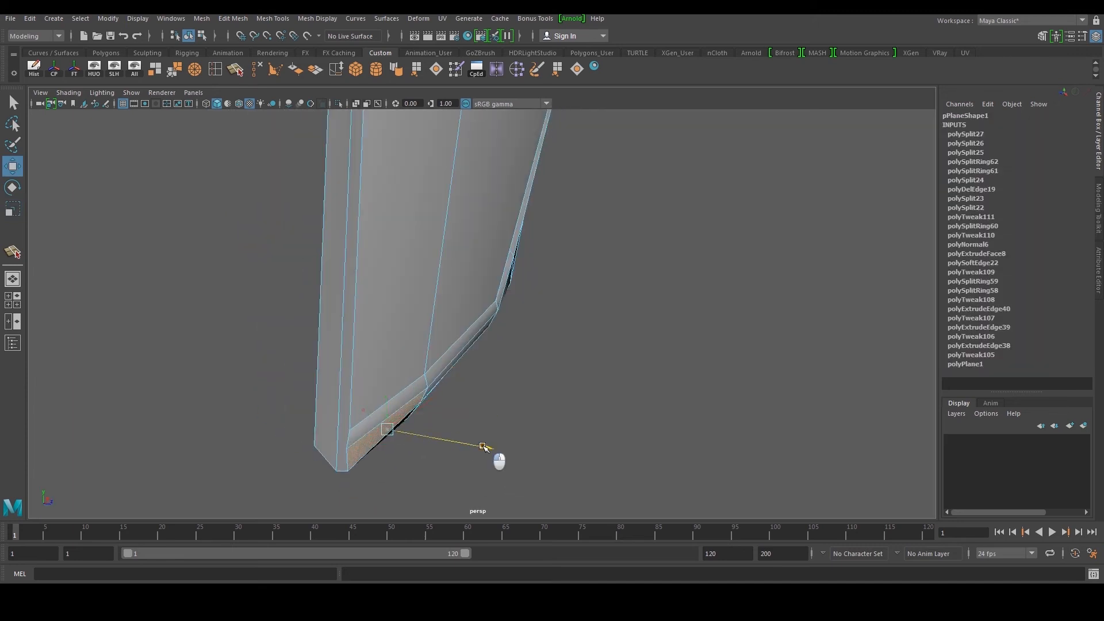
{"action": "left_click_drag", "start_coordinate": [484, 448], "coordinate": [492, 424], "text": "alt"}
{"action": "left_click_drag", "start_coordinate": [515, 253], "coordinate": [477, 332], "text": "alt"}
{"action": "left_click_drag", "start_coordinate": [467, 247], "coordinate": [432, 464], "text": "alt"}
{"action": "left_click", "coordinate": [585, 332]}
{"action": "middle_click_drag", "start_coordinate": [431, 464], "coordinate": [430, 270], "text": "alt"}
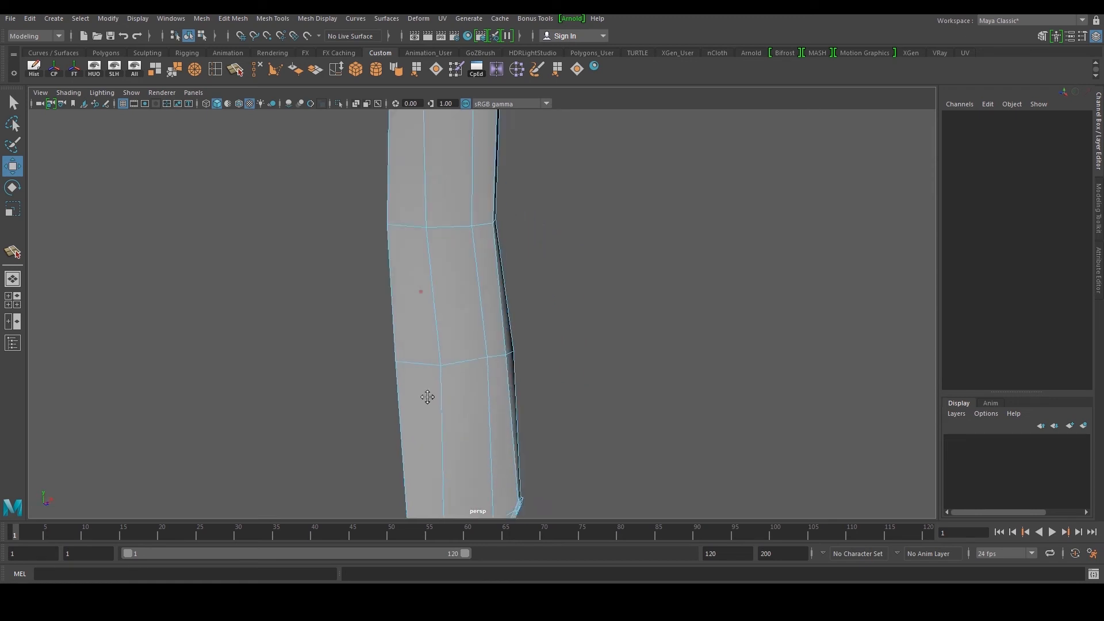
{"action": "middle_click_drag", "start_coordinate": [461, 389], "coordinate": [459, 256], "text": "alt"}
Insert an edge loop between the two close border rows running along the hem and slanted side
{"action": "scroll", "coordinate": [463, 288], "scroll_direction": "up", "scroll_amount": 5}
{"action": "left_click_drag", "start_coordinate": [444, 351], "coordinate": [511, 325], "text": "alt"}
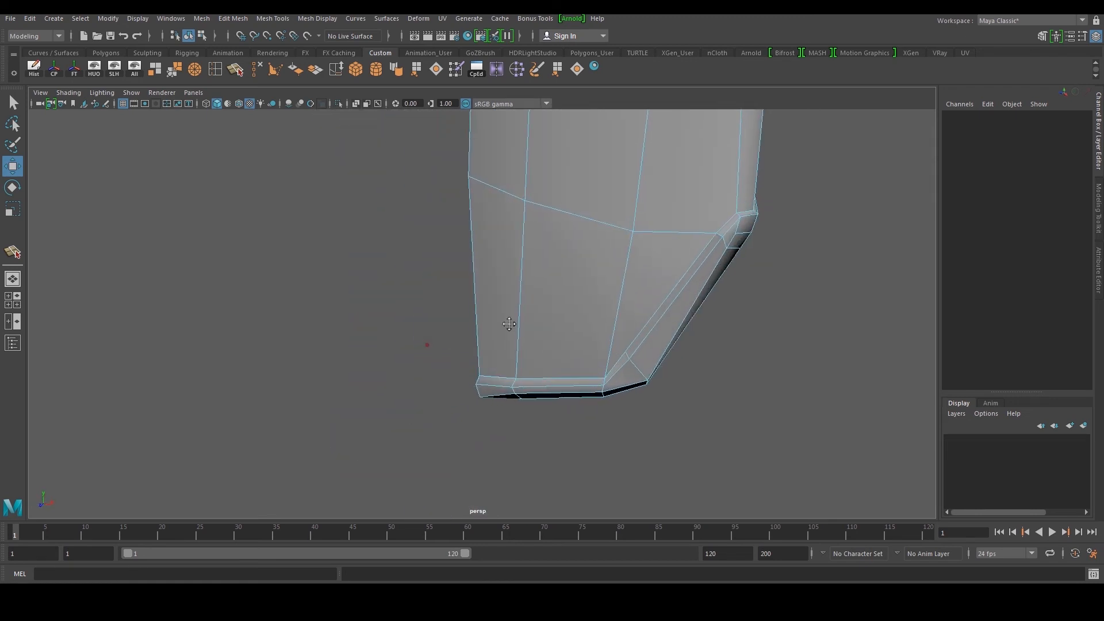
{"action": "middle_click_drag", "start_coordinate": [511, 325], "coordinate": [395, 358], "text": "alt"}
{"action": "scroll", "coordinate": [394, 359], "scroll_direction": "up", "scroll_amount": 3}
{"action": "left_click", "coordinate": [222, 73]}
{"action": "scroll", "coordinate": [604, 308], "scroll_direction": "up", "scroll_amount": 3}
{"action": "middle_click_drag", "start_coordinate": [604, 309], "coordinate": [489, 314], "text": "alt"}
{"action": "left_click", "coordinate": [440, 349]}
{"action": "scroll", "coordinate": [445, 351], "scroll_direction": "down", "scroll_amount": 3}
Select the new middle border loop and scale it slightly inward to recess a groove
{"action": "left_click", "coordinate": [485, 325]}
{"action": "key", "text": "r"}
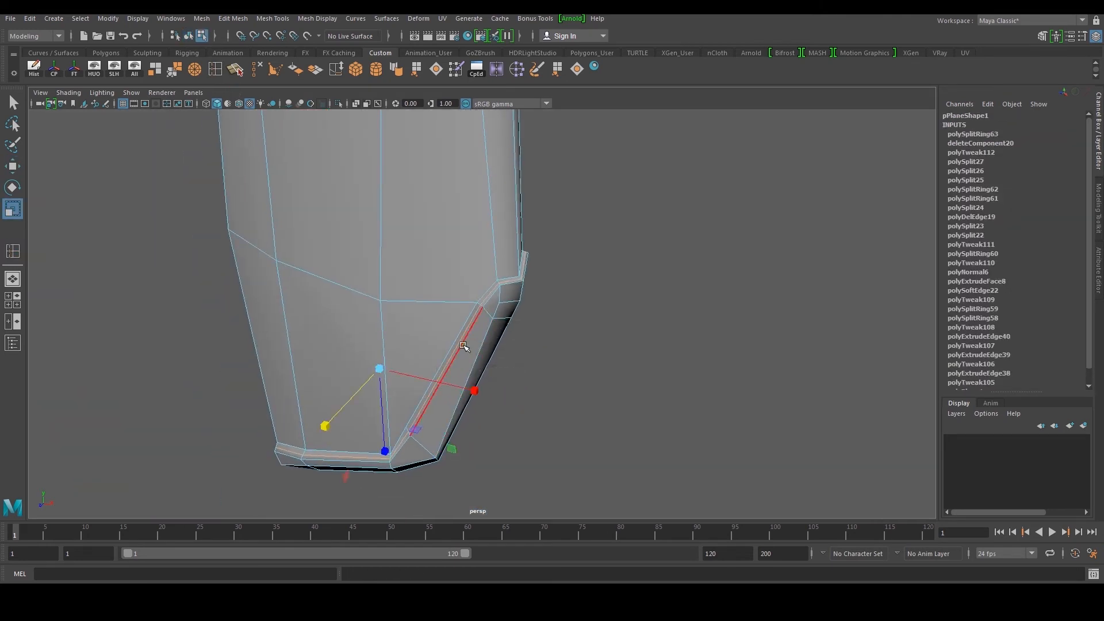
{"action": "key", "text": "w"}
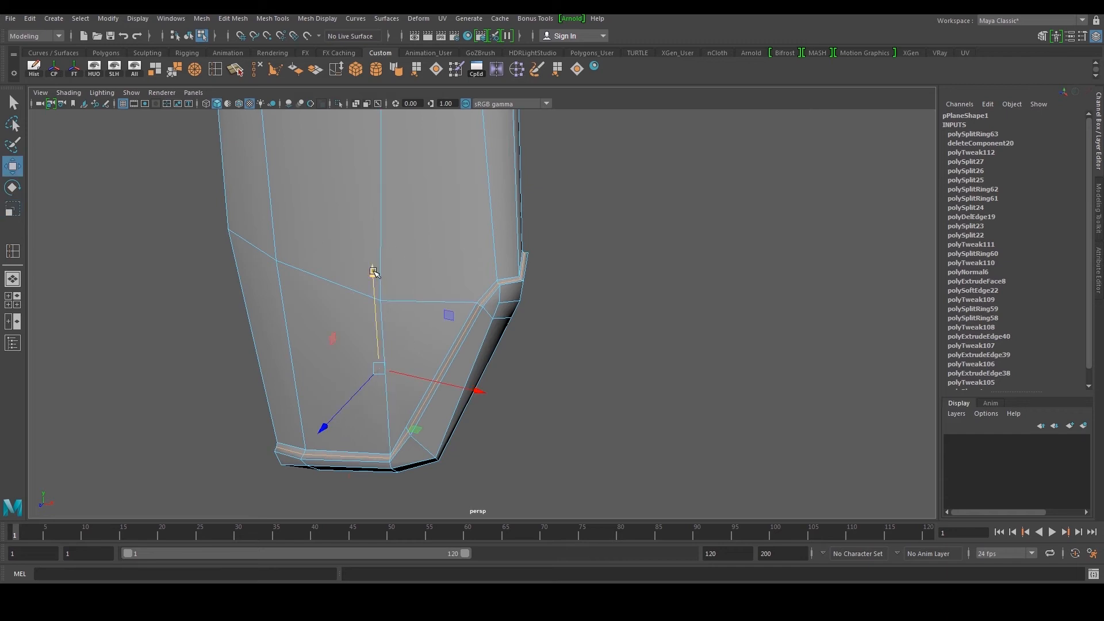
{"action": "left_click_drag", "start_coordinate": [434, 317], "coordinate": [361, 488], "text": "alt"}
{"action": "key", "text": "r"}
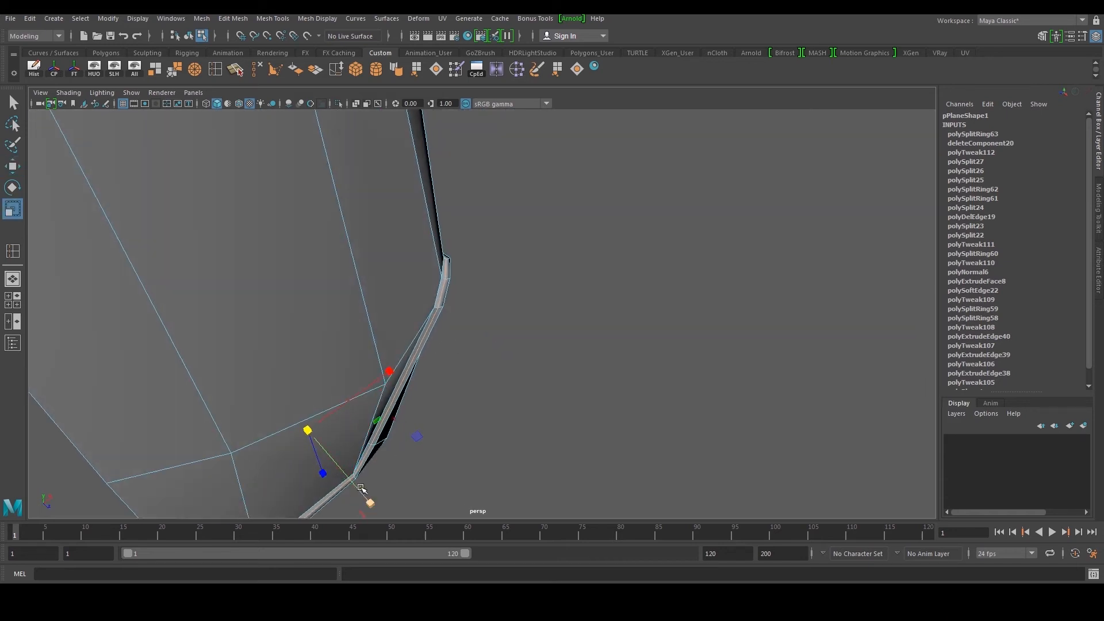
{"action": "left_click", "coordinate": [365, 497]}
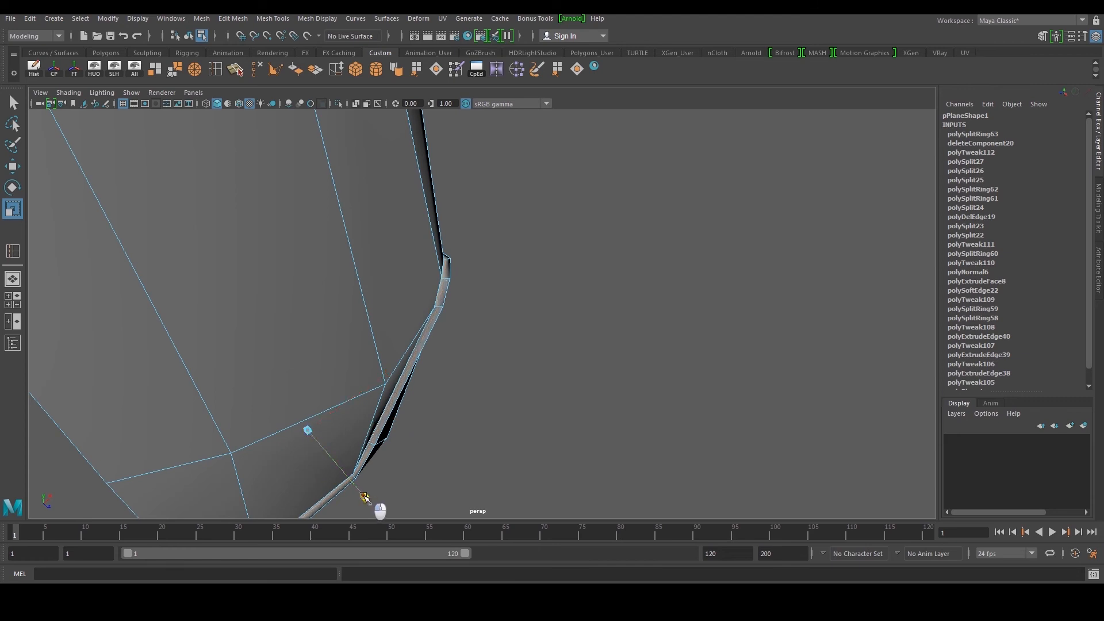
{"action": "left_click_drag", "start_coordinate": [369, 499], "coordinate": [432, 363], "text": "alt"}
Return to object selection and soften the edges of the whole skirt panel
{"action": "right_click_drag", "start_coordinate": [433, 262], "coordinate": [493, 246]}
{"action": "left_click", "coordinate": [526, 287]}
{"action": "scroll", "coordinate": [530, 293], "scroll_direction": "down", "scroll_amount": 3}
{"action": "left_click_drag", "start_coordinate": [530, 293], "coordinate": [501, 280], "text": "alt"}
{"action": "left_click", "coordinate": [499, 279]}
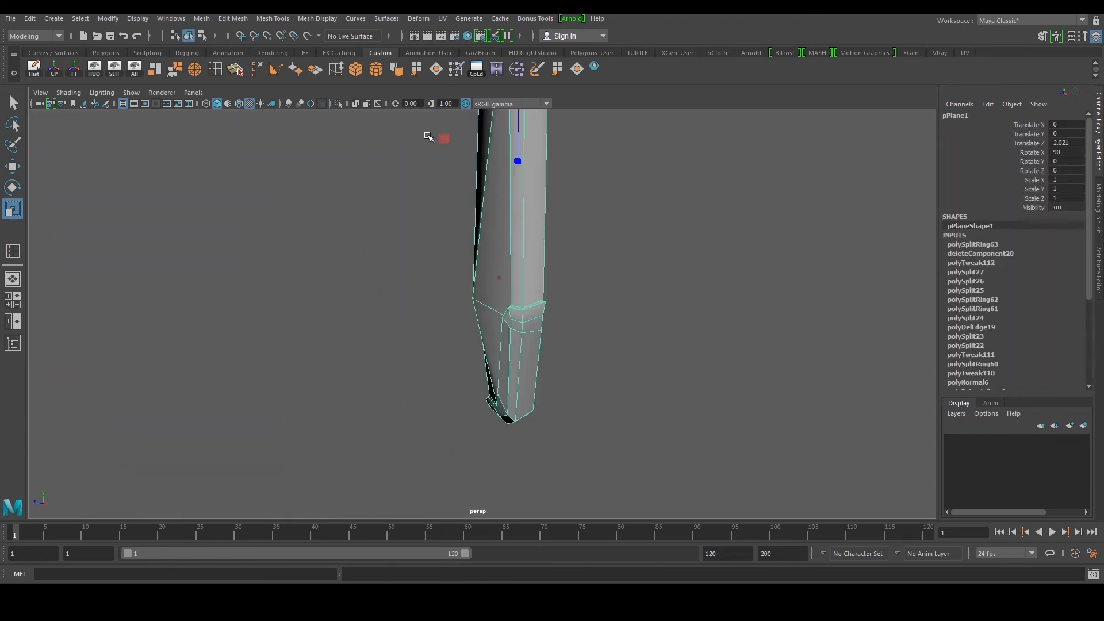
{"action": "left_click", "coordinate": [395, 72]}
{"action": "left_click", "coordinate": [643, 259]}
Preview the panel smoothed, examine its groove and lower border, and restore the unsmoothed display
{"action": "left_click_drag", "start_coordinate": [642, 259], "coordinate": [532, 279], "text": "alt"}
{"action": "left_click", "coordinate": [542, 285]}
{"action": "key", "text": "3"}
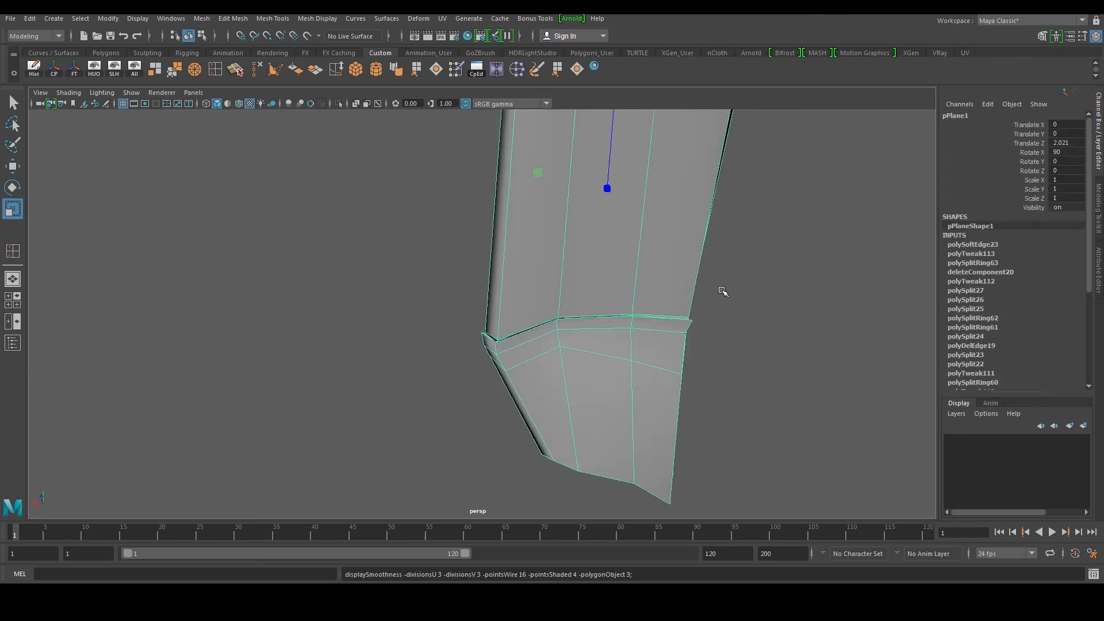
{"action": "left_click", "coordinate": [722, 291]}
{"action": "left_click_drag", "start_coordinate": [722, 291], "coordinate": [448, 334], "text": "alt"}
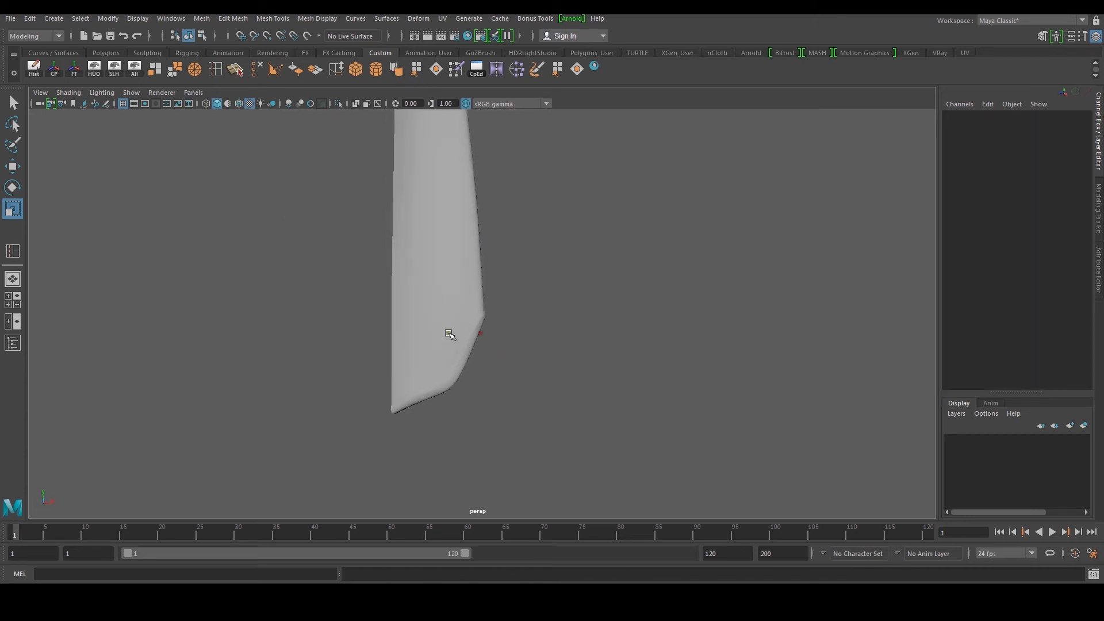
{"action": "left_click", "coordinate": [448, 333]}
{"action": "scroll", "coordinate": [431, 383], "scroll_direction": "up", "scroll_amount": 5}
{"action": "middle_click_drag", "start_coordinate": [428, 389], "coordinate": [540, 285], "text": "alt"}
{"action": "scroll", "coordinate": [541, 310], "scroll_direction": "up", "scroll_amount": 4}
{"action": "left_click_drag", "start_coordinate": [544, 336], "coordinate": [519, 345], "text": "alt"}
{"action": "key", "text": "1"}
Select the front border faces below the hem groove and reposition them to shape the raised trim
{"action": "right_click_drag", "start_coordinate": [492, 361], "coordinate": [465, 367]}
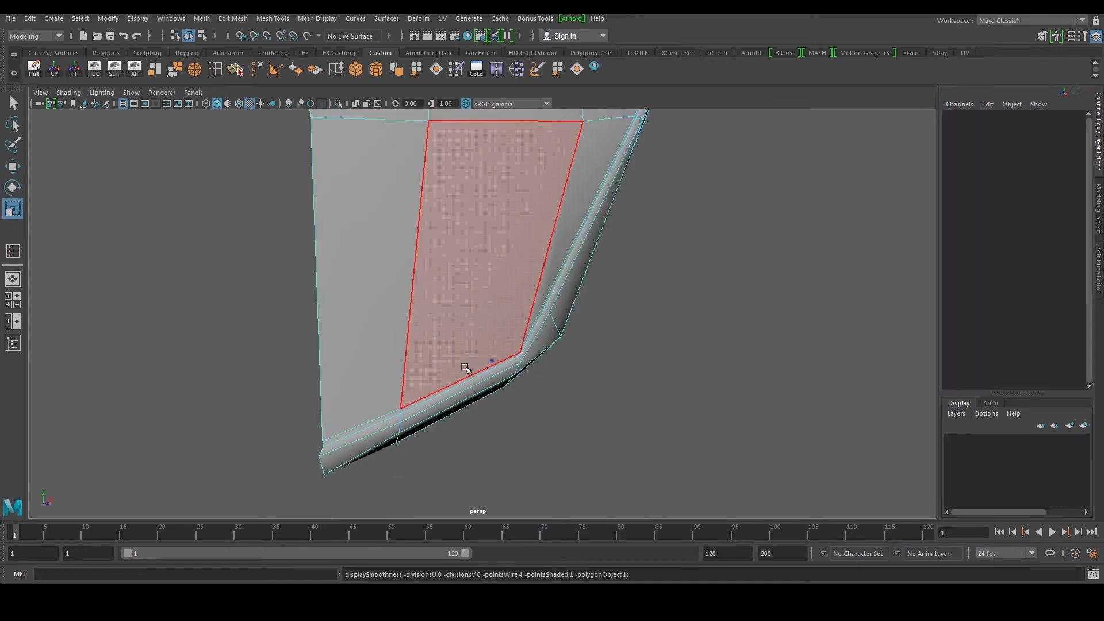
{"action": "left_click_drag", "start_coordinate": [465, 367], "coordinate": [515, 372], "text": "alt"}
{"action": "scroll", "coordinate": [481, 364], "scroll_direction": "up", "scroll_amount": 4}
{"action": "middle_click_drag", "start_coordinate": [481, 365], "coordinate": [537, 290], "text": "alt"}
{"action": "left_click", "coordinate": [486, 325]}
{"action": "left_click_drag", "start_coordinate": [603, 362], "coordinate": [531, 311], "text": "alt"}
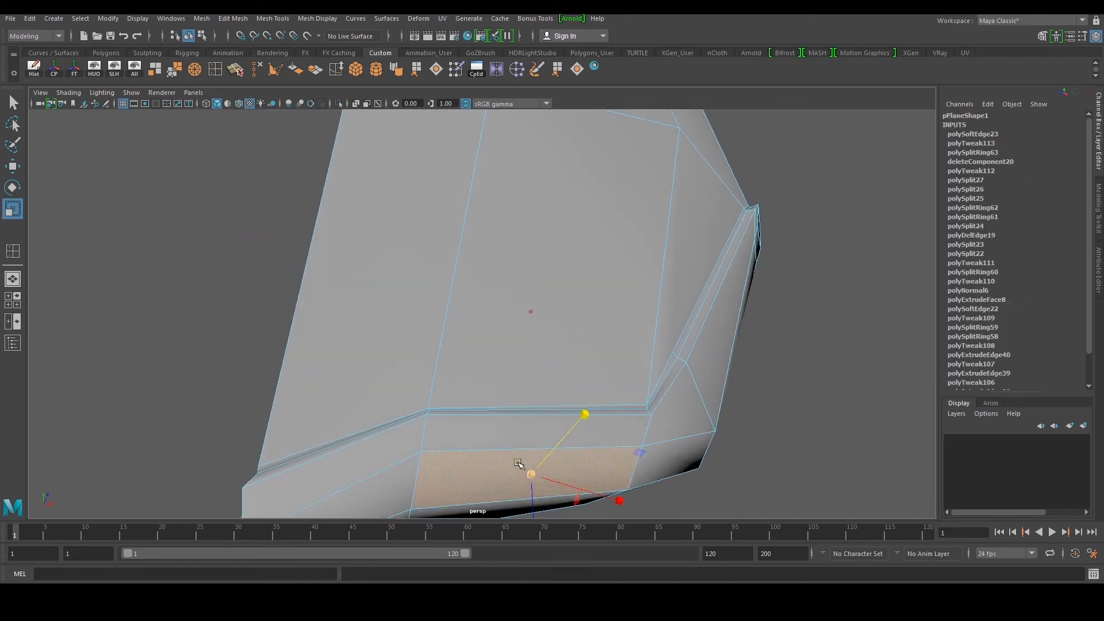
{"action": "left_click", "coordinate": [483, 434], "text": "shift"}
{"action": "left_click_drag", "start_coordinate": [426, 419], "coordinate": [478, 443], "text": "alt"}
{"action": "left_click_drag", "start_coordinate": [405, 447], "coordinate": [510, 419], "text": "alt"}
{"action": "left_click", "coordinate": [345, 428], "text": "shift"}
{"action": "key", "text": "w"}
{"action": "left_click_drag", "start_coordinate": [598, 411], "coordinate": [506, 402], "text": "alt"}
{"action": "middle_click_drag", "start_coordinate": [627, 385], "coordinate": [477, 397], "text": "alt"}
Select the long front face of the slanted border and reposition it to match the hem trim
{"action": "left_click", "coordinate": [556, 340]}
{"action": "left_click_drag", "start_coordinate": [563, 351], "coordinate": [592, 419], "text": "alt"}
{"action": "left_click_drag", "start_coordinate": [566, 375], "coordinate": [430, 368], "text": "alt"}
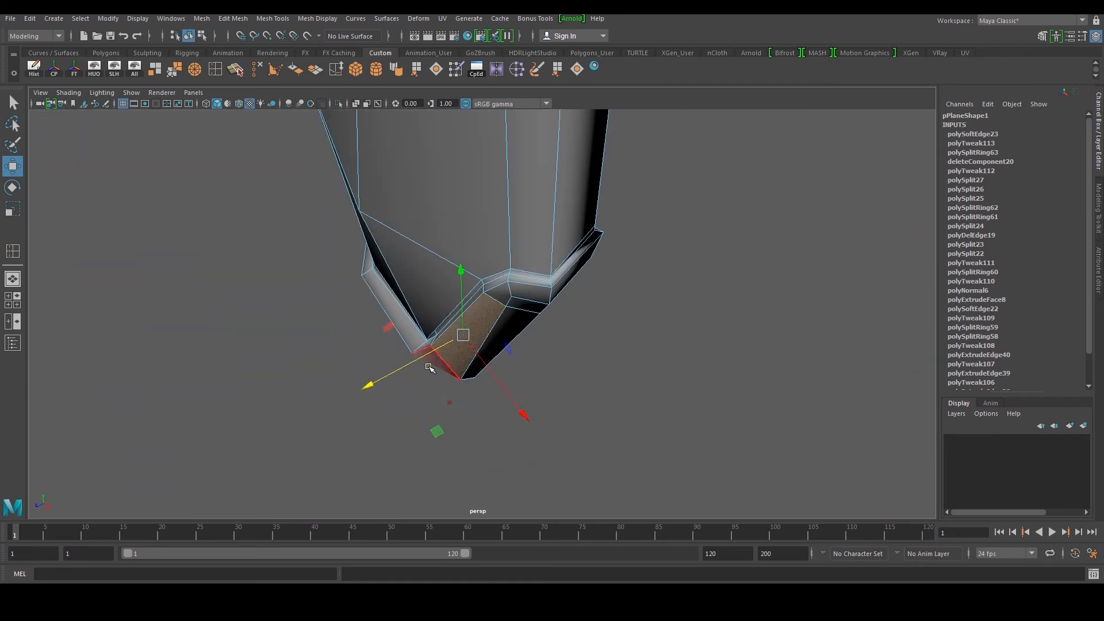
{"action": "scroll", "coordinate": [500, 328], "scroll_direction": "up", "scroll_amount": 3}
{"action": "key", "text": "F10"}
{"action": "left_click", "coordinate": [443, 322]}
{"action": "right_click_drag", "start_coordinate": [460, 278], "coordinate": [464, 324]}
{"action": "left_click_drag", "start_coordinate": [465, 322], "coordinate": [594, 315], "text": "alt"}
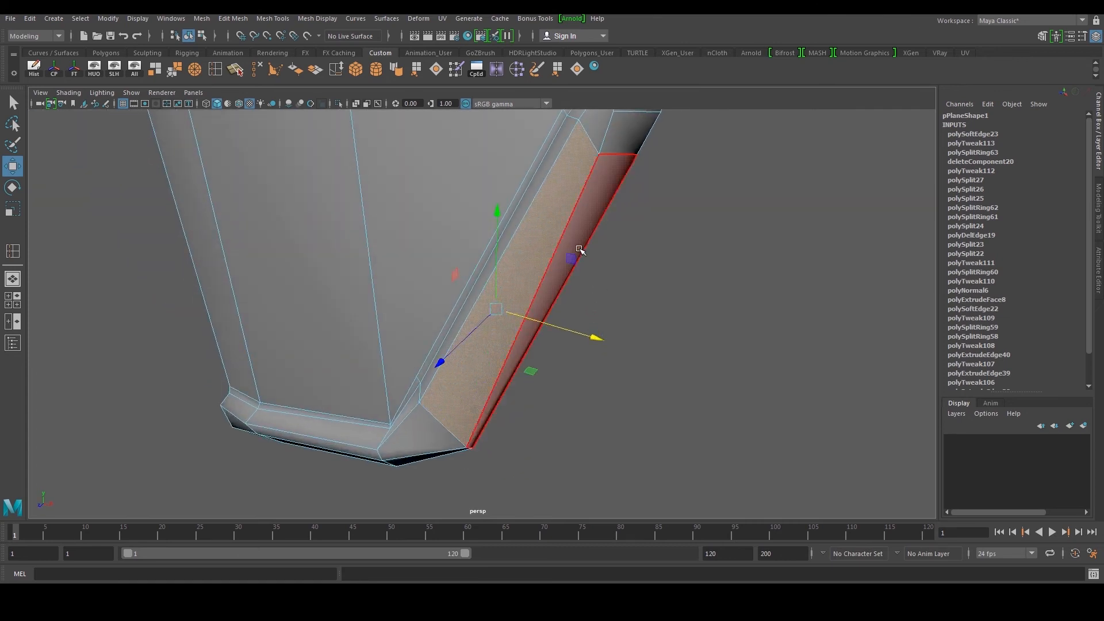
{"action": "middle_click_drag", "start_coordinate": [572, 256], "coordinate": [512, 381], "text": "alt"}
Move the vertices of the outer corner's border slightly outward and adjust their height
{"action": "key", "text": "F10"}
{"action": "key", "text": "F9"}
{"action": "left_click_drag", "start_coordinate": [539, 330], "coordinate": [576, 230], "text": "alt"}
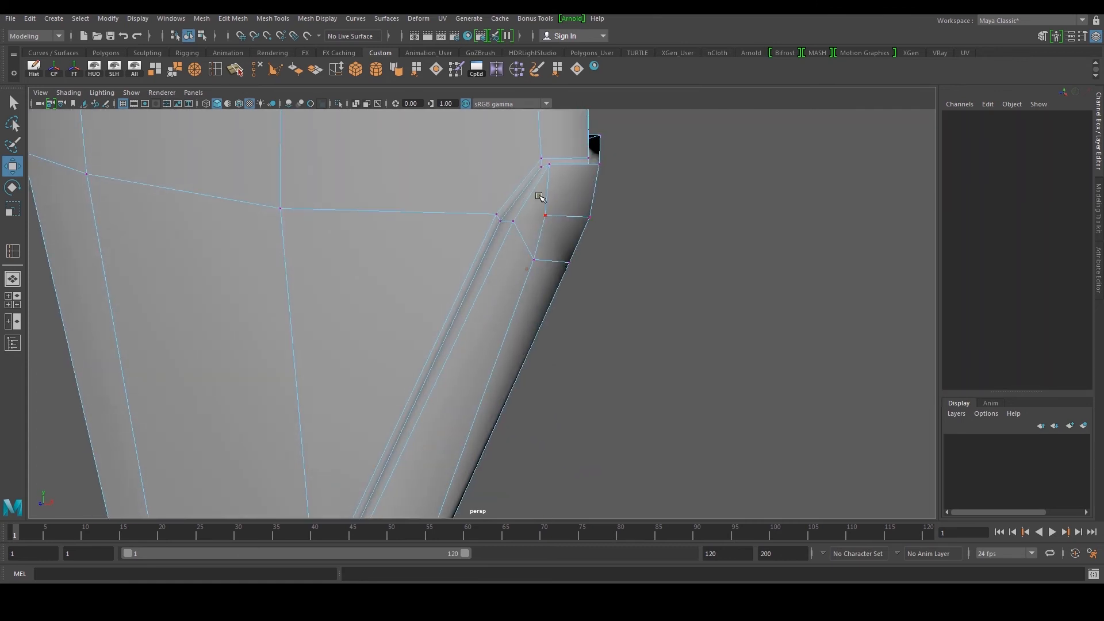
{"action": "left_click_drag", "start_coordinate": [592, 271], "coordinate": [616, 288]}
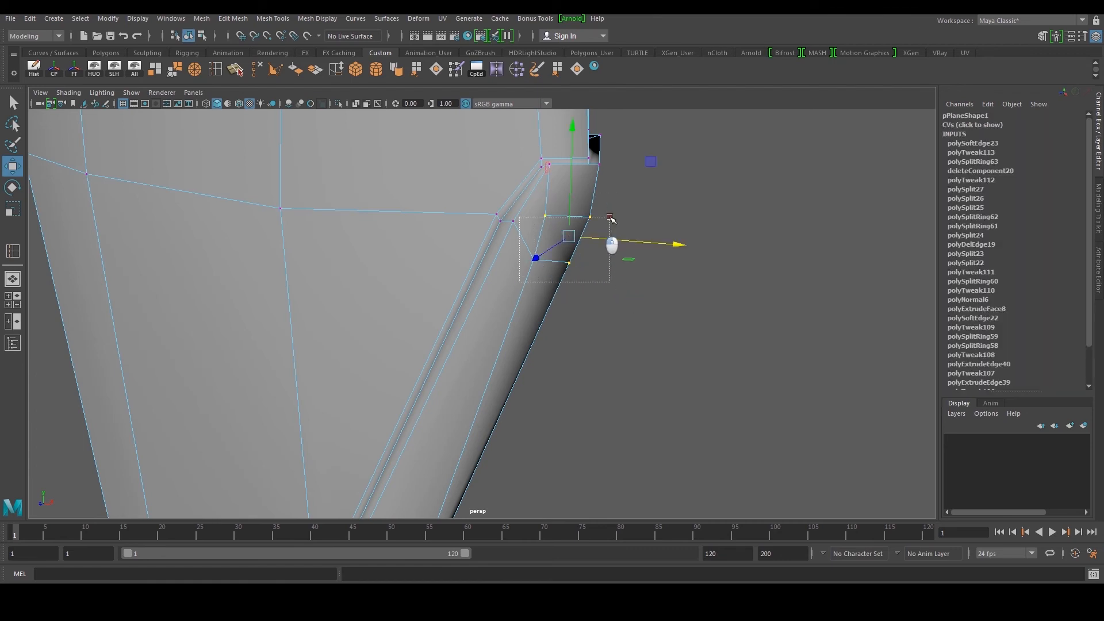
{"action": "left_click_drag", "start_coordinate": [676, 243], "coordinate": [684, 244]}
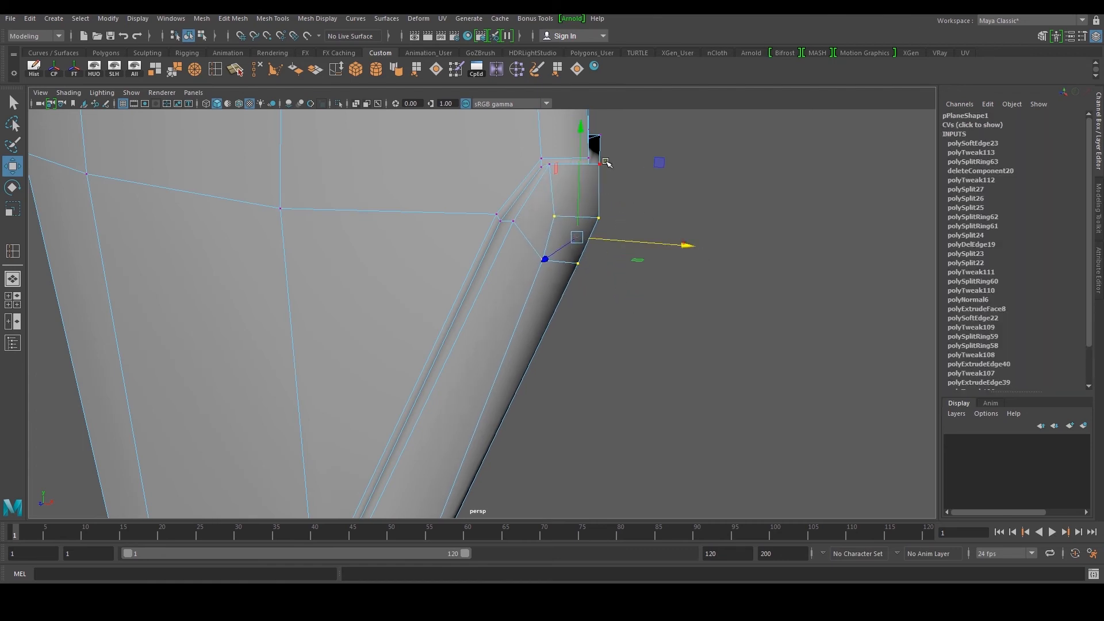
{"action": "left_click_drag", "start_coordinate": [577, 126], "coordinate": [591, 143]}
{"action": "middle_click_drag", "start_coordinate": [592, 142], "coordinate": [537, 230], "text": "alt"}
Select the border edges just below the groove at the outer corner and move them slightly down
{"action": "right_click_drag", "start_coordinate": [549, 279], "coordinate": [537, 253]}
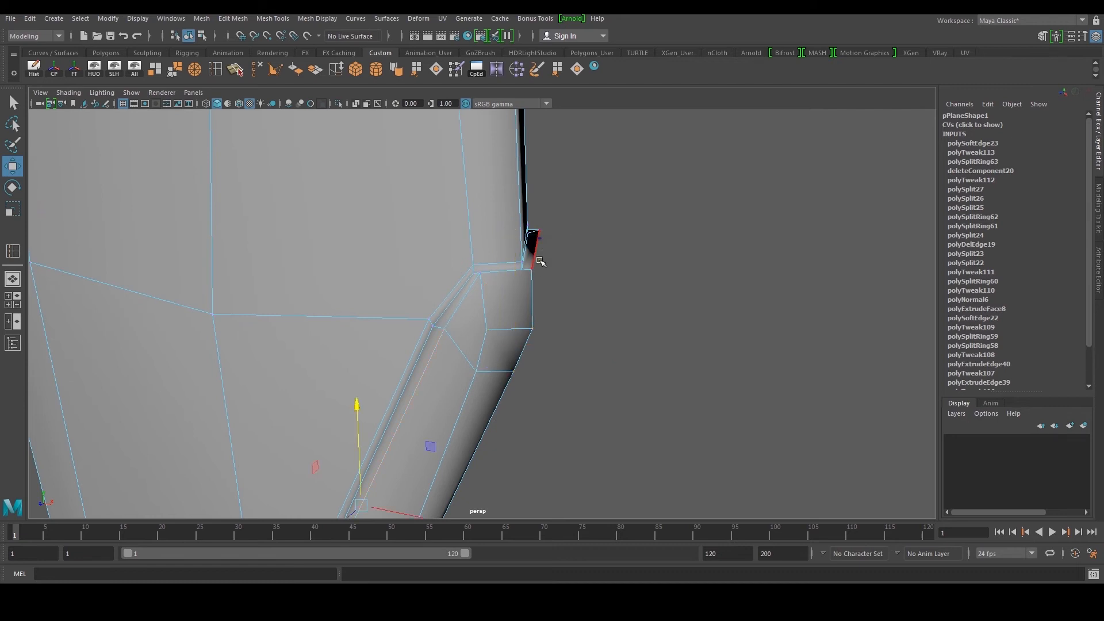
{"action": "scroll", "coordinate": [536, 242], "scroll_direction": "up", "scroll_amount": 5}
{"action": "left_click", "coordinate": [537, 233]}
{"action": "left_click_drag", "start_coordinate": [536, 233], "coordinate": [564, 314], "text": "alt"}
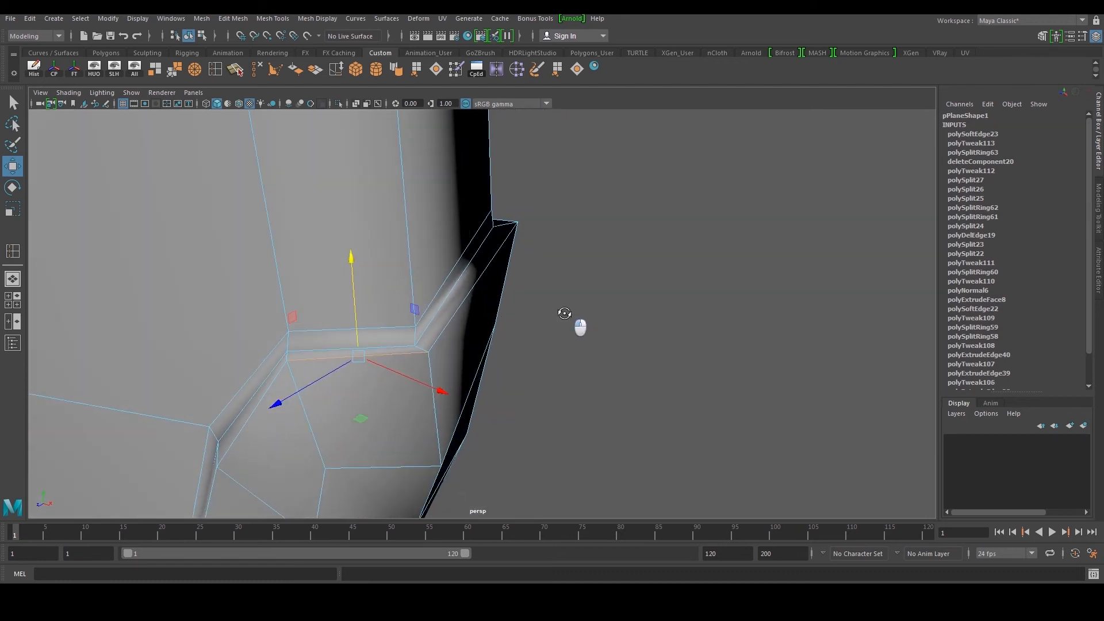
{"action": "left_click", "coordinate": [477, 300], "text": "shift"}
{"action": "left_click_drag", "start_coordinate": [435, 194], "coordinate": [446, 218]}
{"action": "right_click_drag", "start_coordinate": [446, 218], "coordinate": [308, 134], "text": "alt"}
Insert two supporting edge loops along the border trim, close beside the groove
{"action": "left_click", "coordinate": [215, 69]}
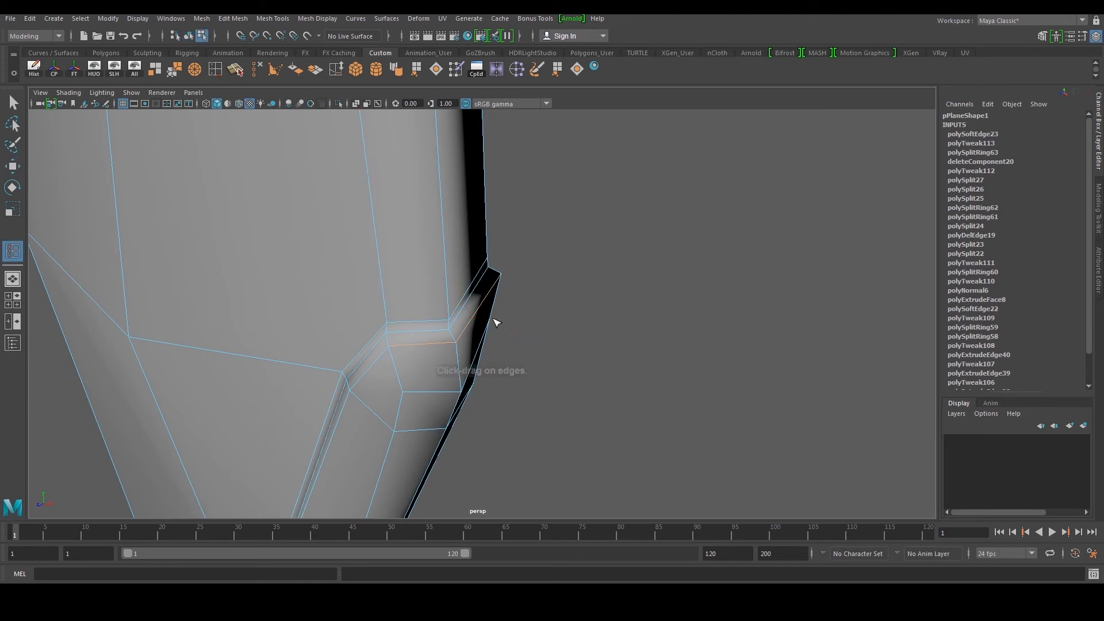
{"action": "scroll", "coordinate": [493, 320], "scroll_direction": "up", "scroll_amount": 2}
{"action": "left_click", "coordinate": [364, 346]}
{"action": "scroll", "coordinate": [364, 346], "scroll_direction": "down", "scroll_amount": 3}
{"action": "left_click_drag", "start_coordinate": [395, 368], "coordinate": [518, 296], "text": "alt"}
{"action": "right_click_drag", "start_coordinate": [495, 311], "coordinate": [533, 338], "text": "alt"}
{"action": "middle_click_drag", "start_coordinate": [440, 481], "coordinate": [449, 434], "text": "alt"}
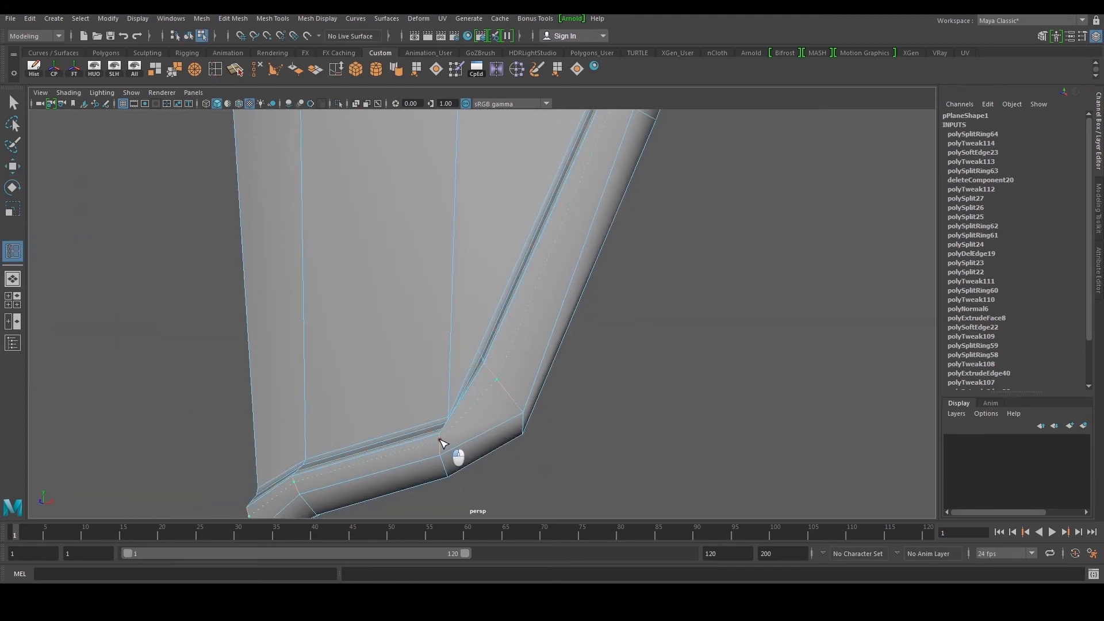
{"action": "left_click_drag", "start_coordinate": [440, 439], "coordinate": [442, 432]}
Turn on the smoothed preview of the panel and inspect the border from the front and back
{"action": "key", "text": "w"}
{"action": "right_click_drag", "start_coordinate": [512, 279], "coordinate": [570, 259]}
{"action": "key", "text": "3"}
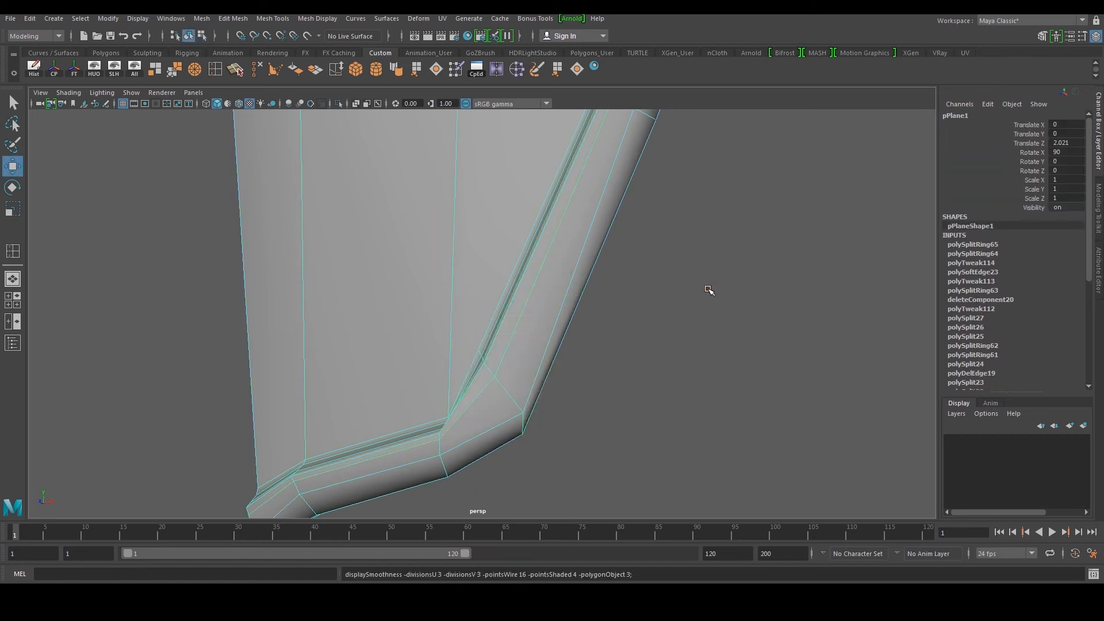
{"action": "left_click", "coordinate": [707, 289]}
{"action": "scroll", "coordinate": [694, 308], "scroll_direction": "down", "scroll_amount": 8}
{"action": "left_click_drag", "start_coordinate": [688, 316], "coordinate": [482, 369], "text": "alt"}
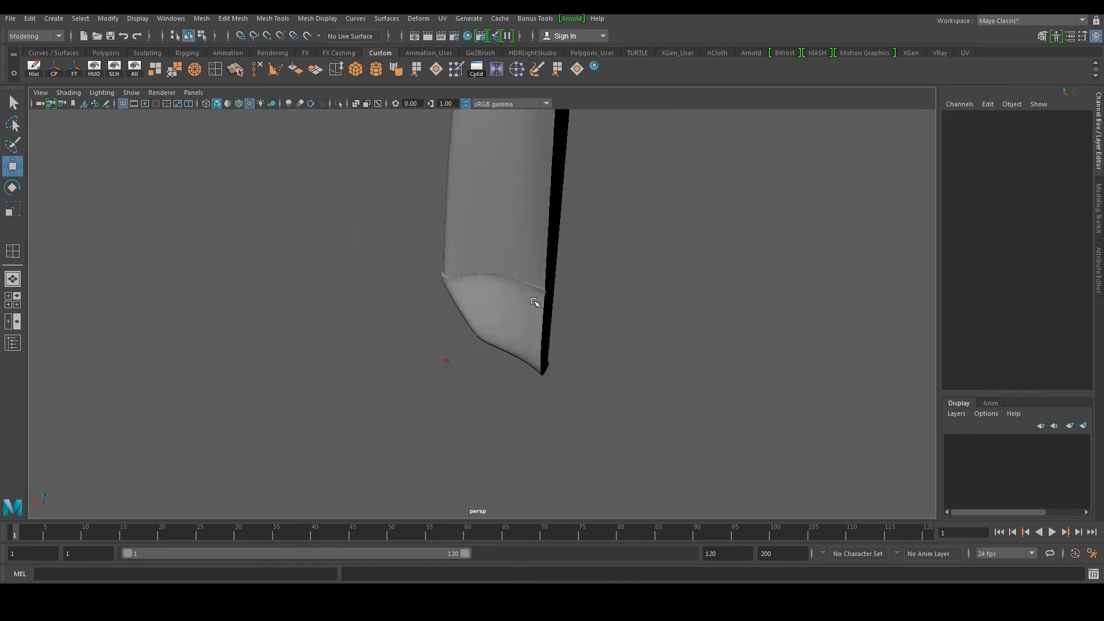
Return the panel to its unsmoothed display, select the three faces directly above the groove and move them slightly
{"action": "left_click", "coordinate": [533, 301]}
{"action": "scroll", "coordinate": [530, 298], "scroll_direction": "up", "scroll_amount": 5}
{"action": "left_click_drag", "start_coordinate": [522, 296], "coordinate": [492, 328], "text": "alt"}
{"action": "key", "text": "1"}
{"action": "scroll", "coordinate": [494, 324], "scroll_direction": "up", "scroll_amount": 3}
{"action": "right_click_drag", "start_coordinate": [495, 321], "coordinate": [500, 303]}
{"action": "left_click_drag", "start_coordinate": [499, 303], "coordinate": [520, 284], "text": "alt"}
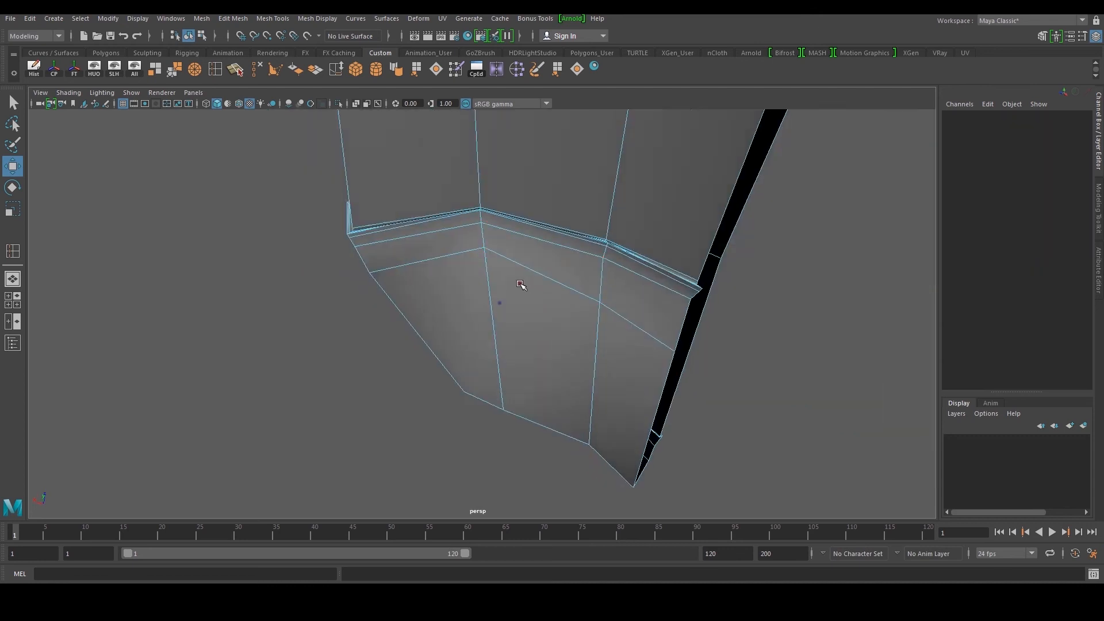
{"action": "scroll", "coordinate": [520, 284], "scroll_direction": "up", "scroll_amount": 3}
{"action": "middle_click_drag", "start_coordinate": [475, 267], "coordinate": [474, 357], "text": "alt"}
{"action": "scroll", "coordinate": [446, 334], "scroll_direction": "up", "scroll_amount": 2}
{"action": "left_click", "coordinate": [382, 256]}
{"action": "left_click", "coordinate": [582, 266], "text": "shift"}
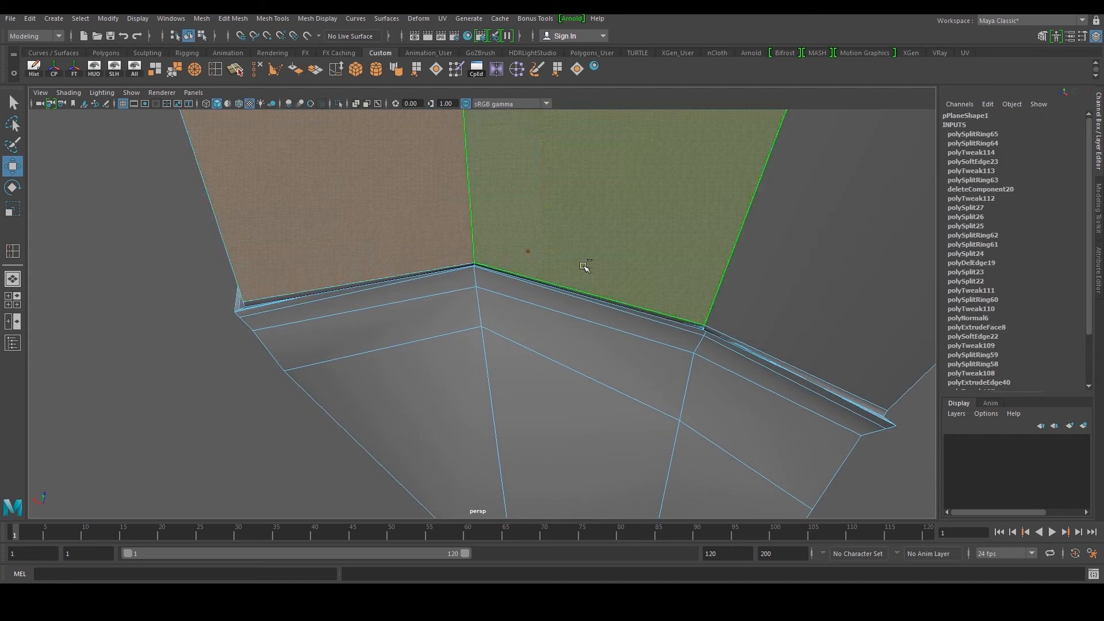
{"action": "left_click", "coordinate": [761, 307], "text": "shift"}
{"action": "middle_click_drag", "start_coordinate": [761, 307], "coordinate": [673, 375], "text": "alt"}
{"action": "scroll", "coordinate": [646, 325], "scroll_direction": "down", "scroll_amount": 3}
{"action": "left_click_drag", "start_coordinate": [492, 231], "coordinate": [475, 157], "text": "alt"}
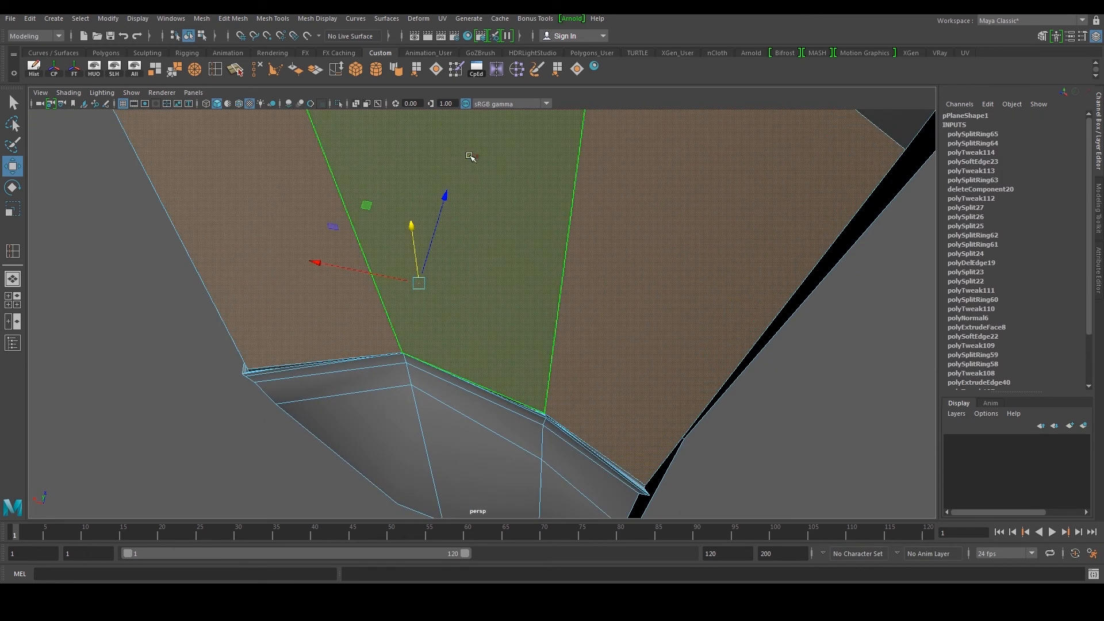
{"action": "left_click_drag", "start_coordinate": [446, 202], "coordinate": [452, 193]}
Select the edges running along the inside of the groove and lower them slightly
{"action": "scroll", "coordinate": [476, 333], "scroll_direction": "up", "scroll_amount": 3}
{"action": "left_click_drag", "start_coordinate": [475, 333], "coordinate": [429, 336], "text": "alt"}
{"action": "left_click", "coordinate": [408, 333]}
{"action": "scroll", "coordinate": [431, 349], "scroll_direction": "up", "scroll_amount": 3}
{"action": "right_click_drag", "start_coordinate": [363, 329], "coordinate": [353, 304]}
{"action": "left_click", "coordinate": [303, 294]}
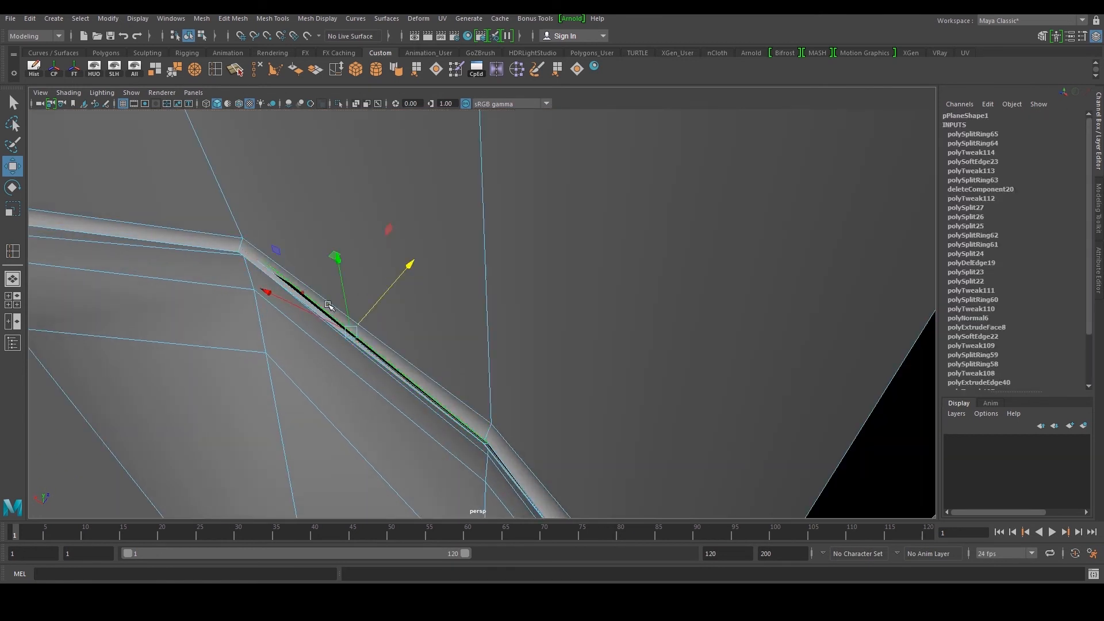
{"action": "left_click_drag", "start_coordinate": [362, 278], "coordinate": [532, 270], "text": "alt"}
{"action": "left_click", "coordinate": [598, 213]}
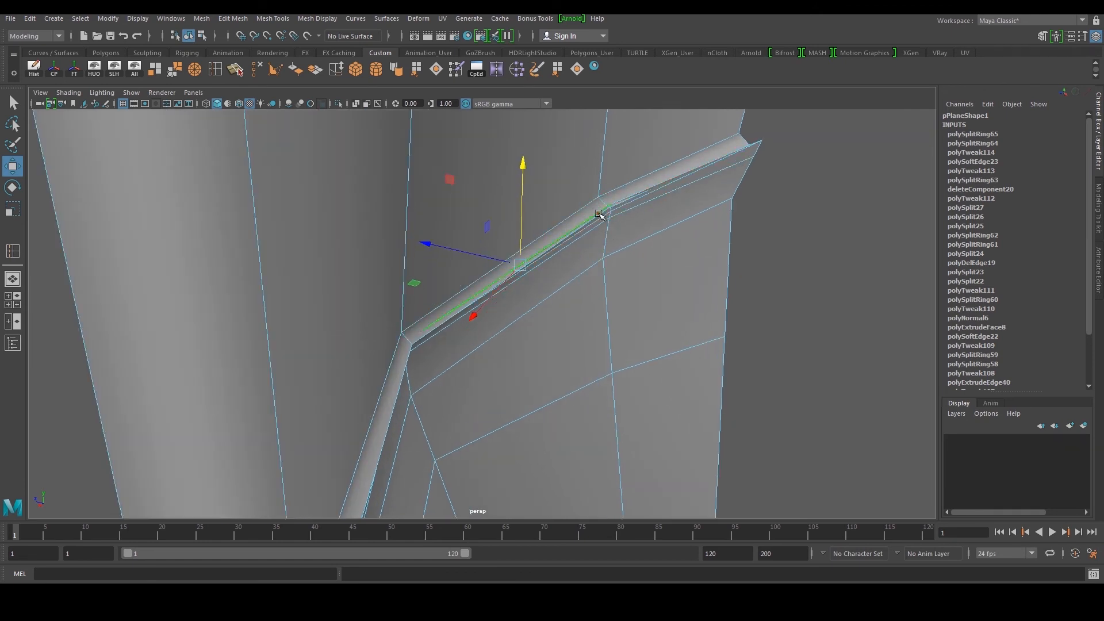
{"action": "left_click_drag", "start_coordinate": [598, 213], "coordinate": [678, 320], "text": "alt"}
{"action": "left_click_drag", "start_coordinate": [730, 355], "coordinate": [623, 350], "text": "alt"}
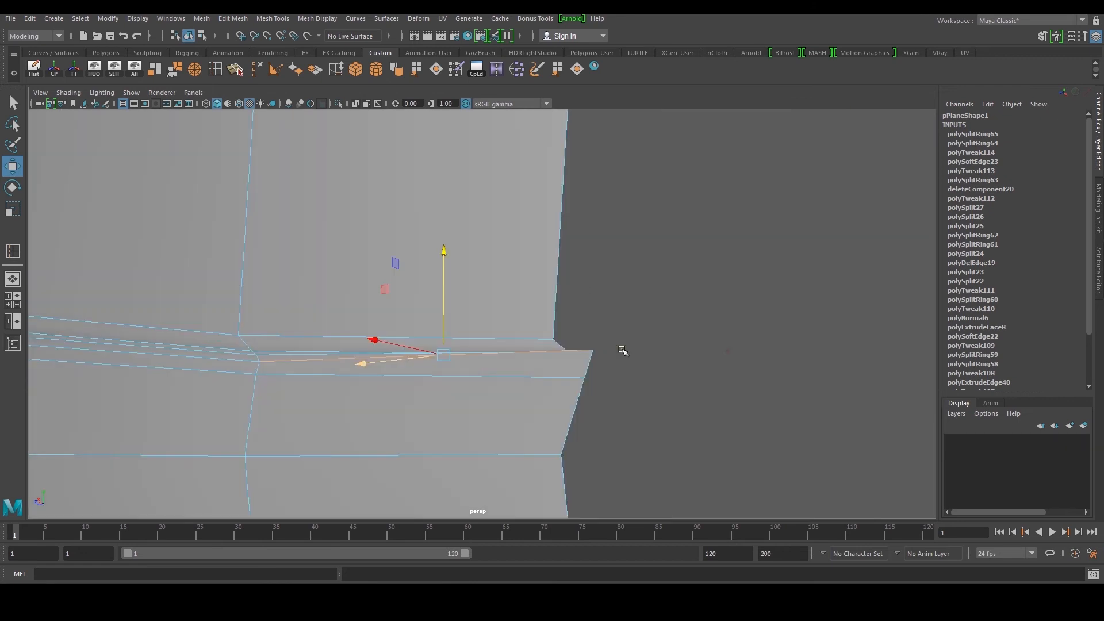
{"action": "mouse_move", "coordinate": [445, 255]}
{"action": "left_mouse_down"}
{"action": "mouse_move", "coordinate": [445, 269]}
{"action": "mouse_move", "coordinate": [445, 258]}
{"action": "left_mouse_up"}
Move the vertex at the outer side end of the border slightly up
{"action": "right_click_drag", "start_coordinate": [554, 358], "coordinate": [506, 358]}
{"action": "left_click", "coordinate": [594, 358]}
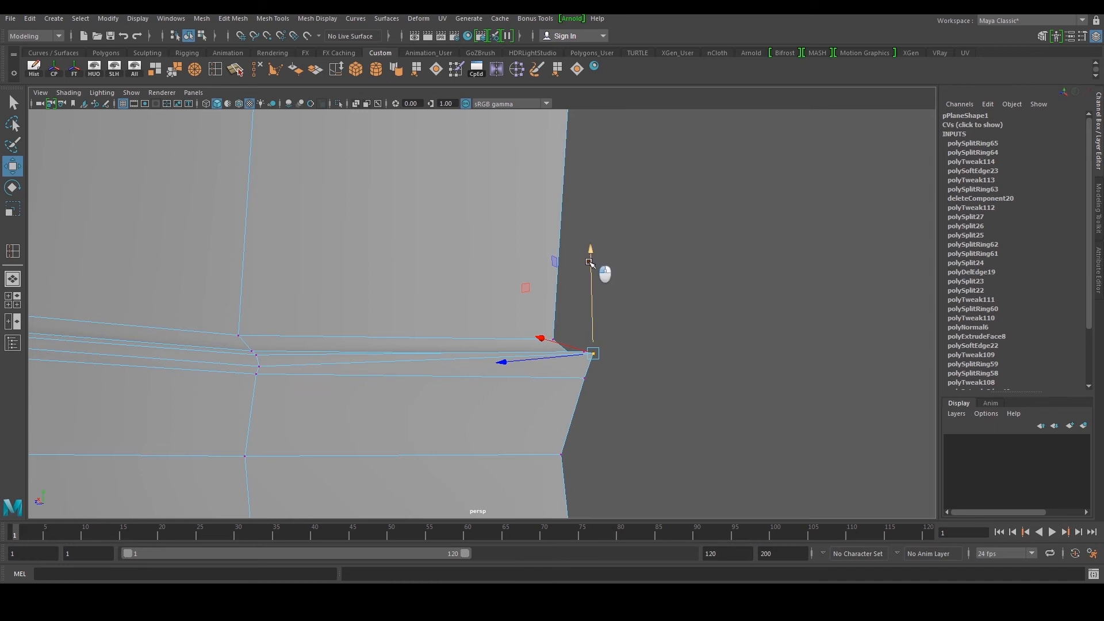
{"action": "mouse_move", "coordinate": [589, 263]}
{"action": "left_mouse_down"}
{"action": "mouse_move", "coordinate": [583, 248]}
{"action": "mouse_move", "coordinate": [580, 258]}
{"action": "left_mouse_up"}
{"action": "right_click_drag", "start_coordinate": [517, 265], "coordinate": [431, 244], "text": "alt"}
{"action": "right_click_drag", "start_coordinate": [432, 244], "coordinate": [489, 225]}
{"action": "left_click", "coordinate": [623, 212]}
Preview the panel smoothed, examine the border groove from several sides, and return to the unsmoothed display
{"action": "left_click_drag", "start_coordinate": [624, 212], "coordinate": [450, 350], "text": "alt"}
{"action": "left_click", "coordinate": [450, 350]}
{"action": "key", "text": "3"}
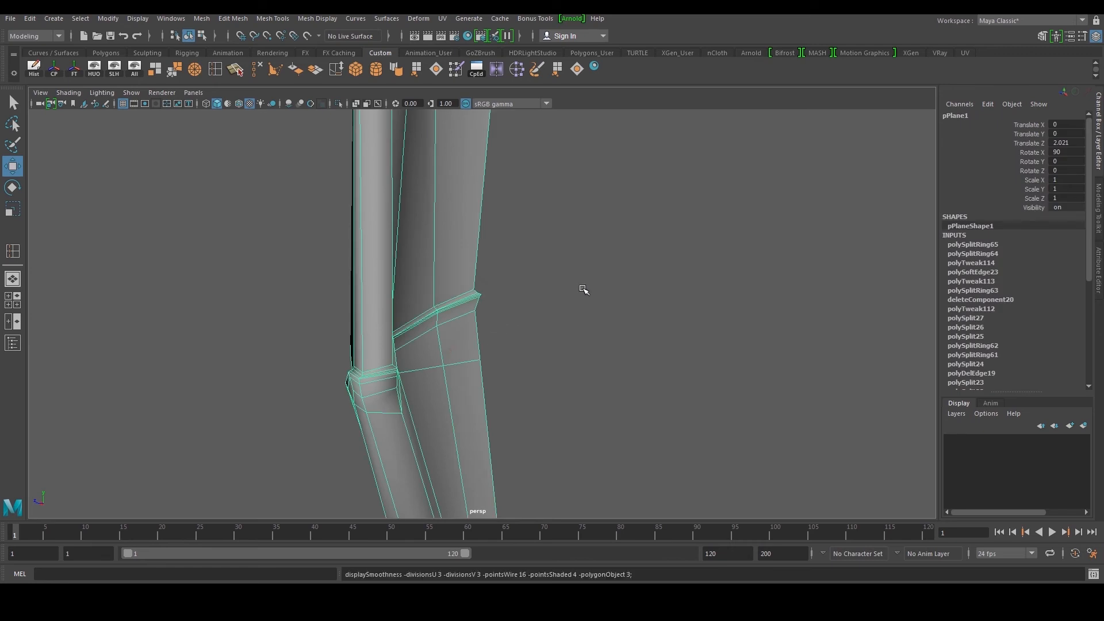
{"action": "left_click", "coordinate": [584, 289]}
{"action": "left_click_drag", "start_coordinate": [584, 290], "coordinate": [609, 341], "text": "alt"}
{"action": "right_click_drag", "start_coordinate": [609, 341], "coordinate": [578, 327], "text": "alt"}
{"action": "left_click", "coordinate": [512, 303]}
{"action": "left_click_drag", "start_coordinate": [513, 303], "coordinate": [495, 318], "text": "alt"}
{"action": "key", "text": "1"}
{"action": "right_click_drag", "start_coordinate": [488, 308], "coordinate": [582, 330], "text": "alt"}
{"action": "left_click_drag", "start_coordinate": [584, 330], "coordinate": [547, 332], "text": "alt"}
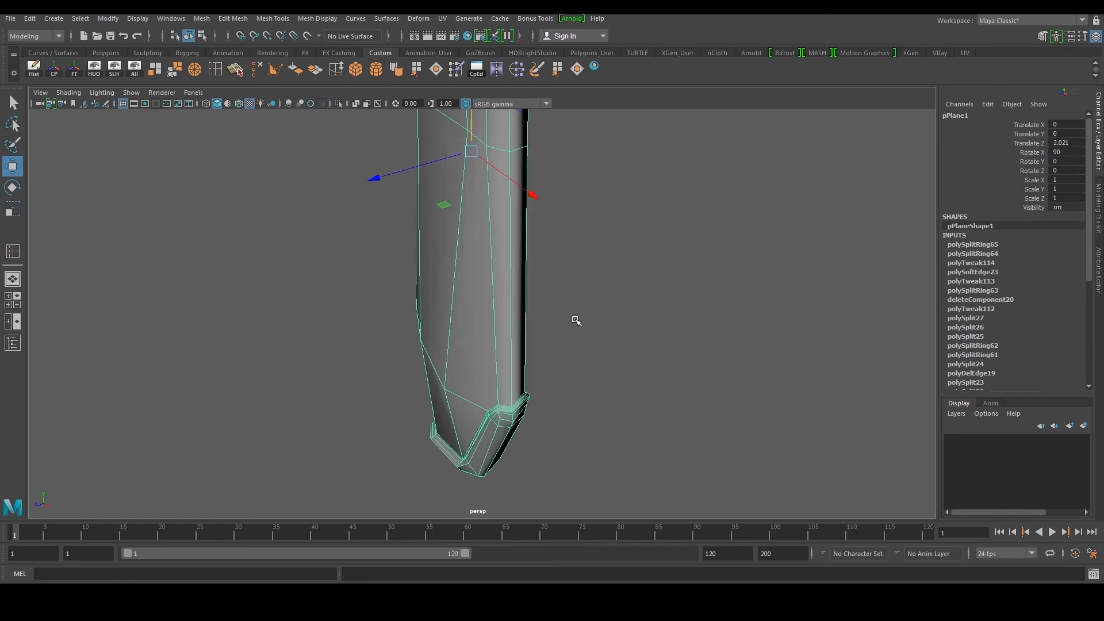
Insert a supporting edge loop lengthwise down the panel's folded outer side
{"action": "scroll", "coordinate": [577, 311], "scroll_direction": "down", "scroll_amount": 4}
{"action": "middle_click_drag", "start_coordinate": [529, 242], "coordinate": [500, 411], "text": "alt"}
{"action": "scroll", "coordinate": [496, 402], "scroll_direction": "up", "scroll_amount": 4}
{"action": "left_click_drag", "start_coordinate": [496, 331], "coordinate": [473, 377], "text": "alt"}
{"action": "middle_click_drag", "start_coordinate": [475, 339], "coordinate": [518, 236], "text": "alt"}
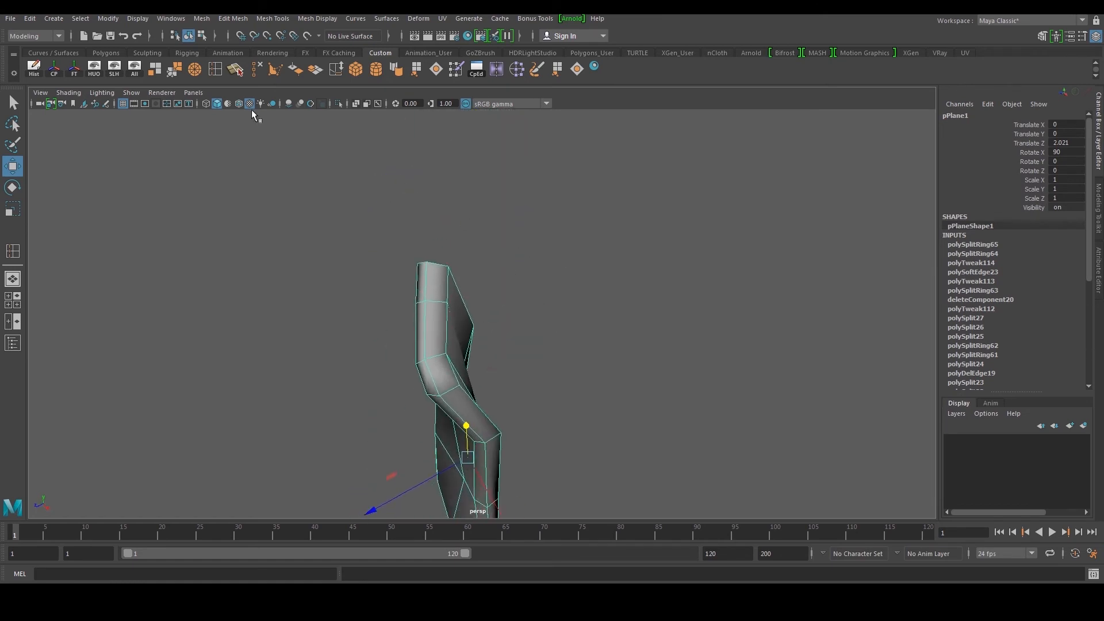
{"action": "left_click", "coordinate": [215, 70]}
{"action": "left_click", "coordinate": [458, 391]}
{"action": "scroll", "coordinate": [469, 380], "scroll_direction": "up", "scroll_amount": 3}
{"action": "left_click_drag", "start_coordinate": [478, 382], "coordinate": [579, 394], "text": "alt"}
{"action": "key", "text": "w"}
{"action": "right_click_drag", "start_coordinate": [525, 278], "coordinate": [526, 308]}
{"action": "right_click_drag", "start_coordinate": [584, 264], "coordinate": [609, 249]}
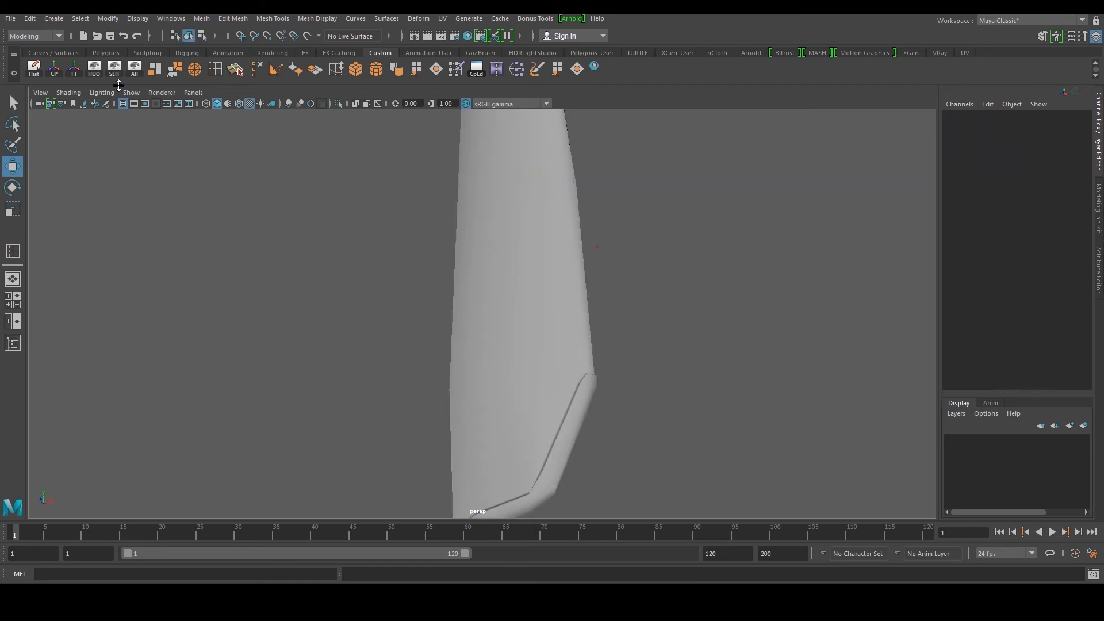
Unhide all objects and select the front panel beside the character's body and reference image
{"action": "left_click", "coordinate": [134, 71]}
{"action": "scroll", "coordinate": [451, 239], "scroll_direction": "down", "scroll_amount": 3}
{"action": "left_click", "coordinate": [506, 288]}
{"action": "scroll", "coordinate": [506, 288], "scroll_direction": "down", "scroll_amount": 3}
{"action": "middle_click_drag", "start_coordinate": [506, 288], "coordinate": [386, 361], "text": "alt"}
{"action": "scroll", "coordinate": [382, 315], "scroll_direction": "up", "scroll_amount": 2}
{"action": "left_click_drag", "start_coordinate": [341, 332], "coordinate": [376, 341], "text": "alt"}
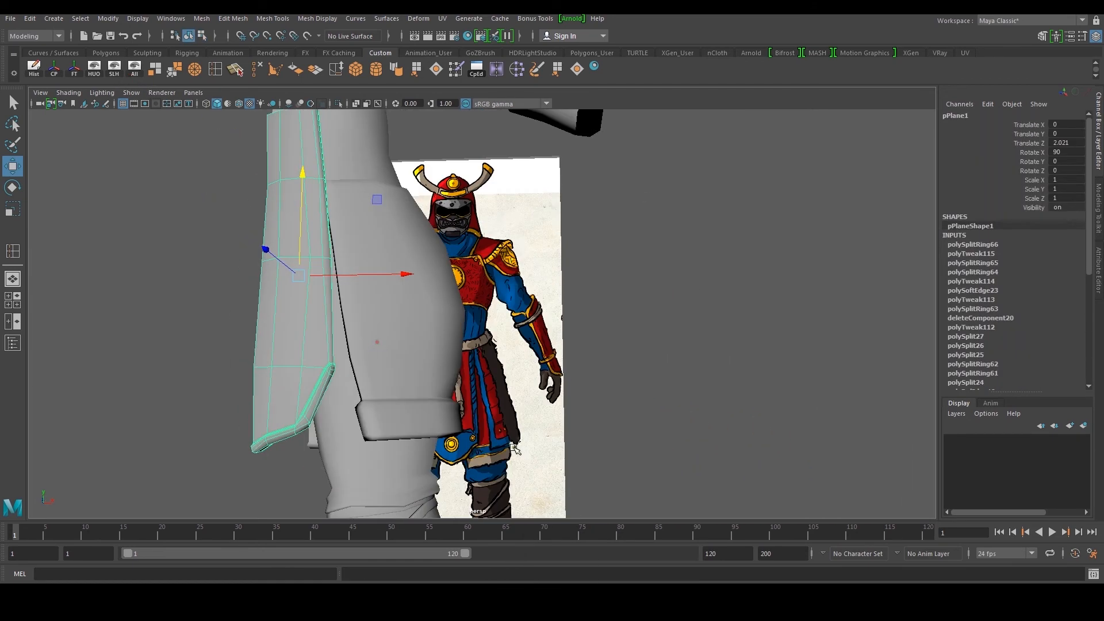
Examine the front skirt panel on the samurai reference and compare it with the modelled panel
{"action": "scroll", "coordinate": [506, 442], "scroll_direction": "up", "scroll_amount": 4}
{"action": "scroll", "coordinate": [507, 442], "scroll_direction": "up", "scroll_amount": 2}
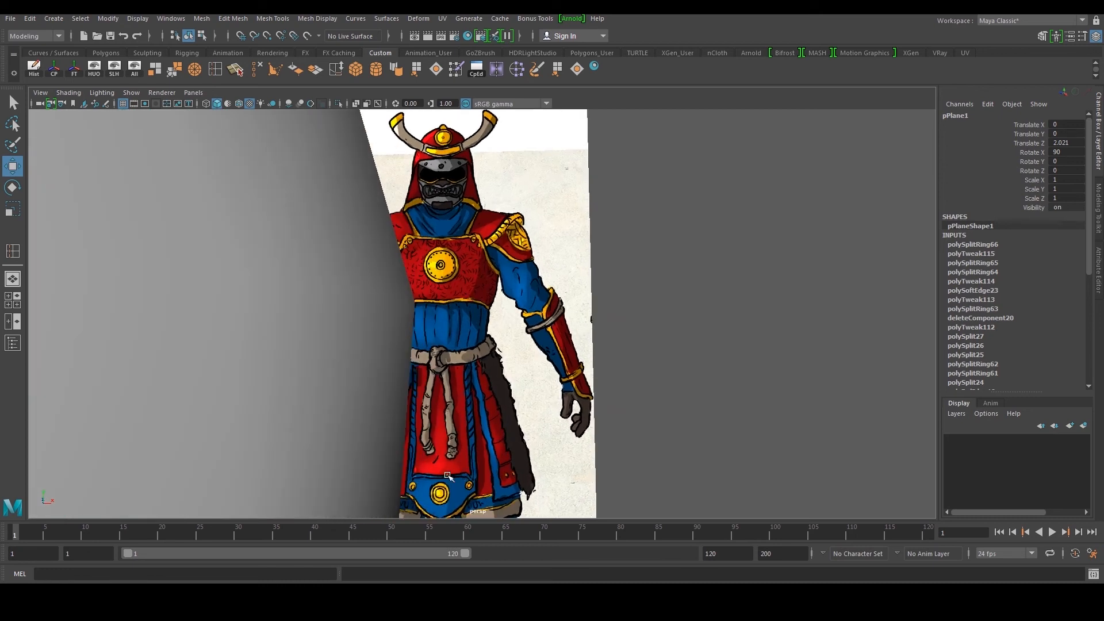
{"action": "right_click_drag", "start_coordinate": [437, 473], "coordinate": [244, 301], "text": "alt"}
{"action": "middle_click_drag", "start_coordinate": [243, 301], "coordinate": [328, 311], "text": "alt"}
{"action": "right_click_drag", "start_coordinate": [327, 339], "coordinate": [340, 231], "text": "alt"}
{"action": "left_click_drag", "start_coordinate": [348, 234], "coordinate": [165, 291], "text": "alt"}
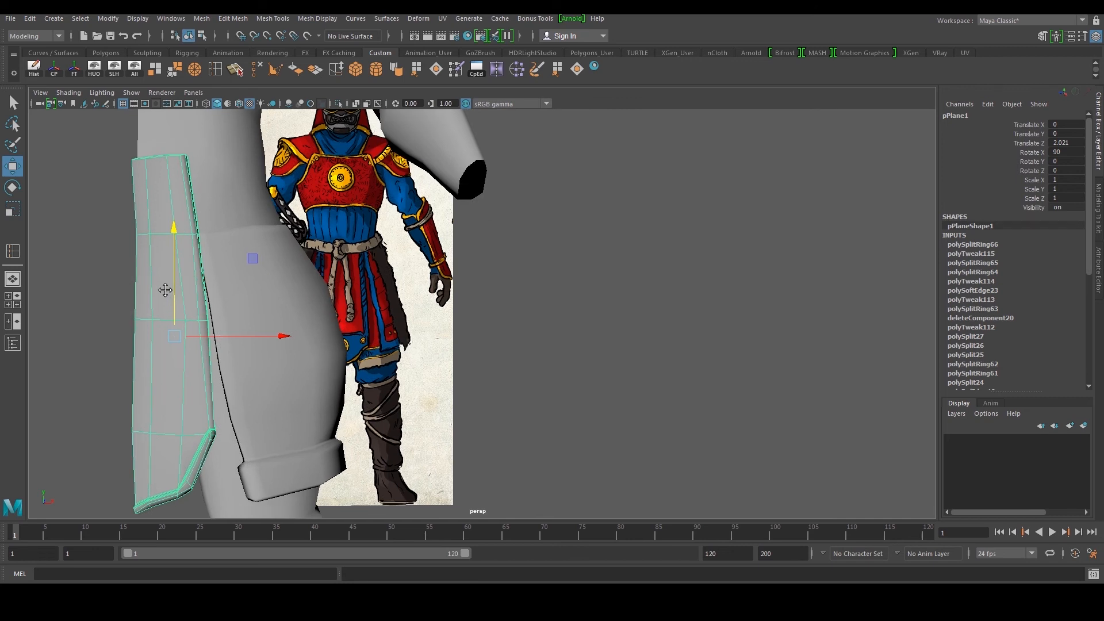
{"action": "right_click_drag", "start_coordinate": [190, 279], "coordinate": [240, 286], "text": "alt"}
{"action": "left_click_drag", "start_coordinate": [239, 285], "coordinate": [241, 284], "text": "alt"}
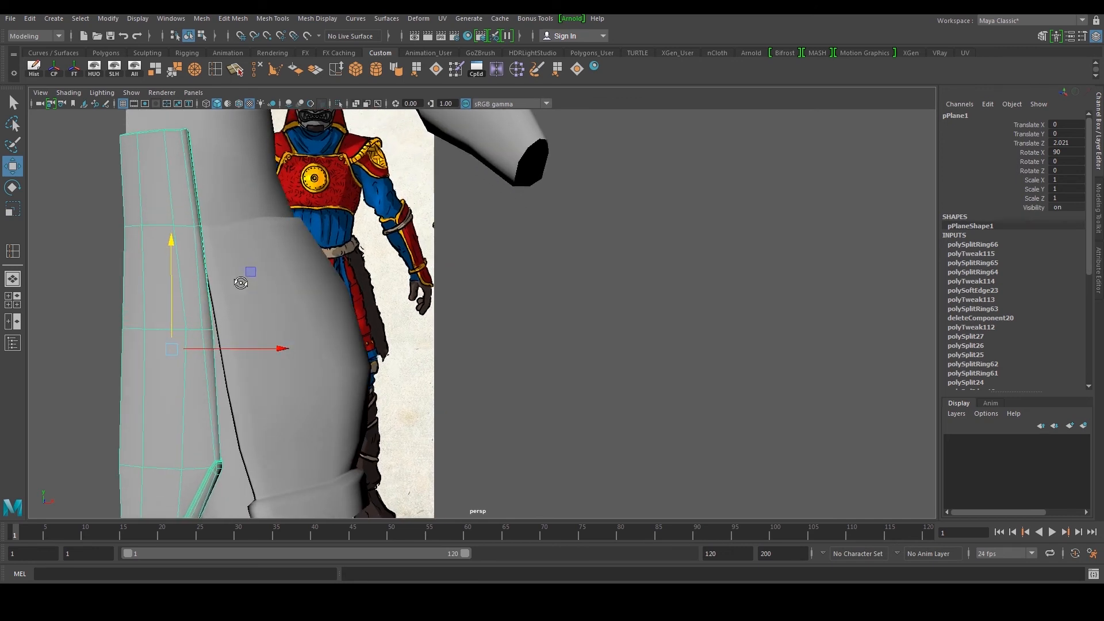
Shift the vertices of the panel's outer vertical edge line sideways, from the row above the border up to the top edge
{"action": "middle_click_drag", "start_coordinate": [242, 284], "coordinate": [296, 278], "text": "alt"}
{"action": "right_click_drag", "start_coordinate": [293, 381], "coordinate": [257, 382]}
{"action": "left_click", "coordinate": [290, 438]}
{"action": "left_click_drag", "start_coordinate": [290, 438], "coordinate": [438, 416], "text": "alt"}
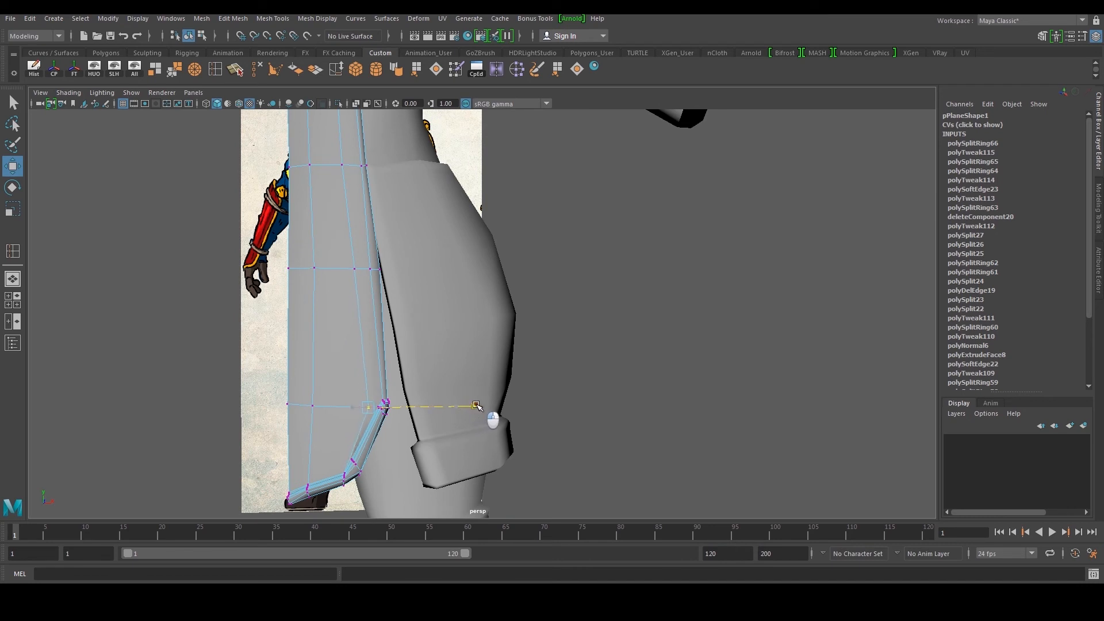
{"action": "left_click_drag", "start_coordinate": [469, 408], "coordinate": [366, 324], "text": "alt"}
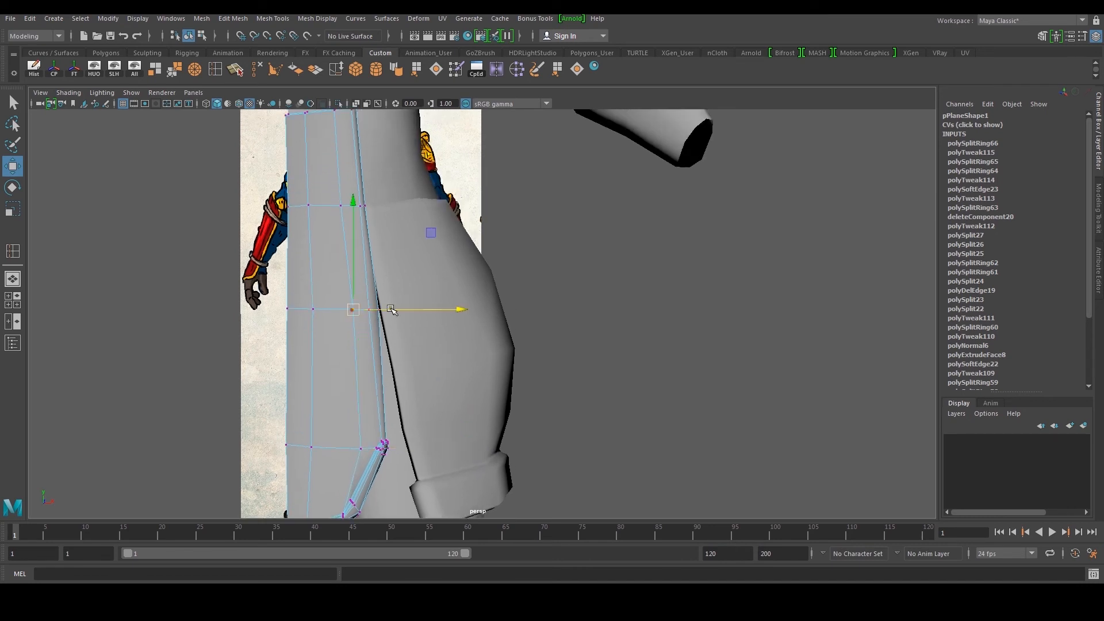
{"action": "left_click_drag", "start_coordinate": [416, 296], "coordinate": [360, 280], "text": "alt"}
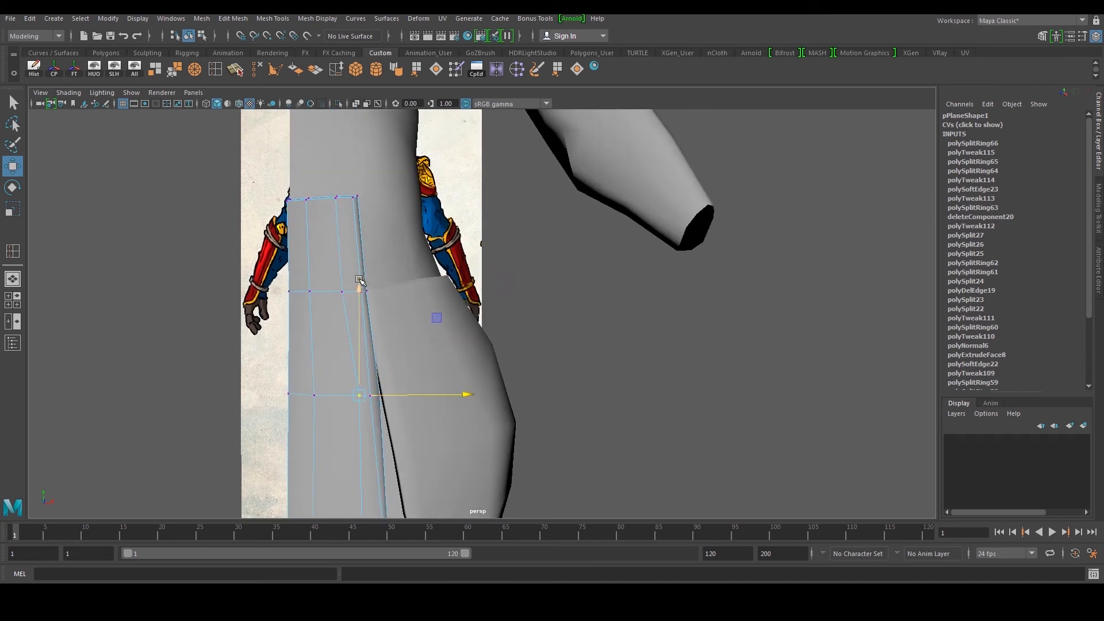
{"action": "left_click_drag", "start_coordinate": [404, 292], "coordinate": [327, 309], "text": "alt"}
{"action": "left_click", "coordinate": [326, 301]}
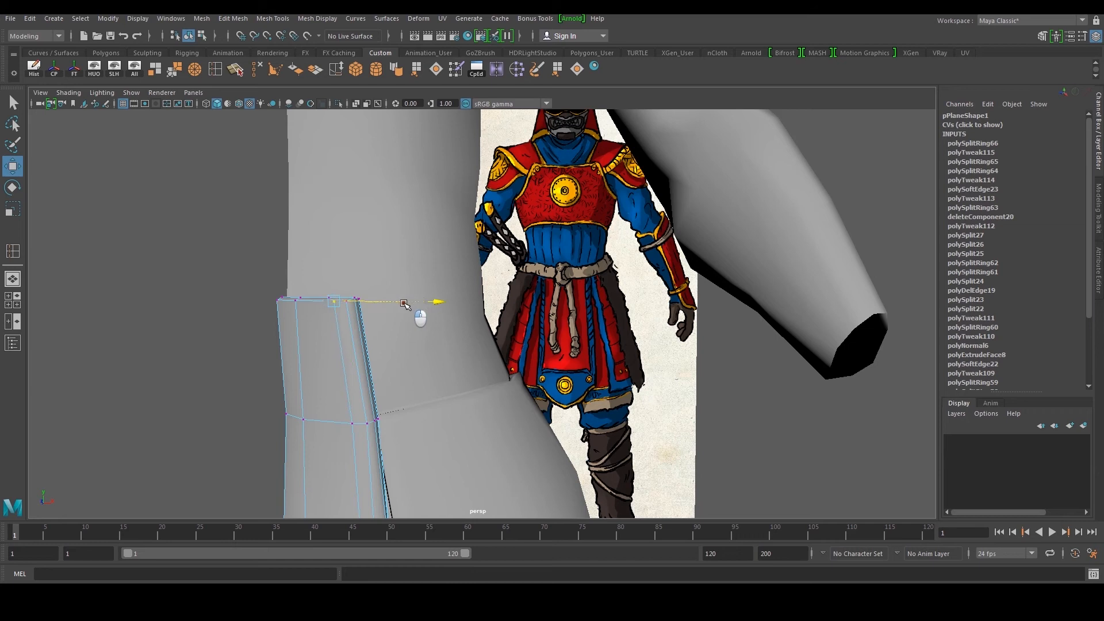
Insert a supporting edge loop across the panel close to its top edge
{"action": "left_click", "coordinate": [195, 69]}
{"action": "left_click", "coordinate": [340, 316]}
{"action": "right_click_drag", "start_coordinate": [331, 341], "coordinate": [320, 342]}
{"action": "left_click", "coordinate": [292, 348], "text": "shift"}
{"action": "middle_click_drag", "start_coordinate": [339, 362], "coordinate": [354, 255], "text": "alt"}
{"action": "left_click", "coordinate": [363, 315], "text": "shift"}
{"action": "left_click", "coordinate": [317, 335], "text": "shift"}
{"action": "scroll", "coordinate": [345, 345], "scroll_direction": "down", "scroll_amount": 3}
{"action": "middle_click_drag", "start_coordinate": [357, 374], "coordinate": [385, 311], "text": "alt"}
{"action": "left_click", "coordinate": [426, 377], "text": "shift"}
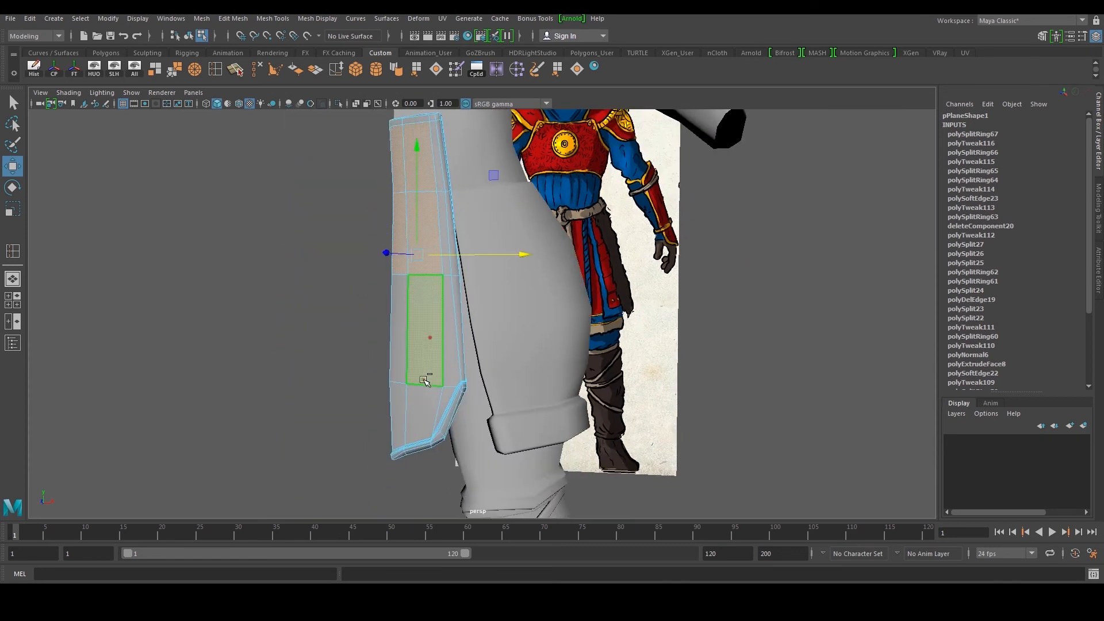
{"action": "left_click", "coordinate": [396, 368], "text": "shift"}
{"action": "left_click_drag", "start_coordinate": [419, 320], "coordinate": [481, 278], "text": "alt"}
{"action": "scroll", "coordinate": [431, 326], "scroll_direction": "up", "scroll_amount": 3}
{"action": "scroll", "coordinate": [428, 327], "scroll_direction": "down", "scroll_amount": 5}
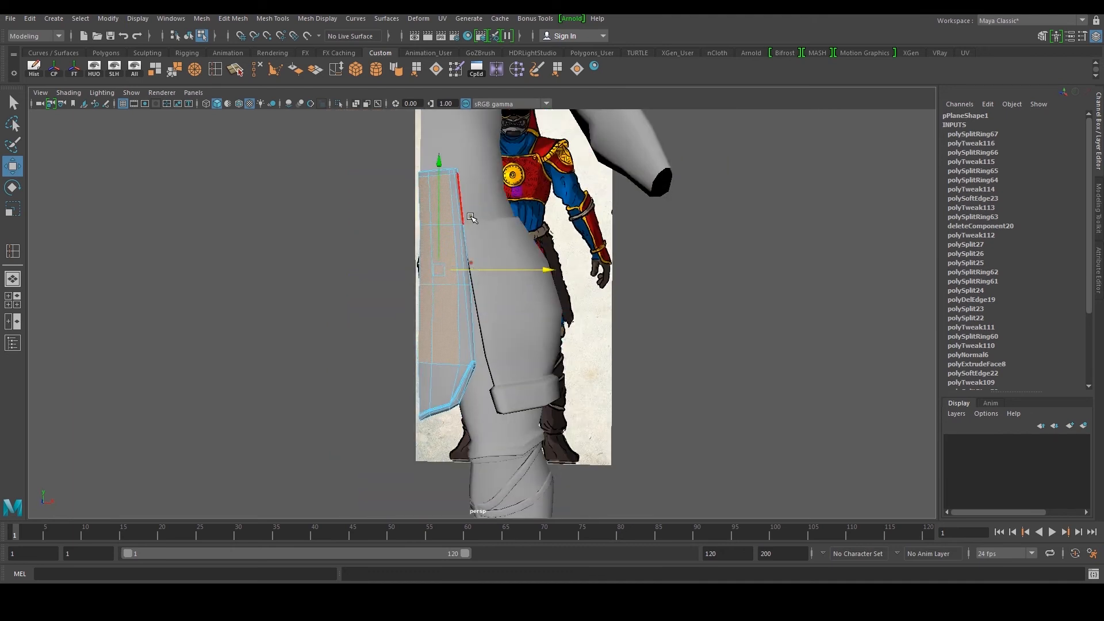
{"action": "scroll", "coordinate": [467, 262], "scroll_direction": "up", "scroll_amount": 1}
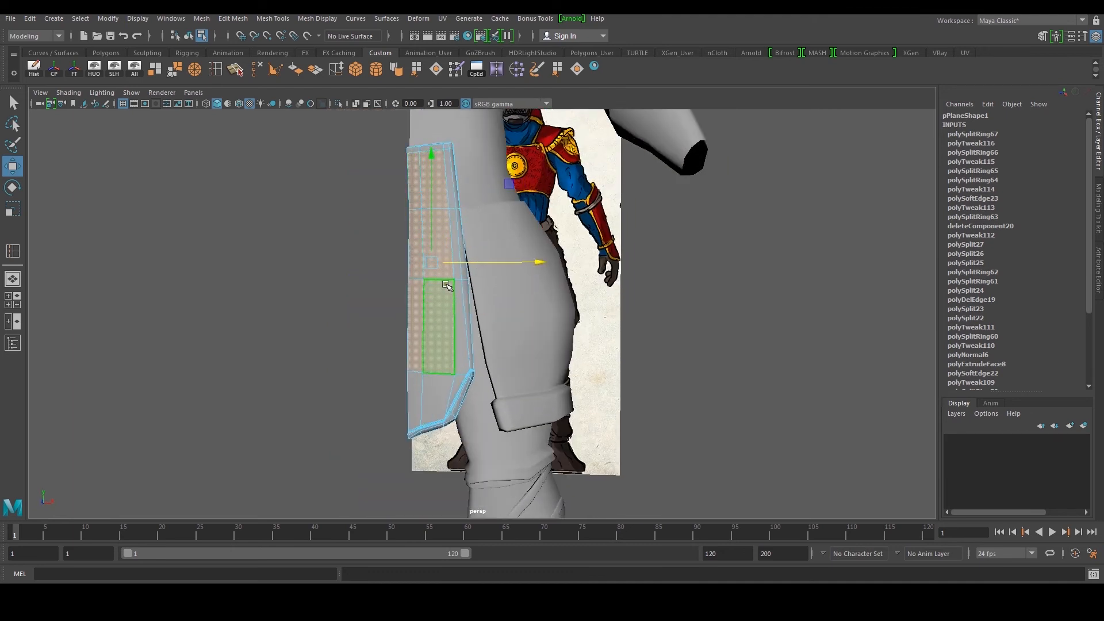
{"action": "right_click_drag", "start_coordinate": [444, 279], "coordinate": [509, 262]}
{"action": "left_click", "coordinate": [633, 311]}
Cut a new edge line across the lower part of the panel with Multi-Cut, from the border's bend to the centre edge
{"action": "left_click_drag", "start_coordinate": [627, 316], "coordinate": [426, 333], "text": "alt"}
{"action": "left_click", "coordinate": [411, 328]}
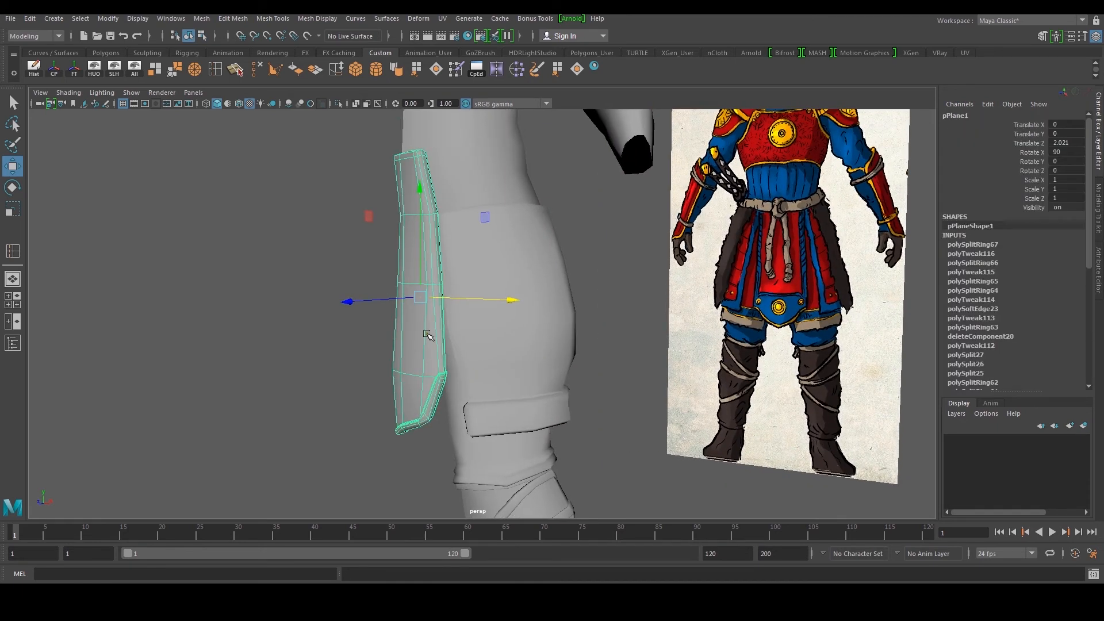
{"action": "scroll", "coordinate": [444, 341], "scroll_direction": "up", "scroll_amount": 2}
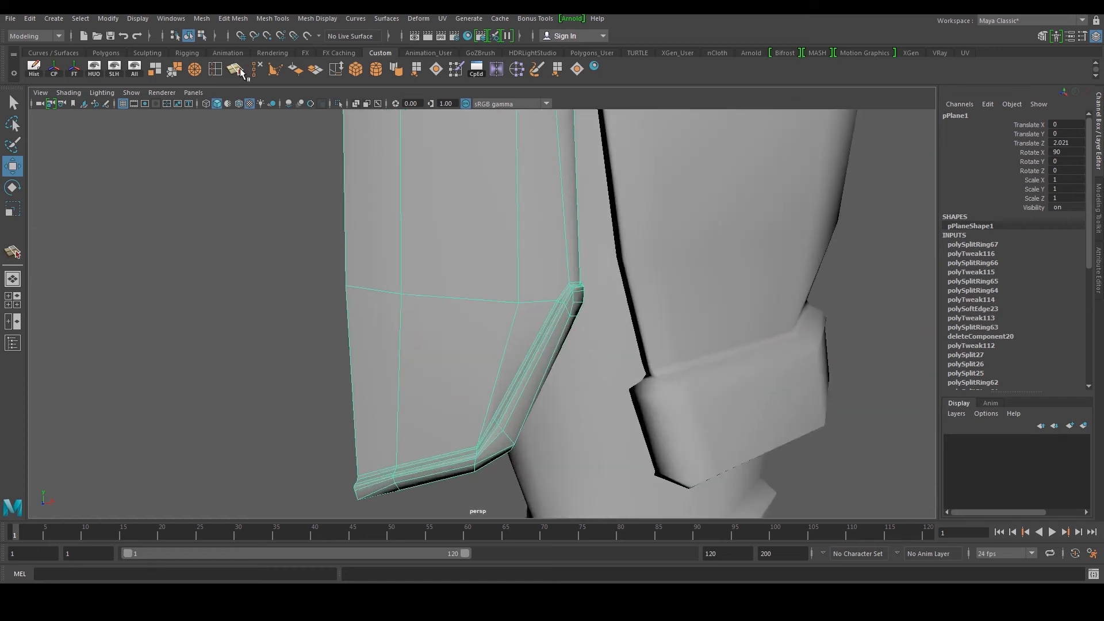
{"action": "left_click", "coordinate": [235, 69]}
{"action": "scroll", "coordinate": [446, 249], "scroll_direction": "up", "scroll_amount": 5}
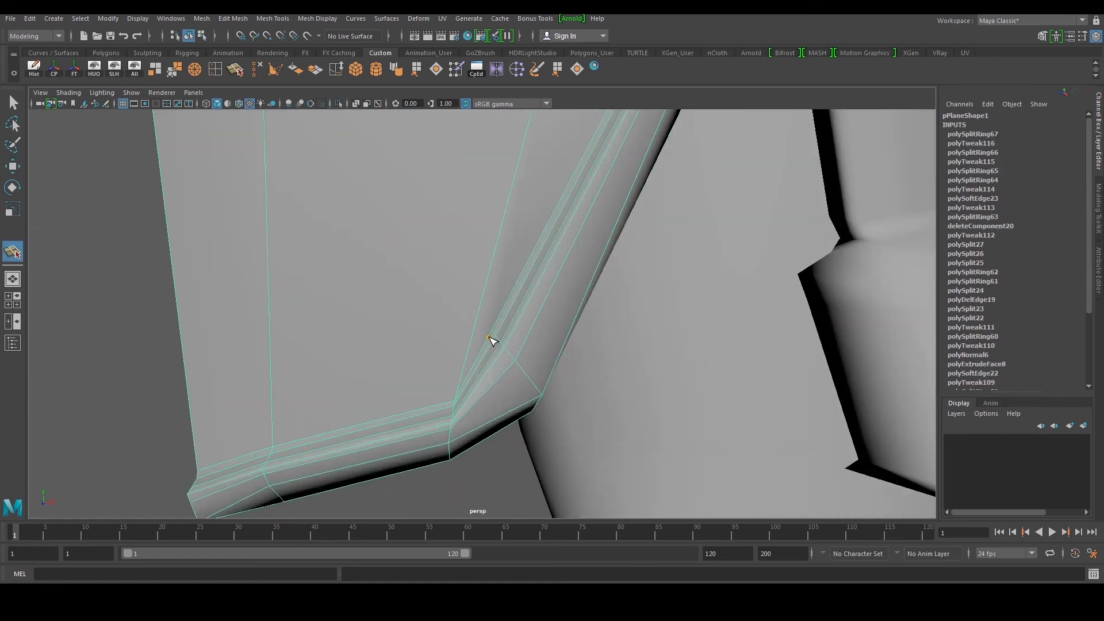
{"action": "left_click", "coordinate": [209, 357]}
{"action": "key", "text": "w"}
Cut a supporting edge line just below the horizontal row that meets the border's outer corner
{"action": "left_click_drag", "start_coordinate": [217, 340], "coordinate": [434, 352], "text": "alt"}
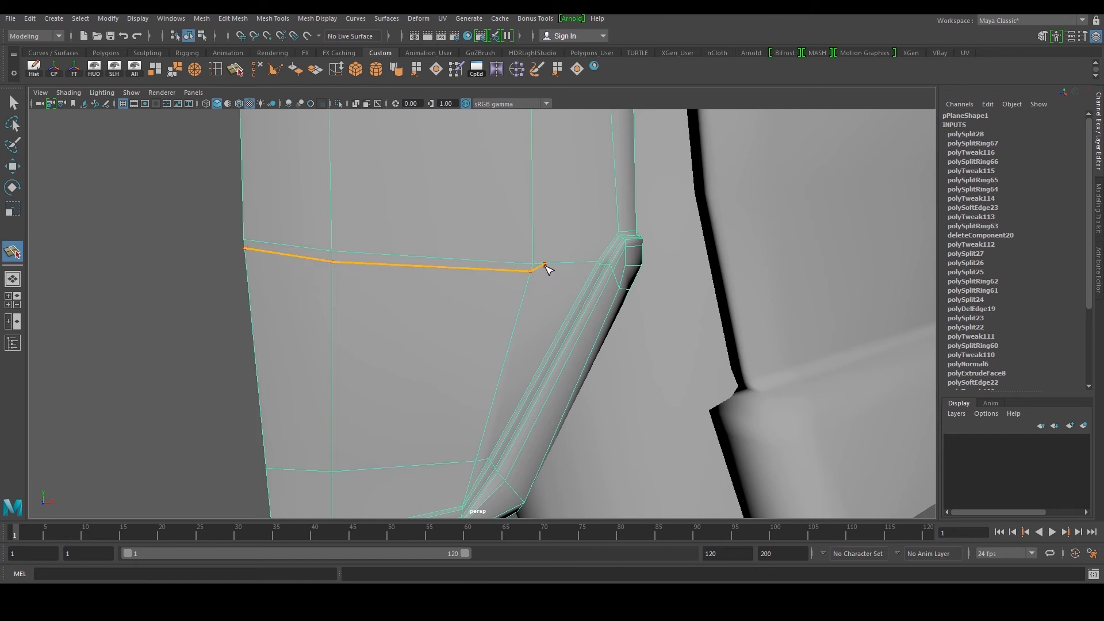
{"action": "key", "text": "w"}
{"action": "middle_click_drag", "start_coordinate": [526, 315], "coordinate": [495, 362], "text": "alt"}
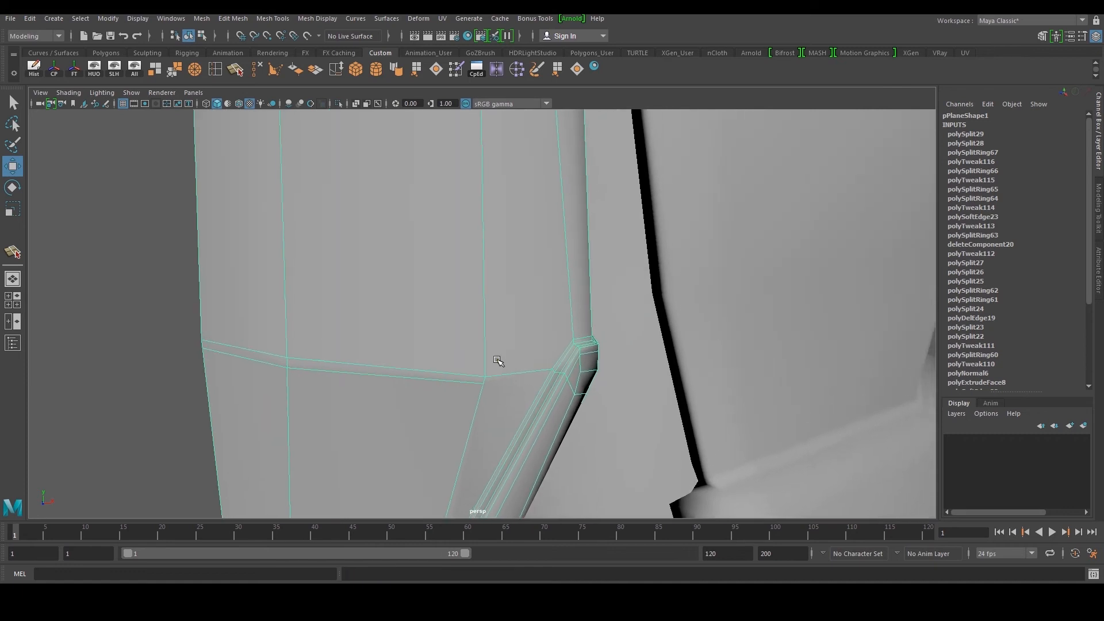
Cut an edge line from the border's outer corner up along the outer vertical edge to the panel's upper row
{"action": "key", "text": "y"}
{"action": "left_click", "coordinate": [496, 366]}
{"action": "middle_click_drag", "start_coordinate": [506, 173], "coordinate": [500, 402], "text": "alt"}
{"action": "left_click", "coordinate": [471, 303]}
{"action": "middle_click_drag", "start_coordinate": [470, 288], "coordinate": [473, 511], "text": "alt"}
{"action": "left_click", "coordinate": [446, 321]}
{"action": "middle_click_drag", "start_coordinate": [447, 322], "coordinate": [454, 454], "text": "alt"}
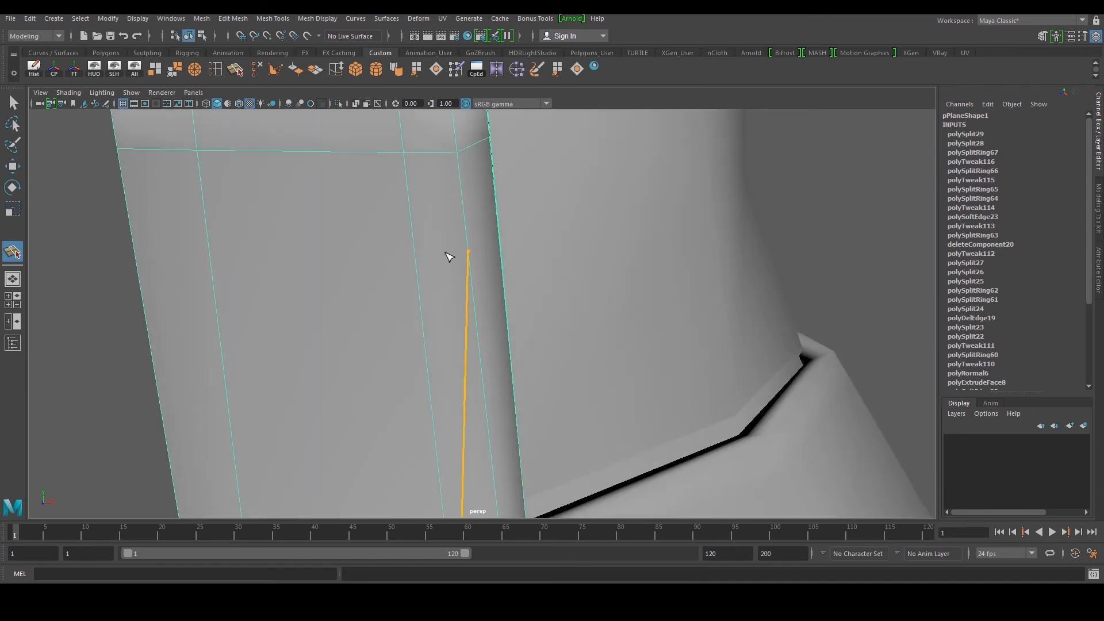
{"action": "left_click", "coordinate": [409, 154]}
{"action": "key", "text": "w"}
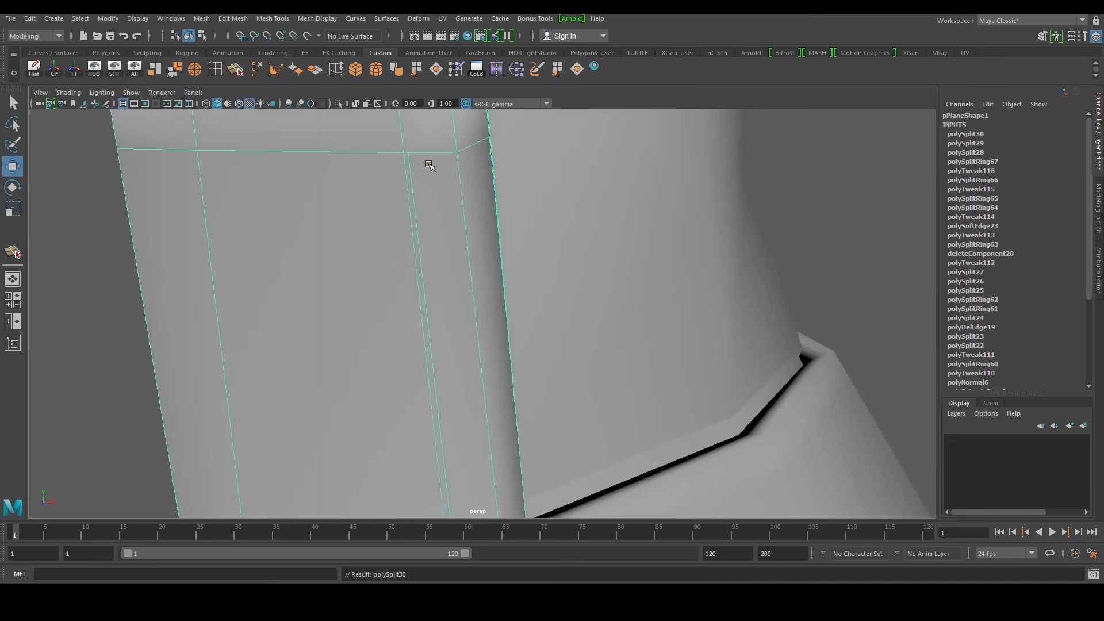
Cut another edge line from the lower row's junction upward, close beside the outer vertical edge, to the row above the hip
{"action": "scroll", "coordinate": [431, 167], "scroll_direction": "down", "scroll_amount": 5}
{"action": "middle_click_drag", "start_coordinate": [477, 391], "coordinate": [512, 339], "text": "alt"}
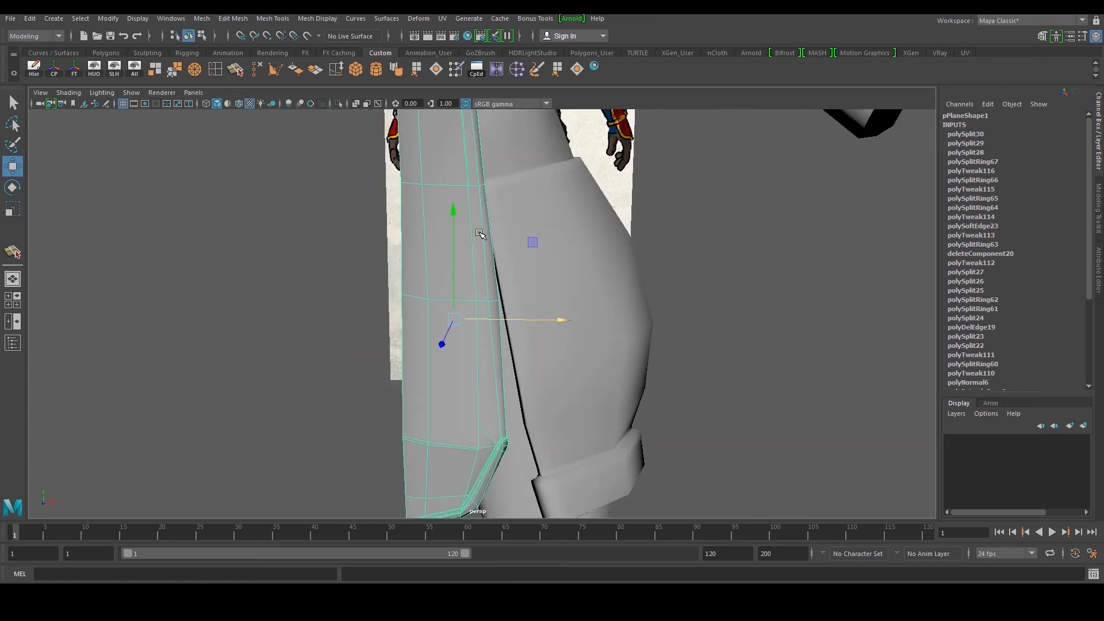
{"action": "scroll", "coordinate": [478, 369], "scroll_direction": "up", "scroll_amount": 2}
{"action": "middle_click_drag", "start_coordinate": [478, 370], "coordinate": [466, 178], "text": "alt"}
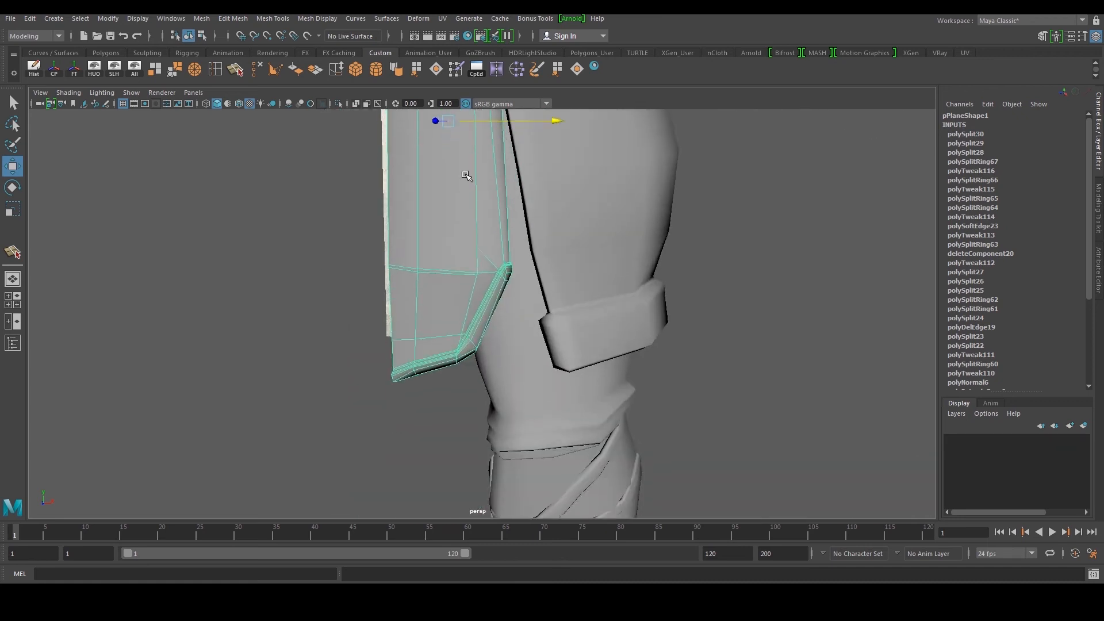
{"action": "scroll", "coordinate": [463, 207], "scroll_direction": "up", "scroll_amount": 6}
{"action": "key", "text": "g"}
{"action": "scroll", "coordinate": [467, 212], "scroll_direction": "up", "scroll_amount": 4}
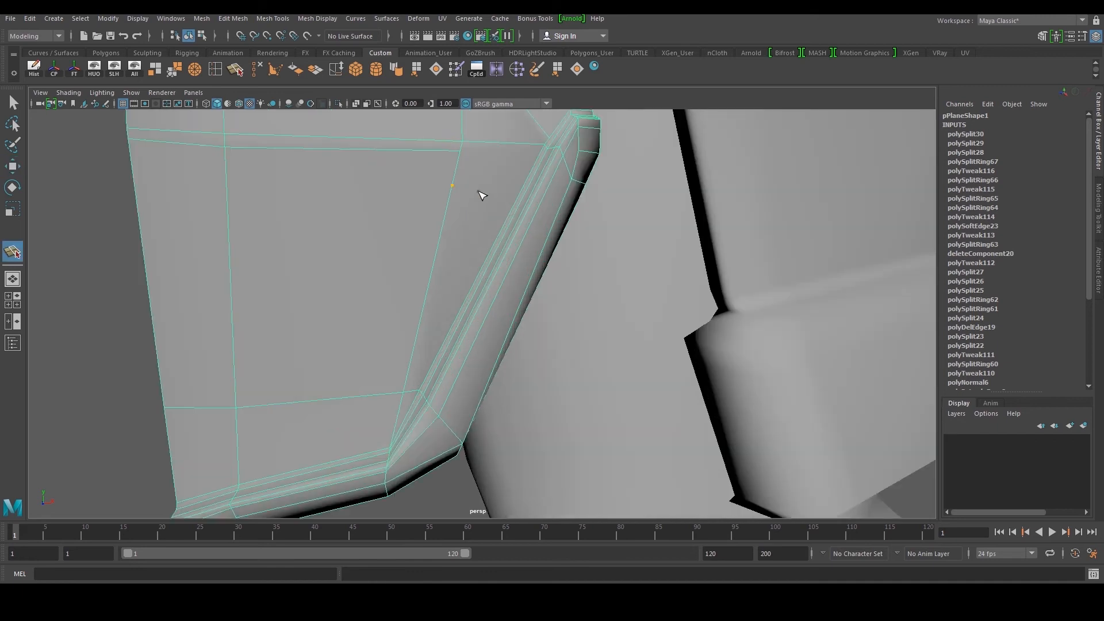
{"action": "middle_click_drag", "start_coordinate": [478, 192], "coordinate": [436, 250], "text": "alt"}
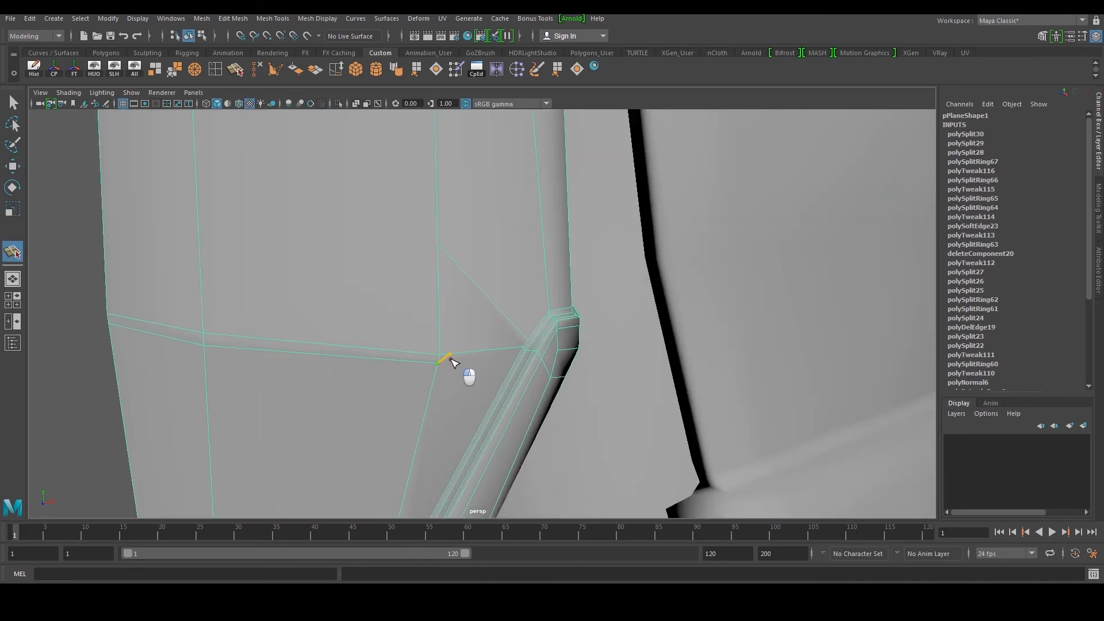
{"action": "left_click", "coordinate": [447, 255]}
{"action": "middle_click_drag", "start_coordinate": [454, 254], "coordinate": [439, 432], "text": "alt"}
{"action": "scroll", "coordinate": [463, 352], "scroll_direction": "down", "scroll_amount": 4}
{"action": "middle_click_drag", "start_coordinate": [463, 195], "coordinate": [443, 468], "text": "alt"}
{"action": "middle_click_drag", "start_coordinate": [430, 190], "coordinate": [424, 288], "text": "alt"}
{"action": "left_click", "coordinate": [413, 285]}
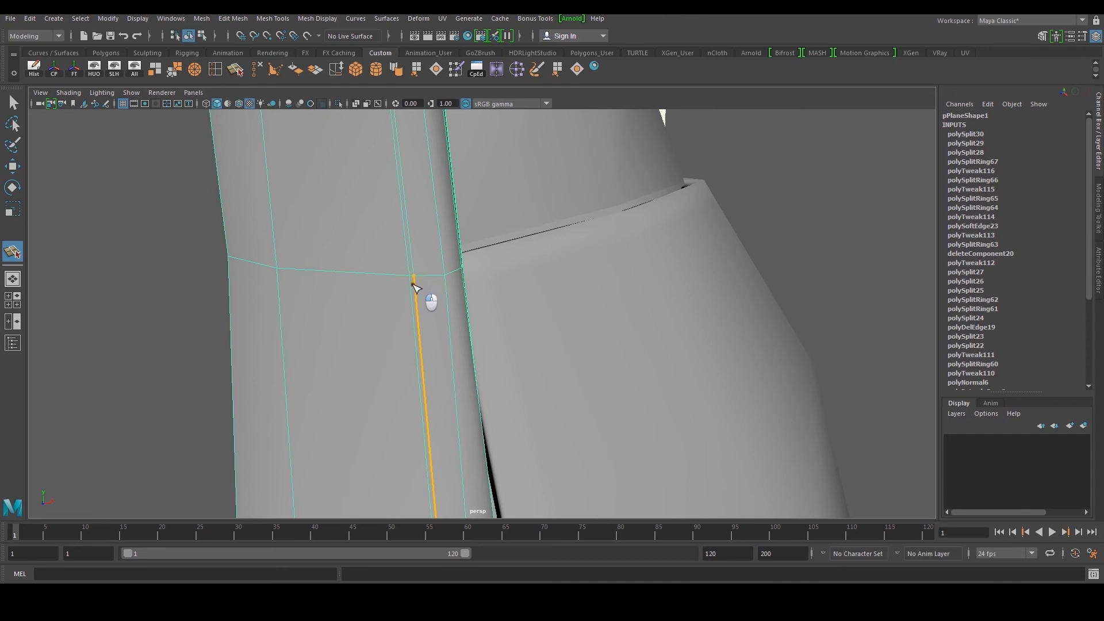
{"action": "key", "text": "w"}
{"action": "scroll", "coordinate": [439, 318], "scroll_direction": "down", "scroll_amount": 4}
{"action": "middle_click_drag", "start_coordinate": [492, 403], "coordinate": [478, 192], "text": "alt"}
{"action": "scroll", "coordinate": [459, 398], "scroll_direction": "up", "scroll_amount": 2}
{"action": "middle_click_drag", "start_coordinate": [458, 398], "coordinate": [456, 332], "text": "alt"}
{"action": "scroll", "coordinate": [457, 345], "scroll_direction": "up", "scroll_amount": 3}
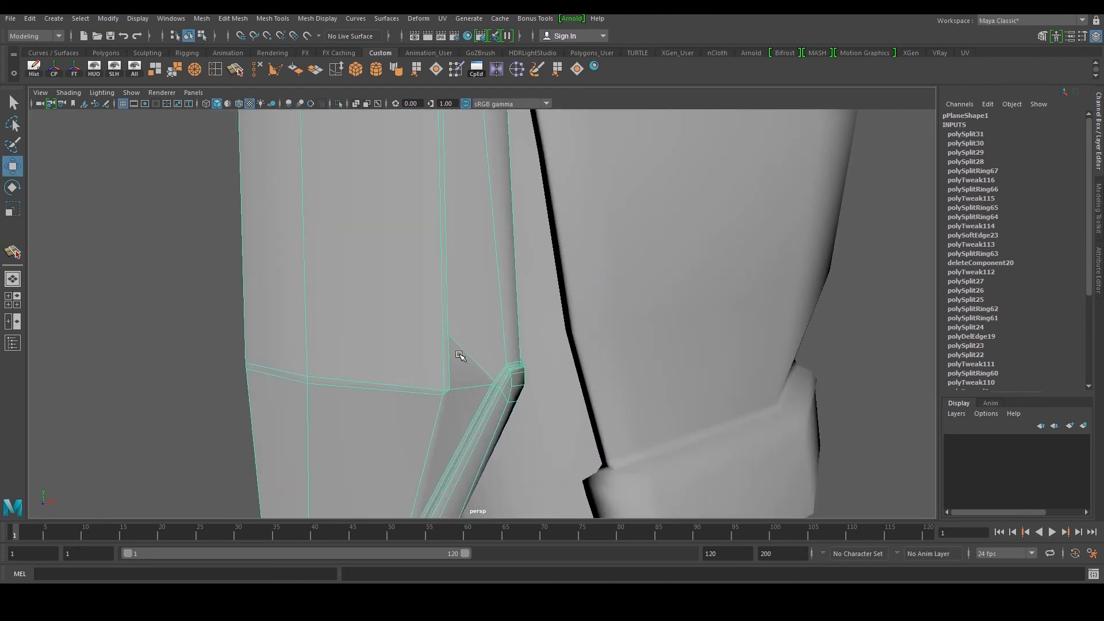
Delete the diagonal edge beside the border's outer corner and try cutting the missing vertical support edge between the two rows farther up
{"action": "left_click", "coordinate": [456, 361]}
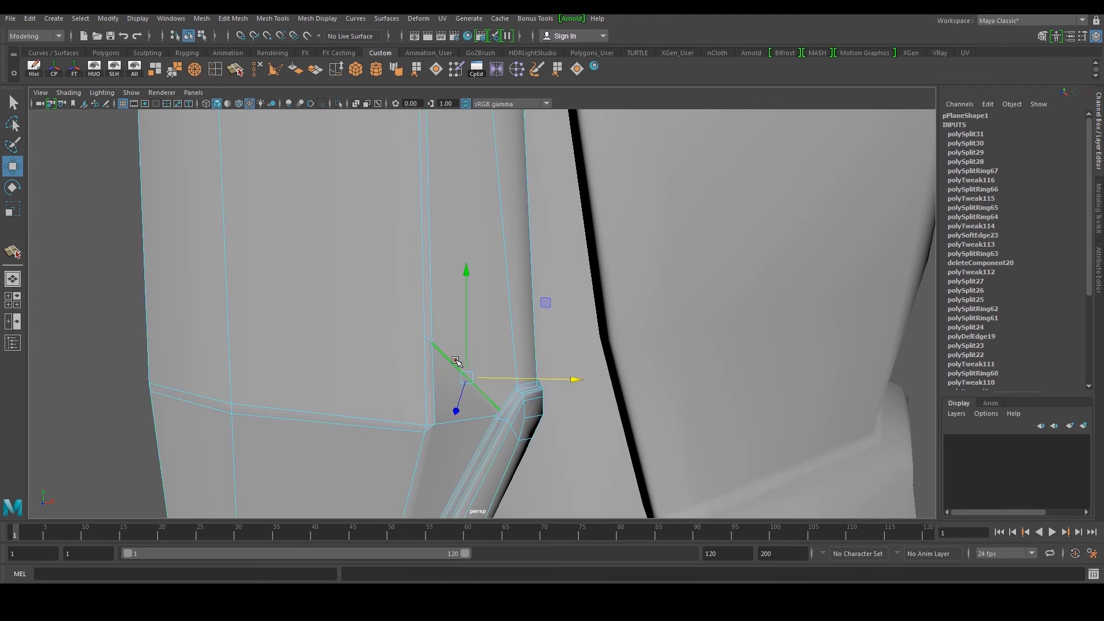
{"action": "left_click", "coordinate": [230, 71]}
{"action": "middle_click_drag", "start_coordinate": [429, 253], "coordinate": [444, 495], "text": "alt"}
{"action": "scroll", "coordinate": [426, 365], "scroll_direction": "down", "scroll_amount": 3}
{"action": "middle_click_drag", "start_coordinate": [433, 322], "coordinate": [430, 460], "text": "alt"}
{"action": "scroll", "coordinate": [430, 460], "scroll_direction": "down", "scroll_amount": 3}
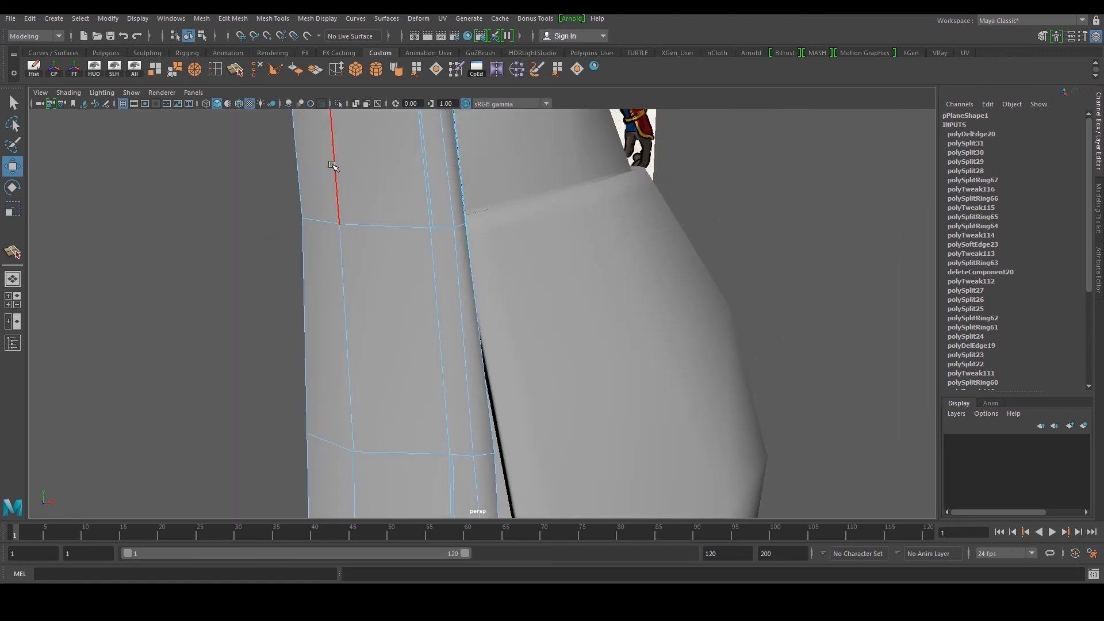
{"action": "left_click", "coordinate": [245, 69]}
{"action": "left_click", "coordinate": [434, 230]}
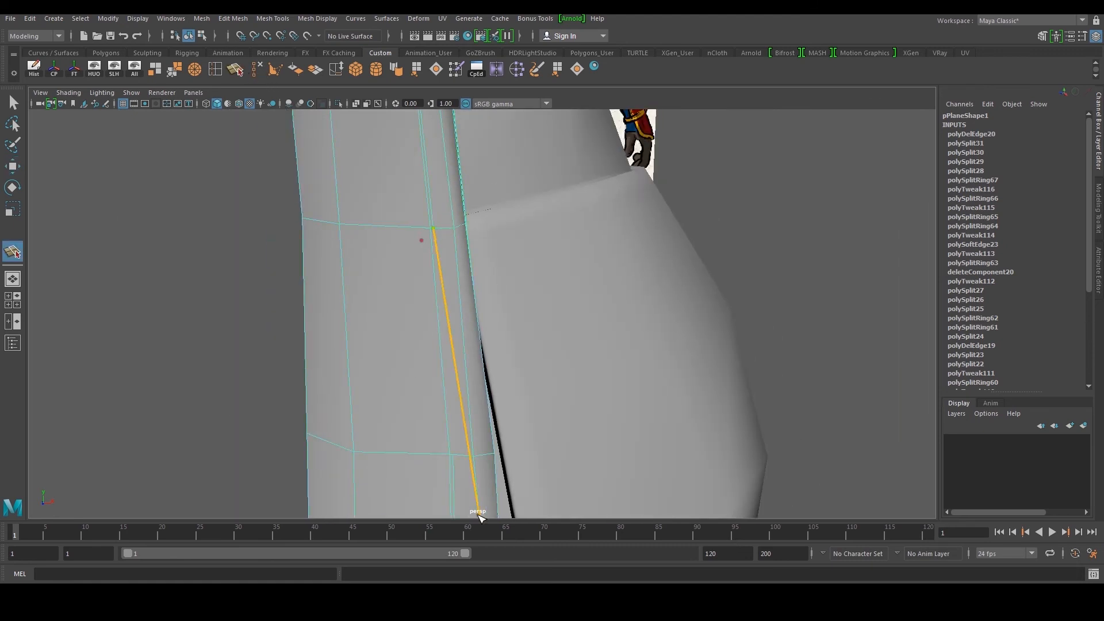
{"action": "key", "text": "w"}
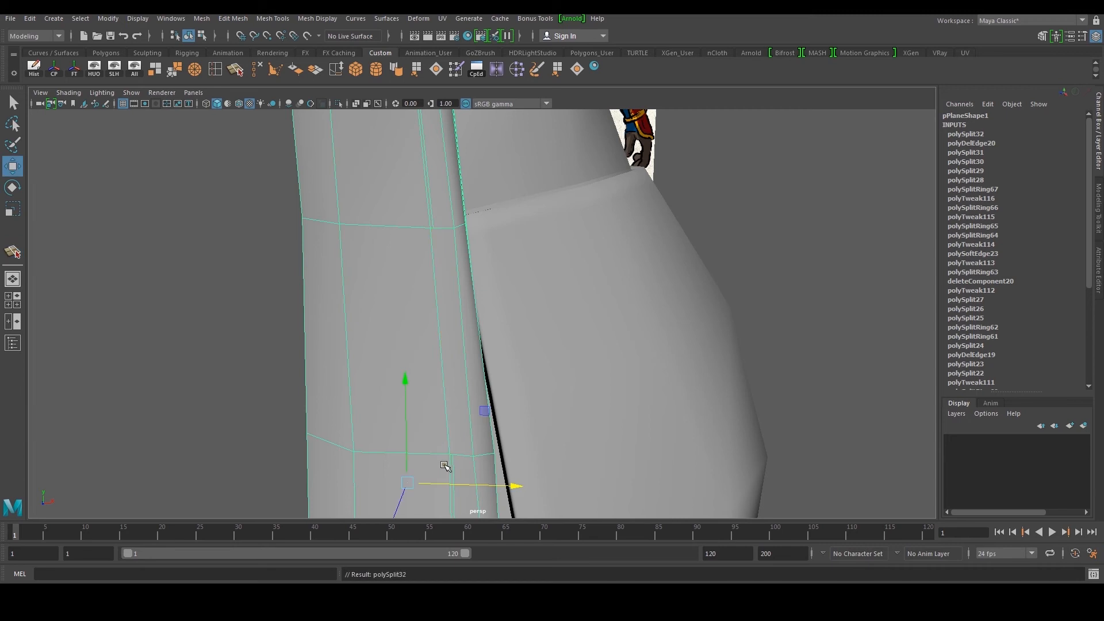
Select the tall narrow face beside the panel's outer vertical edge, between the hip row and the row above, and delete it
{"action": "right_click_drag", "start_coordinate": [454, 364], "coordinate": [460, 295], "text": "alt"}
{"action": "middle_click_drag", "start_coordinate": [482, 368], "coordinate": [483, 242], "text": "alt"}
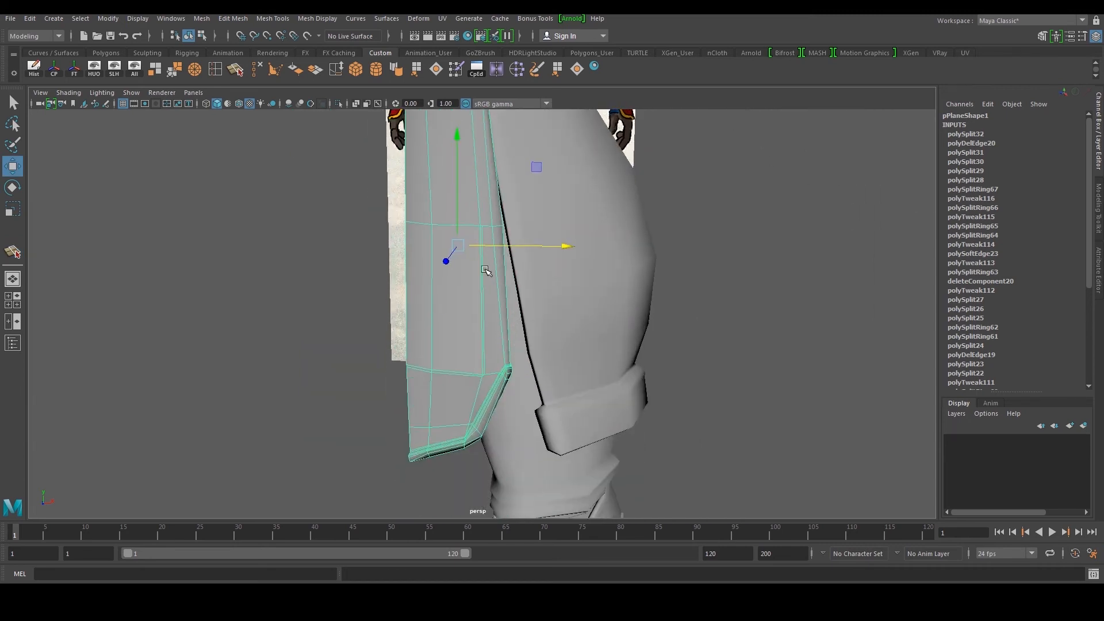
{"action": "right_click_drag", "start_coordinate": [486, 270], "coordinate": [485, 326], "text": "alt"}
{"action": "middle_click_drag", "start_coordinate": [507, 208], "coordinate": [512, 389], "text": "alt"}
{"action": "right_click_drag", "start_coordinate": [499, 243], "coordinate": [493, 265]}
{"action": "left_click", "coordinate": [494, 266]}
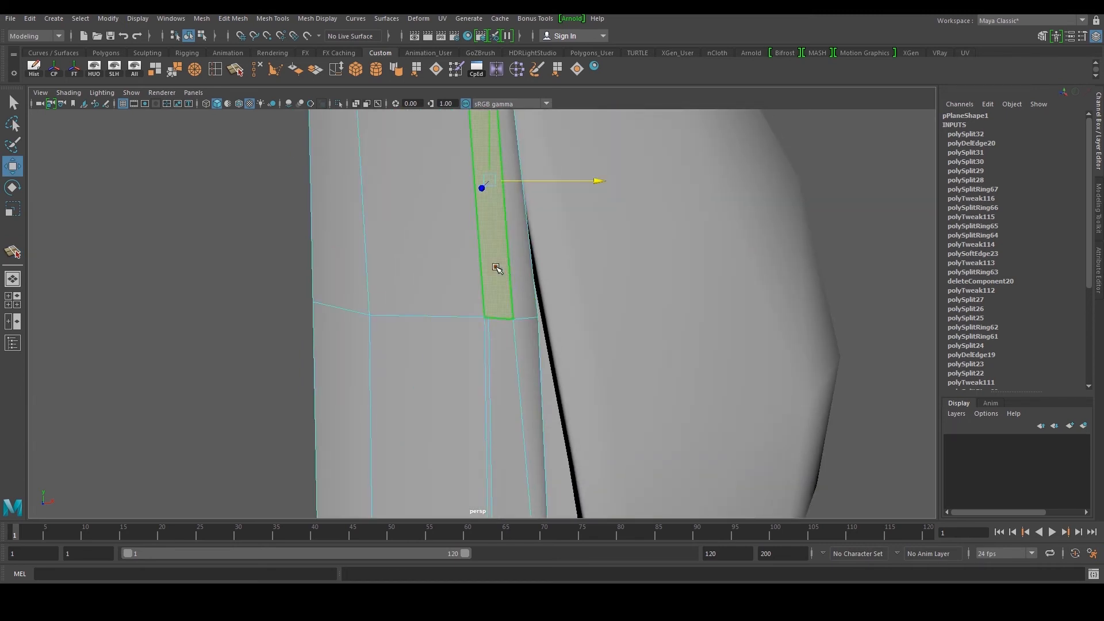
{"action": "middle_click_drag", "start_coordinate": [494, 266], "coordinate": [484, 386], "text": "alt"}
{"action": "key", "text": "Delete"}
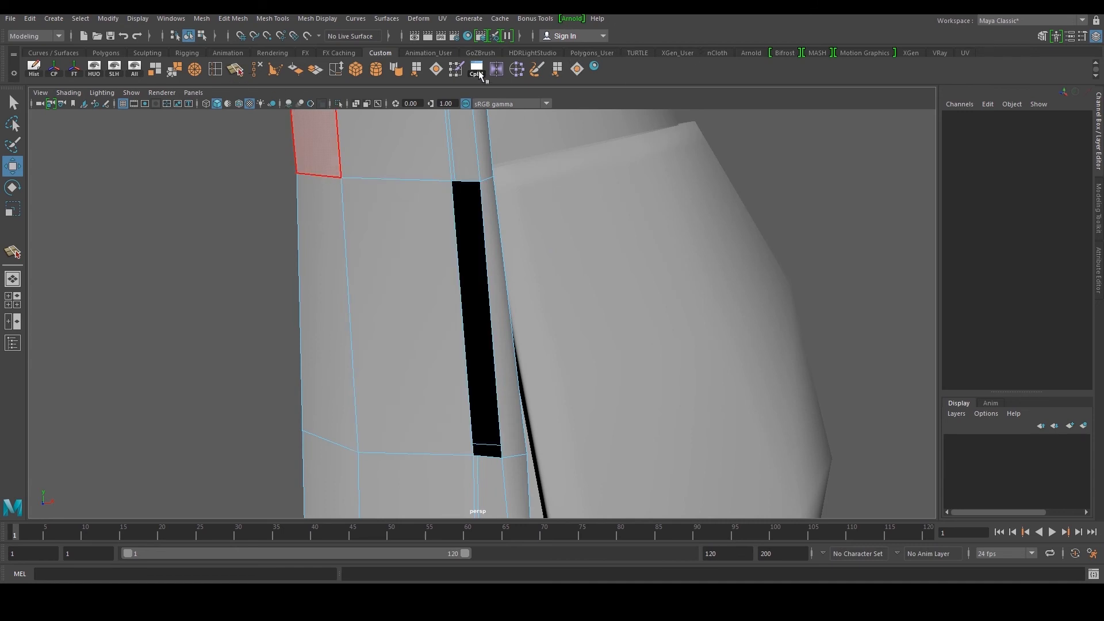
Use Append to Polygon to bridge the short edges at the opening's inner corners with a thin vertical strip
{"action": "left_click", "coordinate": [420, 68]}
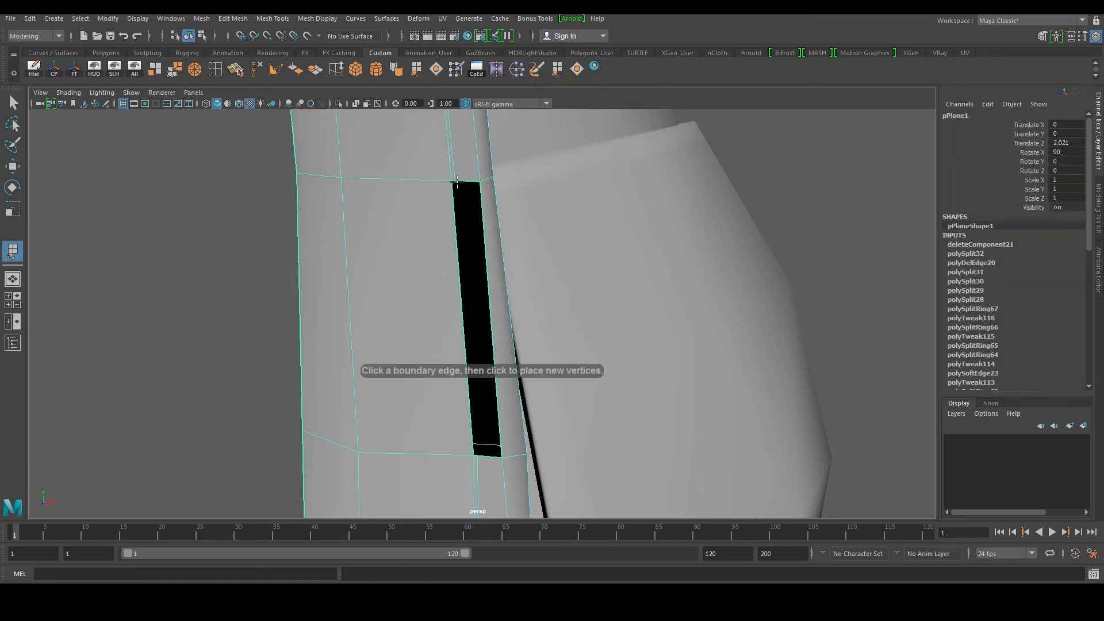
{"action": "left_click", "coordinate": [454, 183]}
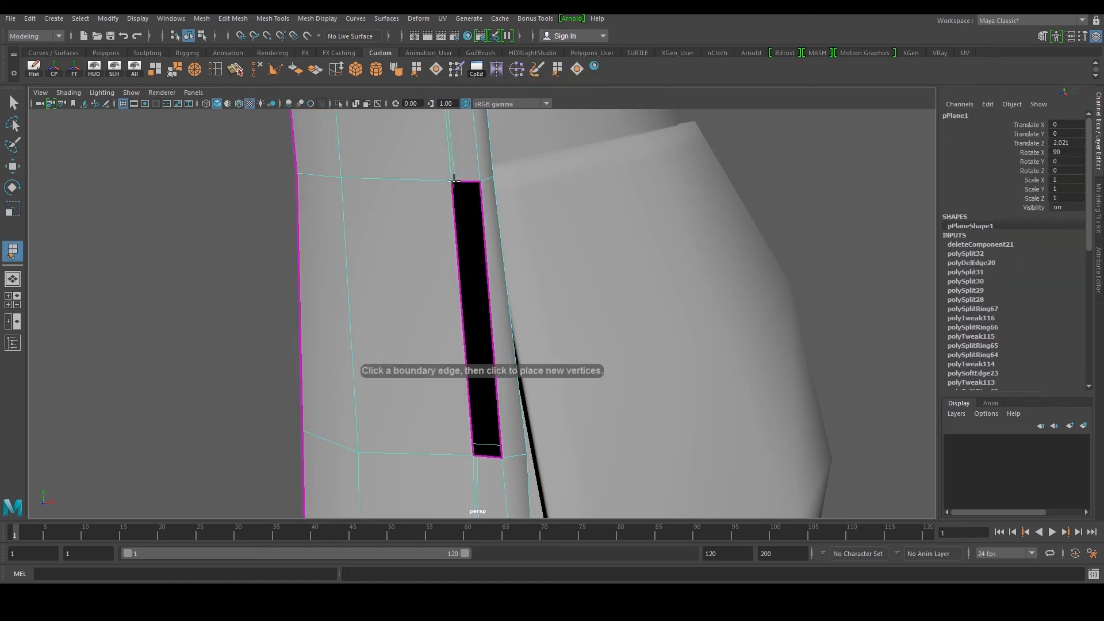
{"action": "left_click", "coordinate": [475, 454]}
{"action": "key", "text": "BackSpace"}
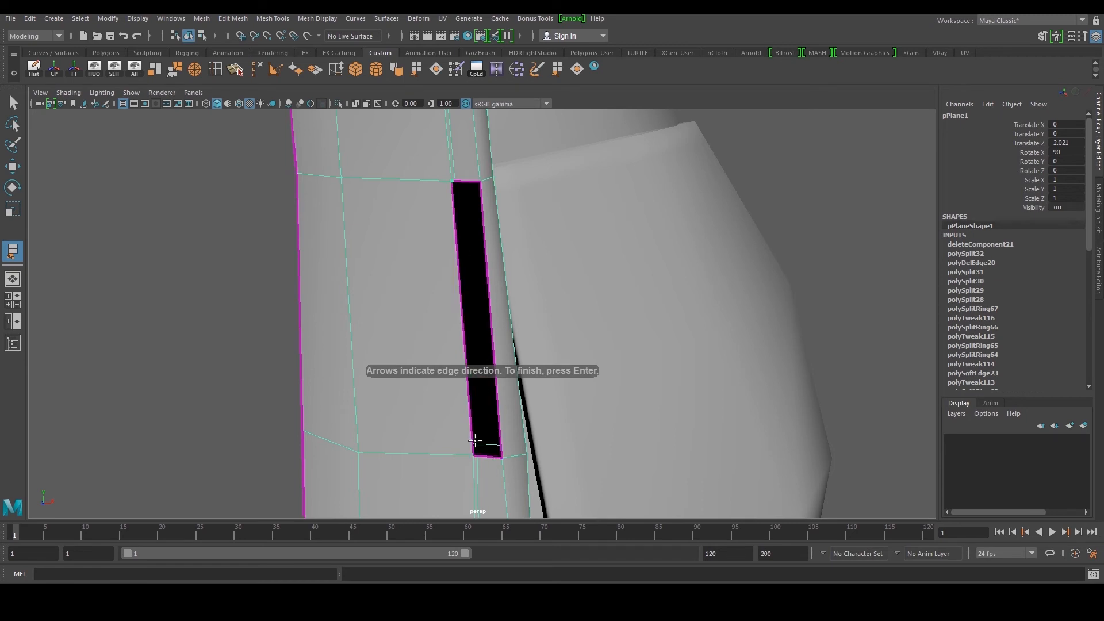
{"action": "scroll", "coordinate": [474, 443], "scroll_direction": "up", "scroll_amount": 3}
{"action": "middle_click_drag", "start_coordinate": [473, 443], "coordinate": [471, 303], "text": "alt"}
{"action": "scroll", "coordinate": [473, 304], "scroll_direction": "up", "scroll_amount": 4}
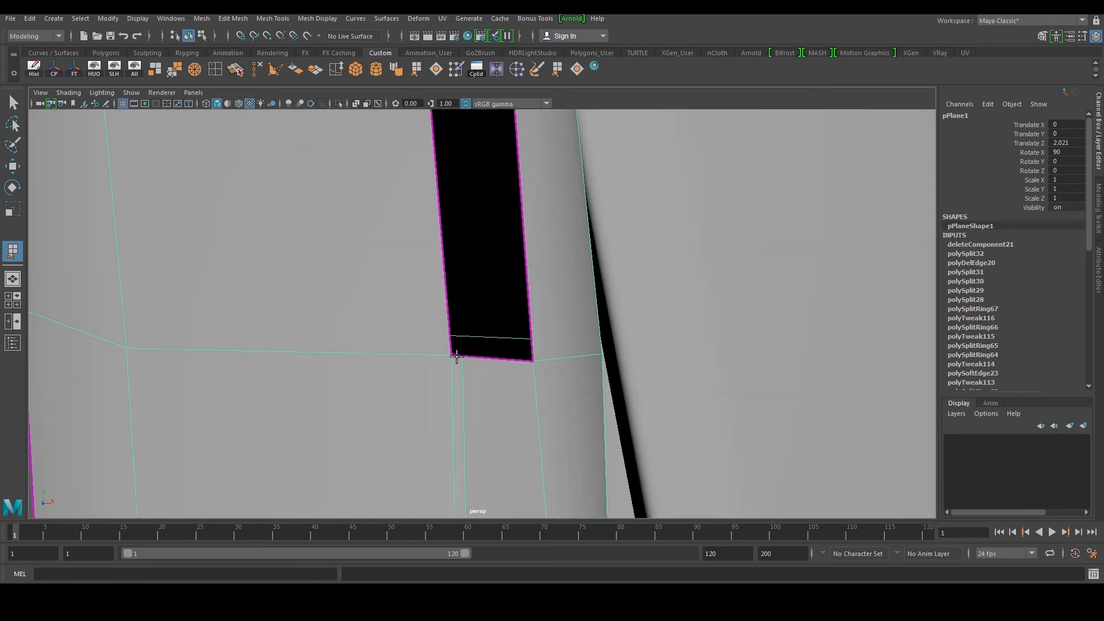
{"action": "left_click", "coordinate": [456, 357]}
{"action": "key", "text": "w"}
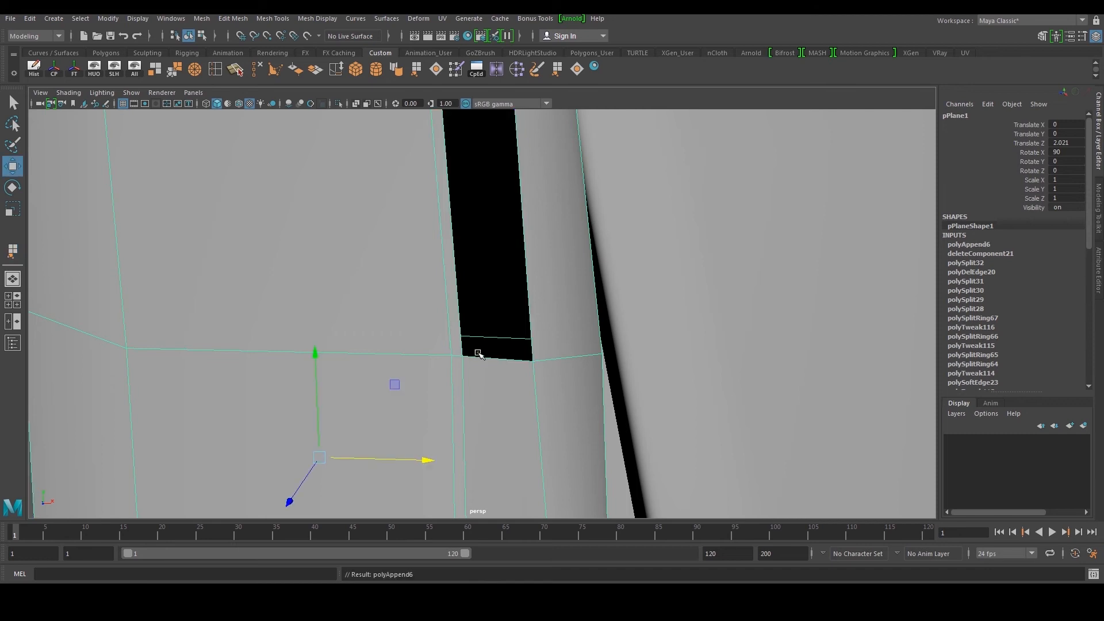
Fill the rest of the opening with a second appended polygon between its bottom and top edges
{"action": "key", "text": "g"}
{"action": "left_click", "coordinate": [480, 357]}
{"action": "scroll", "coordinate": [483, 357], "scroll_direction": "down", "scroll_amount": 4}
{"action": "middle_click_drag", "start_coordinate": [473, 255], "coordinate": [480, 304], "text": "alt"}
{"action": "left_click", "coordinate": [475, 290]}
{"action": "key", "text": "Return"}
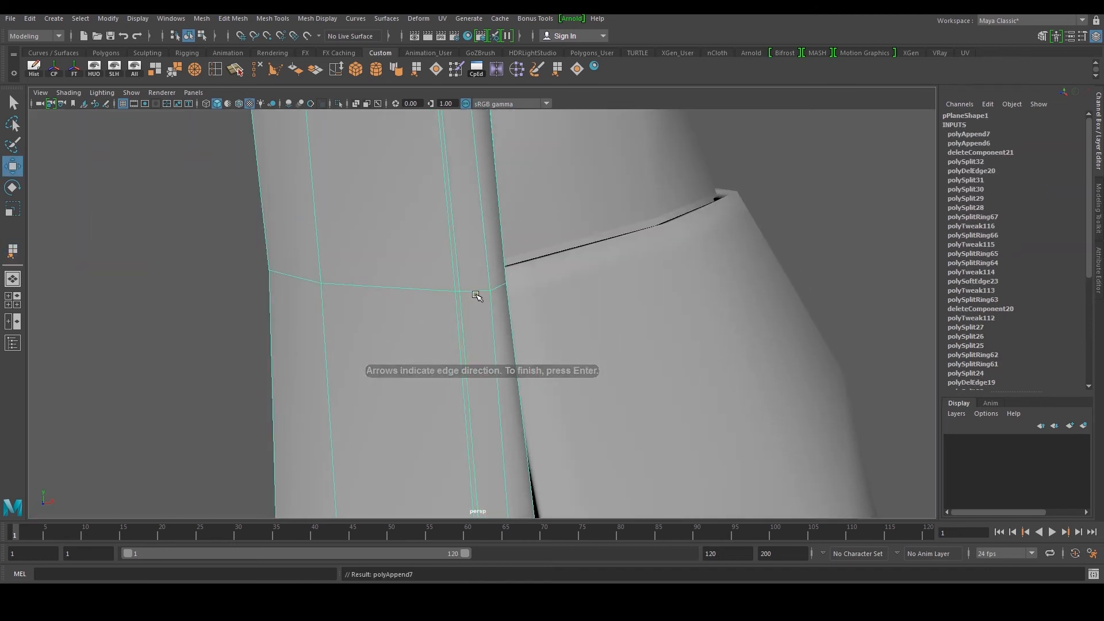
{"action": "key", "text": "w"}
Move the upper border's inner corner vertices outward and slightly forward, in line with the vertical edge below
{"action": "scroll", "coordinate": [482, 315], "scroll_direction": "down", "scroll_amount": 4}
{"action": "scroll", "coordinate": [481, 318], "scroll_direction": "up", "scroll_amount": 4}
{"action": "middle_click_drag", "start_coordinate": [466, 203], "coordinate": [491, 351], "text": "alt"}
{"action": "scroll", "coordinate": [485, 380], "scroll_direction": "up", "scroll_amount": 5}
{"action": "left_click_drag", "start_coordinate": [389, 230], "coordinate": [535, 398], "text": "alt"}
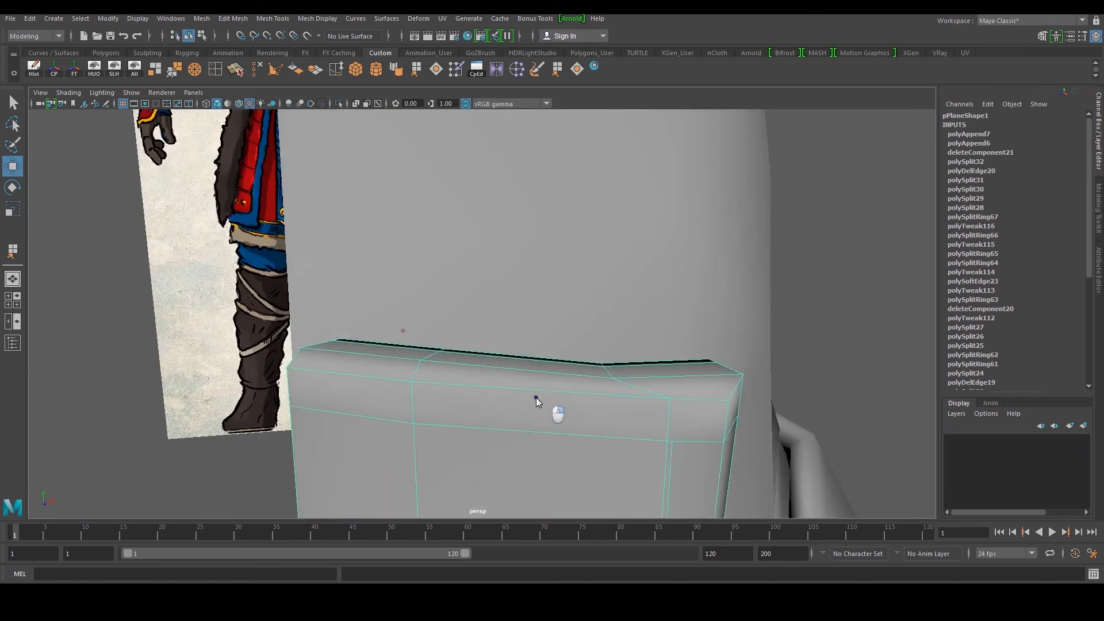
{"action": "left_click", "coordinate": [617, 378]}
{"action": "left_click_drag", "start_coordinate": [709, 364], "coordinate": [739, 366]}
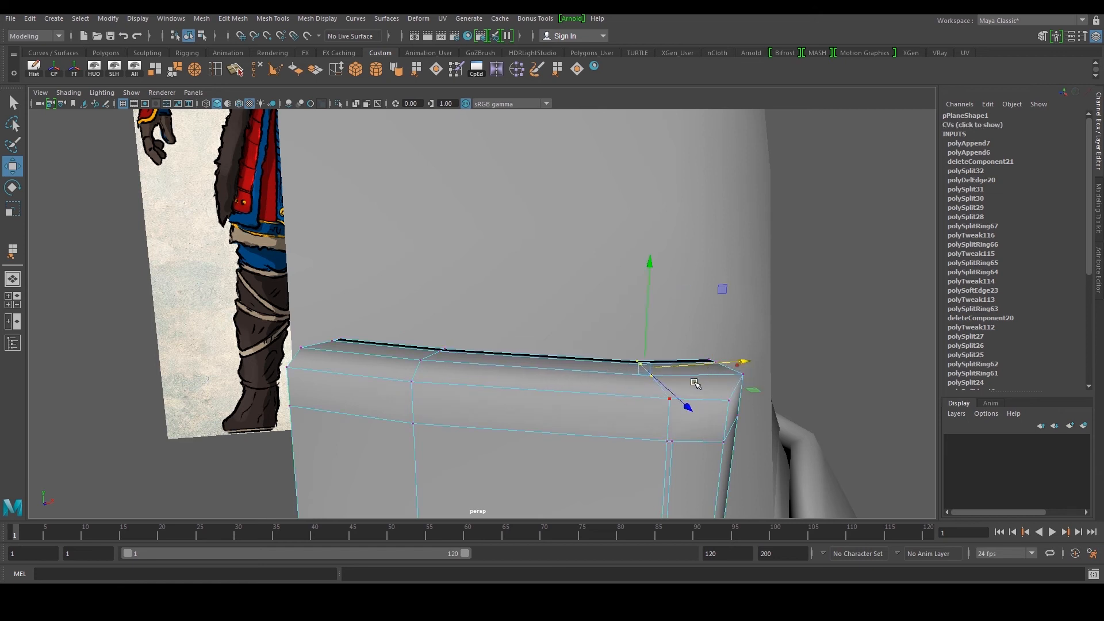
{"action": "left_click_drag", "start_coordinate": [691, 407], "coordinate": [711, 425]}
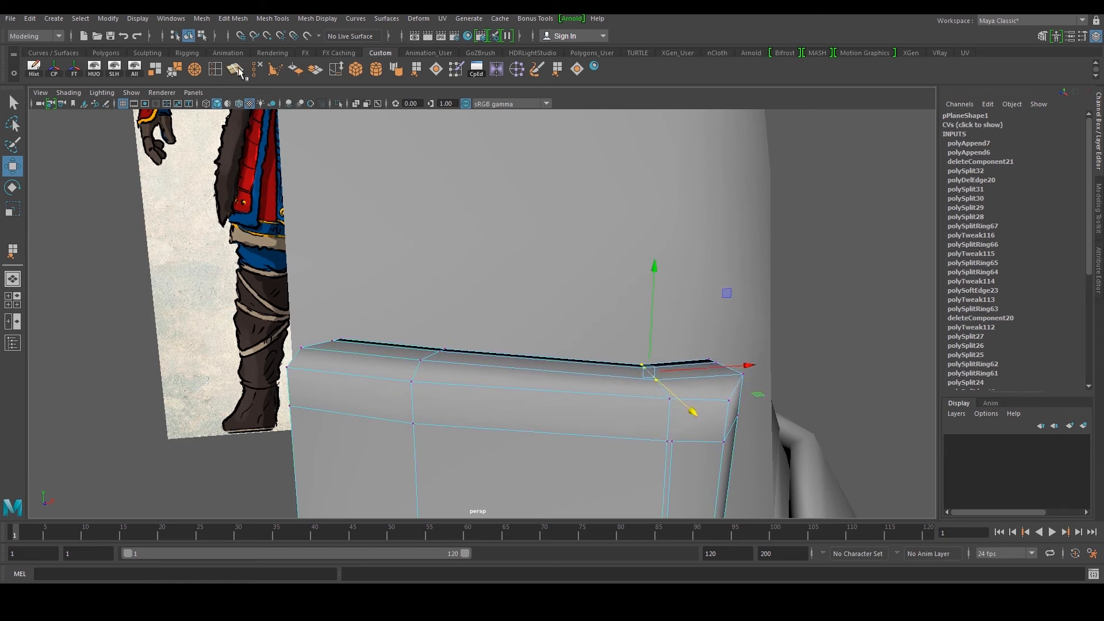
Cut a supporting edge just above the row under the upper border, from the inner corner to the centre edge
{"action": "left_click", "coordinate": [238, 71]}
{"action": "left_click_drag", "start_coordinate": [671, 448], "coordinate": [659, 455]}
{"action": "left_click", "coordinate": [657, 436]}
{"action": "left_click", "coordinate": [414, 417]}
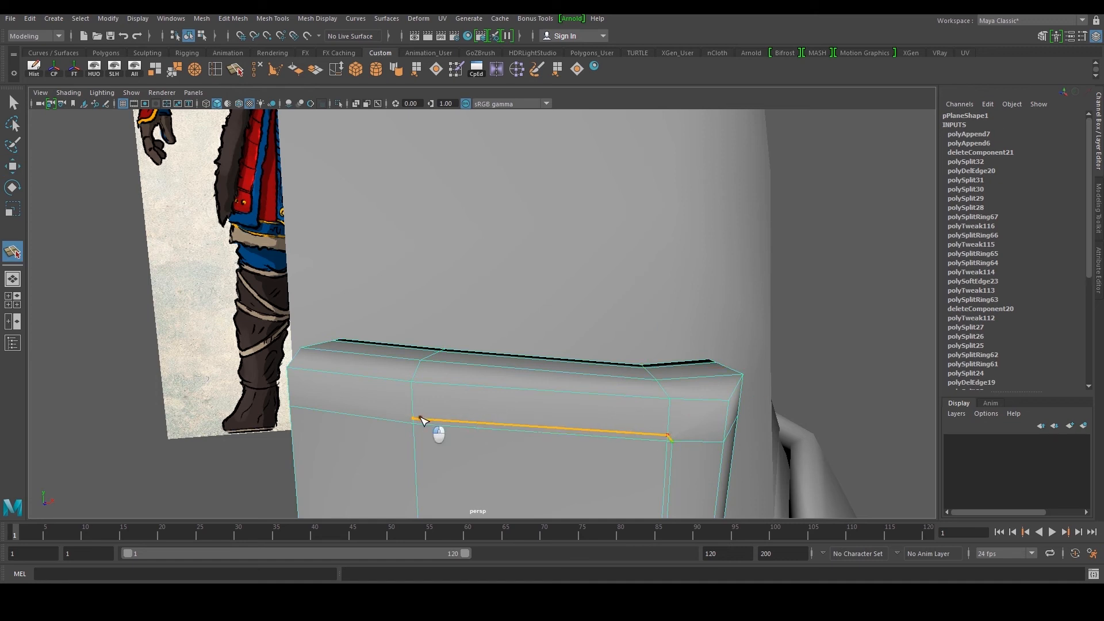
{"action": "left_click", "coordinate": [296, 397]}
{"action": "left_click_drag", "start_coordinate": [298, 398], "coordinate": [298, 403]}
{"action": "key", "text": "w"}
Cut a middle edge between the two close rows under the upper border, from the corner to the centre edge
{"action": "scroll", "coordinate": [357, 392], "scroll_direction": "down", "scroll_amount": 5}
{"action": "scroll", "coordinate": [554, 364], "scroll_direction": "up", "scroll_amount": 6}
{"action": "middle_click_drag", "start_coordinate": [554, 364], "coordinate": [511, 346], "text": "alt"}
{"action": "left_click", "coordinate": [235, 70]}
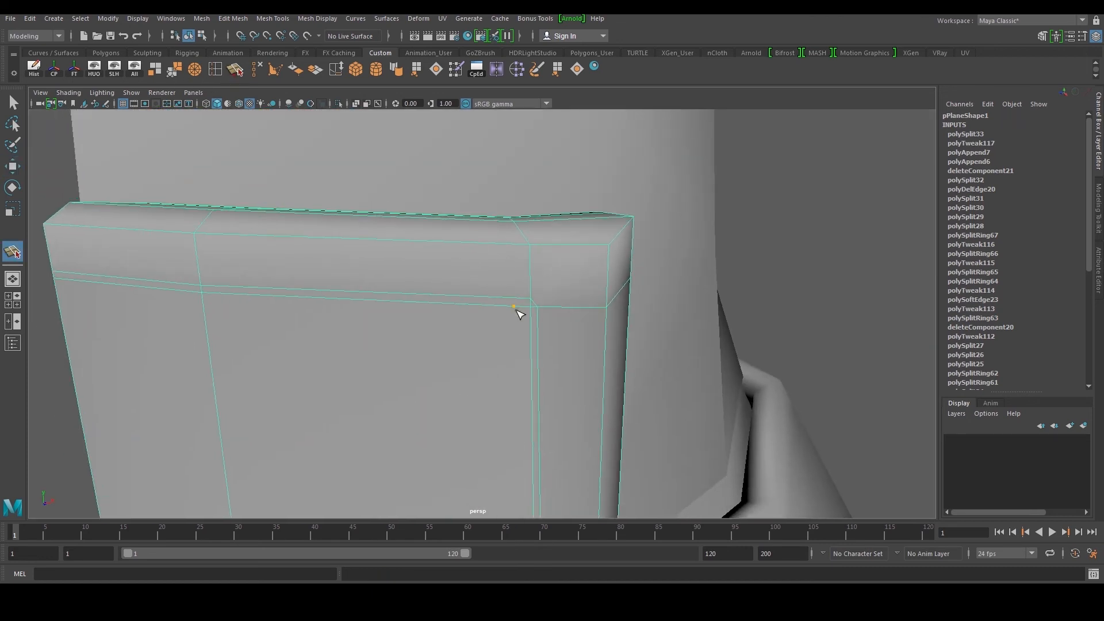
{"action": "left_click", "coordinate": [530, 303]}
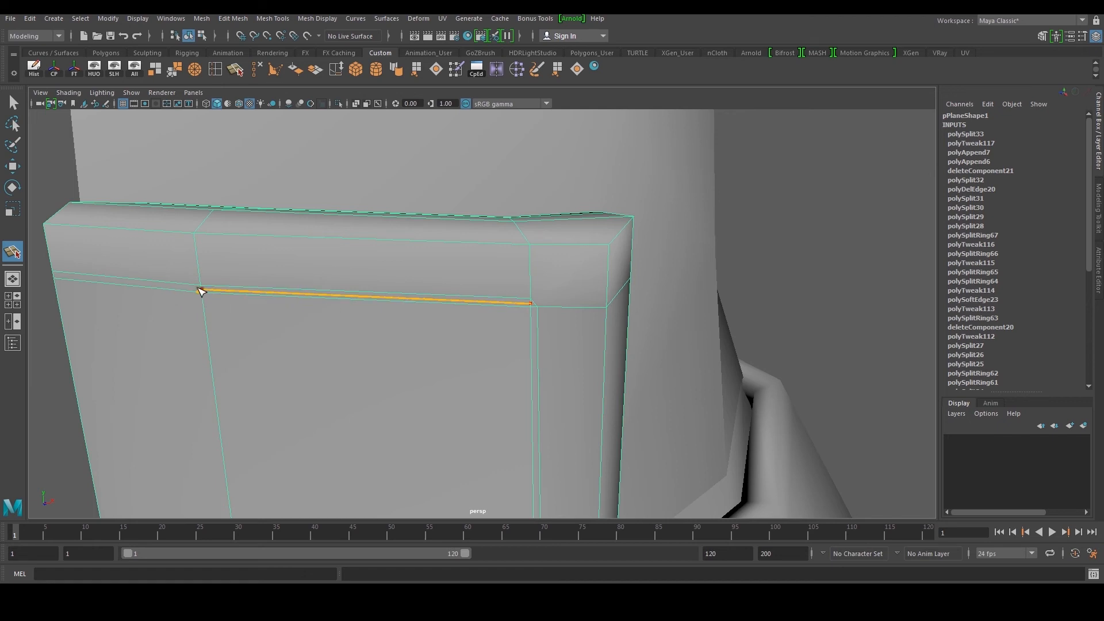
{"action": "left_click", "coordinate": [198, 289]}
{"action": "middle_click_drag", "start_coordinate": [200, 291], "coordinate": [516, 335], "text": "alt"}
{"action": "scroll", "coordinate": [300, 310], "scroll_direction": "up", "scroll_amount": 3}
{"action": "left_click", "coordinate": [289, 316]}
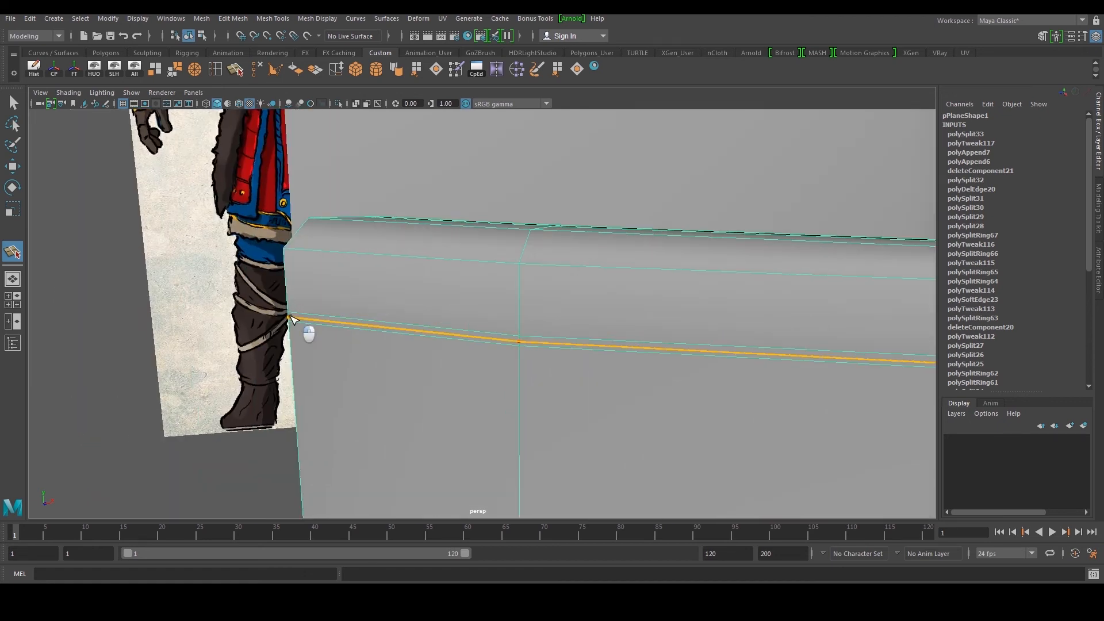
{"action": "key", "text": "w"}
Nudge the middle vertex at the upper inner corner slightly toward the panel's centre
{"action": "scroll", "coordinate": [421, 313], "scroll_direction": "down", "scroll_amount": 4}
{"action": "middle_click_drag", "start_coordinate": [652, 345], "coordinate": [456, 301], "text": "alt"}
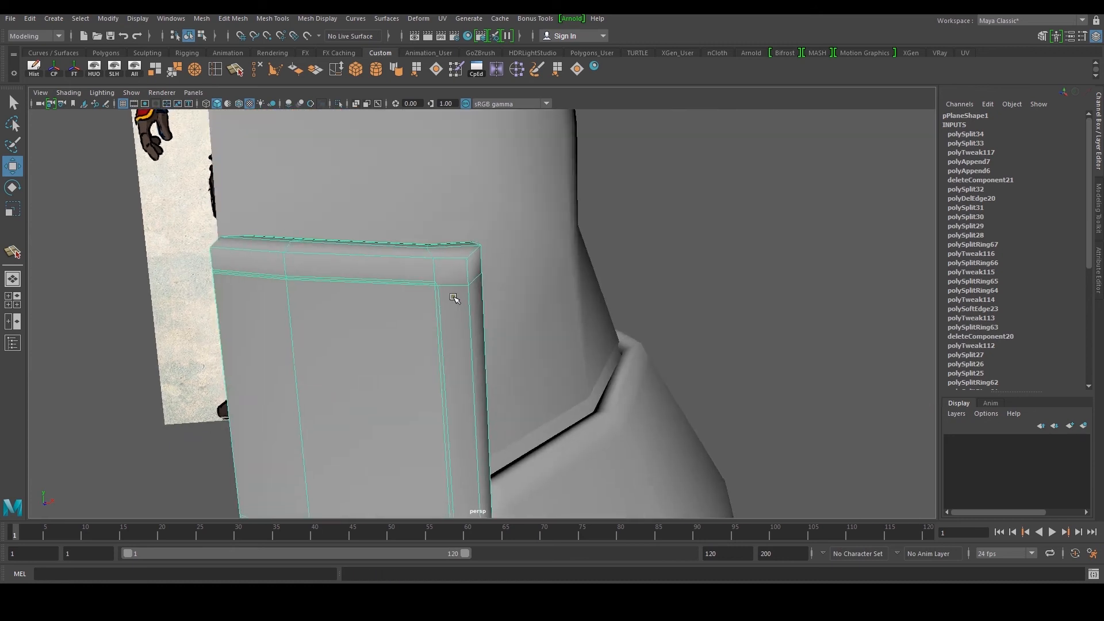
{"action": "scroll", "coordinate": [455, 297], "scroll_direction": "up", "scroll_amount": 4}
{"action": "key", "text": "y"}
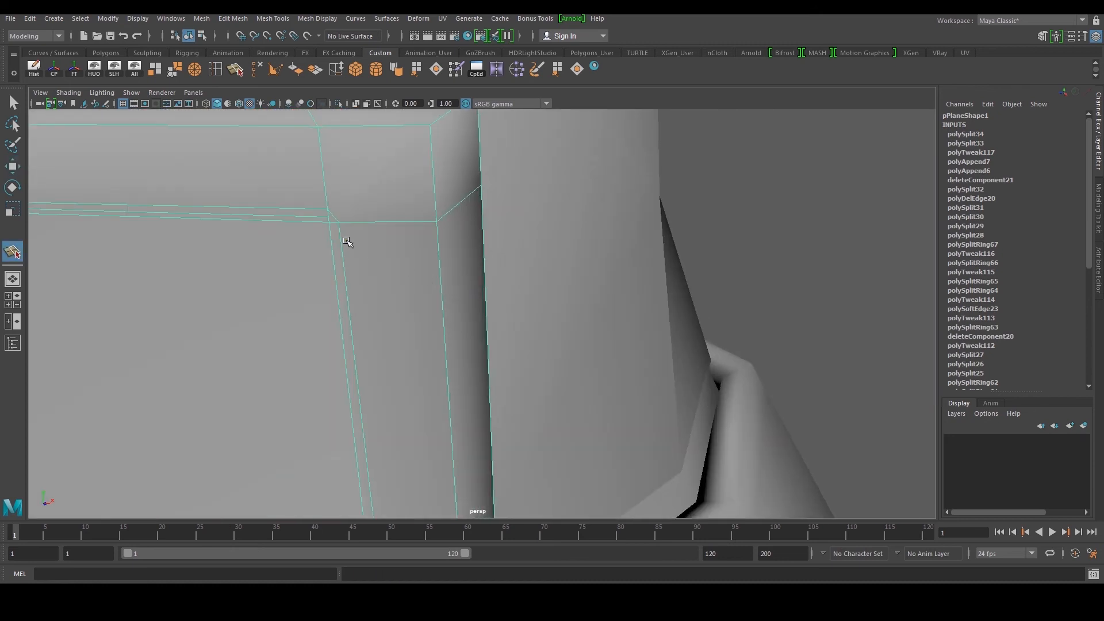
{"action": "key", "text": "w"}
{"action": "left_click", "coordinate": [330, 218]}
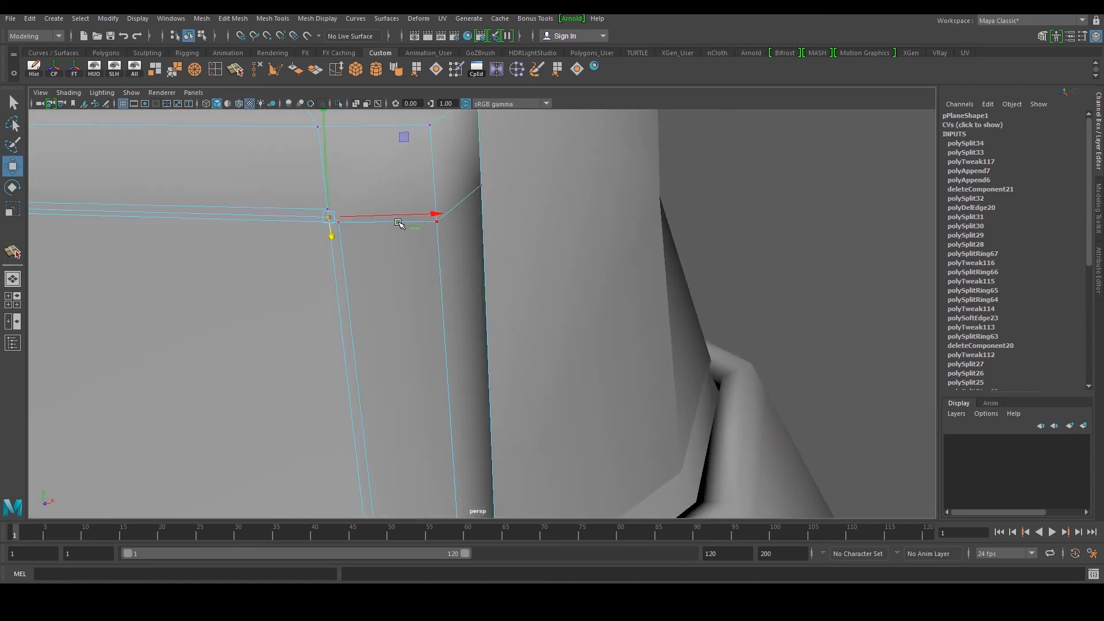
{"action": "left_click_drag", "start_coordinate": [406, 218], "coordinate": [403, 219]}
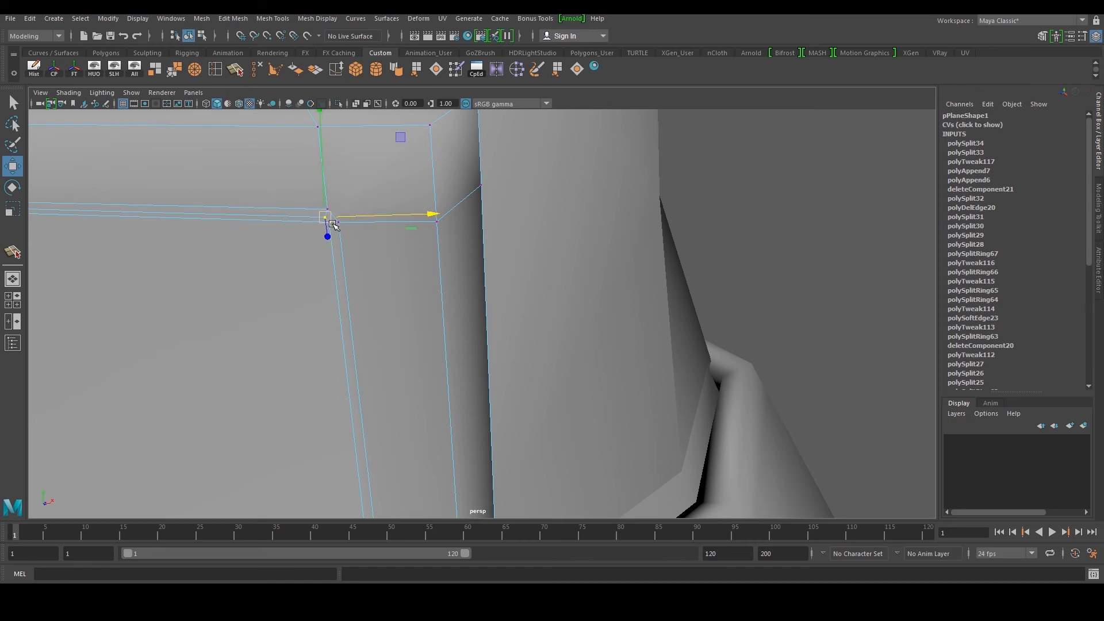
Cut a middle edge between the two lower close rows, from the junction near the border's outer corner to the centre edge
{"action": "scroll", "coordinate": [353, 229], "scroll_direction": "down", "scroll_amount": 8}
{"action": "middle_click_drag", "start_coordinate": [424, 368], "coordinate": [442, 145], "text": "alt"}
{"action": "middle_click_drag", "start_coordinate": [475, 379], "coordinate": [440, 137], "text": "alt"}
{"action": "scroll", "coordinate": [448, 324], "scroll_direction": "up", "scroll_amount": 6}
{"action": "scroll", "coordinate": [426, 296], "scroll_direction": "up", "scroll_amount": 4}
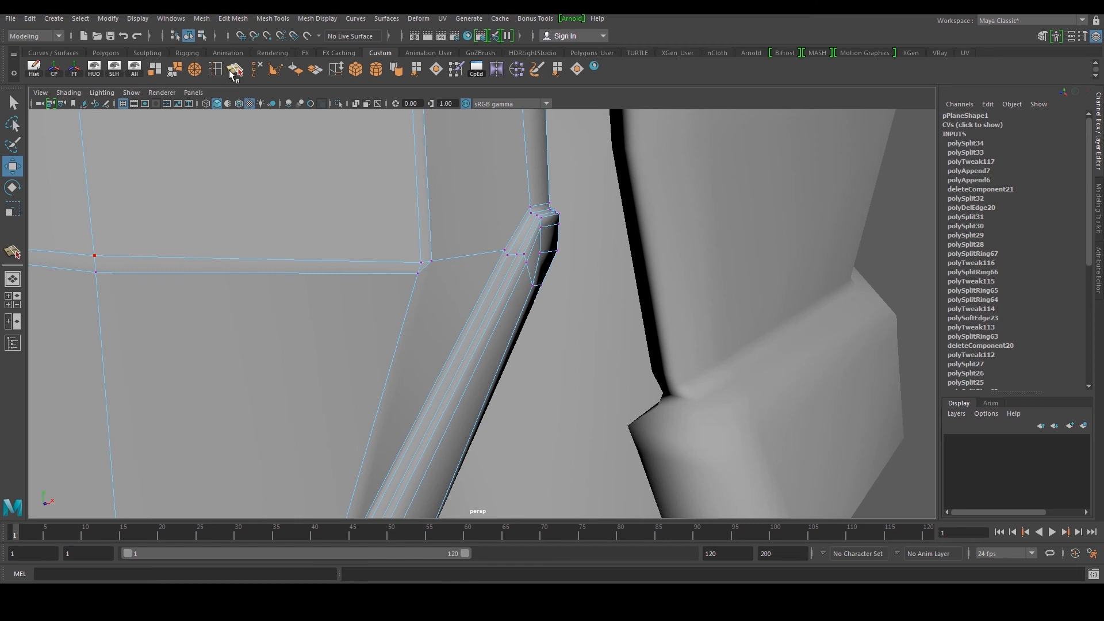
{"action": "left_click", "coordinate": [233, 71]}
{"action": "middle_click_drag", "start_coordinate": [423, 270], "coordinate": [632, 275], "text": "alt"}
{"action": "left_click", "coordinate": [657, 276]}
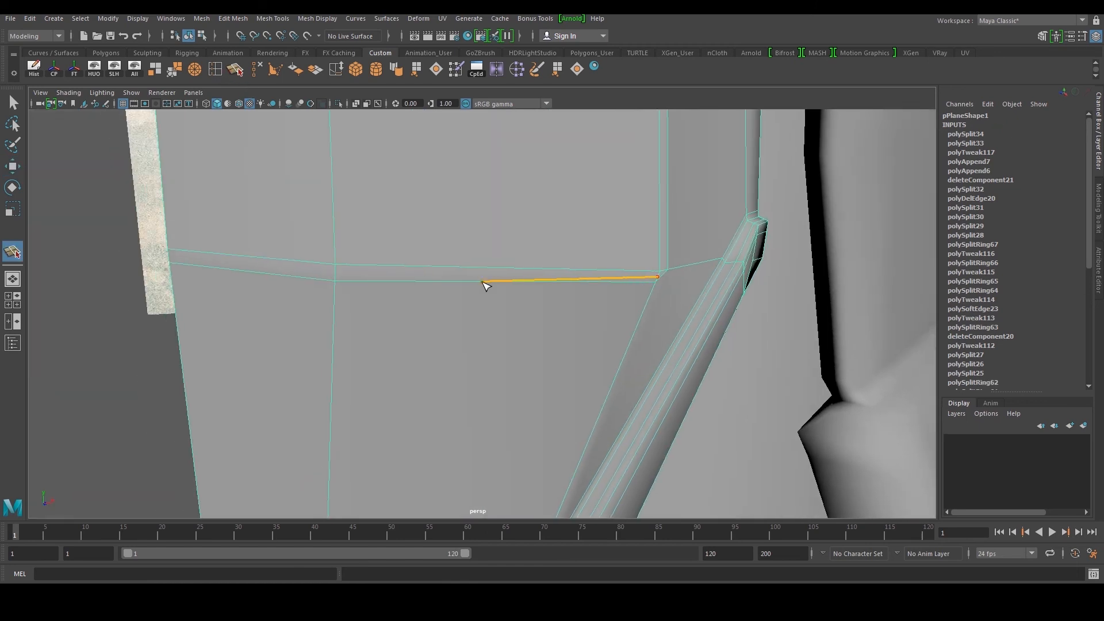
{"action": "left_click", "coordinate": [175, 256]}
{"action": "key", "text": "w"}
Nudge the middle vertex at the lower inner corner slightly toward the panel's centre
{"action": "middle_click_drag", "start_coordinate": [673, 286], "coordinate": [567, 305], "text": "alt"}
{"action": "scroll", "coordinate": [566, 305], "scroll_direction": "up", "scroll_amount": 3}
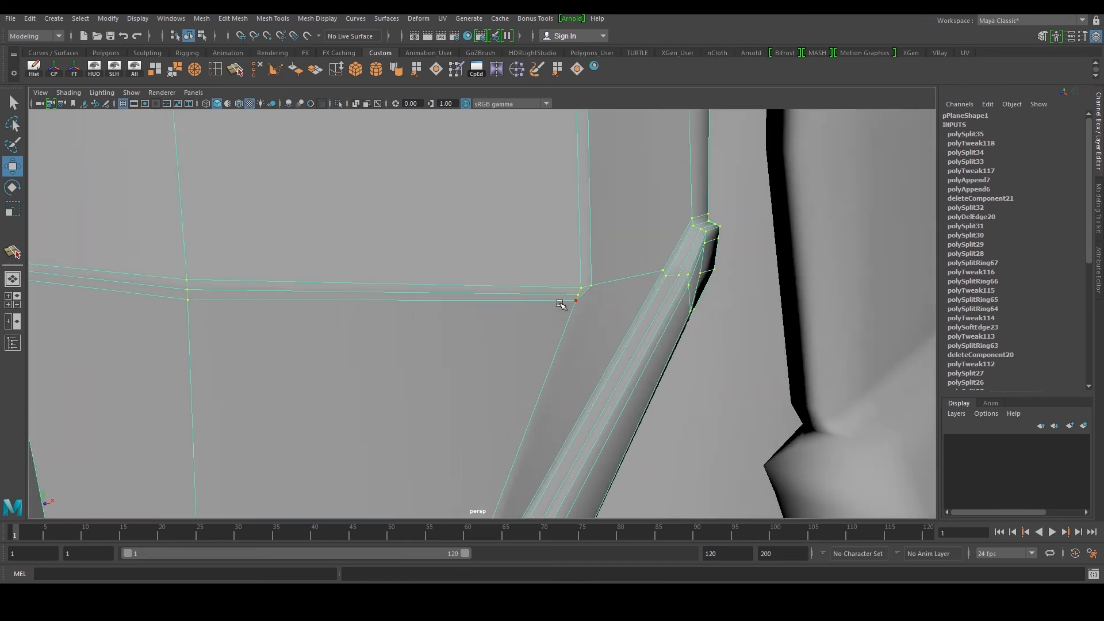
{"action": "left_click", "coordinate": [597, 291]}
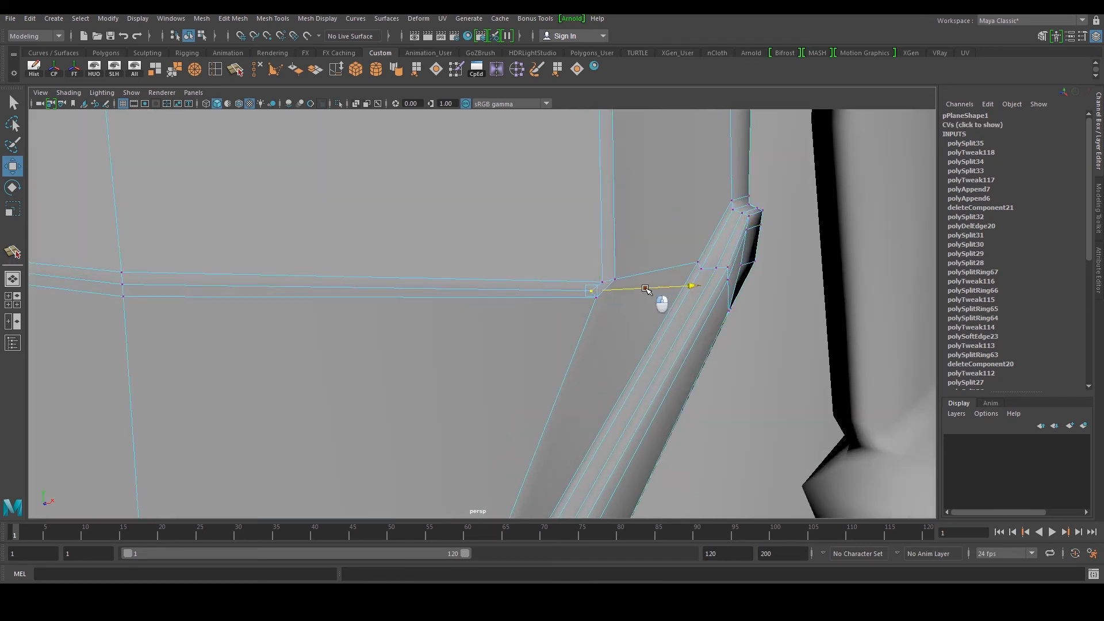
{"action": "middle_click_drag", "start_coordinate": [638, 288], "coordinate": [568, 328], "text": "alt"}
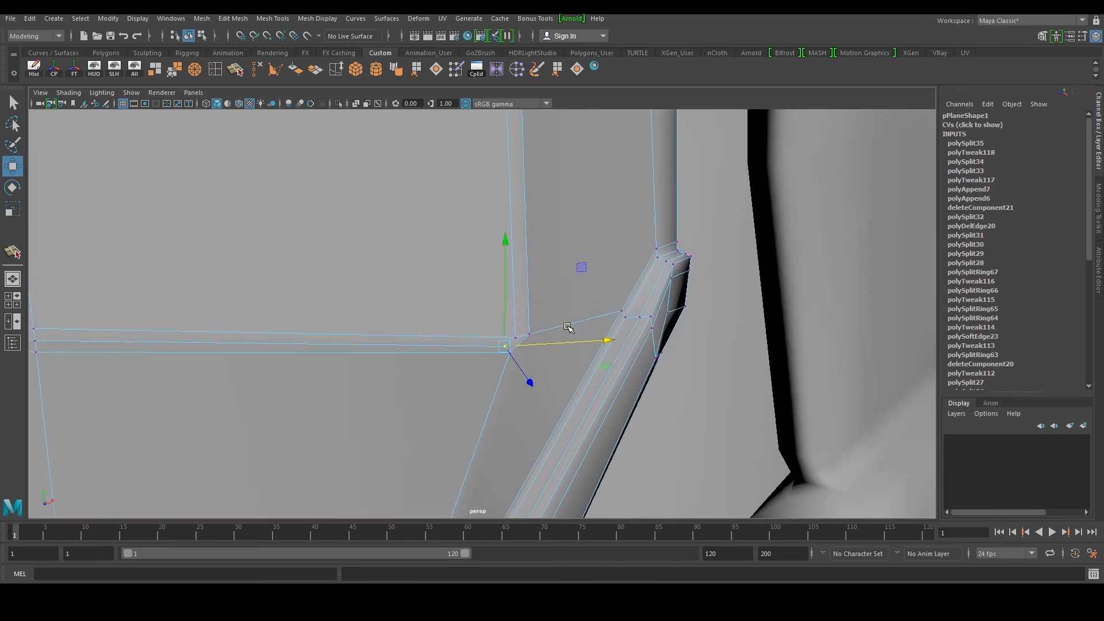
Insert an edge loop down the middle of the narrow vertical strip beside the outer edge
{"action": "left_click", "coordinate": [235, 70]}
{"action": "left_click_drag", "start_coordinate": [523, 336], "coordinate": [447, 352]}
{"action": "key", "text": "w"}
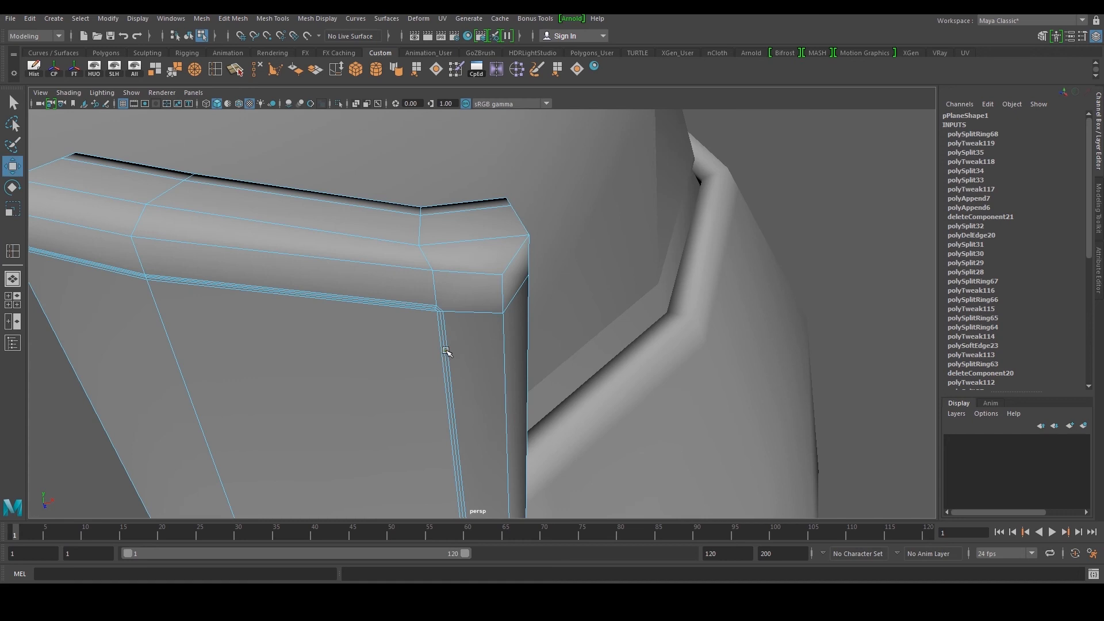
Select the middle edges of the narrow strip framing the panel's inner area and move them in depth to shape a groove
{"action": "right_click_drag", "start_coordinate": [445, 347], "coordinate": [434, 317], "text": "alt"}
{"action": "left_click_drag", "start_coordinate": [434, 318], "coordinate": [397, 276], "text": "alt"}
{"action": "middle_click_drag", "start_coordinate": [397, 276], "coordinate": [444, 210], "text": "alt"}
{"action": "left_click_drag", "start_coordinate": [325, 344], "coordinate": [417, 231]}
{"action": "middle_click_drag", "start_coordinate": [501, 279], "coordinate": [455, 284], "text": "alt"}
{"action": "scroll", "coordinate": [455, 282], "scroll_direction": "up", "scroll_amount": 3}
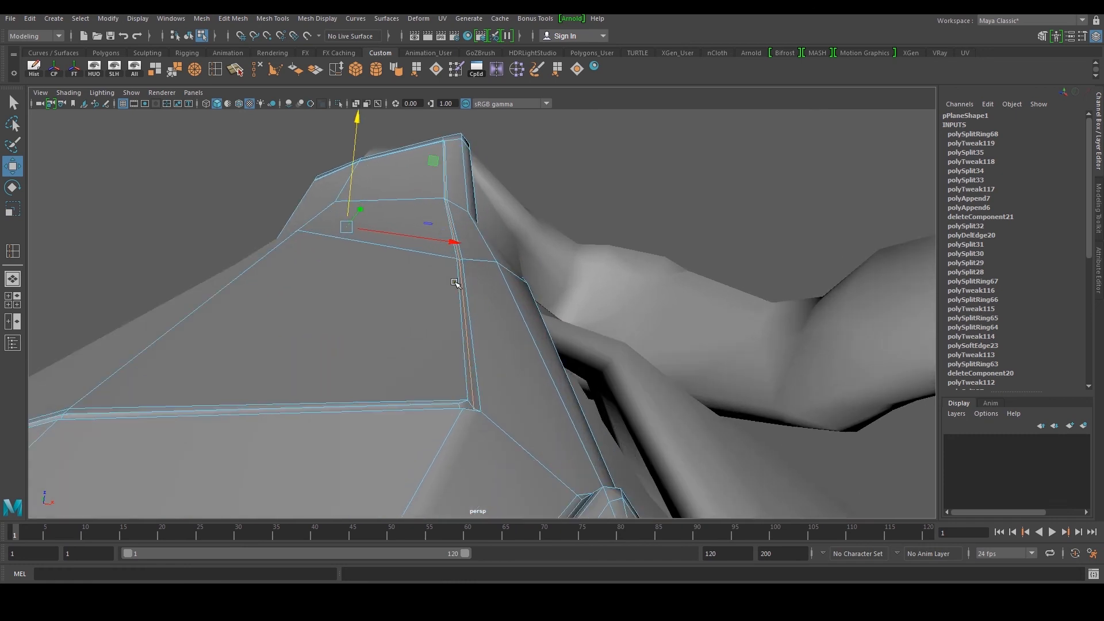
{"action": "mouse_move", "coordinate": [454, 283]}
{"action": "left_mouse_down", "text": "alt"}
{"action": "mouse_move", "coordinate": [468, 269]}
{"action": "mouse_move", "coordinate": [473, 288]}
{"action": "mouse_move", "coordinate": [450, 284]}
{"action": "left_mouse_up", "text": "alt"}
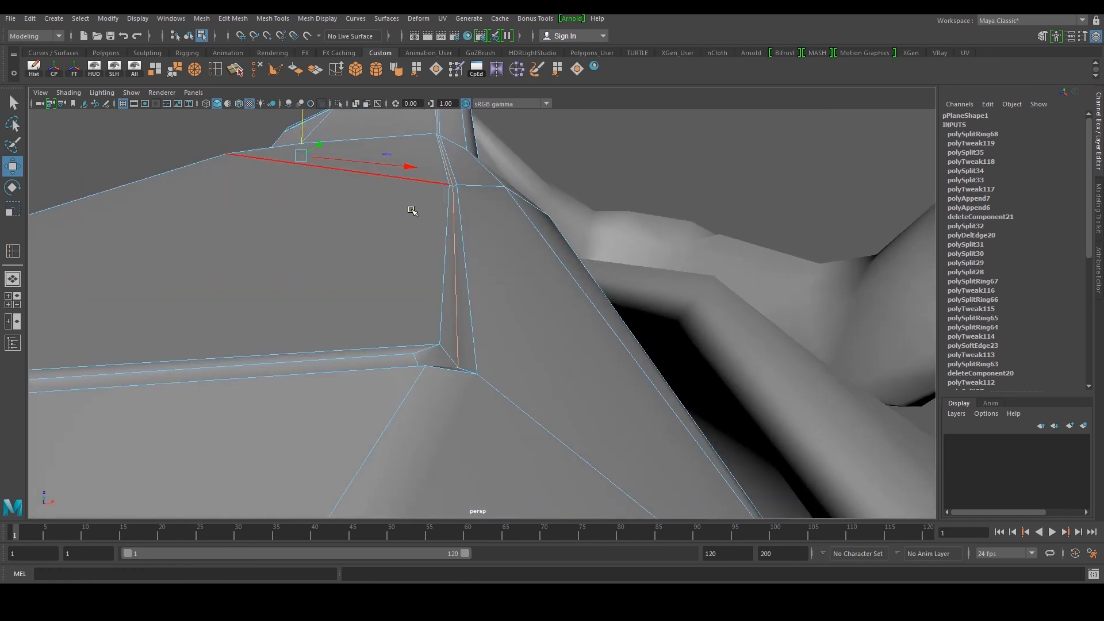
Select the faces of the panel's inner area and slightly adjust their depth and scale
{"action": "key", "text": "F11"}
{"action": "left_click", "coordinate": [424, 236]}
{"action": "left_click_drag", "start_coordinate": [423, 237], "coordinate": [357, 285], "text": "alt"}
{"action": "left_click", "coordinate": [373, 267], "text": "shift"}
{"action": "left_click", "coordinate": [357, 285], "text": "shift"}
{"action": "left_click_drag", "start_coordinate": [355, 397], "coordinate": [454, 246], "text": "alt"}
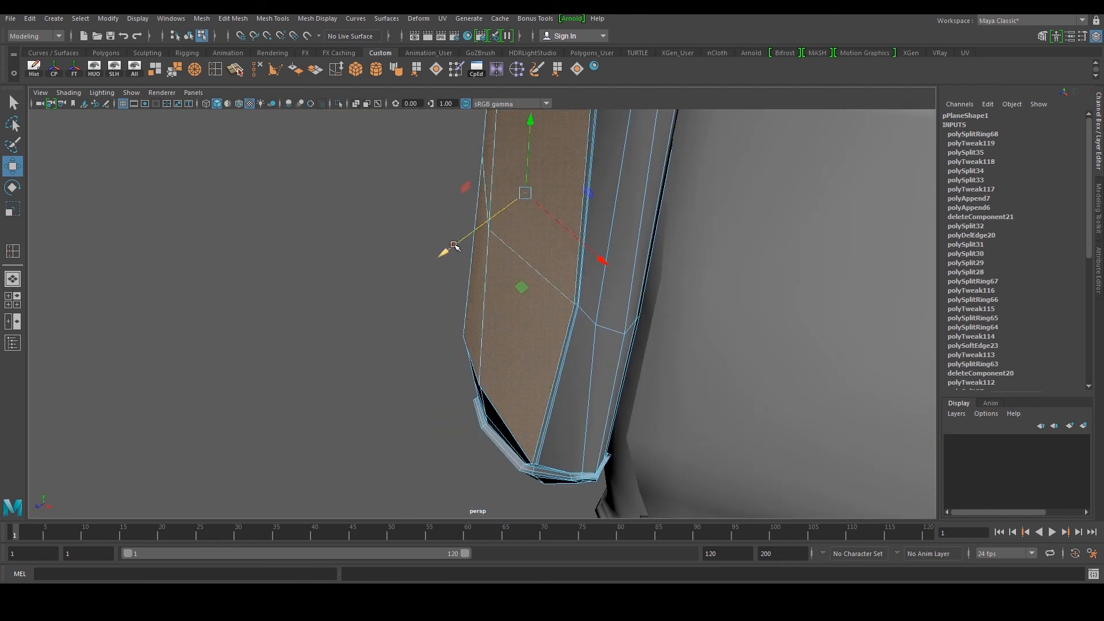
{"action": "key", "text": "r"}
{"action": "mouse_move", "coordinate": [524, 197]}
{"action": "left_mouse_down"}
{"action": "mouse_move", "coordinate": [561, 197]}
{"action": "mouse_move", "coordinate": [525, 223]}
{"action": "mouse_move", "coordinate": [535, 223]}
{"action": "left_mouse_up"}
{"action": "key", "text": "w"}
{"action": "left_click", "coordinate": [290, 178]}
Insert a supporting edge loop along the groove that frames the panel's inner area
{"action": "right_click_drag", "start_coordinate": [451, 174], "coordinate": [482, 153]}
{"action": "middle_click_drag", "start_coordinate": [462, 190], "coordinate": [416, 391], "text": "alt"}
{"action": "left_click_drag", "start_coordinate": [417, 392], "coordinate": [345, 362], "text": "alt"}
{"action": "left_click", "coordinate": [76, 222]}
{"action": "middle_click_drag", "start_coordinate": [123, 232], "coordinate": [148, 322], "text": "alt"}
{"action": "left_click", "coordinate": [227, 300]}
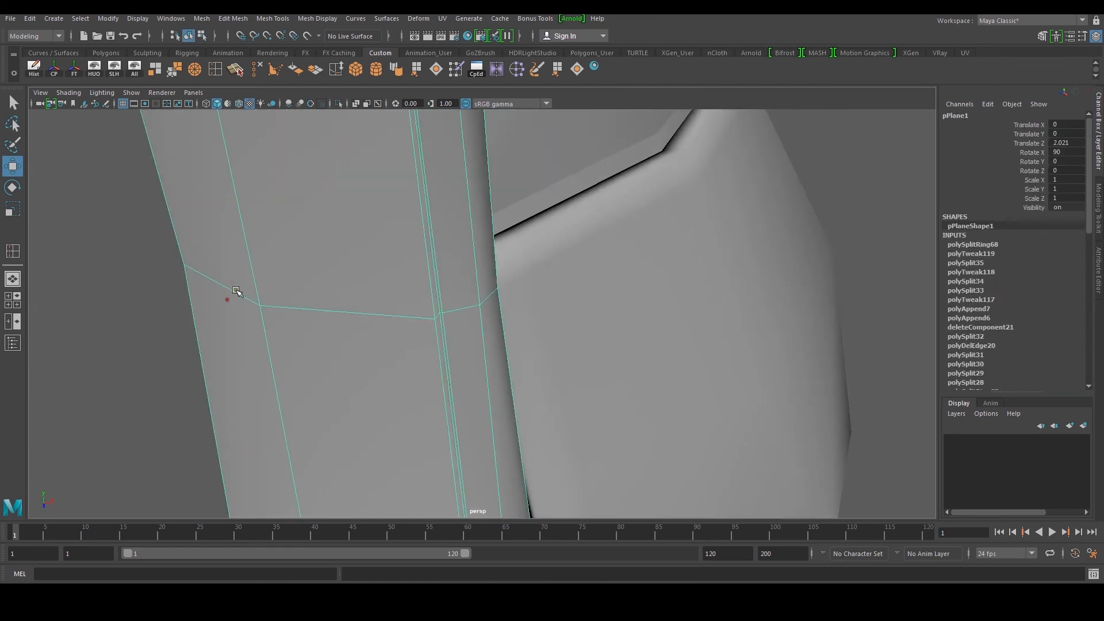
{"action": "left_click", "coordinate": [215, 69]}
{"action": "right_click_drag", "start_coordinate": [389, 264], "coordinate": [409, 314], "text": "alt"}
{"action": "left_click_drag", "start_coordinate": [407, 335], "coordinate": [391, 324], "text": "alt"}
{"action": "scroll", "coordinate": [391, 324], "scroll_direction": "down", "scroll_amount": 3}
{"action": "left_click_drag", "start_coordinate": [397, 340], "coordinate": [441, 363], "text": "alt"}
{"action": "scroll", "coordinate": [445, 369], "scroll_direction": "up", "scroll_amount": 3}
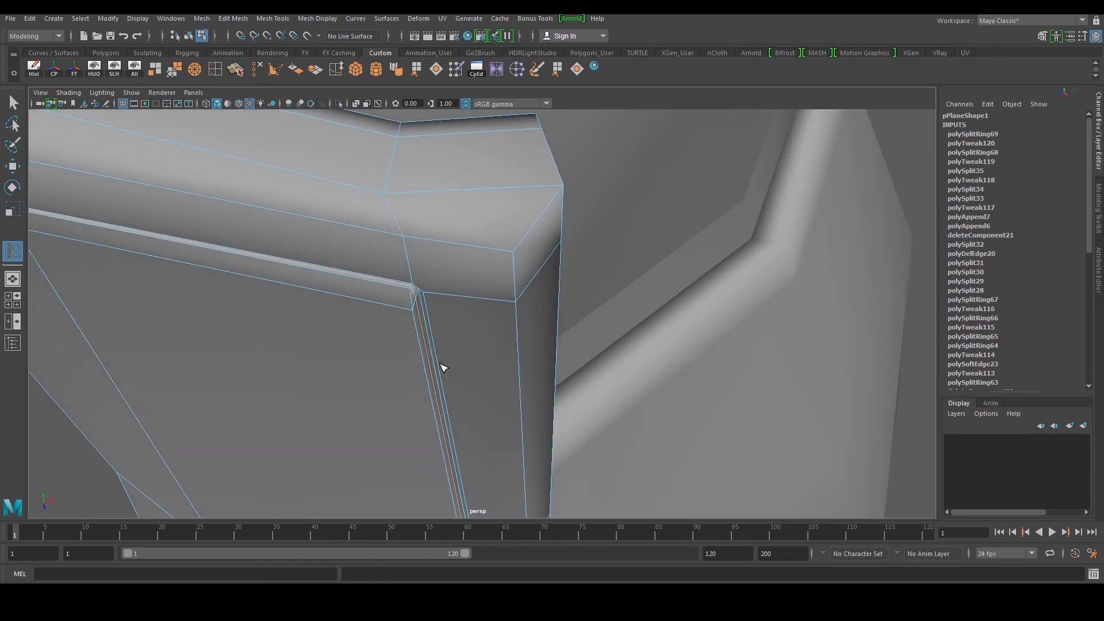
Select the groove edges along the panel's upper border and move them slightly down
{"action": "key", "text": "w"}
{"action": "left_click", "coordinate": [398, 292]}
{"action": "middle_click_drag", "start_coordinate": [179, 221], "coordinate": [443, 316], "text": "alt"}
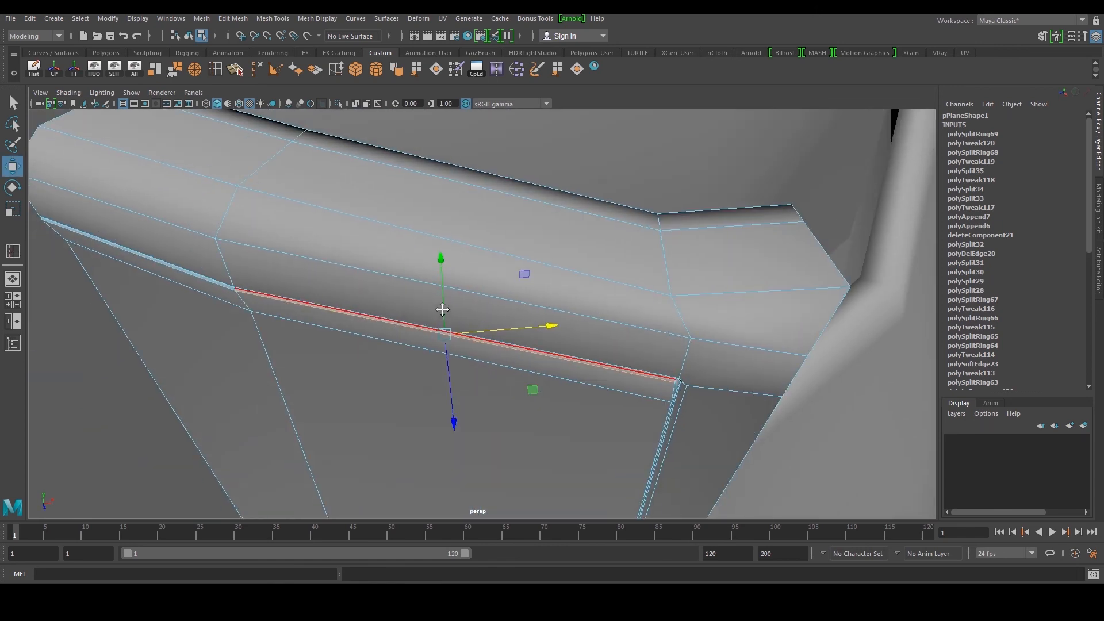
{"action": "left_click_drag", "start_coordinate": [441, 265], "coordinate": [447, 277]}
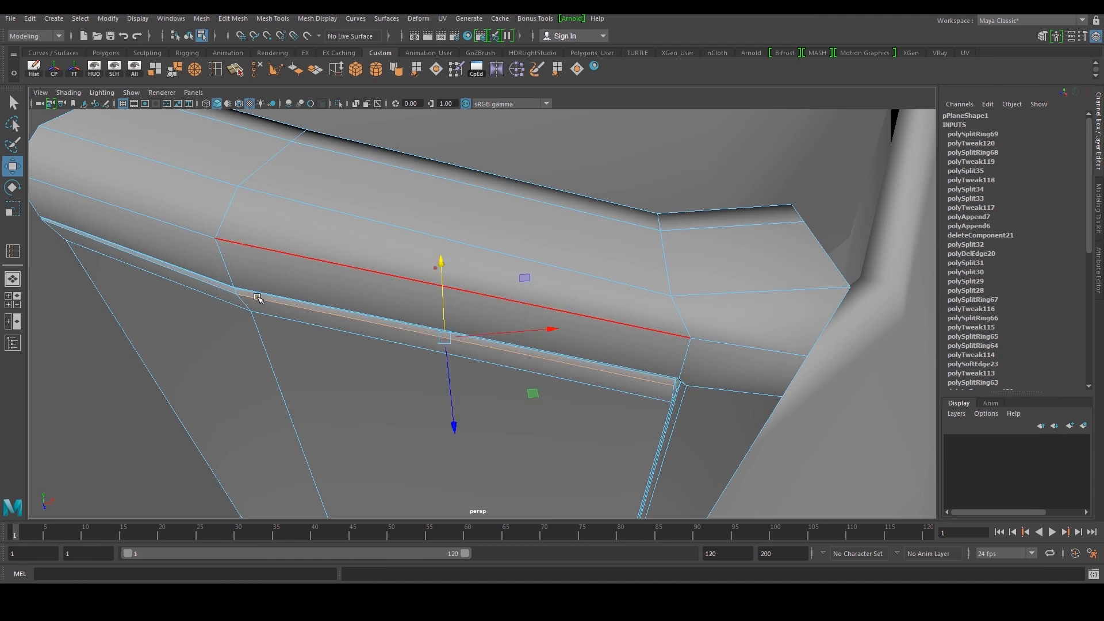
{"action": "left_click", "coordinate": [222, 290]}
Select the front skirt panel as an object, soften its edges and preview it smoothed
{"action": "right_click_drag", "start_coordinate": [352, 244], "coordinate": [401, 219]}
{"action": "scroll", "coordinate": [345, 322], "scroll_direction": "down", "scroll_amount": 5}
{"action": "left_click", "coordinate": [291, 413]}
{"action": "scroll", "coordinate": [345, 391], "scroll_direction": "down", "scroll_amount": 3}
{"action": "left_click_drag", "start_coordinate": [402, 380], "coordinate": [482, 360], "text": "alt"}
{"action": "left_click", "coordinate": [500, 406]}
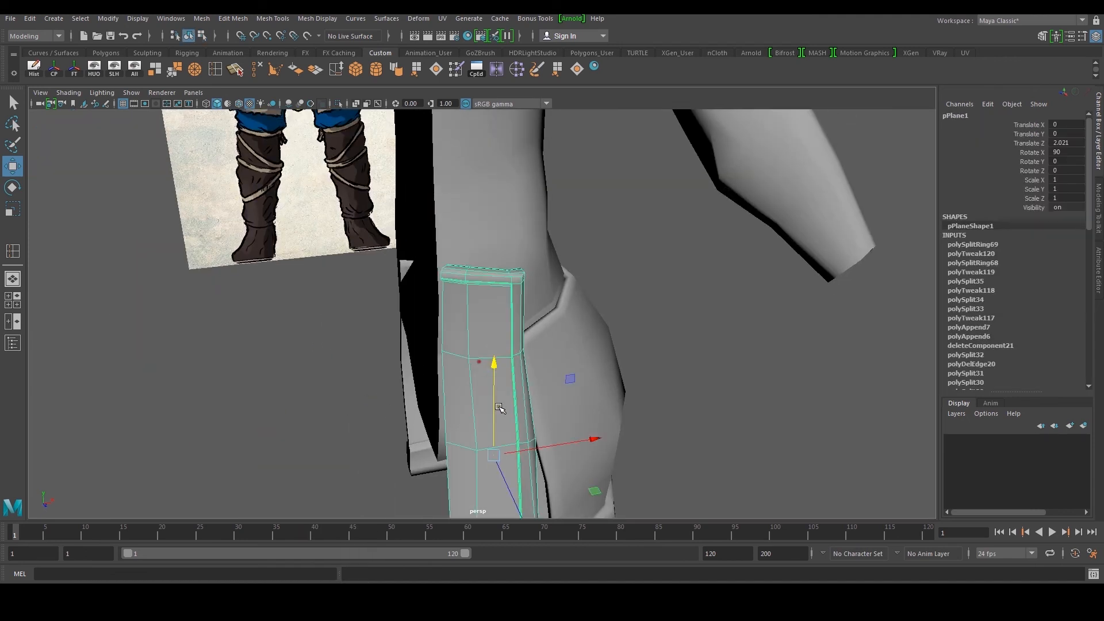
{"action": "middle_click_drag", "start_coordinate": [500, 406], "coordinate": [451, 312], "text": "alt"}
{"action": "left_click", "coordinate": [404, 71]}
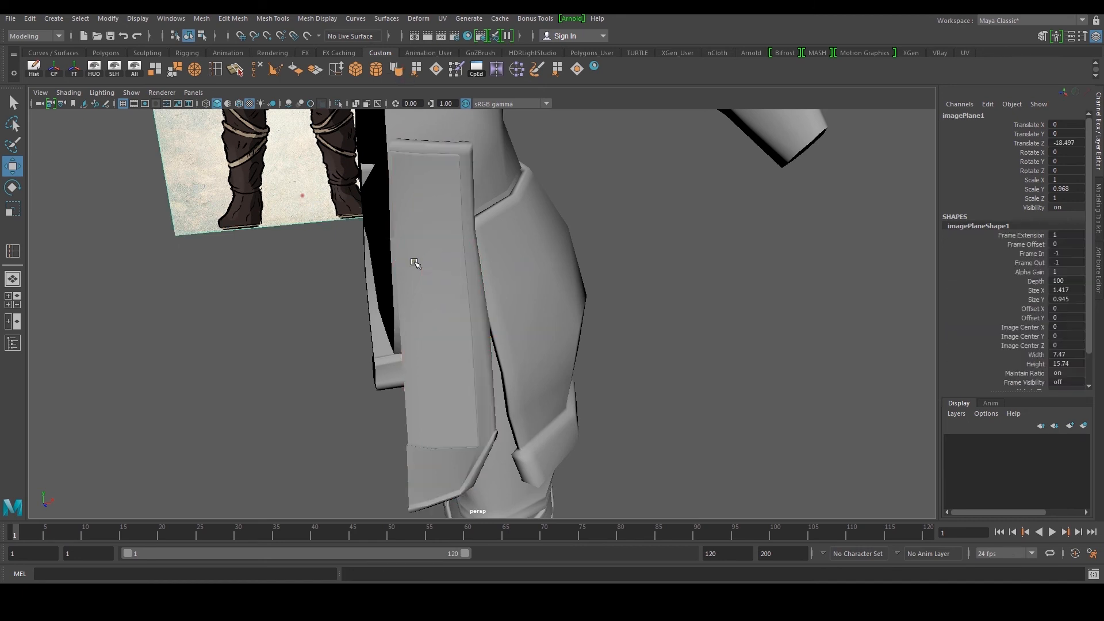
{"action": "key", "text": "1"}
{"action": "key", "text": "3"}
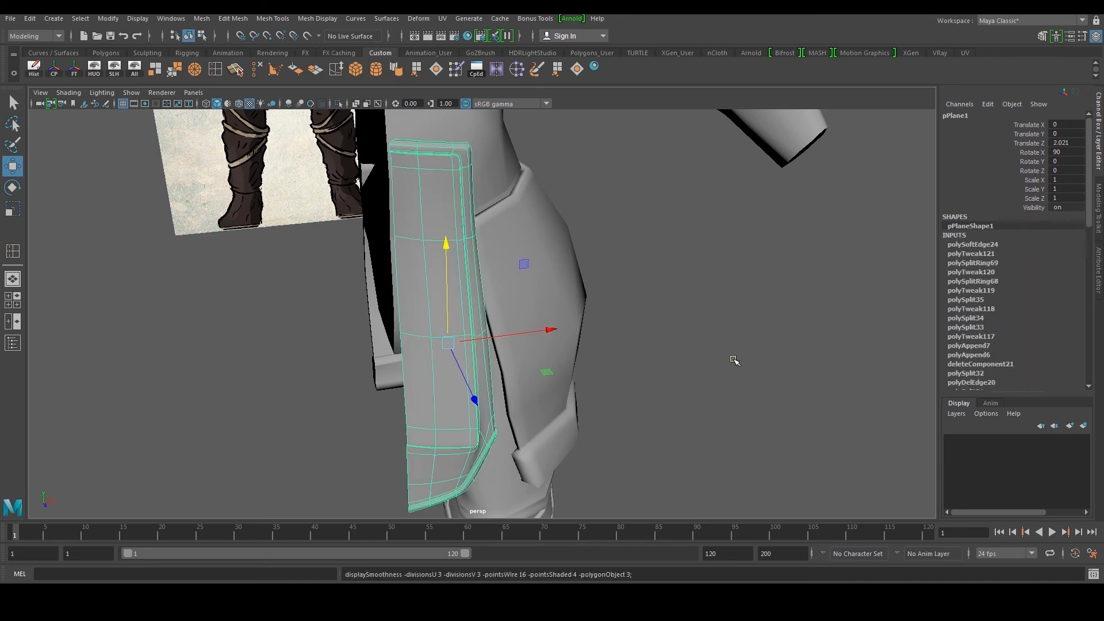
Examine the smoothed skirt panel from several angles and check the edge flow at the groove's lower corner
{"action": "left_click", "coordinate": [734, 360]}
{"action": "scroll", "coordinate": [690, 351], "scroll_direction": "down", "scroll_amount": 4}
{"action": "left_click_drag", "start_coordinate": [646, 340], "coordinate": [575, 293], "text": "alt"}
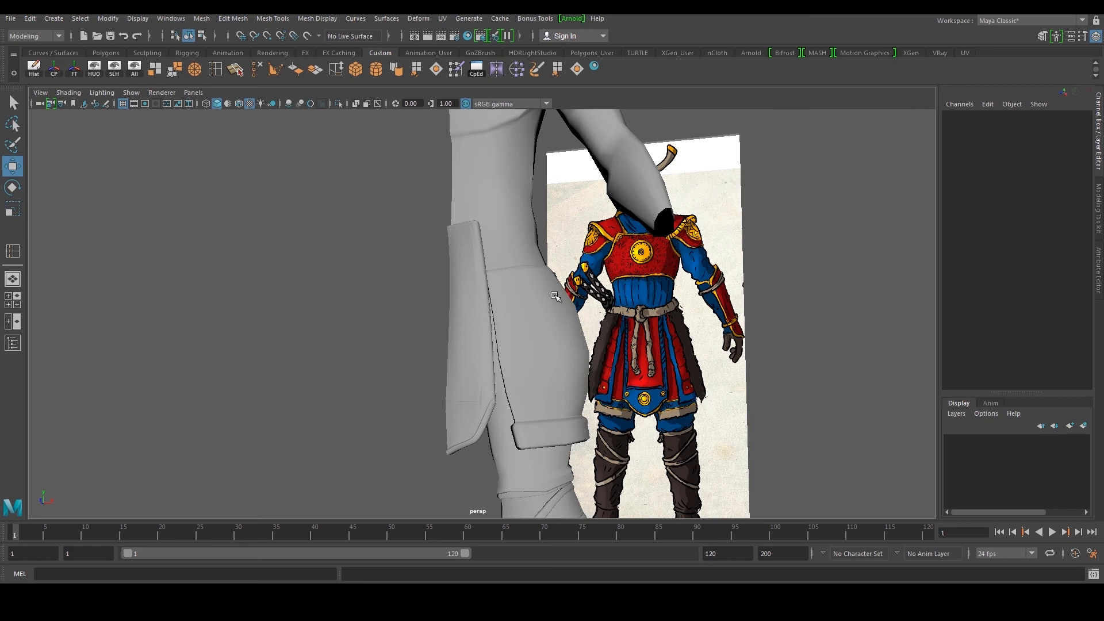
{"action": "middle_click_drag", "start_coordinate": [496, 313], "coordinate": [458, 254], "text": "alt"}
{"action": "scroll", "coordinate": [459, 253], "scroll_direction": "up", "scroll_amount": 5}
{"action": "left_click", "coordinate": [385, 284]}
{"action": "middle_click_drag", "start_coordinate": [385, 284], "coordinate": [479, 241], "text": "alt"}
{"action": "scroll", "coordinate": [478, 242], "scroll_direction": "up", "scroll_amount": 4}
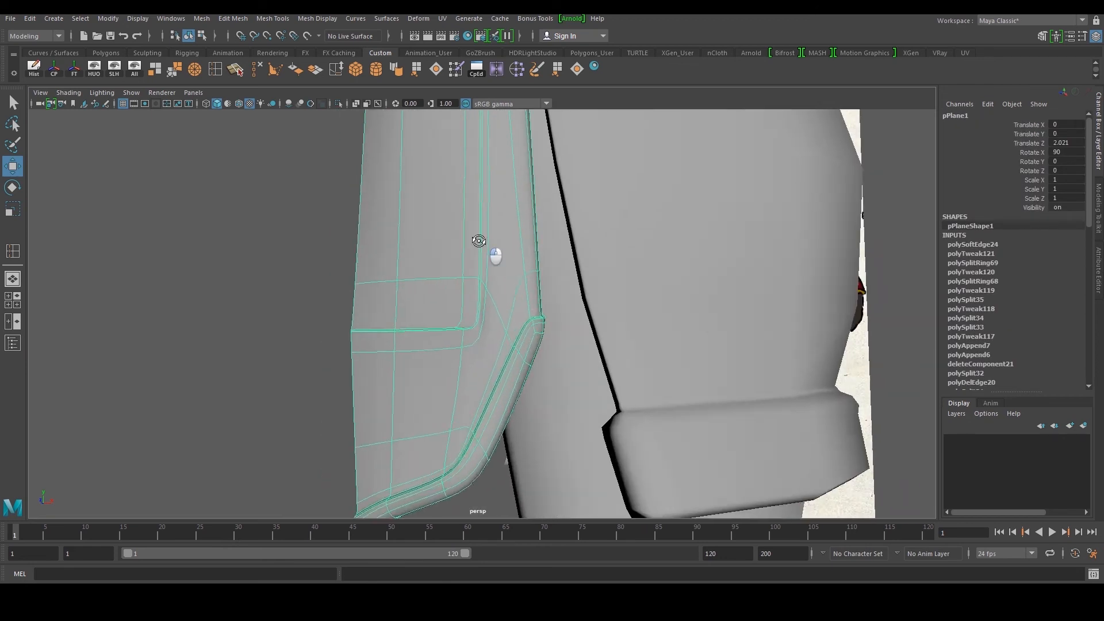
{"action": "left_click_drag", "start_coordinate": [478, 241], "coordinate": [497, 233], "text": "alt"}
{"action": "scroll", "coordinate": [500, 282], "scroll_direction": "up", "scroll_amount": 5}
{"action": "left_click_drag", "start_coordinate": [503, 291], "coordinate": [497, 262], "text": "alt"}
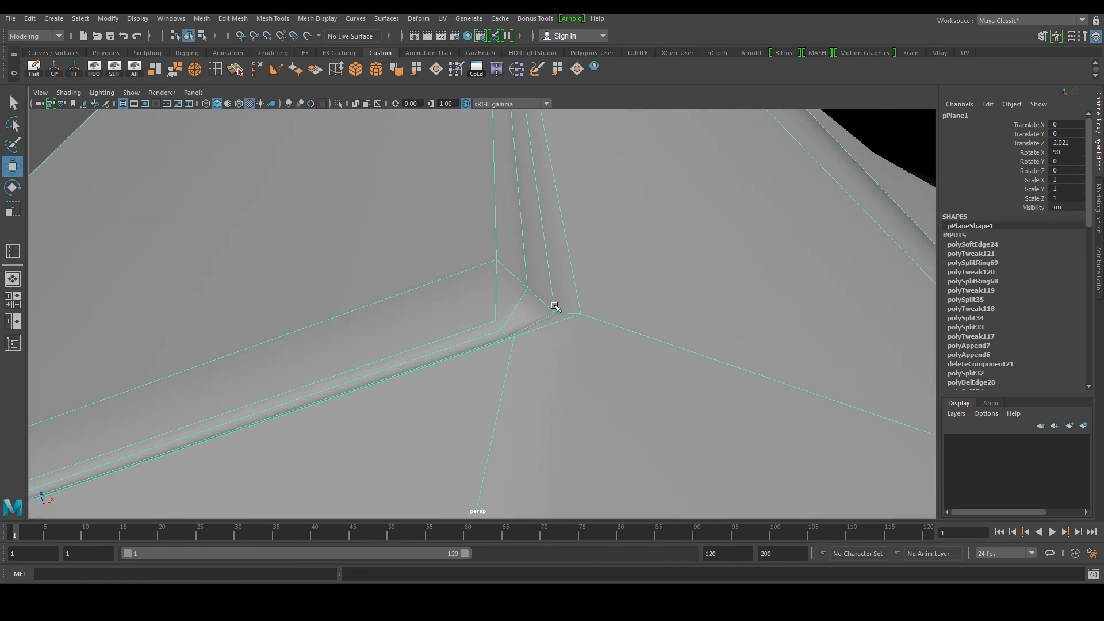
{"action": "key", "text": "F10"}
{"action": "mouse_move", "coordinate": [529, 285]}
{"action": "left_mouse_down", "text": "alt"}
{"action": "mouse_move", "coordinate": [525, 274]}
{"action": "mouse_move", "coordinate": [540, 285]}
{"action": "left_mouse_up", "text": "alt"}
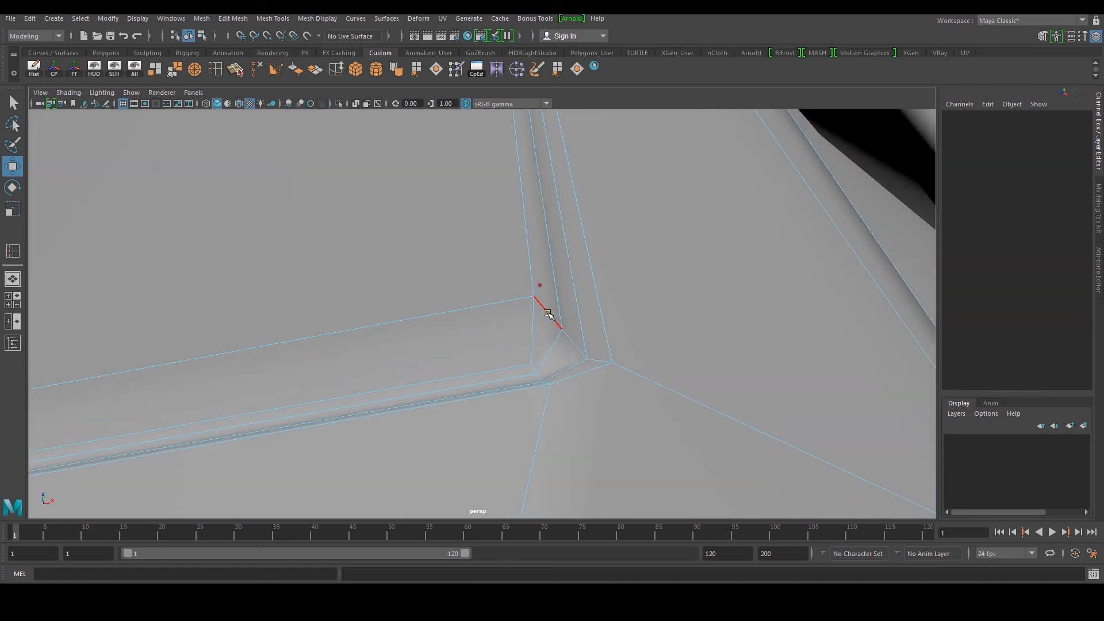
{"action": "left_click", "coordinate": [539, 386]}
{"action": "left_click_drag", "start_coordinate": [545, 384], "coordinate": [423, 343], "text": "alt"}
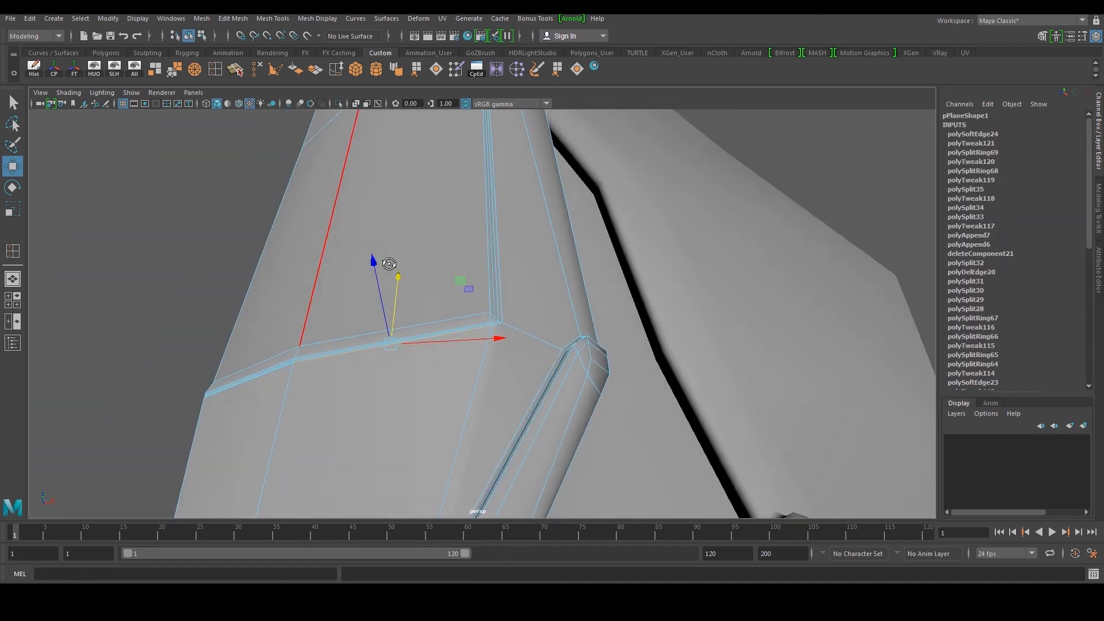
{"action": "left_click_drag", "start_coordinate": [284, 362], "coordinate": [318, 345], "text": "alt"}
Cut a supporting edge around the outside of the groove, following its lower border, outer side and upper border
{"action": "left_click", "coordinate": [236, 69]}
{"action": "left_click_drag", "start_coordinate": [190, 368], "coordinate": [216, 348], "text": "alt"}
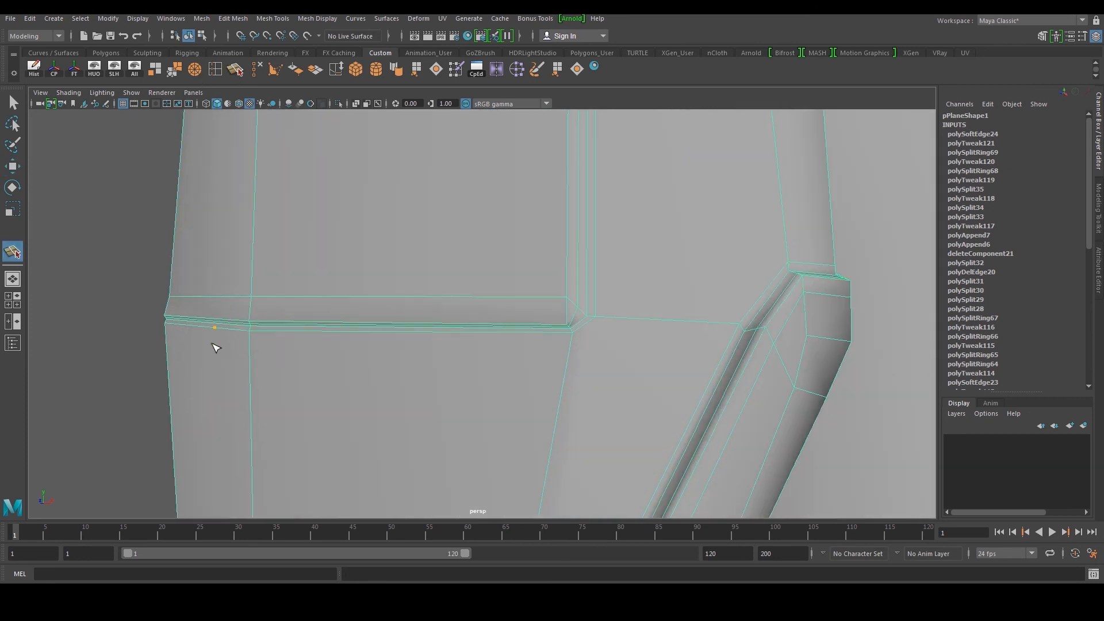
{"action": "left_click", "coordinate": [165, 329]}
{"action": "left_click", "coordinate": [256, 342]}
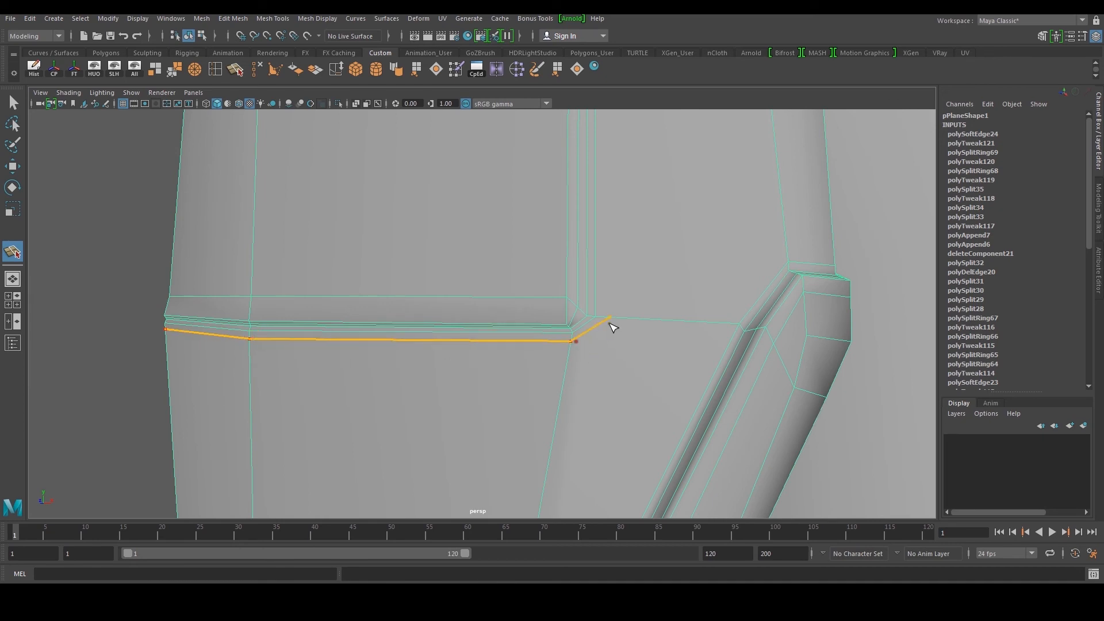
{"action": "left_click_drag", "start_coordinate": [611, 319], "coordinate": [475, 372], "text": "alt"}
{"action": "left_click", "coordinate": [513, 350]}
{"action": "left_click_drag", "start_coordinate": [473, 338], "coordinate": [491, 459], "text": "alt"}
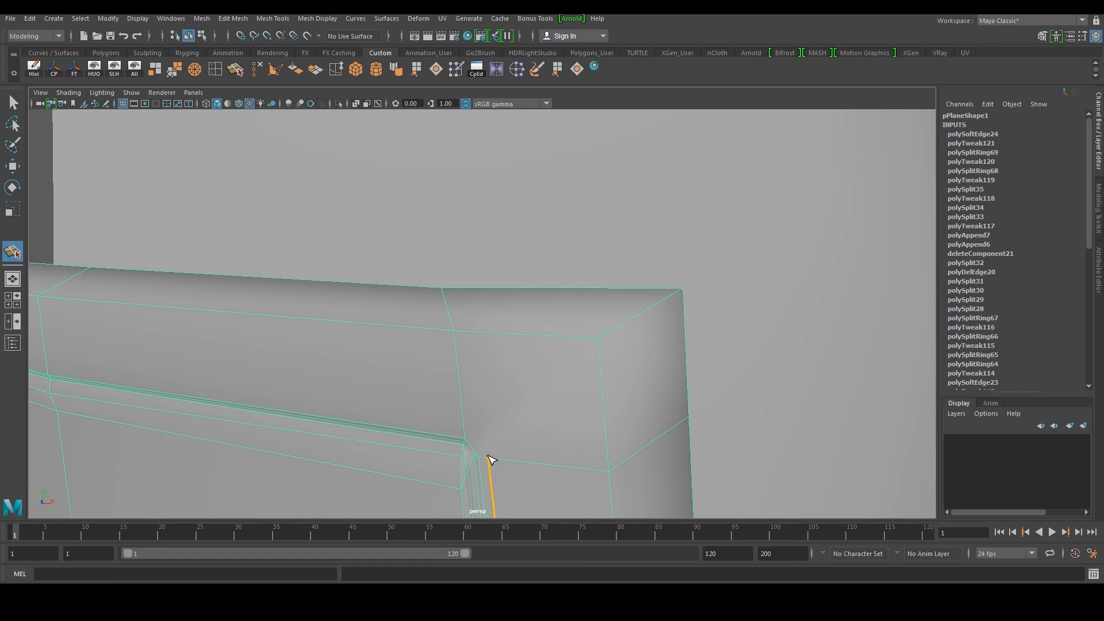
{"action": "scroll", "coordinate": [469, 429], "scroll_direction": "down", "scroll_amount": 5}
{"action": "middle_click_drag", "start_coordinate": [469, 429], "coordinate": [616, 428], "text": "alt"}
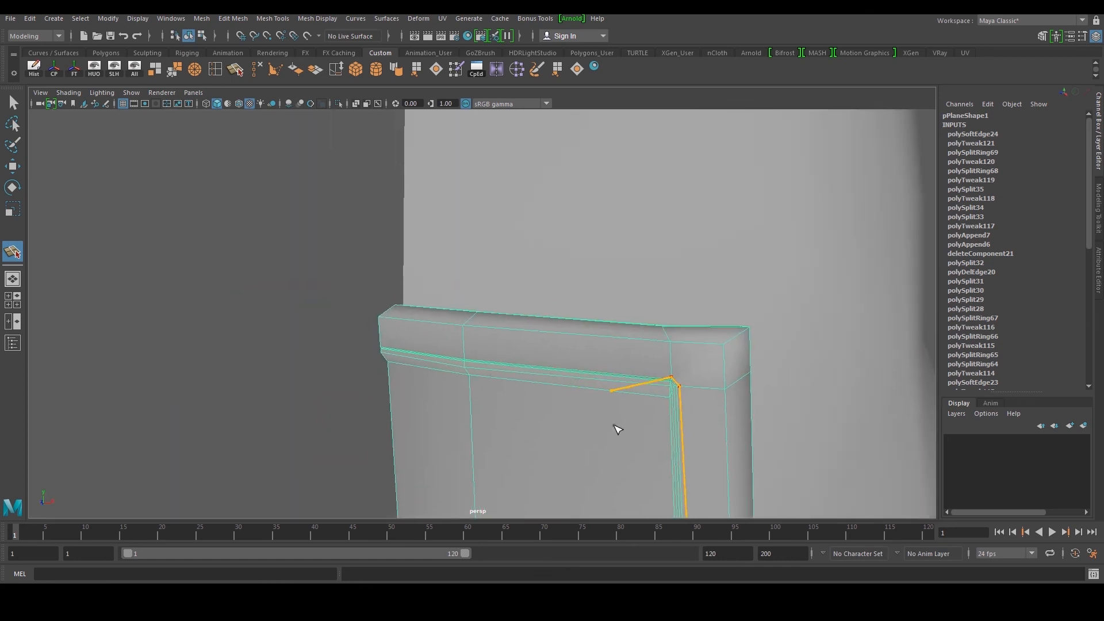
{"action": "left_click_drag", "start_coordinate": [616, 429], "coordinate": [525, 364], "text": "alt"}
{"action": "scroll", "coordinate": [414, 345], "scroll_direction": "up", "scroll_amount": 3}
{"action": "left_click", "coordinate": [351, 378]}
{"action": "middle_click_drag", "start_coordinate": [264, 364], "coordinate": [474, 389], "text": "alt"}
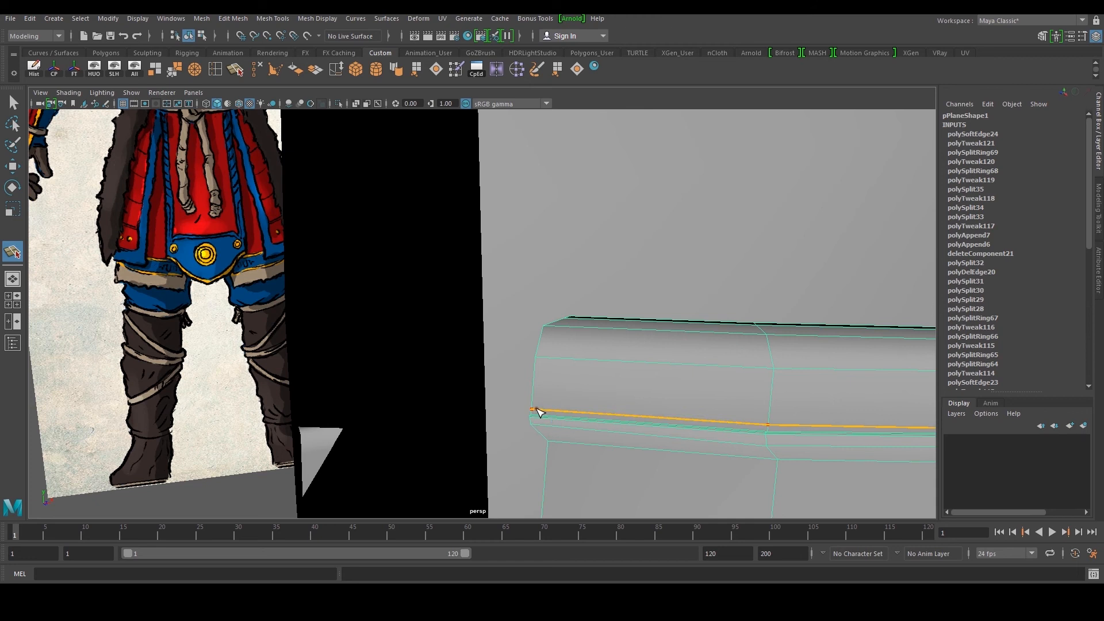
{"action": "key", "text": "w"}
Delete the redundant edge loop between the newly cut supporting edge and the groove
{"action": "middle_click_drag", "start_coordinate": [795, 412], "coordinate": [578, 372], "text": "alt"}
{"action": "scroll", "coordinate": [483, 261], "scroll_direction": "up", "scroll_amount": 3}
{"action": "middle_click_drag", "start_coordinate": [482, 261], "coordinate": [477, 333], "text": "alt"}
{"action": "scroll", "coordinate": [468, 276], "scroll_direction": "up", "scroll_amount": 4}
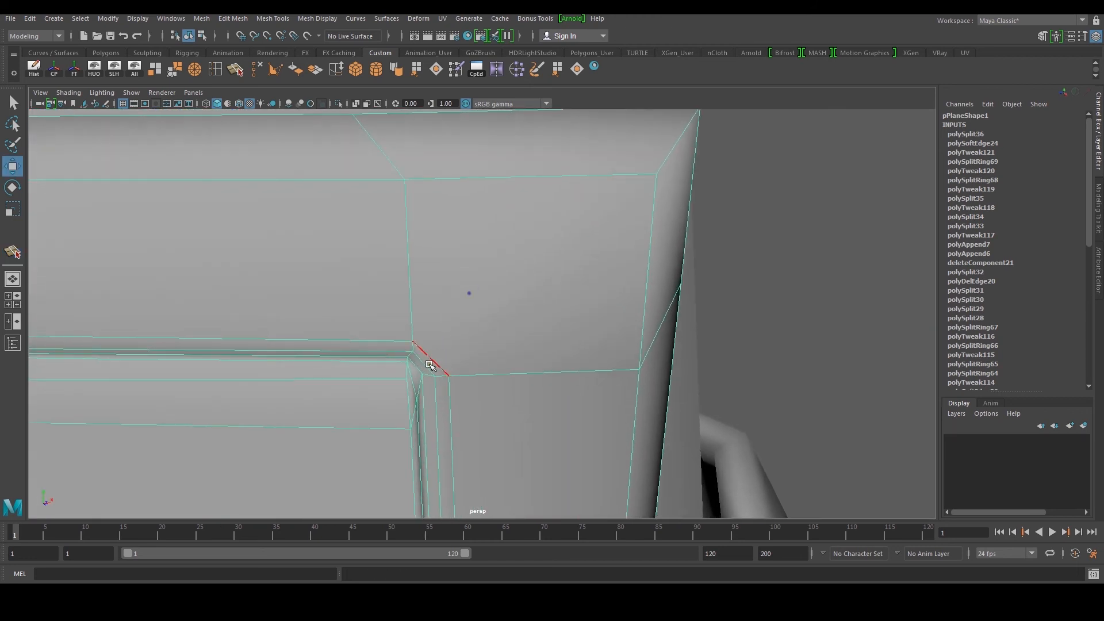
{"action": "left_click_drag", "start_coordinate": [423, 366], "coordinate": [468, 342], "text": "alt"}
{"action": "middle_click_drag", "start_coordinate": [469, 343], "coordinate": [471, 333], "text": "alt"}
{"action": "scroll", "coordinate": [437, 345], "scroll_direction": "up", "scroll_amount": 1}
{"action": "scroll", "coordinate": [419, 347], "scroll_direction": "down", "scroll_amount": 2}
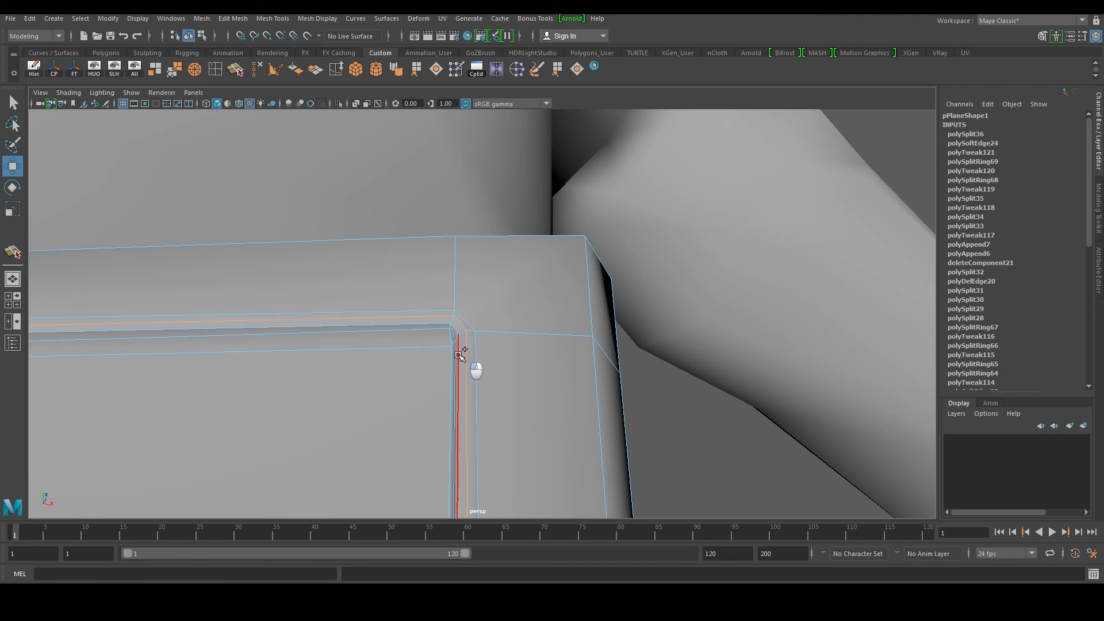
{"action": "scroll", "coordinate": [401, 223], "scroll_direction": "up", "scroll_amount": 1}
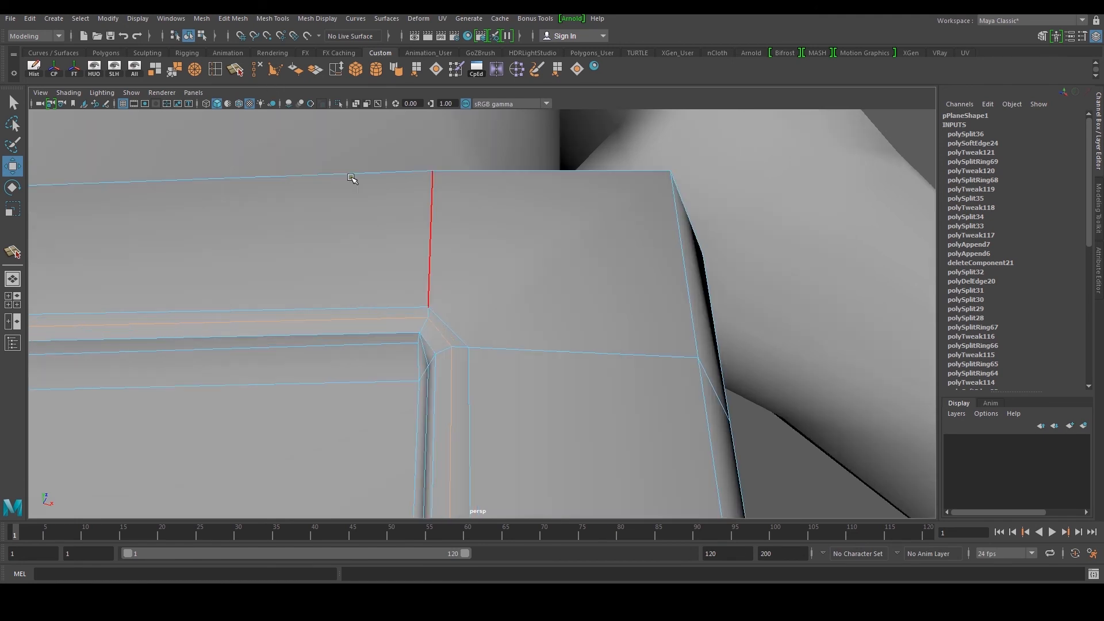
{"action": "key", "text": "Delete"}
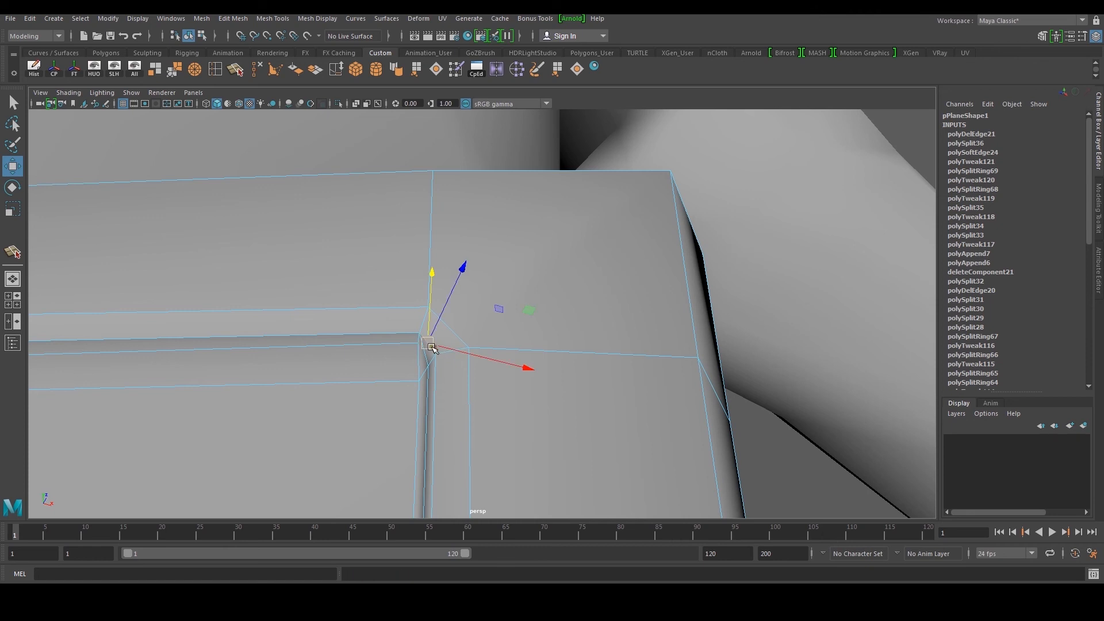
Select the edges running around the groove's outer side, move them in depth and adjust their scale
{"action": "left_click_drag", "start_coordinate": [399, 333], "coordinate": [493, 374], "text": "alt"}
{"action": "scroll", "coordinate": [489, 318], "scroll_direction": "down", "scroll_amount": 3}
{"action": "middle_click_drag", "start_coordinate": [493, 375], "coordinate": [485, 235], "text": "alt"}
{"action": "left_click_drag", "start_coordinate": [498, 347], "coordinate": [508, 340], "text": "alt"}
{"action": "left_click_drag", "start_coordinate": [384, 493], "coordinate": [471, 468]}
{"action": "middle_click_drag", "start_coordinate": [471, 468], "coordinate": [461, 385], "text": "alt"}
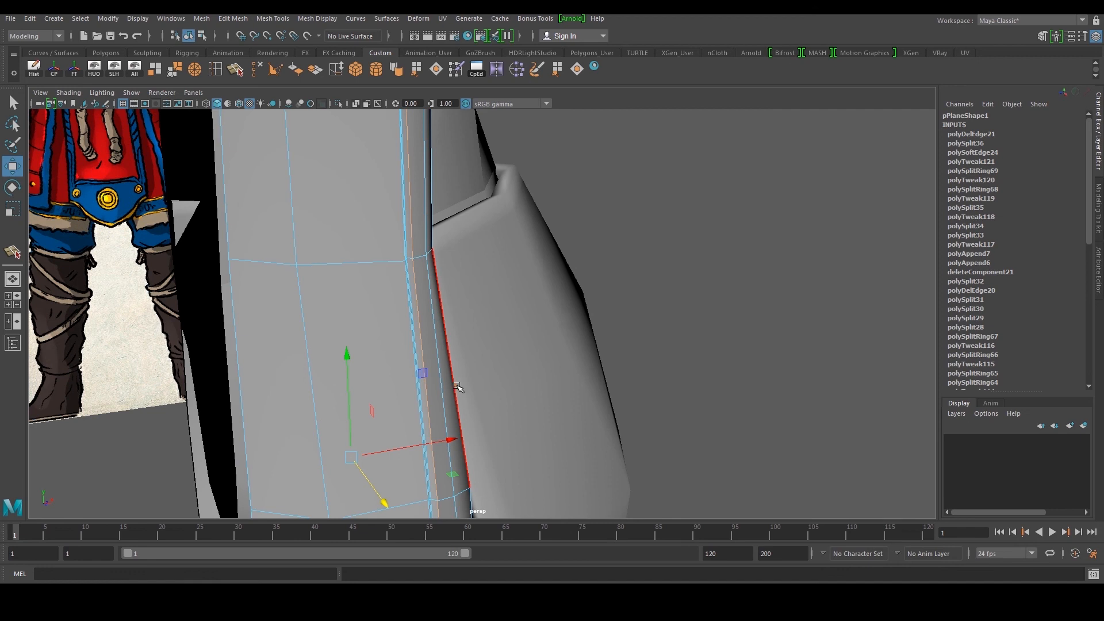
{"action": "key", "text": "r"}
{"action": "scroll", "coordinate": [463, 391], "scroll_direction": "up", "scroll_amount": 1}
{"action": "middle_click_drag", "start_coordinate": [435, 461], "coordinate": [435, 505], "text": "alt"}
{"action": "scroll", "coordinate": [431, 446], "scroll_direction": "up", "scroll_amount": 1}
{"action": "mouse_move", "coordinate": [431, 446]}
{"action": "left_mouse_down", "text": "alt"}
{"action": "mouse_move", "coordinate": [399, 389]}
{"action": "mouse_move", "coordinate": [409, 352]}
{"action": "mouse_move", "coordinate": [346, 284]}
{"action": "left_mouse_up", "text": "alt"}
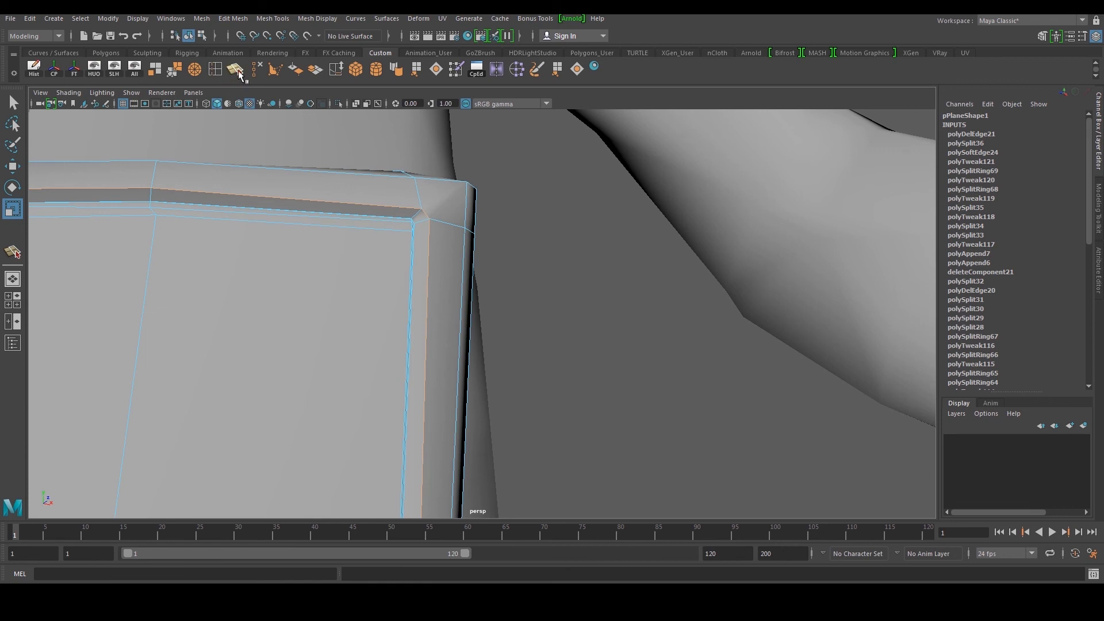
Insert an edge loop close to the inner side of the groove around the panel's inner area
{"action": "left_click", "coordinate": [417, 214]}
{"action": "scroll", "coordinate": [450, 261], "scroll_direction": "down", "scroll_amount": 3}
{"action": "left_click_drag", "start_coordinate": [450, 261], "coordinate": [399, 310], "text": "alt"}
{"action": "key", "text": "w"}
{"action": "middle_click_drag", "start_coordinate": [402, 326], "coordinate": [412, 296], "text": "alt"}
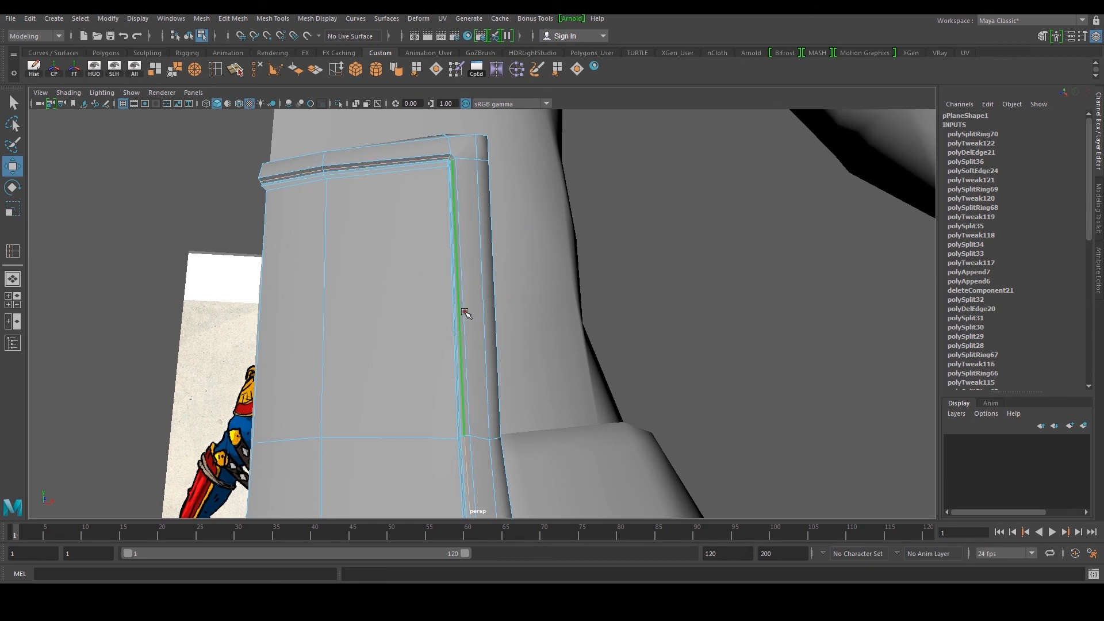
Examine the reshaped groove along the panel and inspect the geometry at its lower corner
{"action": "scroll", "coordinate": [465, 311], "scroll_direction": "down", "scroll_amount": 3}
{"action": "left_click_drag", "start_coordinate": [465, 312], "coordinate": [456, 357], "text": "alt"}
{"action": "middle_click_drag", "start_coordinate": [456, 357], "coordinate": [485, 291], "text": "alt"}
{"action": "scroll", "coordinate": [485, 291], "scroll_direction": "up", "scroll_amount": 2}
{"action": "mouse_move", "coordinate": [485, 291]}
{"action": "left_mouse_down", "text": "alt"}
{"action": "mouse_move", "coordinate": [405, 359]}
{"action": "mouse_move", "coordinate": [450, 382]}
{"action": "mouse_move", "coordinate": [493, 197]}
{"action": "mouse_move", "coordinate": [500, 291]}
{"action": "mouse_move", "coordinate": [463, 356]}
{"action": "mouse_move", "coordinate": [468, 308]}
{"action": "mouse_move", "coordinate": [507, 315]}
{"action": "mouse_move", "coordinate": [437, 276]}
{"action": "mouse_move", "coordinate": [456, 266]}
{"action": "mouse_move", "coordinate": [473, 394]}
{"action": "mouse_move", "coordinate": [476, 296]}
{"action": "mouse_move", "coordinate": [503, 344]}
{"action": "mouse_move", "coordinate": [515, 317]}
{"action": "mouse_move", "coordinate": [500, 302]}
{"action": "left_mouse_up", "text": "alt"}
{"action": "scroll", "coordinate": [476, 296], "scroll_direction": "down", "scroll_amount": 5}
{"action": "right_click_drag", "start_coordinate": [469, 270], "coordinate": [526, 253]}
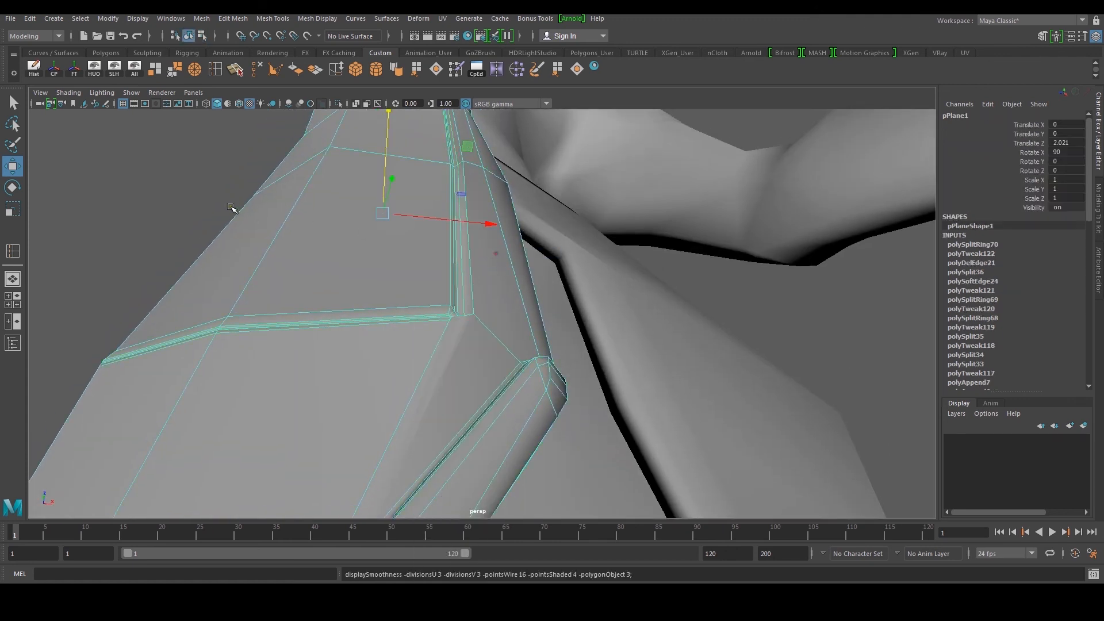
{"action": "left_click", "coordinate": [186, 192]}
{"action": "left_click_drag", "start_coordinate": [187, 190], "coordinate": [501, 452], "text": "alt"}
{"action": "scroll", "coordinate": [488, 403], "scroll_direction": "up", "scroll_amount": 5}
{"action": "left_click", "coordinate": [479, 456]}
{"action": "scroll", "coordinate": [477, 349], "scroll_direction": "up", "scroll_amount": 7}
{"action": "middle_click_drag", "start_coordinate": [479, 455], "coordinate": [516, 310], "text": "alt"}
{"action": "scroll", "coordinate": [518, 276], "scroll_direction": "up", "scroll_amount": 4}
{"action": "left_click_drag", "start_coordinate": [518, 275], "coordinate": [629, 436], "text": "alt"}
{"action": "middle_click_drag", "start_coordinate": [629, 436], "coordinate": [424, 300], "text": "alt"}
{"action": "scroll", "coordinate": [426, 298], "scroll_direction": "up", "scroll_amount": 3}
{"action": "left_click_drag", "start_coordinate": [424, 300], "coordinate": [431, 327], "text": "alt"}
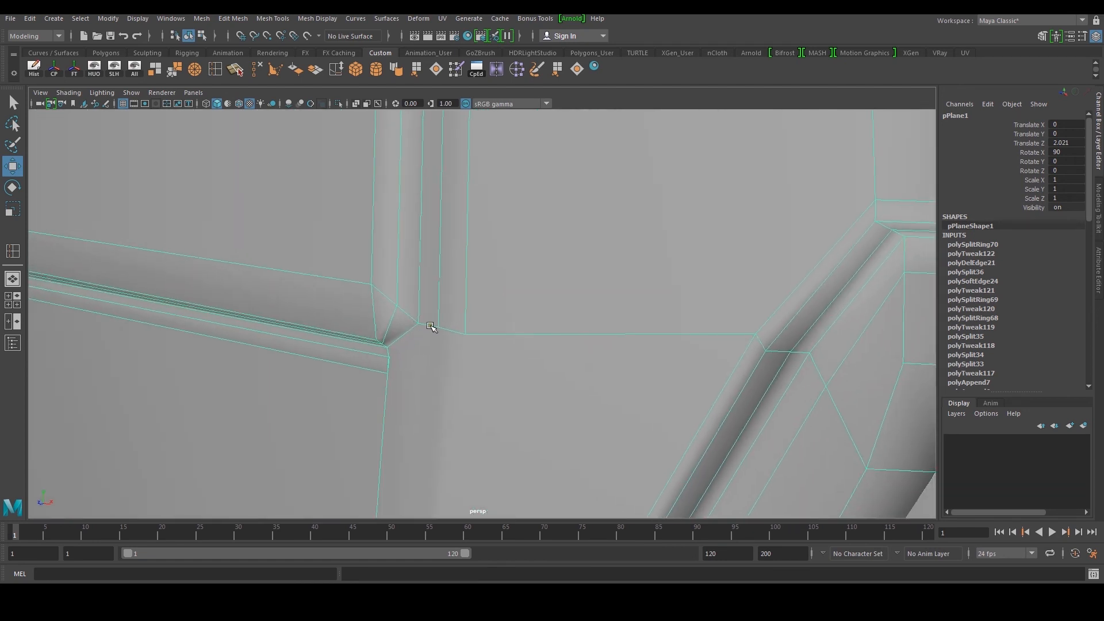
{"action": "left_click_drag", "start_coordinate": [251, 139], "coordinate": [368, 270], "text": "alt"}
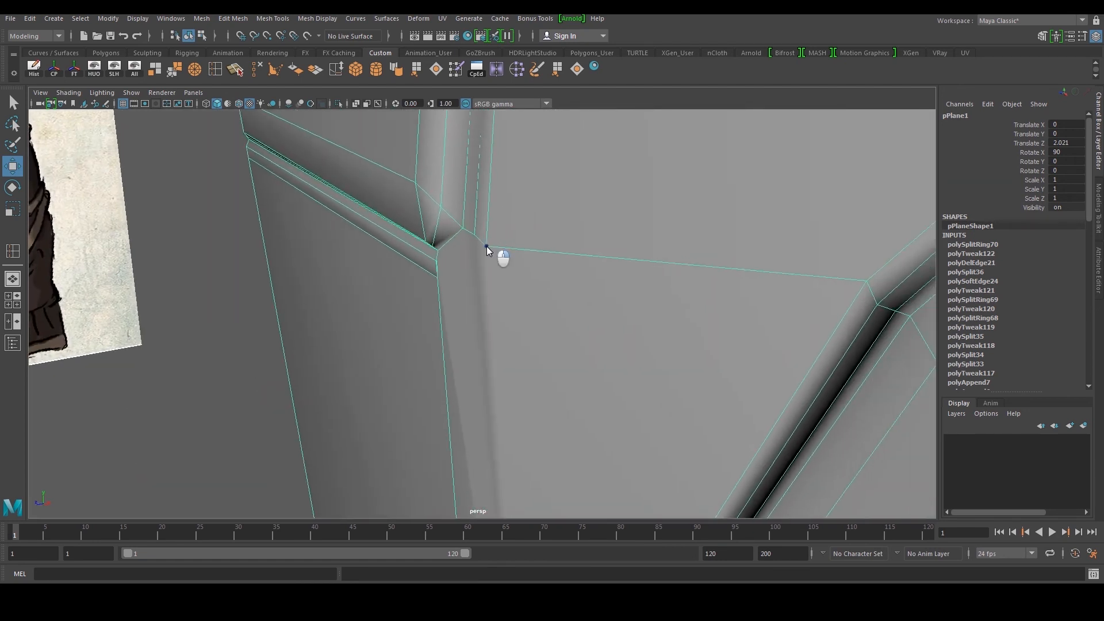
Select the narrow strip faces below the lower groove and pull them outward in depth
{"action": "left_click", "coordinate": [422, 264]}
{"action": "left_click_drag", "start_coordinate": [257, 191], "coordinate": [235, 201]}
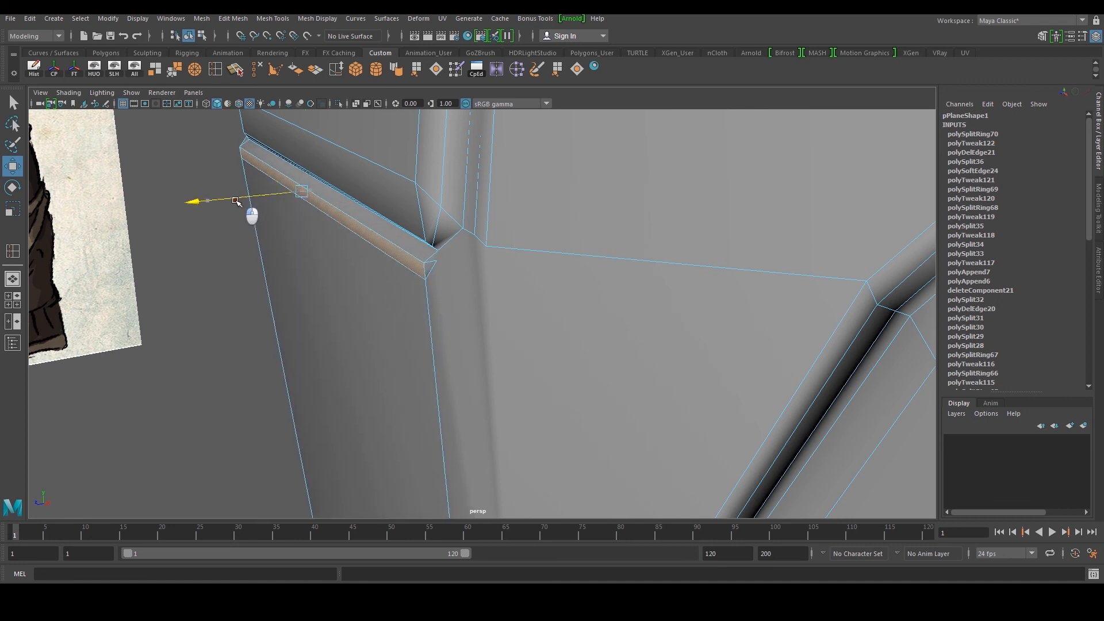
Delete the small corner face at the strip's end and the large face beside it
{"action": "left_click", "coordinate": [430, 266]}
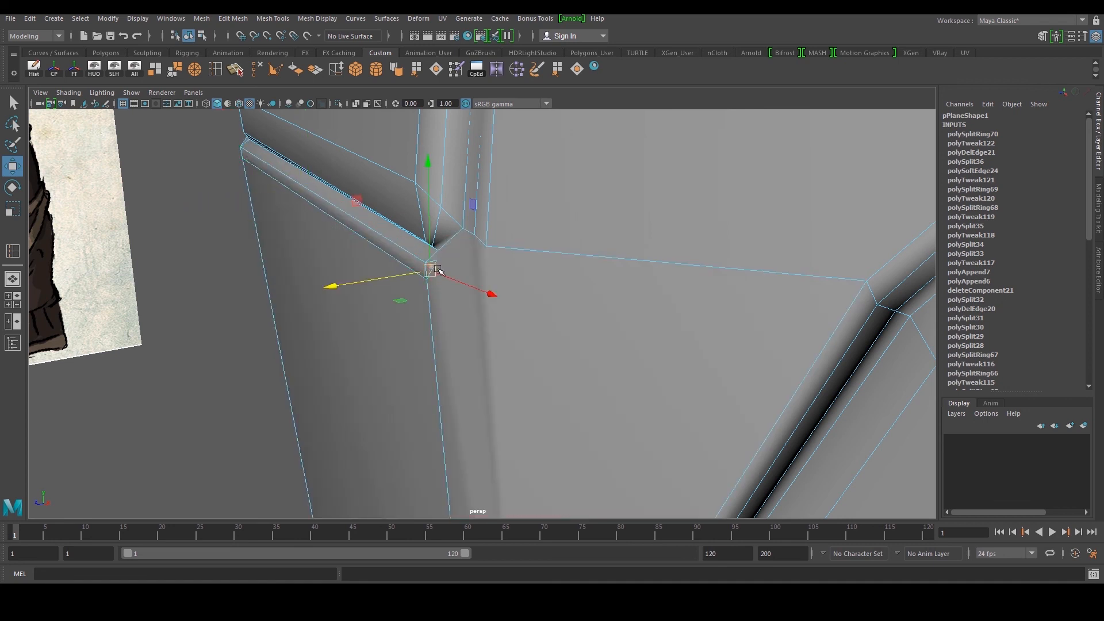
{"action": "key", "text": "Delete"}
{"action": "left_click", "coordinate": [463, 270]}
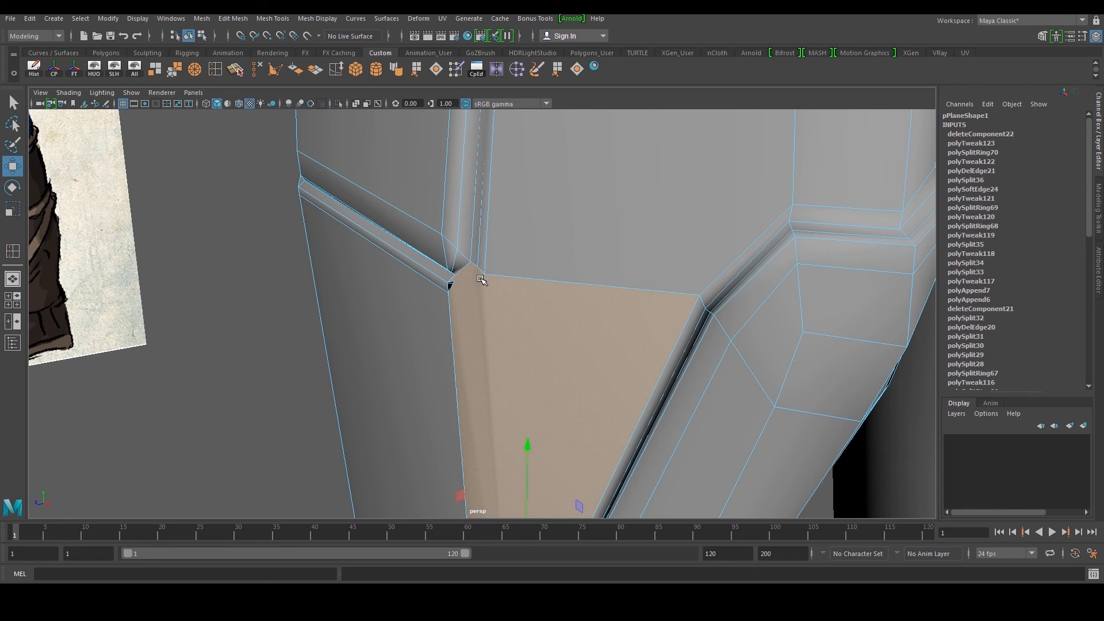
{"action": "key", "text": "Delete"}
{"action": "left_click_drag", "start_coordinate": [482, 280], "coordinate": [438, 259], "text": "alt"}
Move the face above the lower groove slightly up and close the open border near the deleted faces
{"action": "left_click", "coordinate": [405, 311]}
{"action": "left_click_drag", "start_coordinate": [262, 173], "coordinate": [258, 160]}
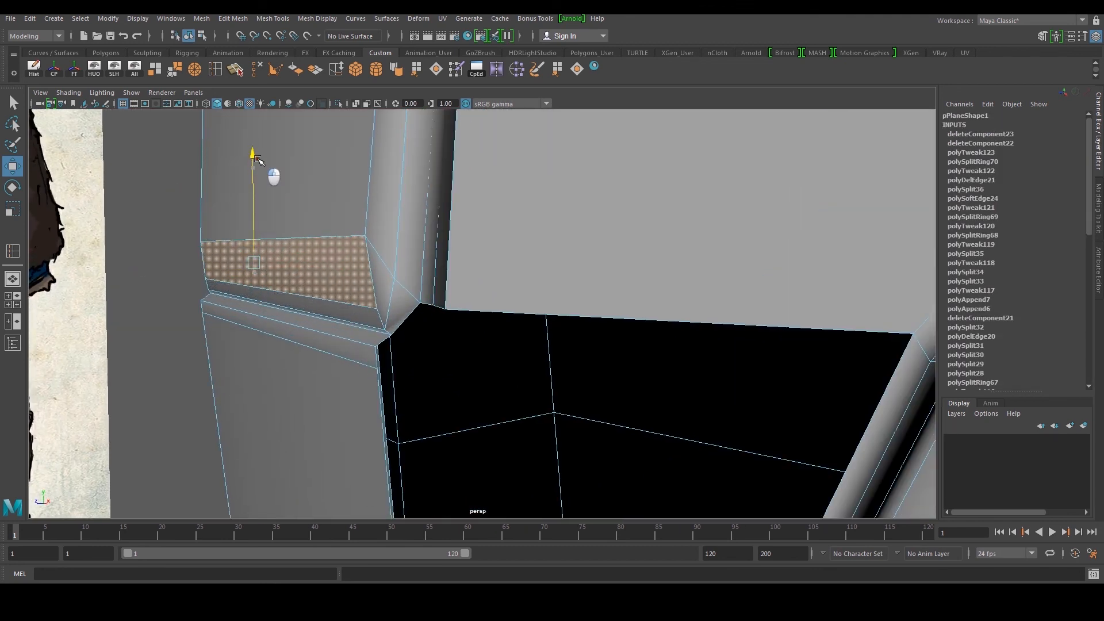
{"action": "left_click_drag", "start_coordinate": [302, 196], "coordinate": [401, 225], "text": "alt"}
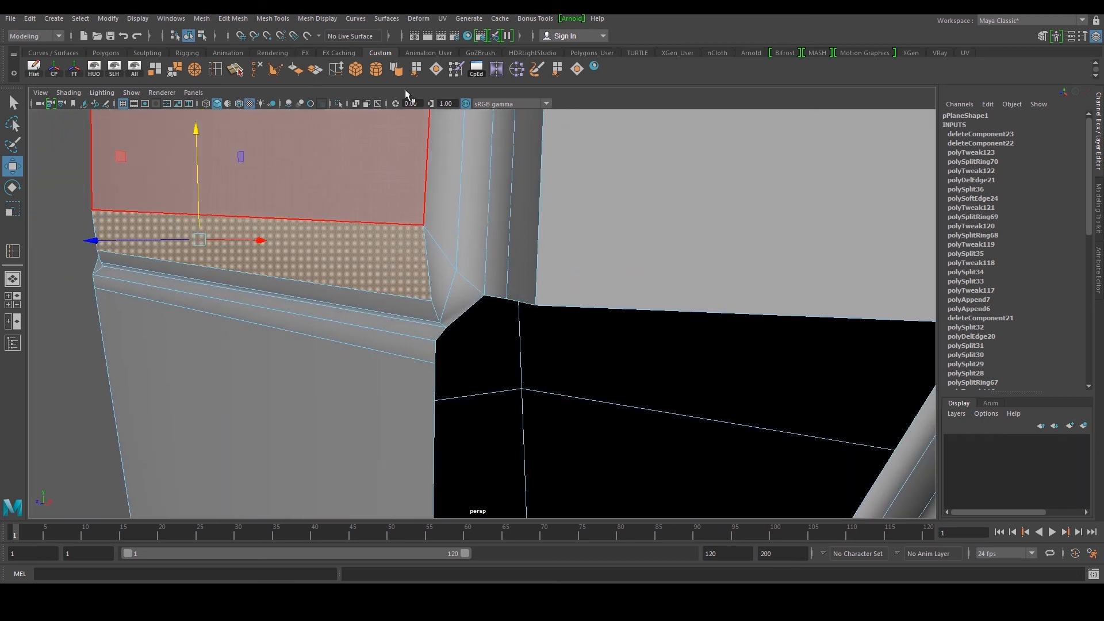
{"action": "left_click", "coordinate": [572, 73]}
{"action": "left_click_drag", "start_coordinate": [487, 310], "coordinate": [474, 280], "text": "alt"}
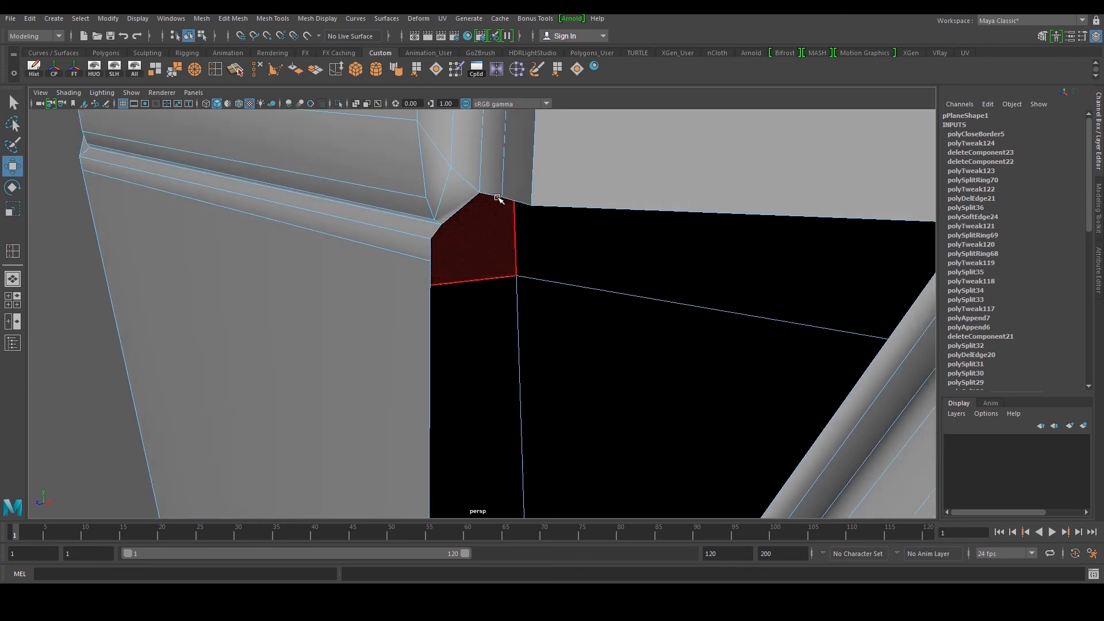
Append two adjoining faces across the open corner gap, joining the lower groove strip to the vertical groove strip
{"action": "left_click", "coordinate": [557, 69]}
{"action": "left_click", "coordinate": [486, 196]}
{"action": "left_click_drag", "start_coordinate": [486, 200], "coordinate": [468, 227], "text": "alt"}
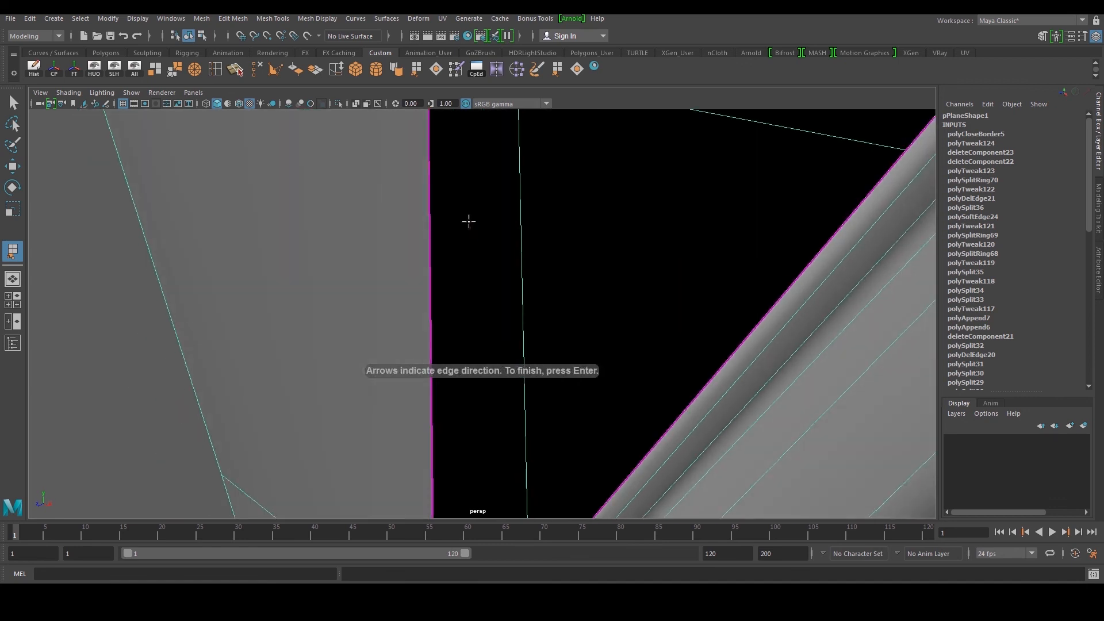
{"action": "middle_click_drag", "start_coordinate": [468, 226], "coordinate": [465, 262], "text": "alt"}
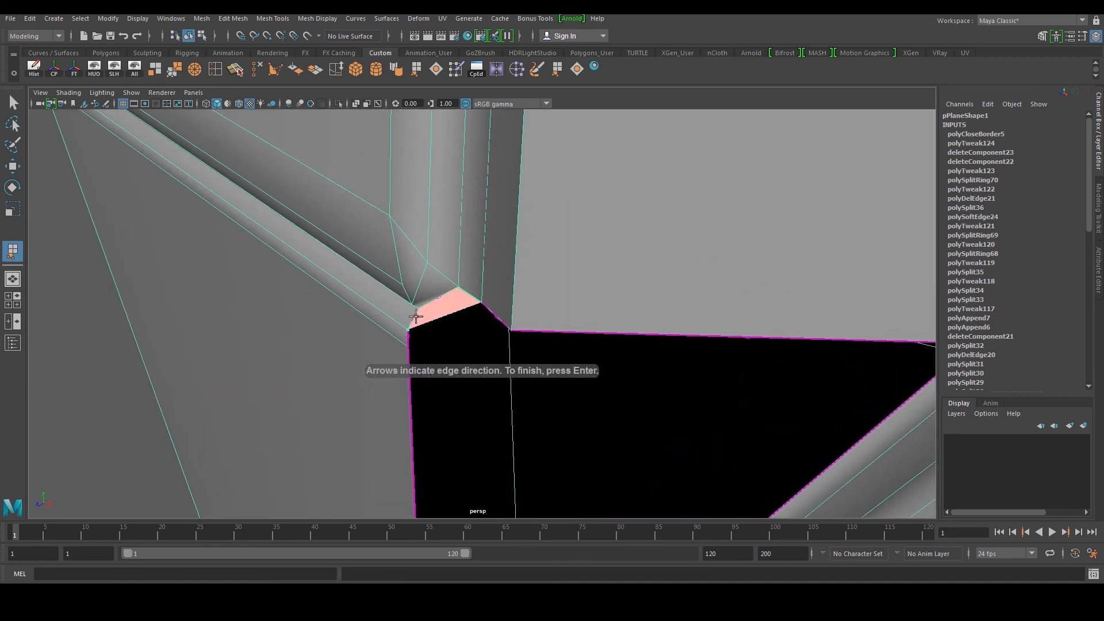
{"action": "key", "text": "Return"}
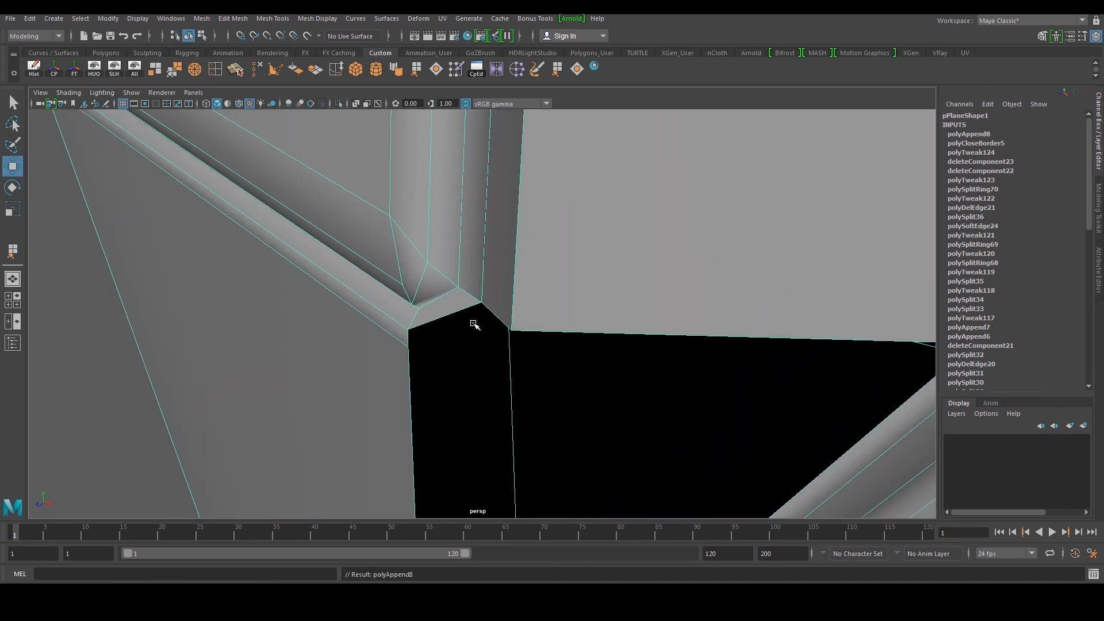
{"action": "key", "text": "g"}
{"action": "left_click", "coordinate": [476, 317]}
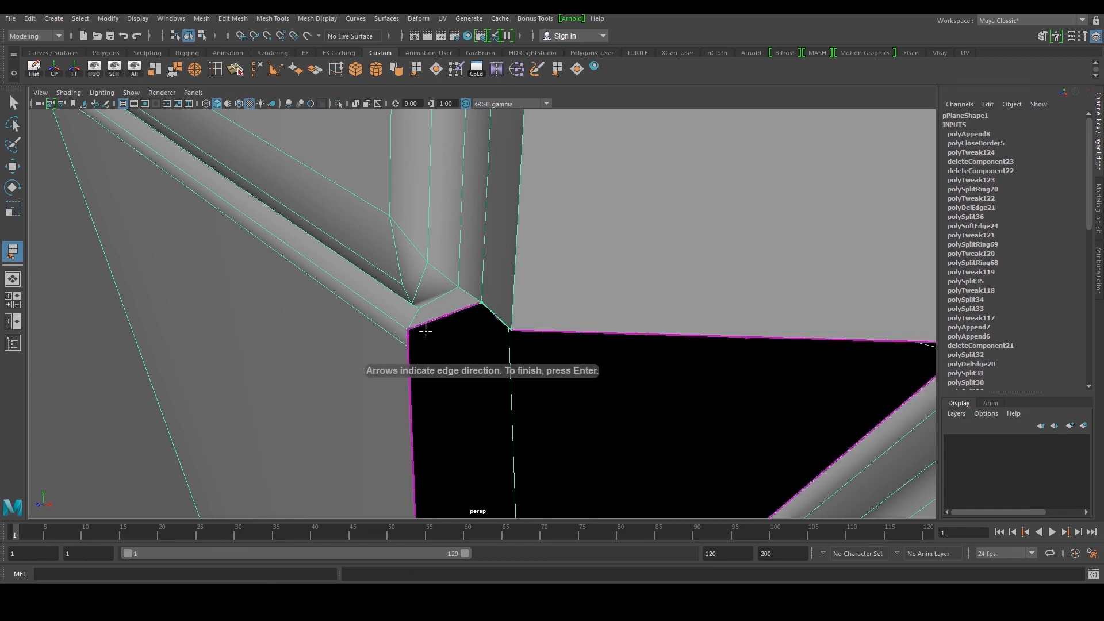
{"action": "left_click", "coordinate": [407, 337]}
{"action": "key", "text": "Return"}
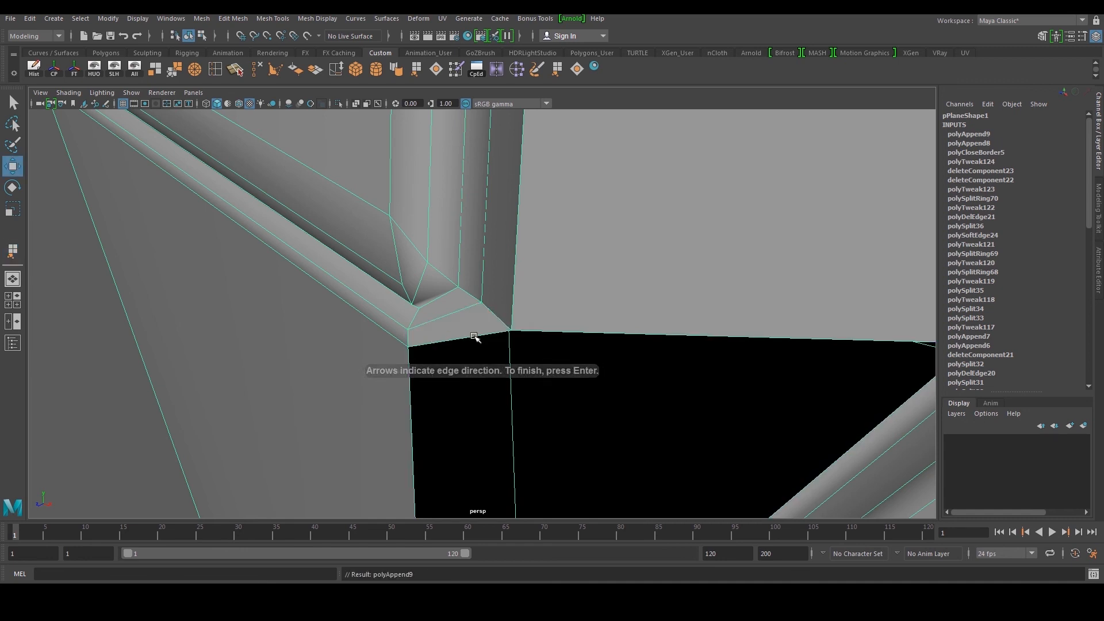
Fill the remaining hole below the panel corner and cut an edge from the groove's corner to the slanted side trim
{"action": "left_click_drag", "start_coordinate": [448, 337], "coordinate": [545, 277], "text": "alt"}
{"action": "left_click_drag", "start_coordinate": [525, 315], "coordinate": [587, 113], "text": "alt"}
{"action": "left_click_drag", "start_coordinate": [536, 213], "coordinate": [432, 202], "text": "alt"}
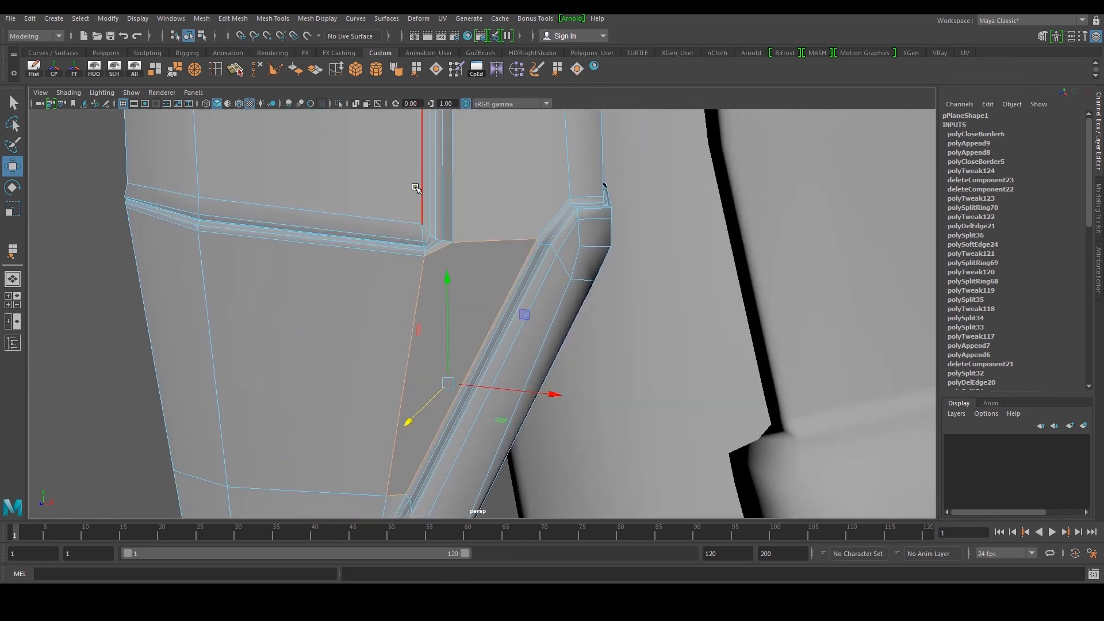
{"action": "left_click", "coordinate": [242, 69]}
{"action": "scroll", "coordinate": [418, 257], "scroll_direction": "up", "scroll_amount": 3}
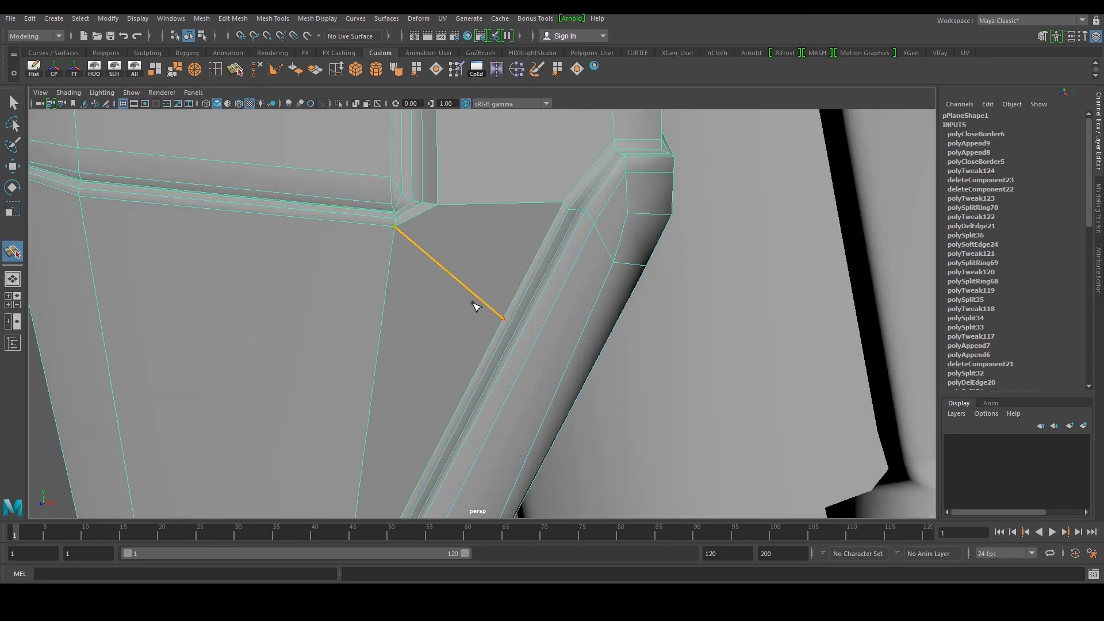
{"action": "left_click", "coordinate": [526, 335]}
{"action": "key", "text": "w"}
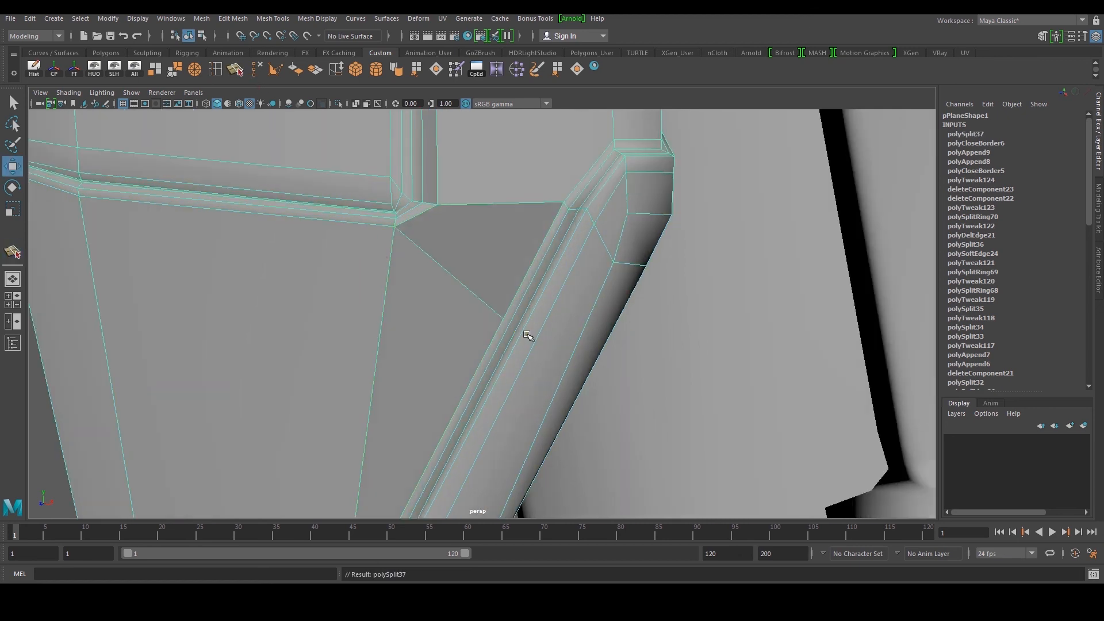
Isolate the panel, insert an edge loop across the slanted side trim, and connect it to the new corner cut
{"action": "left_click", "coordinate": [94, 68]}
{"action": "scroll", "coordinate": [368, 253], "scroll_direction": "down", "scroll_amount": 2}
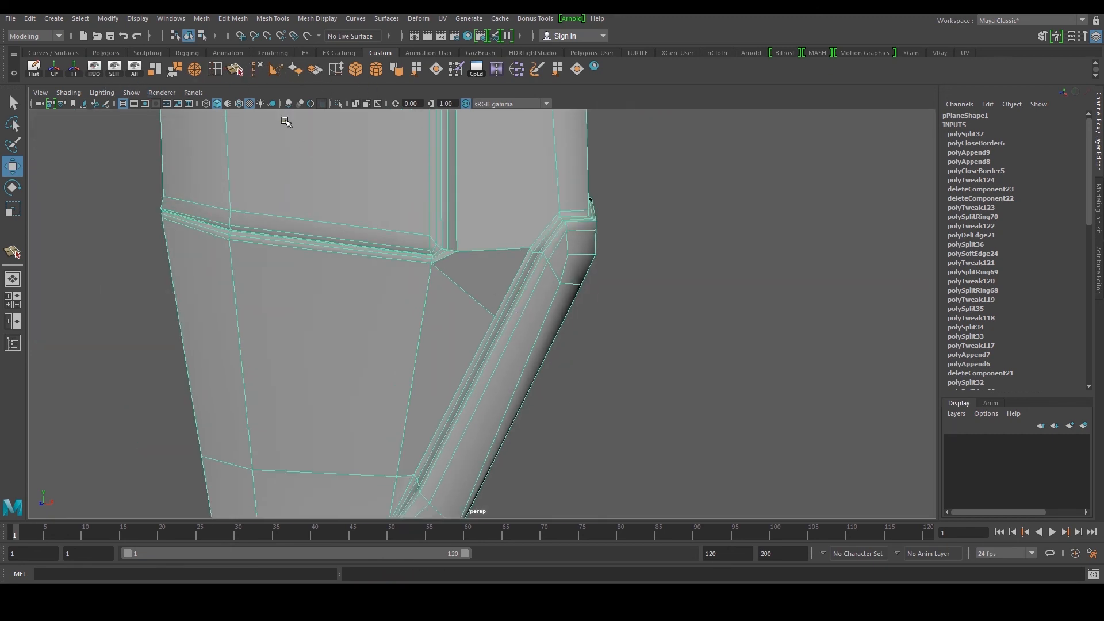
{"action": "left_click", "coordinate": [235, 69]}
{"action": "scroll", "coordinate": [506, 308], "scroll_direction": "up", "scroll_amount": 1}
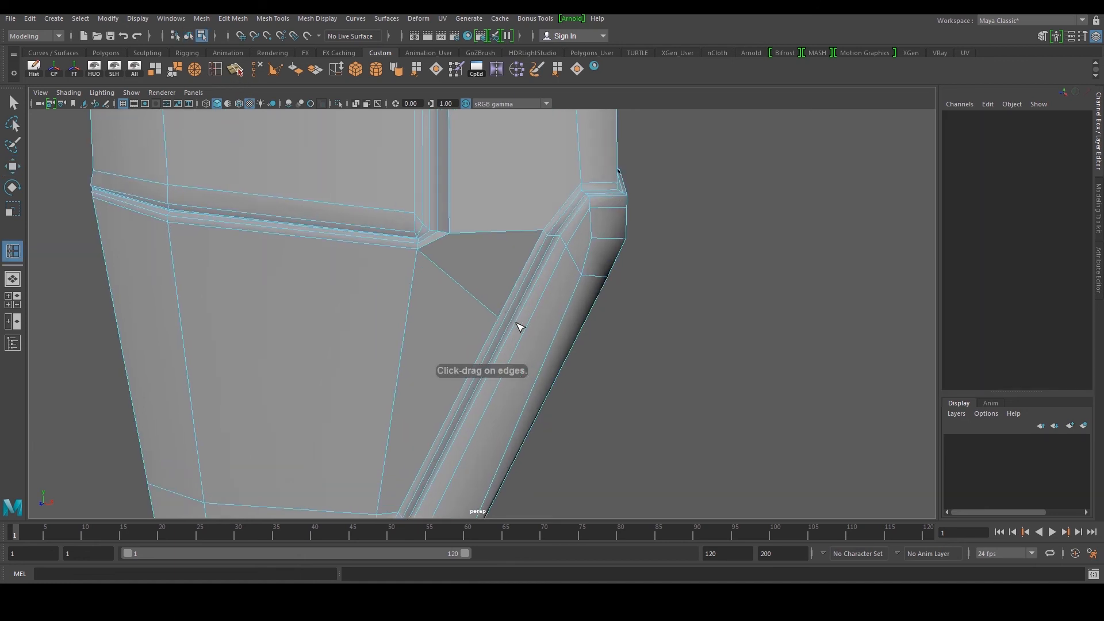
{"action": "left_click", "coordinate": [518, 325]}
{"action": "scroll", "coordinate": [535, 329], "scroll_direction": "up", "scroll_amount": 1}
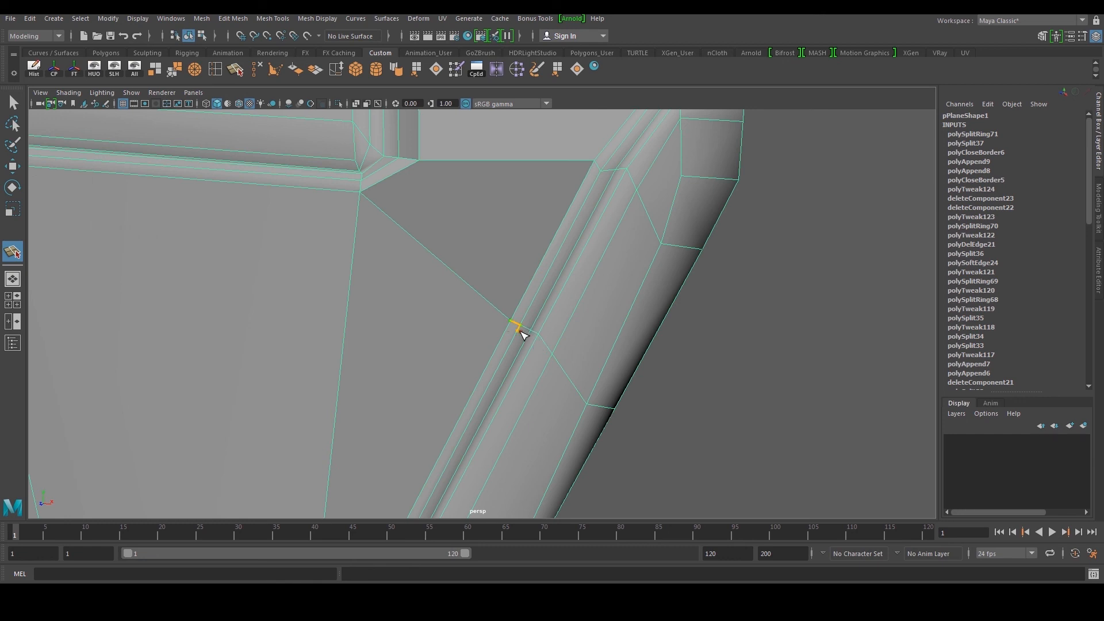
{"action": "key", "text": "w"}
Examine the rebuilt lower corner and the trim edges around it from several angles
{"action": "right_click_drag", "start_coordinate": [519, 330], "coordinate": [488, 246], "text": "alt"}
{"action": "left_click", "coordinate": [611, 207]}
{"action": "left_click_drag", "start_coordinate": [611, 207], "coordinate": [520, 329], "text": "alt"}
{"action": "left_click", "coordinate": [557, 219]}
{"action": "scroll", "coordinate": [557, 219], "scroll_direction": "down", "scroll_amount": 4}
{"action": "left_click", "coordinate": [631, 244]}
{"action": "left_click", "coordinate": [512, 323]}
{"action": "right_click_drag", "start_coordinate": [521, 329], "coordinate": [562, 328], "text": "alt"}
{"action": "left_click_drag", "start_coordinate": [561, 327], "coordinate": [423, 230], "text": "alt"}
{"action": "right_click_drag", "start_coordinate": [424, 230], "coordinate": [504, 337], "text": "alt"}
Cut a diagonal edge across the panel's upper outer corner face, from the groove's corner to the outer border corner
{"action": "key", "text": "F11"}
{"action": "left_click", "coordinate": [502, 203]}
{"action": "scroll", "coordinate": [500, 227], "scroll_direction": "up", "scroll_amount": 4}
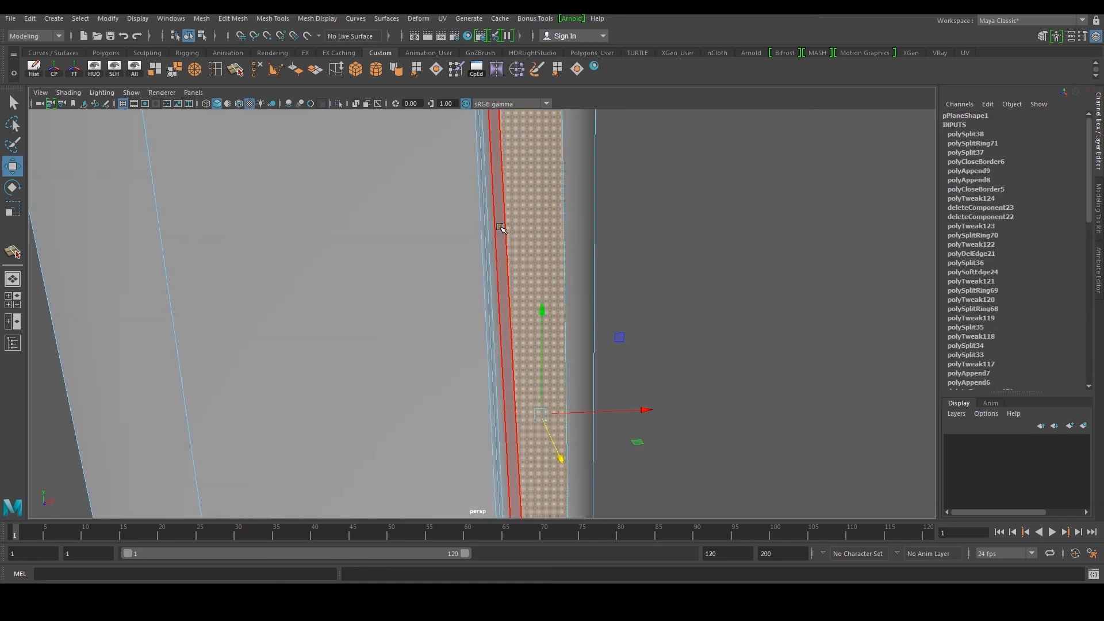
{"action": "key", "text": "f"}
{"action": "middle_click_drag", "start_coordinate": [499, 227], "coordinate": [486, 346], "text": "alt"}
{"action": "scroll", "coordinate": [486, 346], "scroll_direction": "up", "scroll_amount": 3}
{"action": "left_click_drag", "start_coordinate": [487, 347], "coordinate": [465, 240], "text": "alt"}
{"action": "middle_click_drag", "start_coordinate": [466, 240], "coordinate": [456, 311], "text": "alt"}
{"action": "scroll", "coordinate": [455, 311], "scroll_direction": "up", "scroll_amount": 5}
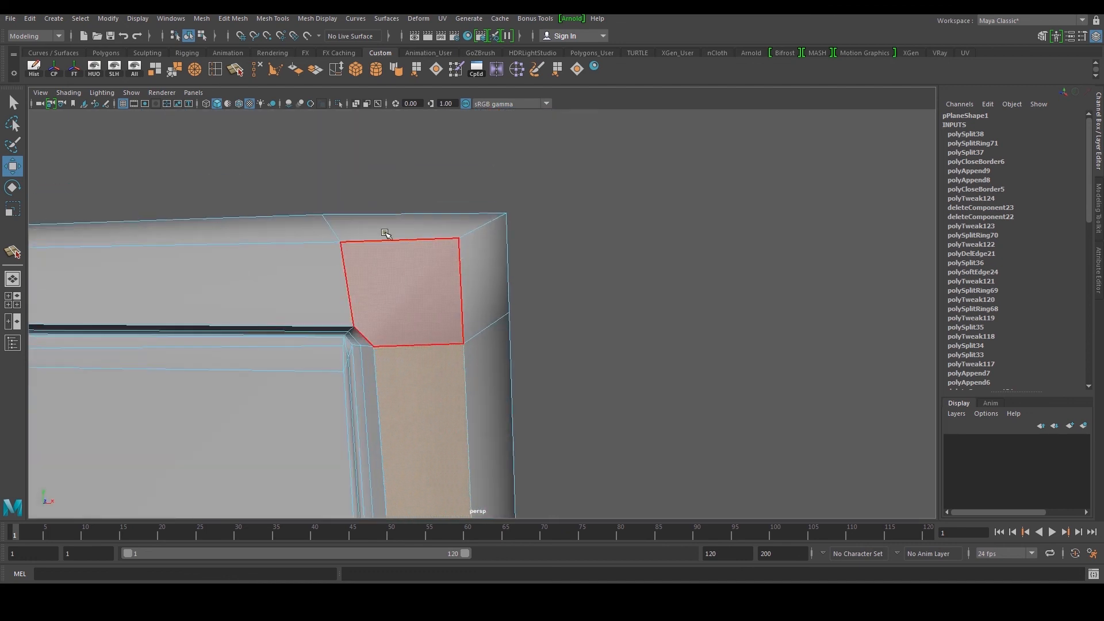
{"action": "key", "text": "y"}
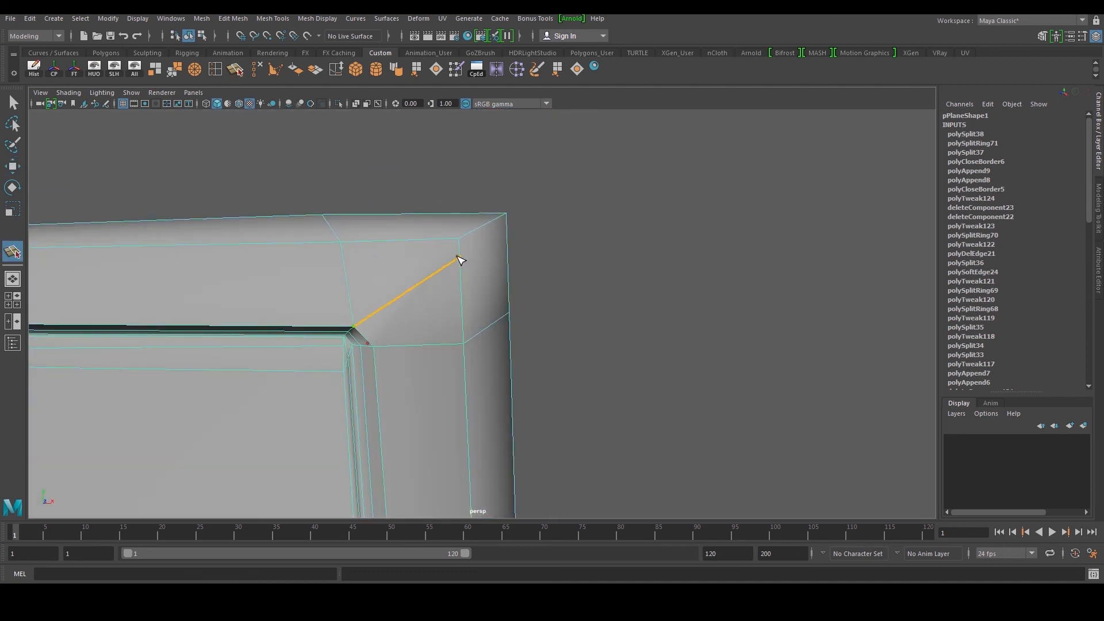
{"action": "key", "text": "w"}
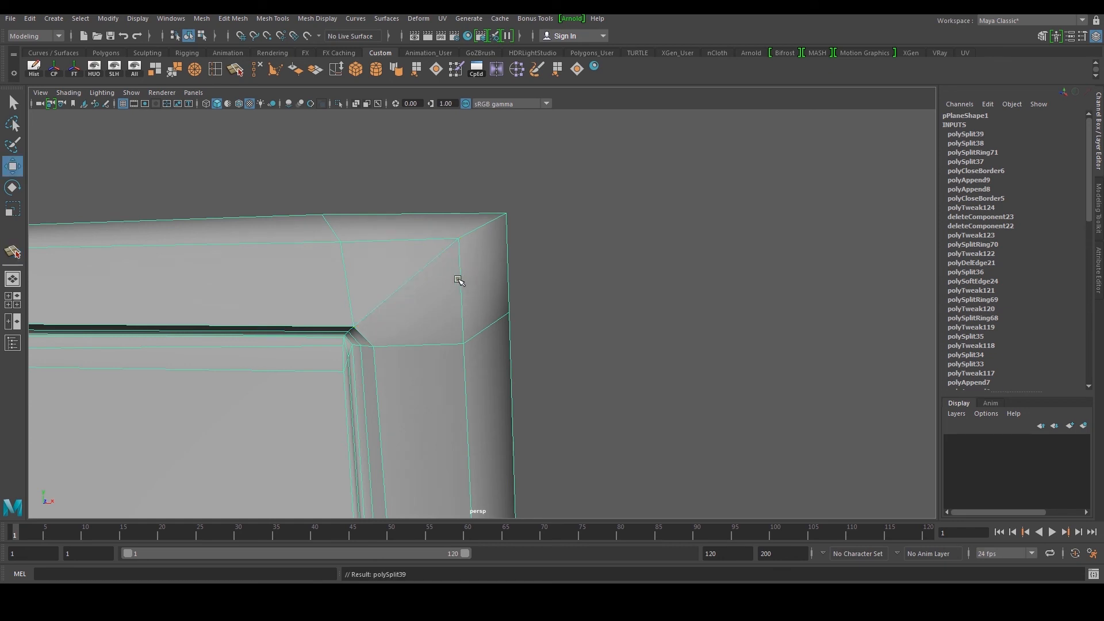
Examine the isolated panel in smoothed display, checking the groove and corners
{"action": "scroll", "coordinate": [454, 278], "scroll_direction": "down", "scroll_amount": 5}
{"action": "mouse_move", "coordinate": [414, 300]}
{"action": "left_mouse_down", "text": "alt"}
{"action": "mouse_move", "coordinate": [405, 296]}
{"action": "mouse_move", "coordinate": [423, 246]}
{"action": "mouse_move", "coordinate": [426, 283]}
{"action": "left_mouse_up", "text": "alt"}
{"action": "right_click_drag", "start_coordinate": [425, 283], "coordinate": [518, 257]}
{"action": "left_click", "coordinate": [543, 245]}
{"action": "left_click_drag", "start_coordinate": [540, 244], "coordinate": [634, 292], "text": "alt"}
{"action": "left_click", "coordinate": [538, 283]}
{"action": "left_click", "coordinate": [660, 300]}
{"action": "scroll", "coordinate": [589, 345], "scroll_direction": "up", "scroll_amount": 2}
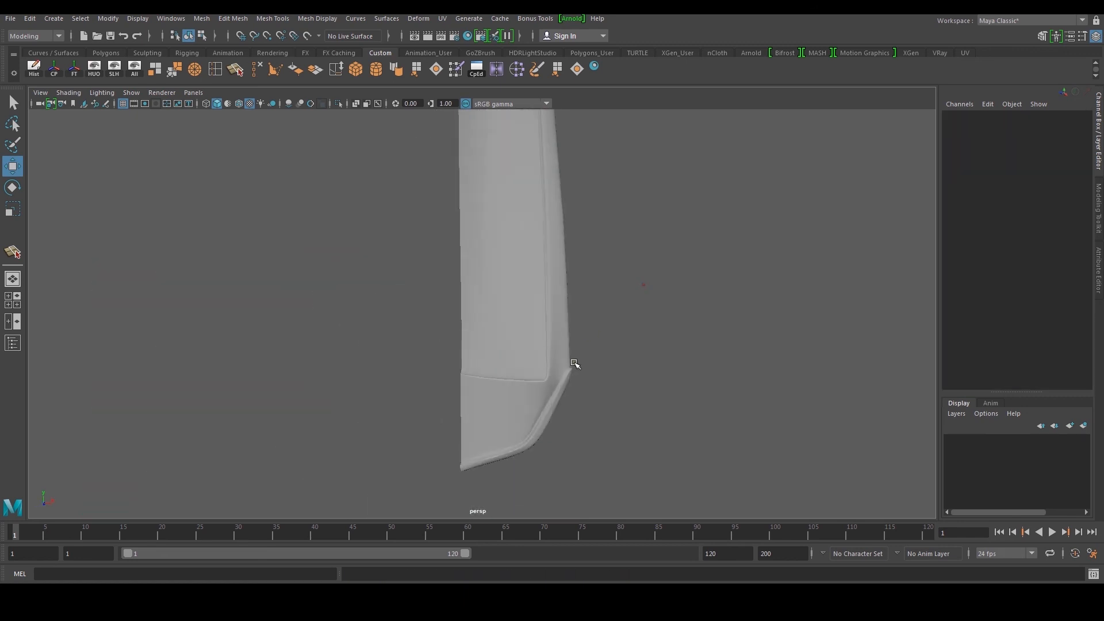
{"action": "left_click_drag", "start_coordinate": [587, 348], "coordinate": [587, 323], "text": "alt"}
Select the row of faces just above the lower groove and try to nudge them slightly upward
{"action": "left_click", "coordinate": [541, 359]}
{"action": "middle_click_drag", "start_coordinate": [540, 359], "coordinate": [499, 326], "text": "alt"}
{"action": "scroll", "coordinate": [484, 259], "scroll_direction": "up", "scroll_amount": 4}
{"action": "right_click_drag", "start_coordinate": [471, 251], "coordinate": [468, 286]}
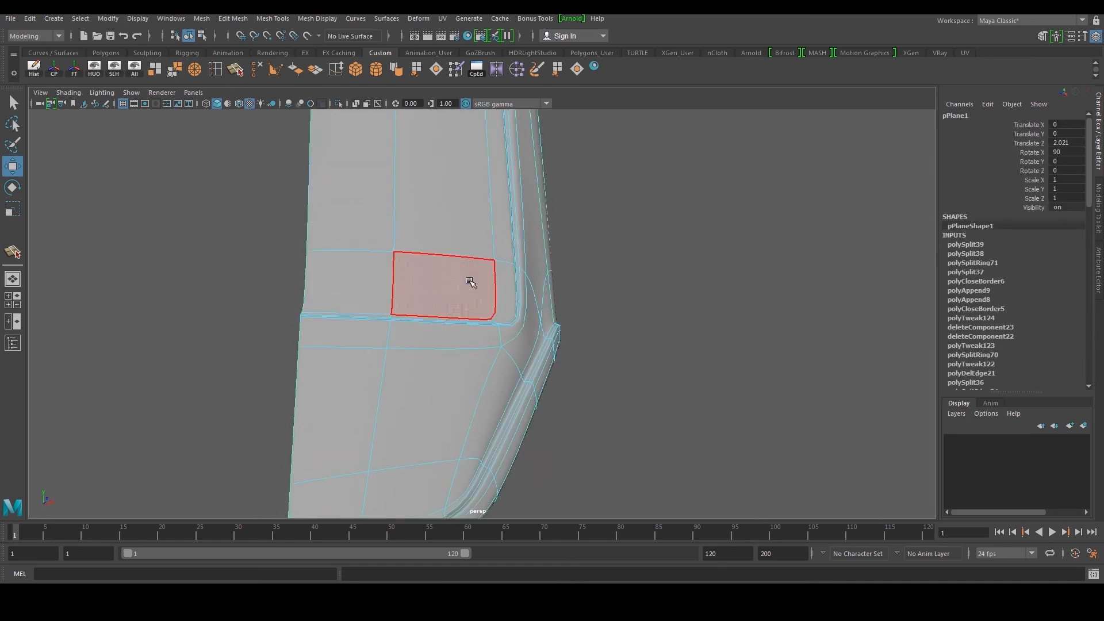
{"action": "scroll", "coordinate": [467, 294], "scroll_direction": "up", "scroll_amount": 3}
{"action": "key", "text": "1"}
{"action": "scroll", "coordinate": [486, 311], "scroll_direction": "up", "scroll_amount": 2}
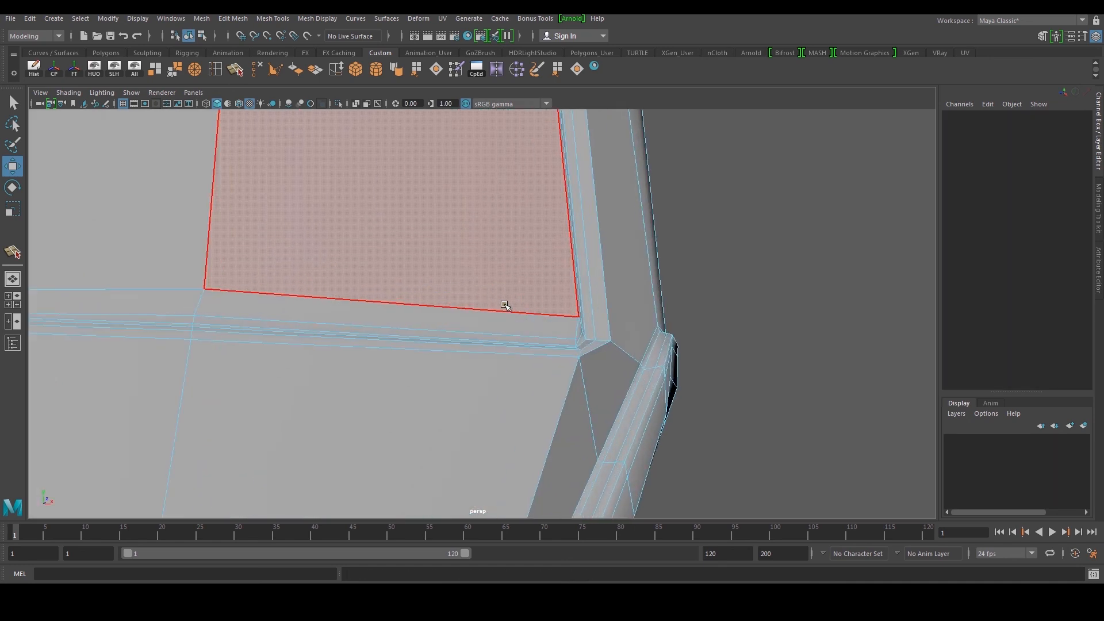
{"action": "key", "text": "3"}
{"action": "left_click", "coordinate": [374, 329]}
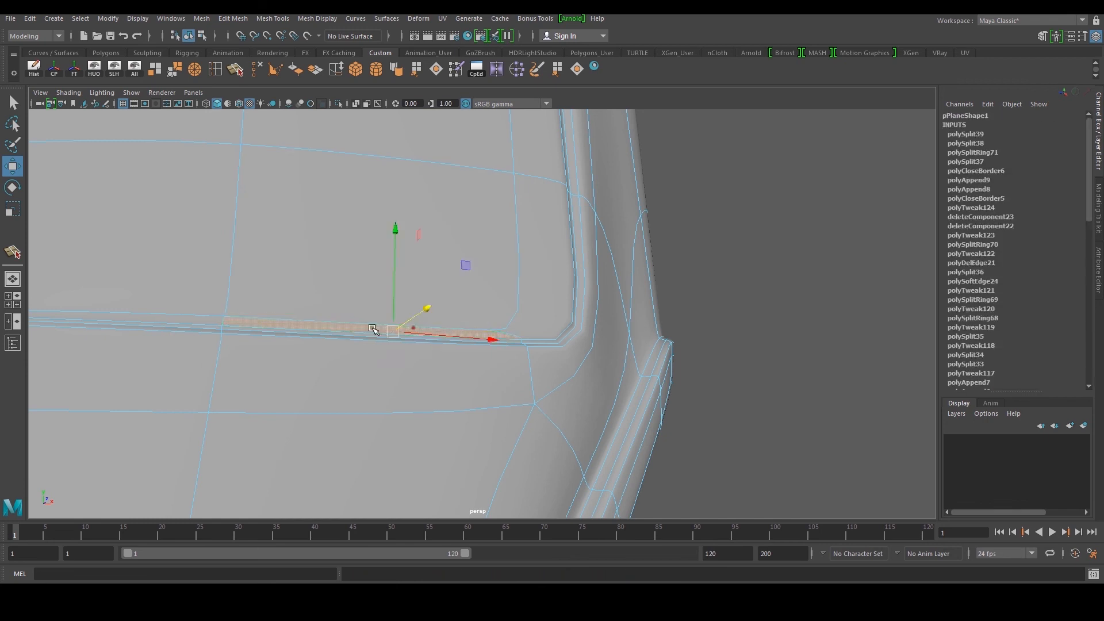
{"action": "left_click", "coordinate": [219, 318], "text": "shift"}
{"action": "left_click", "coordinate": [224, 284], "text": "shift"}
{"action": "left_click", "coordinate": [350, 275], "text": "shift"}
{"action": "scroll", "coordinate": [350, 275], "scroll_direction": "down", "scroll_amount": 2}
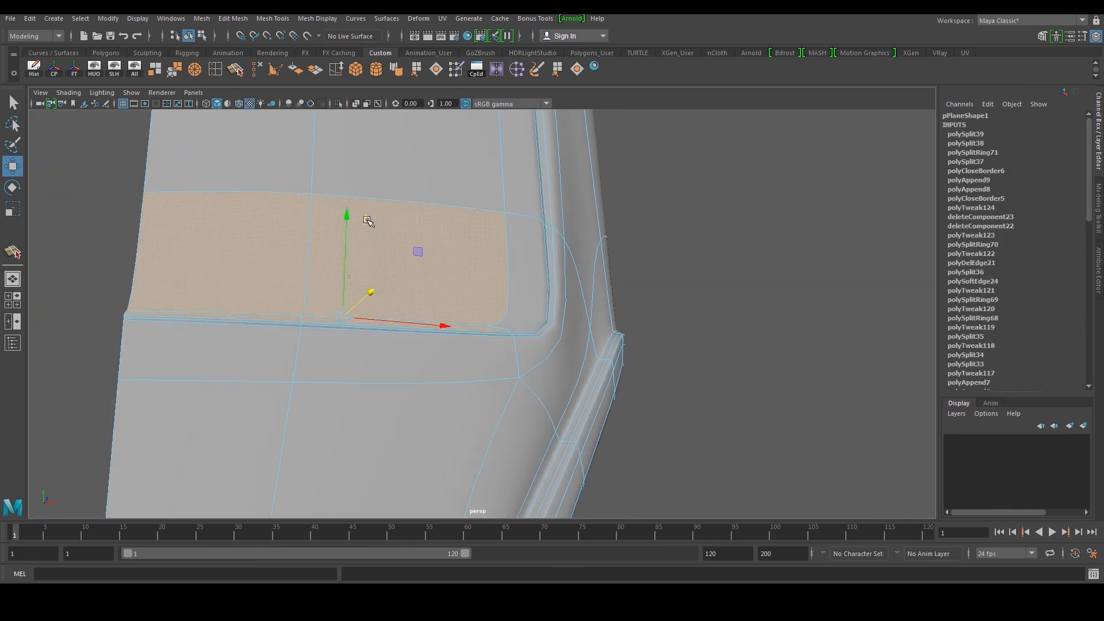
{"action": "left_click_drag", "start_coordinate": [346, 206], "coordinate": [346, 205]}
Try small adjustments to further faces and an edge around the lower groove
{"action": "left_click_drag", "start_coordinate": [477, 212], "coordinate": [410, 241], "text": "alt"}
{"action": "left_click_drag", "start_coordinate": [458, 312], "coordinate": [429, 312], "text": "alt"}
{"action": "left_click", "coordinate": [428, 312]}
{"action": "left_click", "coordinate": [371, 295], "text": "shift"}
{"action": "left_click_drag", "start_coordinate": [340, 335], "coordinate": [334, 336]}
{"action": "left_click", "coordinate": [320, 246]}
{"action": "left_click_drag", "start_coordinate": [293, 265], "coordinate": [347, 273]}
{"action": "key", "text": "F10"}
{"action": "left_click", "coordinate": [382, 225]}
{"action": "key", "text": "1"}
{"action": "middle_click_drag", "start_coordinate": [348, 368], "coordinate": [342, 370]}
{"action": "key", "text": "F8"}
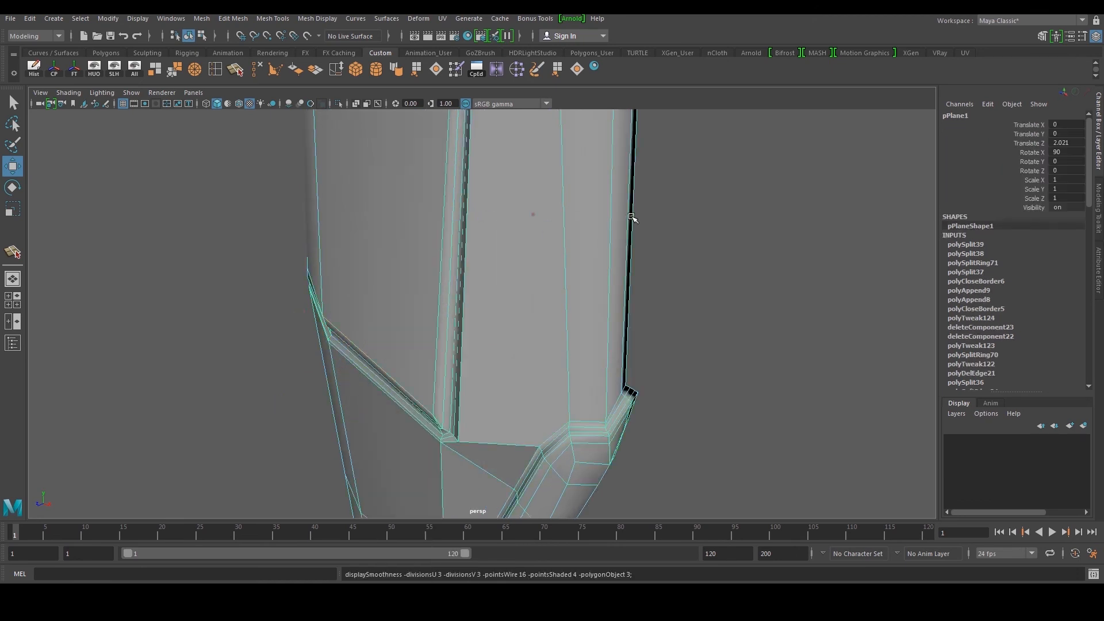
Check the smoothed panel's grooves and unhide all the other objects in the scene
{"action": "left_click", "coordinate": [665, 228]}
{"action": "scroll", "coordinate": [665, 229], "scroll_direction": "down", "scroll_amount": 5}
{"action": "left_click_drag", "start_coordinate": [537, 286], "coordinate": [494, 243], "text": "alt"}
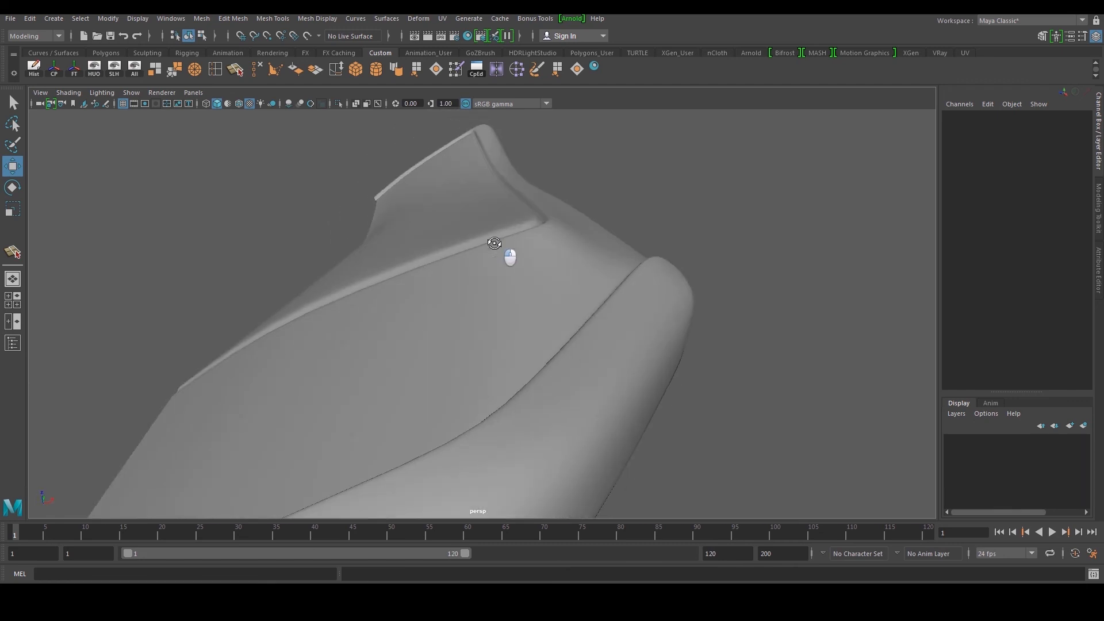
{"action": "left_click", "coordinate": [511, 244]}
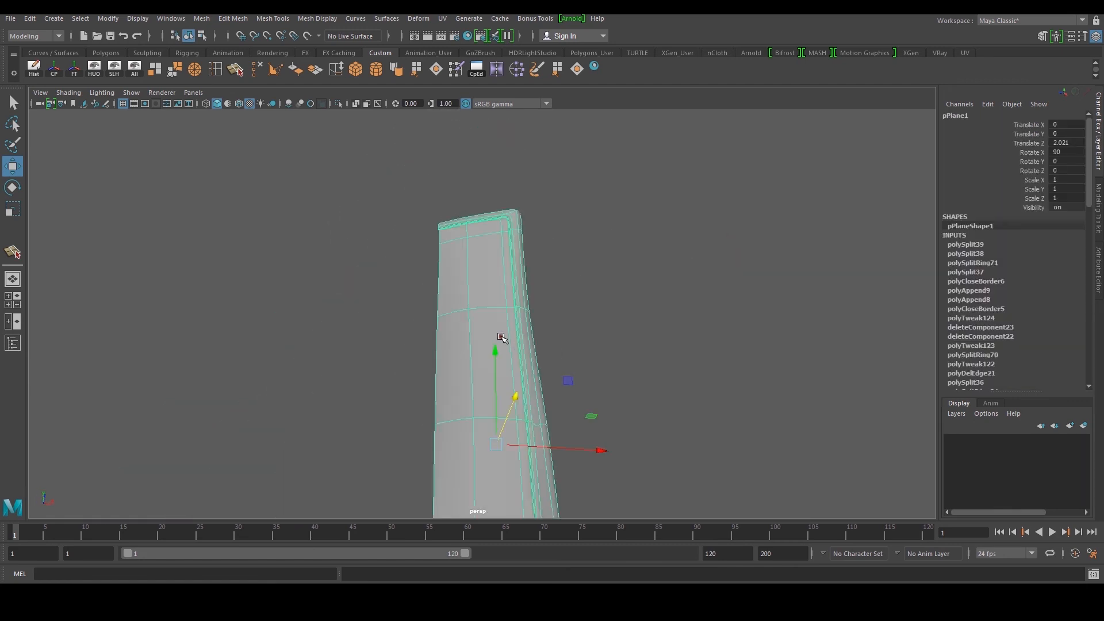
{"action": "left_click", "coordinate": [130, 73]}
{"action": "scroll", "coordinate": [546, 283], "scroll_direction": "down", "scroll_amount": 5}
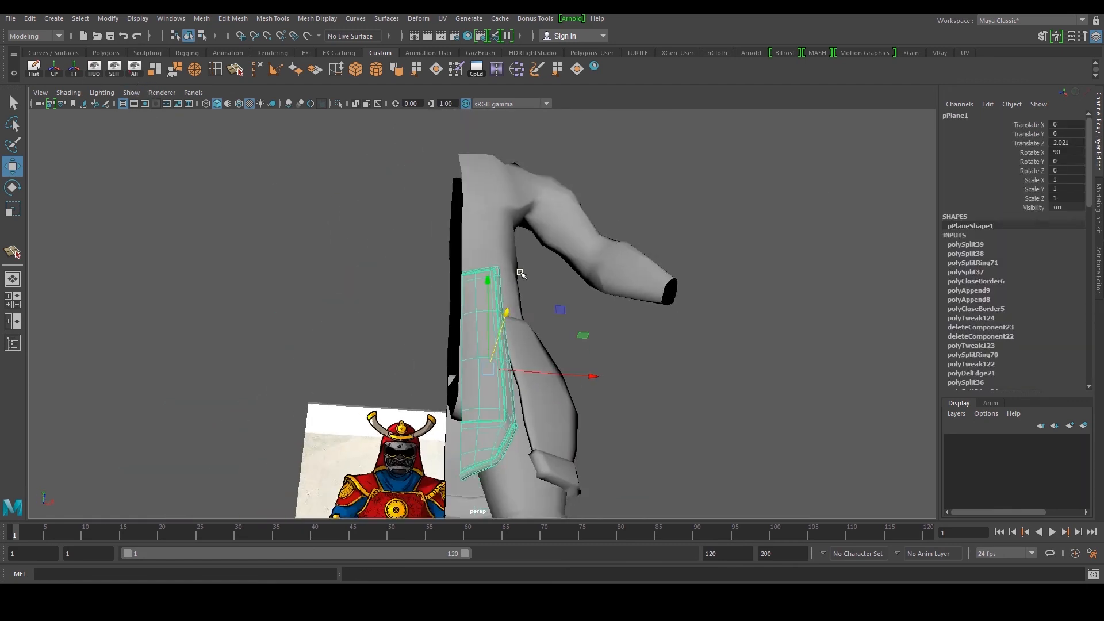
{"action": "left_click_drag", "start_coordinate": [546, 283], "coordinate": [471, 305], "text": "alt"}
Select all the samurai model pieces, delete their construction history and freeze their transformations
{"action": "left_click_drag", "start_coordinate": [329, 178], "coordinate": [598, 569]}
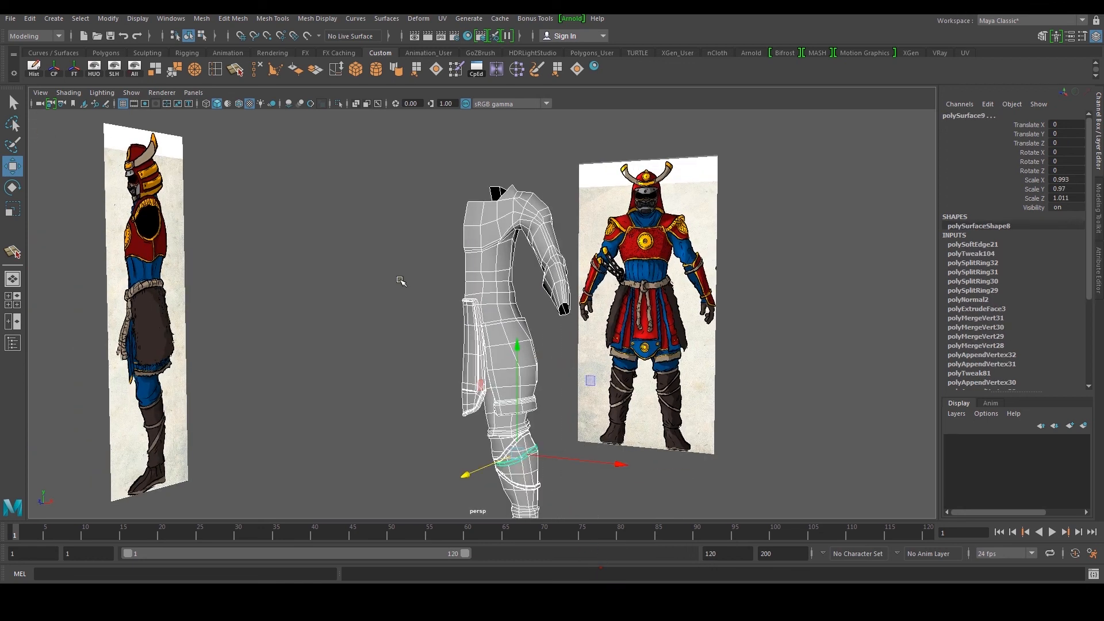
{"action": "left_click", "coordinate": [41, 70]}
{"action": "left_click", "coordinate": [364, 242]}
{"action": "left_click_drag", "start_coordinate": [364, 241], "coordinate": [587, 520], "text": "alt"}
{"action": "left_click", "coordinate": [35, 68]}
{"action": "left_click", "coordinate": [75, 69]}
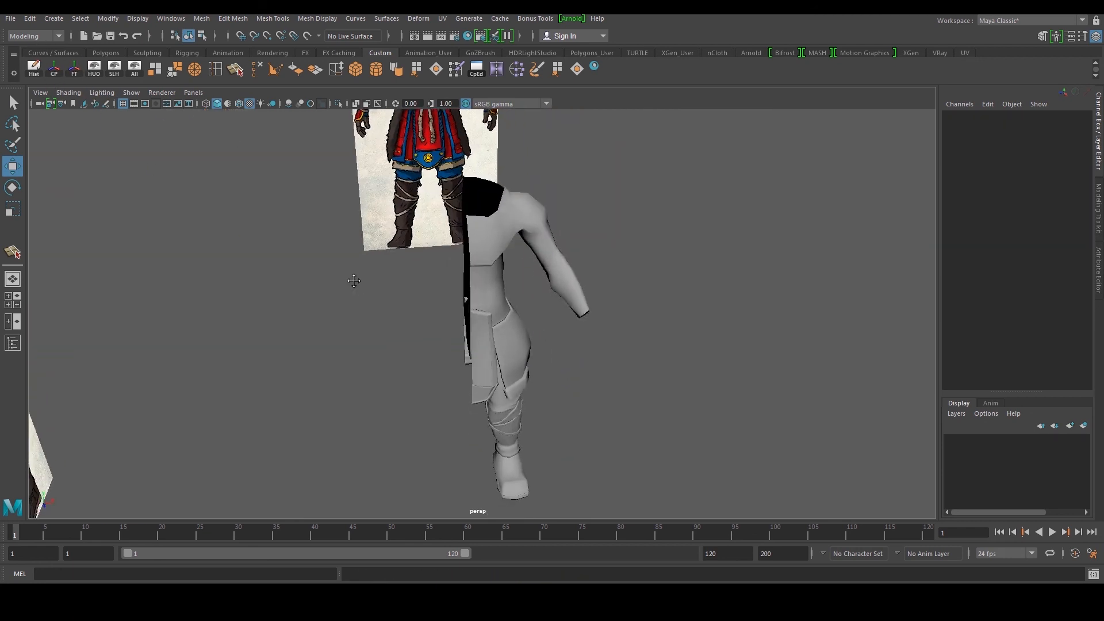
Select the vertices at the outer corner of the front panel's lower groove and frame them in the front view
{"action": "left_click_drag", "start_coordinate": [353, 280], "coordinate": [546, 295], "text": "alt"}
{"action": "scroll", "coordinate": [483, 307], "scroll_direction": "up", "scroll_amount": 5}
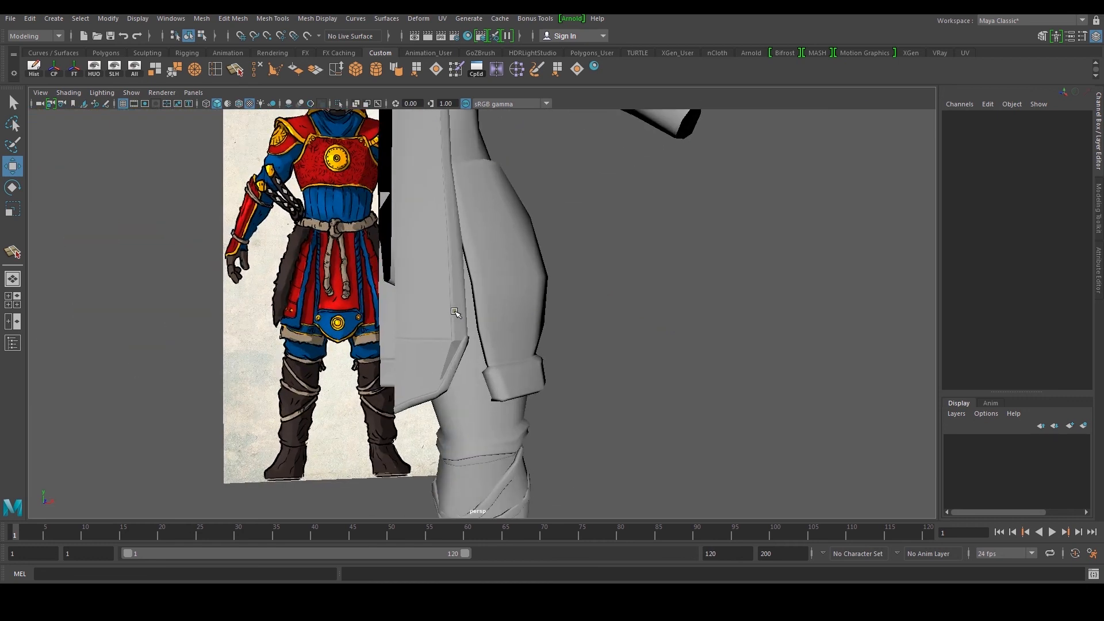
{"action": "left_click", "coordinate": [455, 312]}
{"action": "scroll", "coordinate": [448, 312], "scroll_direction": "up", "scroll_amount": 4}
{"action": "middle_click_drag", "start_coordinate": [456, 311], "coordinate": [513, 291], "text": "alt"}
{"action": "scroll", "coordinate": [514, 295], "scroll_direction": "up", "scroll_amount": 4}
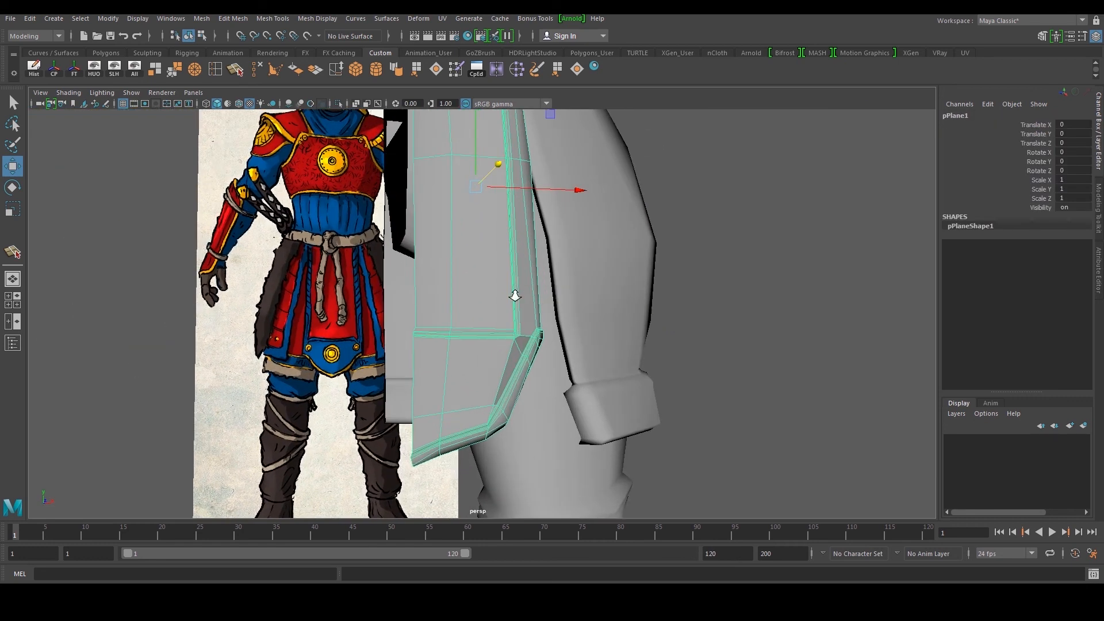
{"action": "scroll", "coordinate": [511, 304], "scroll_direction": "up", "scroll_amount": 5}
{"action": "key", "text": "F9"}
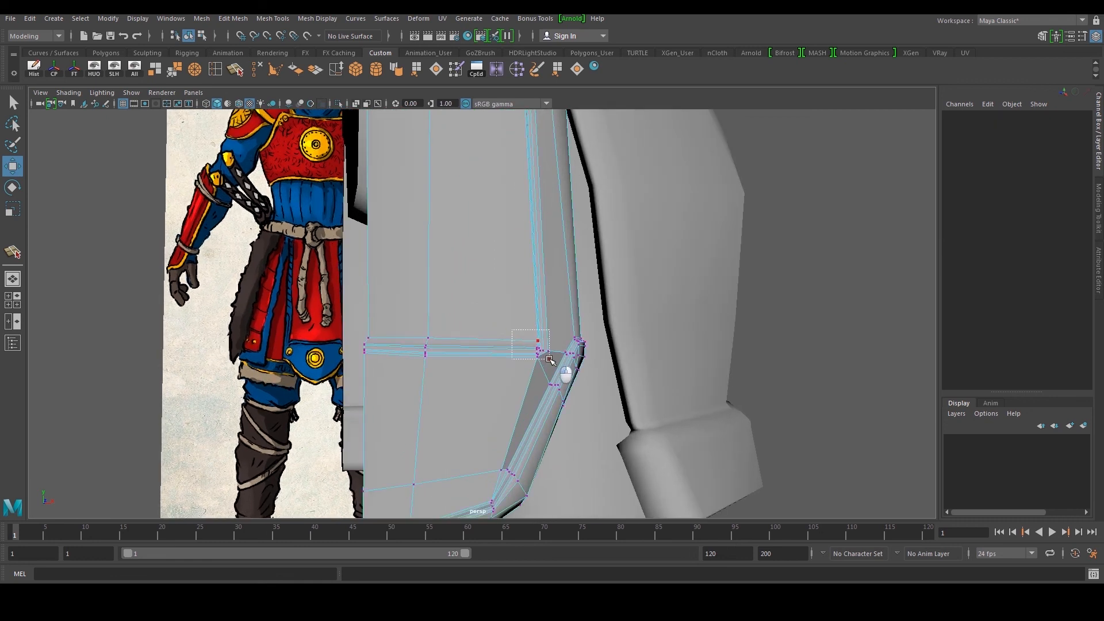
{"action": "left_click_drag", "start_coordinate": [549, 358], "coordinate": [550, 359]}
{"action": "key", "text": "space"}
{"action": "key", "text": "space"}
{"action": "key", "text": "f"}
{"action": "scroll", "coordinate": [480, 350], "scroll_direction": "down", "scroll_amount": 8}
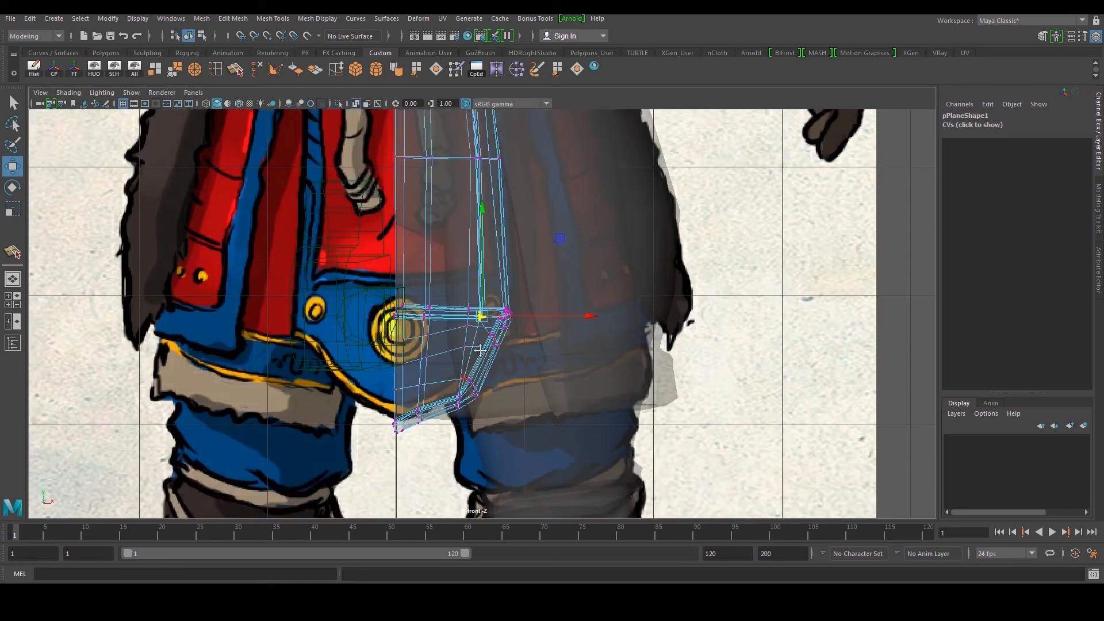
Raise the vertices at the lower groove's outer end so the groove slopes upward, and adjust the corner cluster separately
{"action": "scroll", "coordinate": [480, 351], "scroll_direction": "up", "scroll_amount": 6}
{"action": "left_click_drag", "start_coordinate": [401, 338], "coordinate": [495, 419]}
{"action": "middle_click_drag", "start_coordinate": [467, 381], "coordinate": [448, 348]}
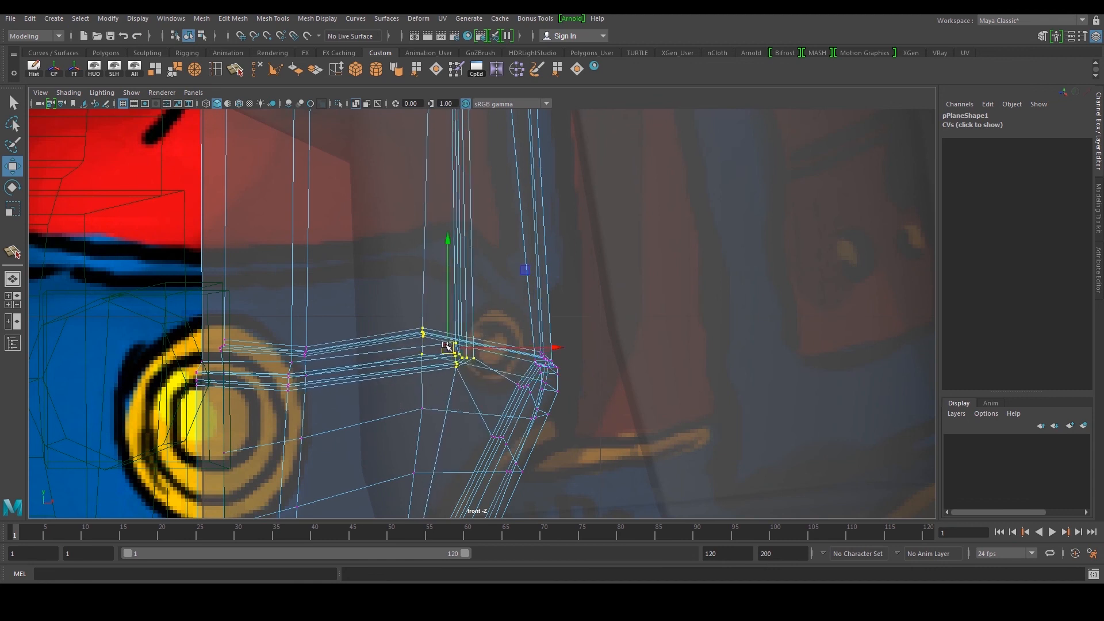
{"action": "left_click_drag", "start_coordinate": [433, 384], "coordinate": [433, 384]}
{"action": "middle_click_drag", "start_coordinate": [471, 394], "coordinate": [466, 359]}
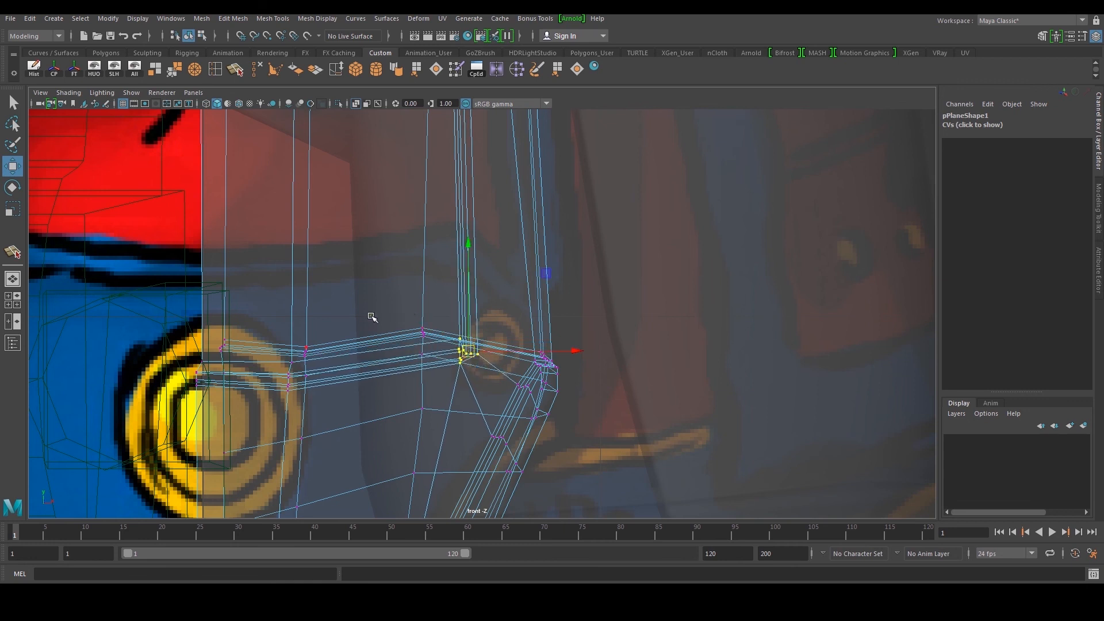
Nudge the vertex column near the middle of the lower groove and check the smoothed panel in the perspective view
{"action": "left_click_drag", "start_coordinate": [295, 378], "coordinate": [323, 407]}
{"action": "middle_click_drag", "start_coordinate": [293, 371], "coordinate": [298, 376]}
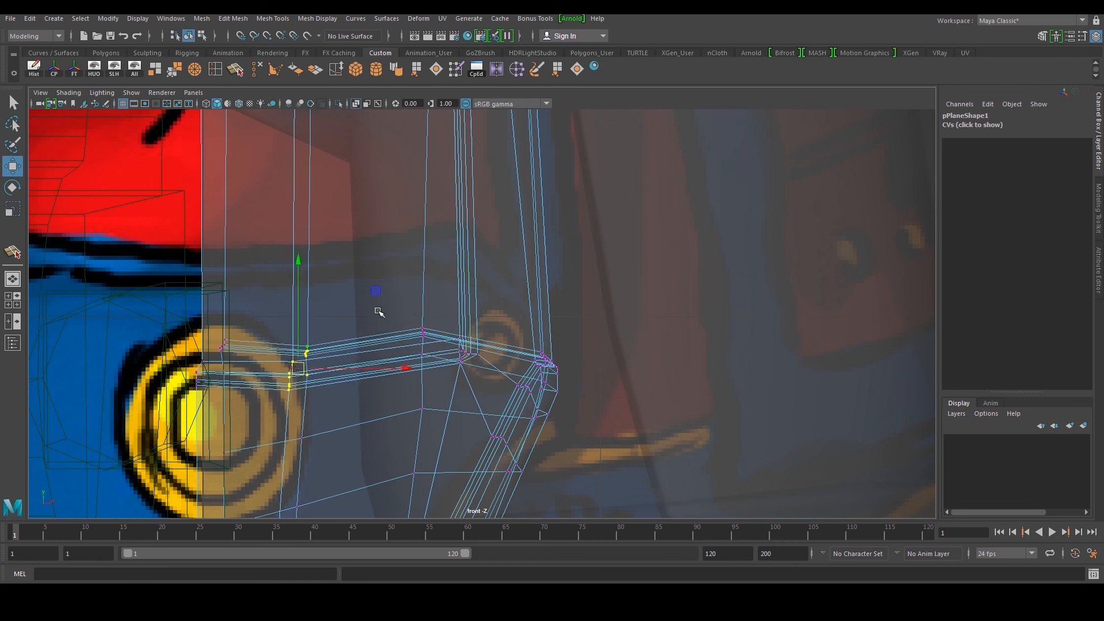
{"action": "key", "text": "space"}
{"action": "key", "text": "space"}
{"action": "key", "text": "F8"}
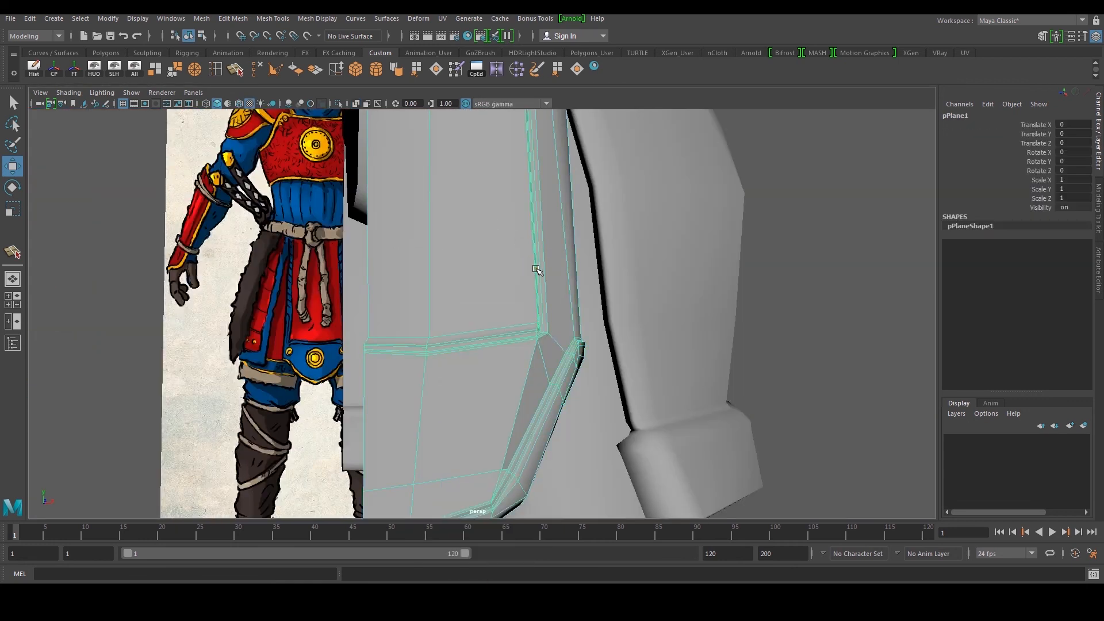
{"action": "scroll", "coordinate": [536, 268], "scroll_direction": "down", "scroll_amount": 2}
{"action": "left_click_drag", "start_coordinate": [536, 268], "coordinate": [429, 311], "text": "alt"}
{"action": "left_click", "coordinate": [429, 310]}
{"action": "scroll", "coordinate": [527, 308], "scroll_direction": "down", "scroll_amount": 4}
{"action": "middle_click_drag", "start_coordinate": [528, 309], "coordinate": [493, 306], "text": "alt"}
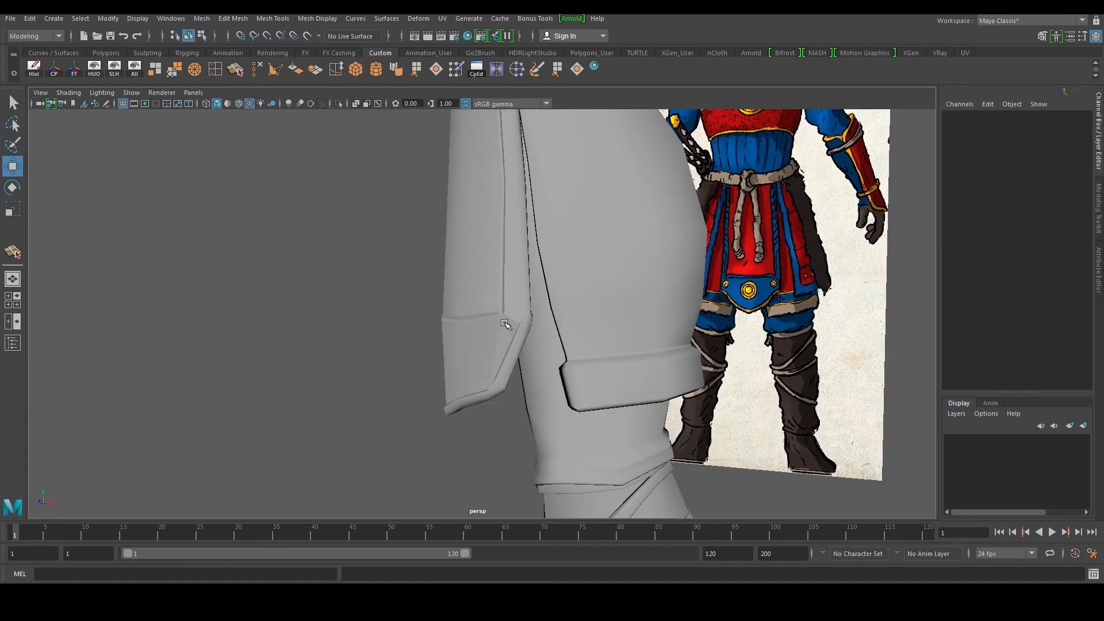
Display the front skirt panel smoothed and examine its lower corner against the thigh
{"action": "left_click", "coordinate": [504, 324]}
{"action": "scroll", "coordinate": [489, 321], "scroll_direction": "up", "scroll_amount": 2}
{"action": "middle_click_drag", "start_coordinate": [662, 327], "coordinate": [586, 321], "text": "alt"}
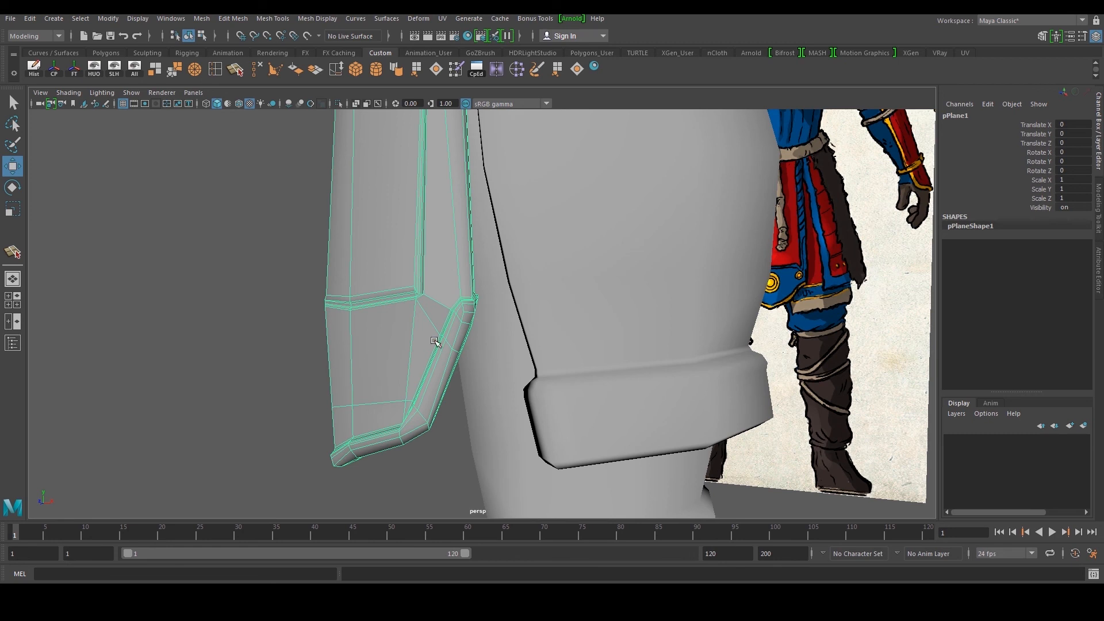
{"action": "scroll", "coordinate": [361, 364], "scroll_direction": "down", "scroll_amount": 3}
{"action": "key", "text": "3"}
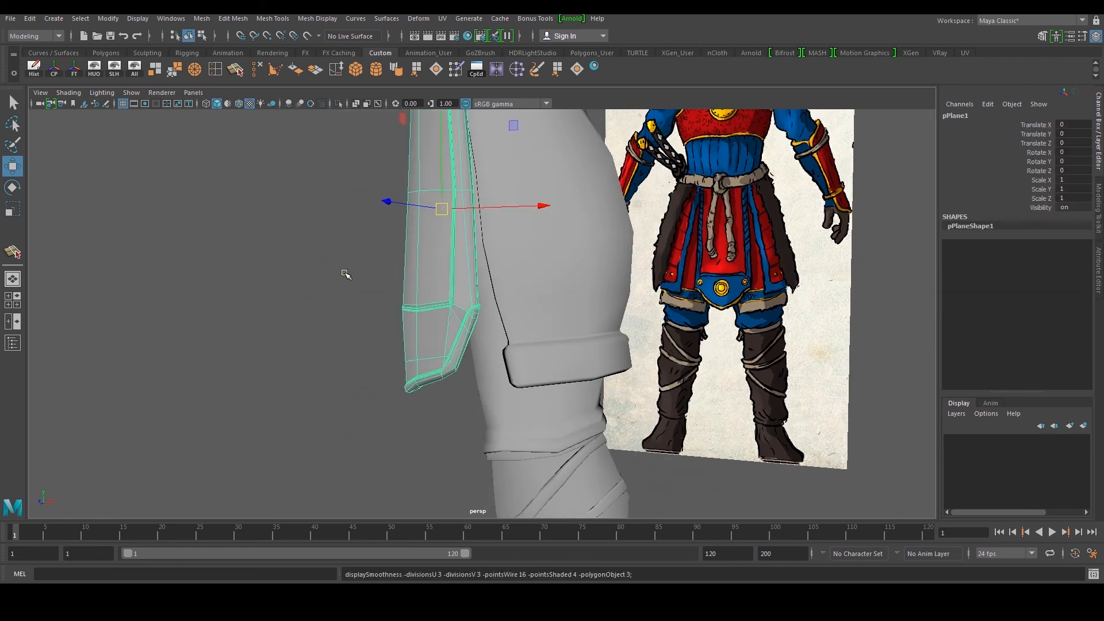
{"action": "left_click", "coordinate": [345, 274]}
{"action": "scroll", "coordinate": [384, 278], "scroll_direction": "down", "scroll_amount": 2}
{"action": "left_click_drag", "start_coordinate": [385, 279], "coordinate": [345, 293], "text": "alt"}
{"action": "scroll", "coordinate": [512, 292], "scroll_direction": "up", "scroll_amount": 4}
Return the front panel to its unsmoothed display and insert an edge loop across it just above the lower groove
{"action": "left_click", "coordinate": [496, 293]}
{"action": "scroll", "coordinate": [495, 293], "scroll_direction": "up", "scroll_amount": 2}
{"action": "left_click_drag", "start_coordinate": [460, 294], "coordinate": [495, 291], "text": "alt"}
{"action": "right_click_drag", "start_coordinate": [495, 291], "coordinate": [437, 290]}
{"action": "left_click_drag", "start_coordinate": [437, 290], "coordinate": [492, 263], "text": "alt"}
{"action": "key", "text": "1"}
{"action": "scroll", "coordinate": [465, 261], "scroll_direction": "up", "scroll_amount": 4}
{"action": "middle_click_drag", "start_coordinate": [448, 269], "coordinate": [453, 324], "text": "alt"}
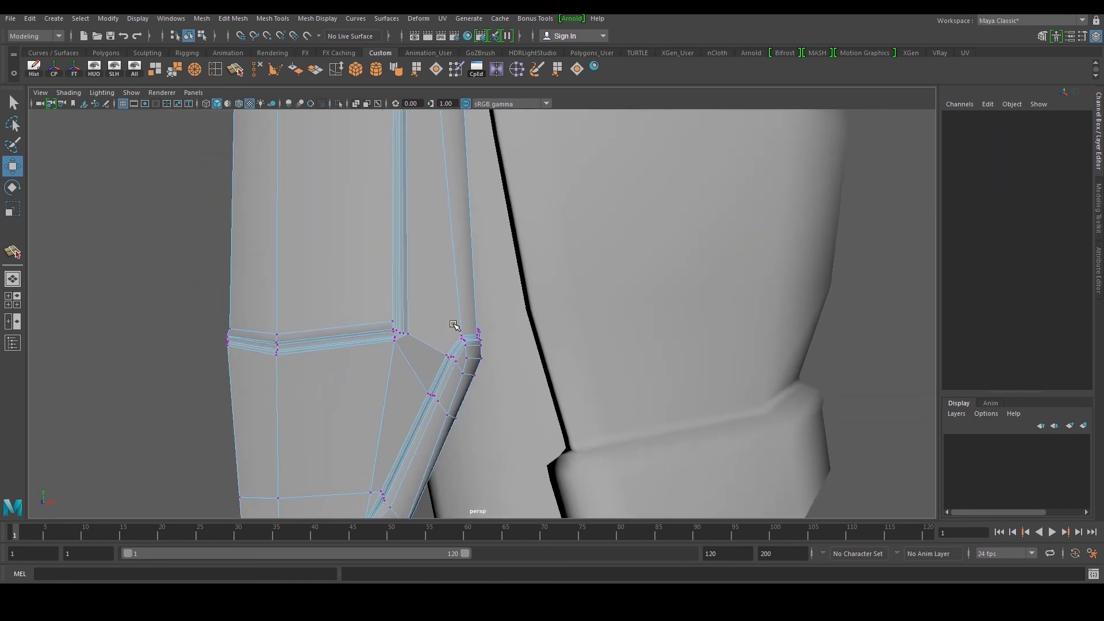
{"action": "left_click", "coordinate": [209, 66]}
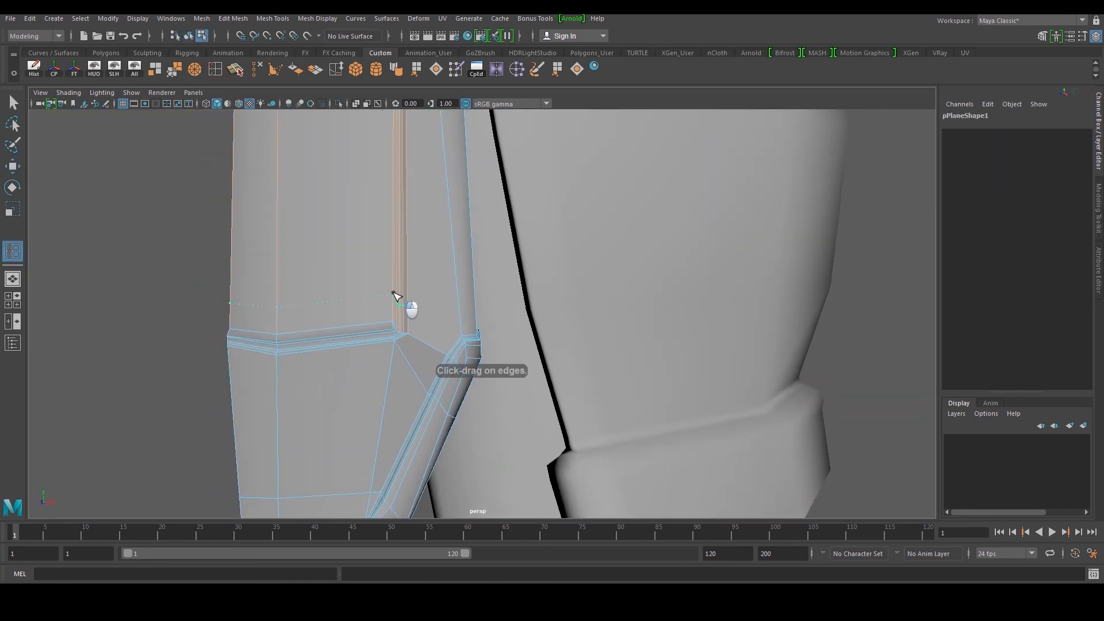
{"action": "left_click", "coordinate": [402, 298]}
{"action": "left_click_drag", "start_coordinate": [403, 298], "coordinate": [465, 286], "text": "alt"}
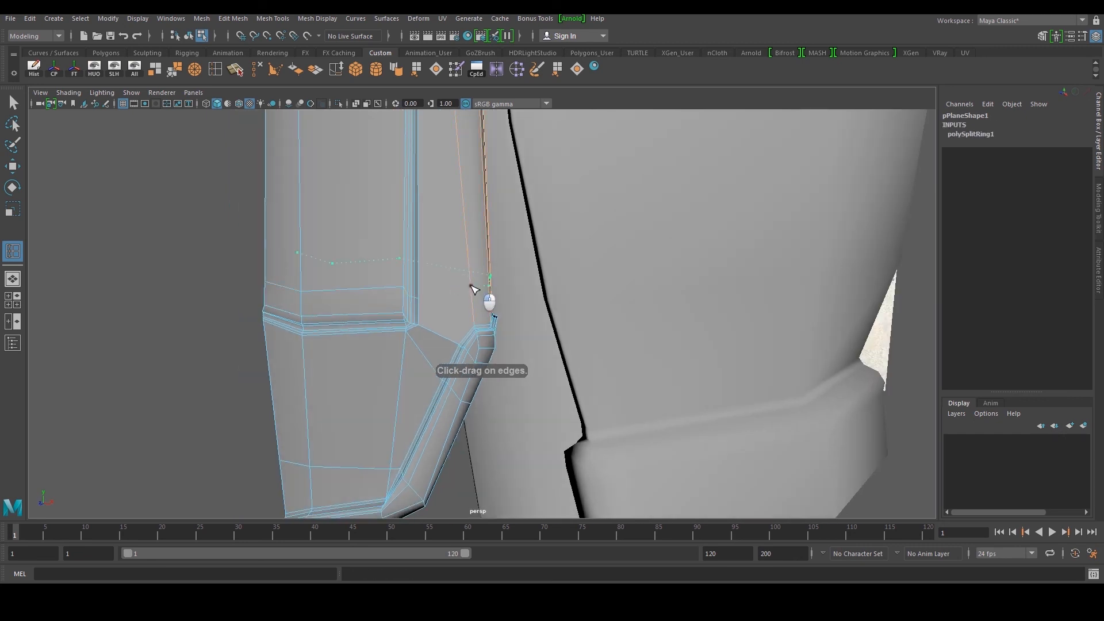
Insert an edge loop on the panel's outer border just above the lower corner, redoing it once to level it with the neighbouring loop
{"action": "left_click", "coordinate": [470, 284]}
{"action": "right_click_drag", "start_coordinate": [473, 288], "coordinate": [509, 278], "text": "alt"}
{"action": "key", "text": "ctrl+z"}
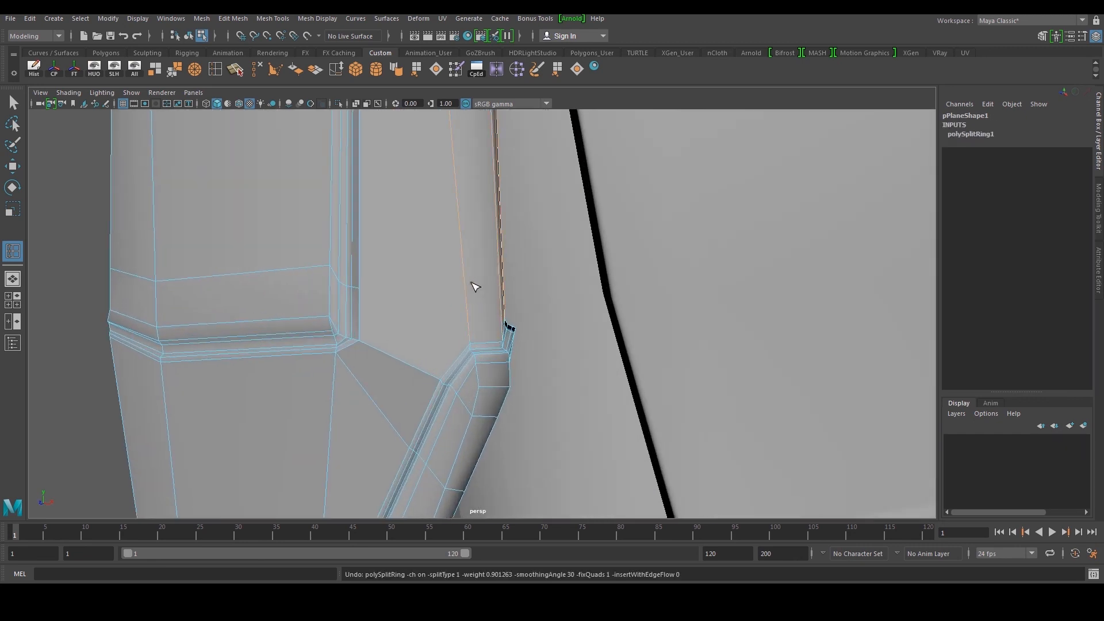
{"action": "left_click", "coordinate": [463, 282]}
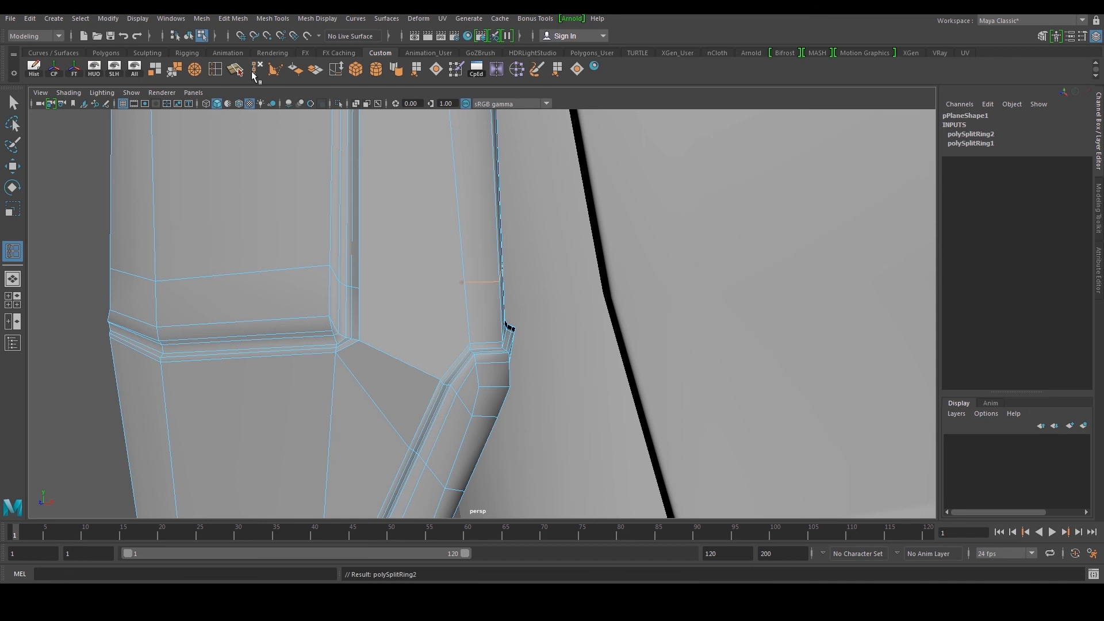
Connect the two new edge loops with a Multi-Cut across the strip between them and preview the panel smoothed
{"action": "left_click", "coordinate": [242, 70]}
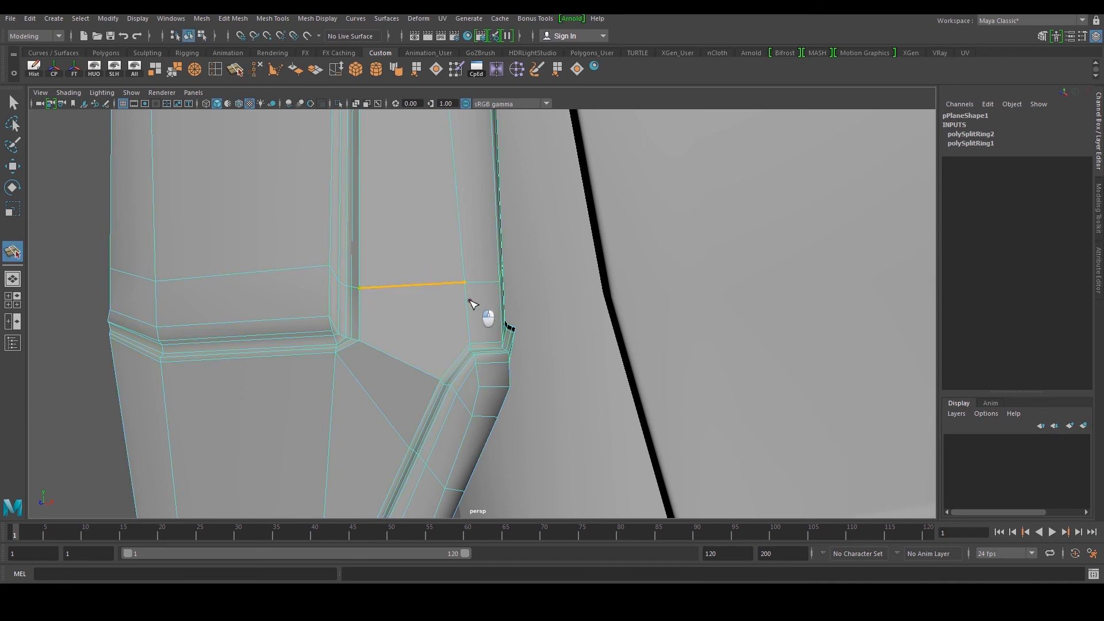
{"action": "key", "text": "w"}
{"action": "scroll", "coordinate": [454, 275], "scroll_direction": "down", "scroll_amount": 3}
{"action": "key", "text": "3"}
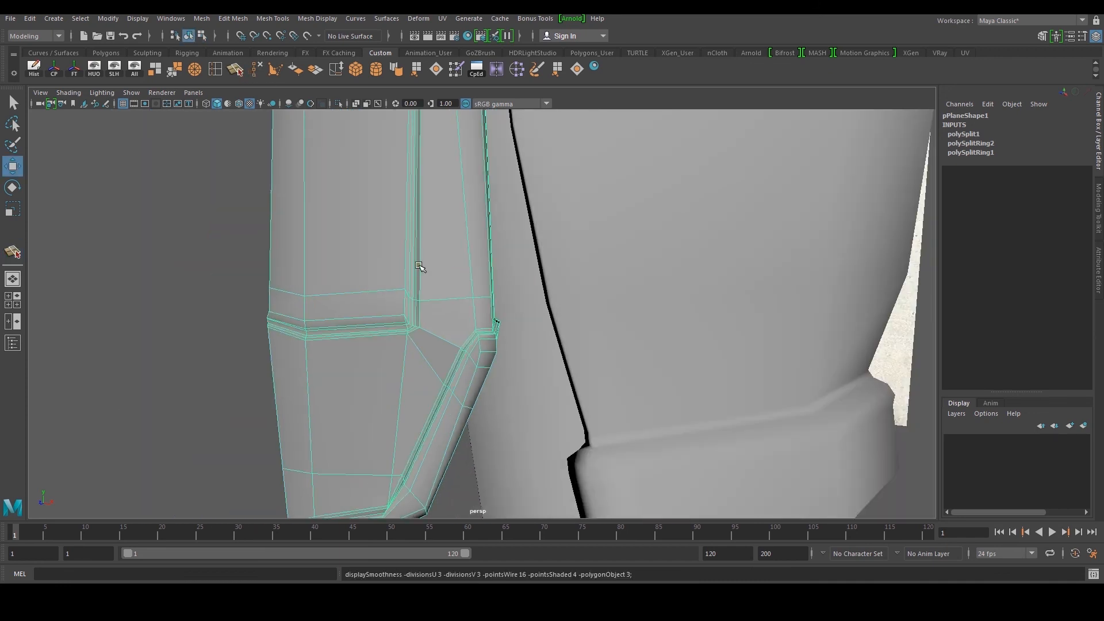
{"action": "left_click", "coordinate": [239, 229]}
Select the vertices of the front panel's bottom flap and move them back toward the leg in the side-on view
{"action": "scroll", "coordinate": [356, 264], "scroll_direction": "down", "scroll_amount": 5}
{"action": "left_click_drag", "start_coordinate": [397, 269], "coordinate": [481, 310], "text": "alt"}
{"action": "left_click", "coordinate": [484, 291]}
{"action": "scroll", "coordinate": [500, 292], "scroll_direction": "up", "scroll_amount": 4}
{"action": "key", "text": "F9"}
{"action": "scroll", "coordinate": [512, 323], "scroll_direction": "up", "scroll_amount": 3}
{"action": "middle_click_drag", "start_coordinate": [502, 357], "coordinate": [499, 296], "text": "alt"}
{"action": "left_click_drag", "start_coordinate": [422, 424], "coordinate": [522, 344]}
{"action": "left_click_drag", "start_coordinate": [388, 364], "coordinate": [401, 386]}
Rotate the bottom flap's vertices slightly and move them further back toward the leg
{"action": "key", "text": "e"}
{"action": "scroll", "coordinate": [426, 385], "scroll_direction": "up", "scroll_amount": 2}
{"action": "left_click_drag", "start_coordinate": [458, 274], "coordinate": [444, 282]}
{"action": "key", "text": "w"}
{"action": "left_click_drag", "start_coordinate": [365, 369], "coordinate": [405, 369]}
Shift the vertex rows at the panel's middle and upper part in depth to follow the thigh's curve
{"action": "scroll", "coordinate": [430, 306], "scroll_direction": "down", "scroll_amount": 4}
{"action": "middle_click_drag", "start_coordinate": [537, 230], "coordinate": [542, 298], "text": "alt"}
{"action": "left_click_drag", "start_coordinate": [542, 298], "coordinate": [523, 300], "text": "alt"}
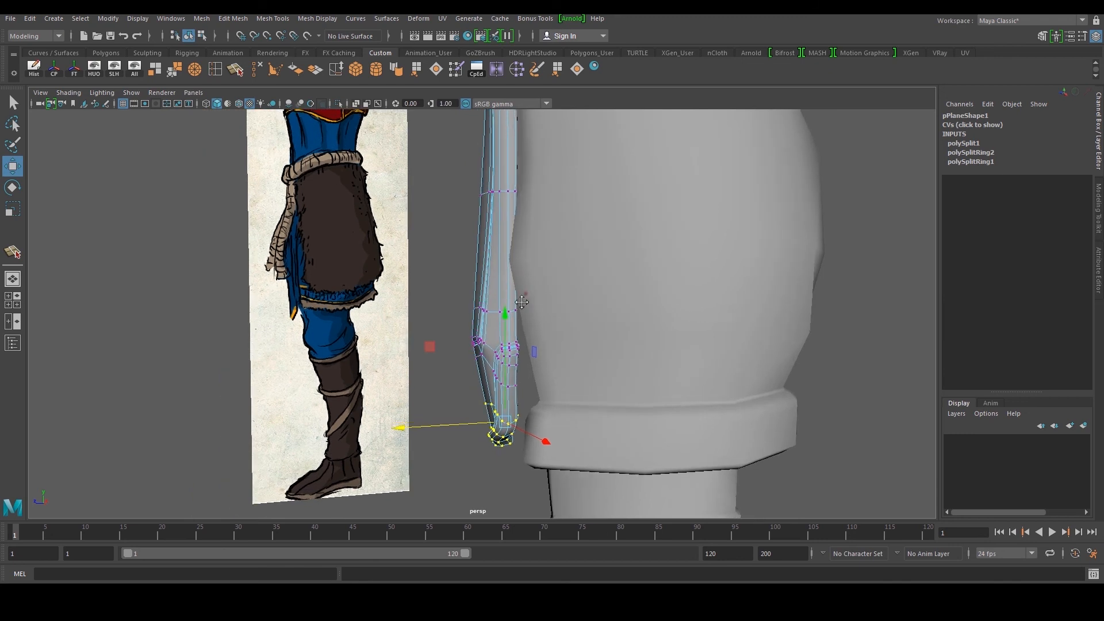
{"action": "middle_click_drag", "start_coordinate": [523, 301], "coordinate": [522, 329], "text": "alt"}
{"action": "left_click_drag", "start_coordinate": [416, 201], "coordinate": [528, 239]}
{"action": "middle_click_drag", "start_coordinate": [566, 262], "coordinate": [551, 321], "text": "alt"}
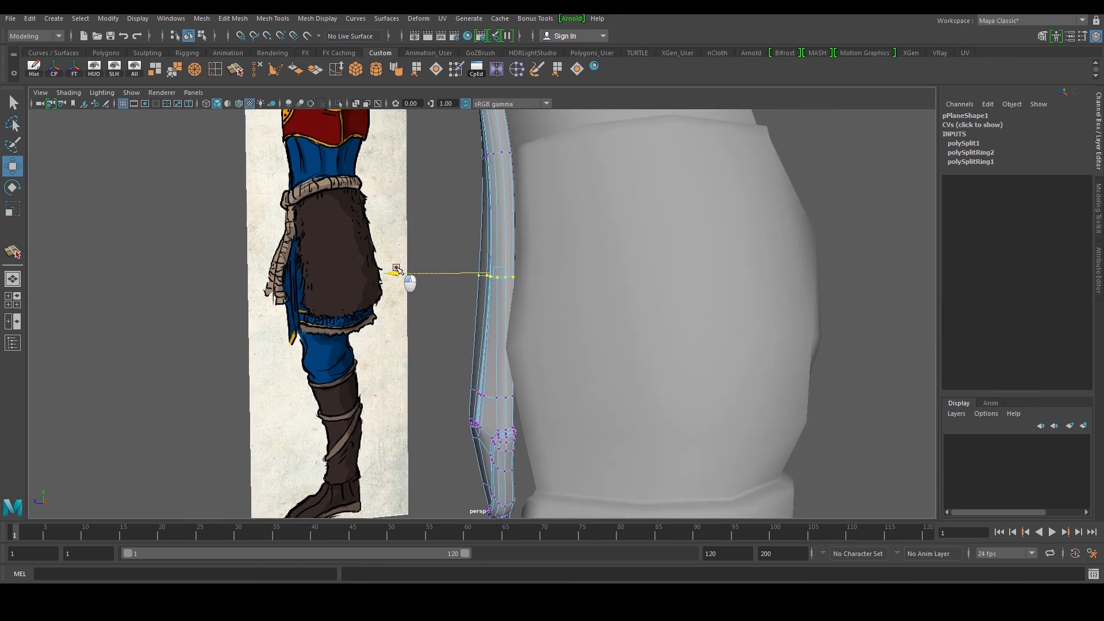
{"action": "middle_click_drag", "start_coordinate": [426, 243], "coordinate": [430, 372], "text": "alt"}
{"action": "left_click_drag", "start_coordinate": [429, 232], "coordinate": [526, 296]}
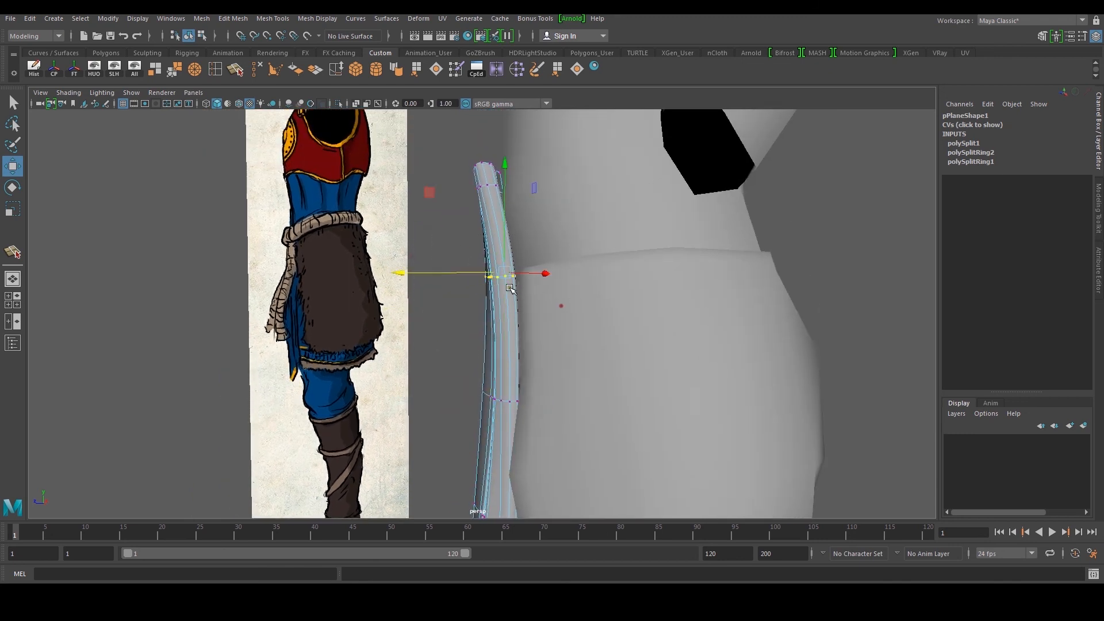
{"action": "left_click_drag", "start_coordinate": [417, 270], "coordinate": [421, 269]}
Move the panel's top vertex rows slightly forward, and do the same with the vertices of its lower part
{"action": "left_click_drag", "start_coordinate": [407, 142], "coordinate": [520, 215]}
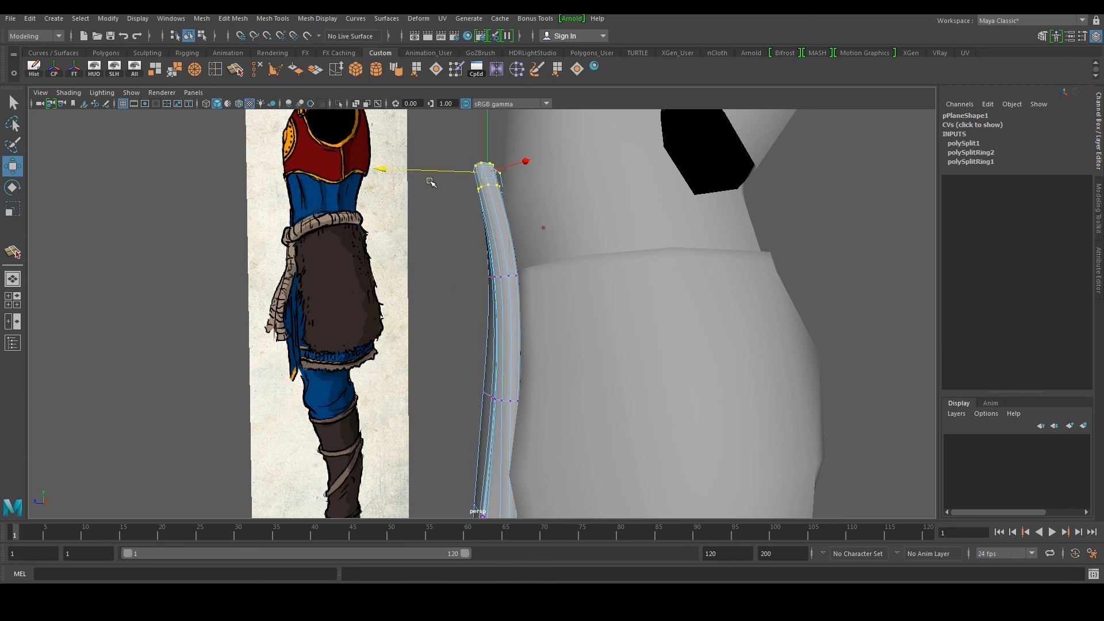
{"action": "left_click_drag", "start_coordinate": [407, 171], "coordinate": [402, 171]}
{"action": "middle_click_drag", "start_coordinate": [428, 374], "coordinate": [421, 225], "text": "alt"}
{"action": "left_click_drag", "start_coordinate": [423, 330], "coordinate": [579, 518]}
{"action": "middle_click_drag", "start_coordinate": [440, 431], "coordinate": [438, 380], "text": "alt"}
{"action": "left_click_drag", "start_coordinate": [405, 394], "coordinate": [401, 394]}
Insert two horizontal edge loops across the unsmoothed panel, one below and one above its middle row, and return to object mode
{"action": "right_click_drag", "start_coordinate": [384, 283], "coordinate": [621, 281], "text": "alt"}
{"action": "right_click_drag", "start_coordinate": [486, 242], "coordinate": [449, 249]}
{"action": "middle_click_drag", "start_coordinate": [448, 248], "coordinate": [451, 322], "text": "alt"}
{"action": "key", "text": "1"}
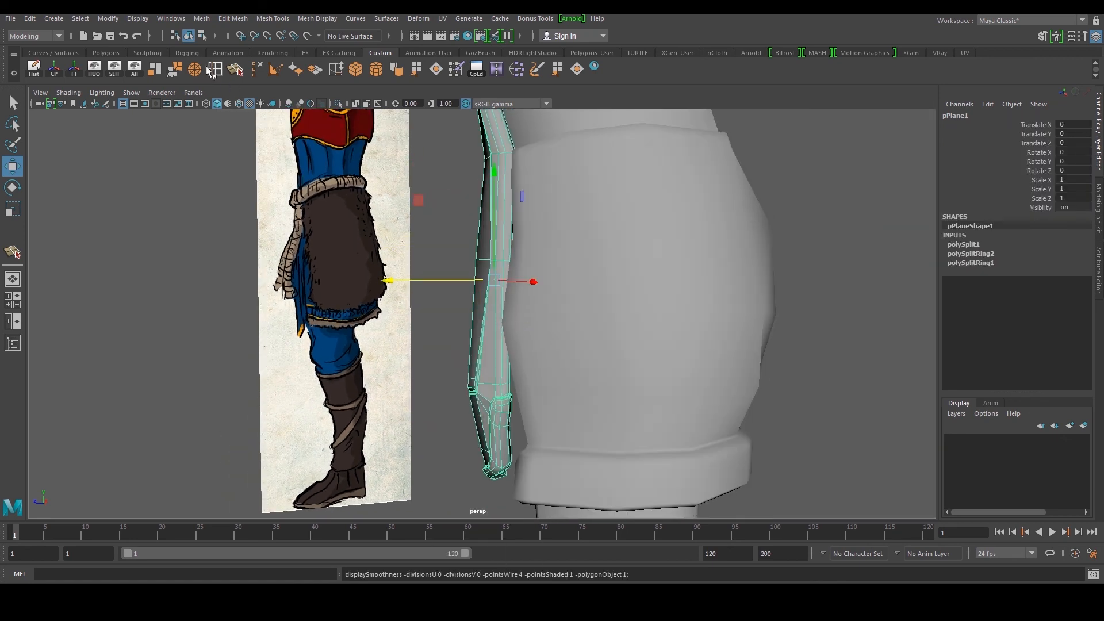
{"action": "left_click", "coordinate": [215, 69]}
{"action": "left_click", "coordinate": [487, 326]}
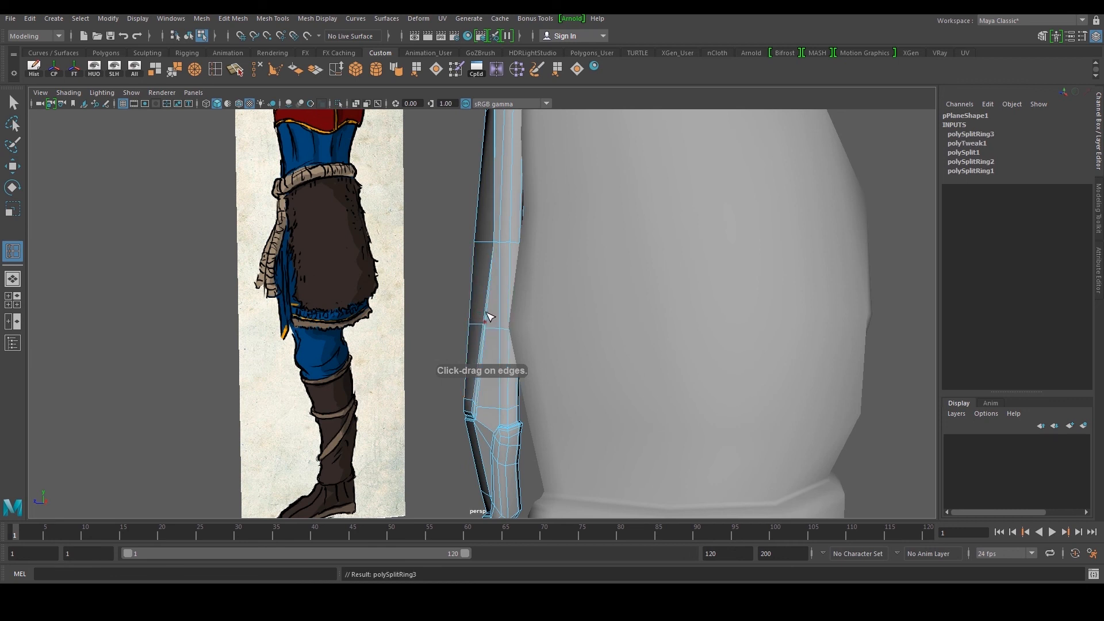
{"action": "left_click", "coordinate": [505, 191]}
{"action": "left_click_drag", "start_coordinate": [506, 194], "coordinate": [503, 278], "text": "alt"}
{"action": "key", "text": "w"}
{"action": "right_click_drag", "start_coordinate": [443, 271], "coordinate": [475, 239]}
Select the front panel and create a lattice deformer around it
{"action": "left_click", "coordinate": [367, 246]}
{"action": "left_click", "coordinate": [421, 286]}
{"action": "scroll", "coordinate": [420, 285], "scroll_direction": "down", "scroll_amount": 3}
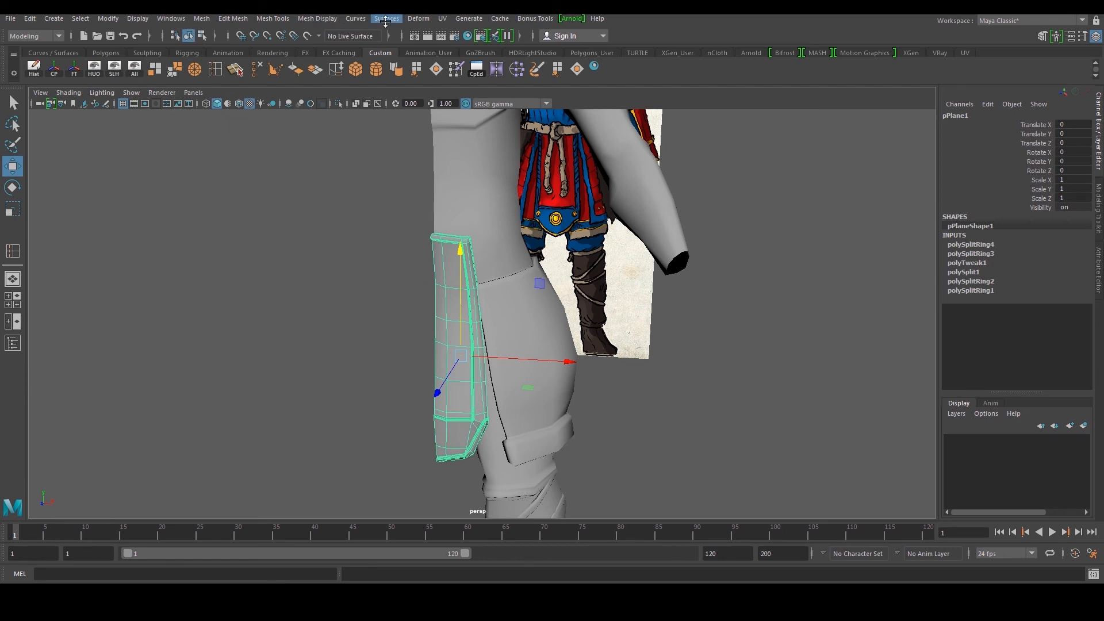
{"action": "left_click", "coordinate": [406, 22]}
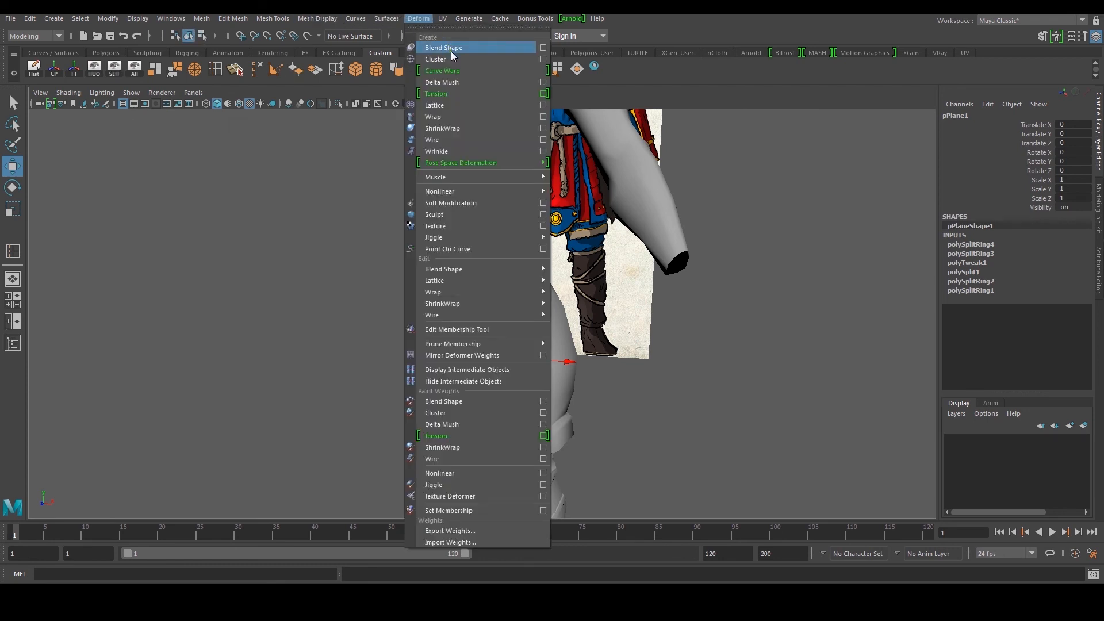
{"action": "left_click", "coordinate": [466, 105]}
{"action": "left_click_drag", "start_coordinate": [540, 253], "coordinate": [582, 269], "text": "alt"}
Set the lattice's S Divisions to 4 and U Divisions to 3
{"action": "left_click", "coordinate": [1046, 236]}
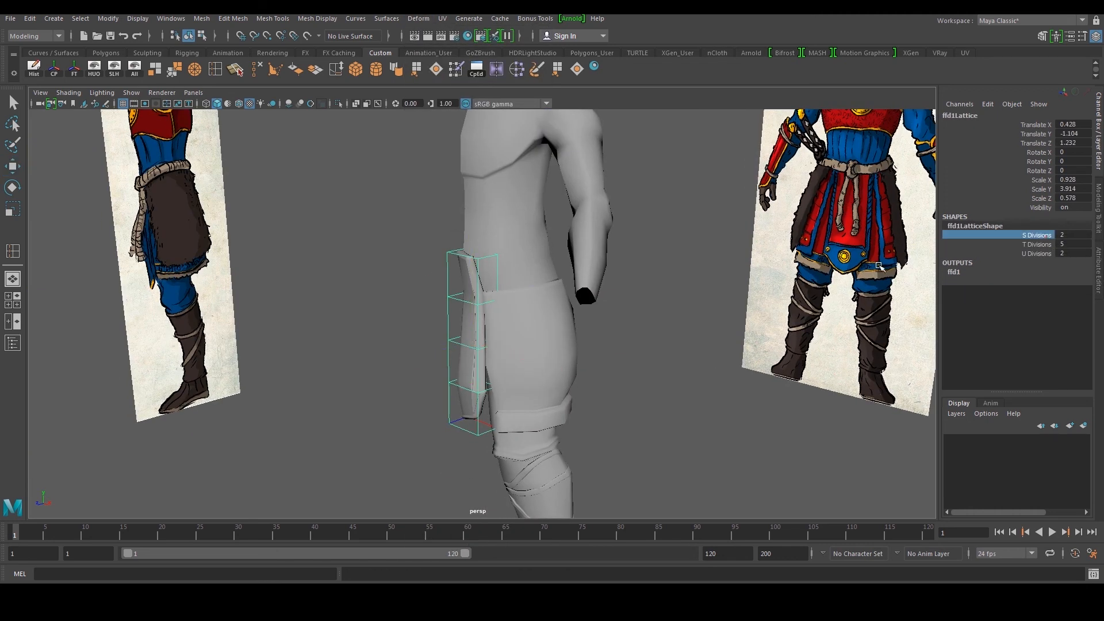
{"action": "middle_click_drag", "start_coordinate": [884, 262], "coordinate": [888, 262]}
{"action": "scroll", "coordinate": [893, 264], "scroll_direction": "up", "scroll_amount": 3}
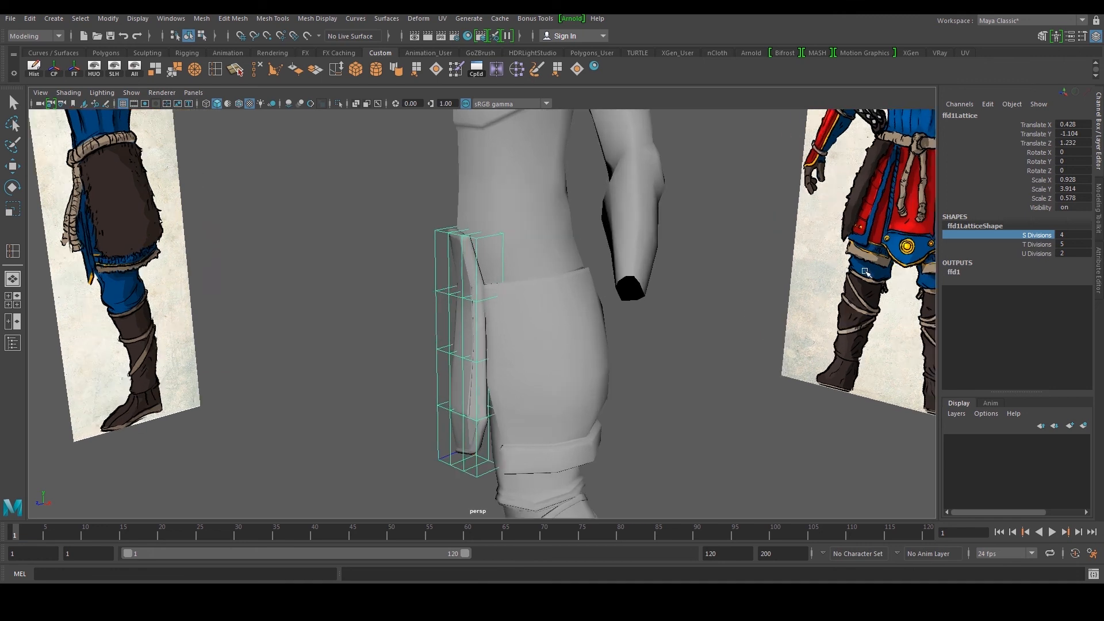
{"action": "left_click", "coordinate": [1051, 254]}
{"action": "middle_click_drag", "start_coordinate": [878, 258], "coordinate": [881, 257]}
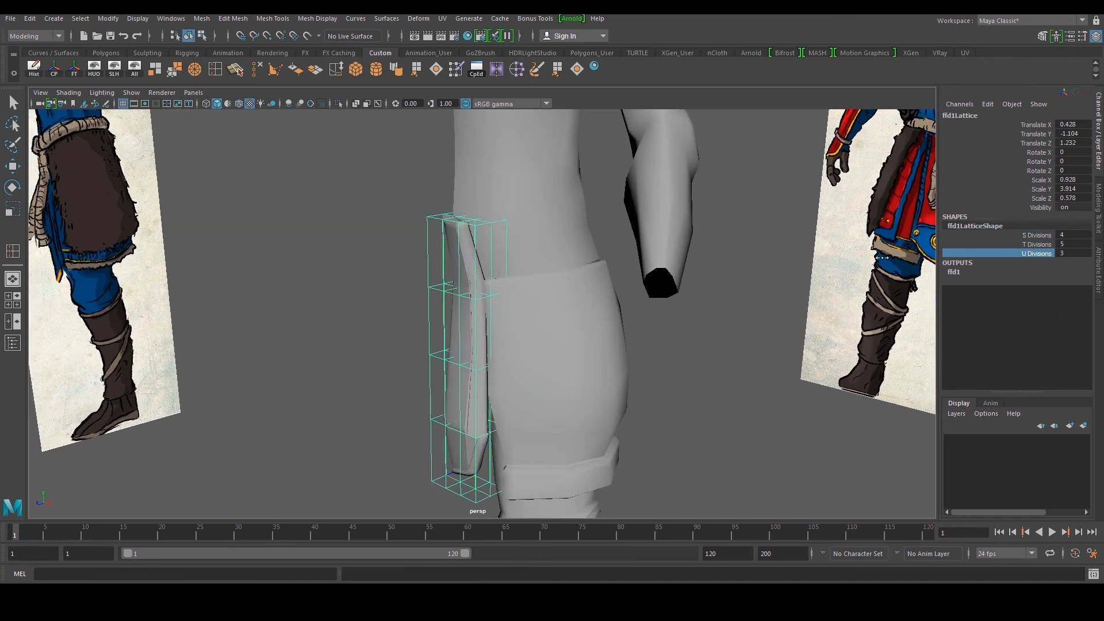
Select the lattice's middle row of points and pull it forward, away from the thigh
{"action": "left_click_drag", "start_coordinate": [609, 284], "coordinate": [501, 294], "text": "alt"}
{"action": "left_click_drag", "start_coordinate": [344, 293], "coordinate": [368, 294], "text": "alt"}
{"action": "right_click_drag", "start_coordinate": [334, 293], "coordinate": [323, 261]}
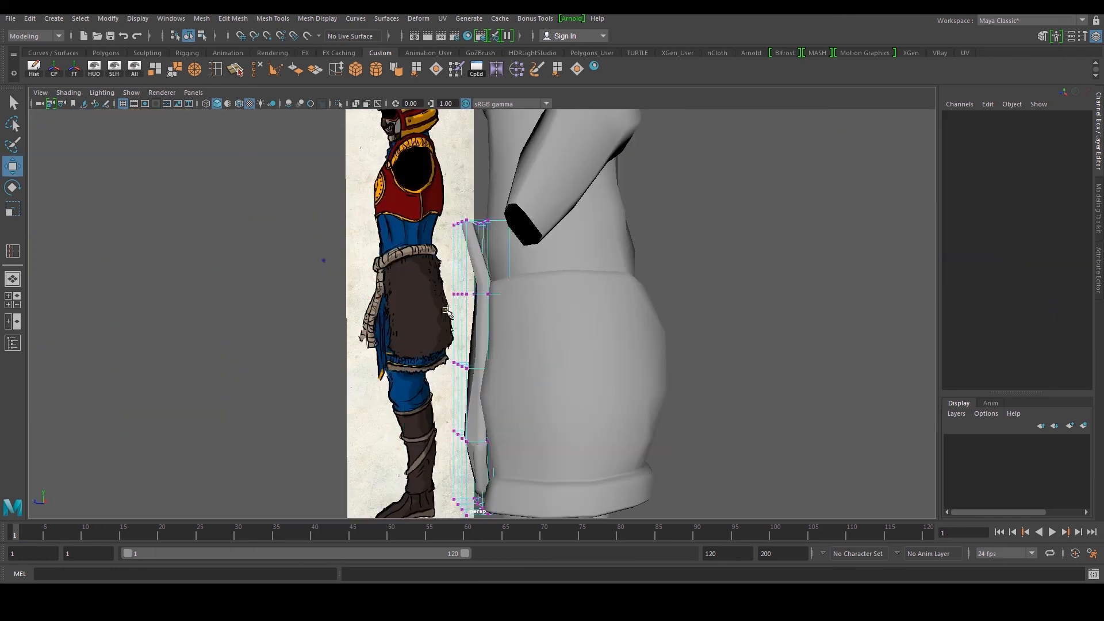
{"action": "scroll", "coordinate": [446, 311], "scroll_direction": "up", "scroll_amount": 1}
{"action": "scroll", "coordinate": [434, 297], "scroll_direction": "up", "scroll_amount": 2}
{"action": "left_click_drag", "start_coordinate": [420, 303], "coordinate": [497, 336]}
{"action": "left_click_drag", "start_coordinate": [498, 336], "coordinate": [383, 271], "text": "alt"}
{"action": "left_click_drag", "start_coordinate": [398, 312], "coordinate": [374, 312]}
{"action": "left_click_drag", "start_coordinate": [501, 280], "coordinate": [568, 355]}
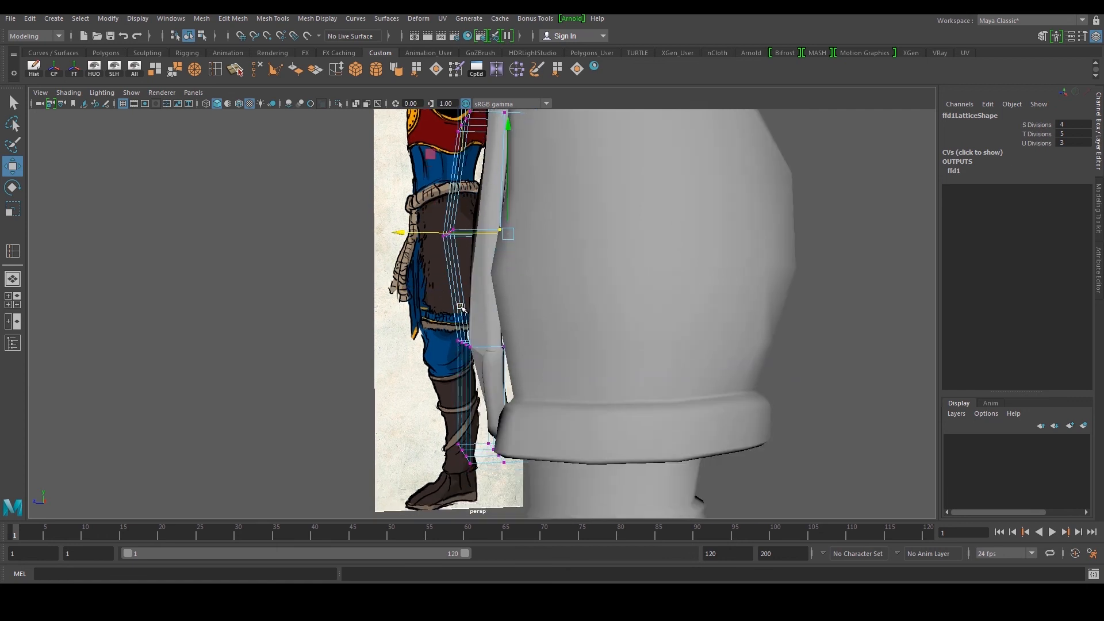
Pull the two lowest rows of lattice points slightly forward to adjust the panel's lower end
{"action": "left_click_drag", "start_coordinate": [419, 305], "coordinate": [504, 361]}
{"action": "left_click_drag", "start_coordinate": [414, 346], "coordinate": [407, 347]}
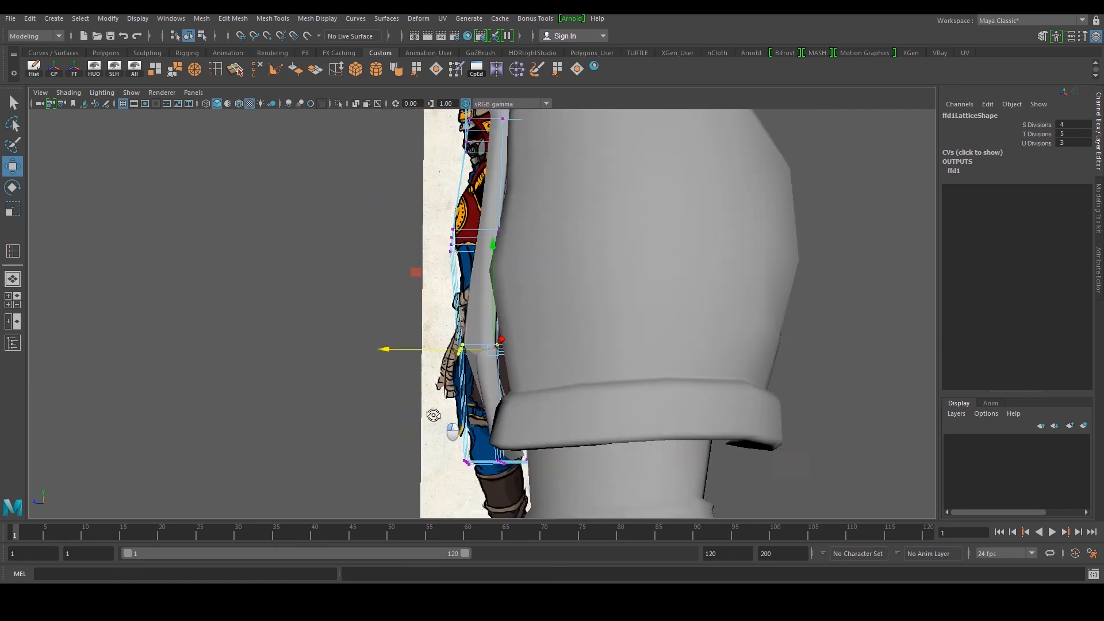
{"action": "left_click_drag", "start_coordinate": [409, 406], "coordinate": [570, 490]}
{"action": "left_click_drag", "start_coordinate": [395, 462], "coordinate": [394, 461]}
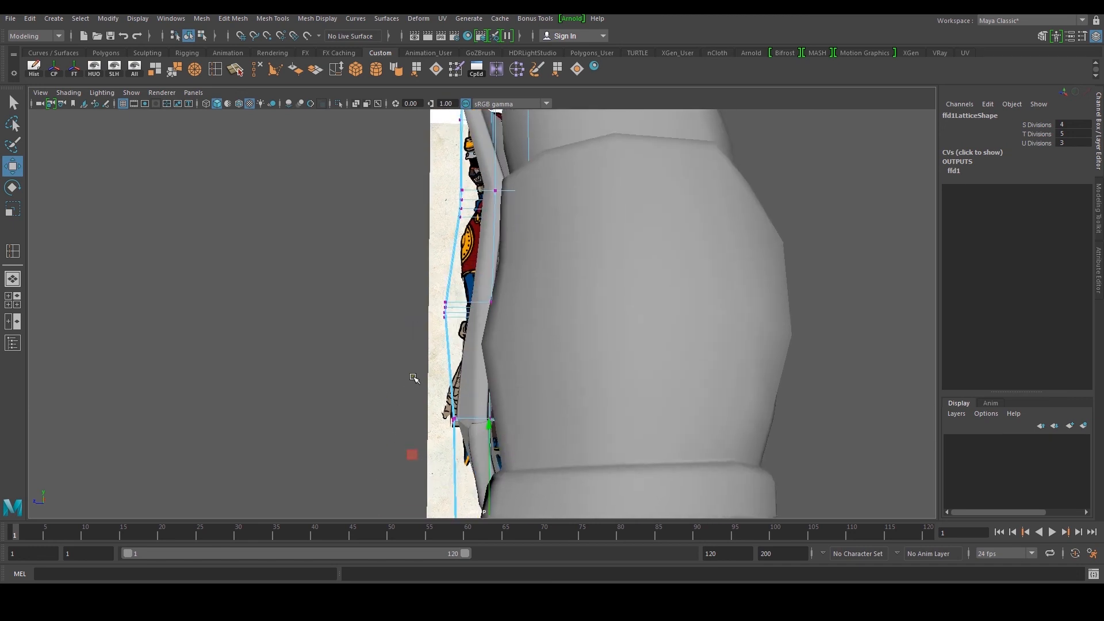
Pull the lattice's middle row a little further forward and move the row above it forward as well
{"action": "left_click_drag", "start_coordinate": [515, 327], "coordinate": [515, 326]}
{"action": "left_click_drag", "start_coordinate": [375, 309], "coordinate": [372, 309]}
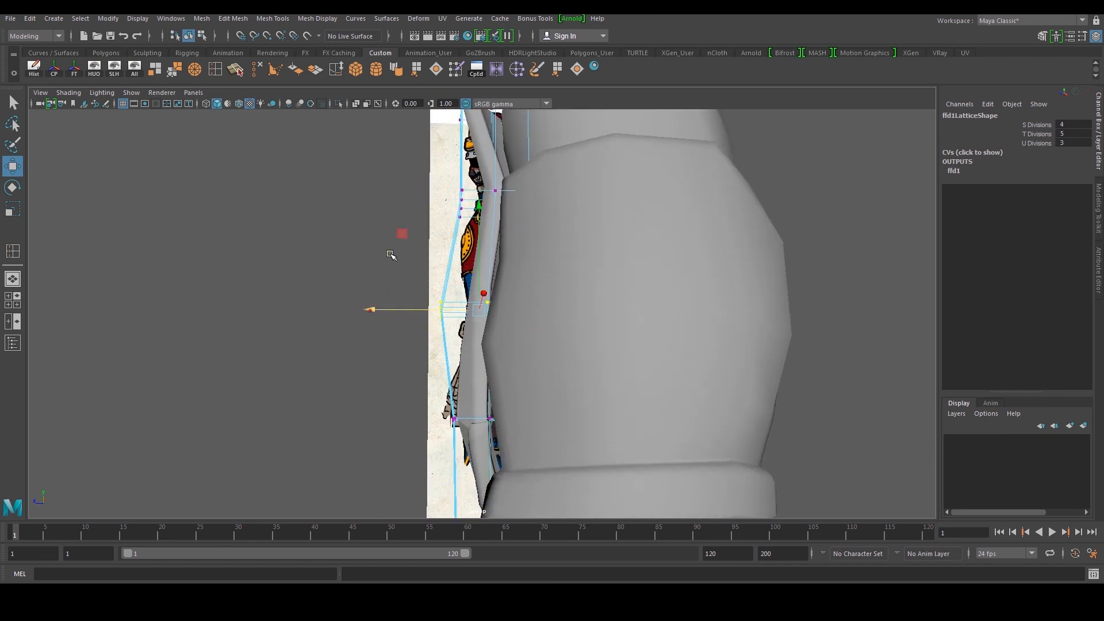
{"action": "middle_click_drag", "start_coordinate": [453, 179], "coordinate": [442, 289], "text": "alt"}
{"action": "left_click_drag", "start_coordinate": [442, 289], "coordinate": [439, 304], "text": "alt"}
{"action": "left_click_drag", "start_coordinate": [407, 248], "coordinate": [566, 322]}
{"action": "left_click_drag", "start_coordinate": [401, 295], "coordinate": [397, 299]}
Select the front panel and delete its construction history to bake in the lattice deformation
{"action": "left_click", "coordinate": [351, 245]}
{"action": "left_click", "coordinate": [478, 253]}
{"action": "left_click_drag", "start_coordinate": [478, 255], "coordinate": [411, 260], "text": "alt"}
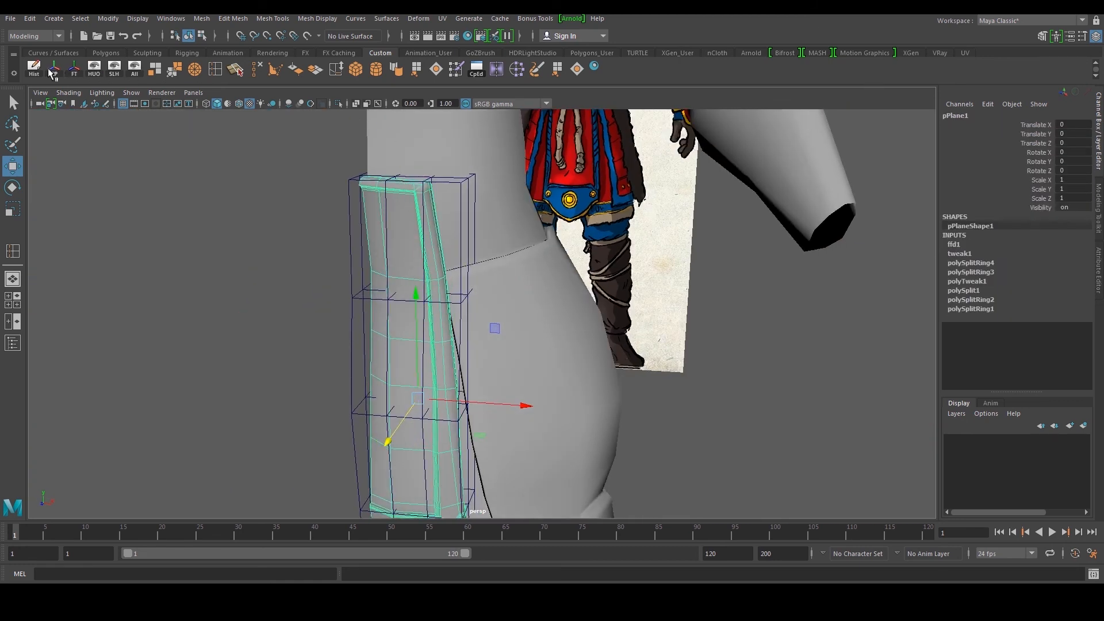
{"action": "left_click", "coordinate": [52, 70]}
{"action": "left_click", "coordinate": [779, 390]}
Select all the lower-body pieces together and display them smoothed
{"action": "right_click_drag", "start_coordinate": [779, 390], "coordinate": [428, 410], "text": "alt"}
{"action": "left_click_drag", "start_coordinate": [428, 411], "coordinate": [707, 345], "text": "alt"}
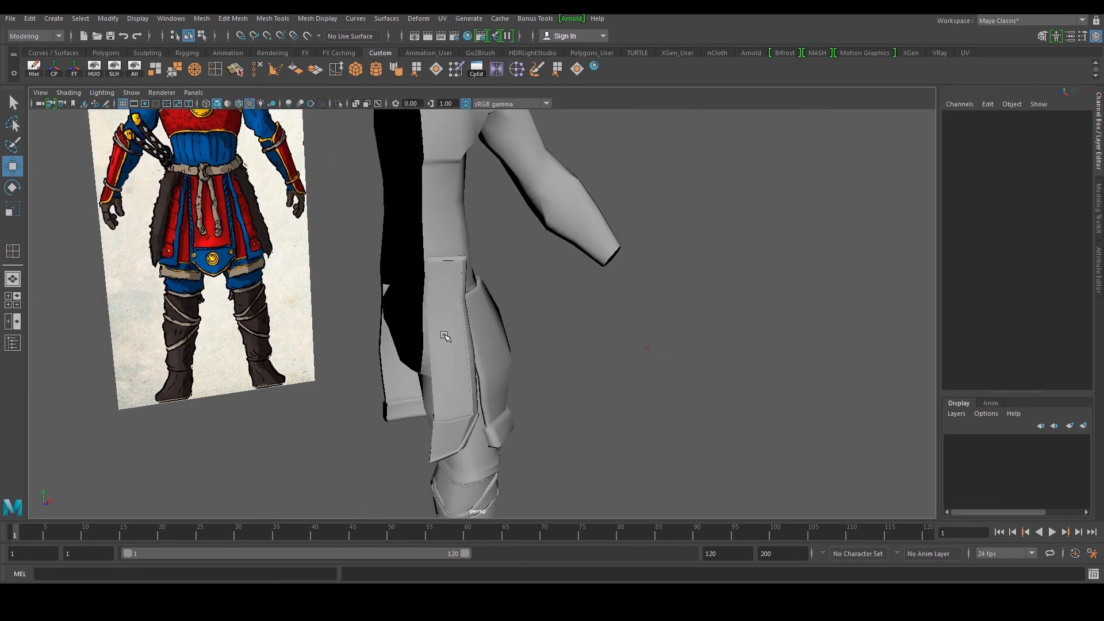
{"action": "scroll", "coordinate": [460, 337], "scroll_direction": "down", "scroll_amount": 5}
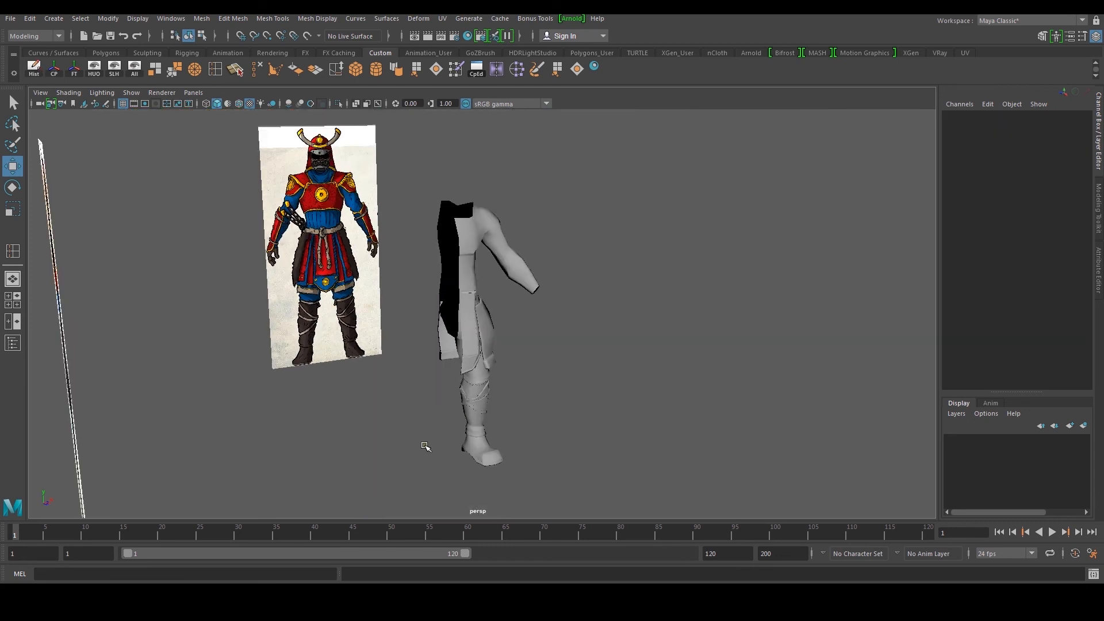
{"action": "left_click_drag", "start_coordinate": [425, 447], "coordinate": [577, 337]}
{"action": "key", "text": "3"}
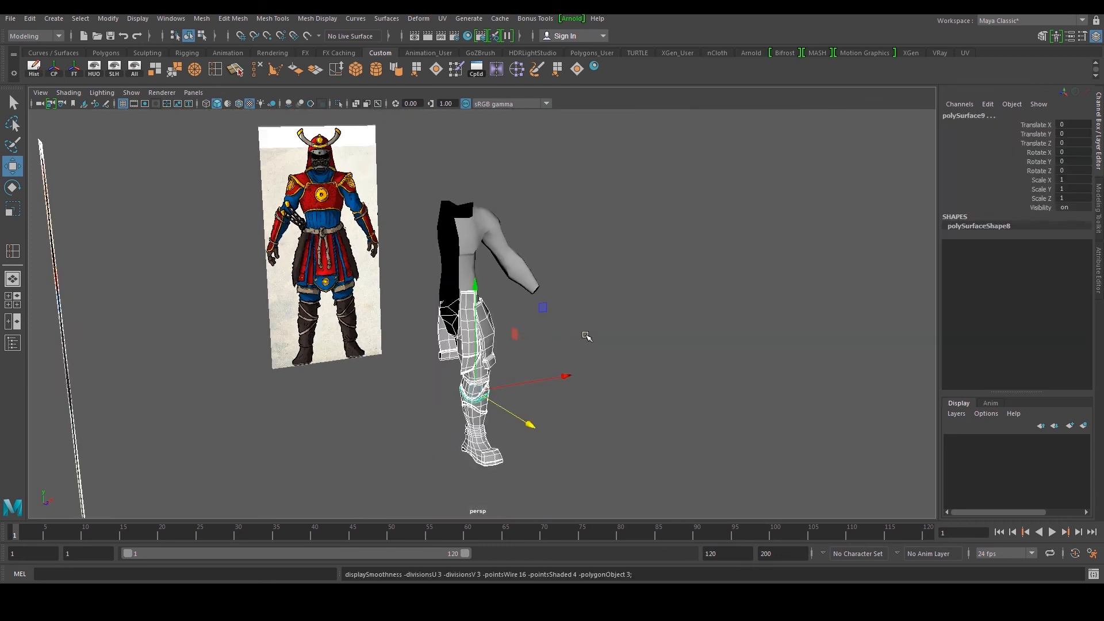
{"action": "left_click", "coordinate": [617, 333]}
Examine the smoothed lower-body clothing from several sides and compare it with the front and side reference images
{"action": "scroll", "coordinate": [617, 333], "scroll_direction": "up", "scroll_amount": 1}
{"action": "left_click_drag", "start_coordinate": [617, 333], "coordinate": [547, 323], "text": "alt"}
{"action": "scroll", "coordinate": [616, 337], "scroll_direction": "down", "scroll_amount": 5}
{"action": "scroll", "coordinate": [547, 323], "scroll_direction": "up", "scroll_amount": 5}
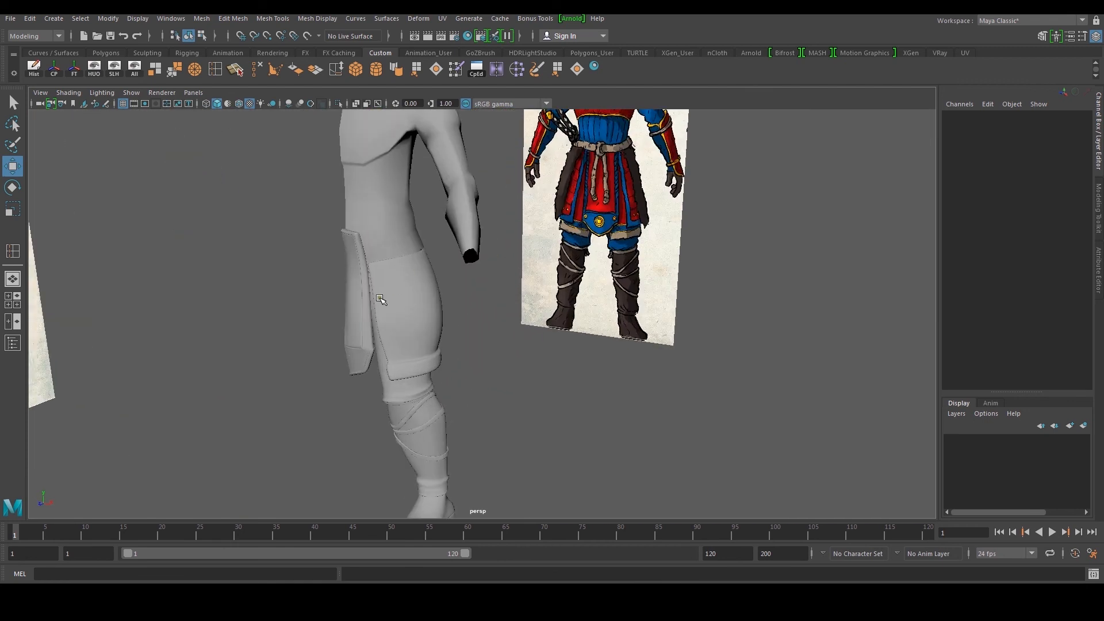
{"action": "scroll", "coordinate": [380, 299], "scroll_direction": "up", "scroll_amount": 2}
{"action": "left_click", "coordinate": [294, 301]}
{"action": "left_click", "coordinate": [613, 257]}
{"action": "scroll", "coordinate": [640, 216], "scroll_direction": "up", "scroll_amount": 2}
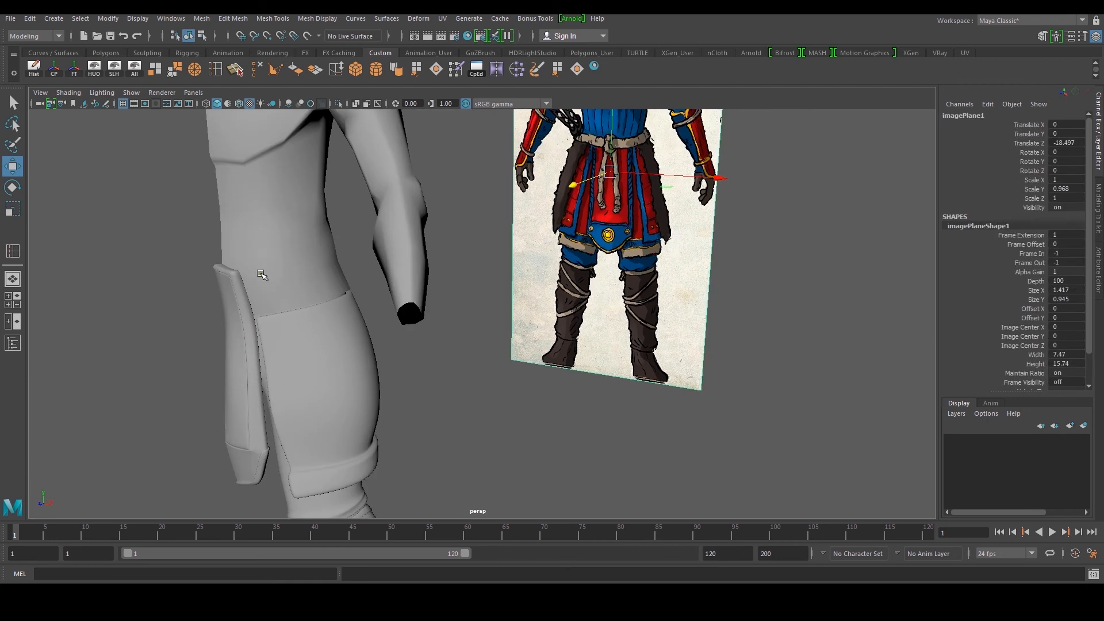
{"action": "left_click_drag", "start_coordinate": [370, 423], "coordinate": [267, 395], "text": "alt"}
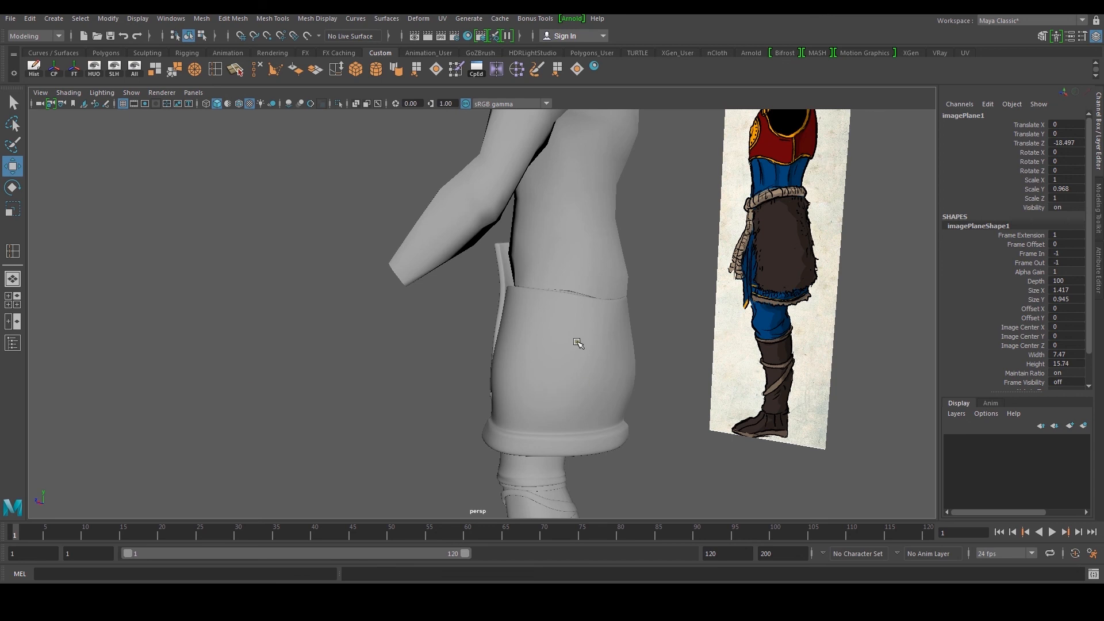
{"action": "left_click_drag", "start_coordinate": [603, 322], "coordinate": [481, 308], "text": "alt"}
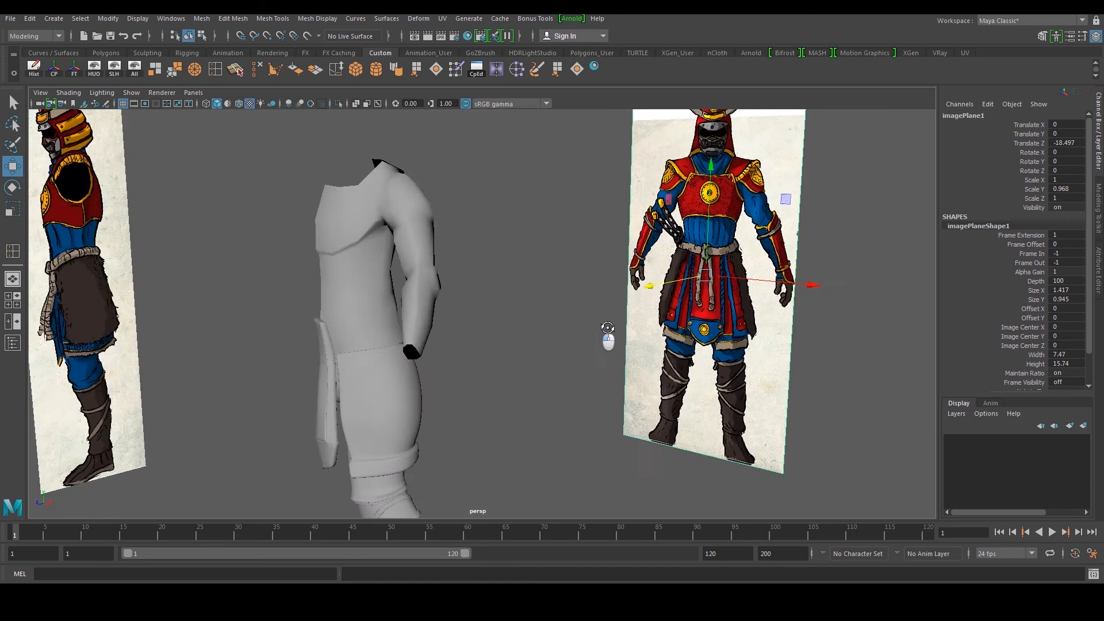